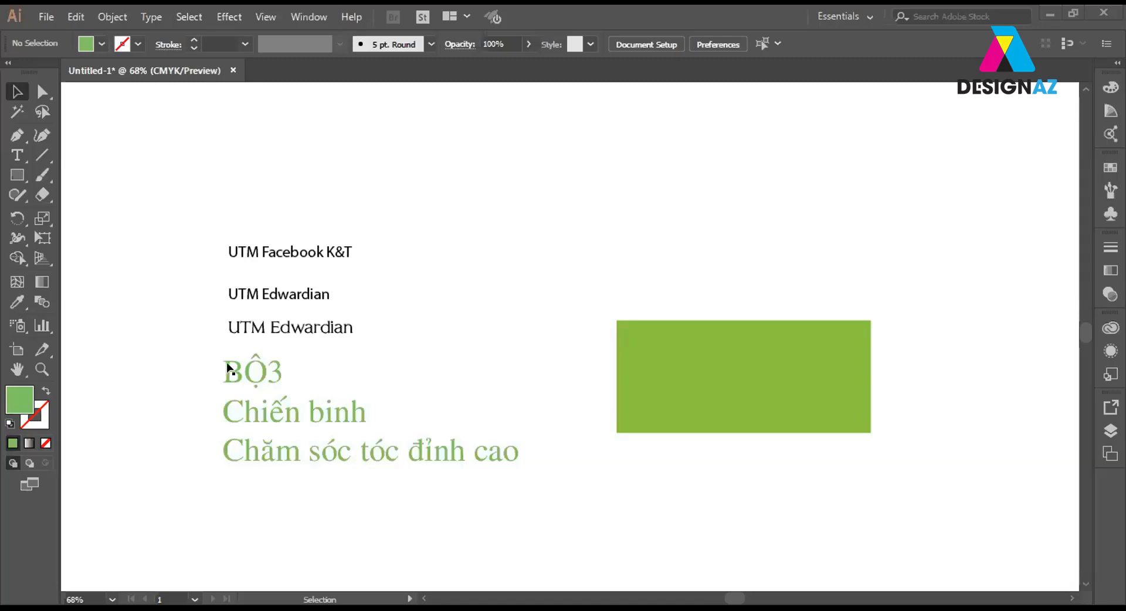
Cut BỘ3 out of the text block and paste it as its own text object near the top.
double_click(250, 381)
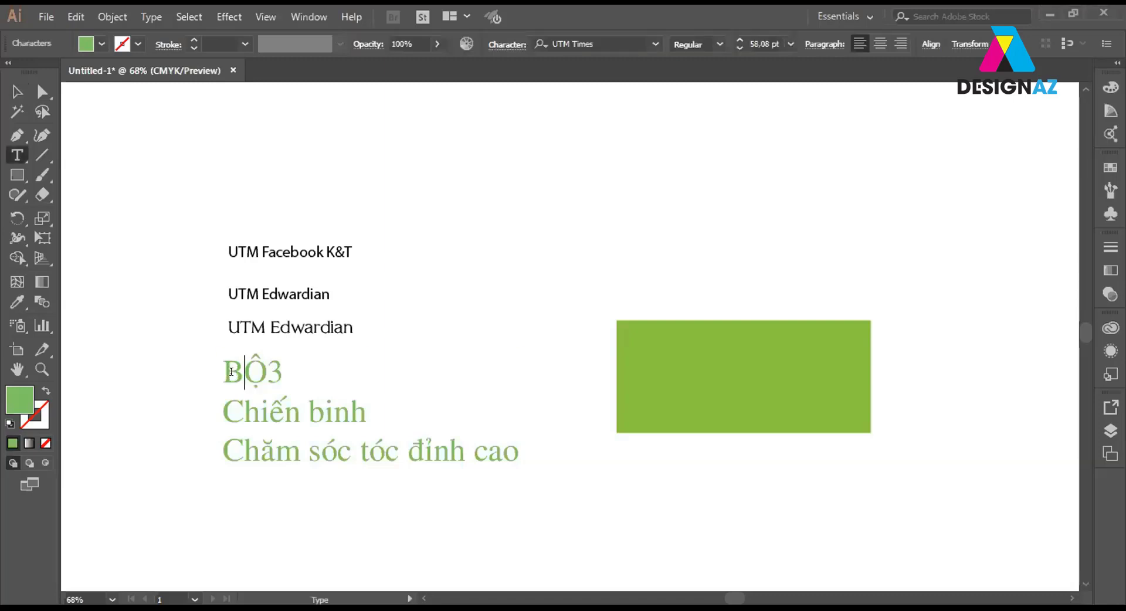
left_click_drag(222, 373, 296, 373)
key("ctrl+c")
key("ctrl")
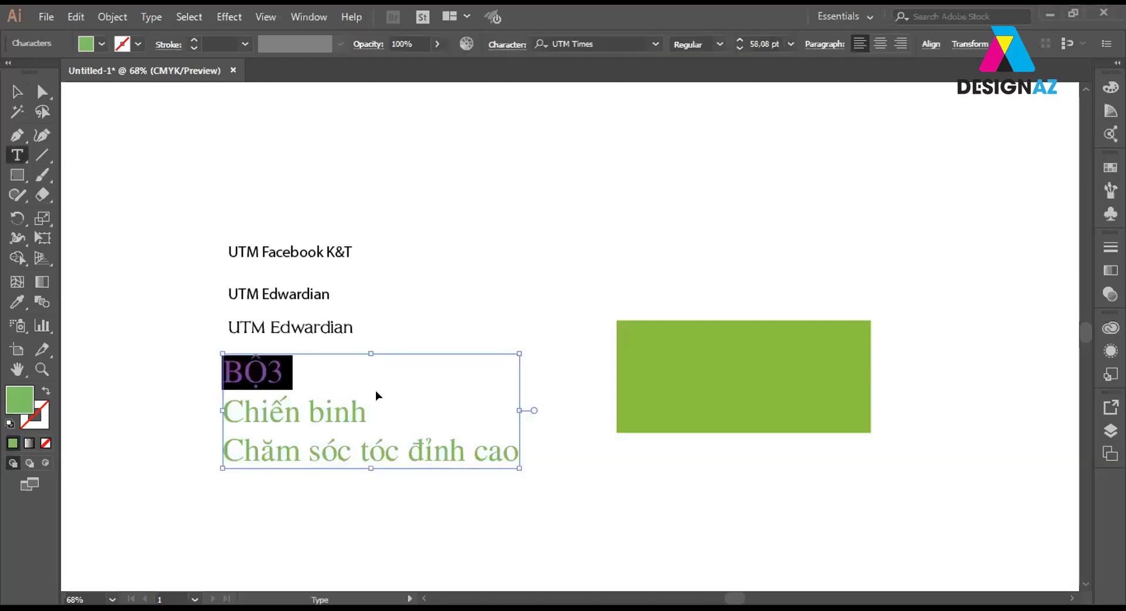
key("BackSpace")
key("Escape")
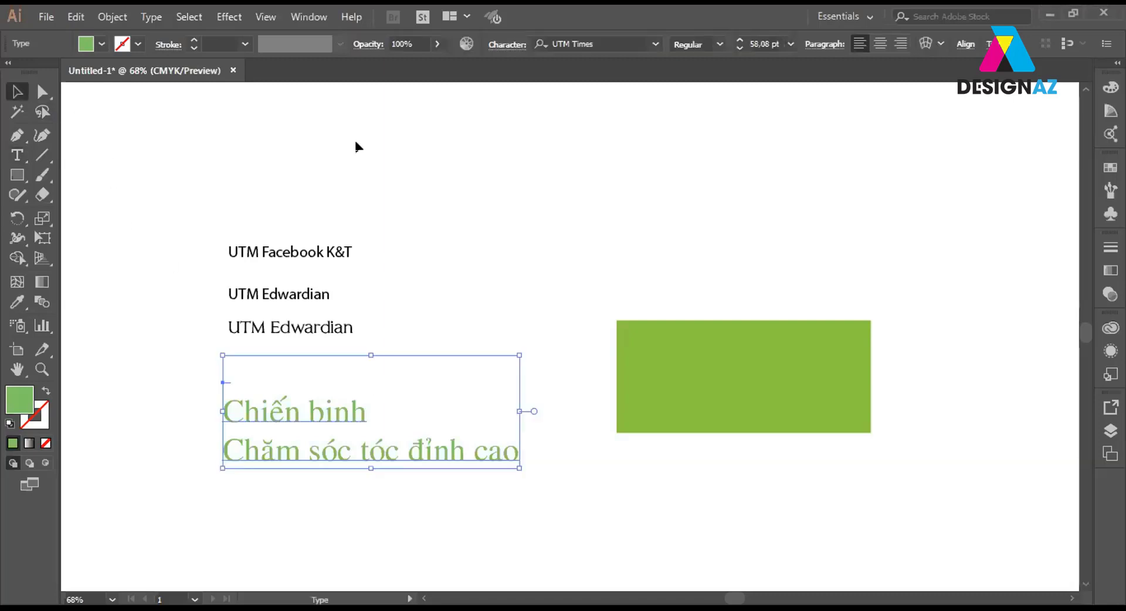
left_click(495, 182)
key("t")
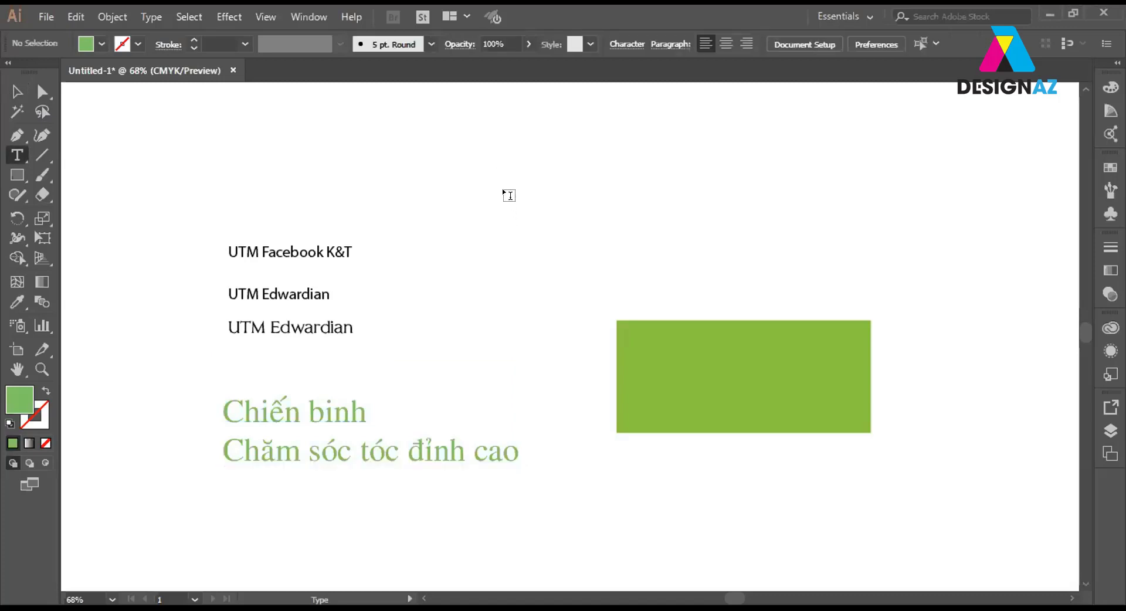
left_click(503, 188)
key("ctrl+v")
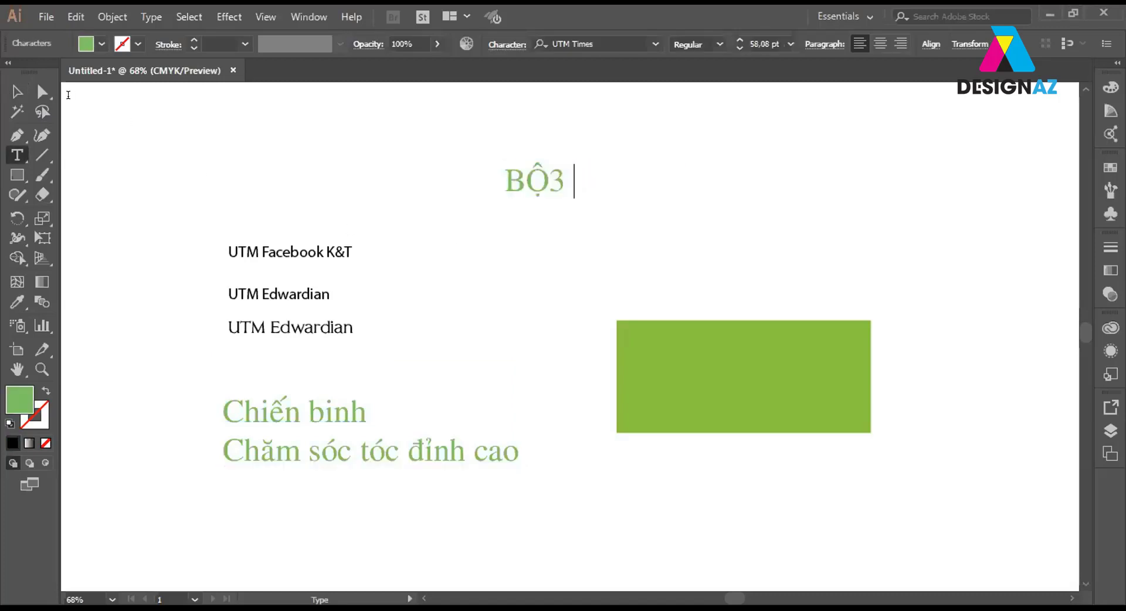
key("Escape")
left_click_drag(532, 184, 520, 196)
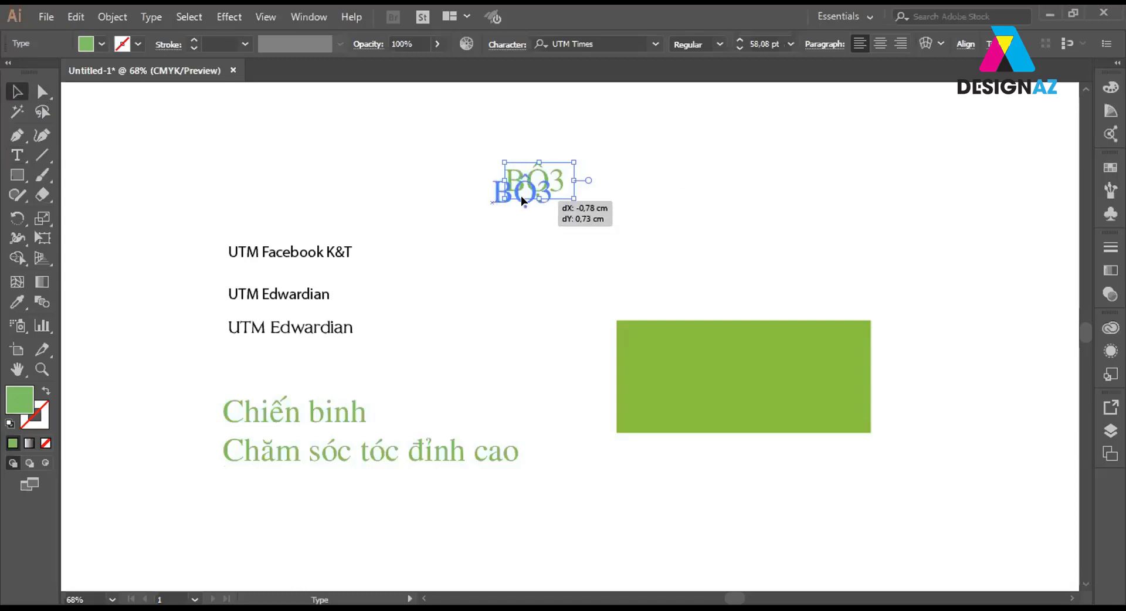
left_click(402, 429)
Make Chiến binh a separate text object placed just below BỘ3.
double_click(335, 417)
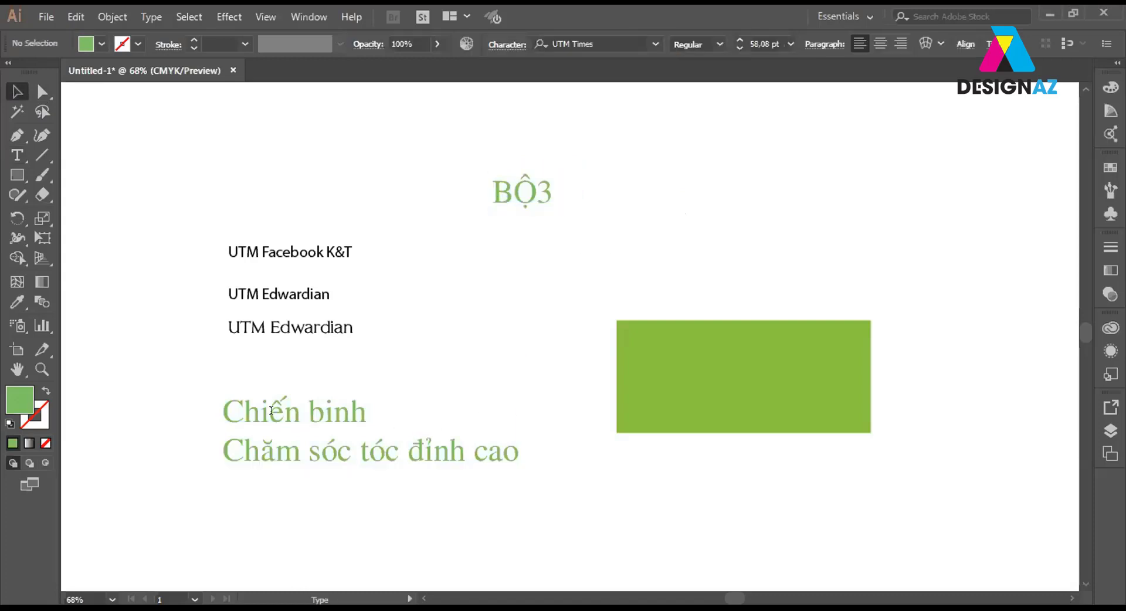
left_click_drag(339, 417, 376, 418)
key("ctrl+c")
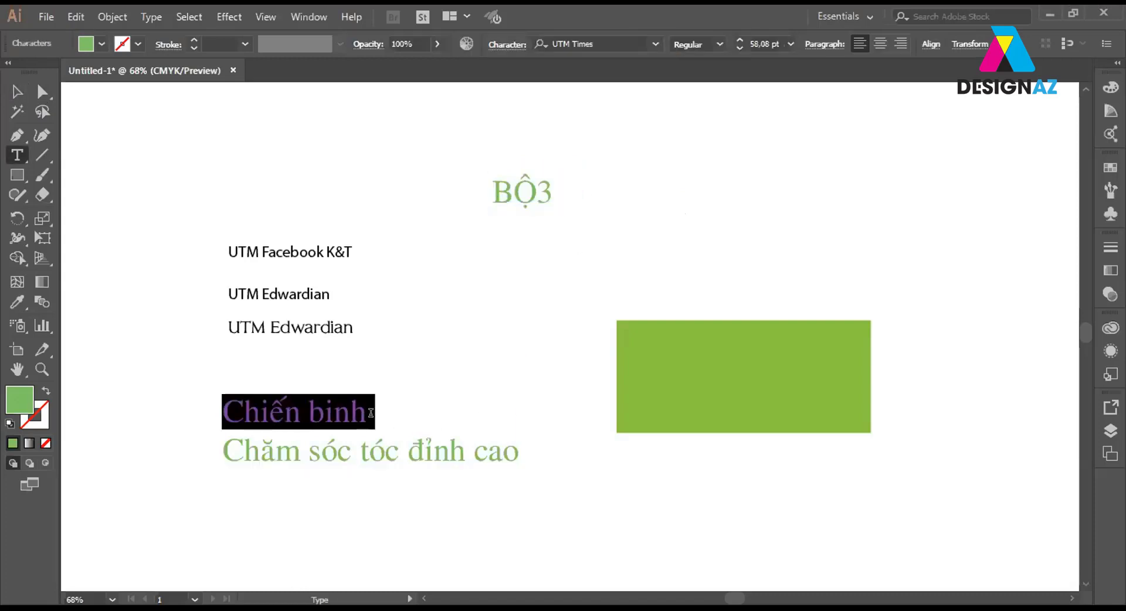
key("BackSpace")
key("Escape")
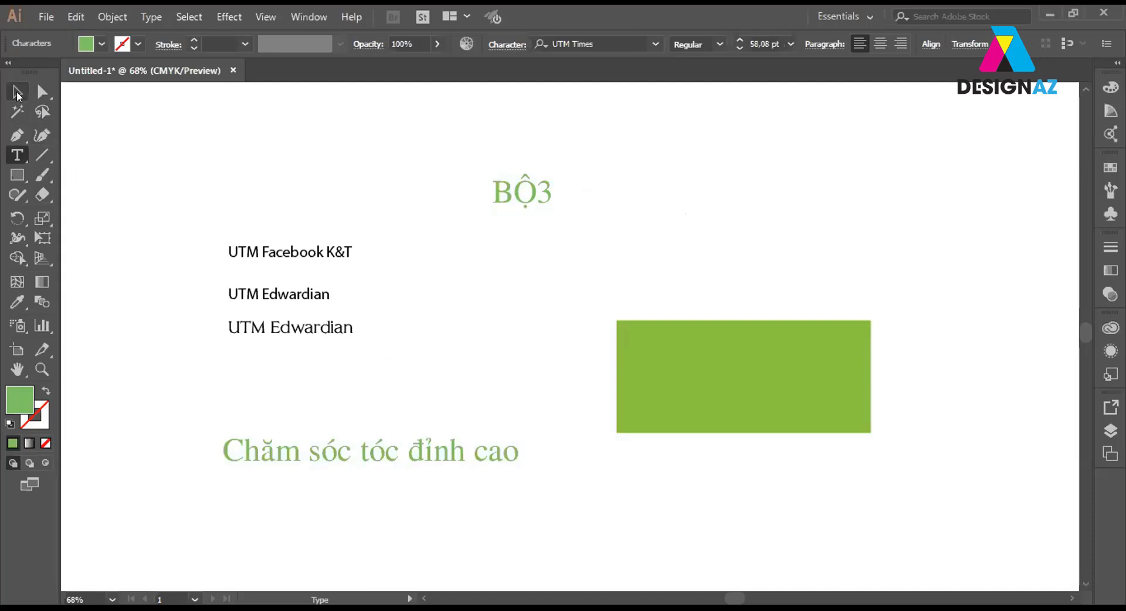
left_click(690, 216)
key("t")
left_click(665, 194)
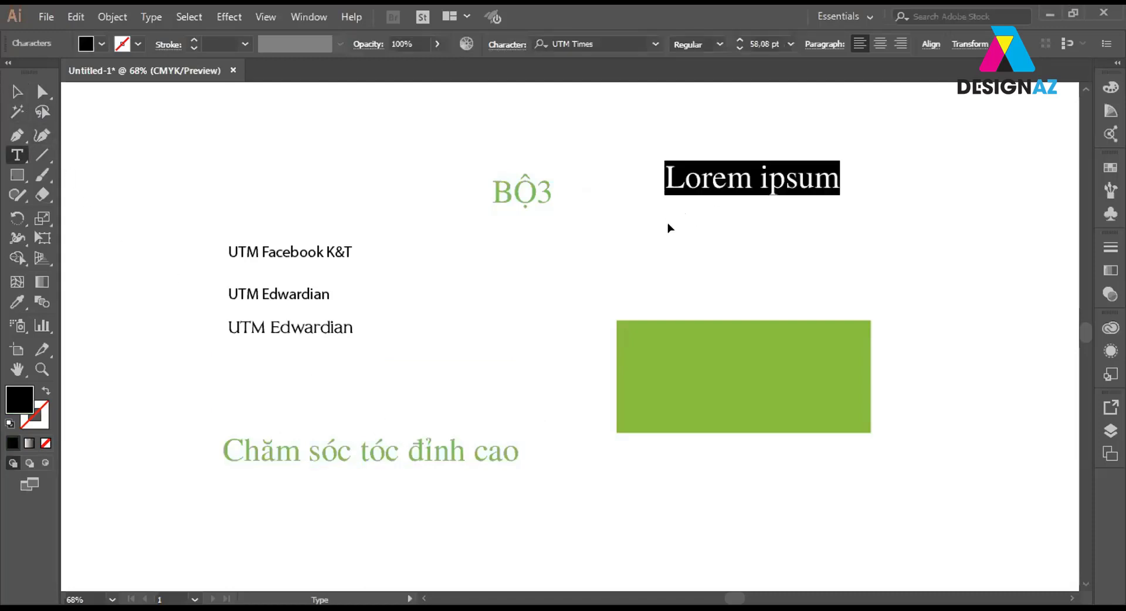
key("ctrl+v")
key("Escape")
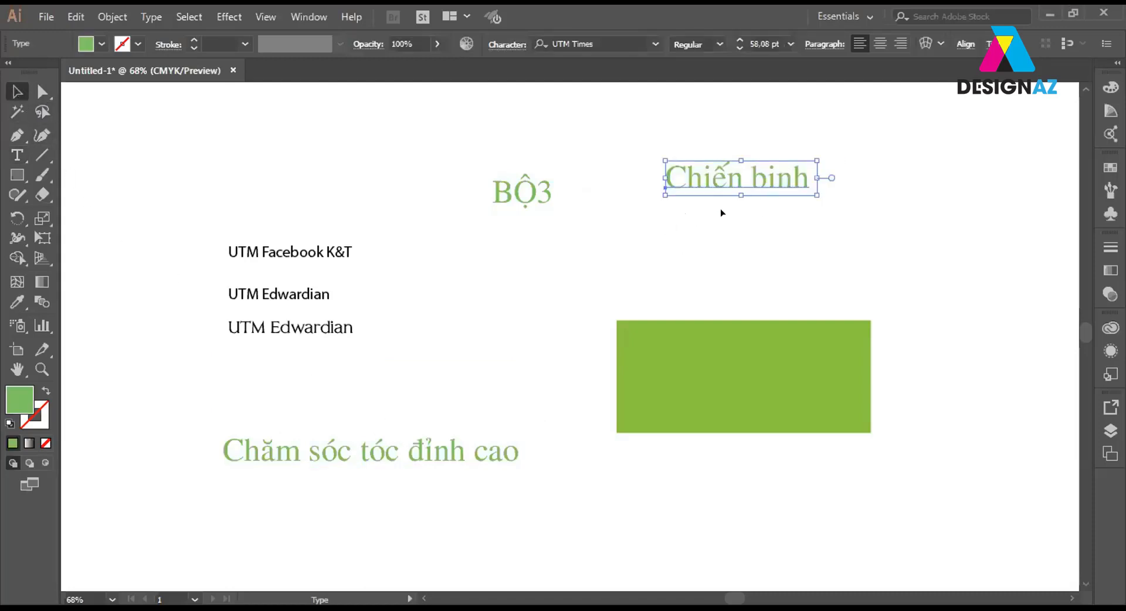
left_click_drag(757, 184, 526, 249)
left_click(558, 400)
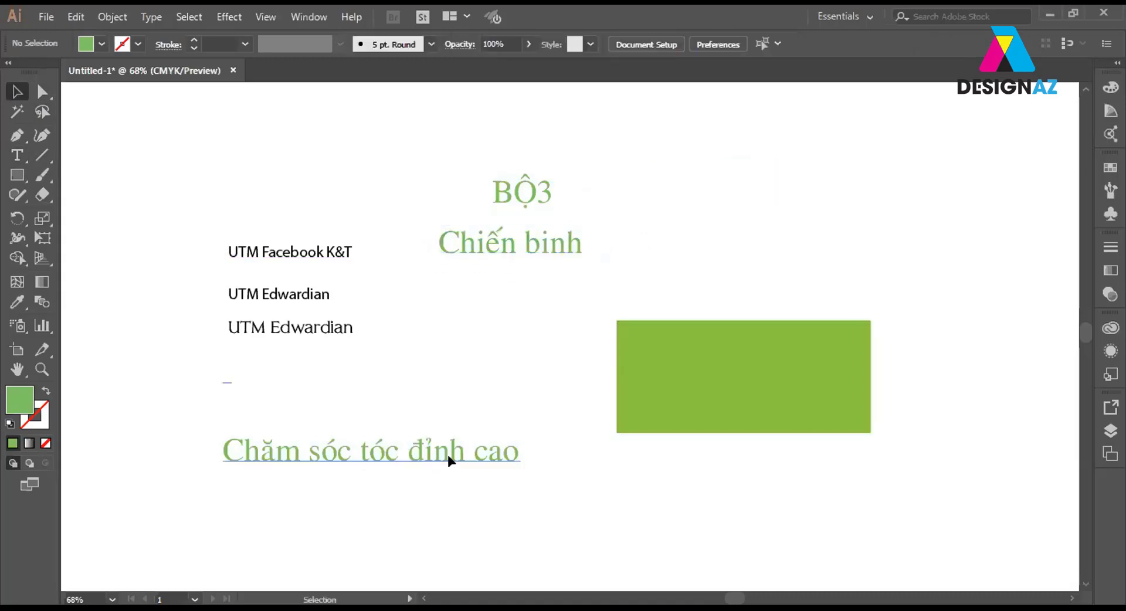
Move Chăm sóc tóc đỉnh cao into its own text object below Chiến binh; shift BỘ3 right.
double_click(368, 455)
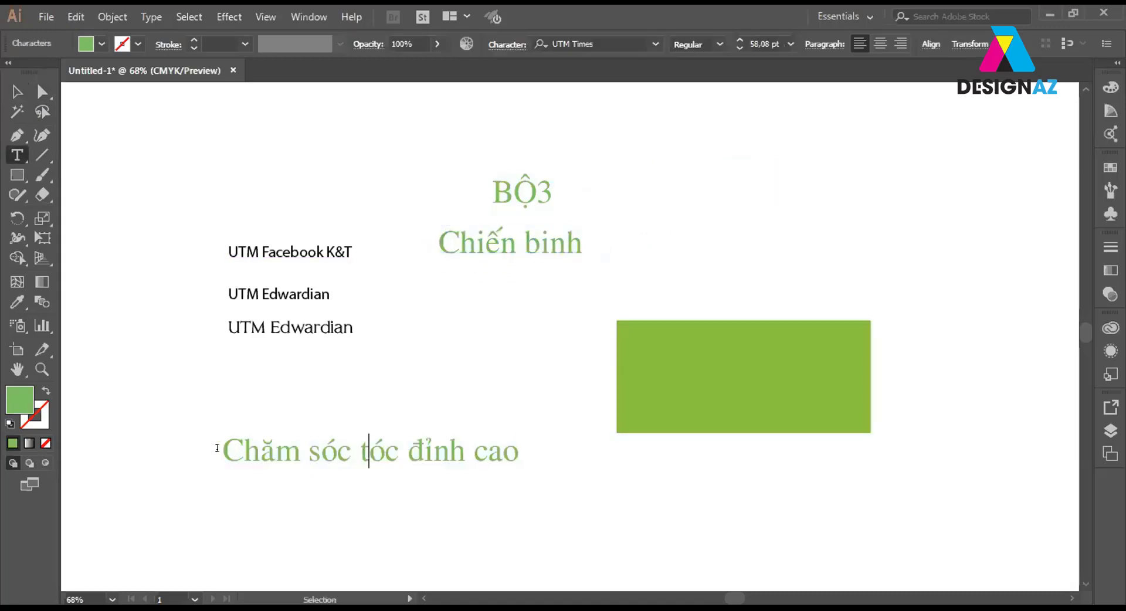
left_click_drag(217, 448, 562, 465)
key("ctrl+c")
key("BackSpace")
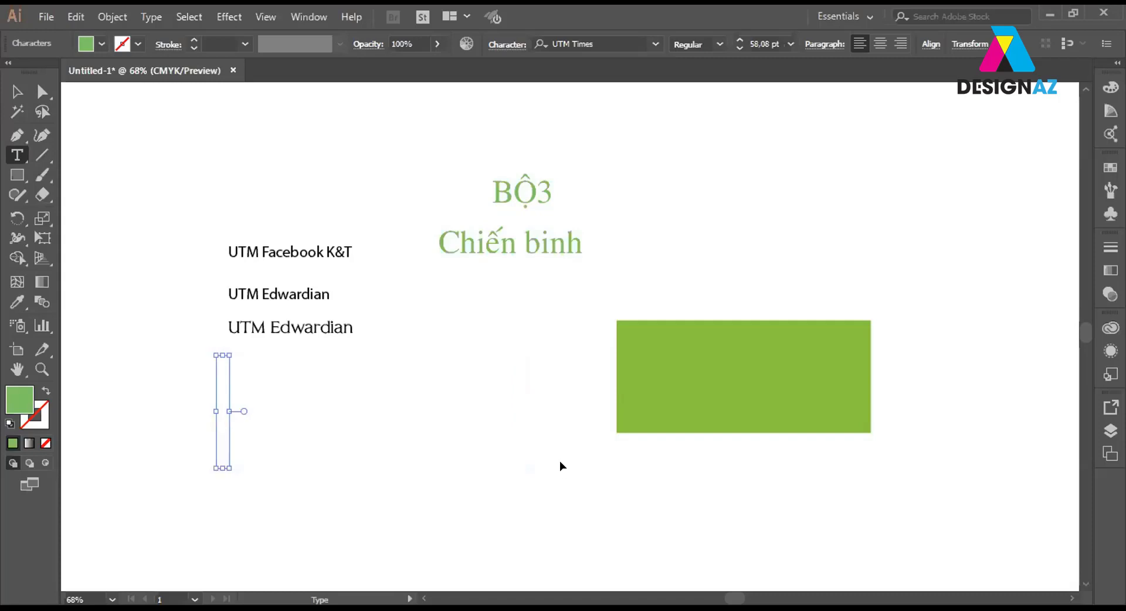
left_click(17, 90)
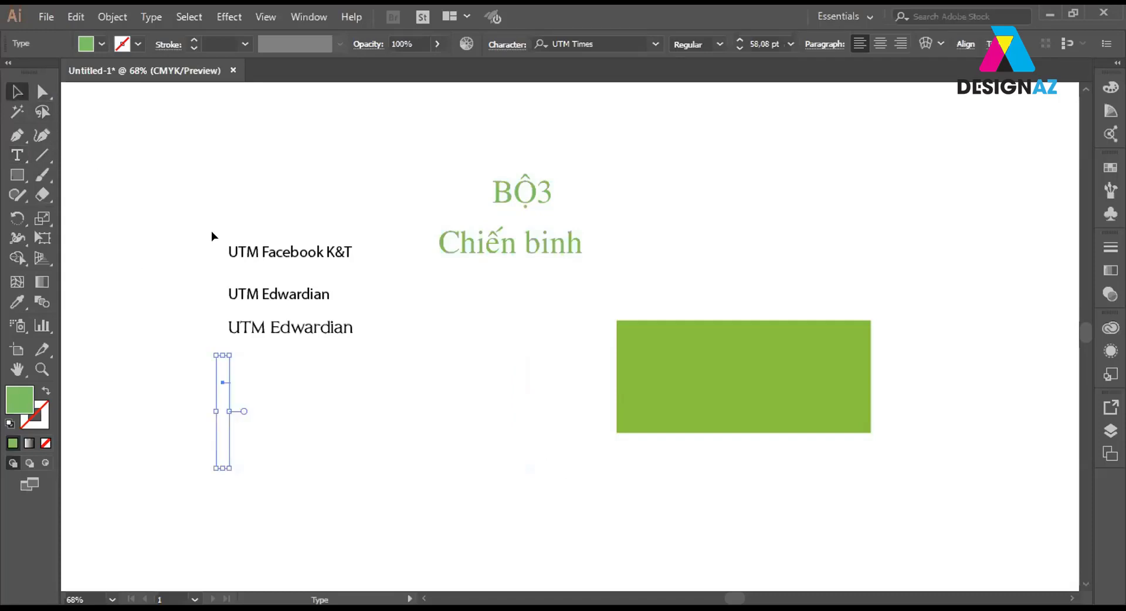
left_click(211, 233)
key("t")
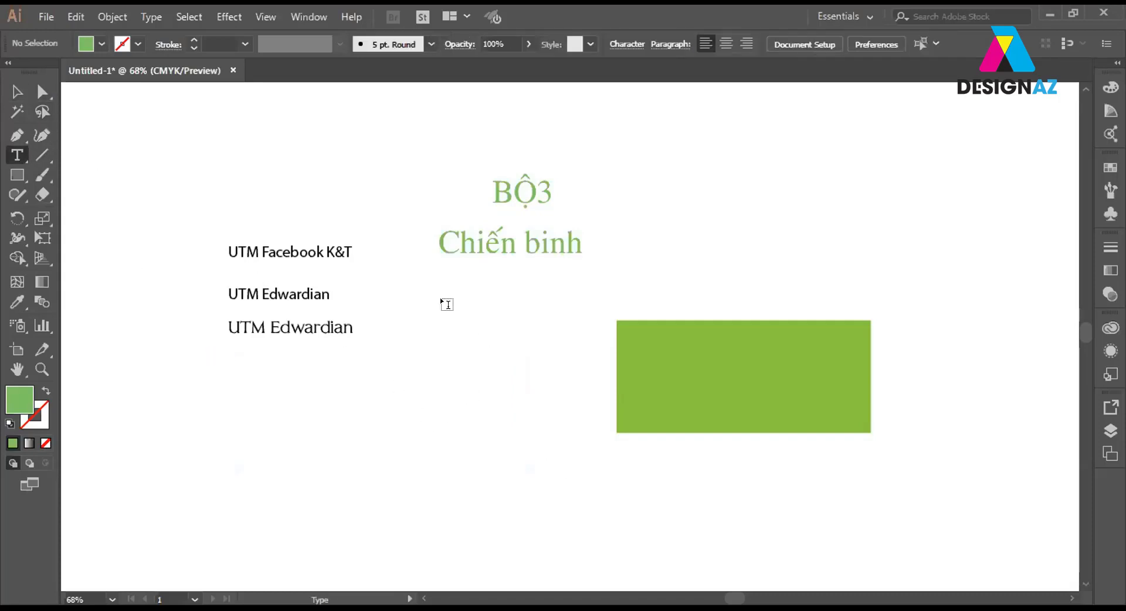
left_click(440, 297)
key("ctrl+v")
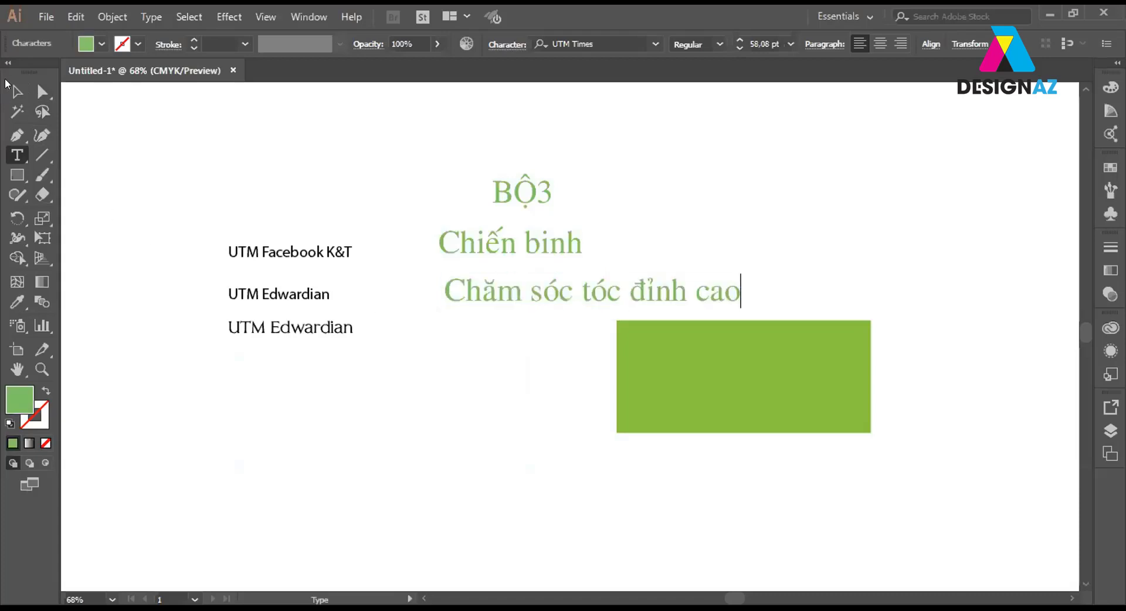
key("Escape")
left_click_drag(533, 189, 568, 184)
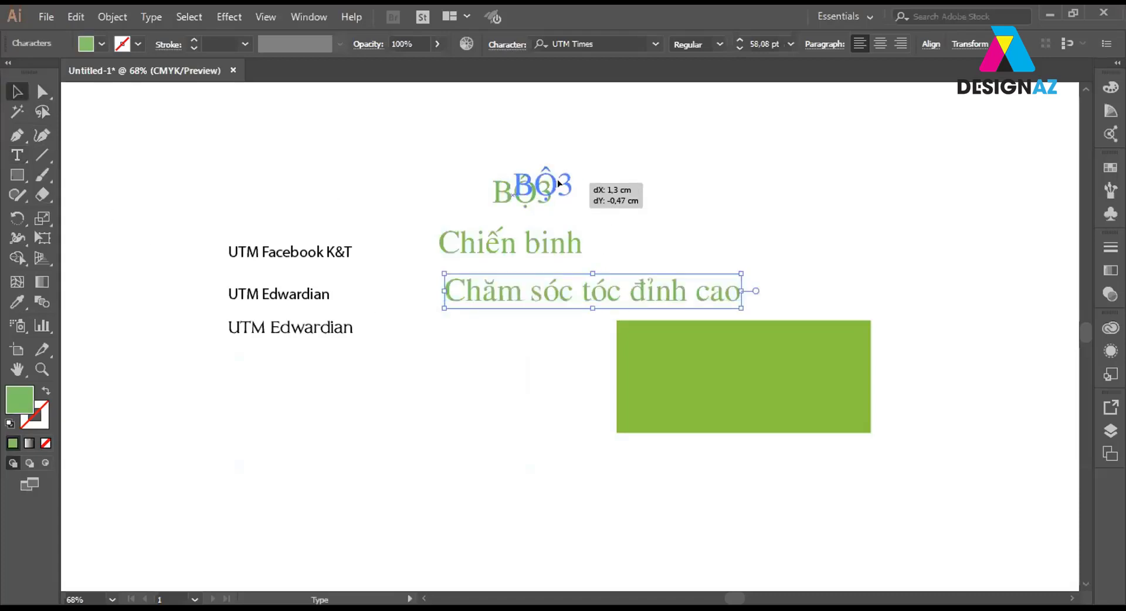
left_click(312, 254, "shift")
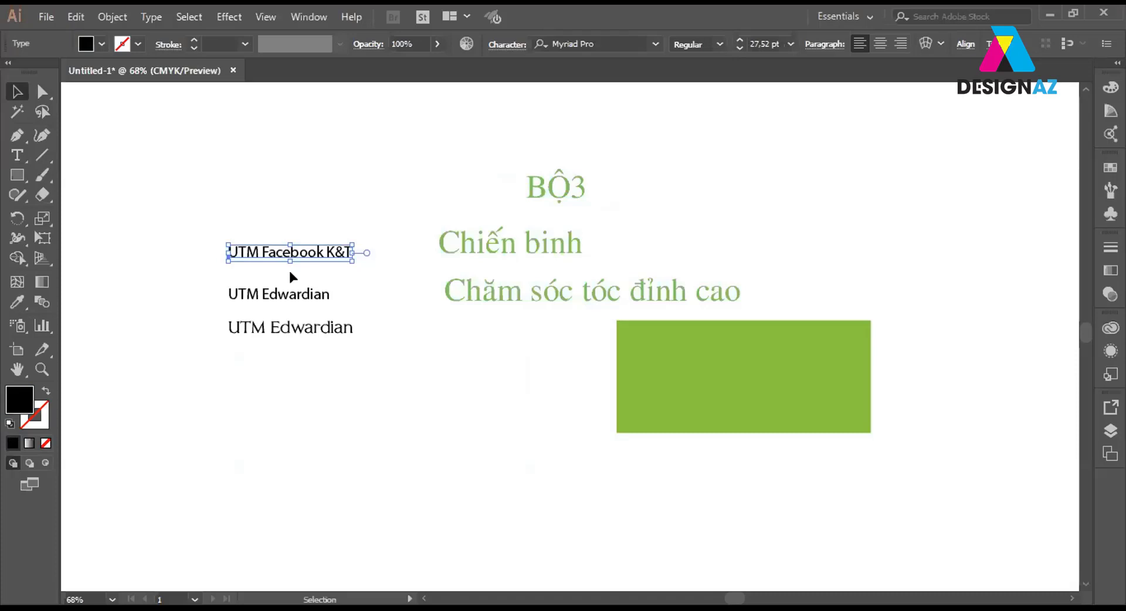
Copy the font name UTM Facebook K&T from the sample and apply it to BỘ3.
double_click(318, 254)
key("ctrl+a")
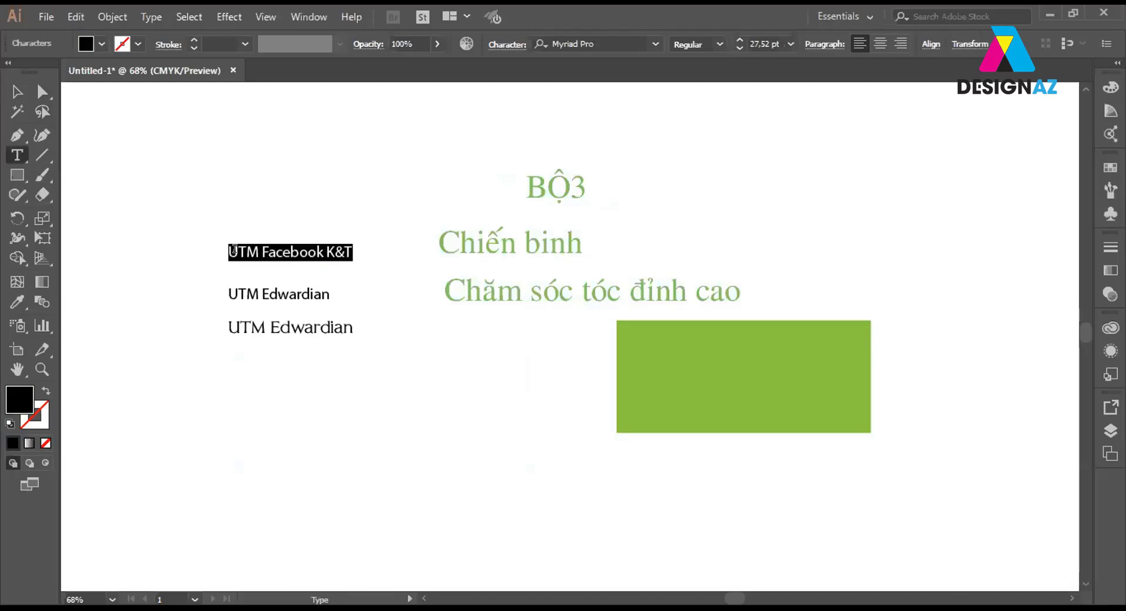
left_click(234, 249)
key("ctrl+a")
key("ctrl+c")
key("Escape")
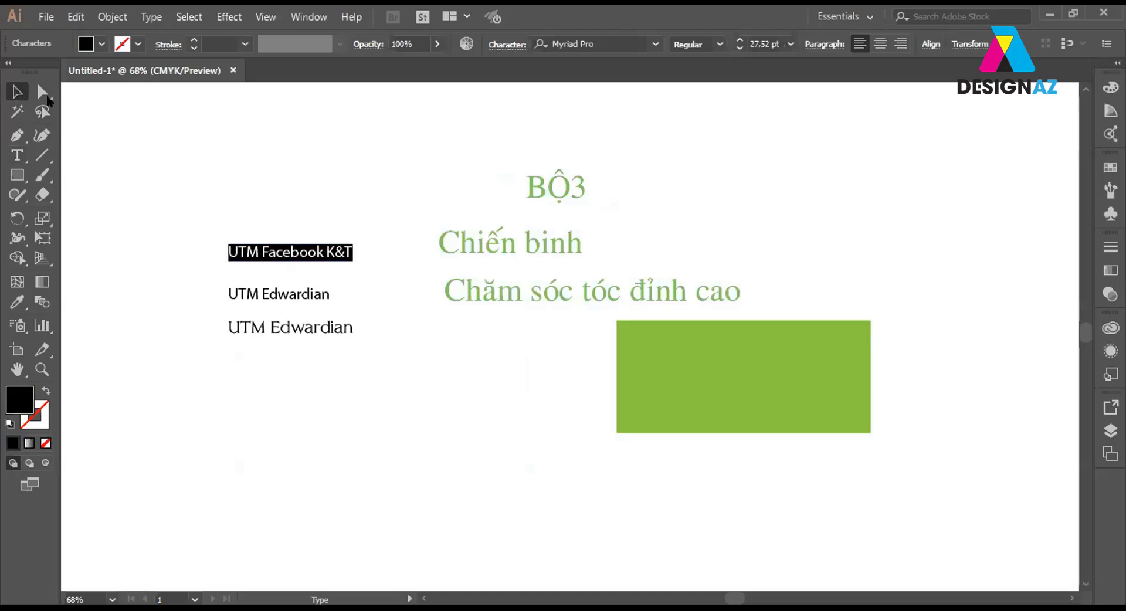
left_click(657, 200)
left_click(572, 191)
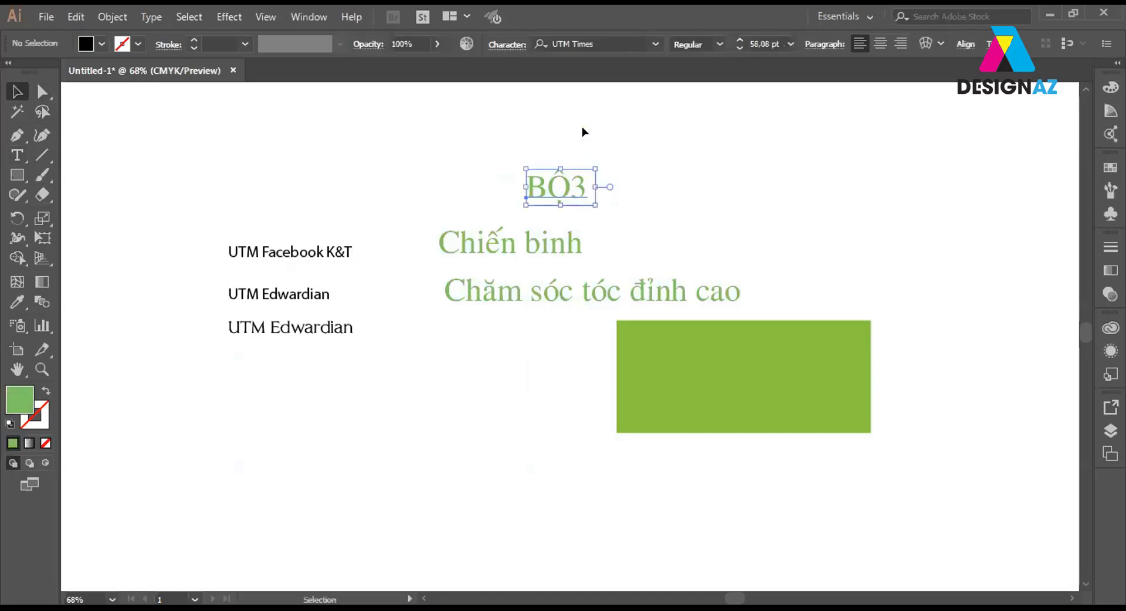
left_click(606, 44)
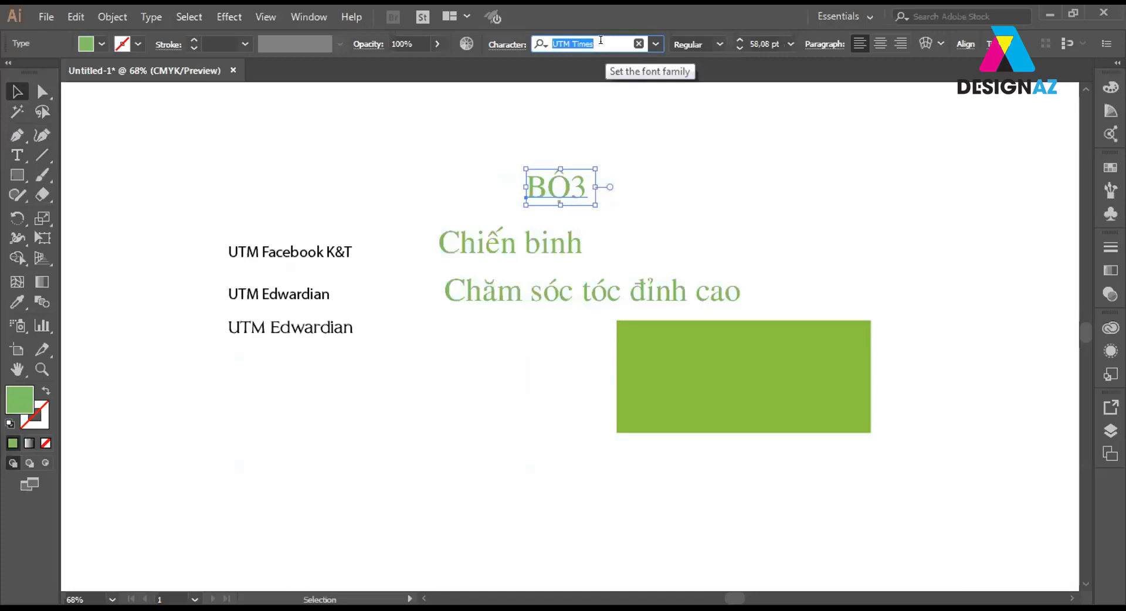
key("ctrl+v")
key("Return")
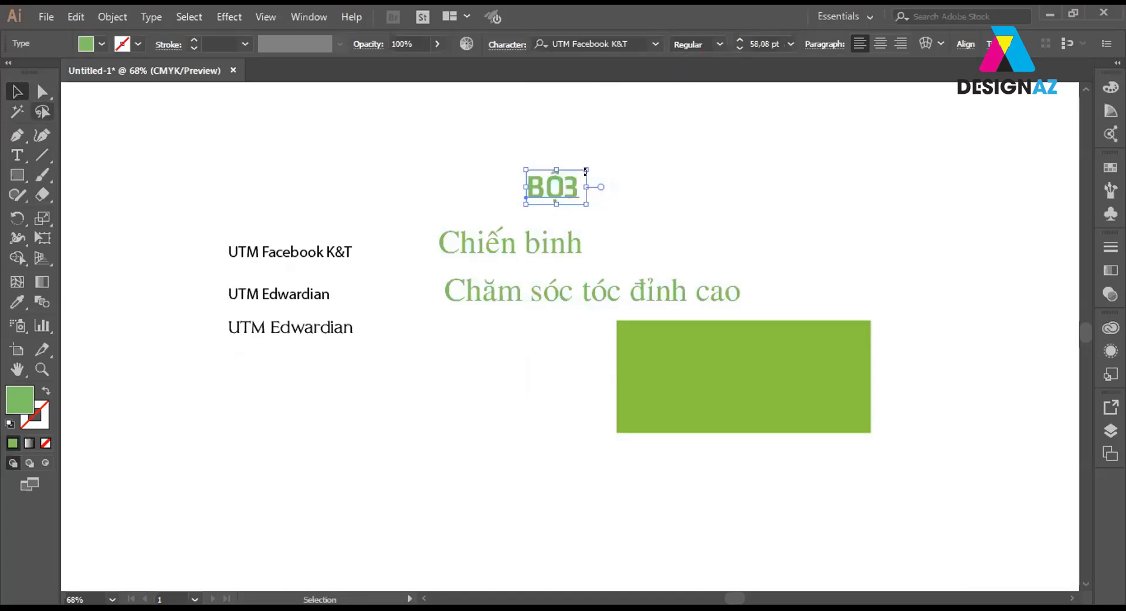
Enlarge BỘ3 and position it above Chiến binh.
left_click_drag(581, 170, 666, 123)
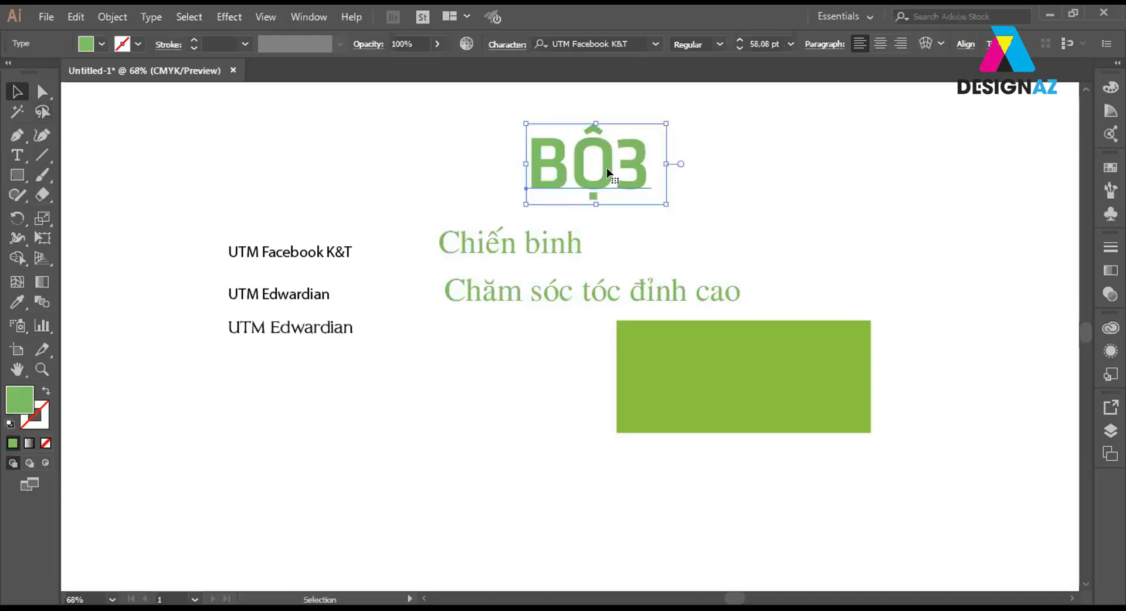
left_click_drag(598, 166, 558, 188)
left_click(700, 192)
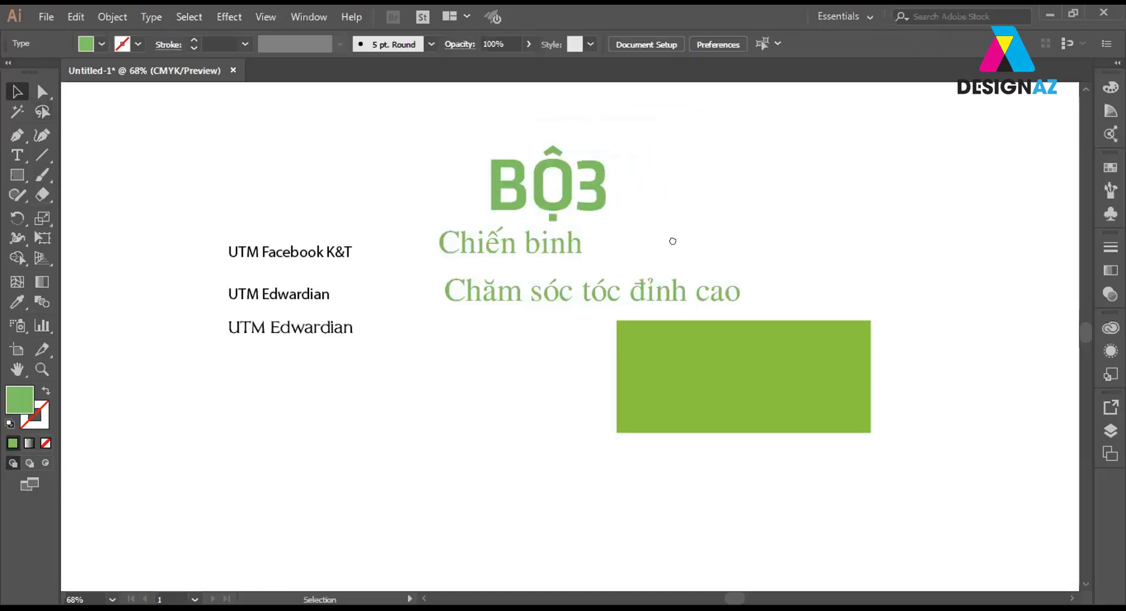
left_click_drag(680, 187, 675, 257)
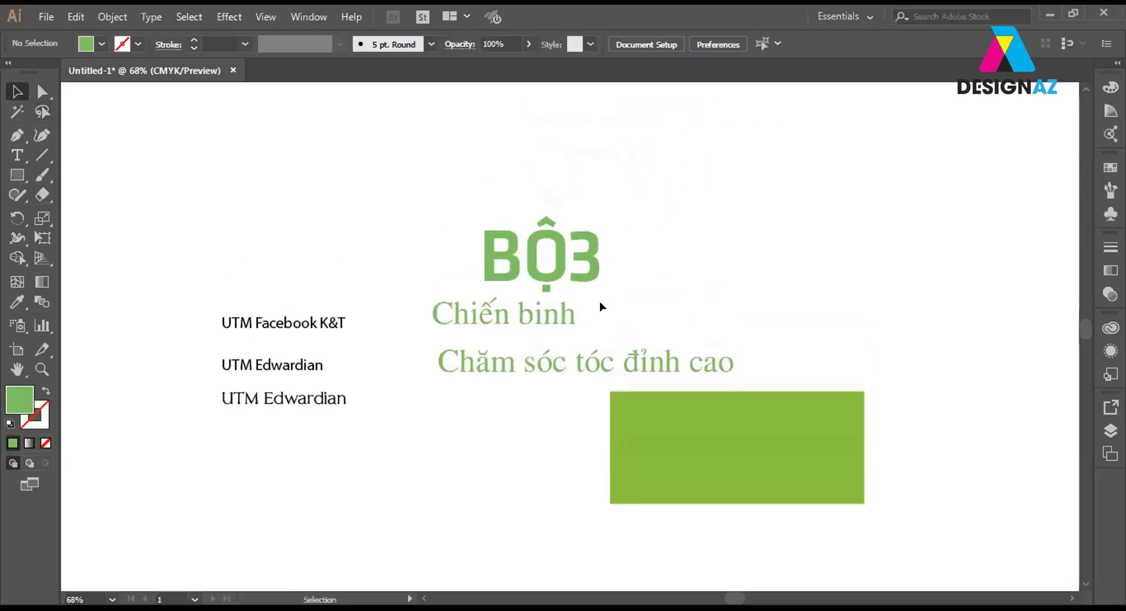
Set the second sample line's font to UTM Edwardian.
double_click(304, 365)
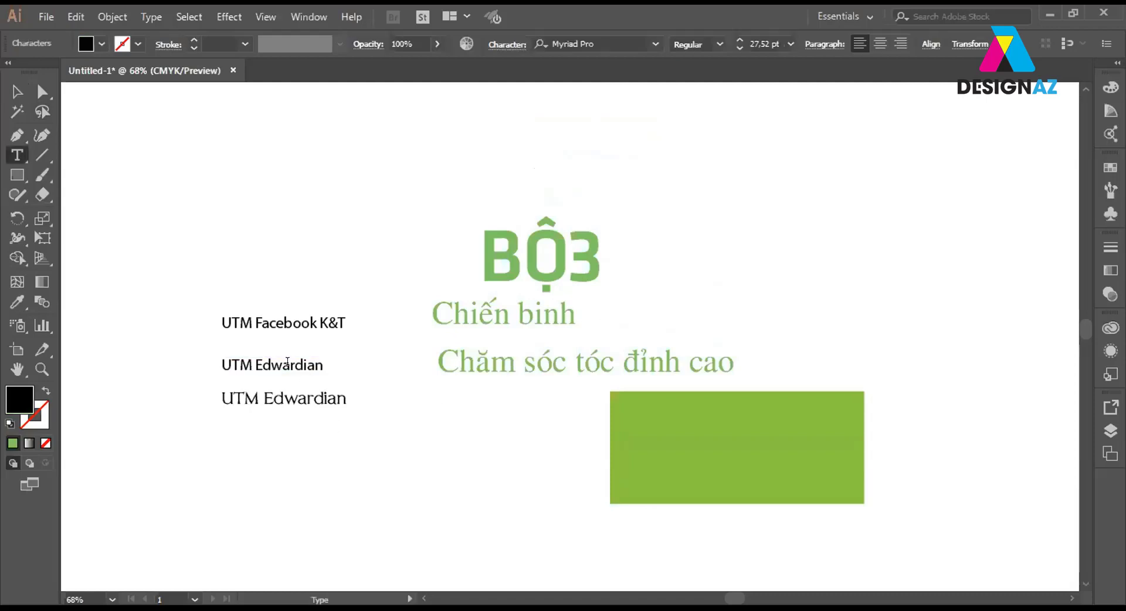
left_click_drag(220, 364, 349, 363)
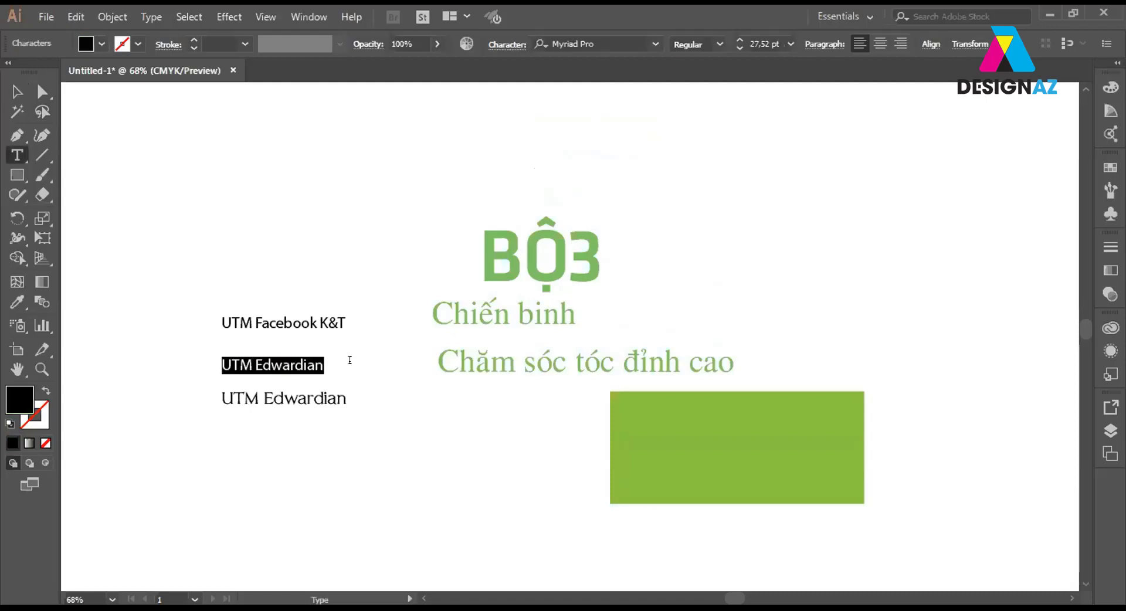
left_click(602, 41)
type("UTM Edwardian")
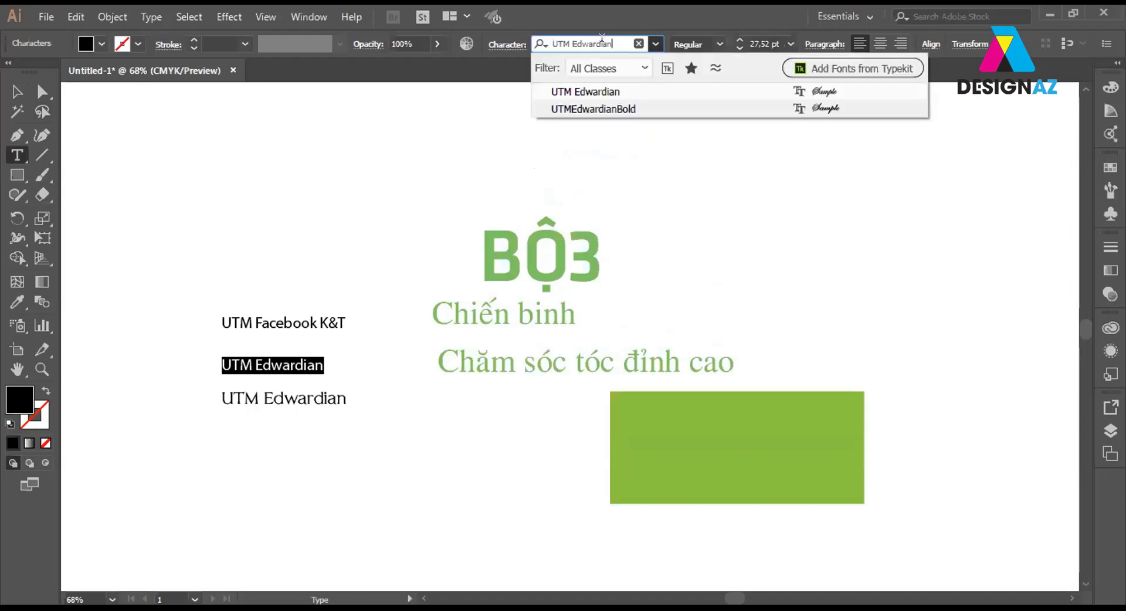
key("Return")
key("Escape")
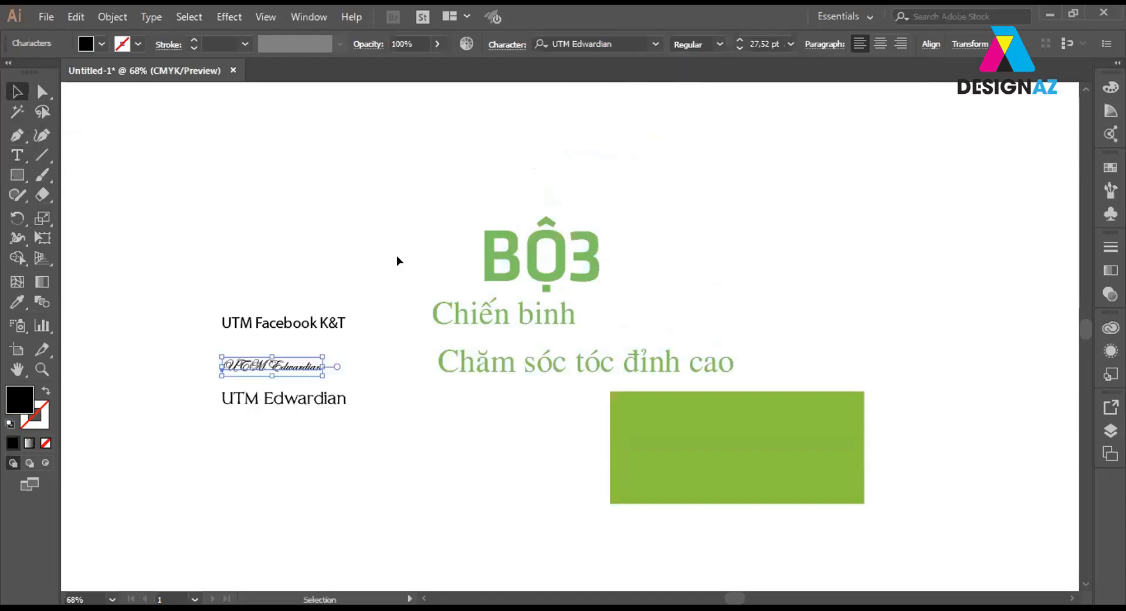
Give Chiến binh the UTM Edwardian style, enlarge it to headline size and place it under BỘ3.
left_click(528, 316)
key("i")
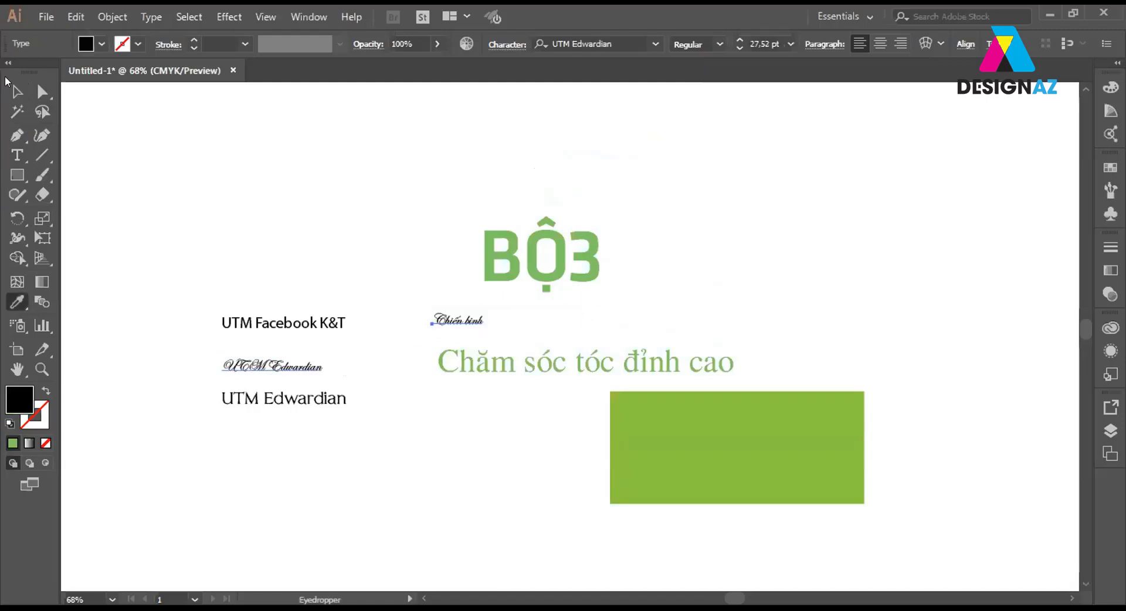
left_click(17, 91)
left_click(460, 320)
left_click_drag(479, 303, 746, 216)
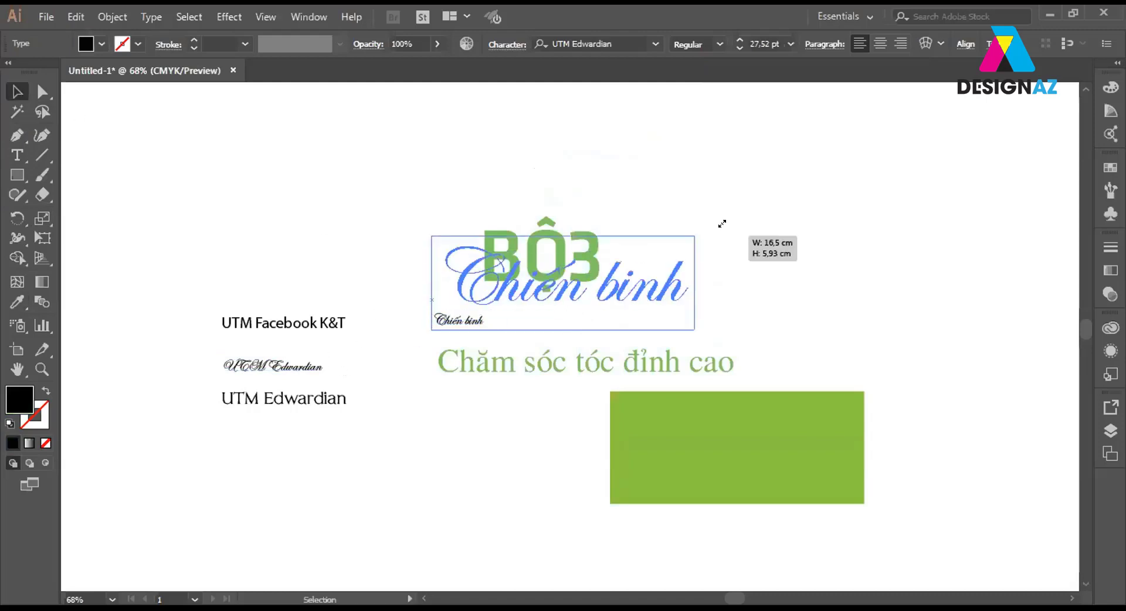
mouse_move(589, 316)
left_mouse_down()
mouse_move(537, 349)
mouse_move(600, 331)
left_mouse_up()
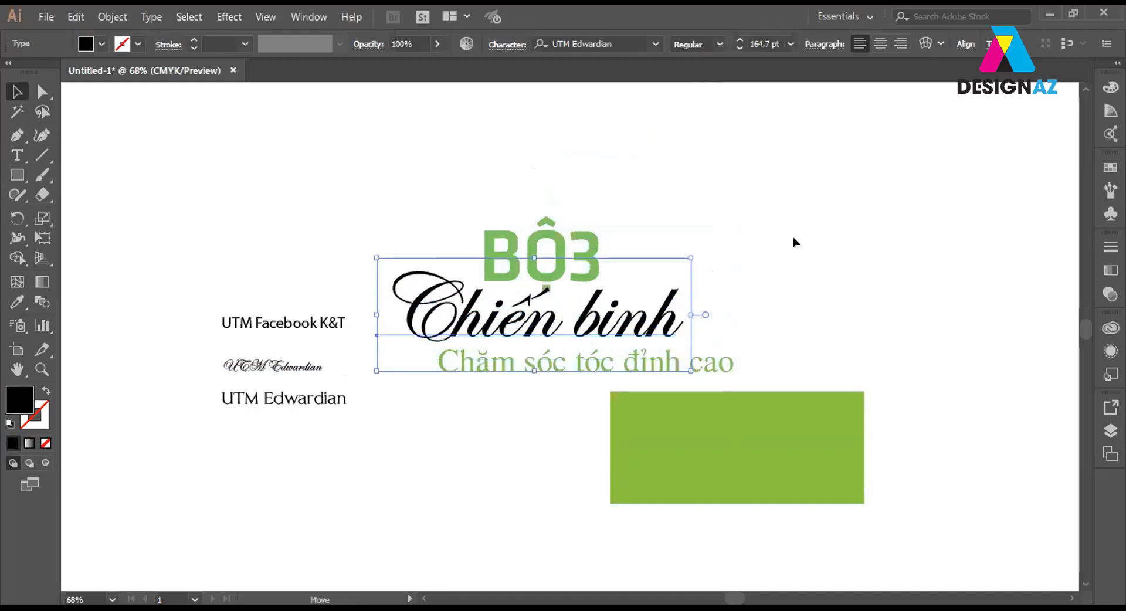
left_click(795, 237)
left_click(584, 258)
left_click(755, 224)
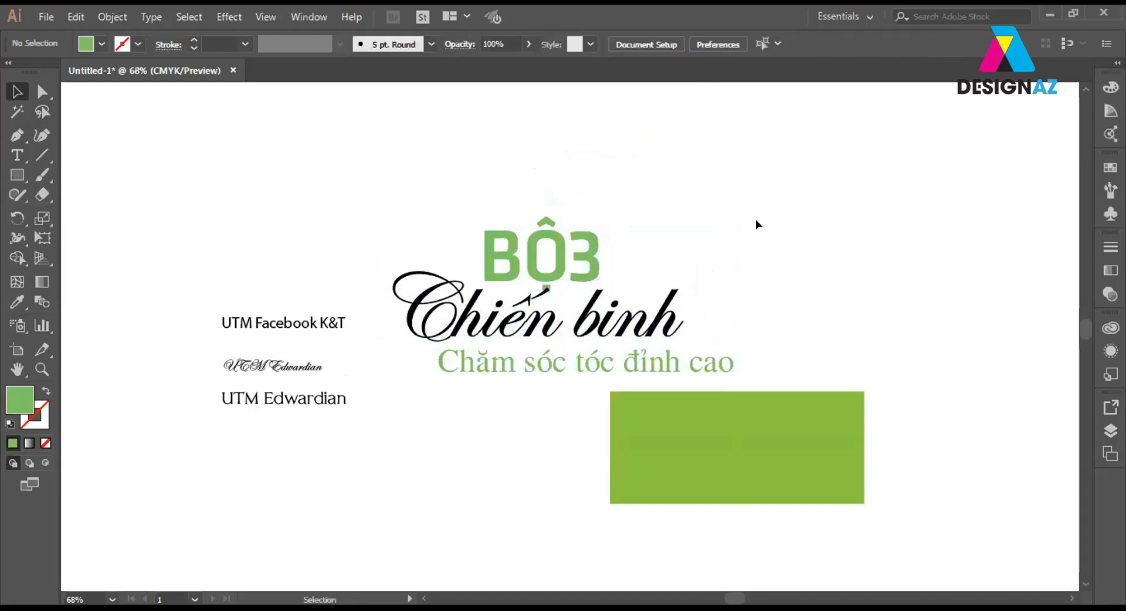
left_click(533, 374)
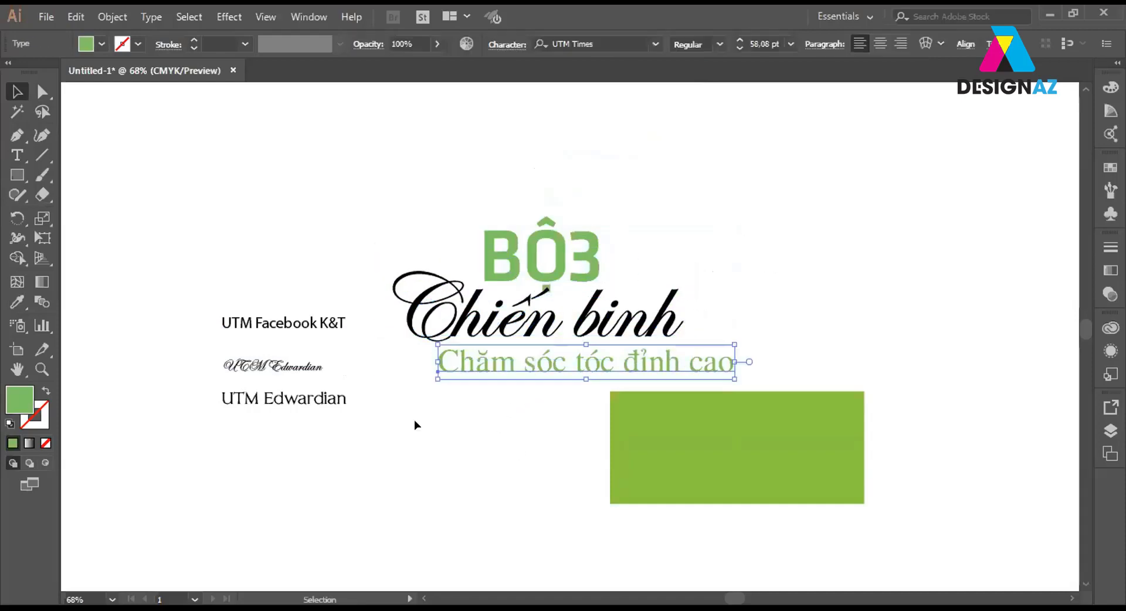
left_click(319, 402)
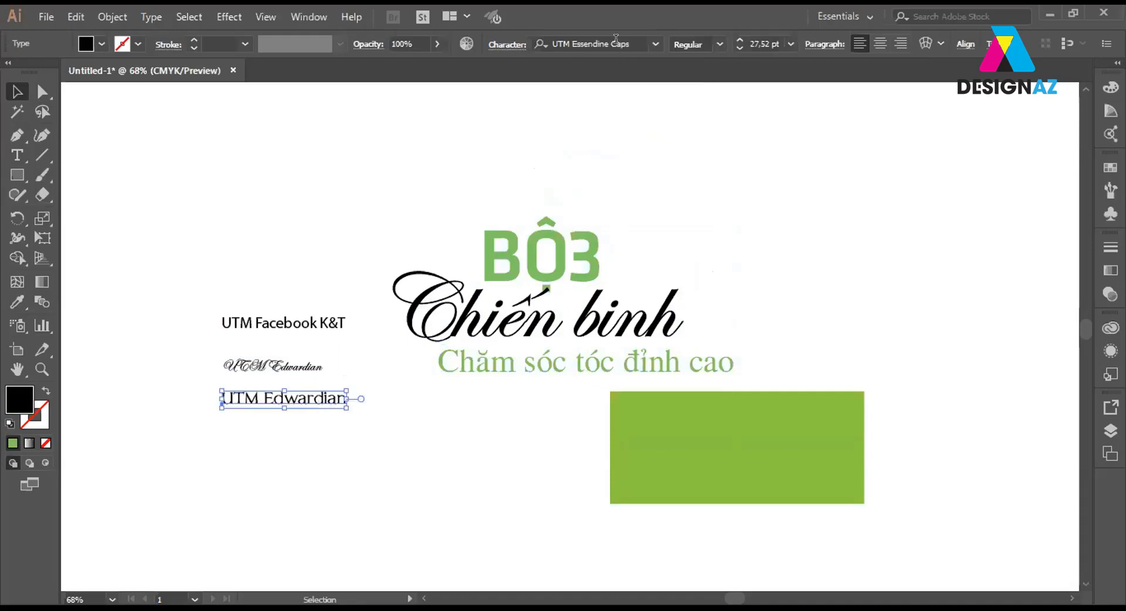
double_click(233, 397)
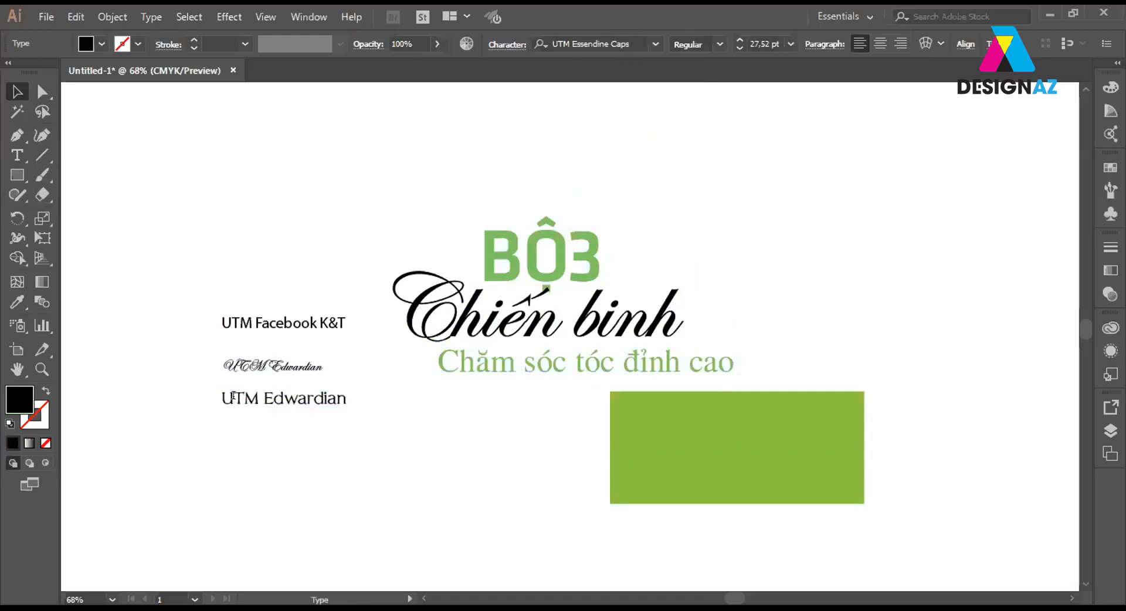
left_click_drag(233, 396, 390, 394)
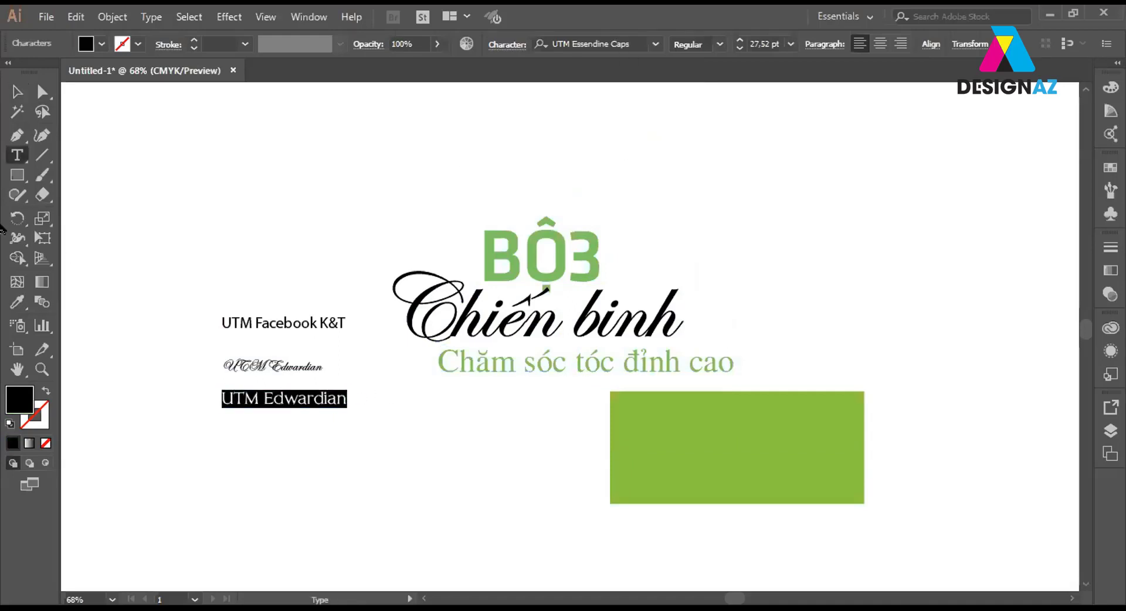
left_click(17, 91)
left_click(613, 38)
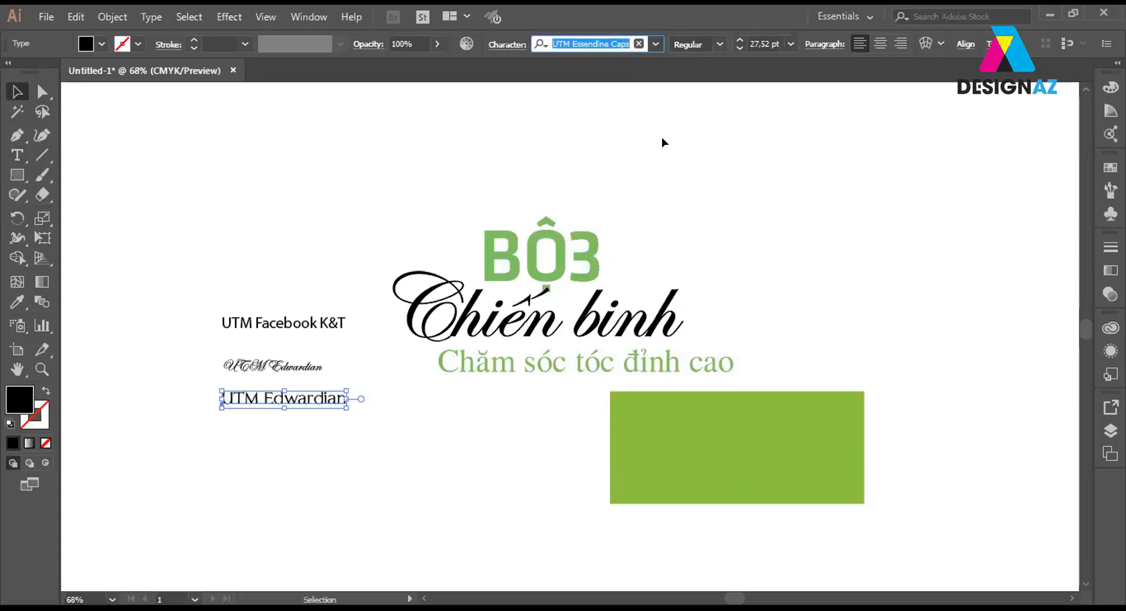
type("UTM Edwardian")
key("Return")
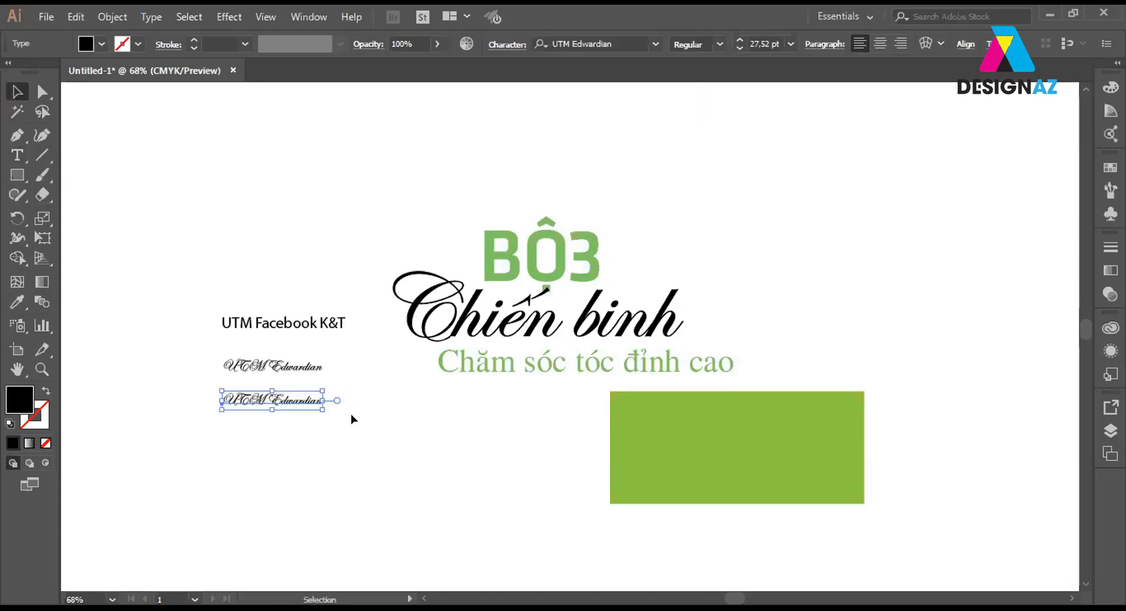
left_click(402, 410)
key("ctrl+z")
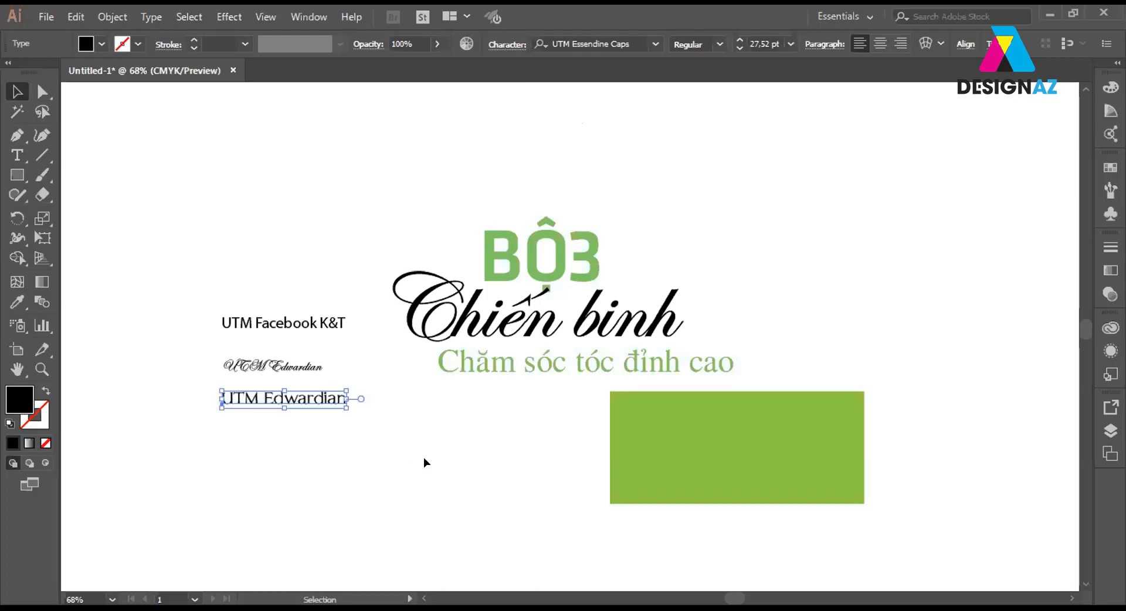
left_click(425, 460)
left_click(311, 400)
double_click(311, 401)
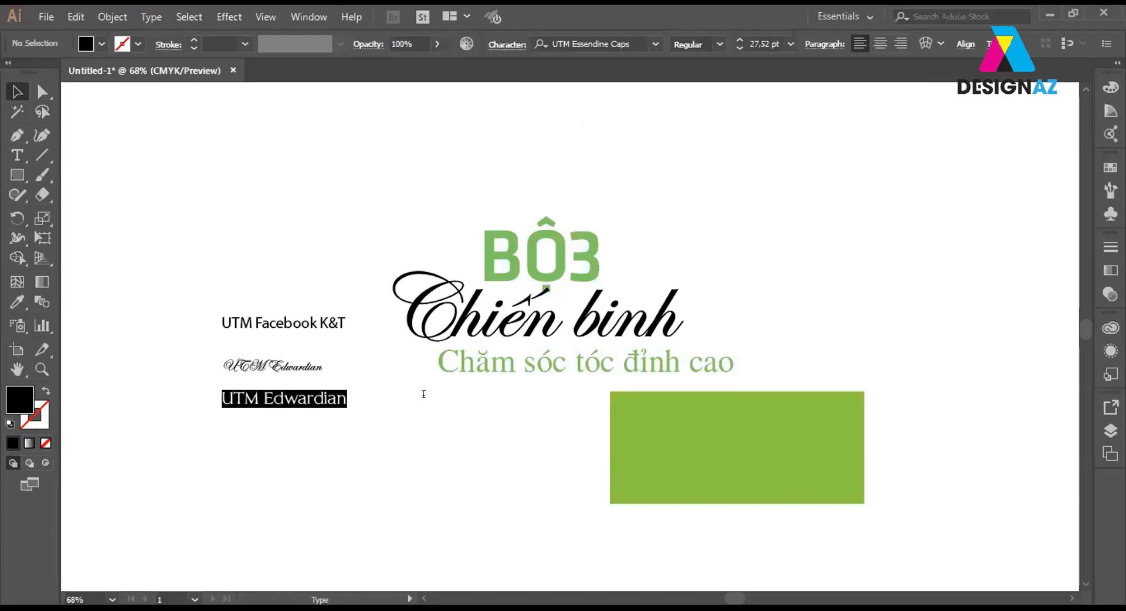
key("ctrl+a")
key("ctrl+c")
key("Escape")
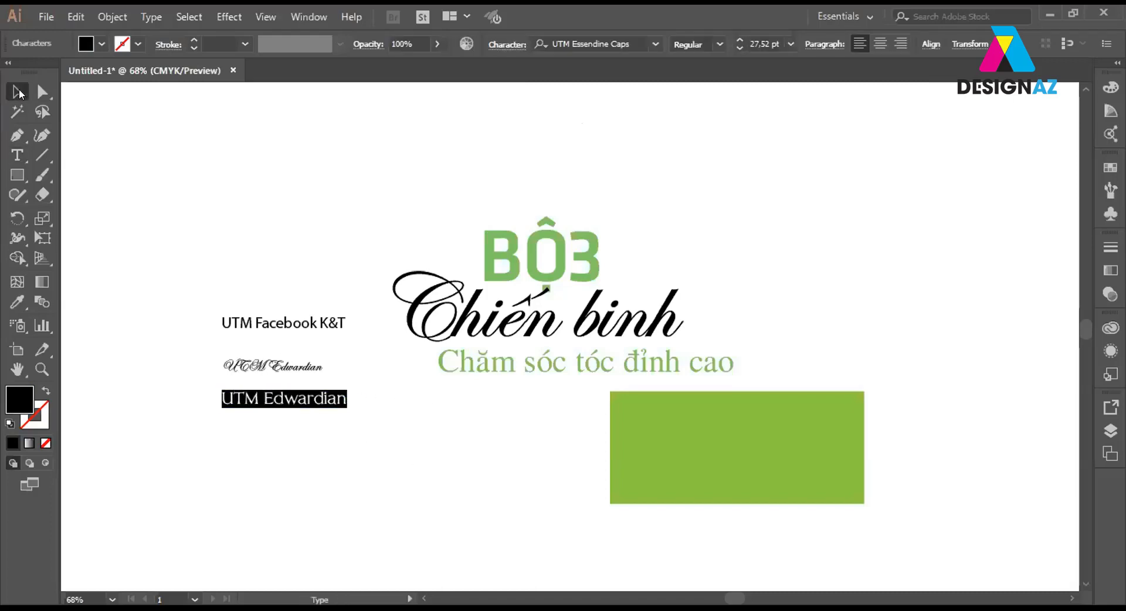
left_click(546, 165)
left_click(294, 403)
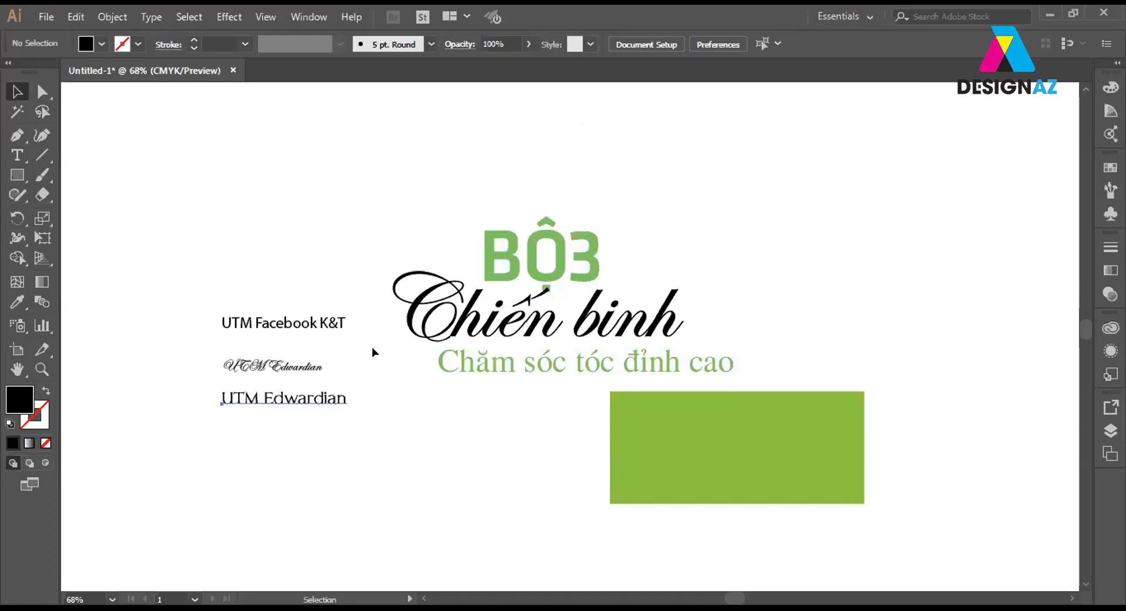
left_click(595, 41)
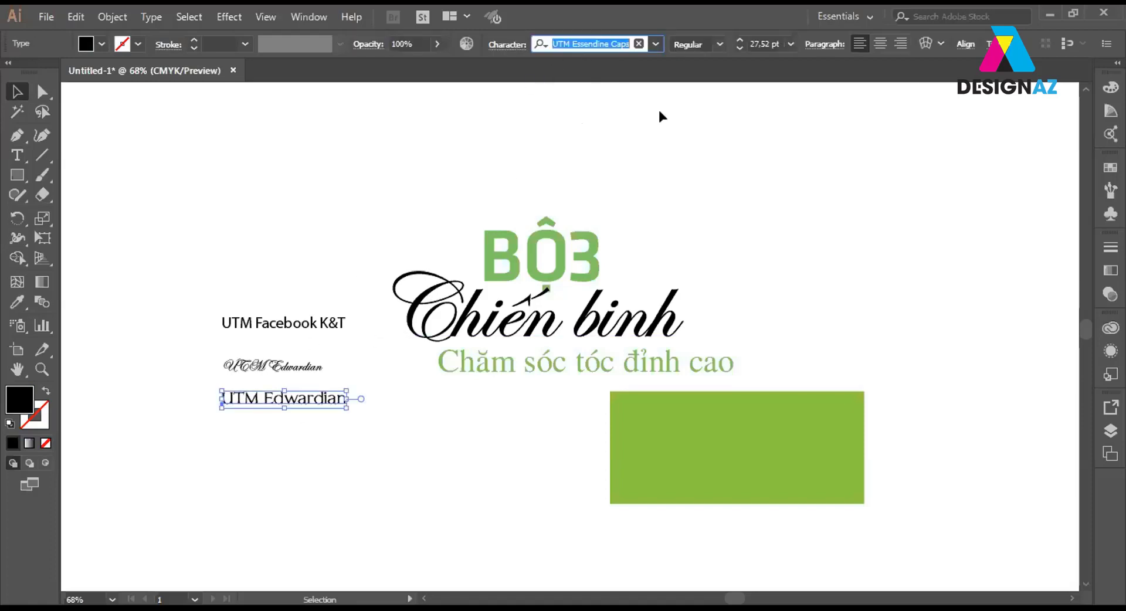
key("ctrl+v")
left_click(660, 113)
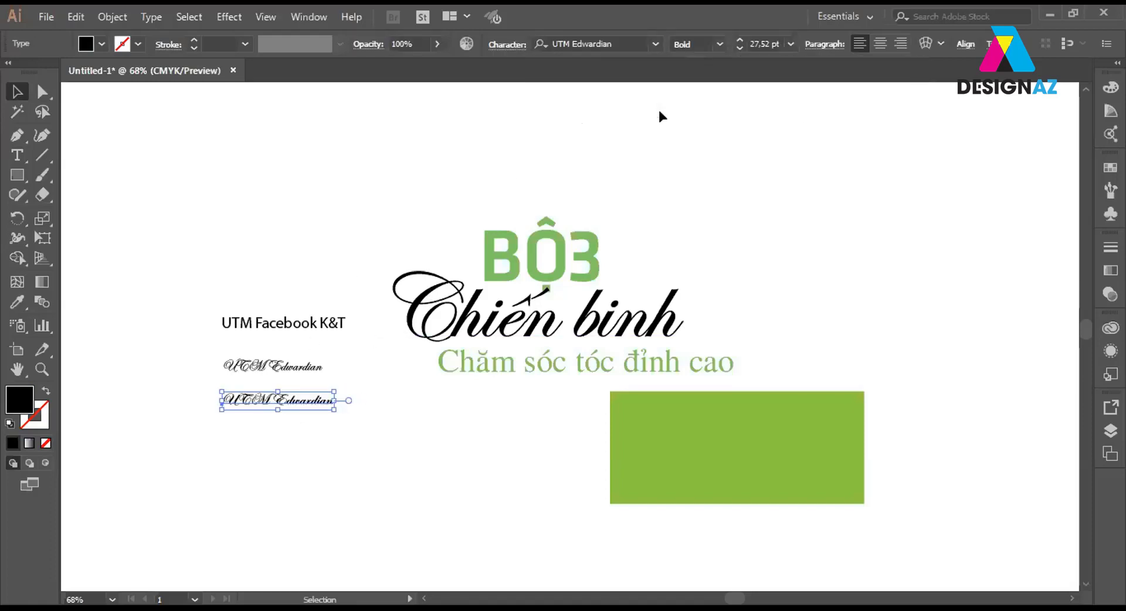
left_click(376, 418)
key("ctrl+z")
left_click(371, 434)
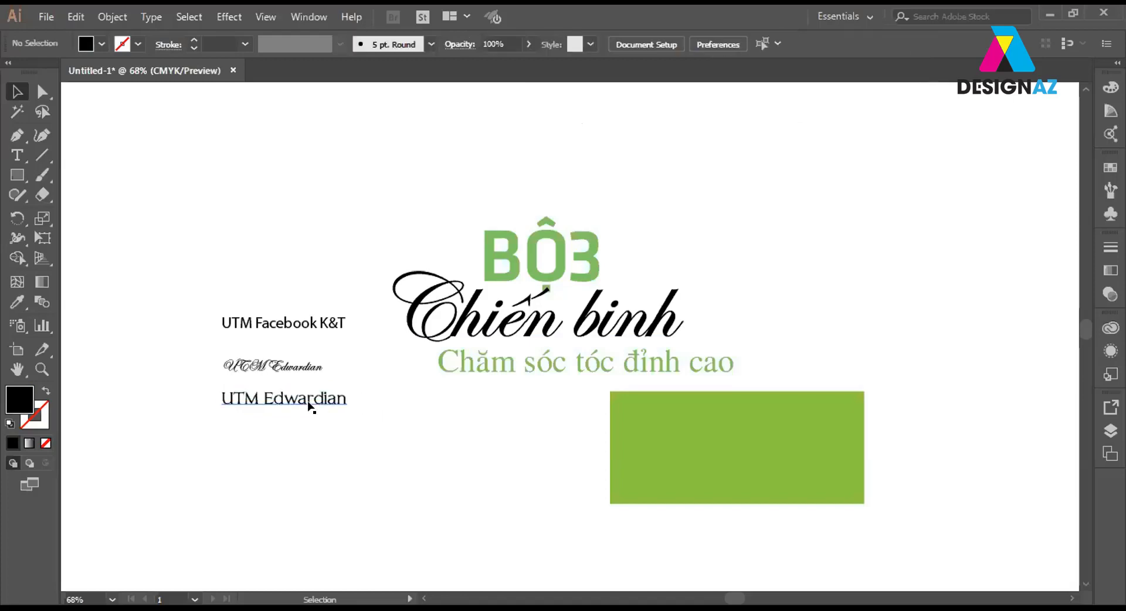
double_click(309, 406)
left_click_drag(222, 397, 353, 394)
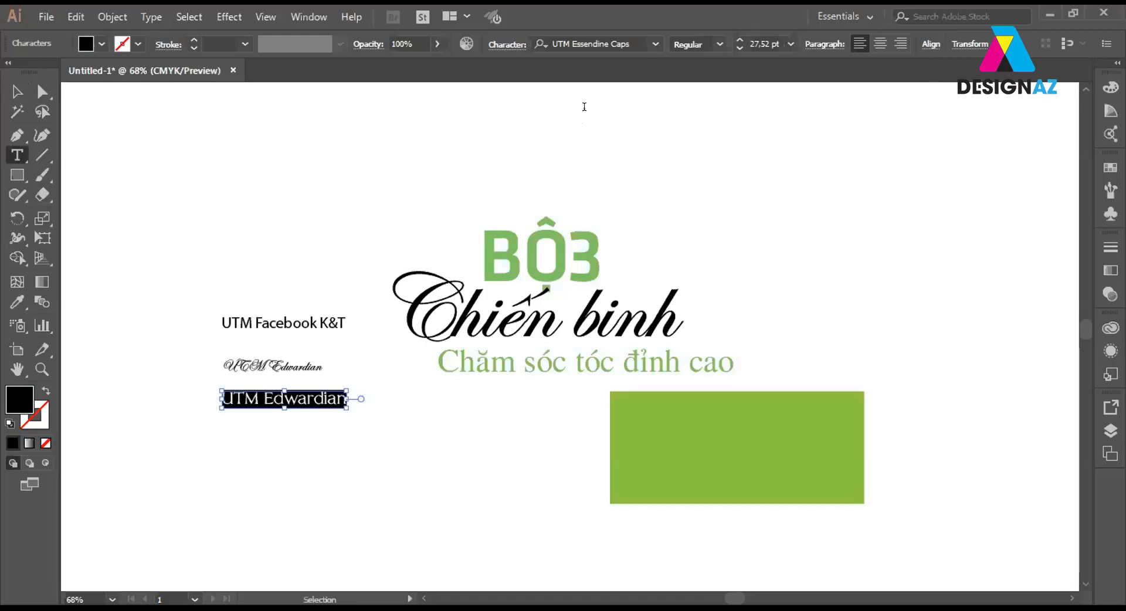
left_click(603, 44)
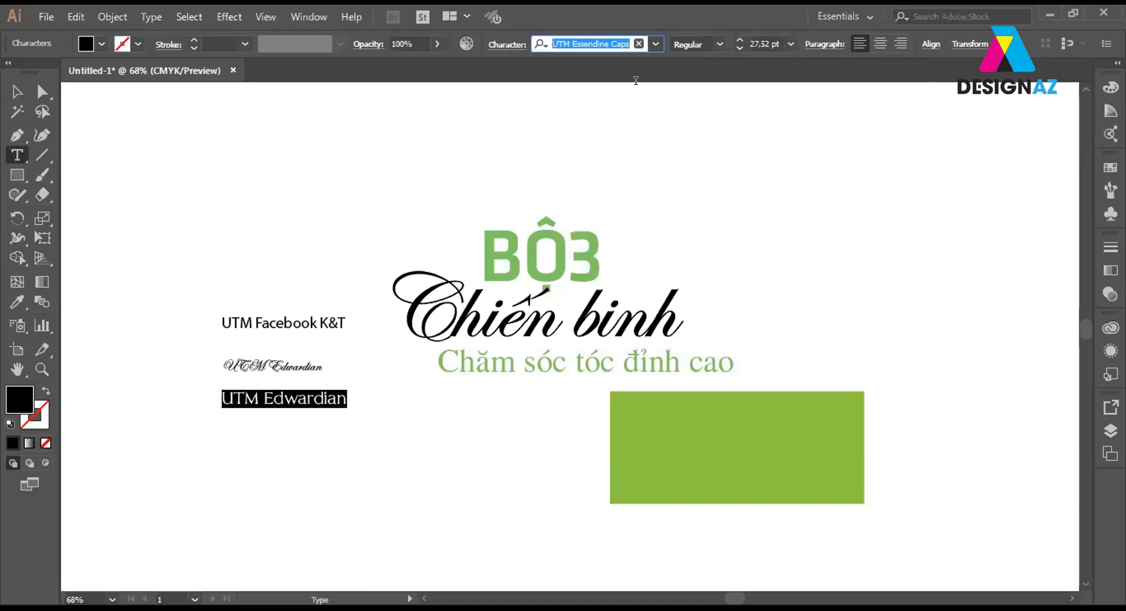
key("BackSpace")
type("UTM Edwardian")
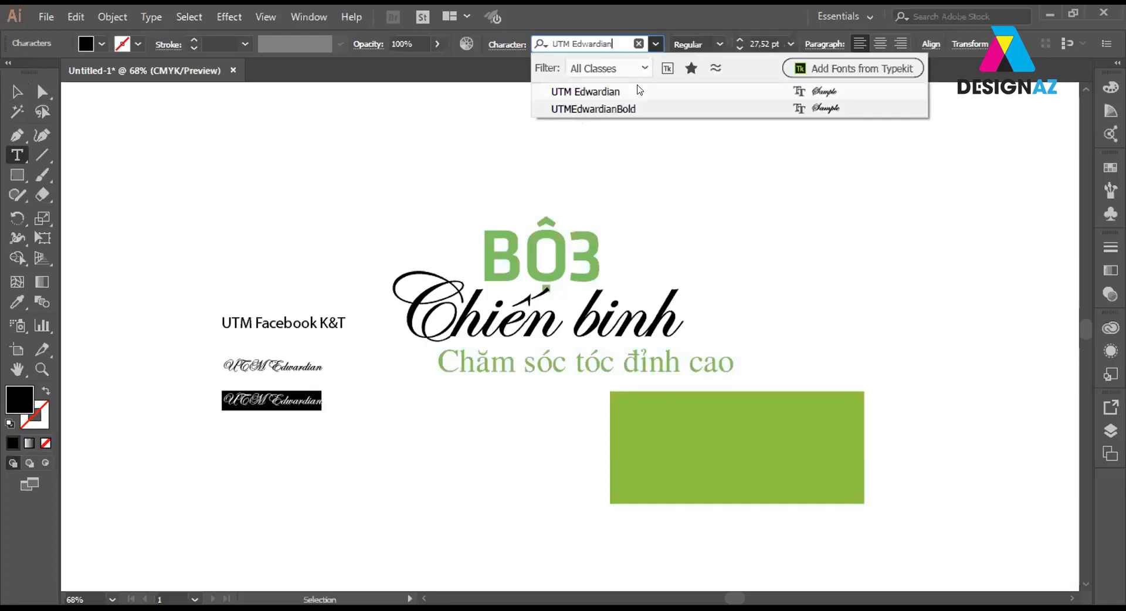
left_click(639, 91)
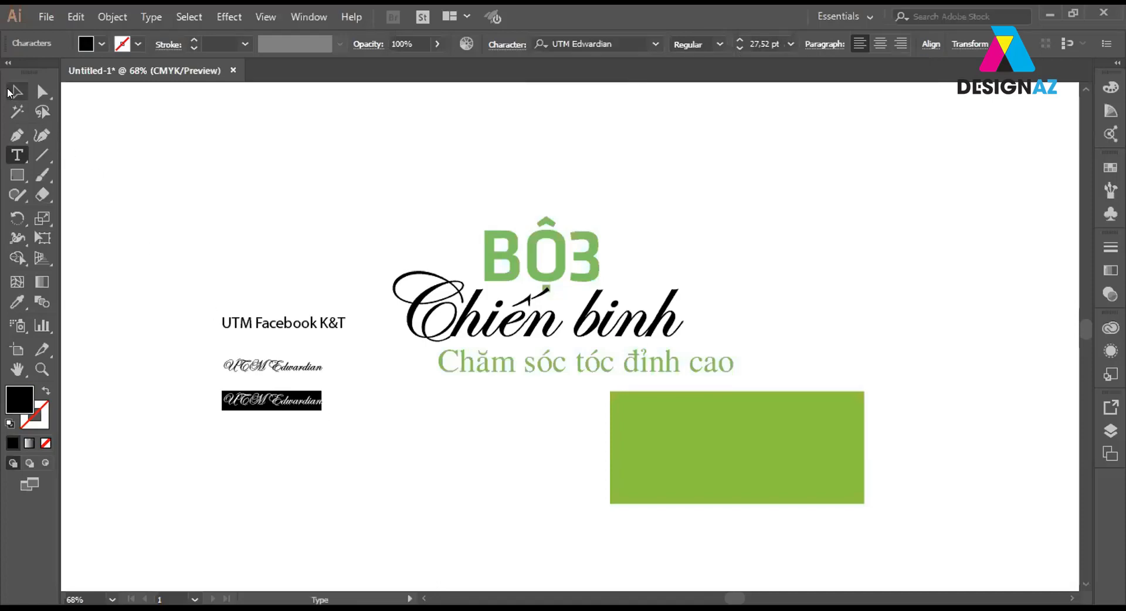
left_click(17, 91)
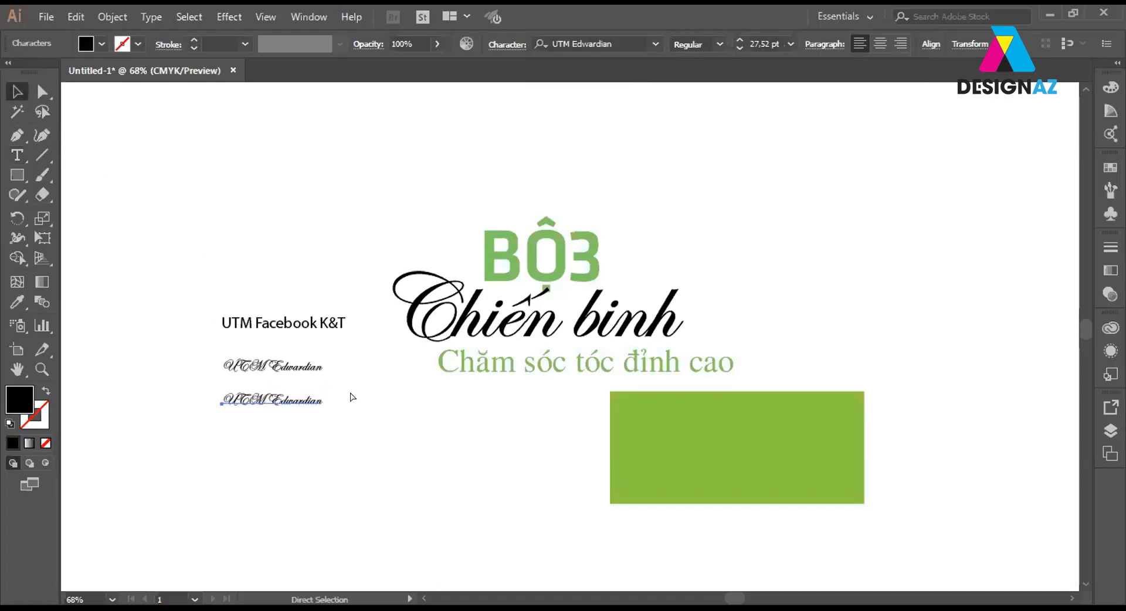
Shrink the green tagline and move it up beneath Chiến binh.
left_click(273, 365)
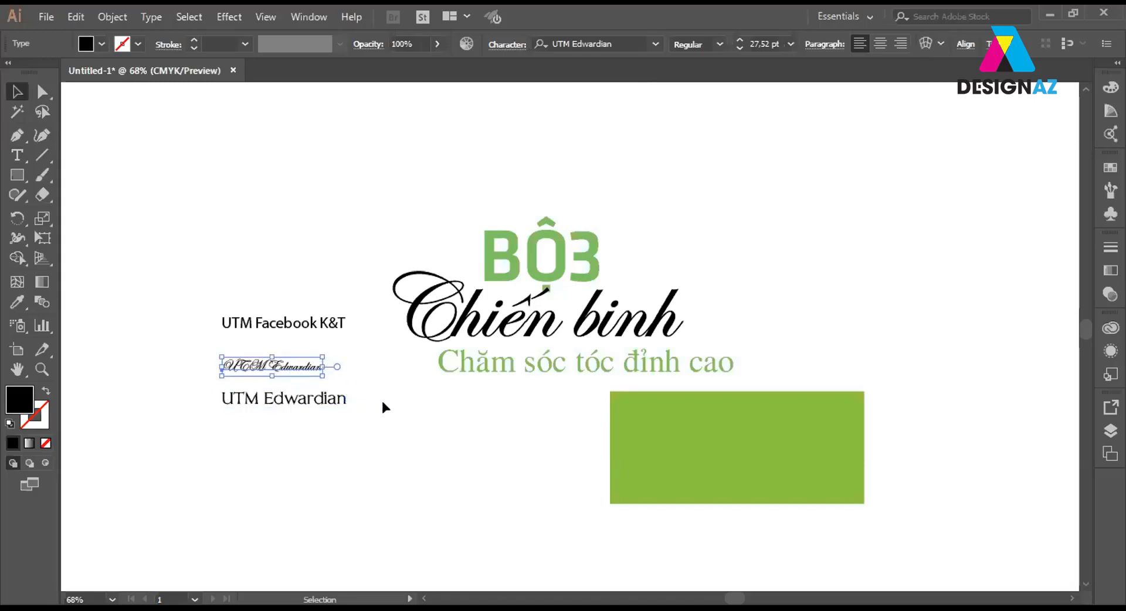
left_click(383, 407)
left_click(568, 375)
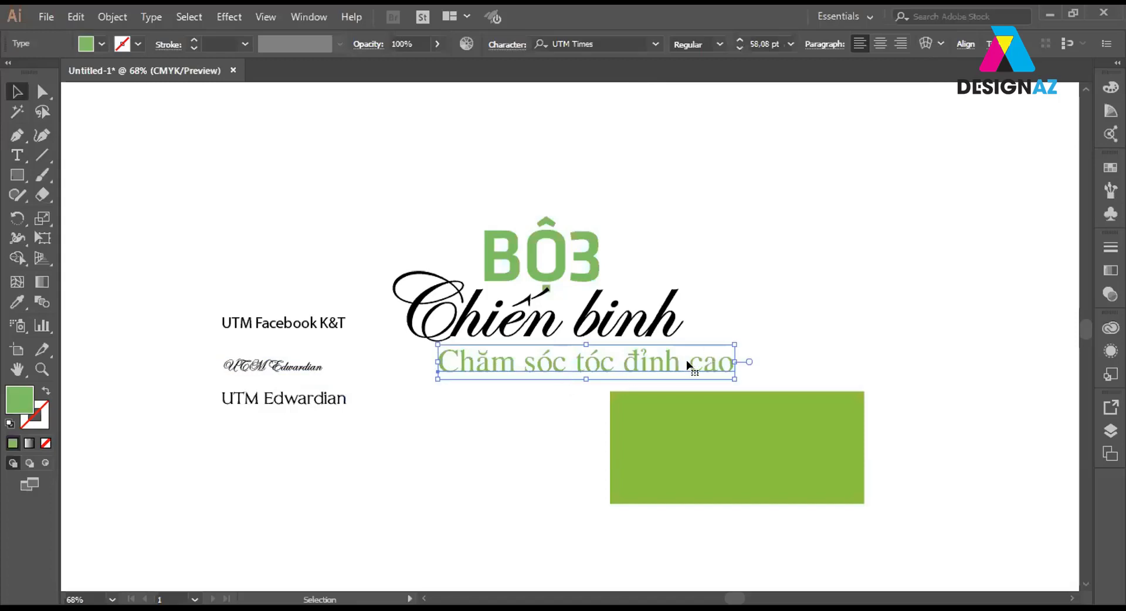
left_click_drag(648, 362, 614, 362)
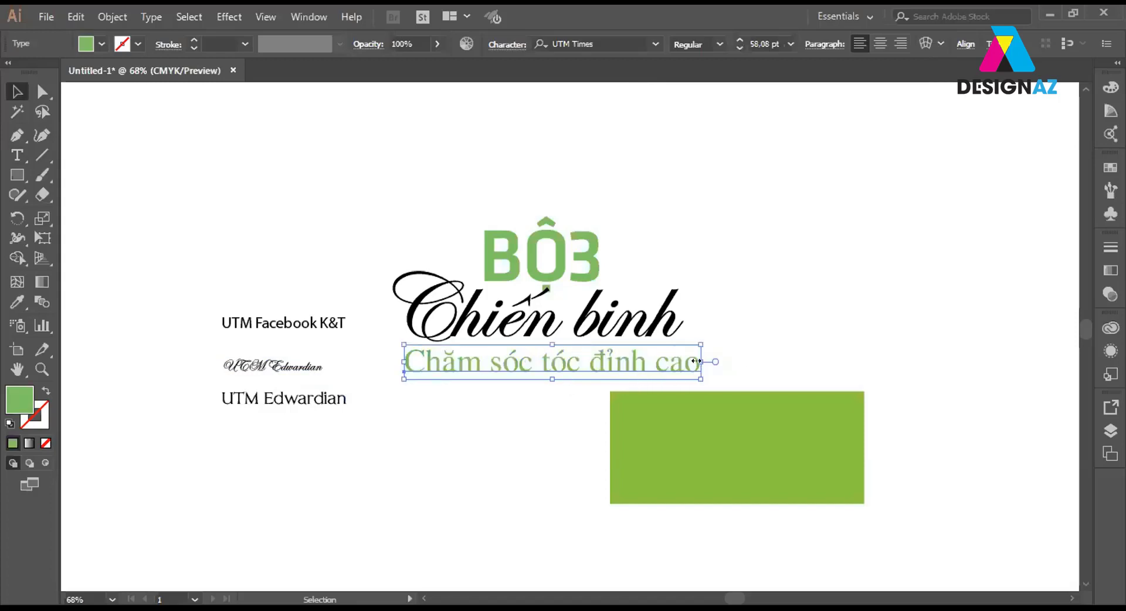
left_click_drag(697, 343, 637, 352)
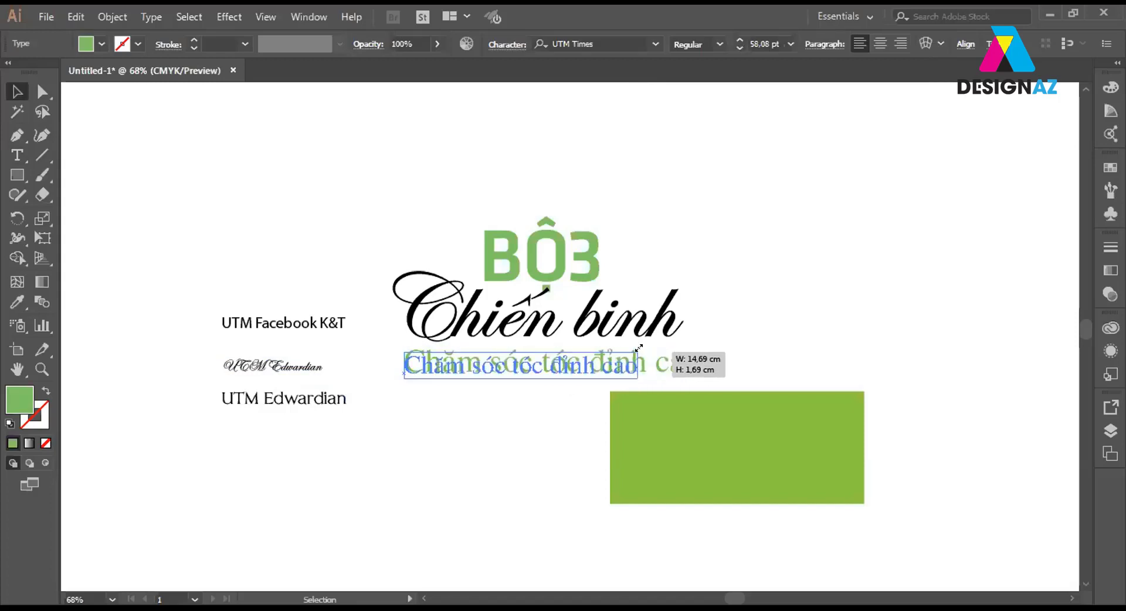
mouse_move(575, 366)
left_mouse_down()
mouse_move(651, 345)
mouse_move(588, 359)
mouse_move(634, 346)
left_mouse_up()
left_click(743, 316)
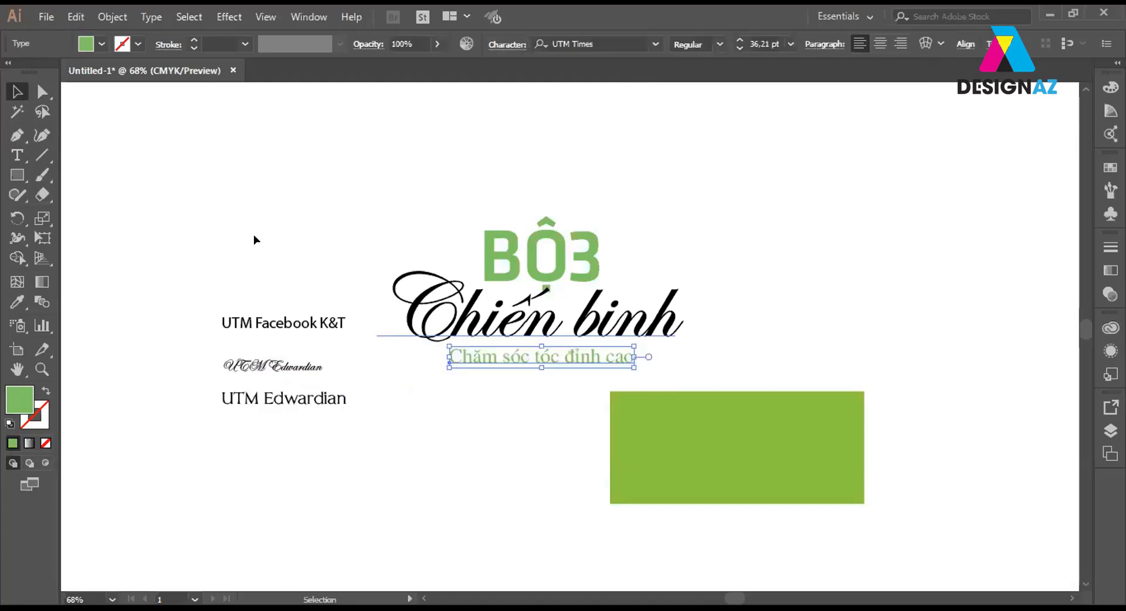
Delete the three font sample lines on the left.
left_click_drag(256, 240, 304, 466)
left_click_drag(297, 327, 214, 303)
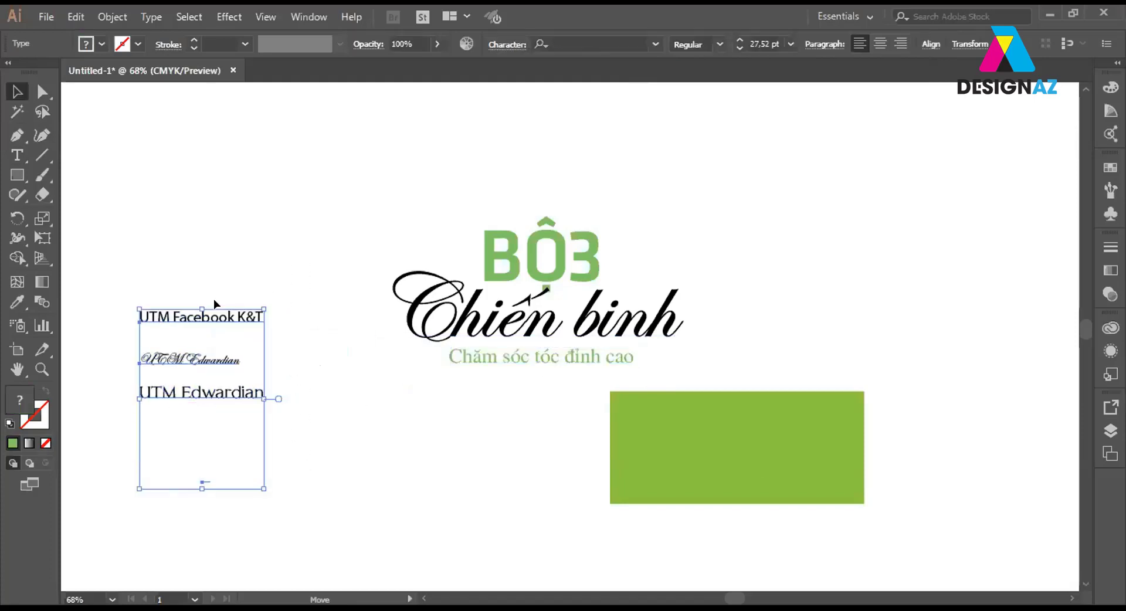
key("Delete")
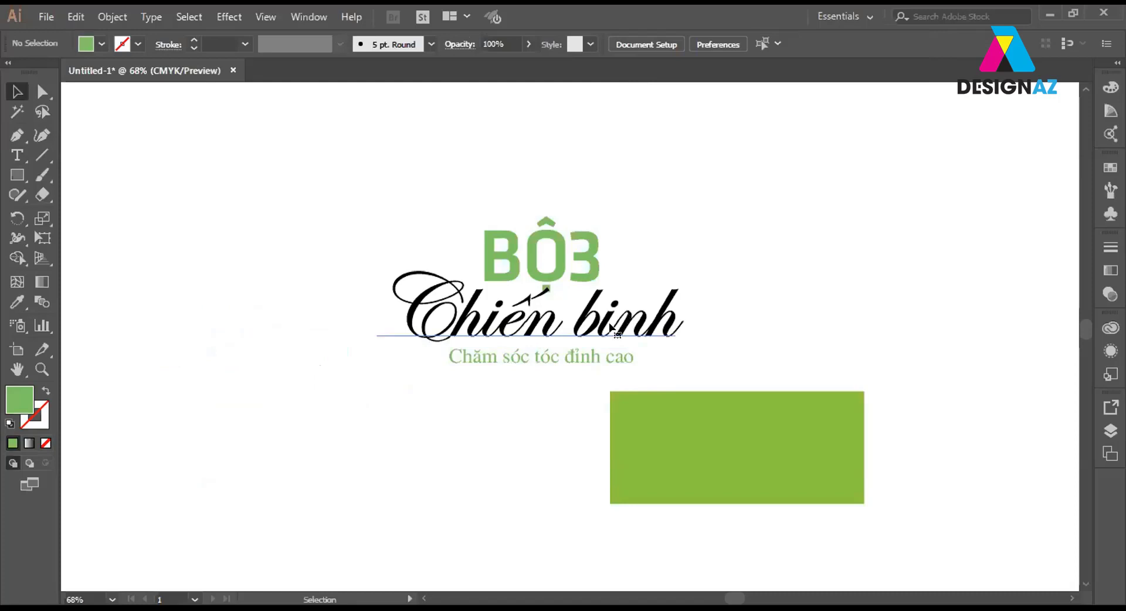
Fill the Chiến binh script text with the green swatch.
left_click(610, 329)
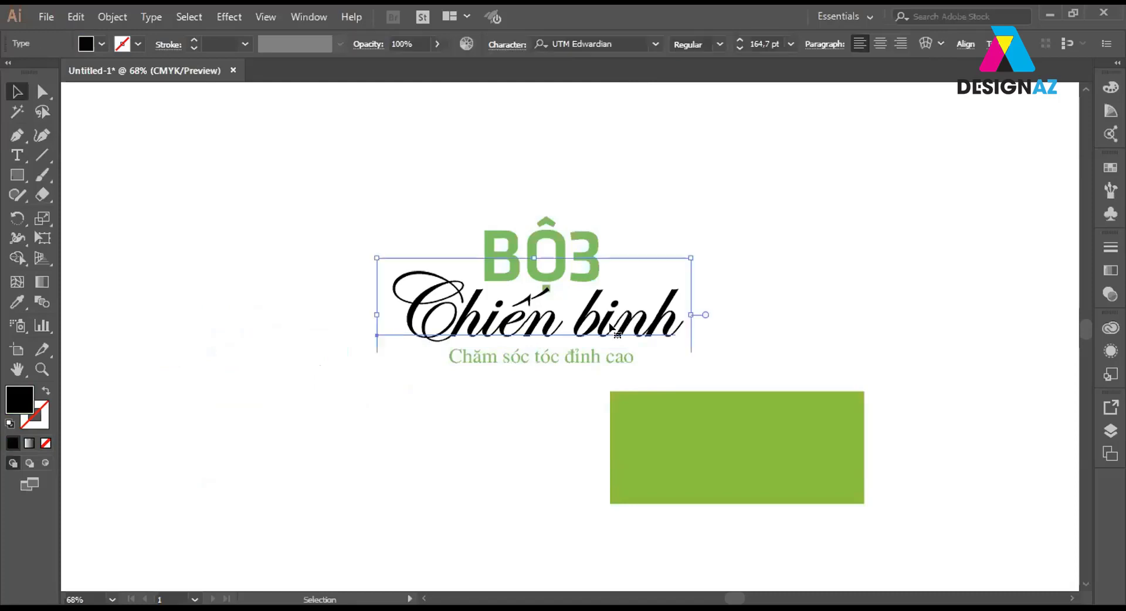
left_click(567, 243)
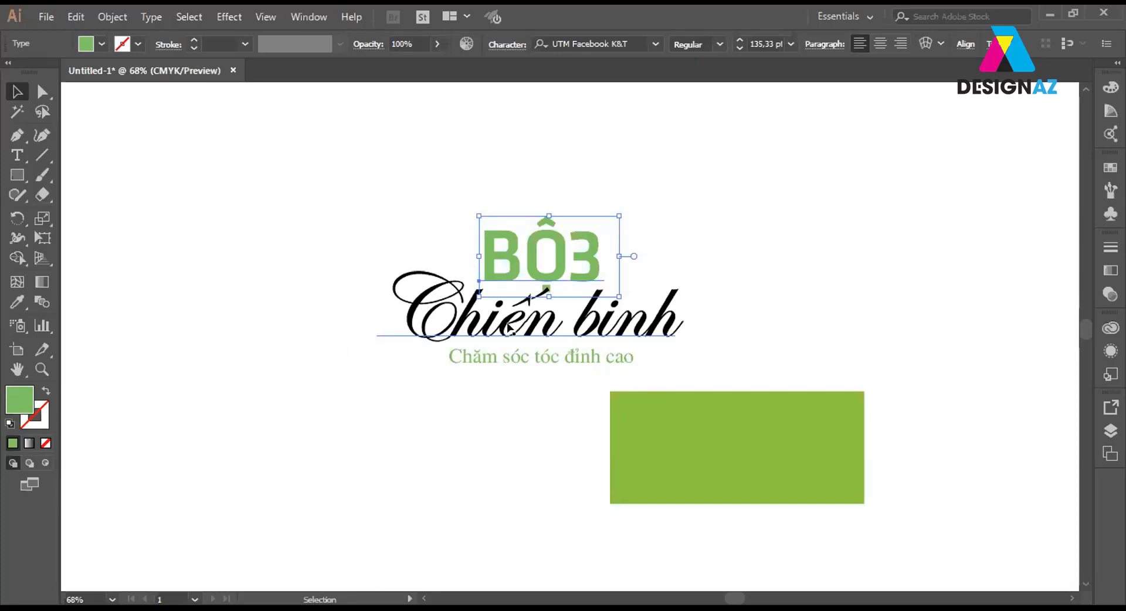
left_click(464, 208)
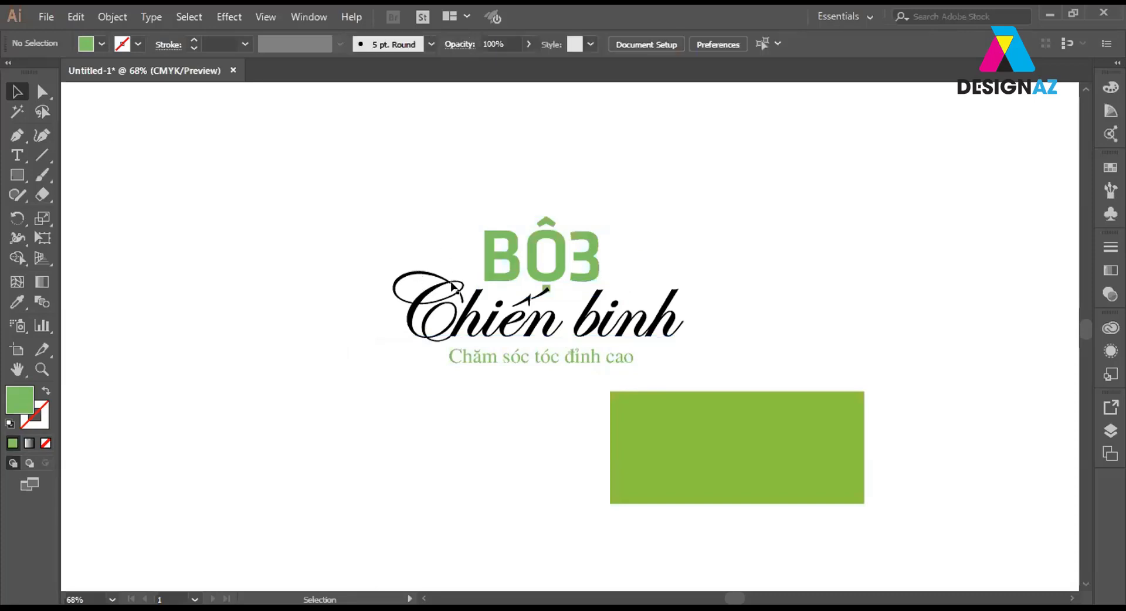
left_click(548, 335)
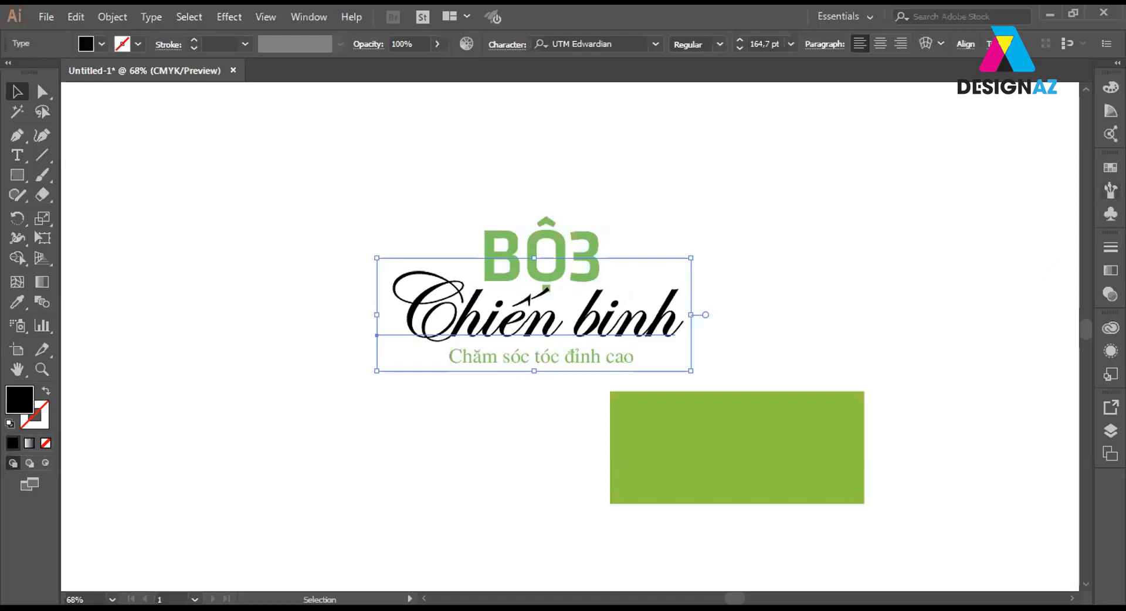
left_click(1110, 168)
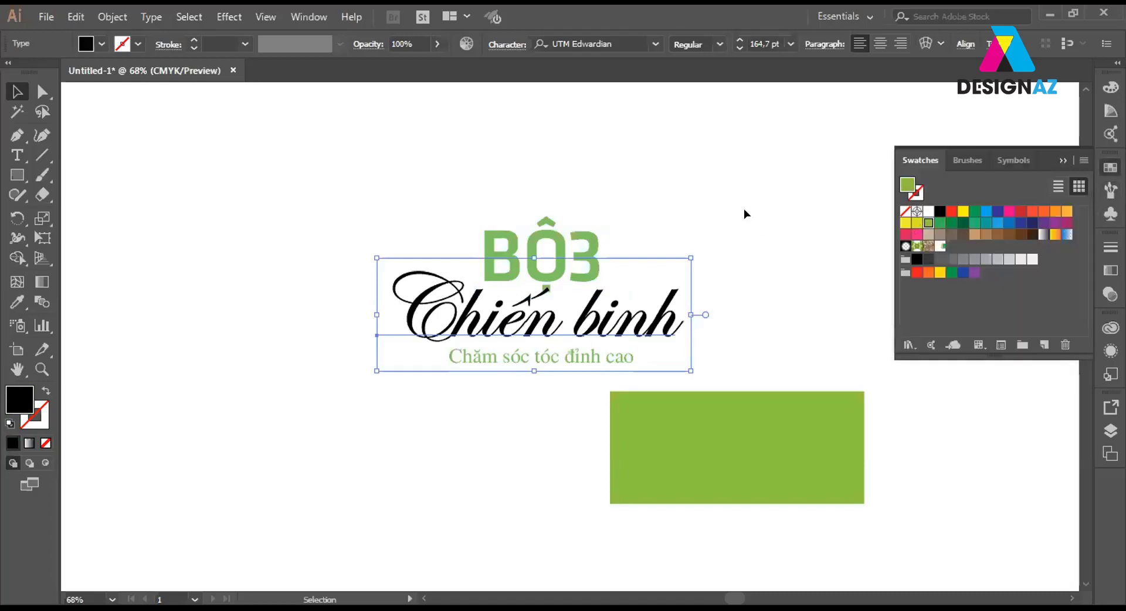
left_click(703, 240)
Zoom in on the headline lettering.
left_click(540, 359)
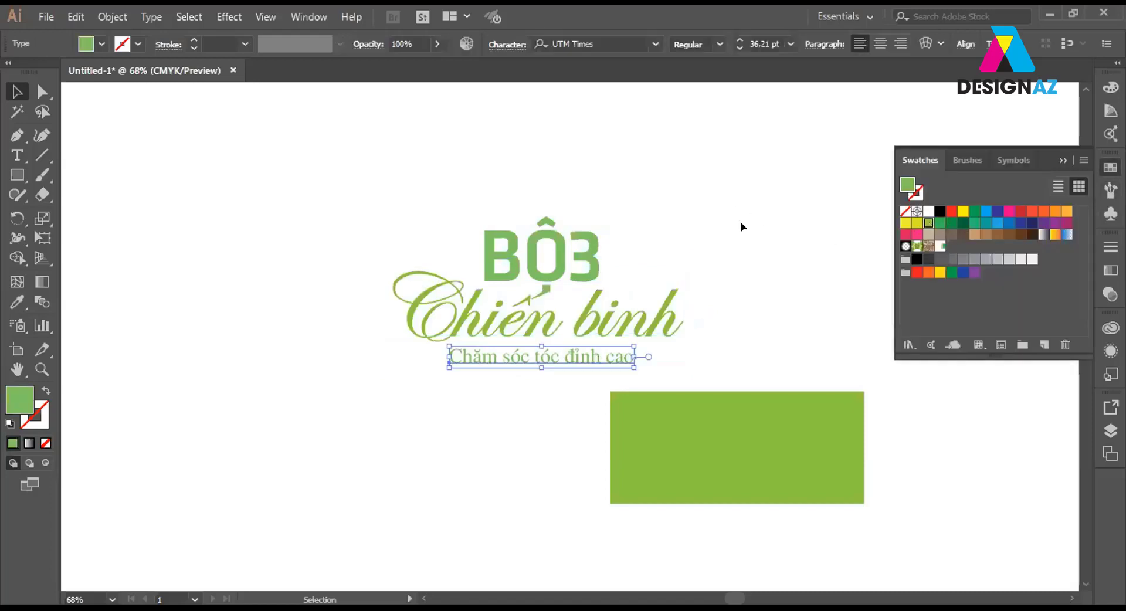
left_click(689, 252)
key("z")
left_click_drag(297, 167, 832, 452)
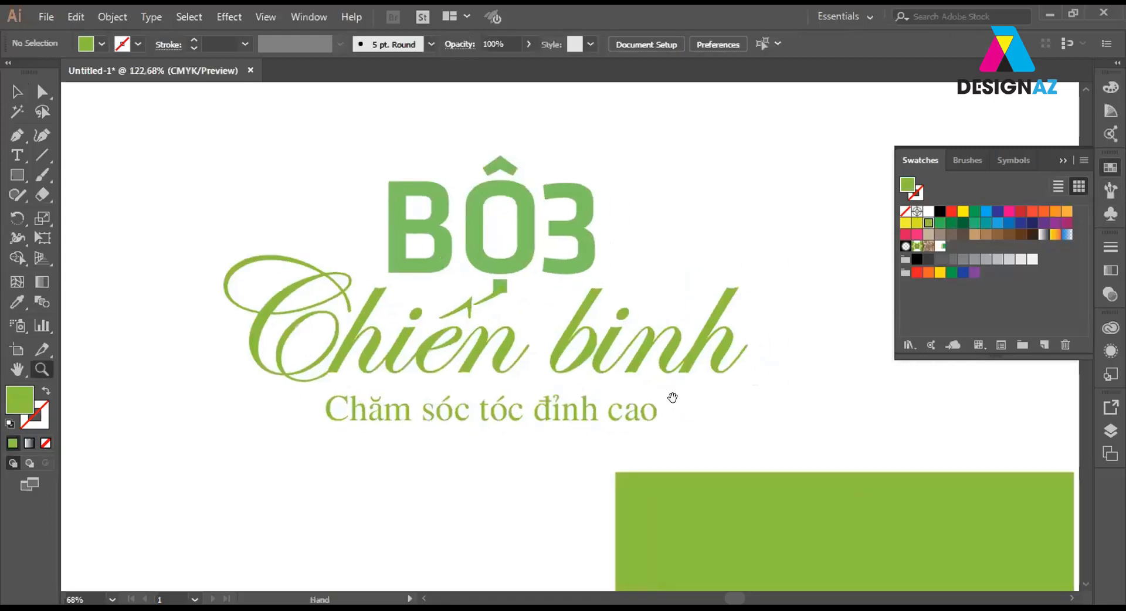
Try fonts on the tagline, including UTM Zirkon, and settle on UVN Bach Dang.
left_click(17, 92)
left_click(475, 409)
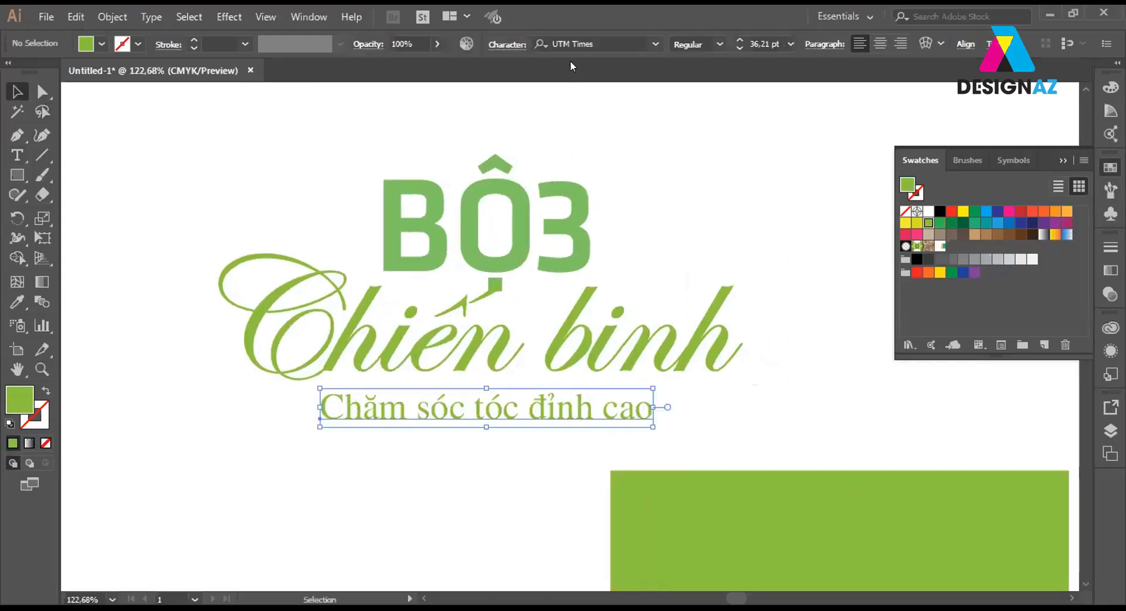
left_click(602, 41)
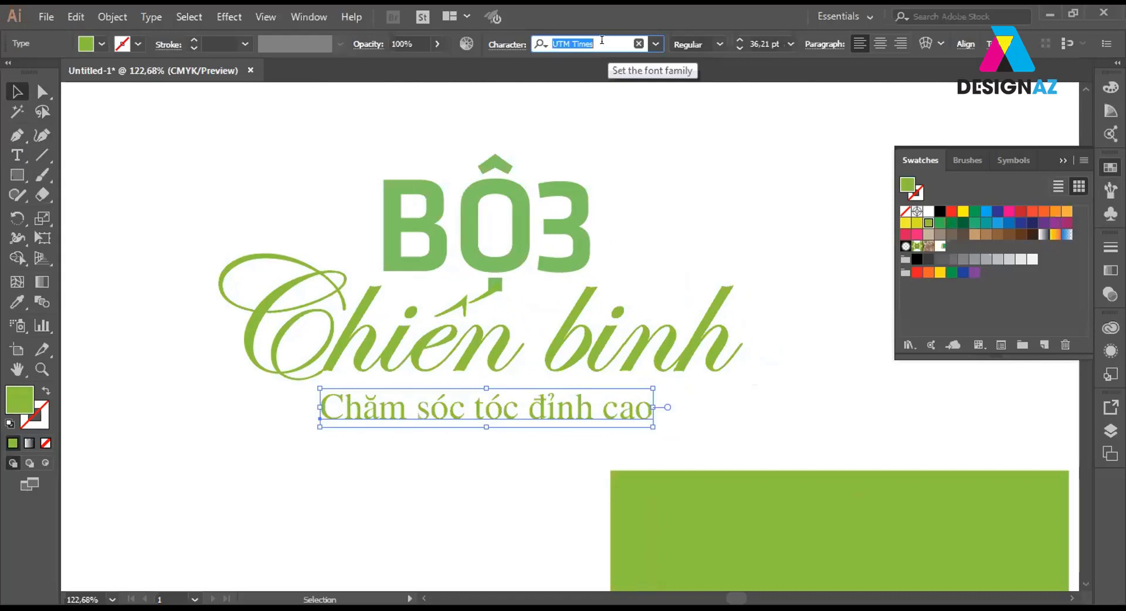
key("Down")
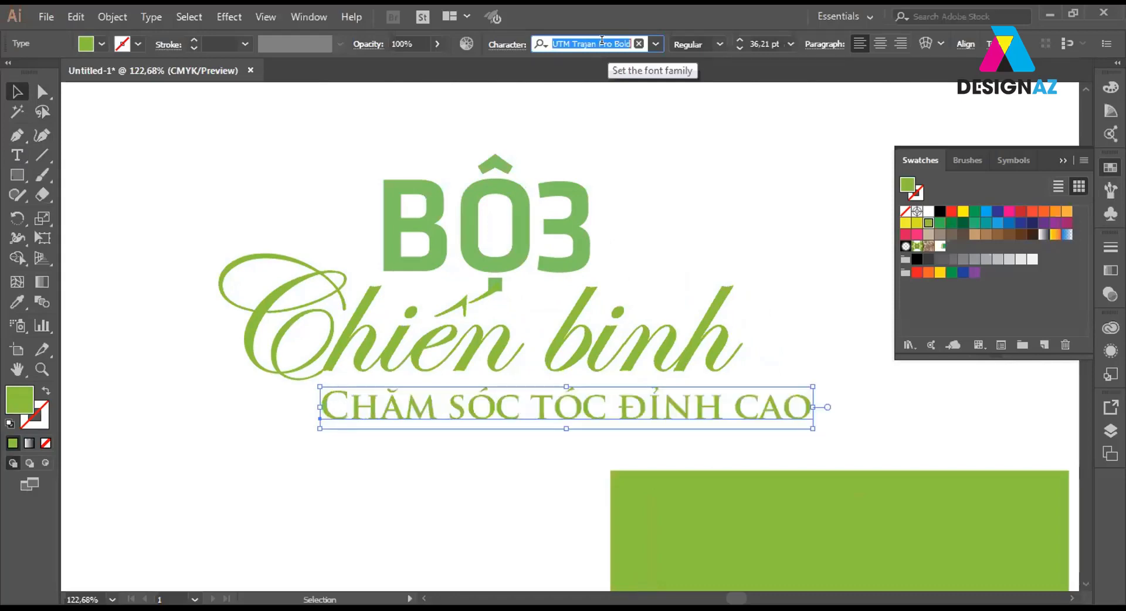
key("Down")
key("Down")
key("Down")
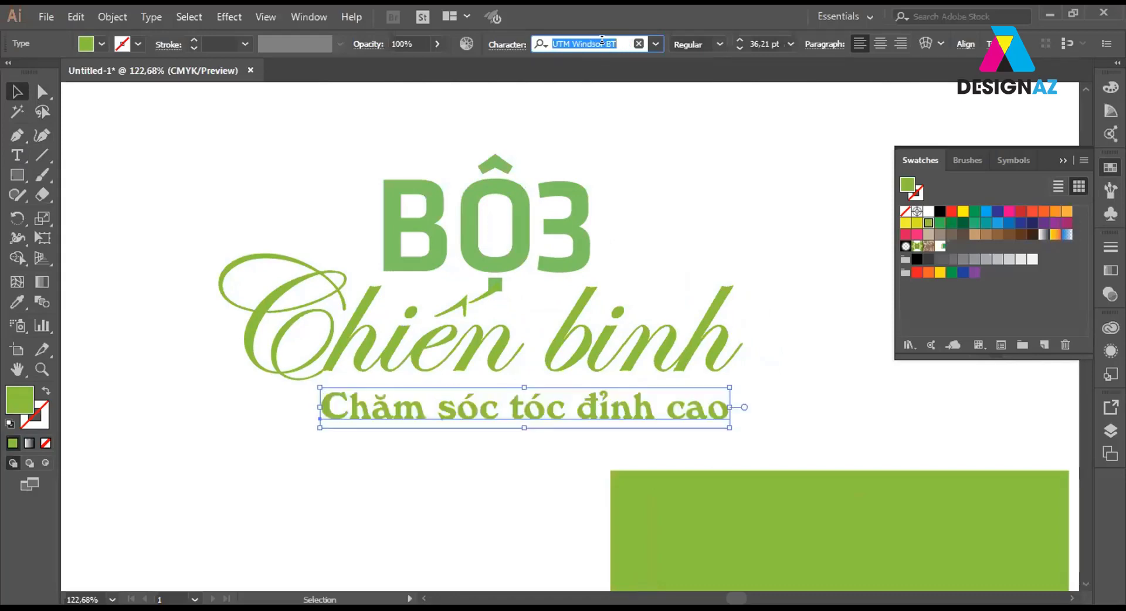
key("Down")
key("Down")
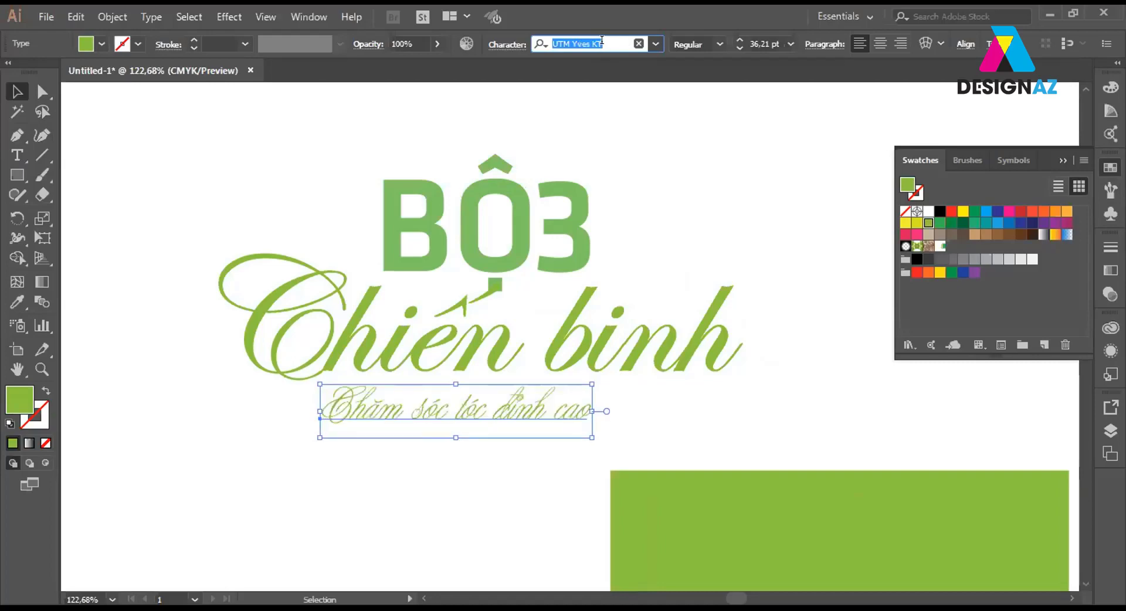
key("Down")
key("Down")
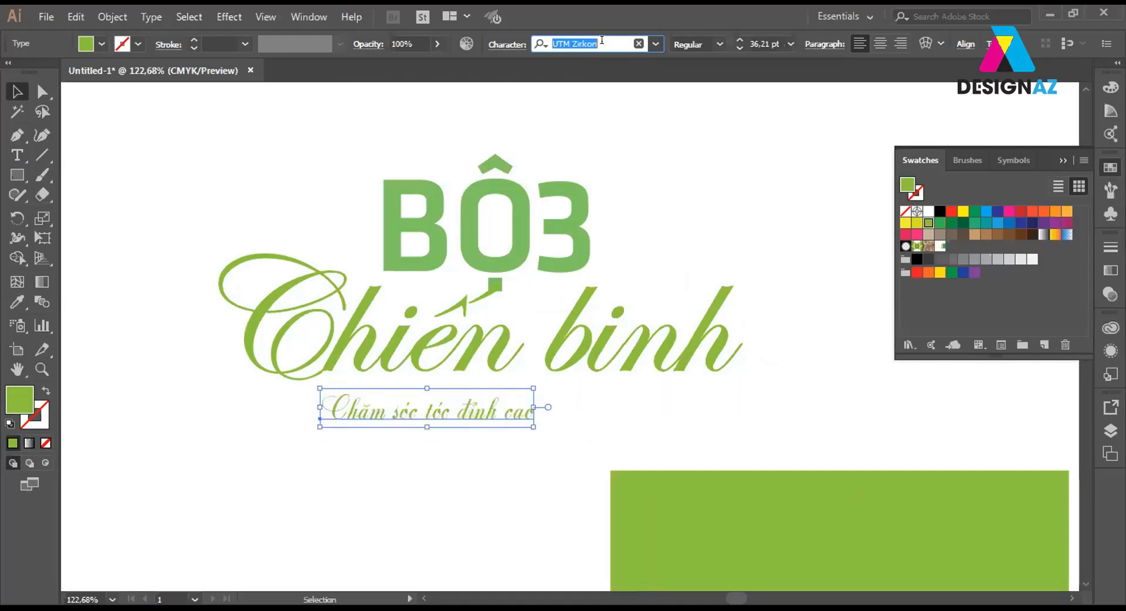
key("Down")
key("Down")
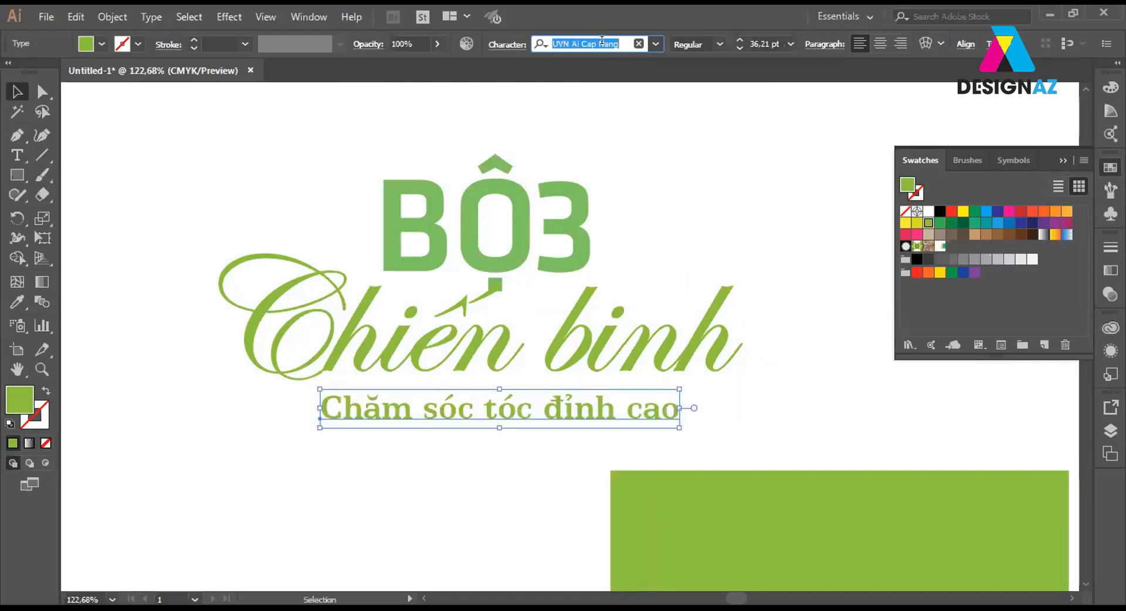
key("Down")
key("Down")
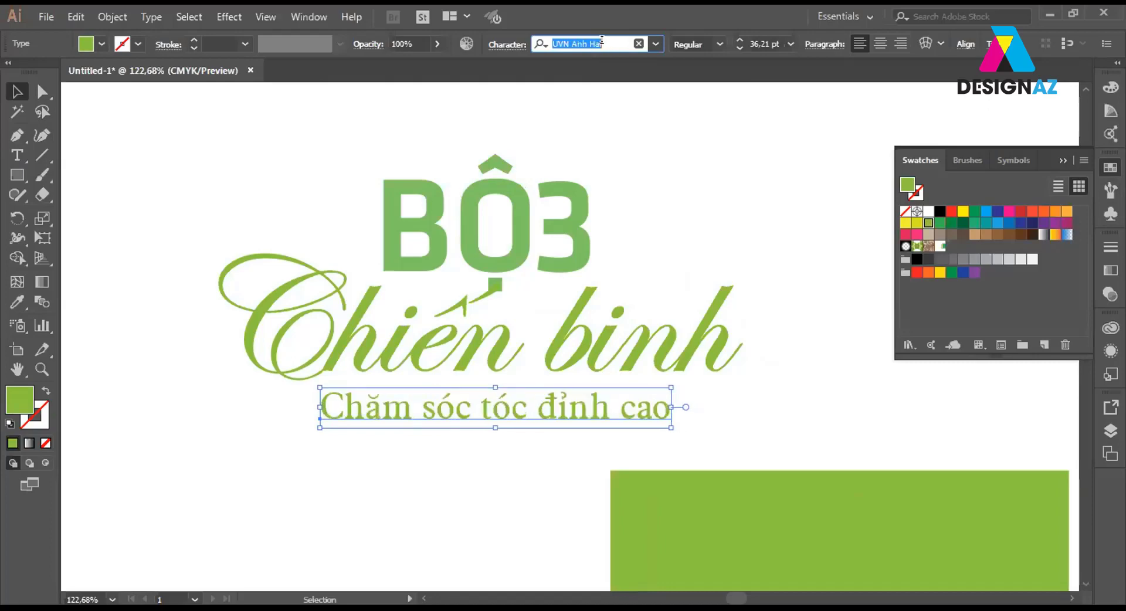
key("Down")
key("Down")
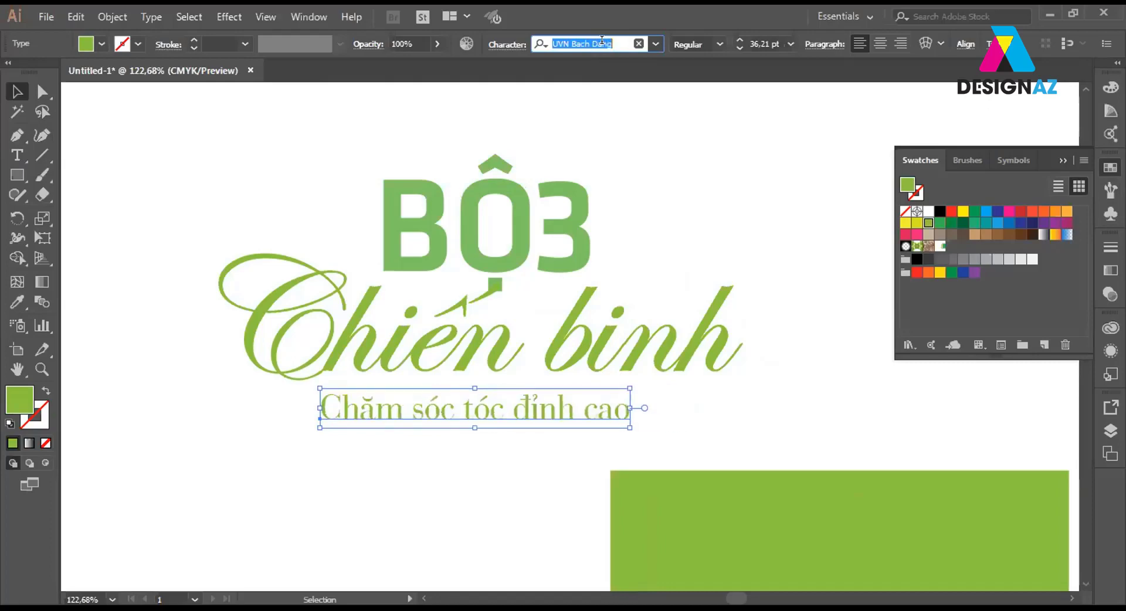
left_click(680, 410)
Nudge the tagline up slightly closer under Chiến binh.
left_click(587, 421)
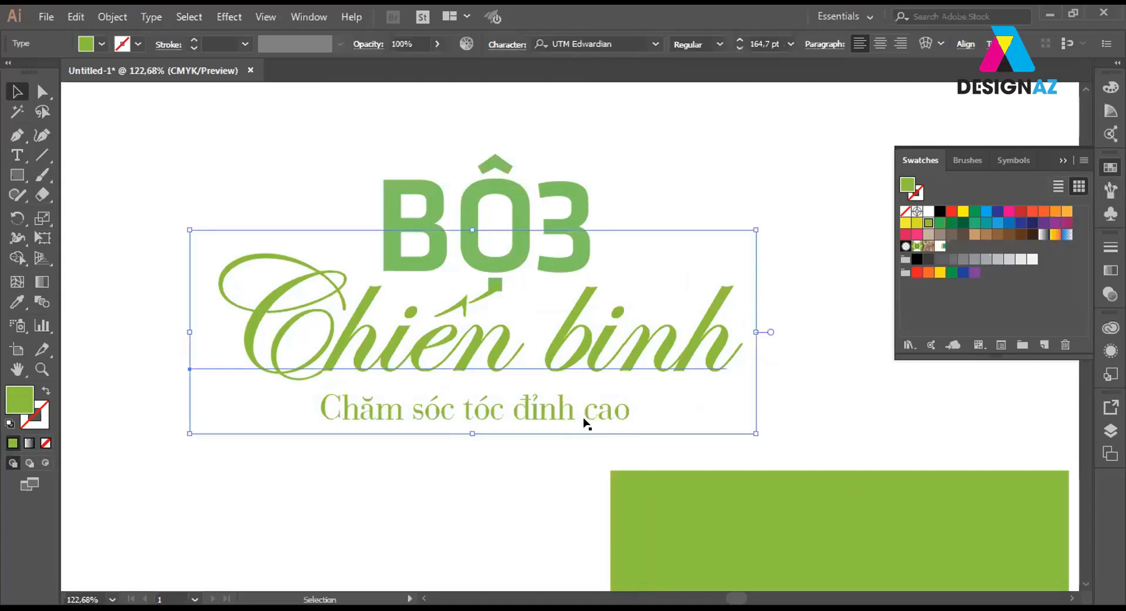
left_click(583, 414)
left_click(567, 415)
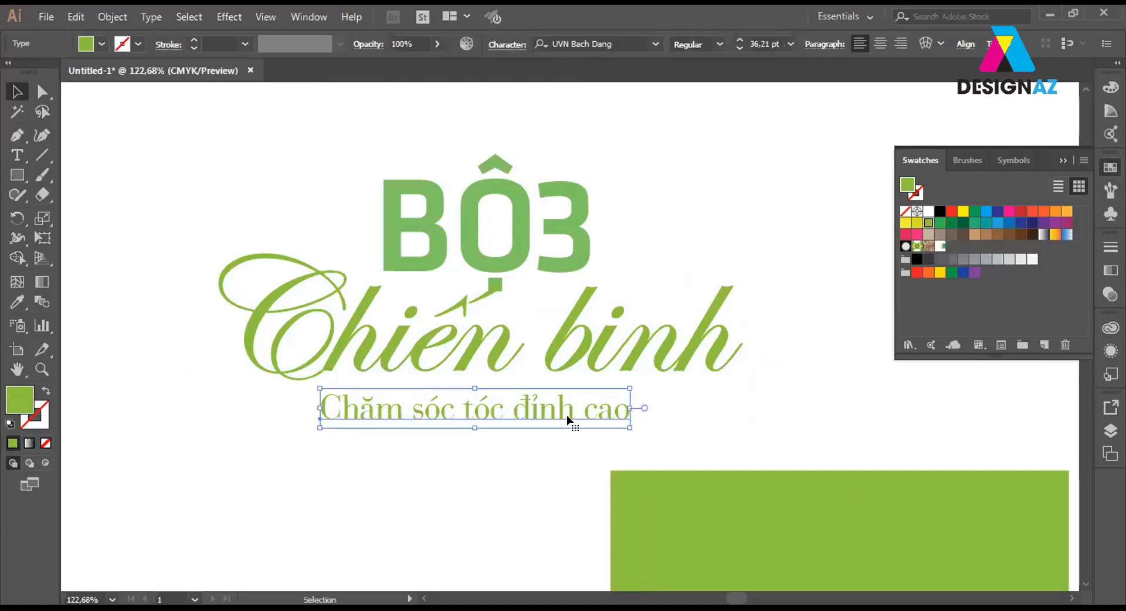
left_click(583, 351, "shift")
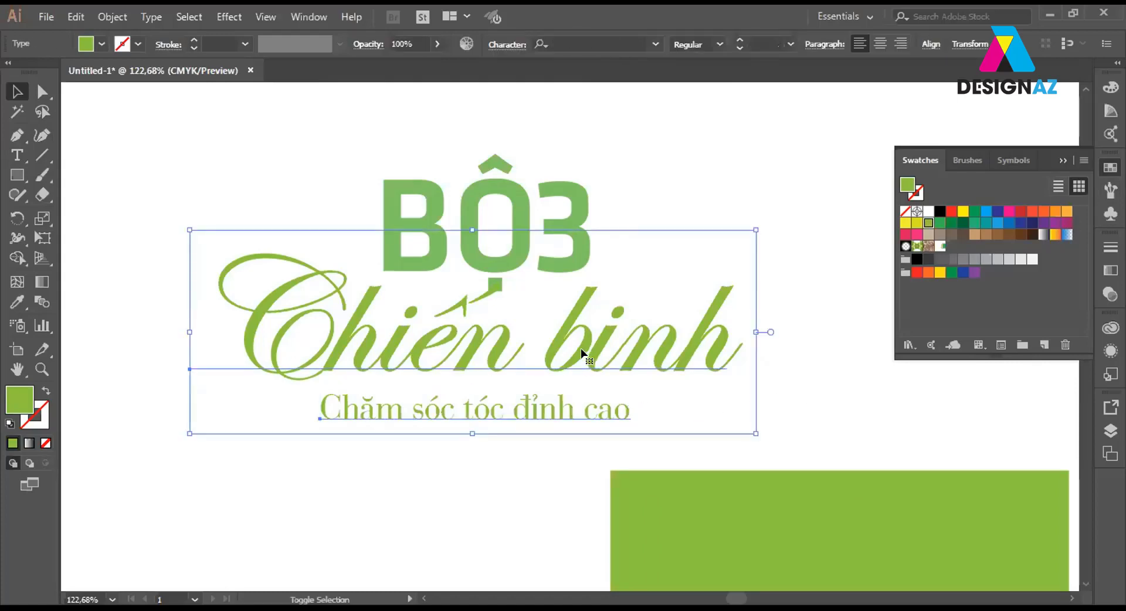
left_click(929, 44)
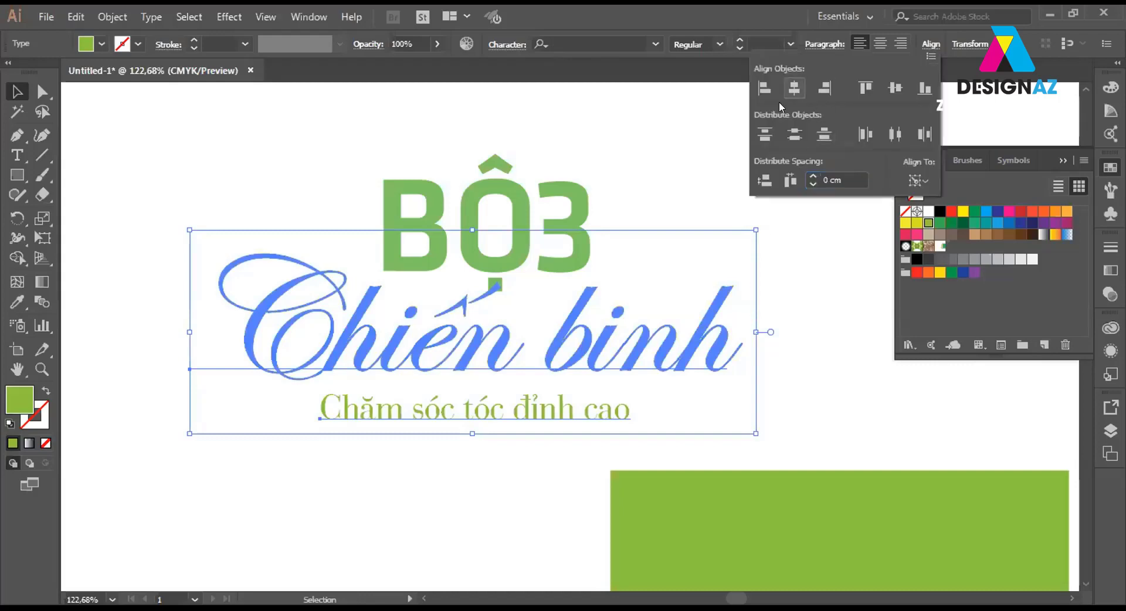
left_click(678, 157)
left_click(583, 422)
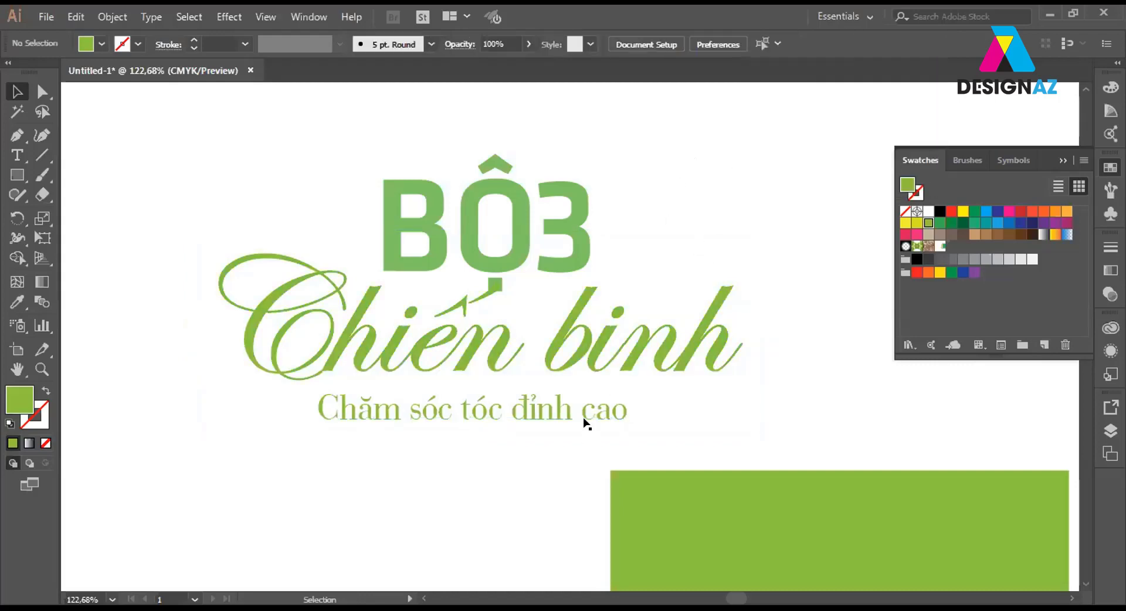
left_click_drag(583, 413, 580, 402)
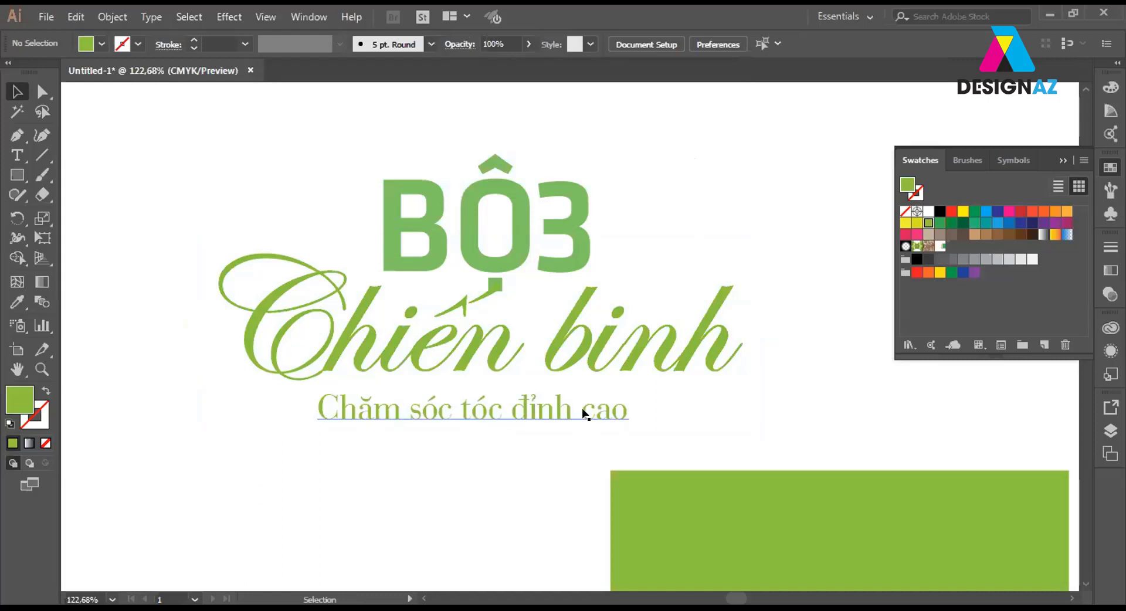
Select all three lines and centre BỘ3 horizontally above the other two.
left_click(649, 211)
left_click(535, 368)
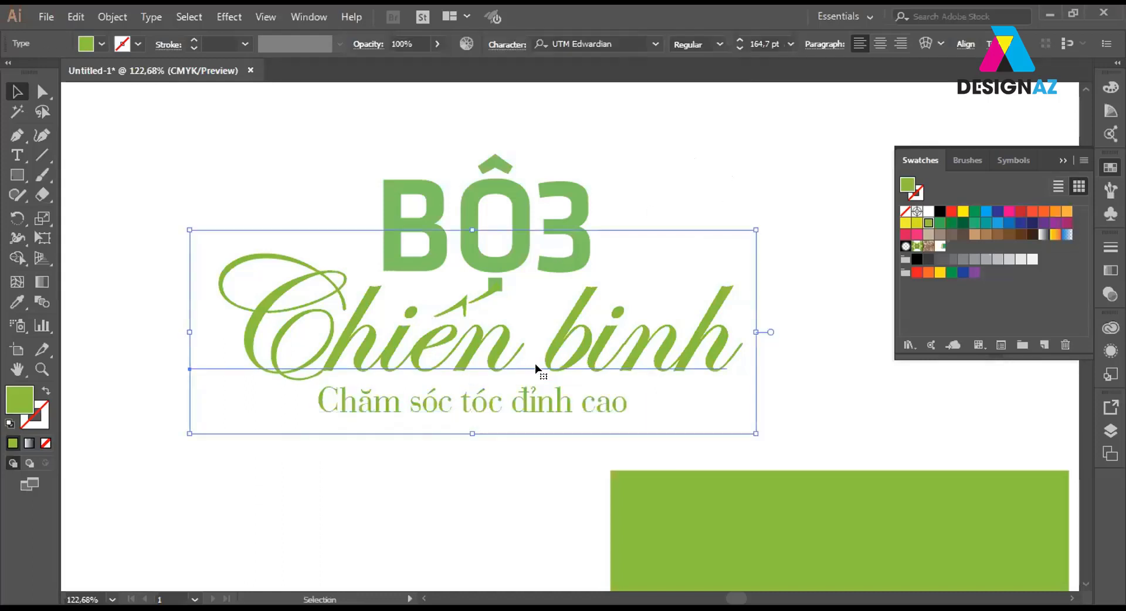
left_click(699, 199)
left_click(586, 253)
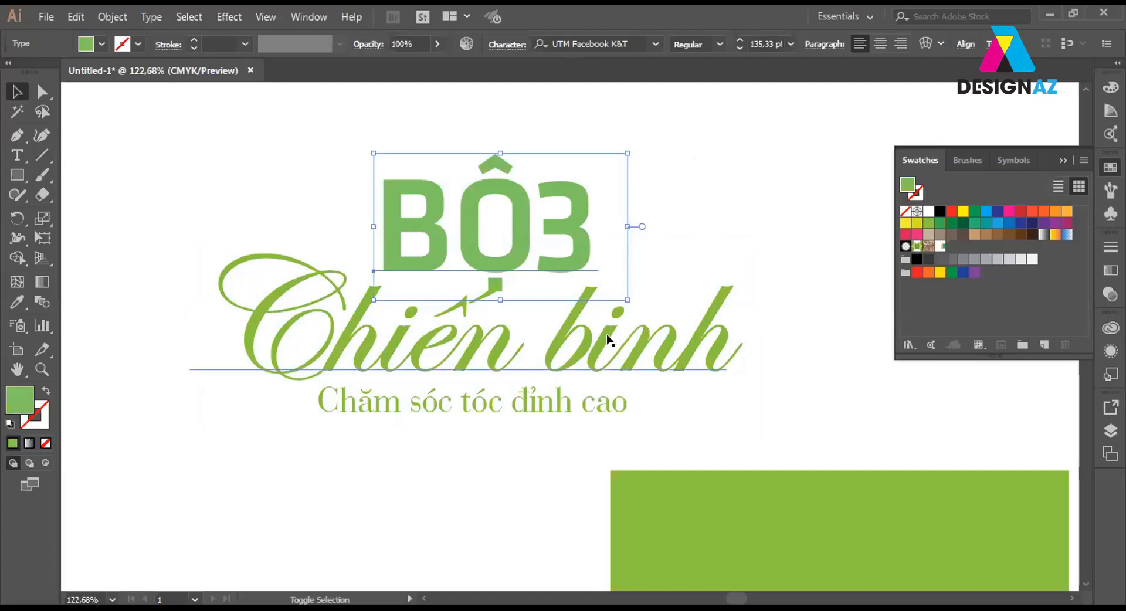
left_click(608, 335, "shift")
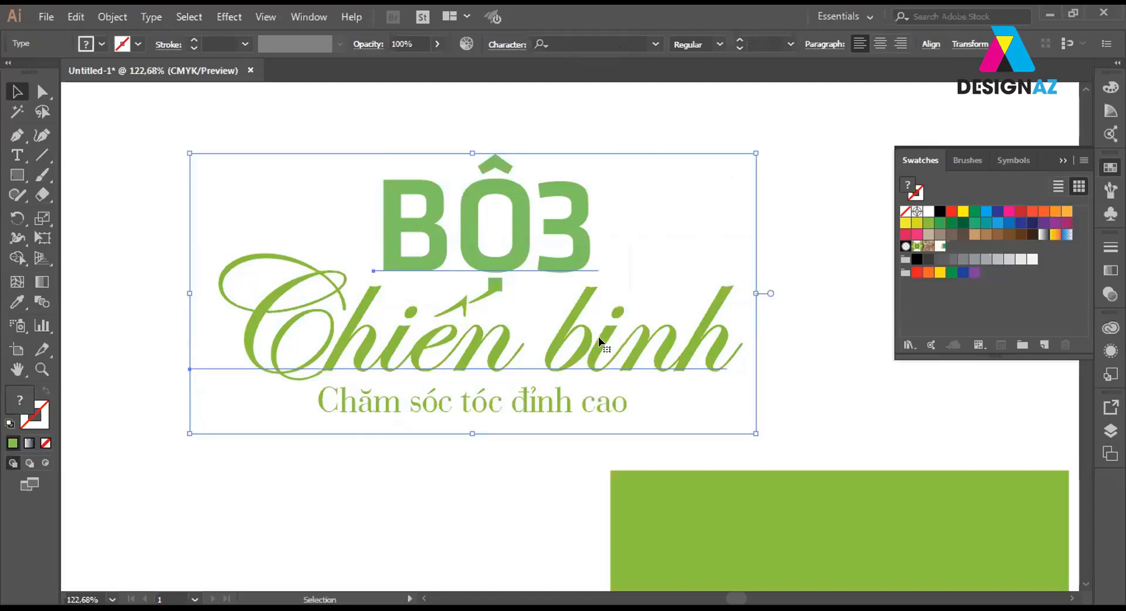
left_click(924, 45)
left_click(794, 88)
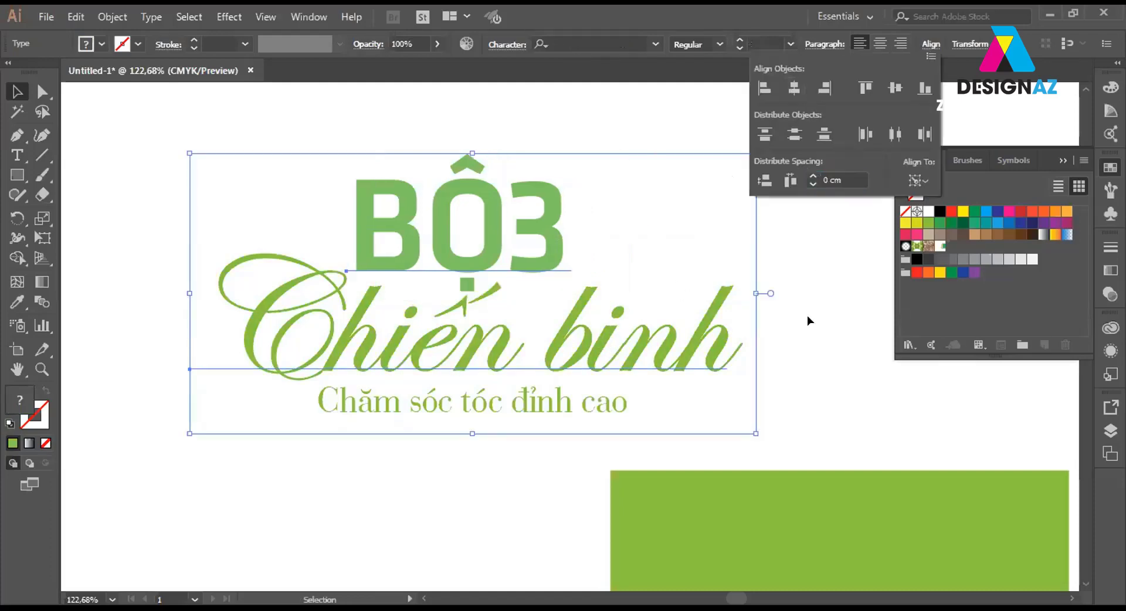
Convert BỘ3 into outlined letter shapes with Ctrl+Shift+O.
double_click(233, 337)
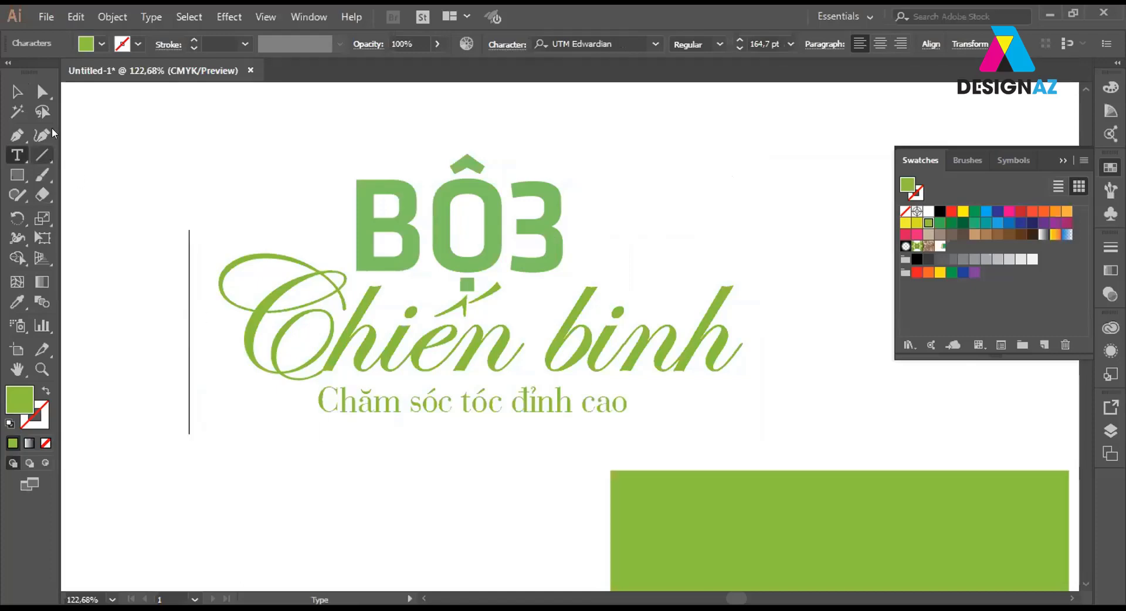
left_click(18, 92)
left_click(584, 227)
left_click(633, 254)
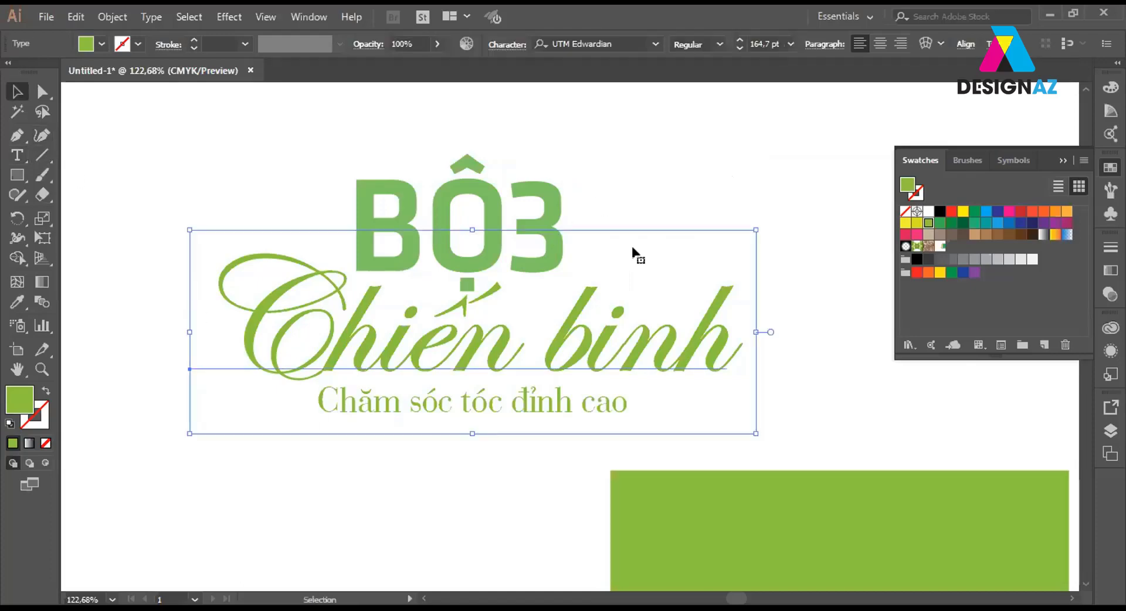
left_click(547, 202)
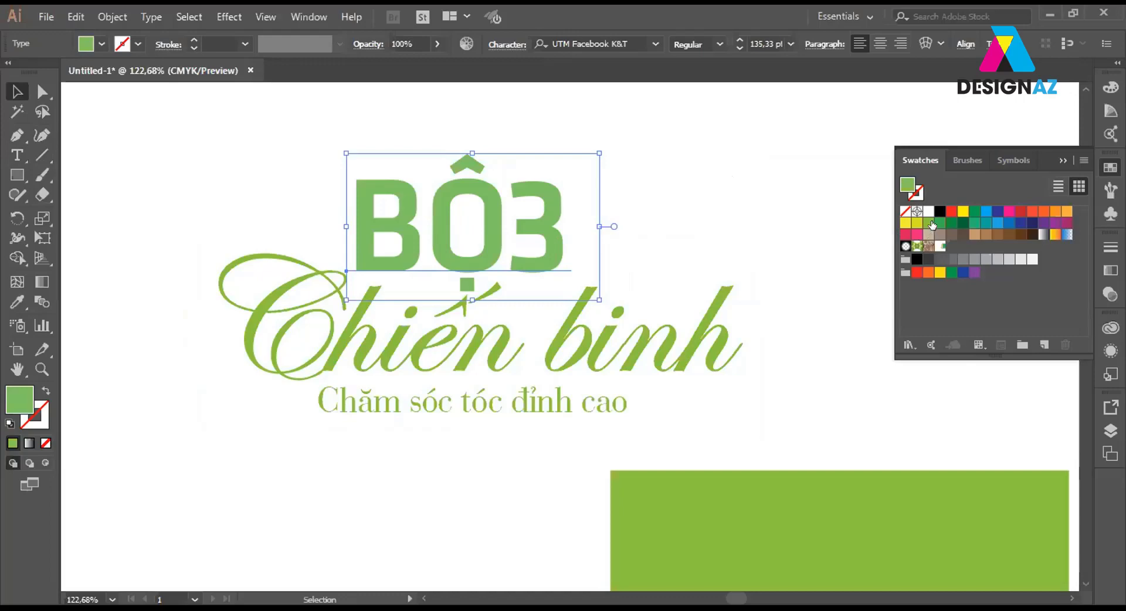
left_click(615, 178)
left_click(543, 216)
key("ctrl+shift+o")
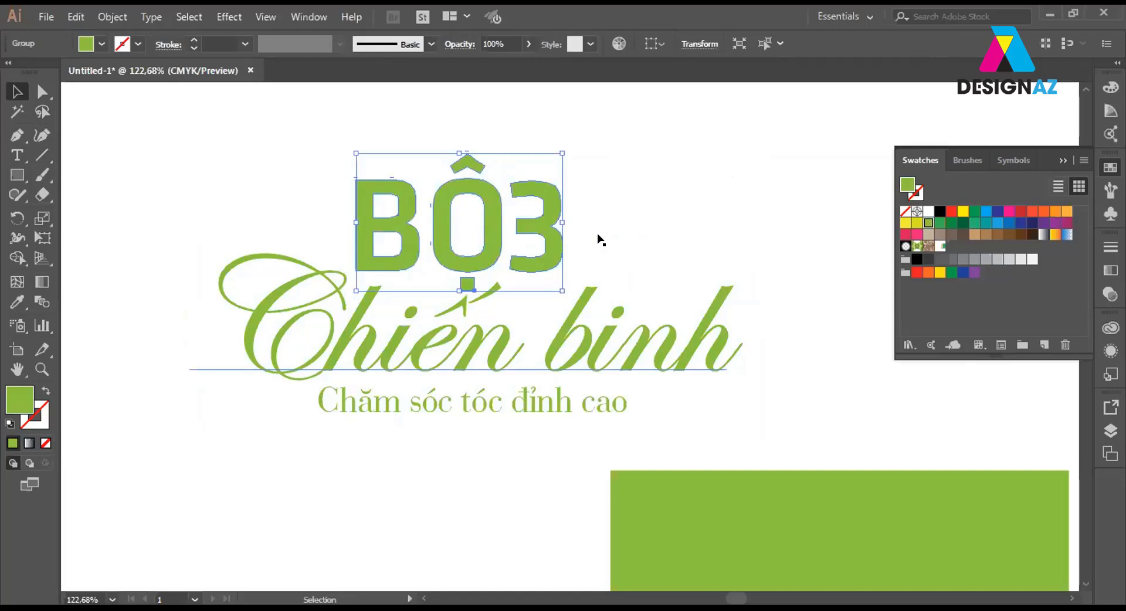
left_click(603, 331)
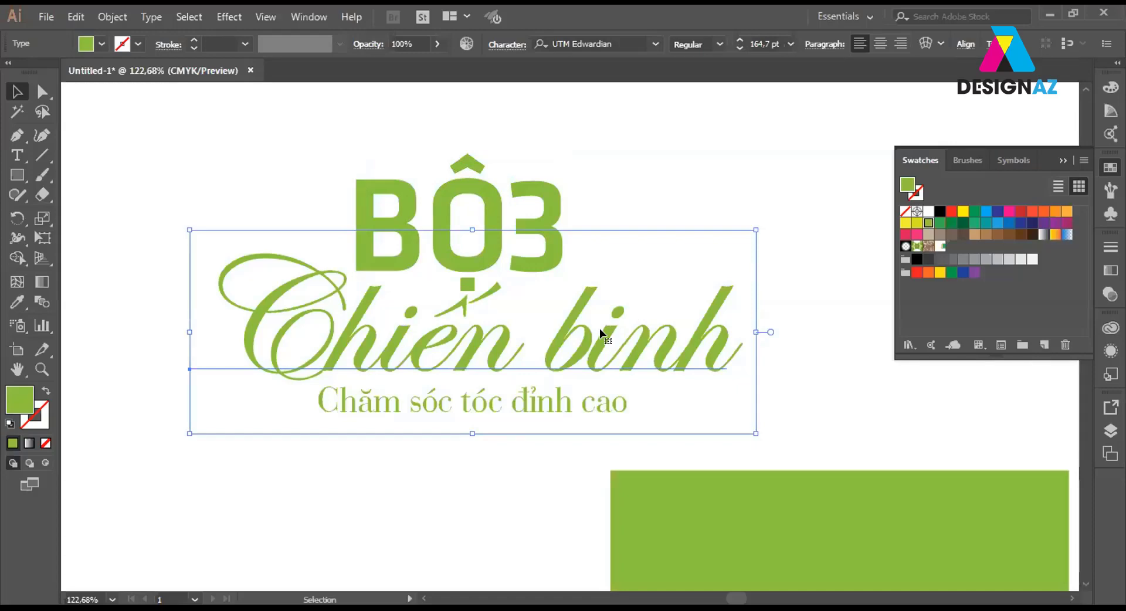
Convert Chiến binh into outlines via Type > Create Outlines.
key("ctrl")
left_click(159, 18)
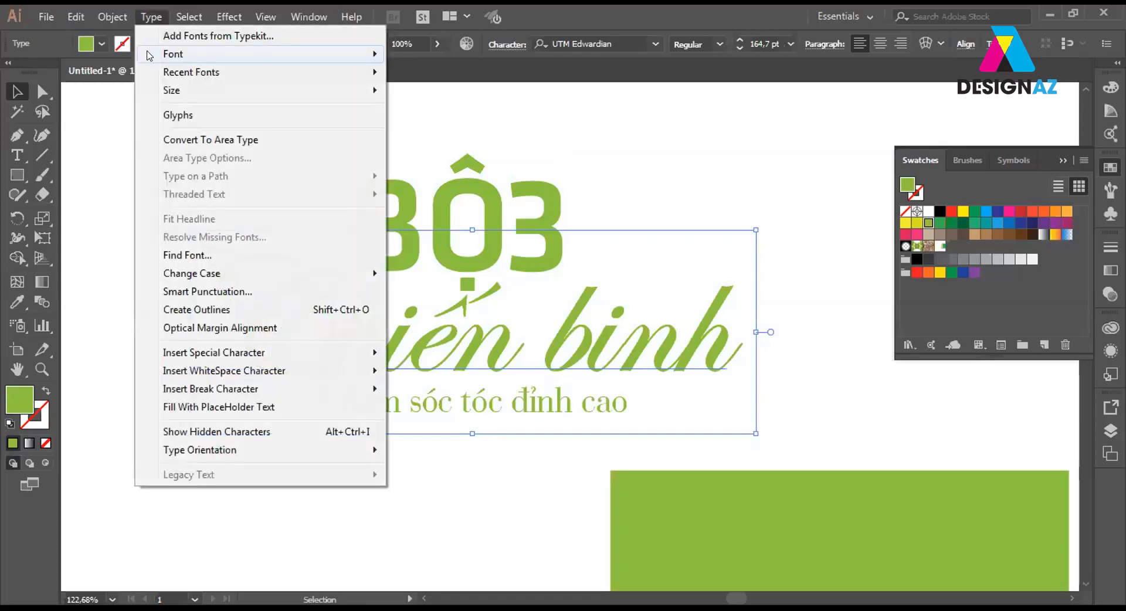
left_click(337, 312)
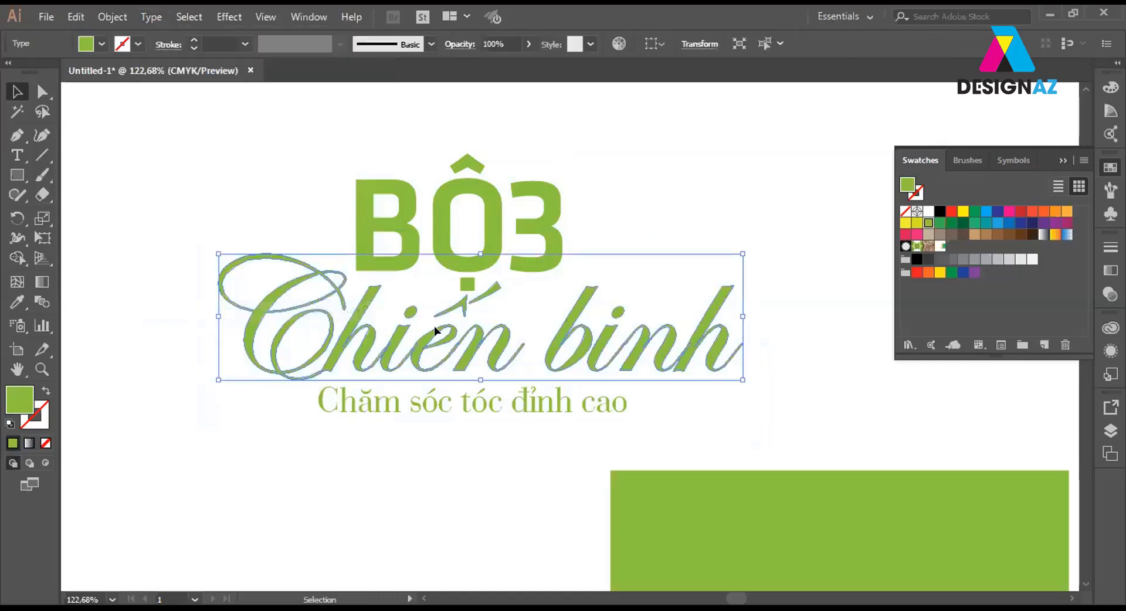
left_click(598, 286)
Convert the tagline Chăm sóc tóc đỉnh cao into outlines too.
left_click(555, 406)
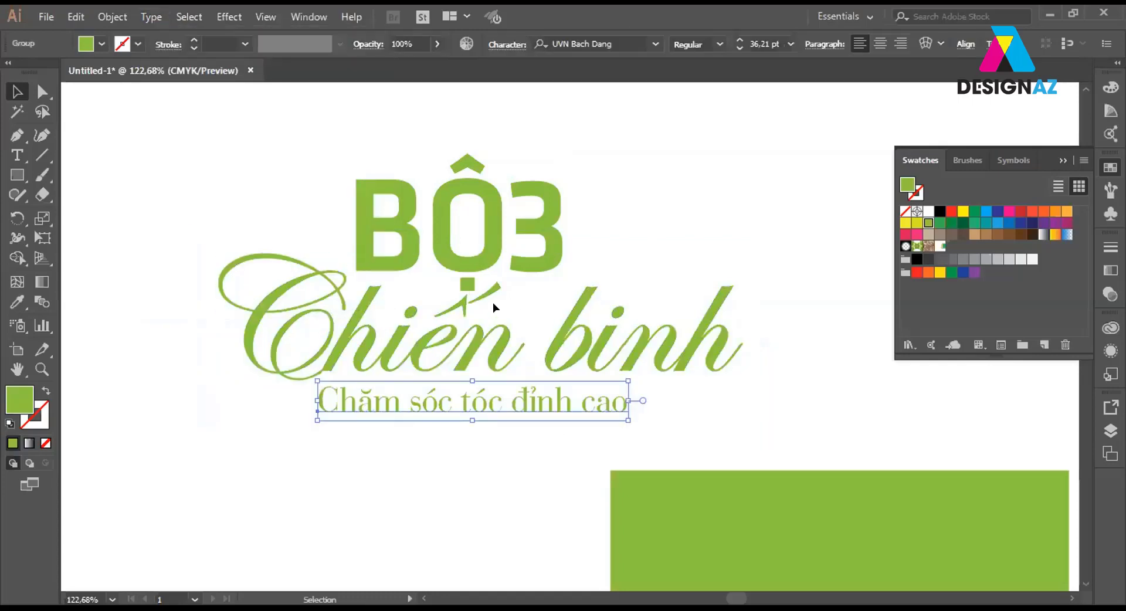
left_click(146, 17)
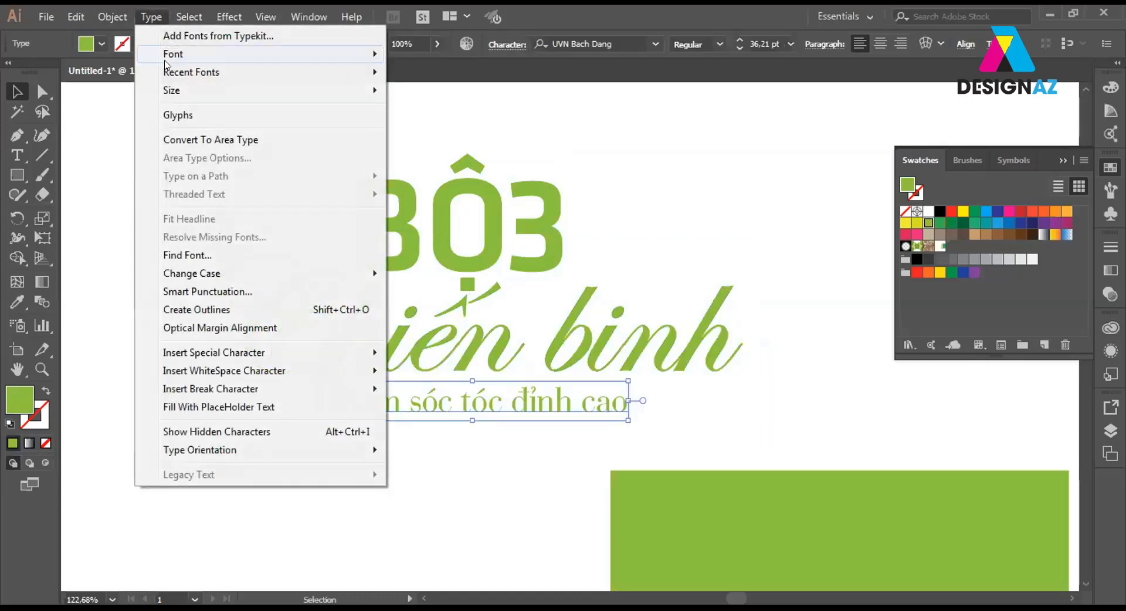
left_click(241, 308)
Horizontally centre the outlined tagline under Chiến binh using the Align panel.
left_click(649, 366)
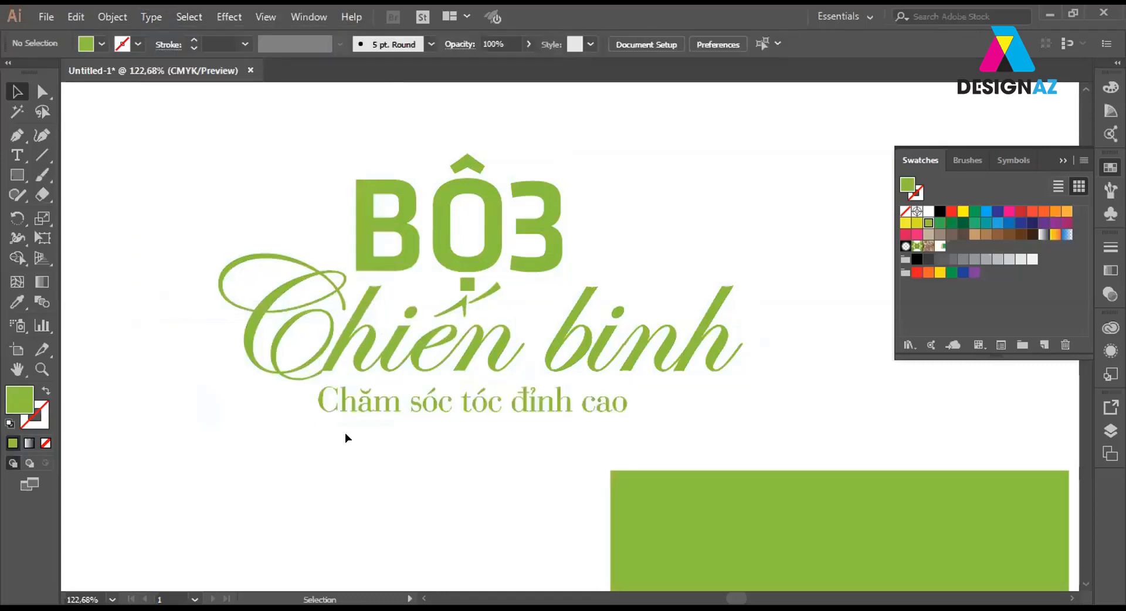
left_click(614, 397)
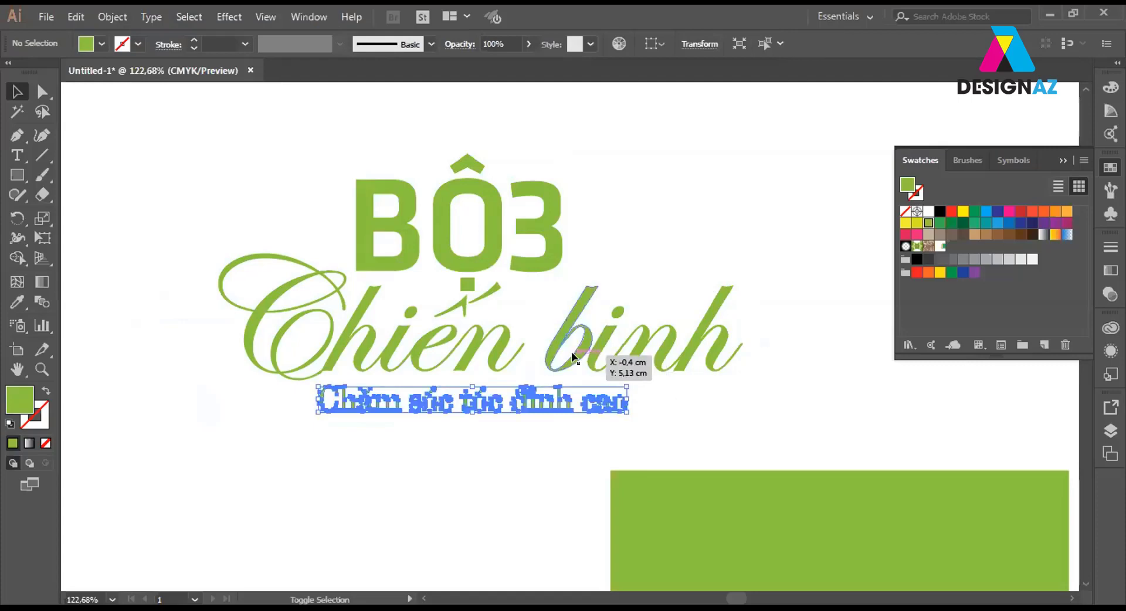
left_click(583, 357, "shift")
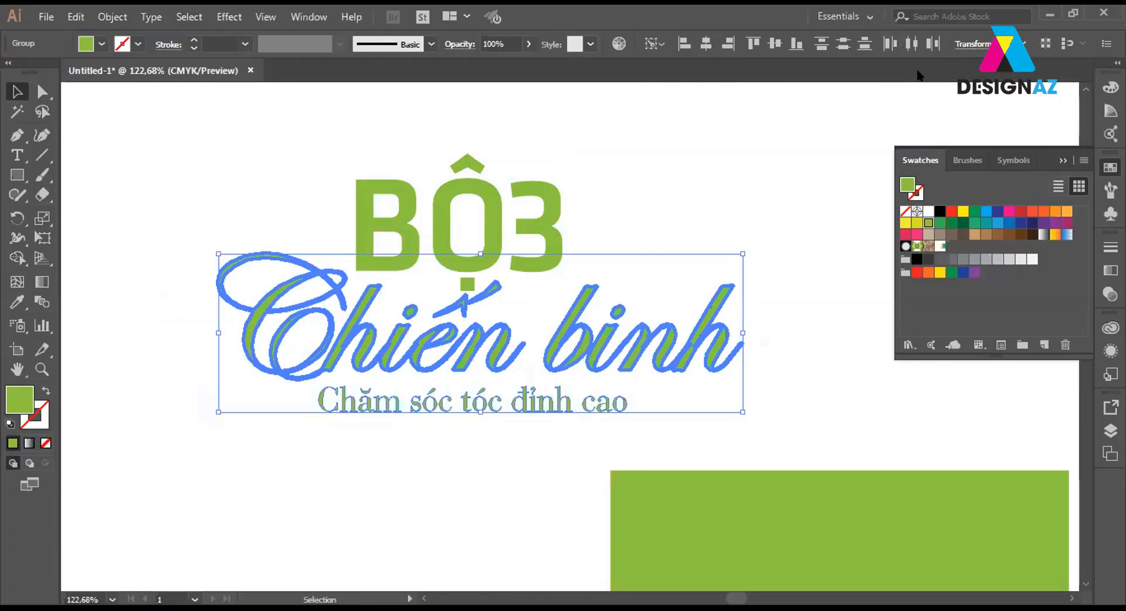
key("shift+F7")
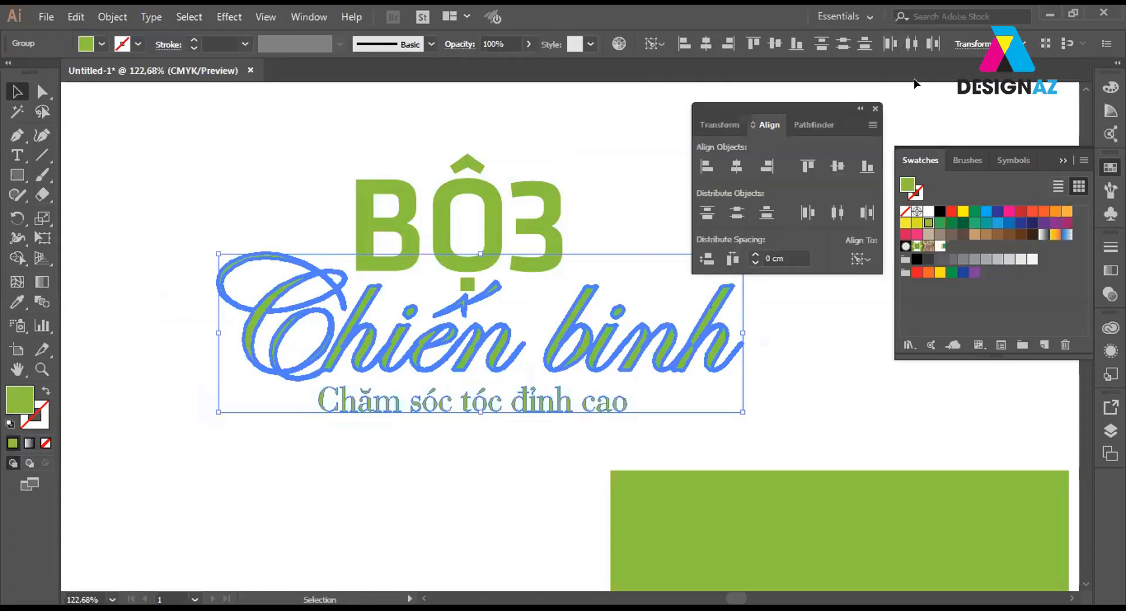
left_click(737, 167)
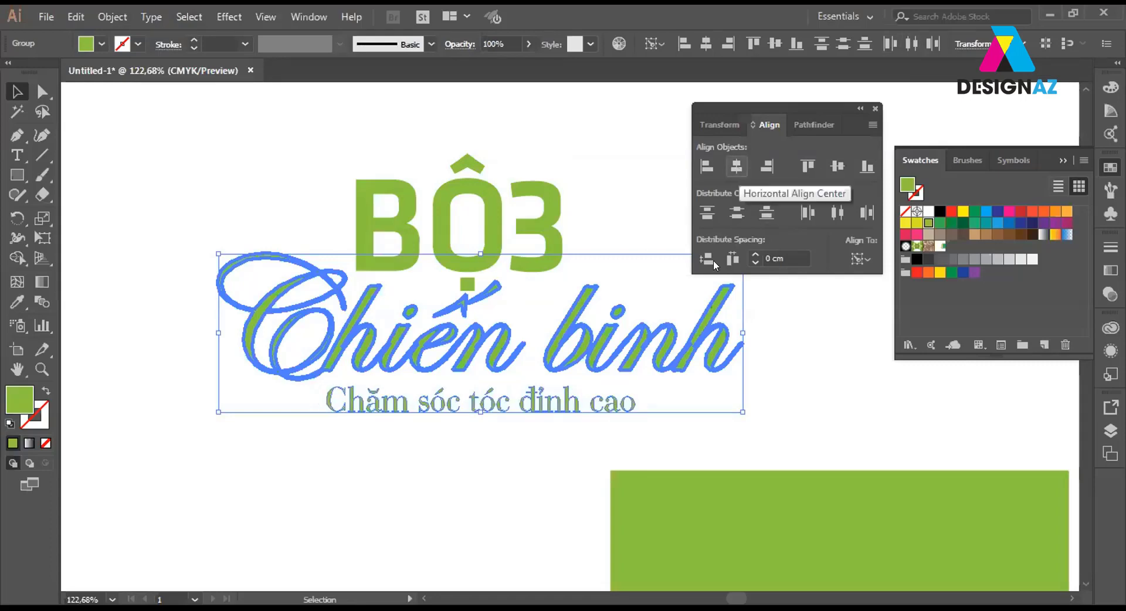
Horizontally centre BỘ3 over Chiến binh and close the Align panel.
left_click(822, 380)
left_click(551, 262)
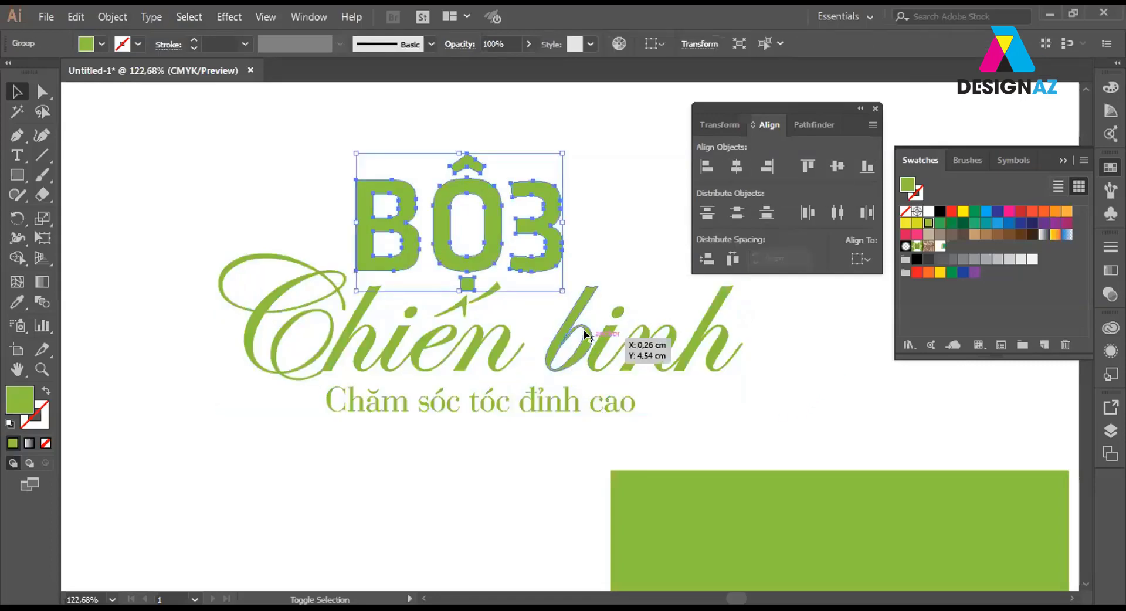
left_click(567, 328, "shift")
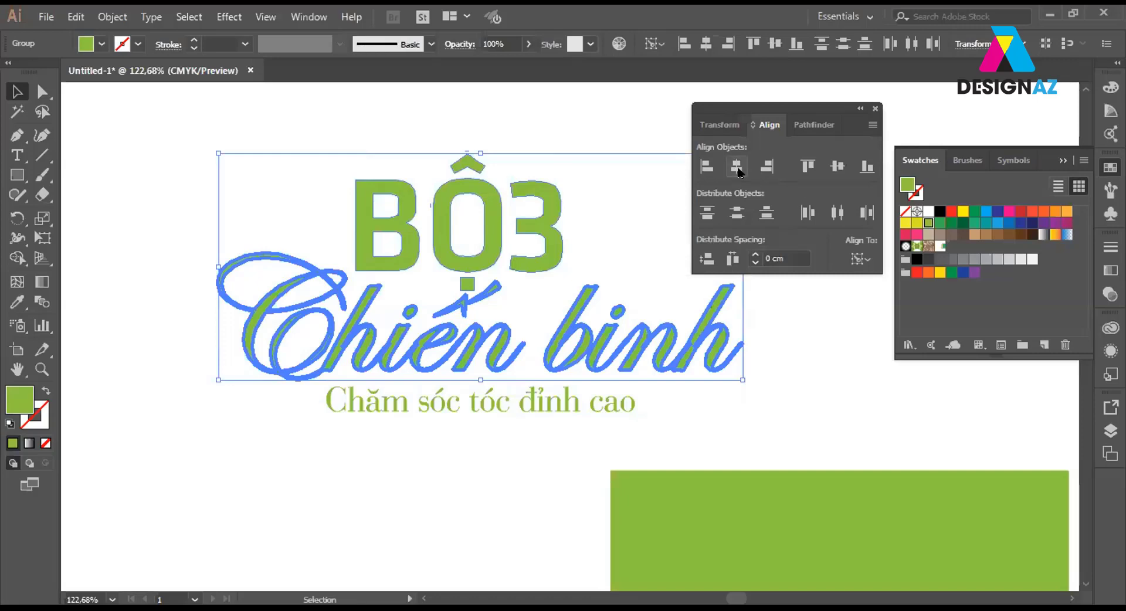
left_click(737, 167)
left_click(832, 396)
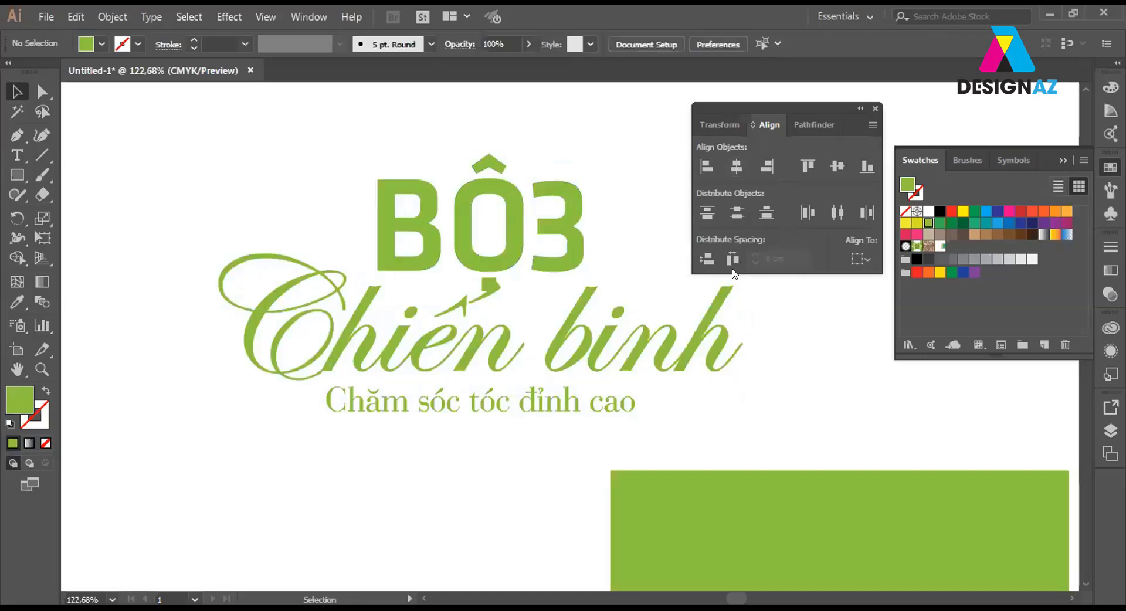
left_click(874, 107)
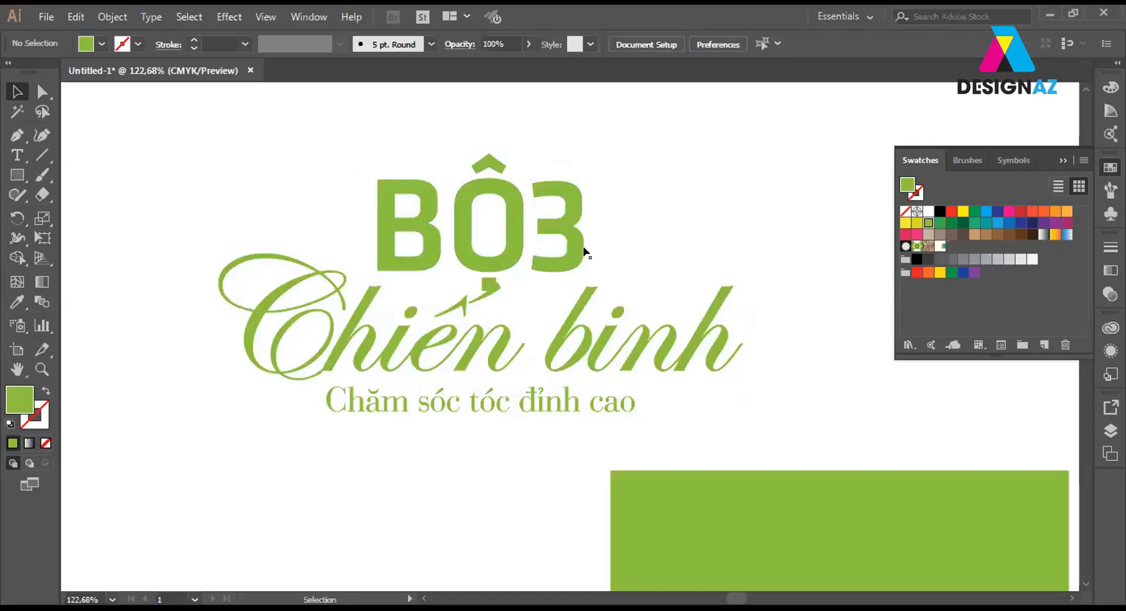
Nudge the word 'binh' about 0.57 cm left, closer to 'Chiến'.
left_click_drag(584, 252, 610, 258)
left_click(568, 363)
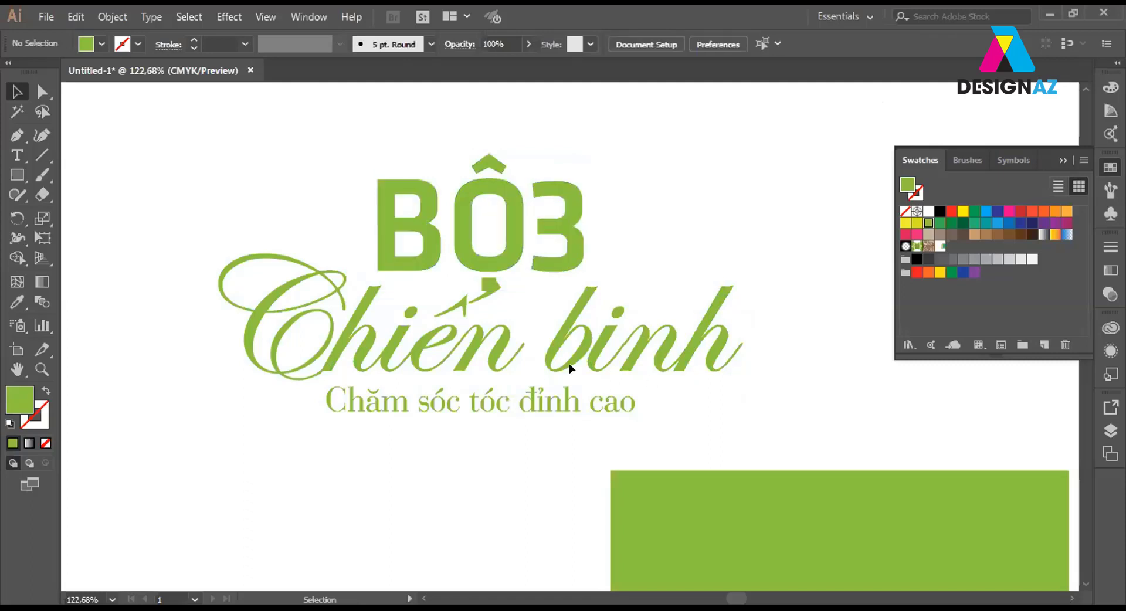
left_click(311, 275)
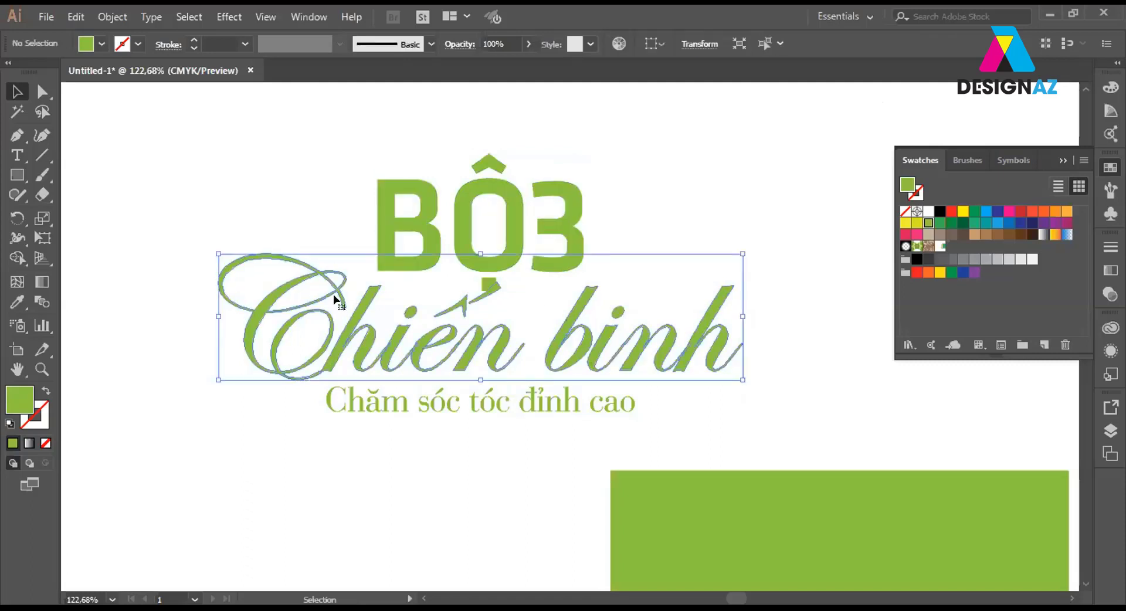
left_click(559, 351)
double_click(559, 341)
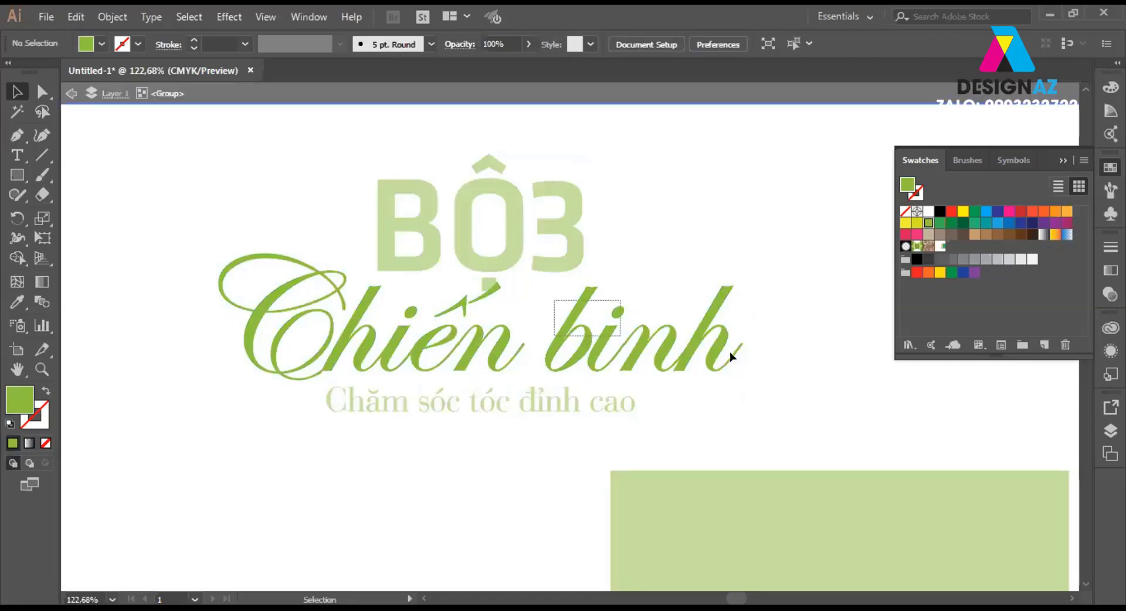
left_click_drag(730, 352, 781, 355)
left_click_drag(585, 341, 570, 348)
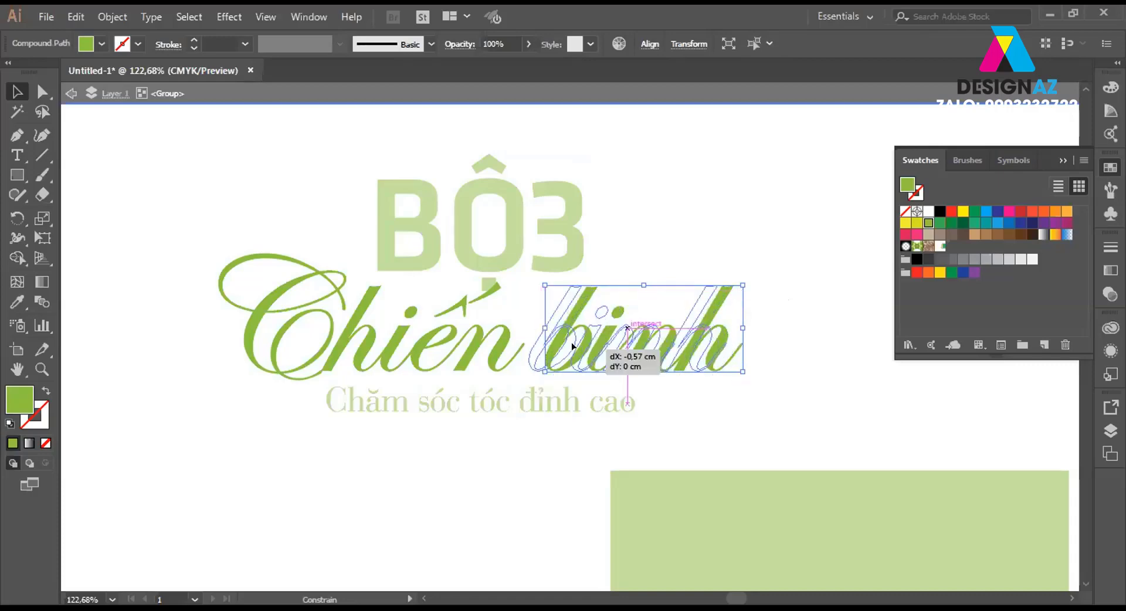
left_click_drag(572, 346, 572, 346)
key("ctrl+z")
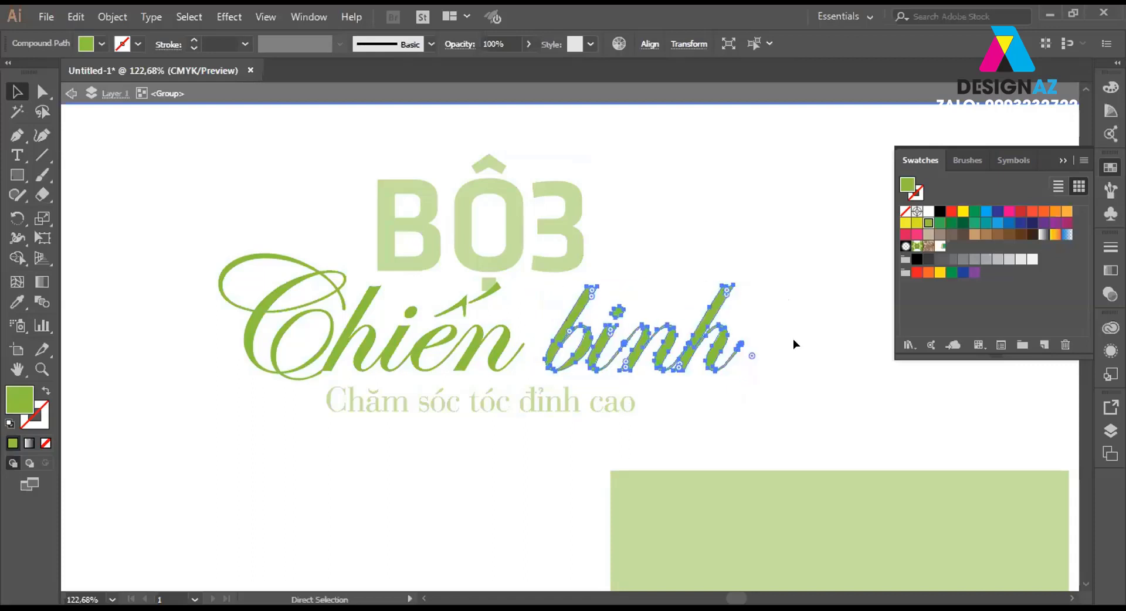
key("shift+Left")
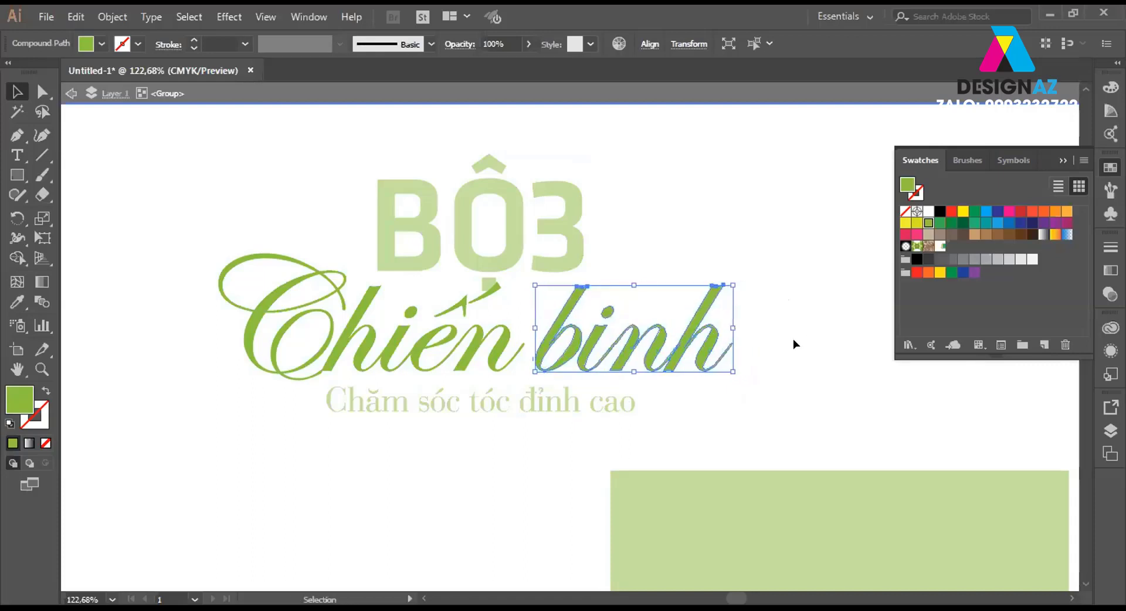
Exit group editing and horizontally centre all three headline lines.
left_click(754, 328)
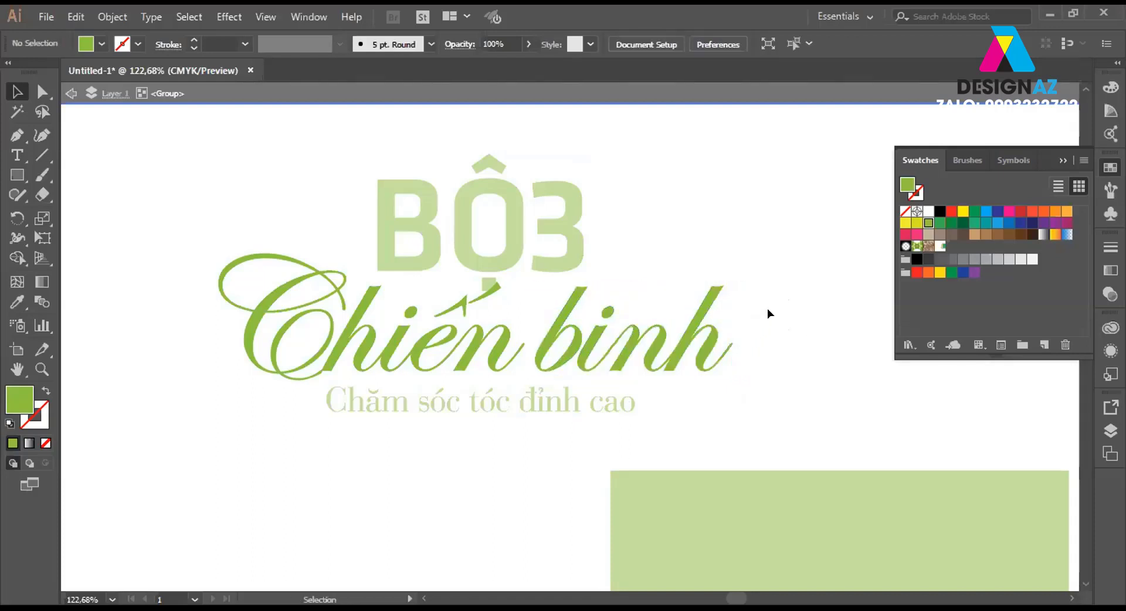
double_click(765, 309)
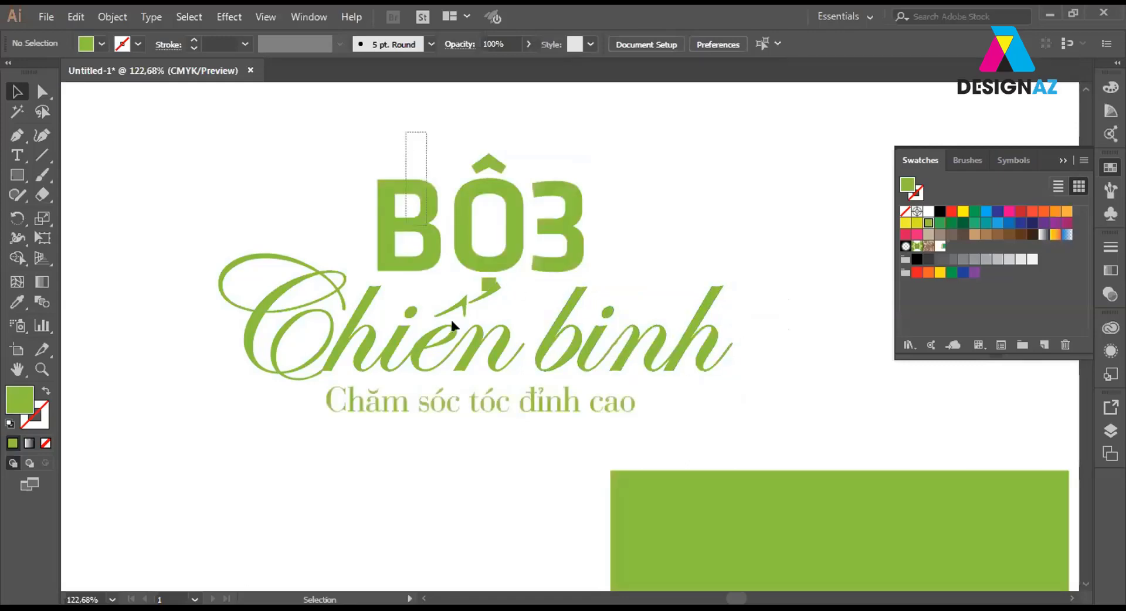
left_click_drag(452, 322, 489, 456)
left_click(768, 45)
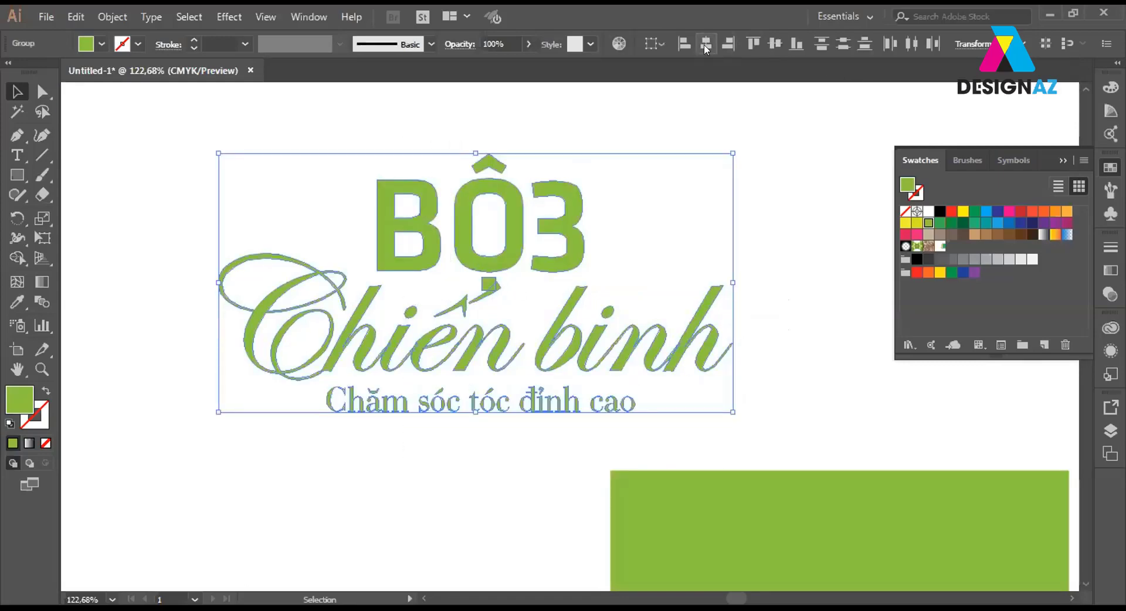
left_click(767, 262)
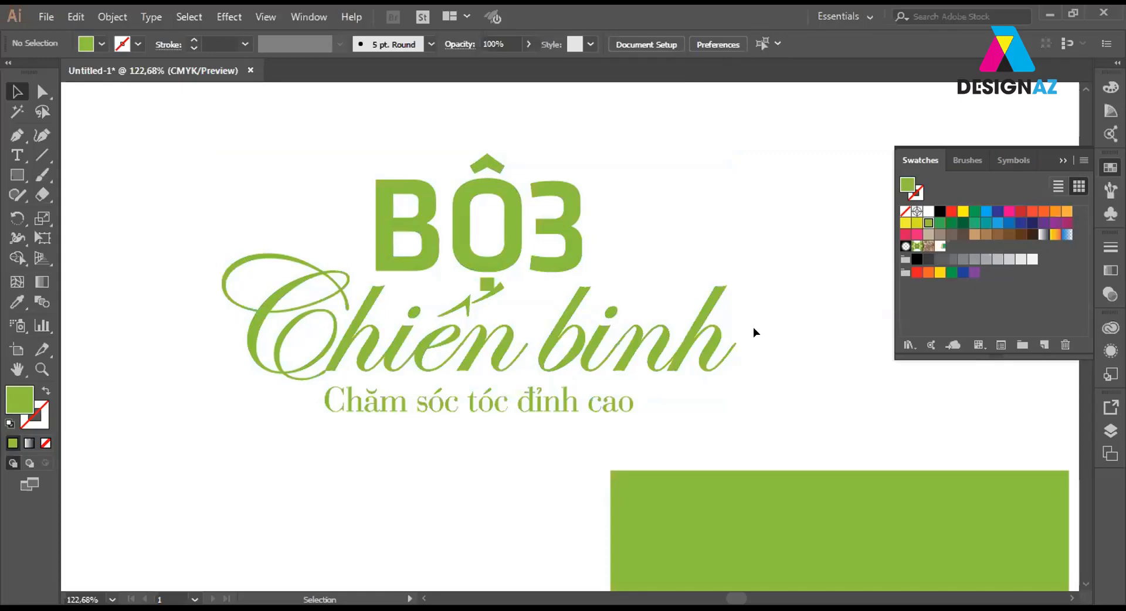
Move the 'ế' accent stroke lower and shrink it to about 0.84 × 0.56 cm.
key("ctrl+plus")
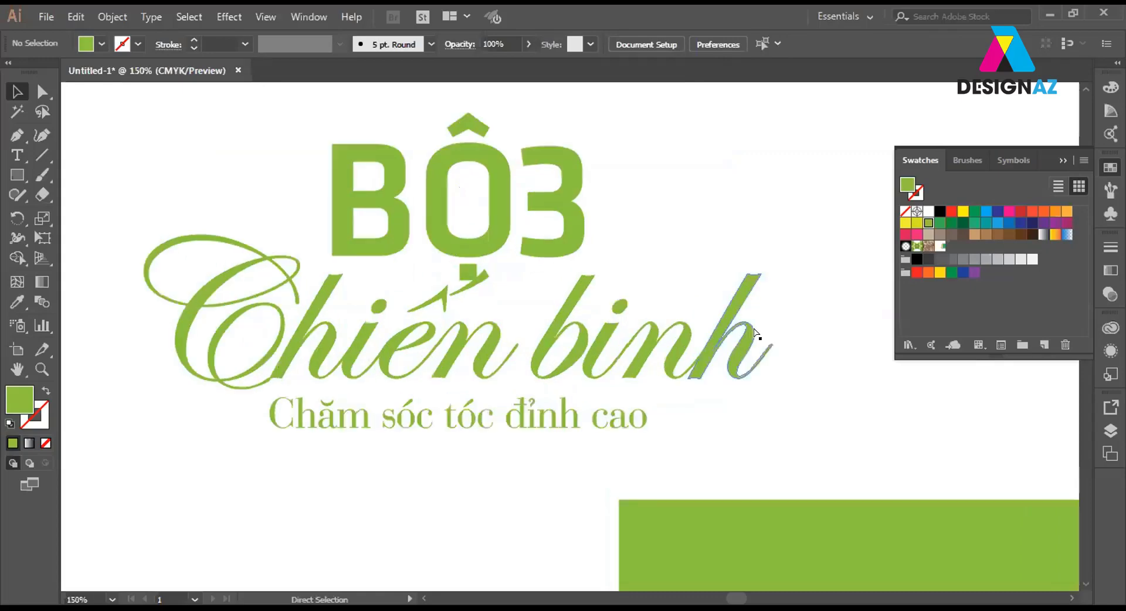
key("ctrl+plus")
left_click_drag(518, 251, 502, 221)
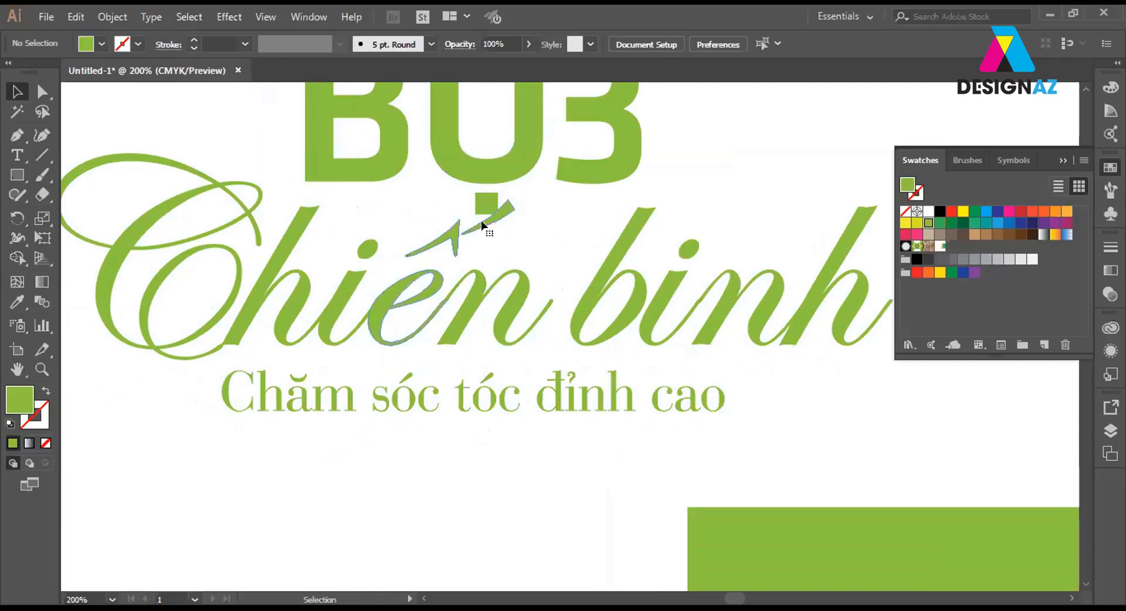
double_click(481, 225)
left_click(489, 218)
double_click(489, 218)
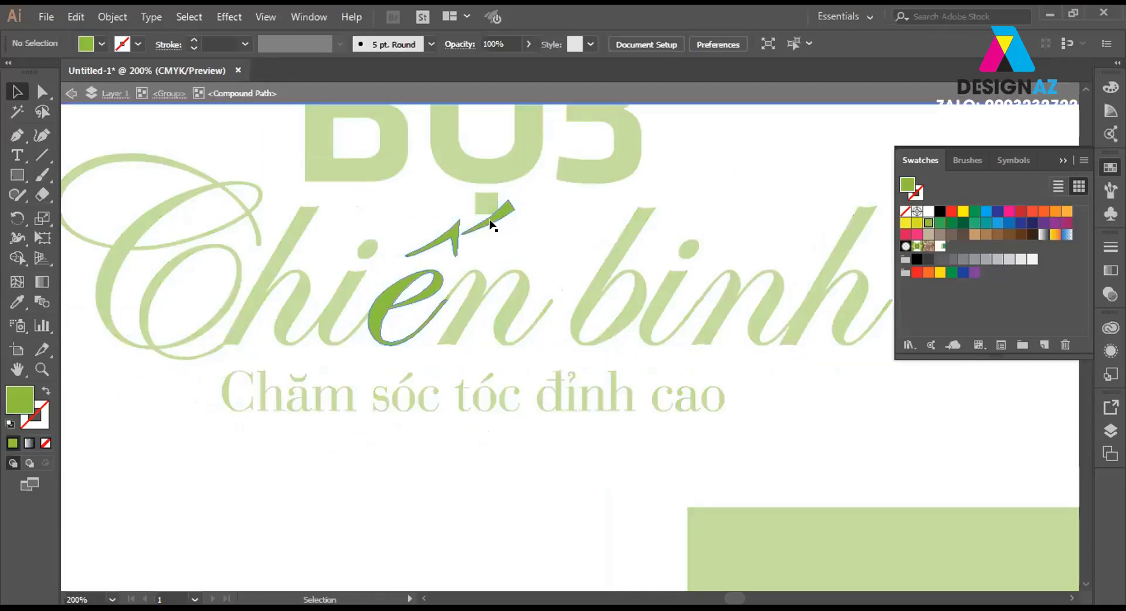
mouse_move(490, 221)
left_mouse_down()
mouse_move(490, 245)
mouse_move(496, 229)
left_mouse_up()
left_click(494, 217)
left_click(496, 242)
left_click(531, 223)
key("Escape")
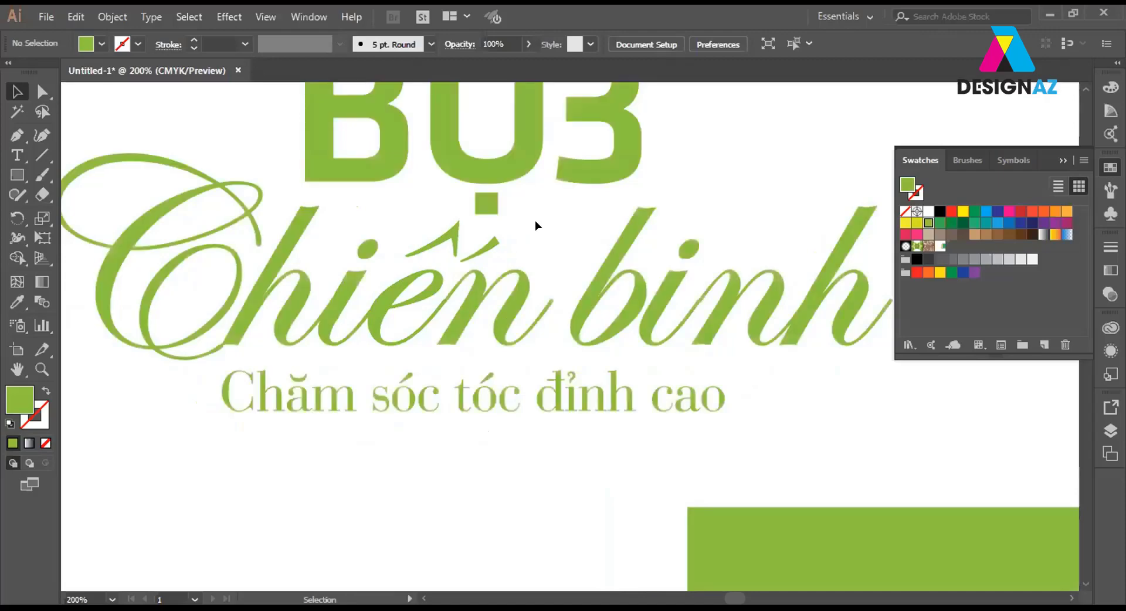
Inspect the C swash's crossing strokes up close, then reselect the Chiến binh group.
key("ctrl+minus")
key("ctrl+minus")
key("ctrl+minus")
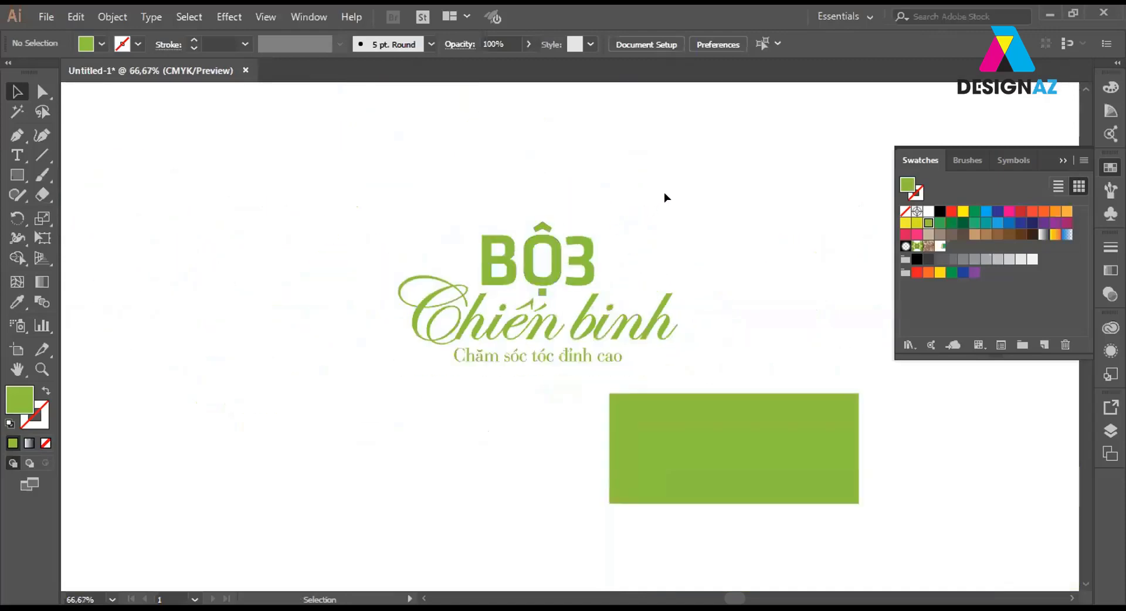
left_click_drag(321, 175, 722, 393)
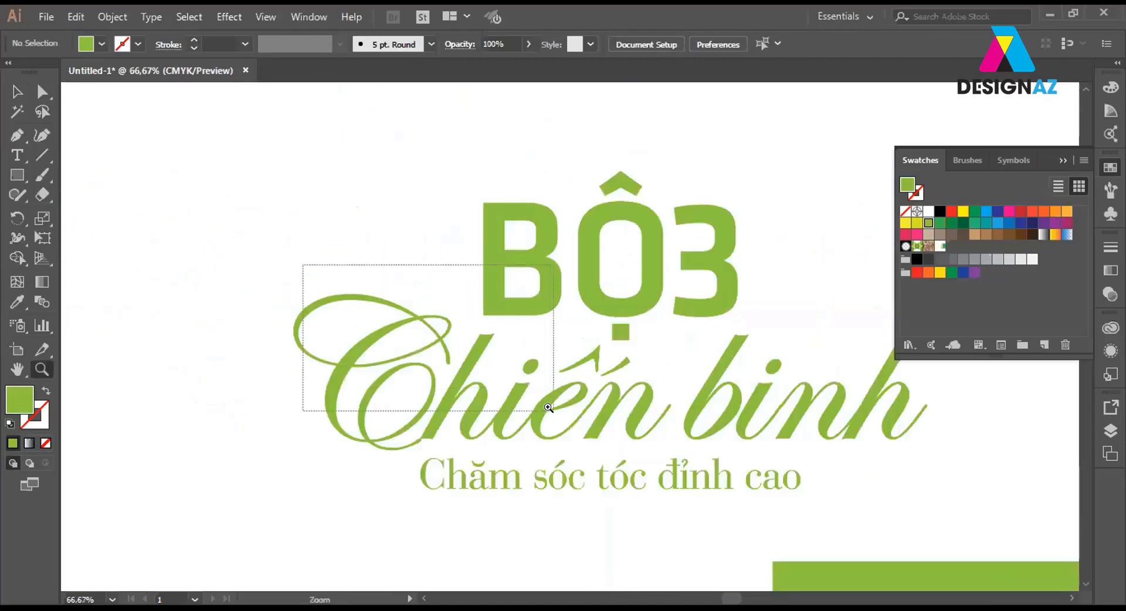
left_click_drag(301, 197, 559, 356)
left_click_drag(476, 218, 714, 456)
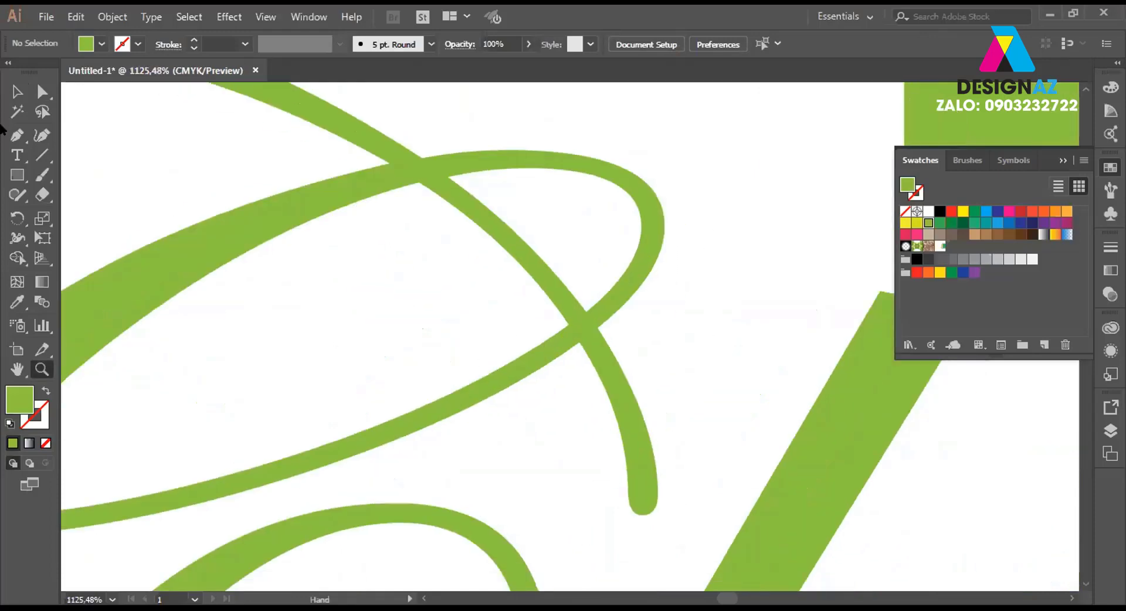
left_click(15, 93)
left_click(558, 285)
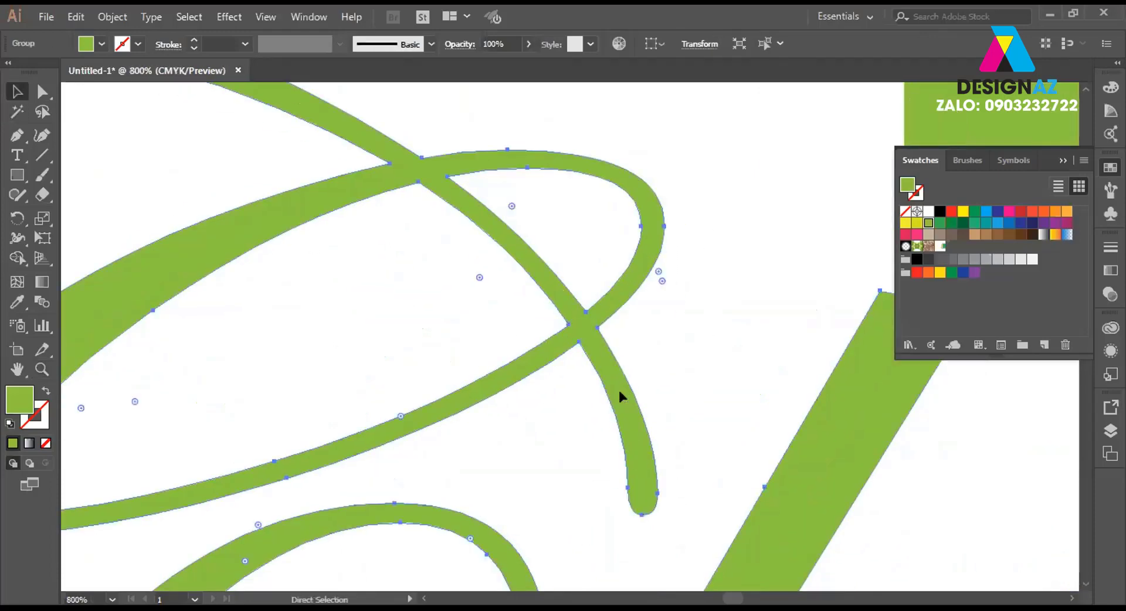
key("ctrl+minus")
key("ctrl+minus")
key("ctrl+minus")
key("ctrl+minus")
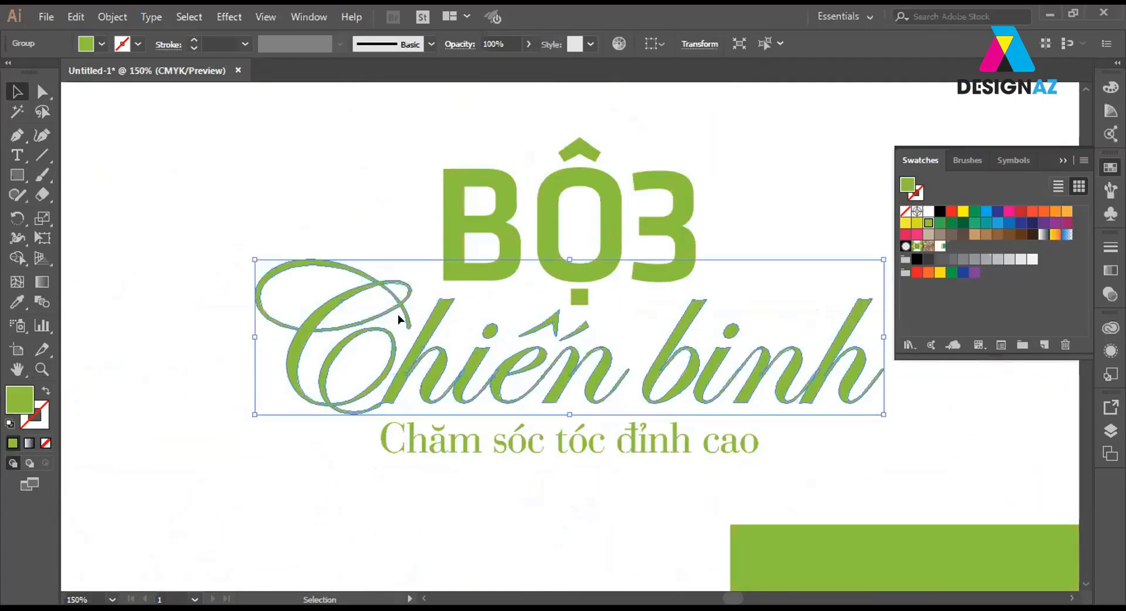
Ungroup the Chiến binh letters so the C swash is separate.
right_click(409, 318)
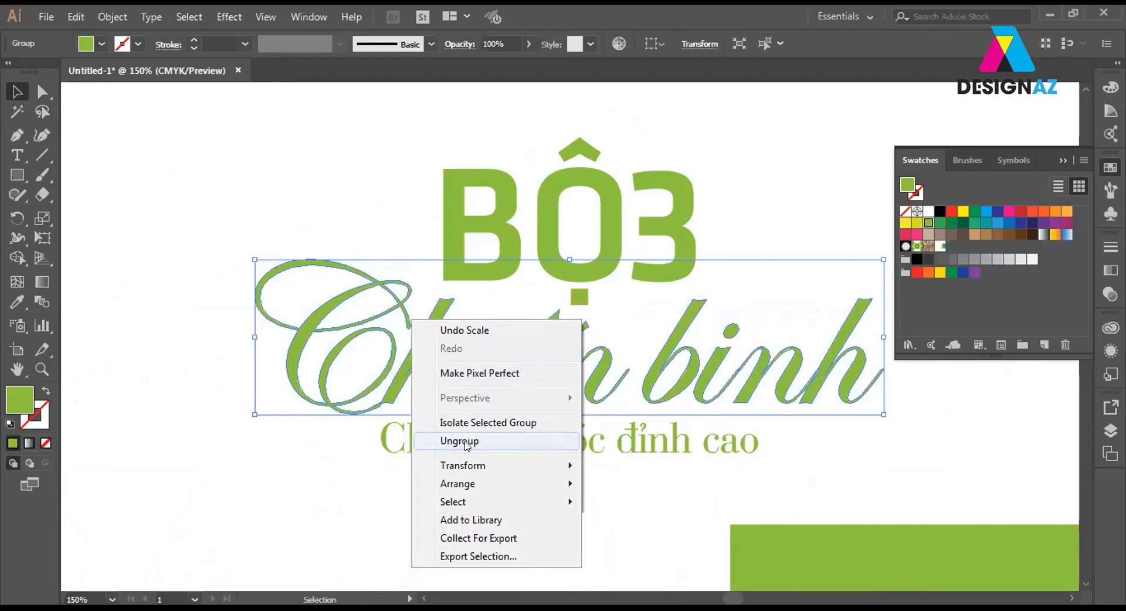
left_click(466, 443)
left_click(347, 258)
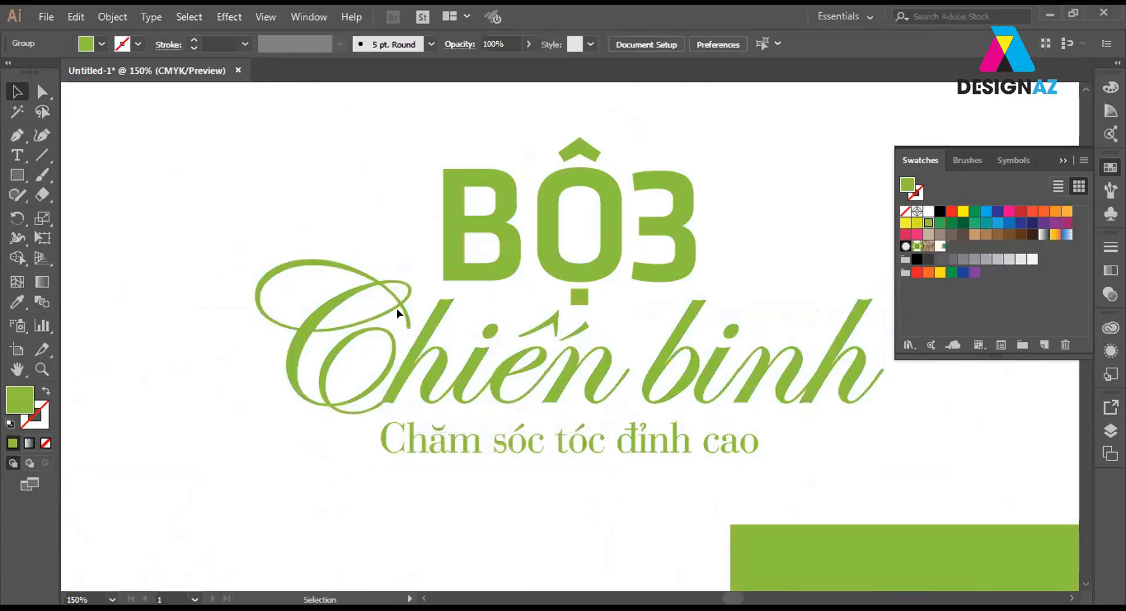
left_click(405, 312)
left_click(385, 168)
Move BỘ3 higher above Chiến binh and stretch it slightly wider.
left_click_drag(402, 156, 746, 248)
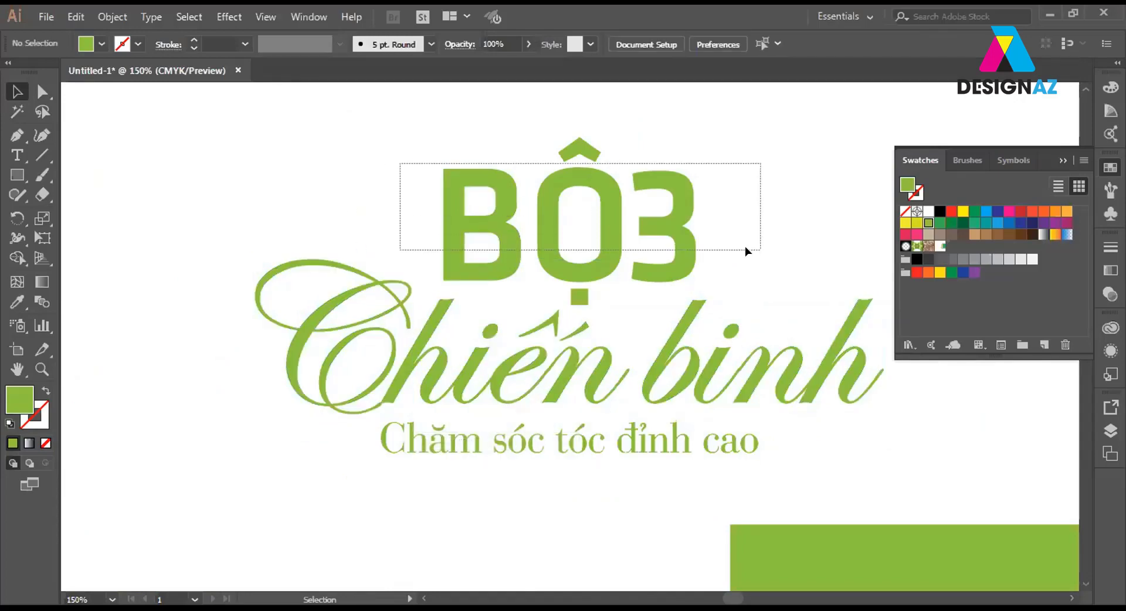
left_click_drag(598, 239, 609, 230)
key("ctrl+z")
left_click(743, 260)
left_click_drag(756, 270, 588, 354)
left_click(518, 339)
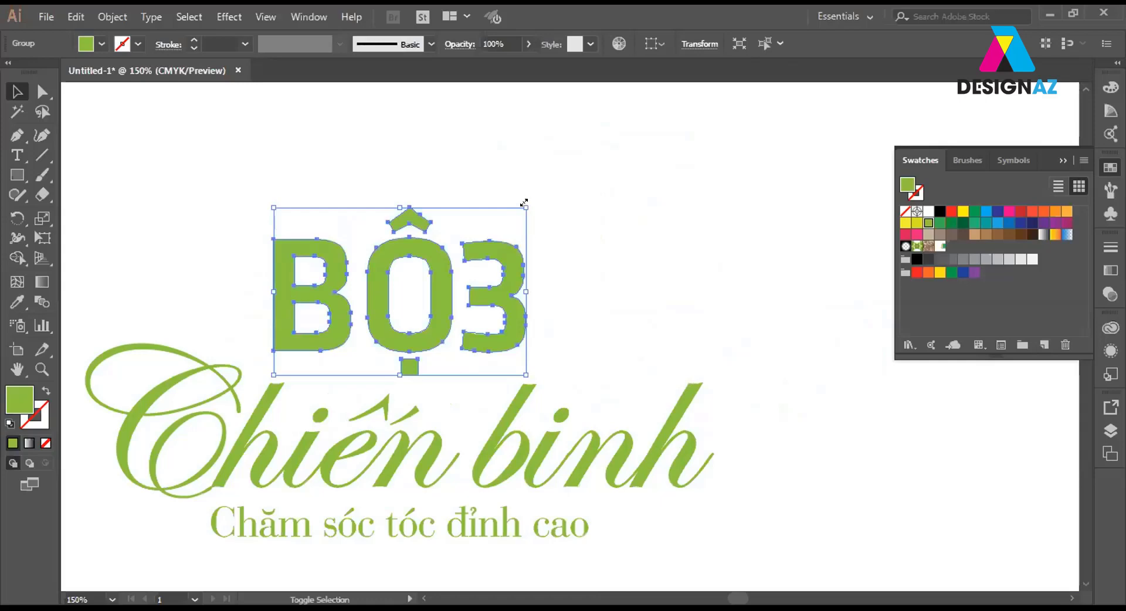
left_click_drag(525, 207, 541, 197)
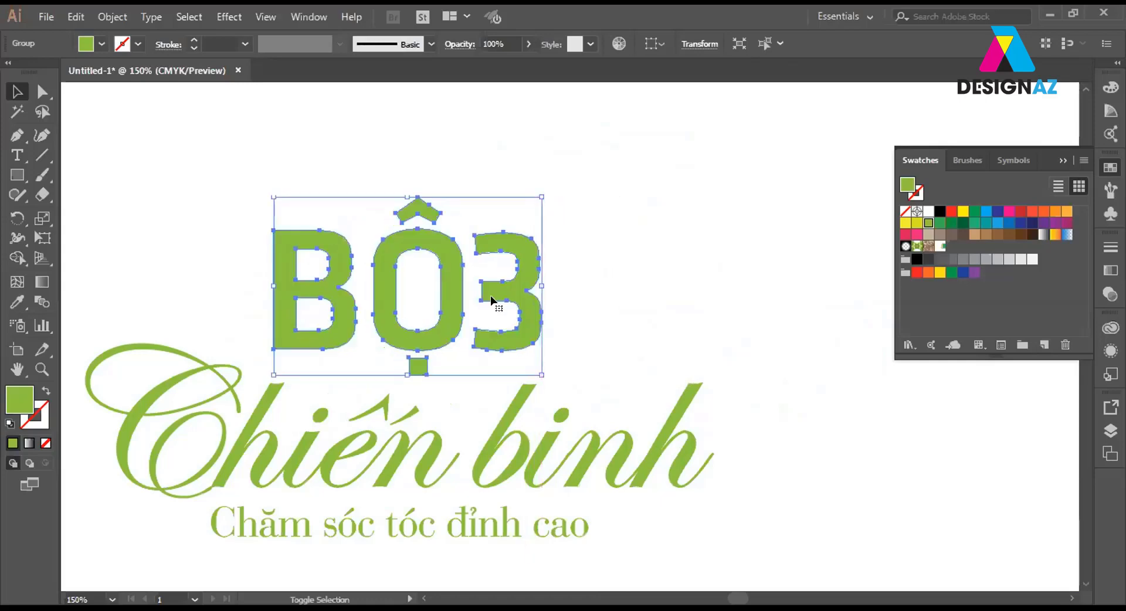
left_click_drag(443, 297, 442, 303)
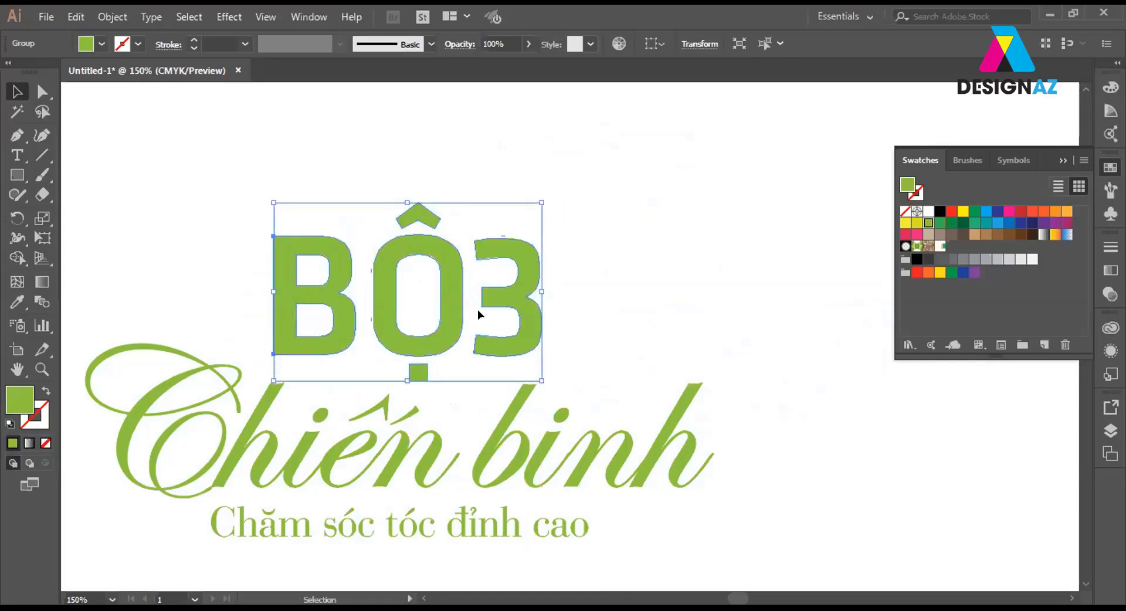
left_click(612, 308)
Centre the subtitle 'Chăm sóc tóc đỉnh cao' horizontally on the b of binh.
mouse_move(532, 371)
left_mouse_down()
mouse_move(693, 324)
mouse_move(636, 260)
left_mouse_up()
left_click(595, 414)
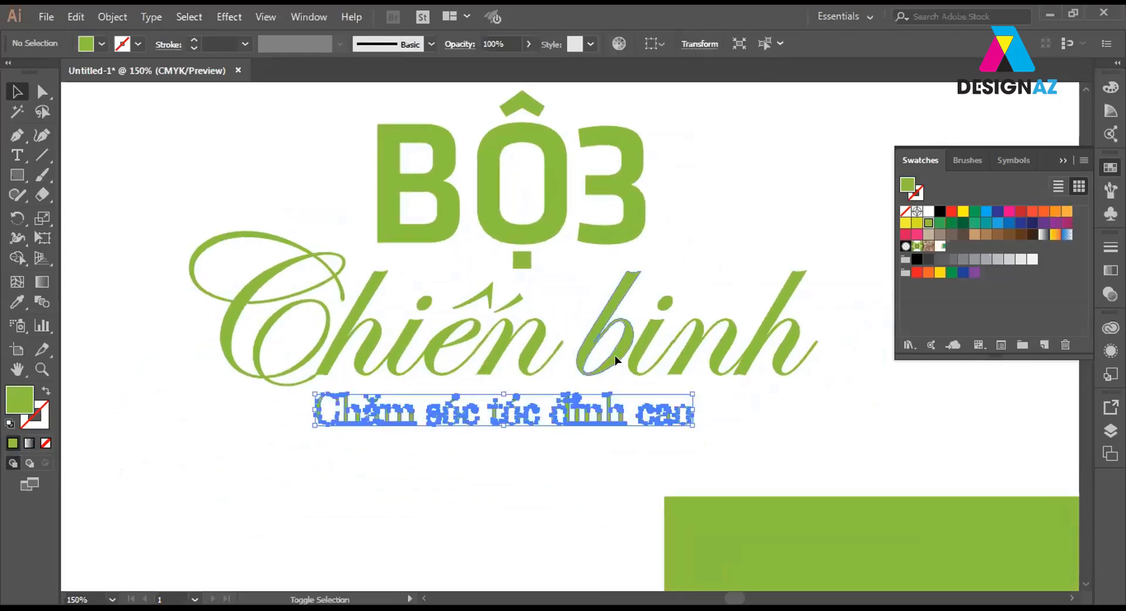
left_click(614, 356, "shift")
left_click(705, 44)
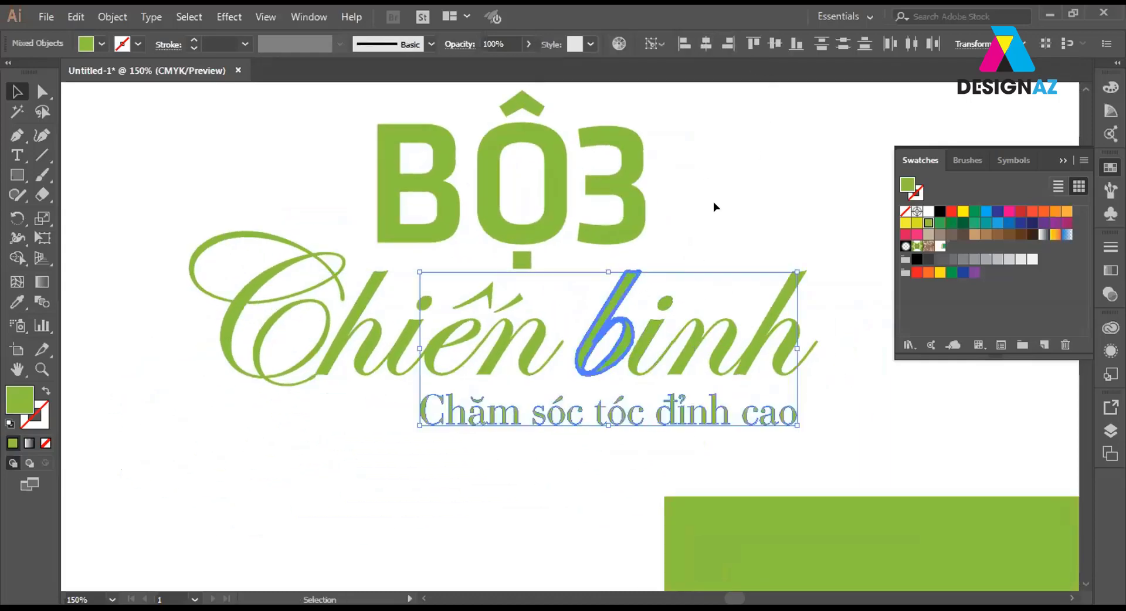
left_click(600, 392)
left_click_drag(158, 320, 756, 351)
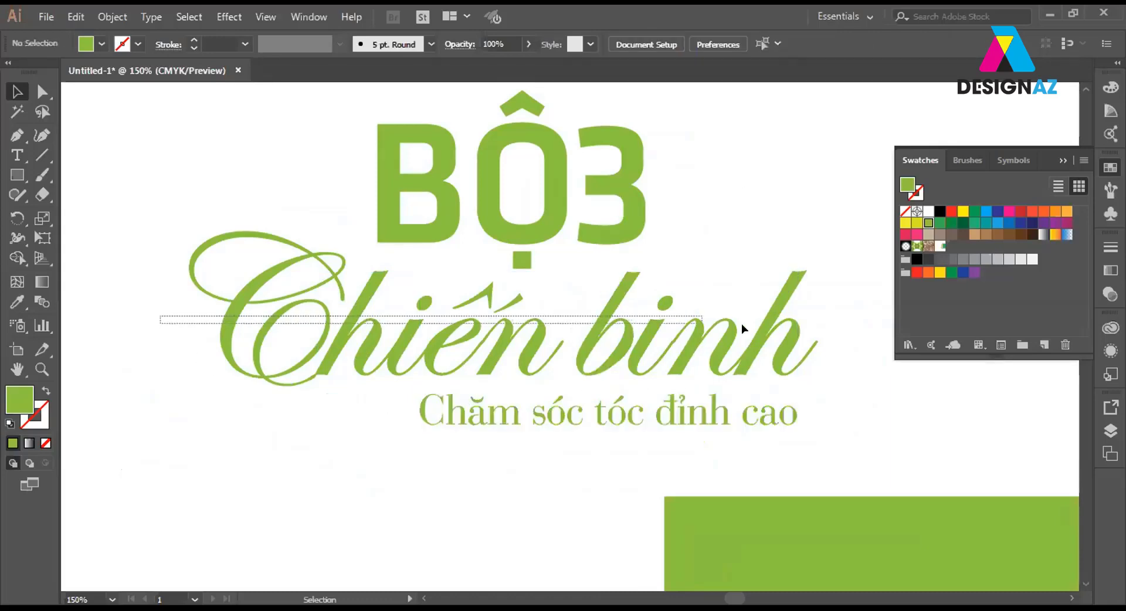
Zoom in on Chiến and select the C letter shape.
left_click(594, 255)
key("z")
left_click_drag(233, 226, 530, 369)
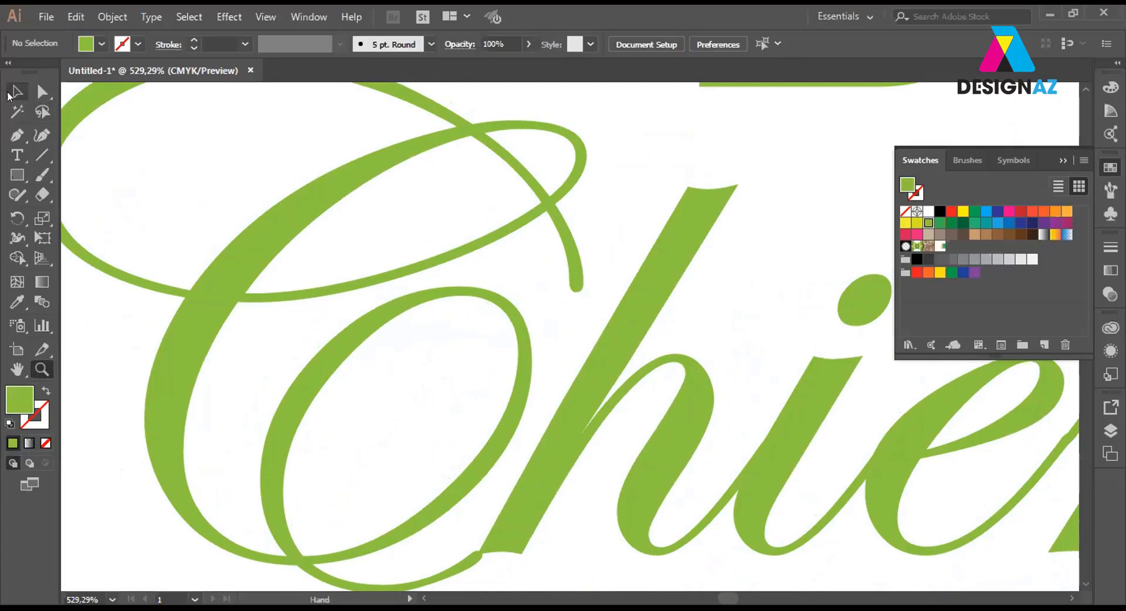
left_click(17, 92)
left_click(568, 256)
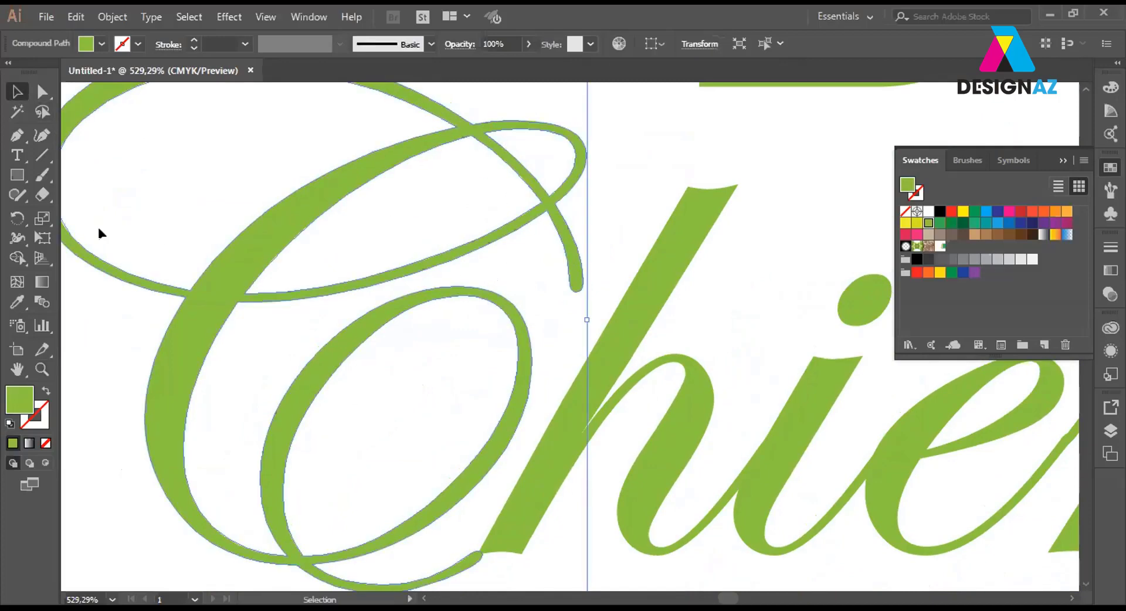
Erase the C's overlapping lower tail and upper stroke tip at the loop crossing.
left_click(42, 195)
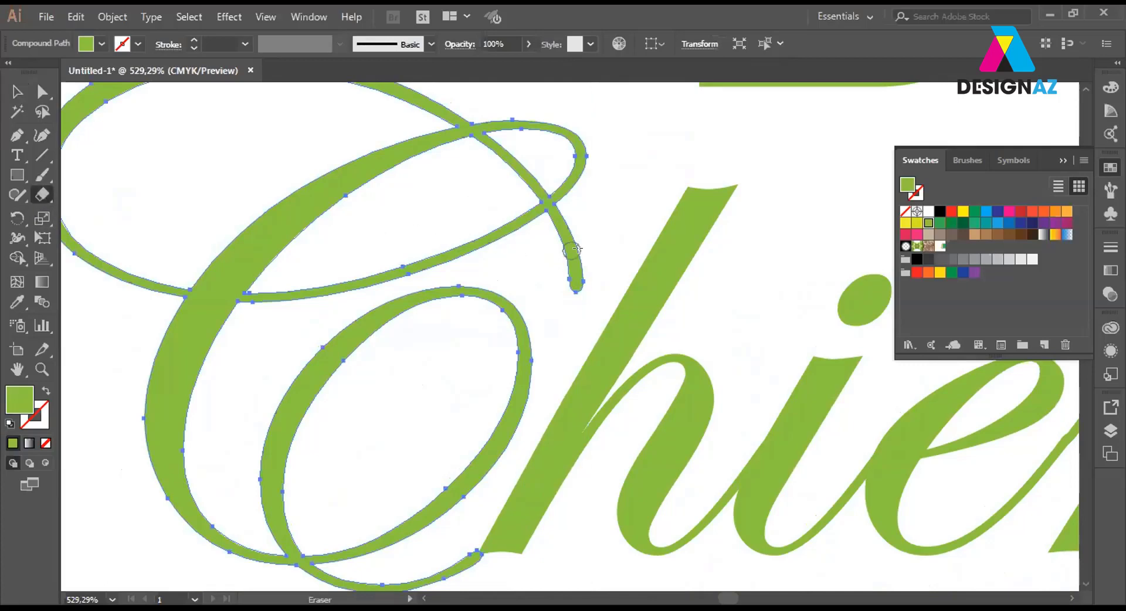
left_click_drag(560, 210, 578, 289)
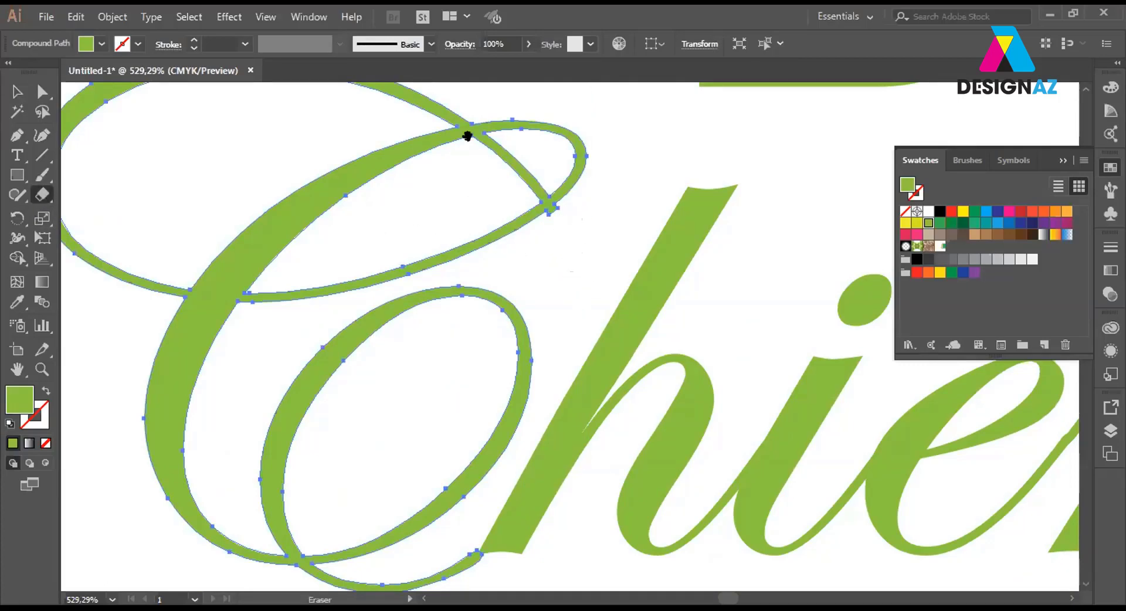
mouse_move(465, 133)
left_mouse_down()
mouse_move(468, 218)
mouse_move(516, 239)
mouse_move(571, 294)
mouse_move(485, 218)
mouse_move(501, 216)
left_mouse_up()
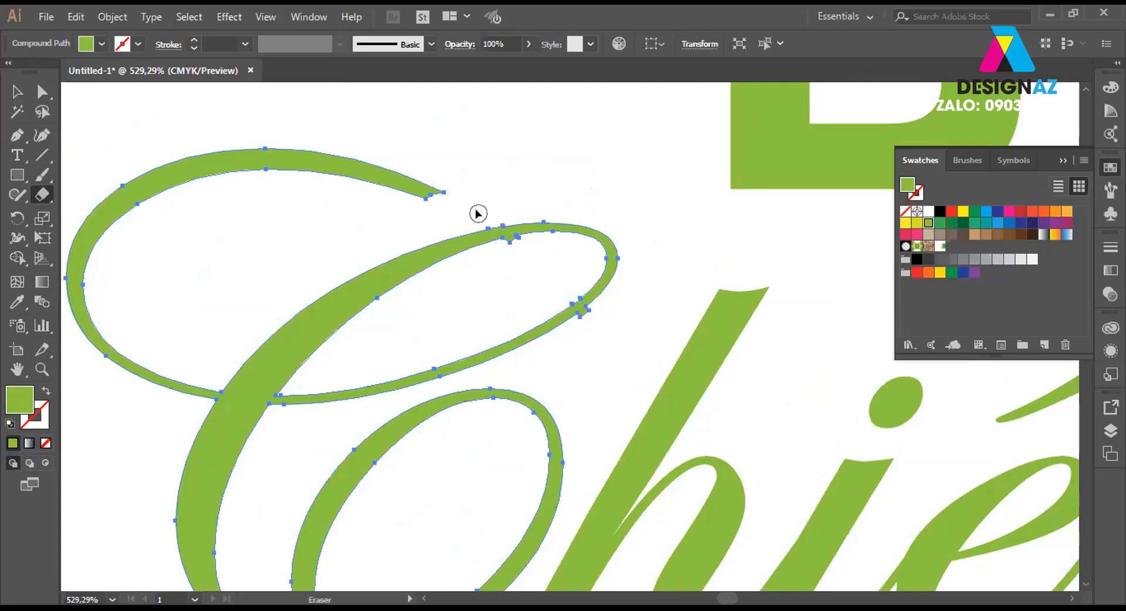
key("ctrl+z")
left_click_drag(479, 214, 505, 217)
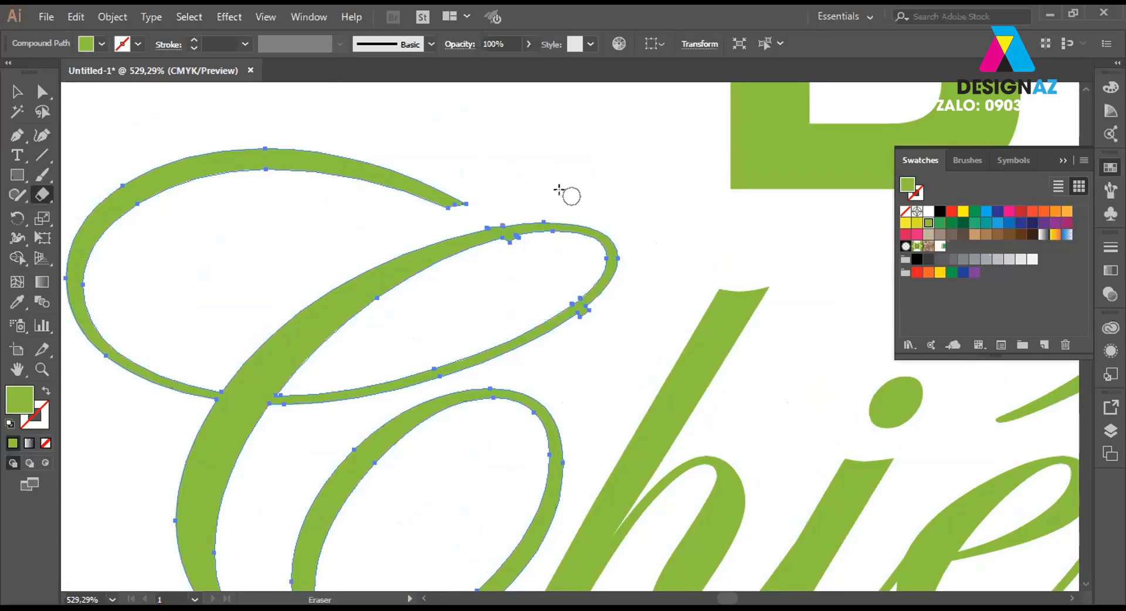
left_click(17, 91)
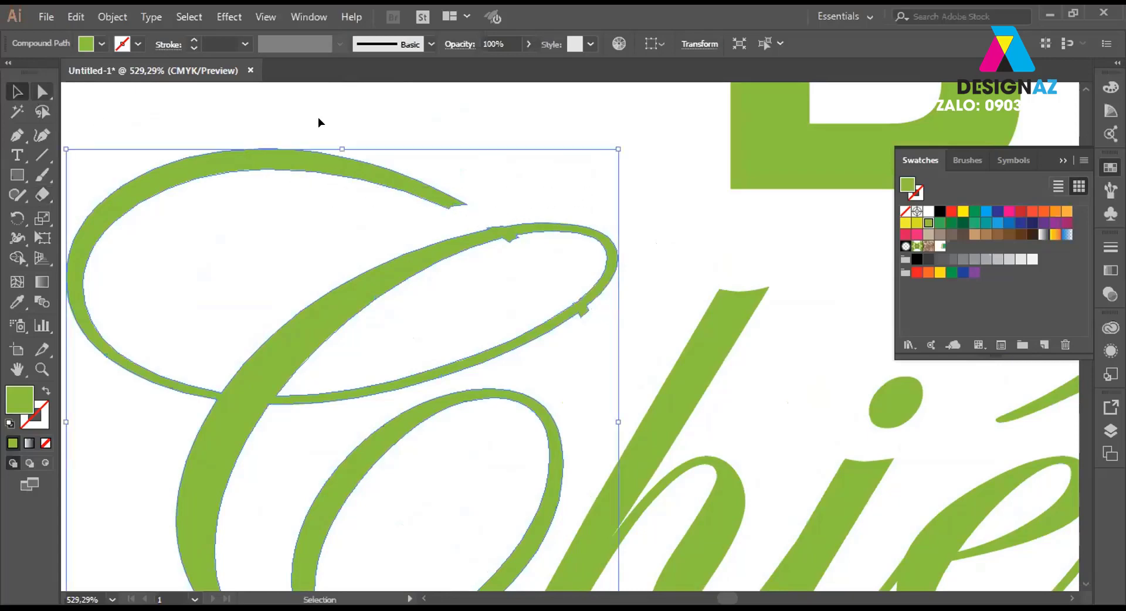
left_click(474, 117)
Zoom onto the notch left in the C's loop.
key("ctrl+minus")
key("ctrl+minus")
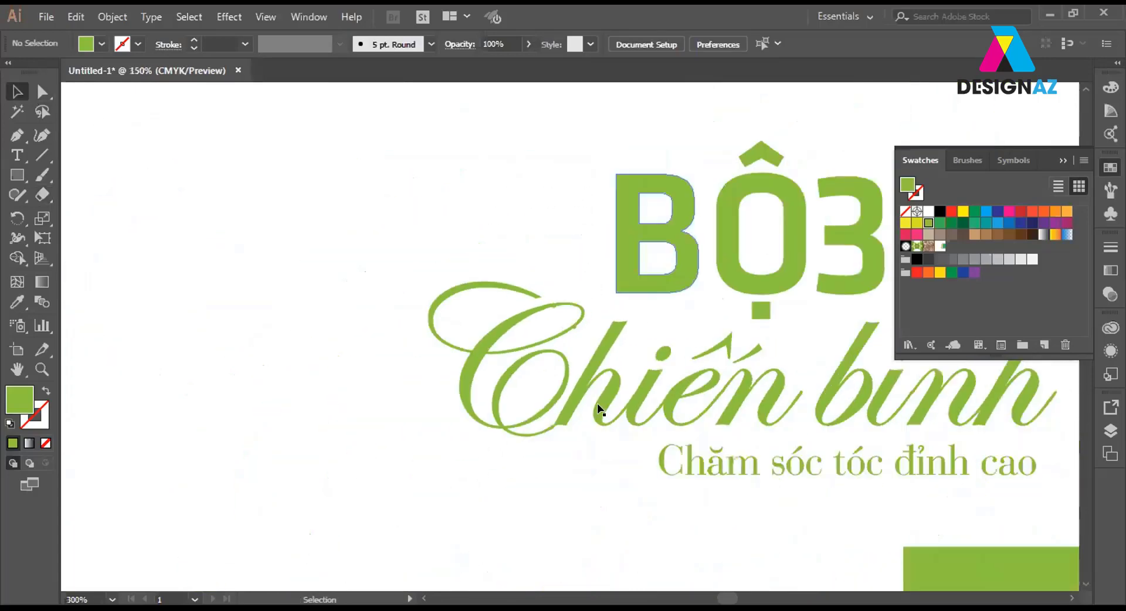
left_click_drag(624, 431, 362, 416)
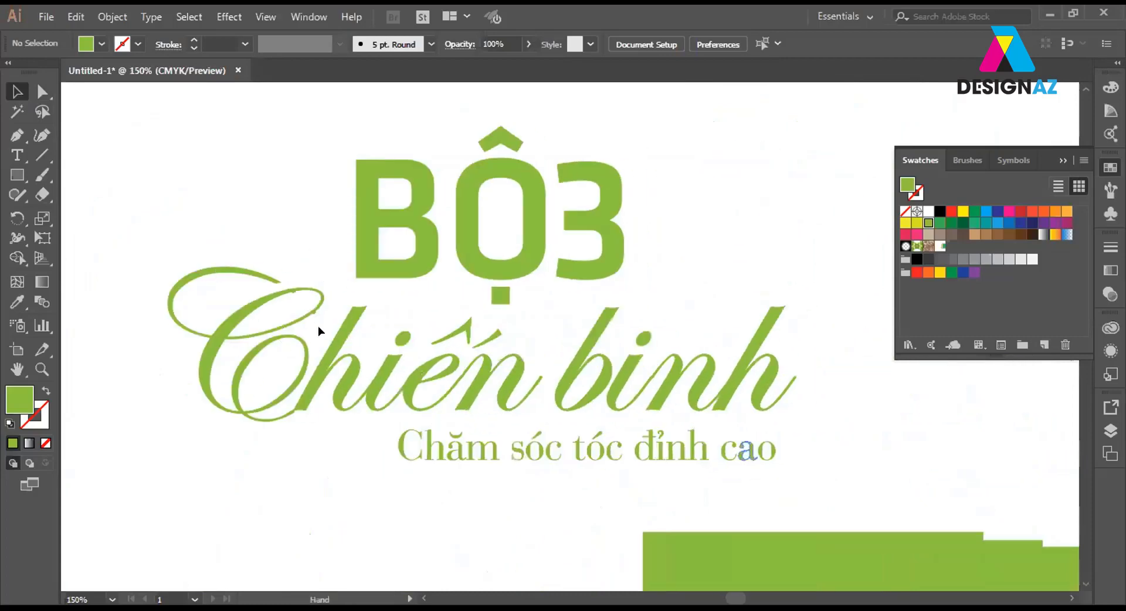
key("z")
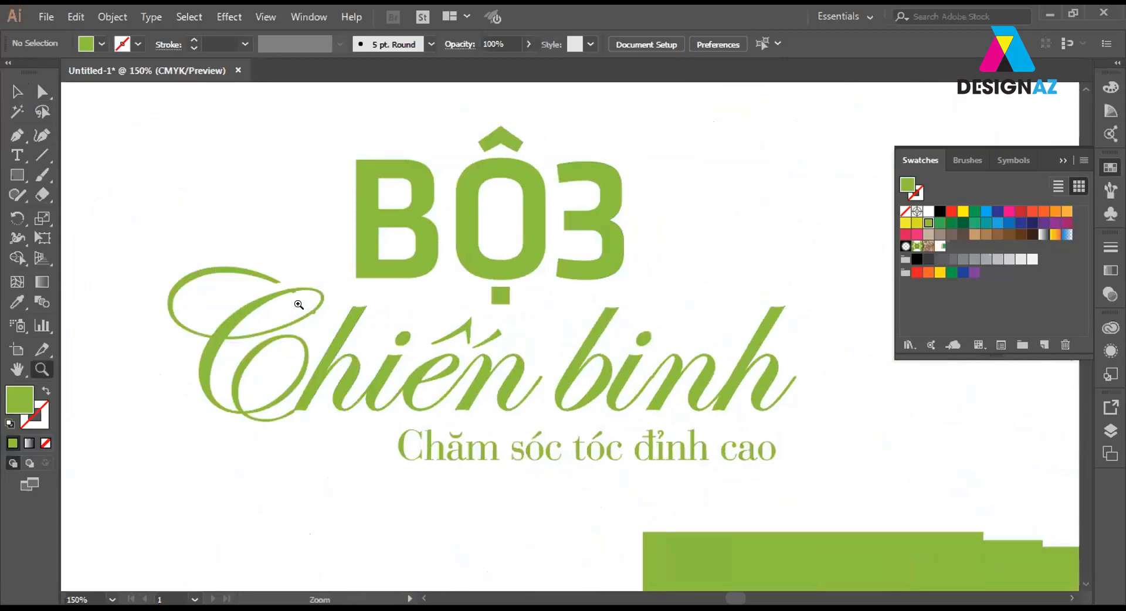
left_click_drag(298, 305, 468, 344)
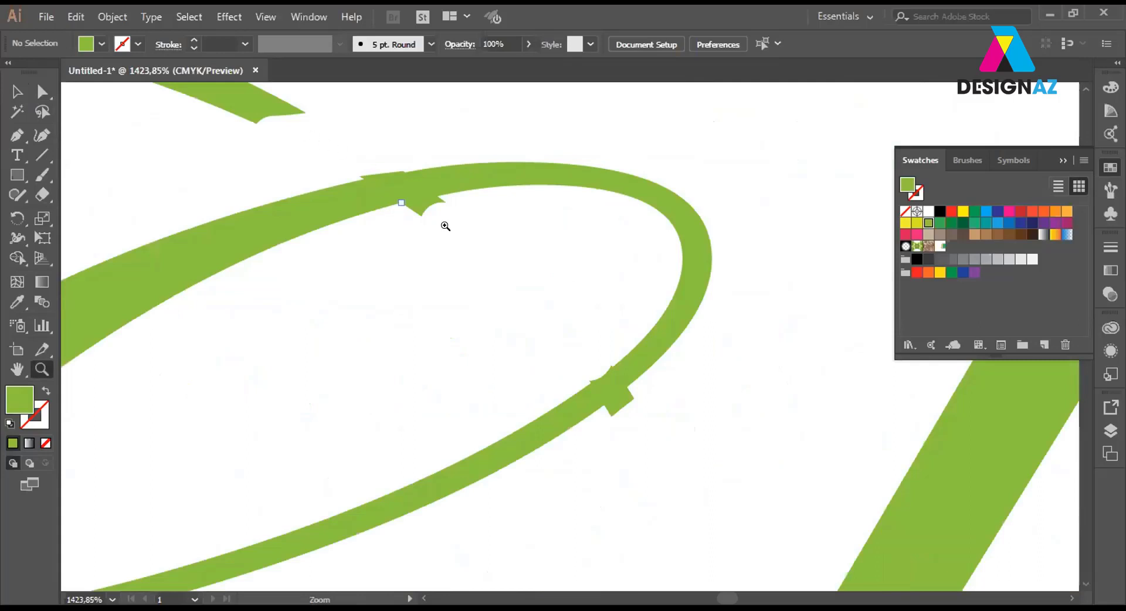
left_click_drag(446, 226, 567, 346)
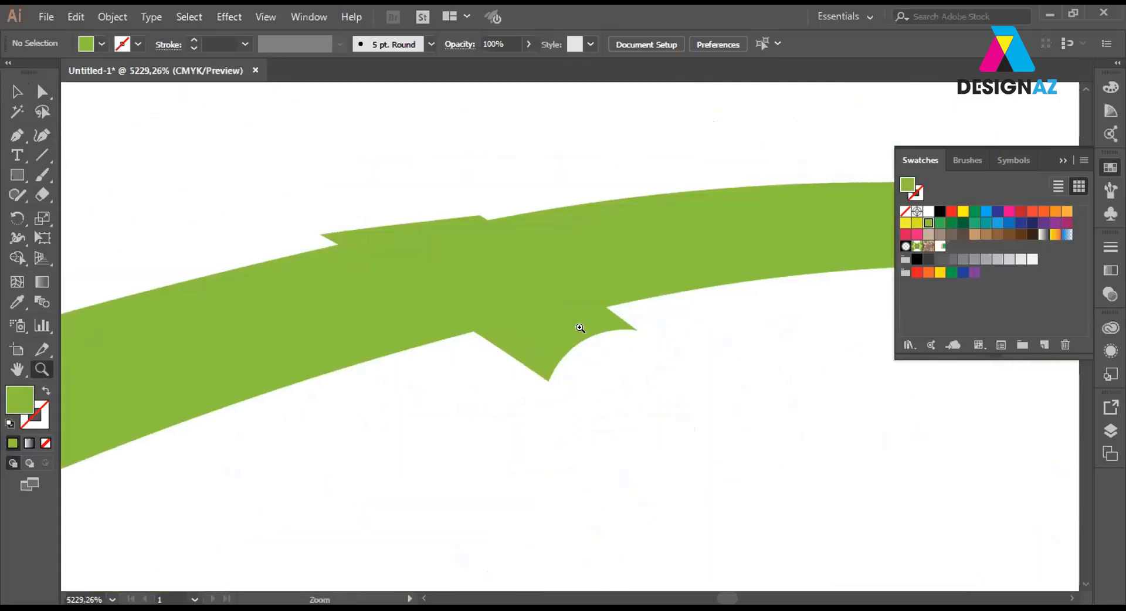
key("minus")
Delete the notch anchors along the C loop's edge.
left_click(635, 329)
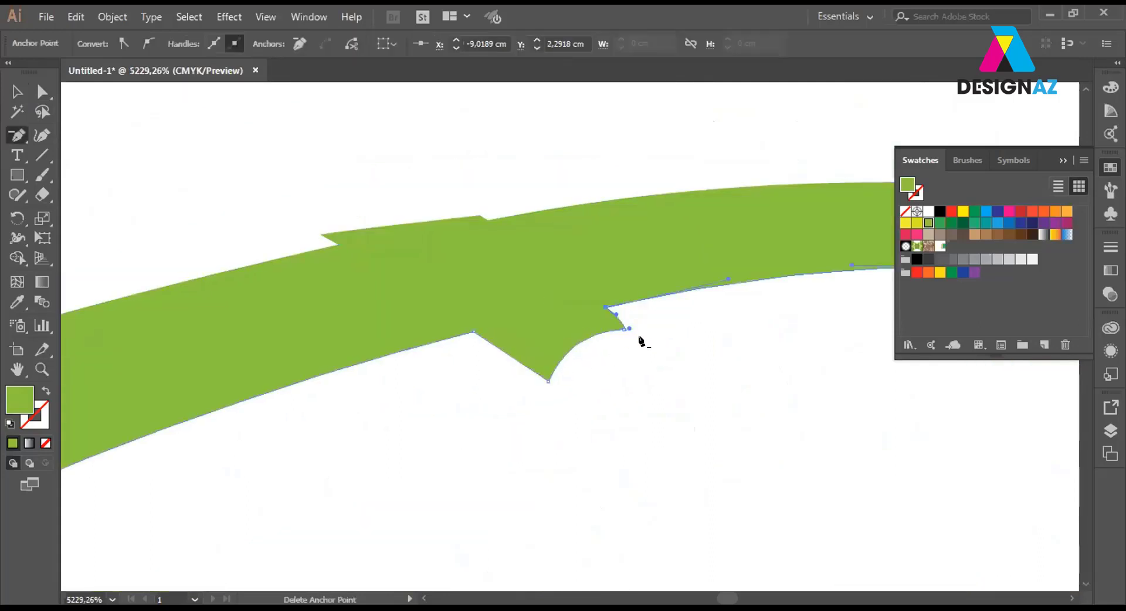
left_click(548, 380)
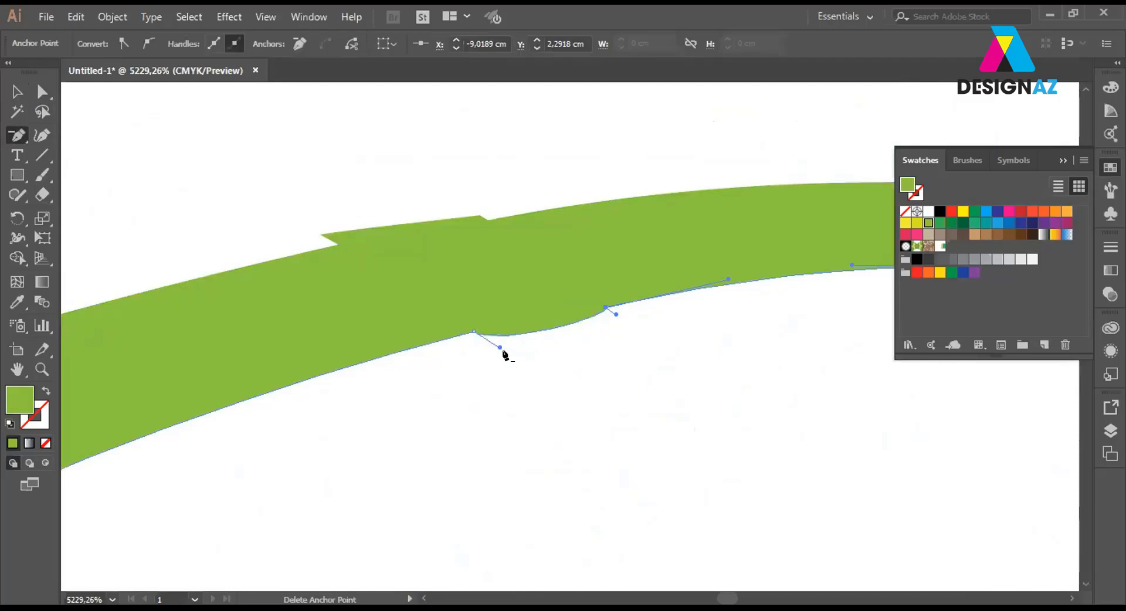
left_click(478, 211)
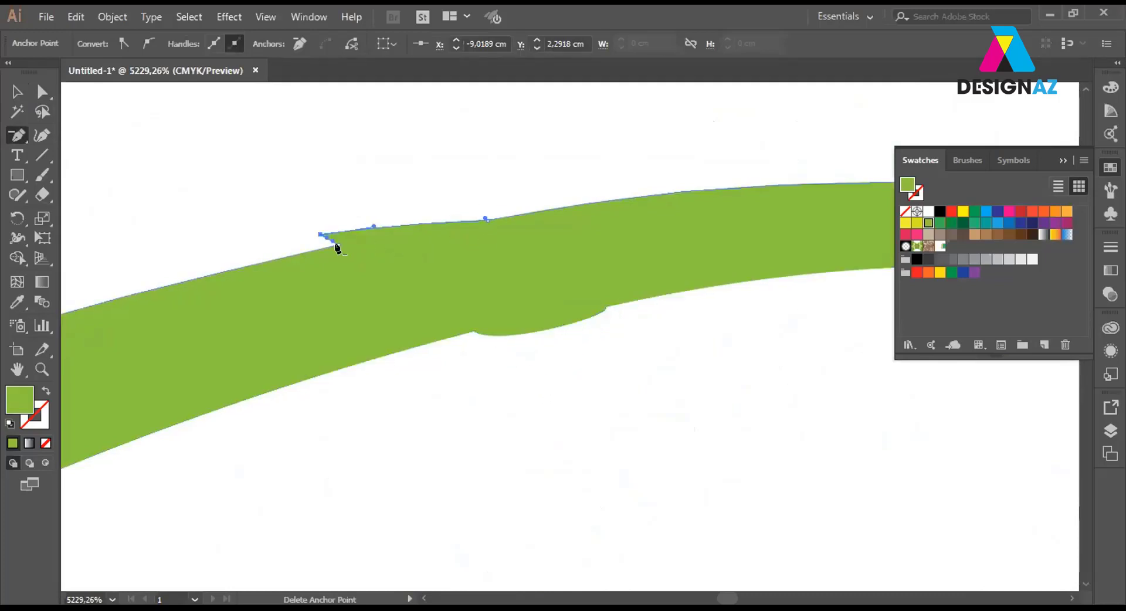
left_click(319, 236)
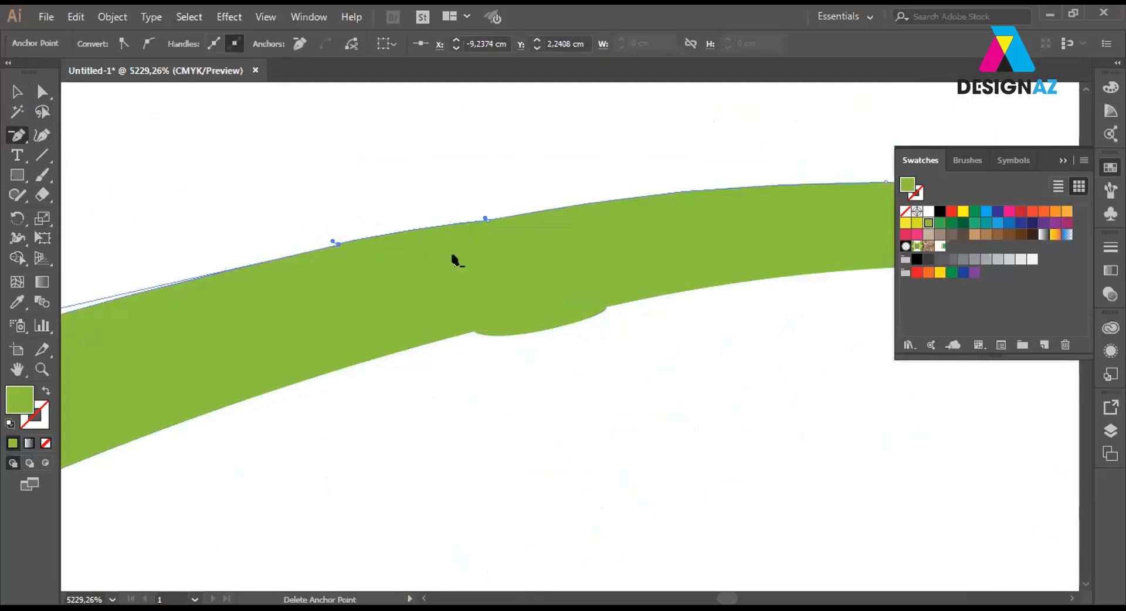
mouse_move(455, 292)
left_mouse_down()
mouse_move(490, 360)
mouse_move(784, 359)
mouse_move(565, 292)
left_mouse_up()
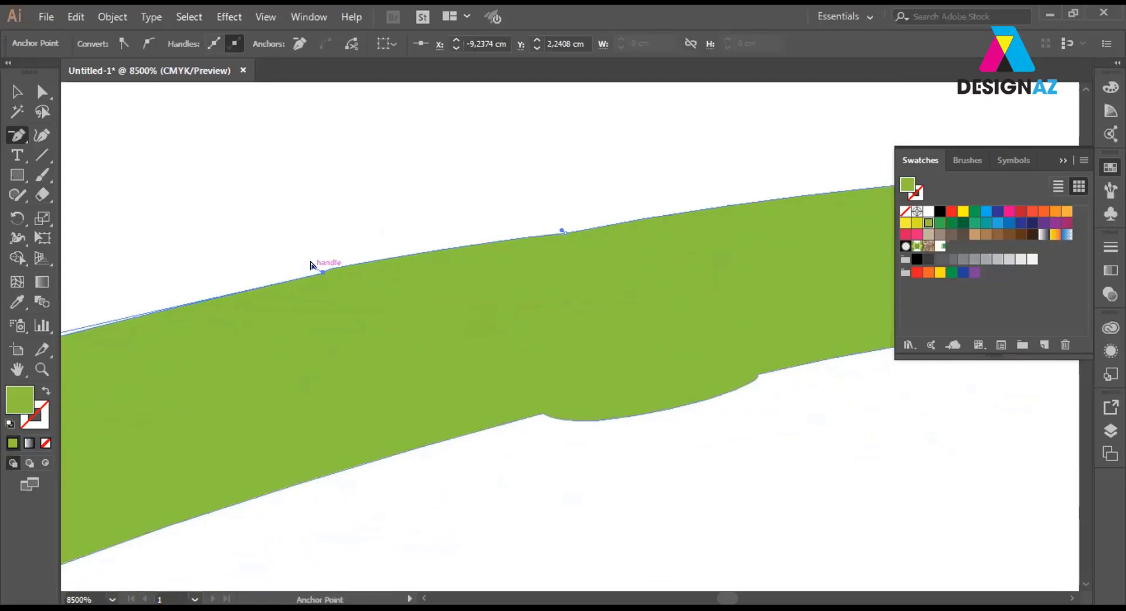
Adjust the direction handles of the loop-edge anchors into a smooth curve.
left_click_drag(359, 289, 323, 271)
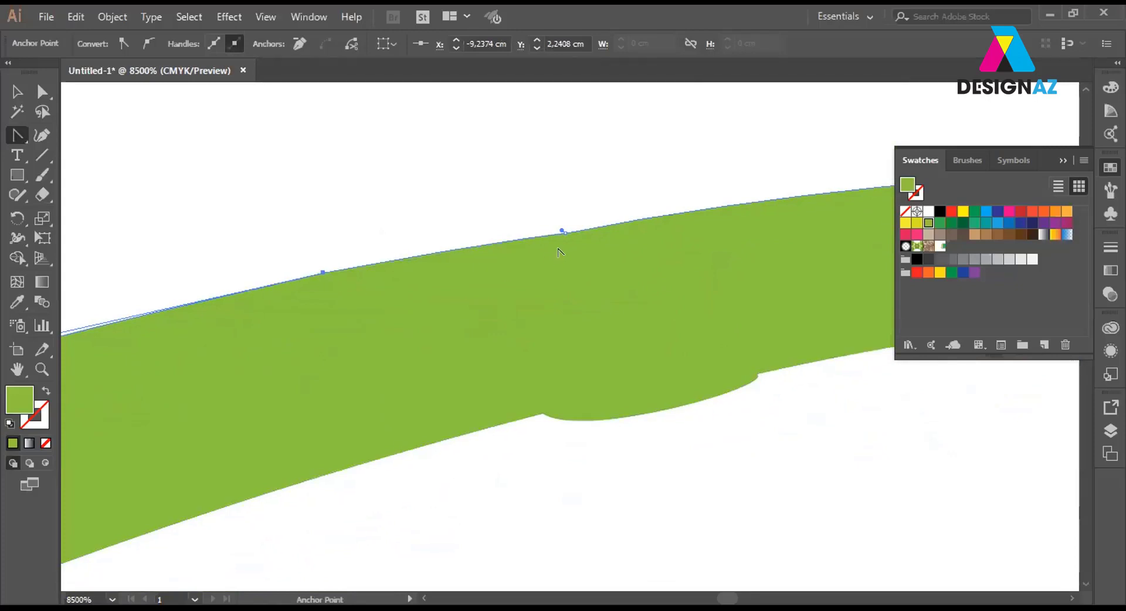
mouse_move(560, 231)
left_mouse_down()
mouse_move(774, 188)
mouse_move(679, 113)
left_mouse_up()
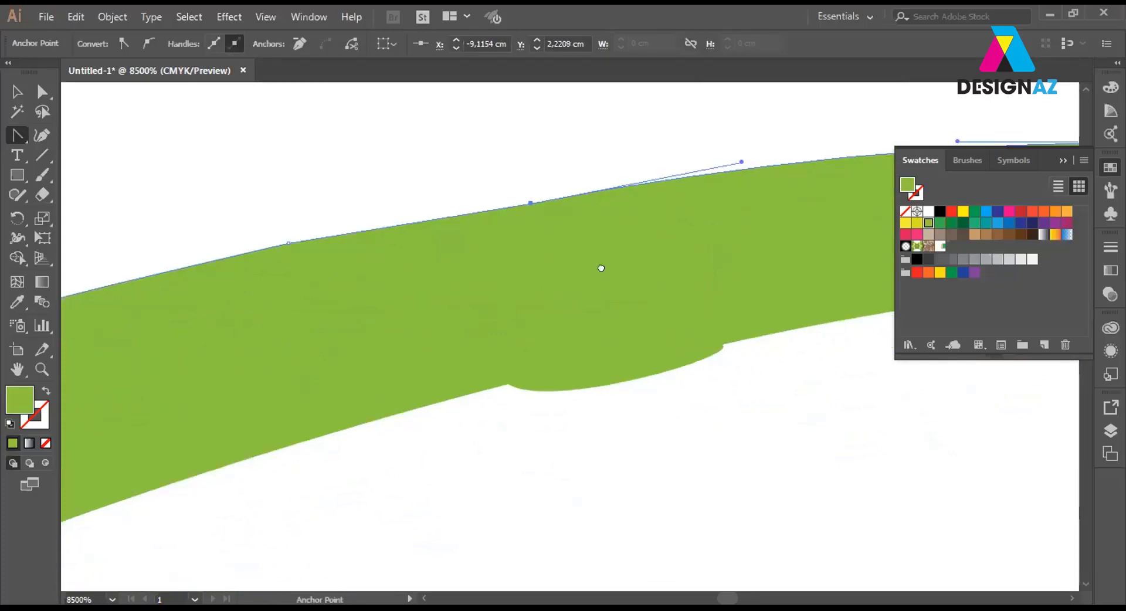
left_click(42, 93)
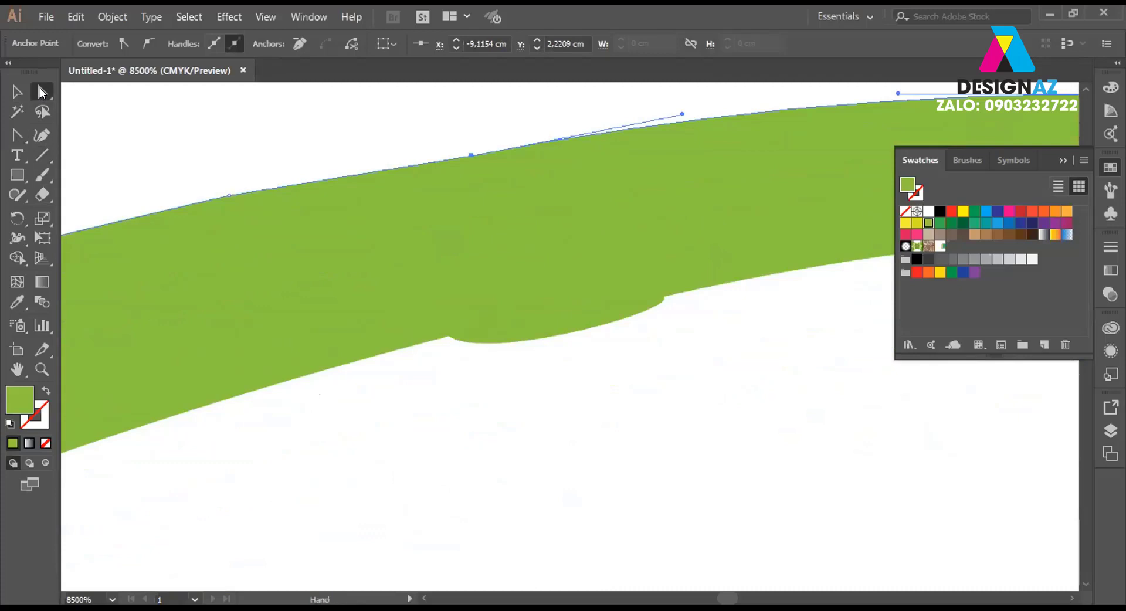
left_click(665, 298)
key("alt")
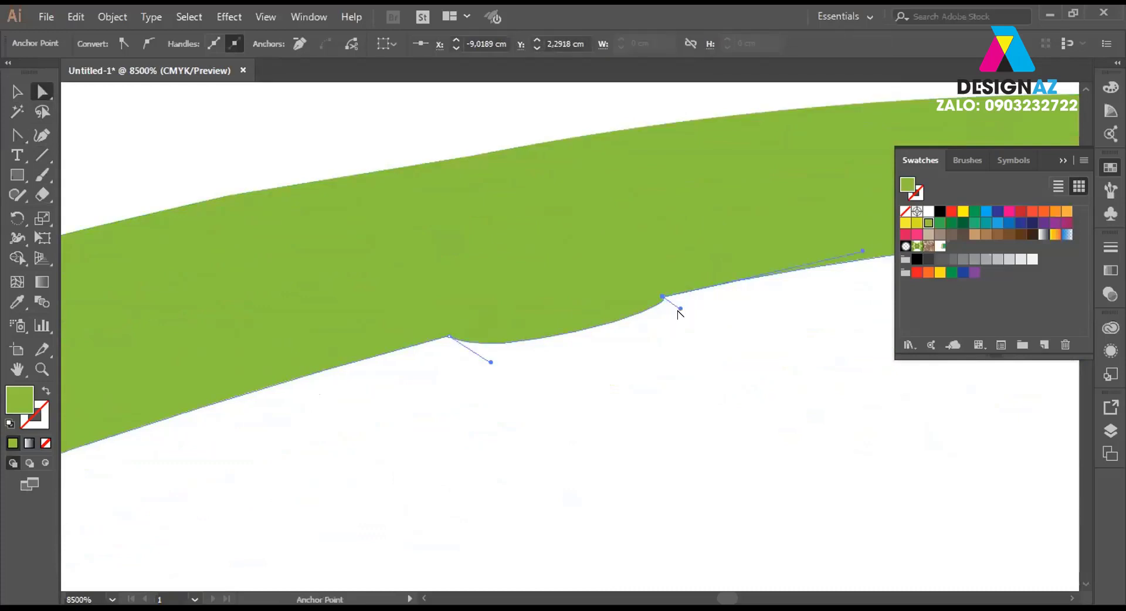
left_click_drag(680, 308, 663, 296)
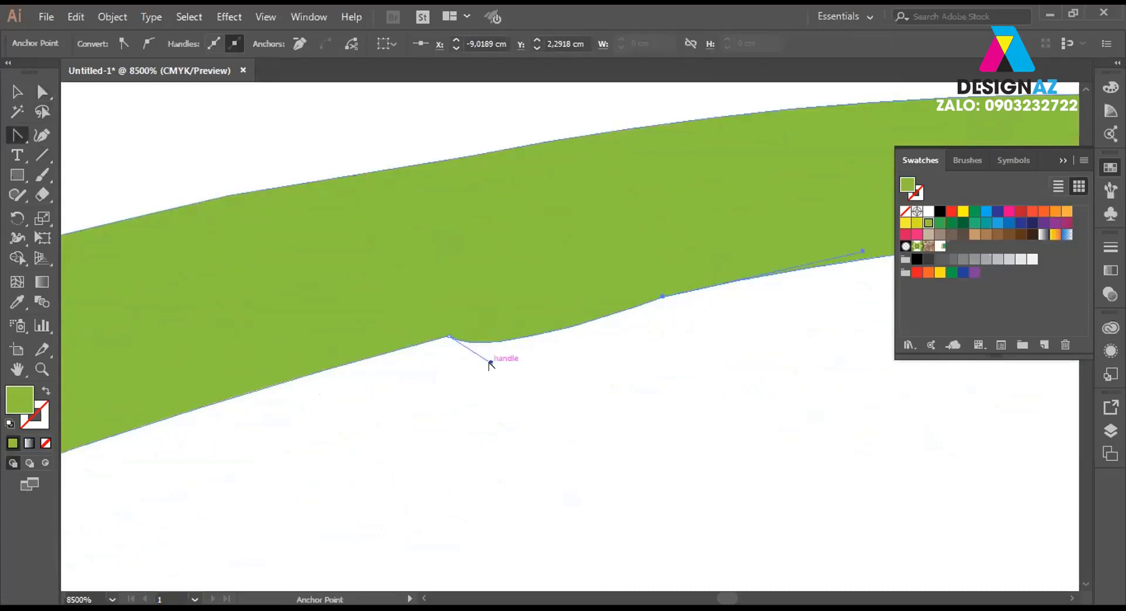
left_click_drag(491, 362, 467, 367)
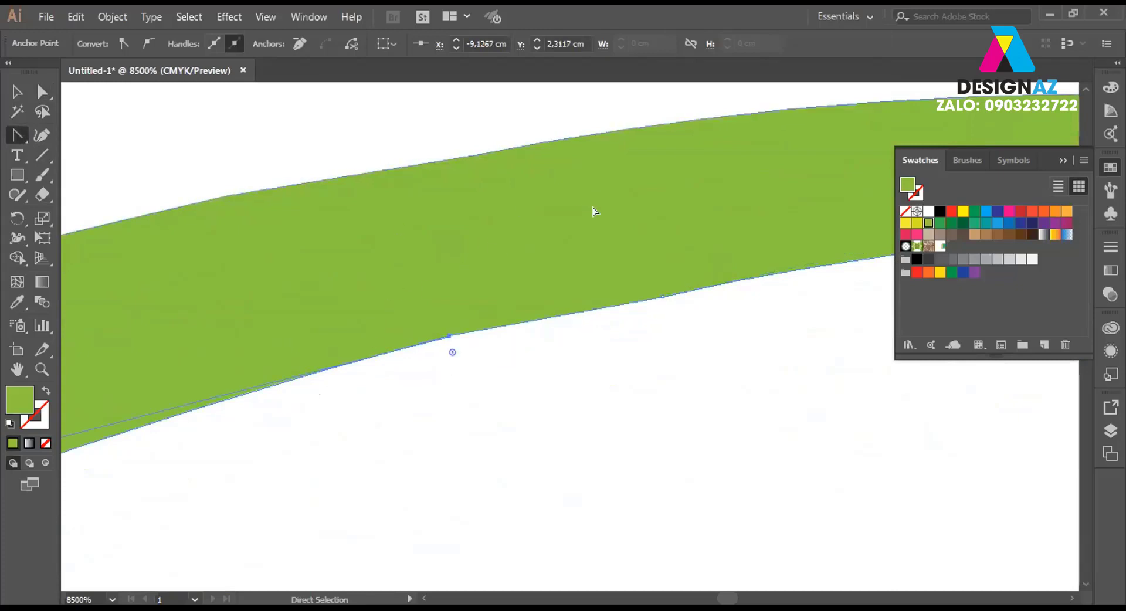
scroll(594, 209, "down", 3)
Delete the peak anchors of the remaining notch on the C's loop.
scroll(611, 246, "down", 3)
scroll(628, 297, "down", 3)
scroll(635, 440, "down", 2)
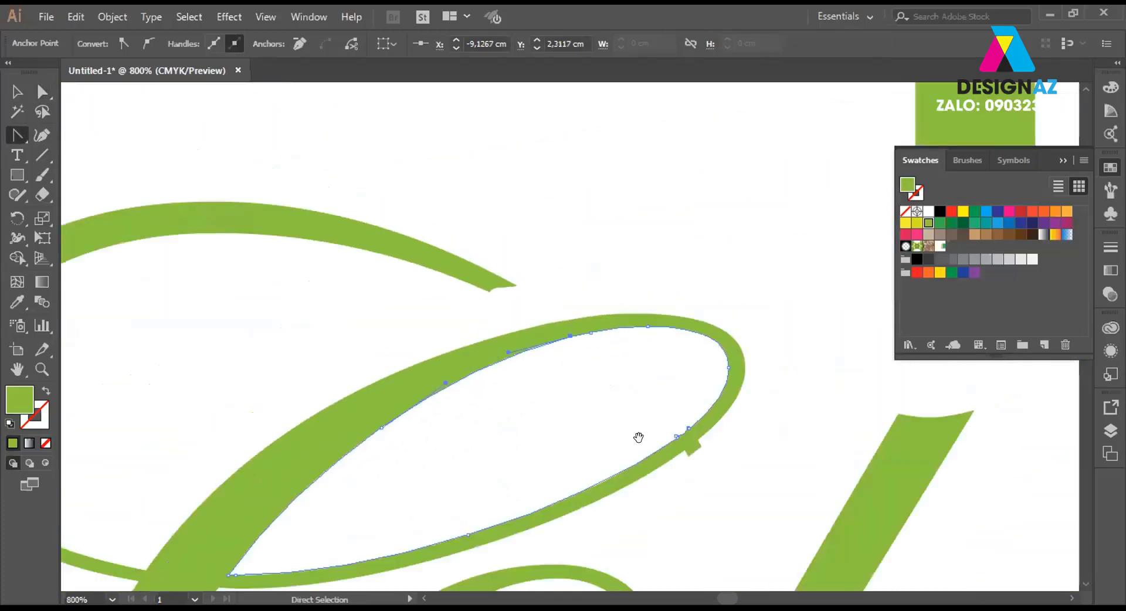
scroll(568, 352, "down", 2)
key("z")
left_click_drag(581, 333, 638, 407)
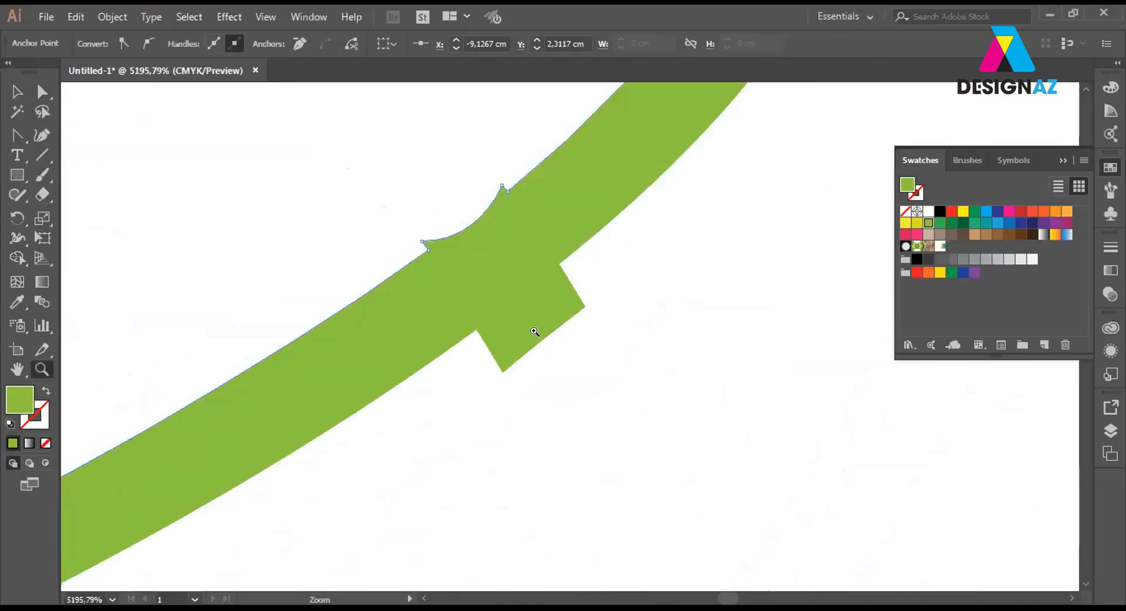
left_click_drag(404, 160, 552, 289)
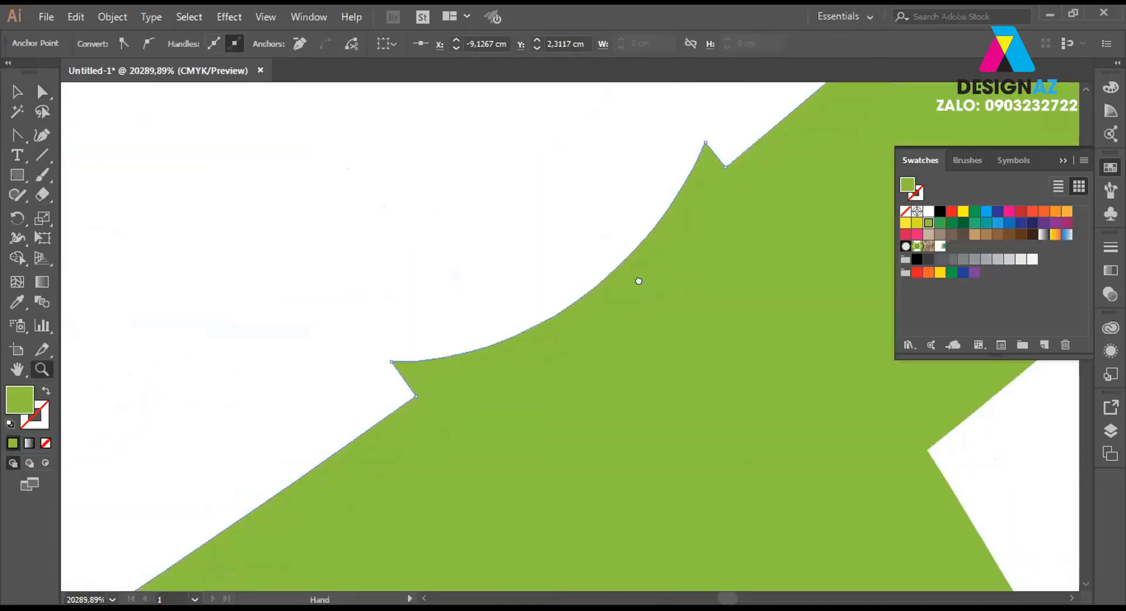
key("minus")
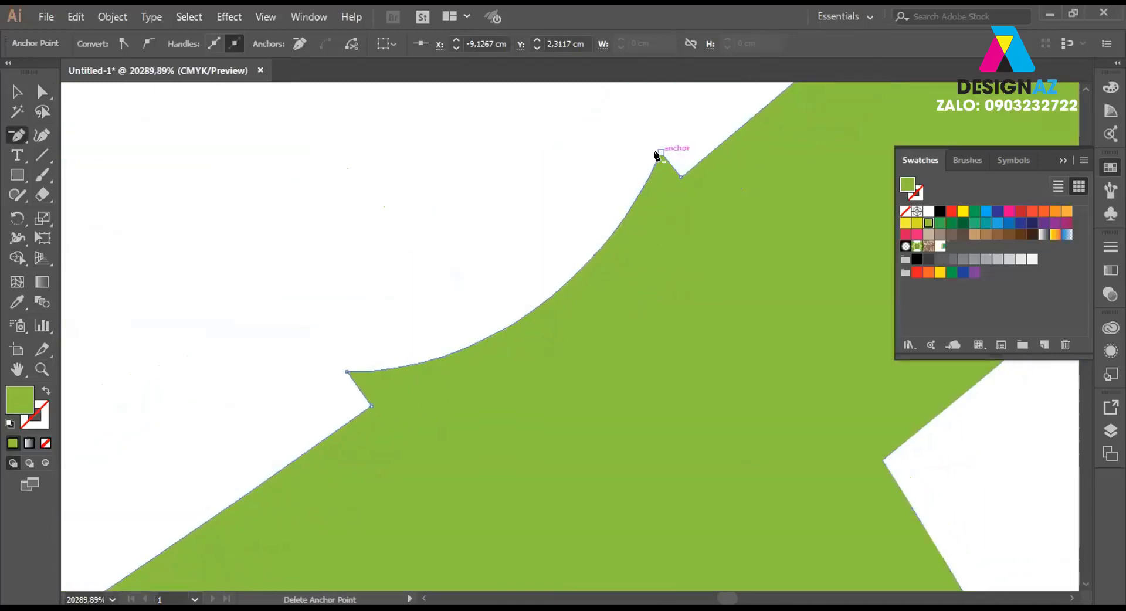
left_click(660, 153)
left_click(346, 371)
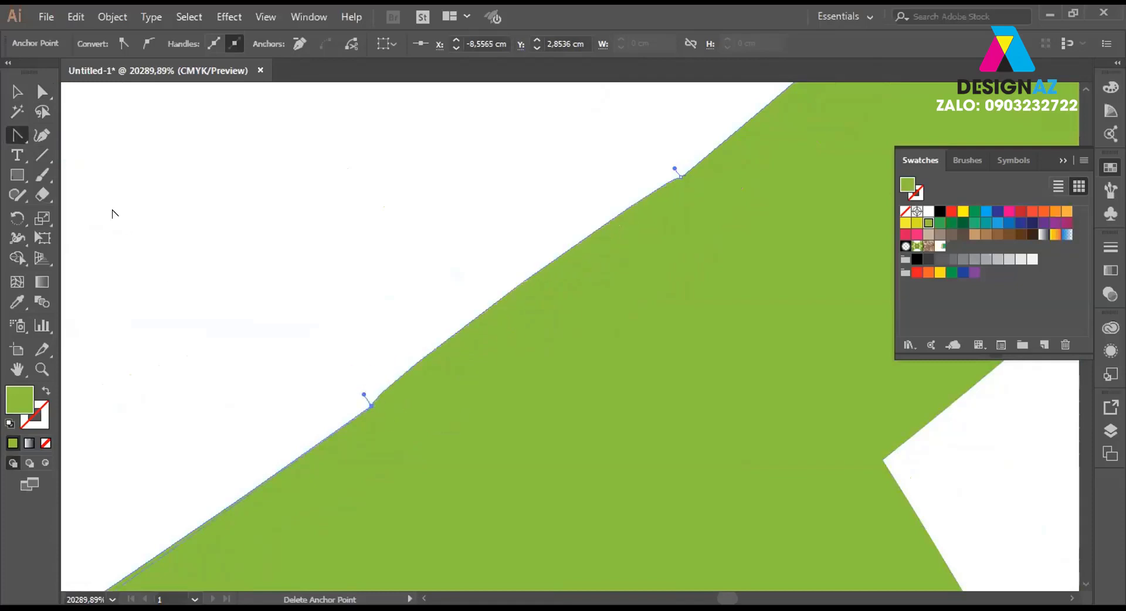
Retract the lower and upper anchor handles to straighten the loop edge.
left_click_drag(21, 135, 128, 200)
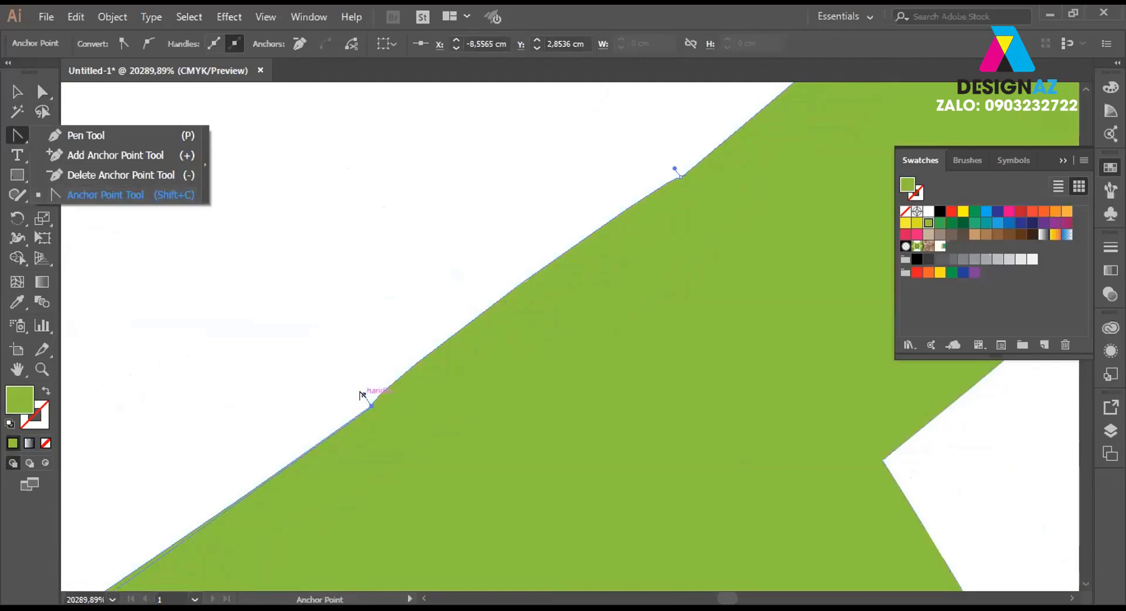
left_click(362, 394)
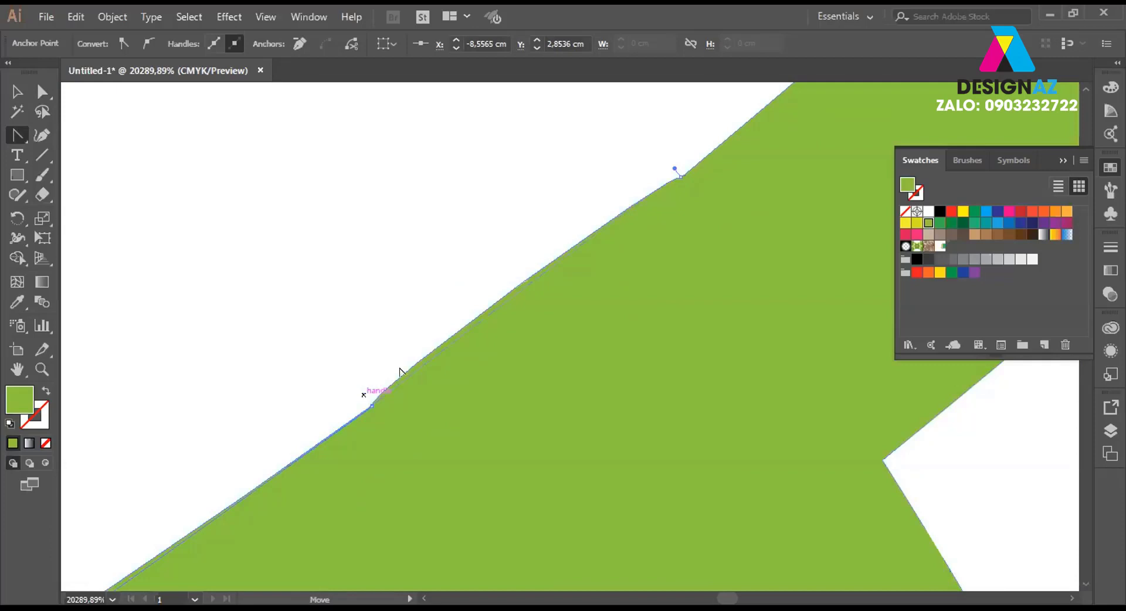
left_click_drag(363, 396, 372, 405)
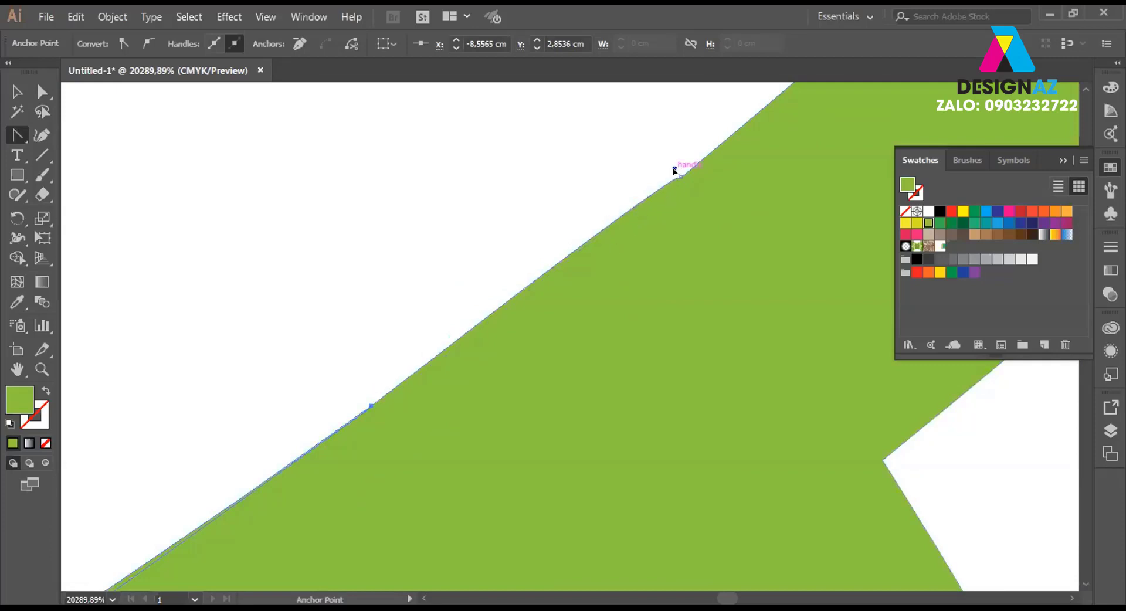
left_click_drag(674, 170, 679, 176)
scroll(690, 293, "down", 1)
scroll(689, 305, "down", 1)
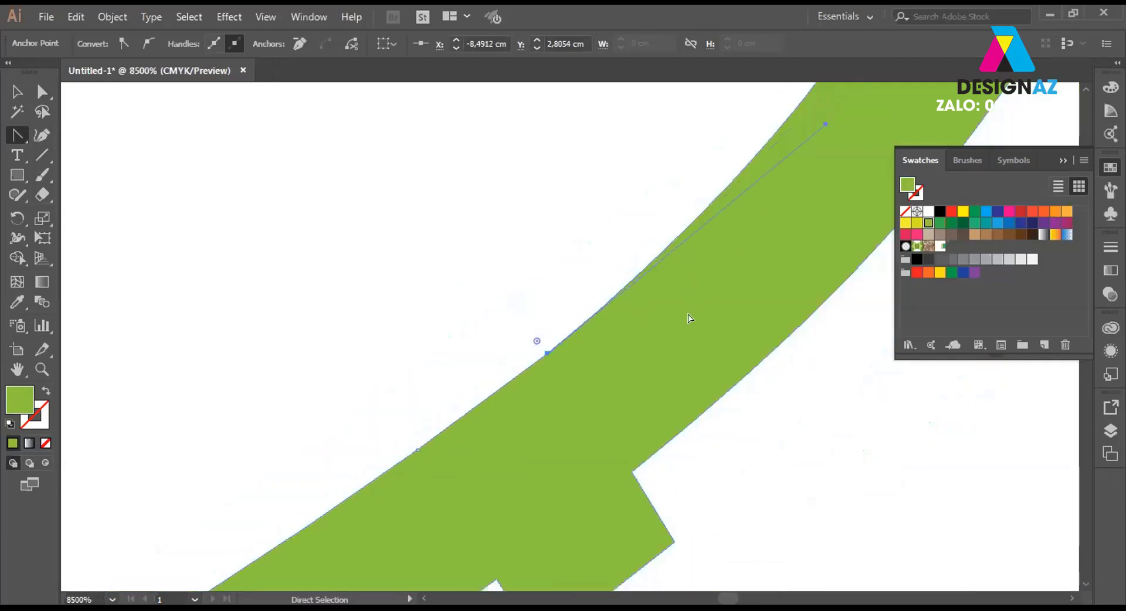
scroll(674, 317, "down", 1)
scroll(646, 330, "down", 1)
scroll(646, 330, "down", 2)
Remove the notch's corner anchors in the swash stroke and even the curve's handles.
key("z")
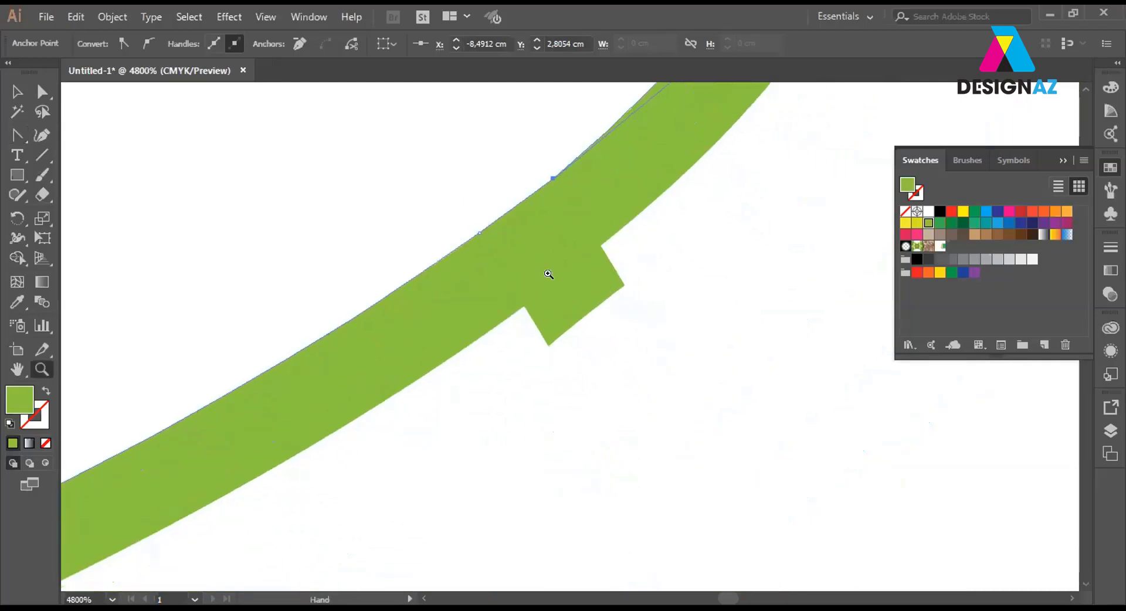
left_click_drag(469, 205, 741, 403)
key("p")
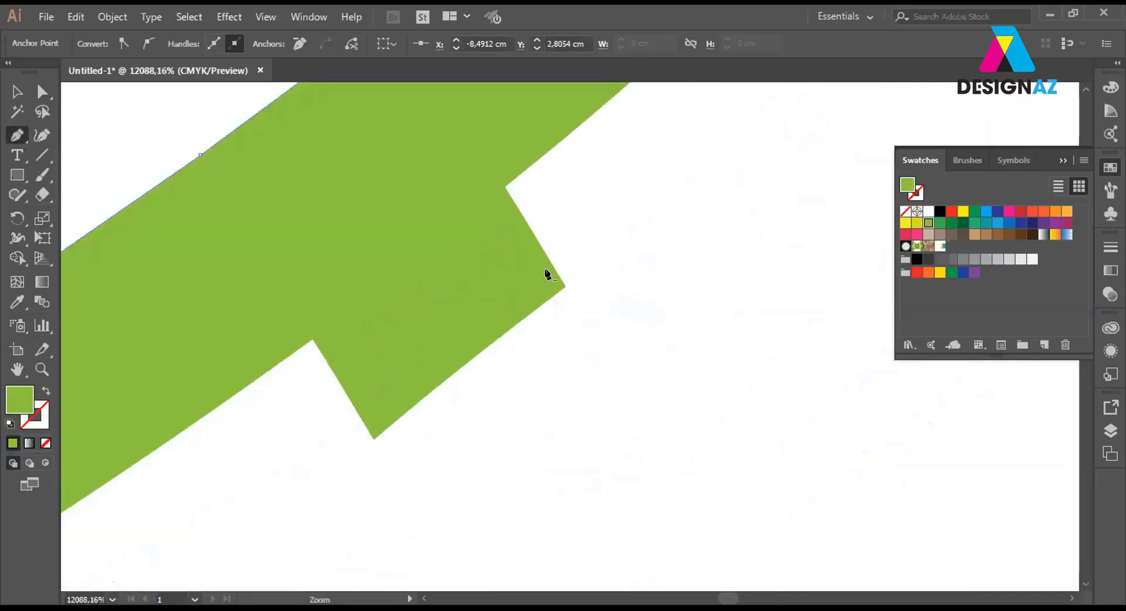
left_click(563, 287)
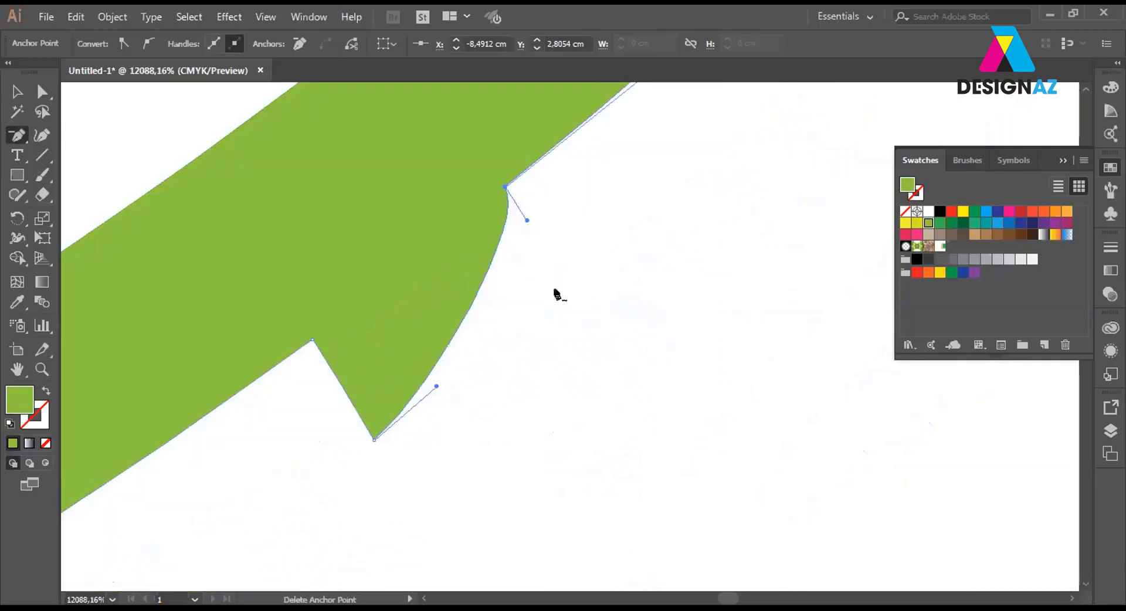
left_click(374, 439)
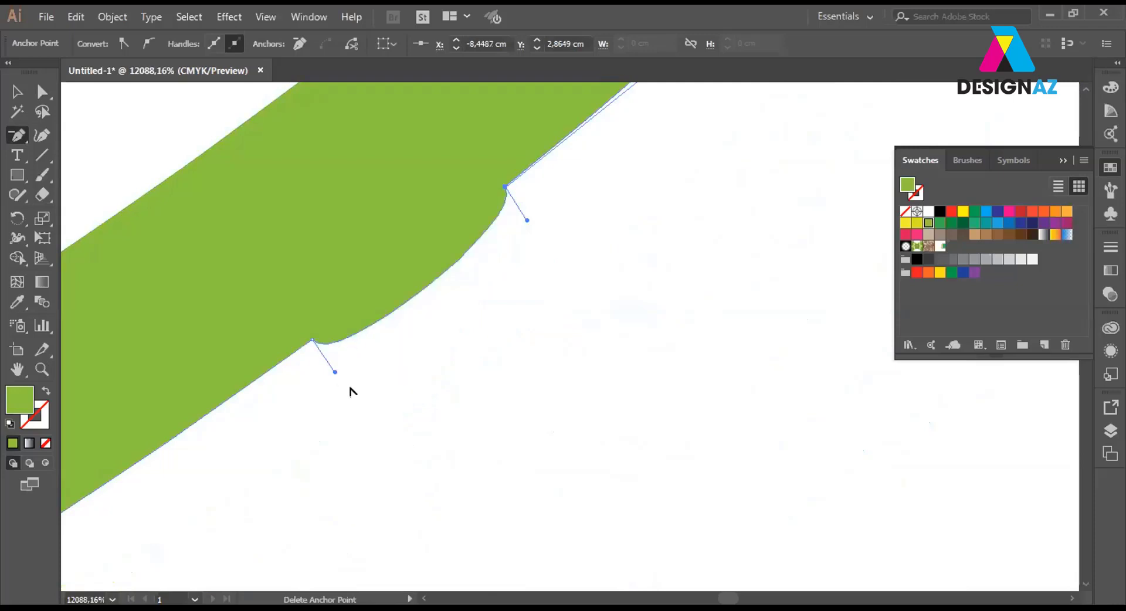
left_click(334, 371, "alt")
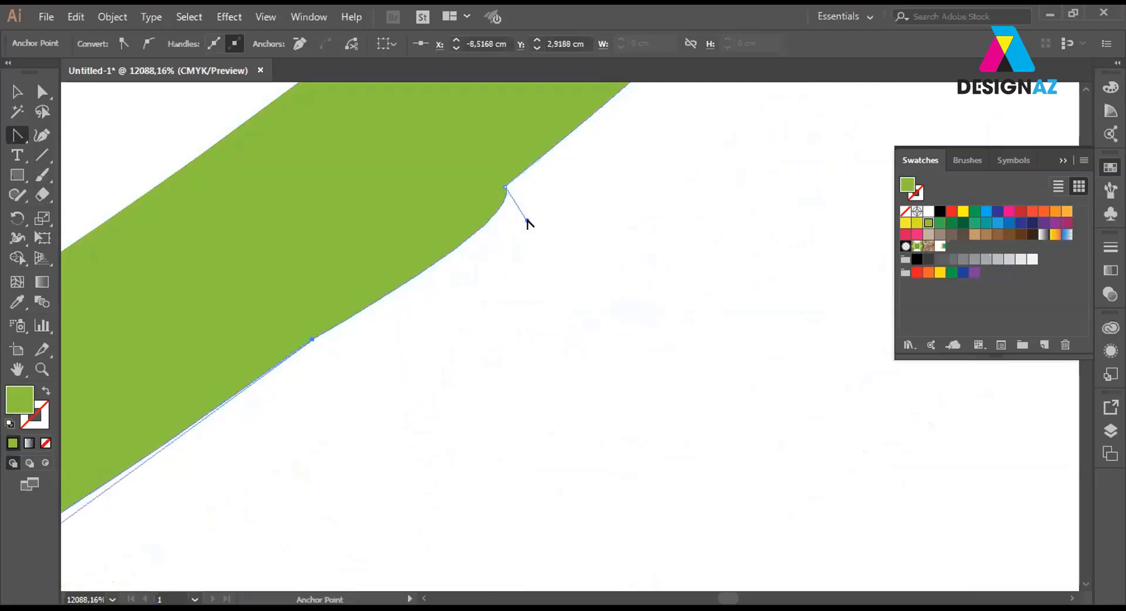
left_click_drag(526, 221, 506, 187)
scroll(498, 366, "down", 1)
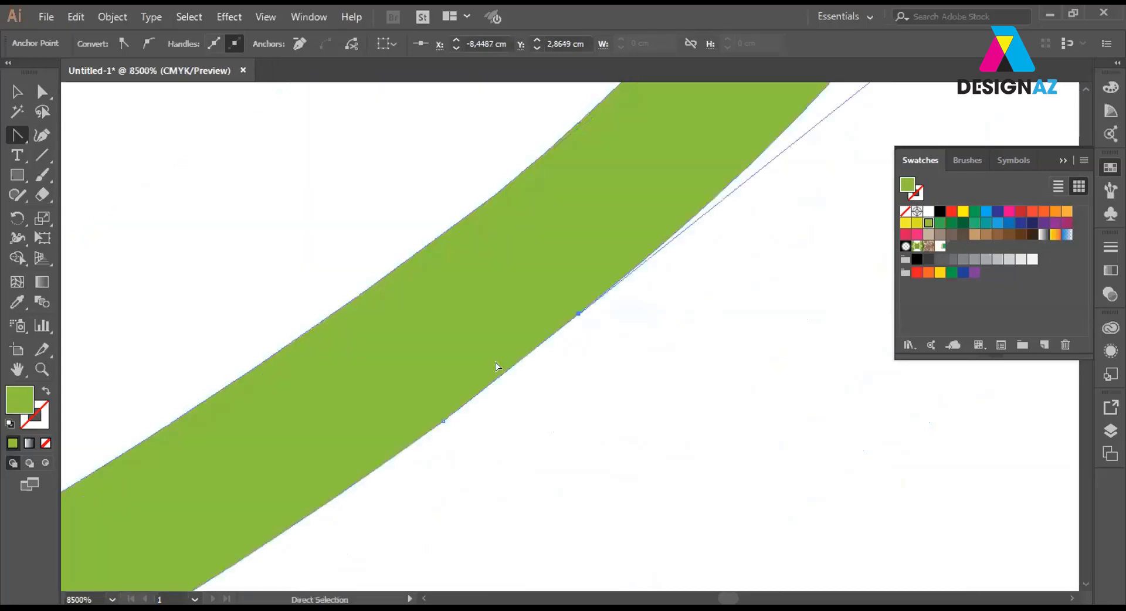
scroll(496, 366, "down", 1)
scroll(496, 367, "down", 1)
scroll(495, 368, "down", 2)
scroll(496, 370, "down", 2)
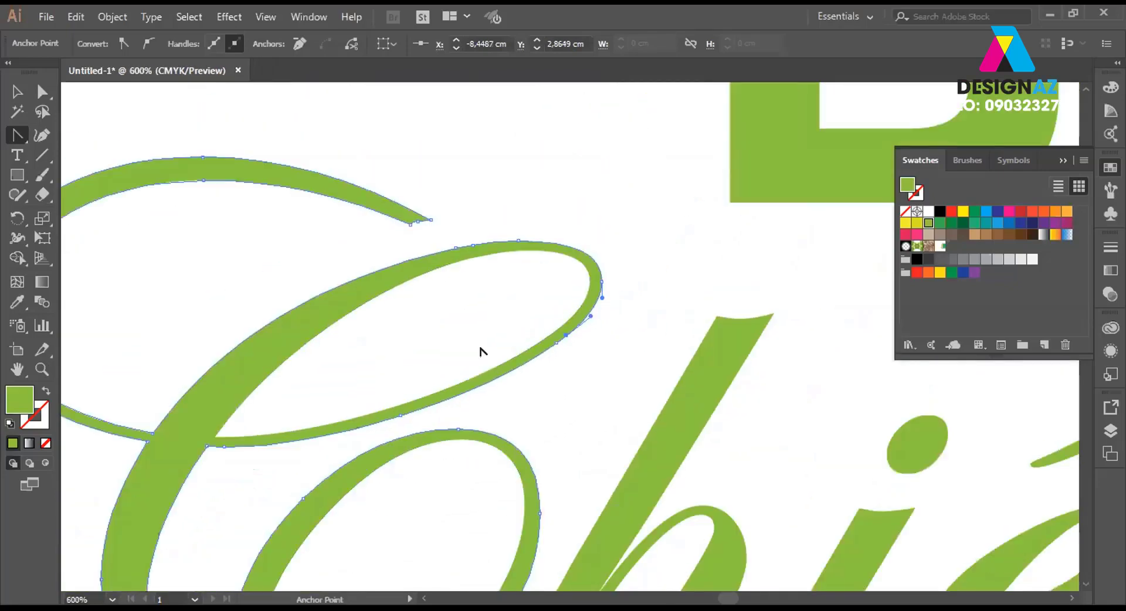
Delete the extra anchor at the stroke tip and retract its long handle.
key("z")
left_click_drag(366, 188, 532, 280)
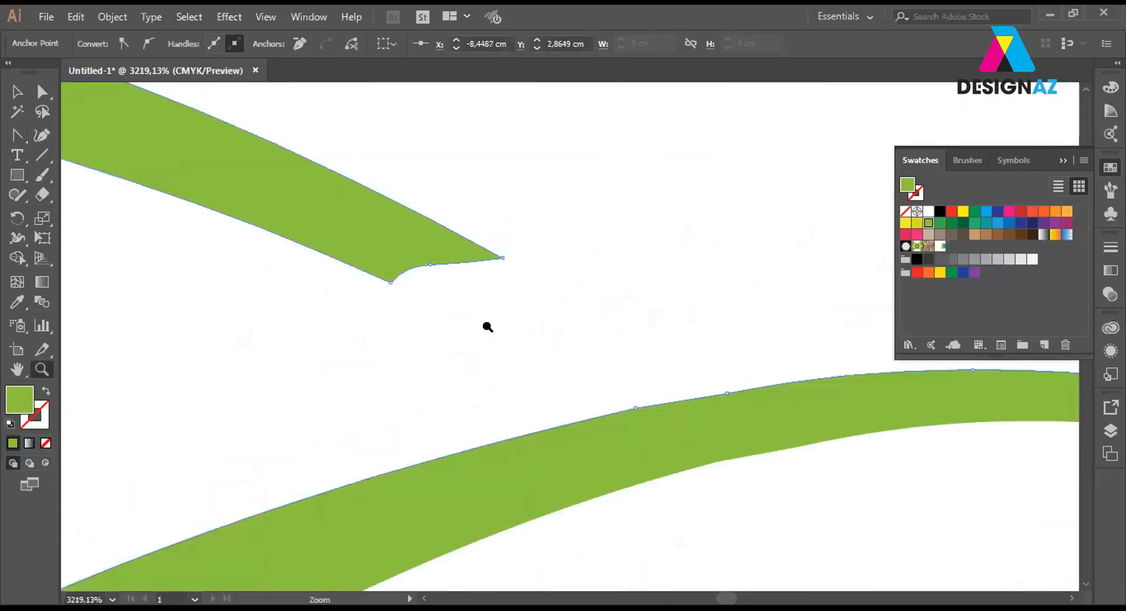
key("p")
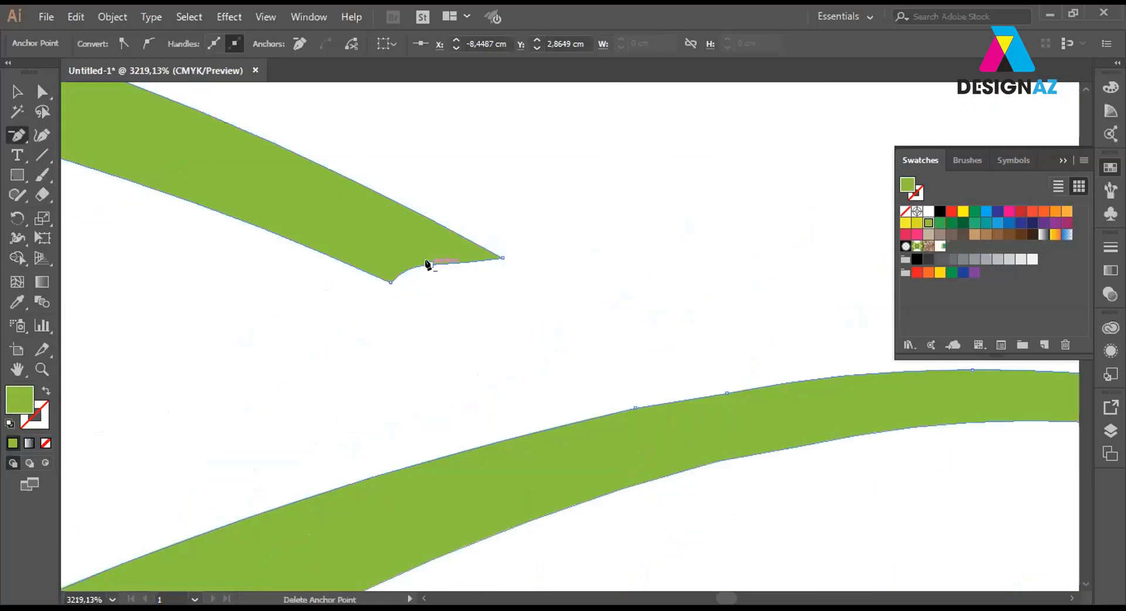
left_click(430, 264)
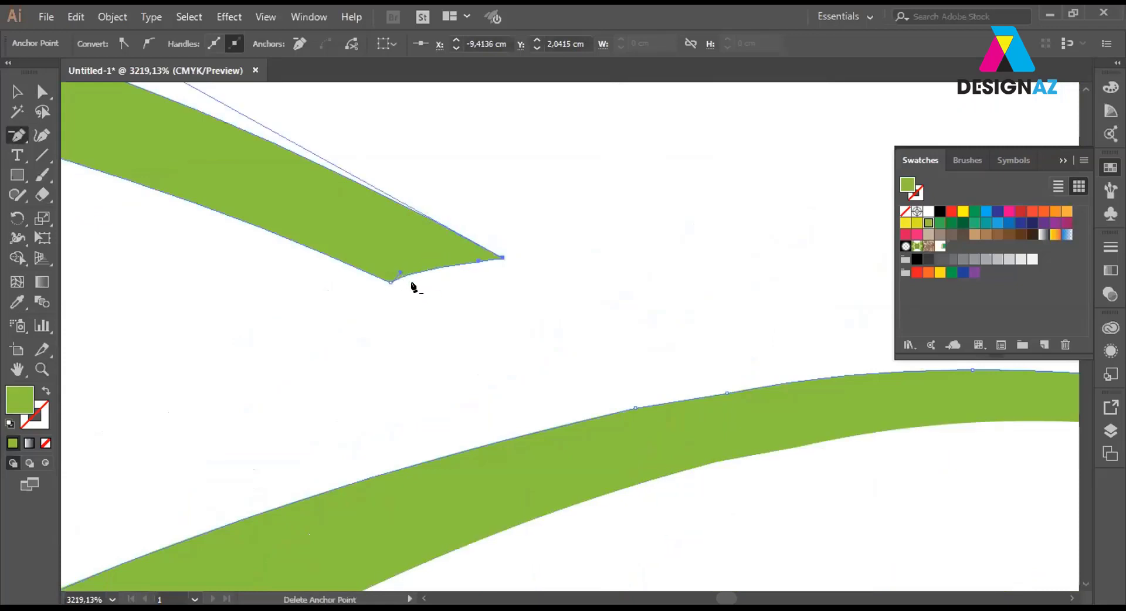
left_click(478, 261)
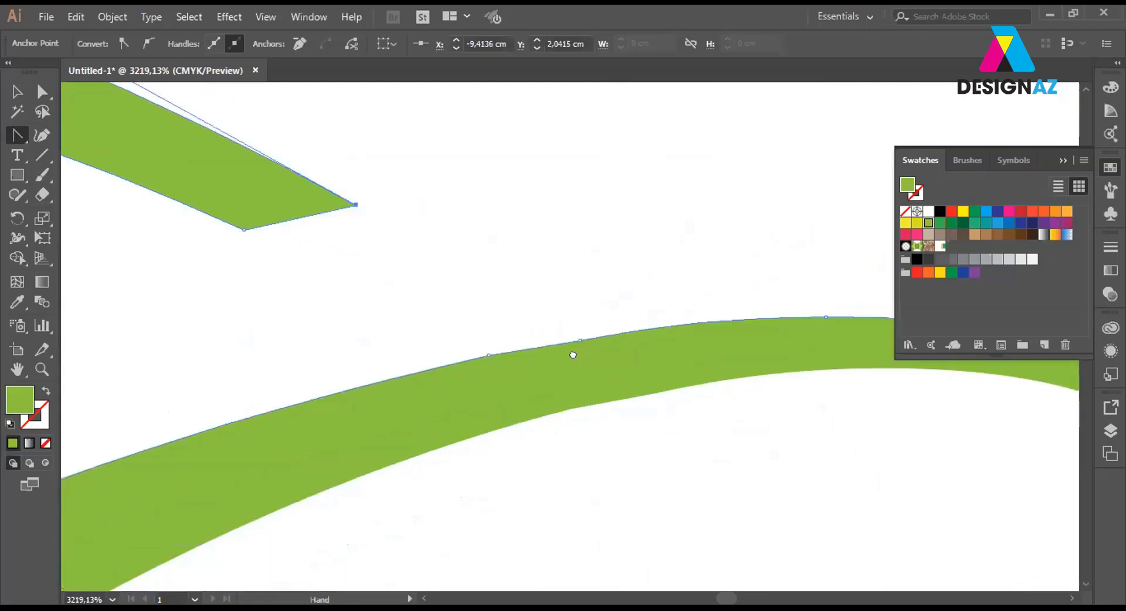
left_click_drag(727, 418, 547, 349)
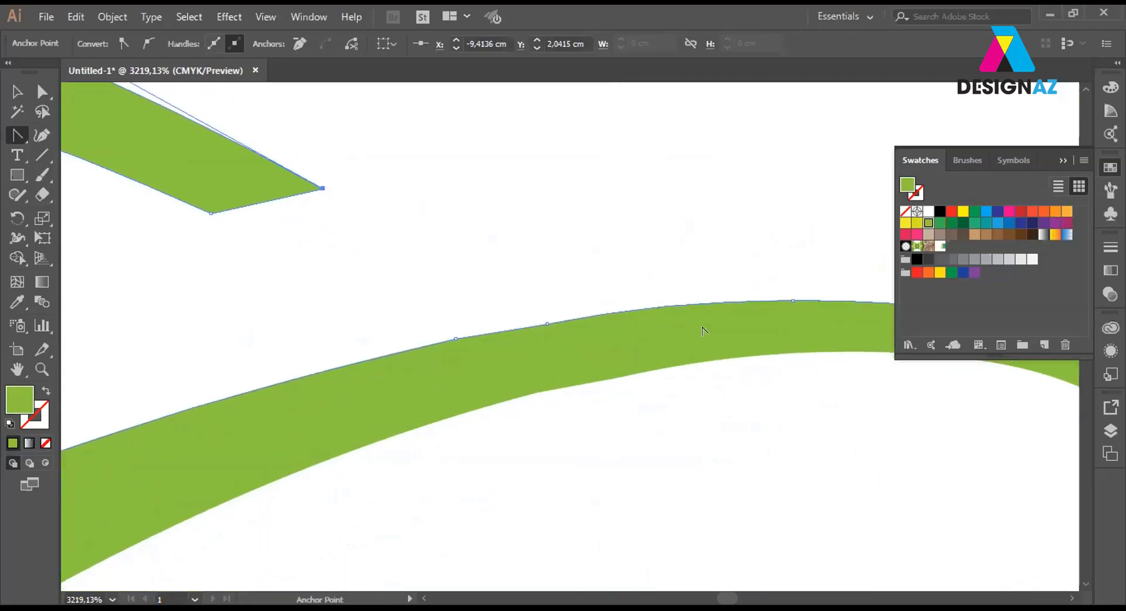
scroll(645, 351, "up", 1)
scroll(536, 251, "down", 1)
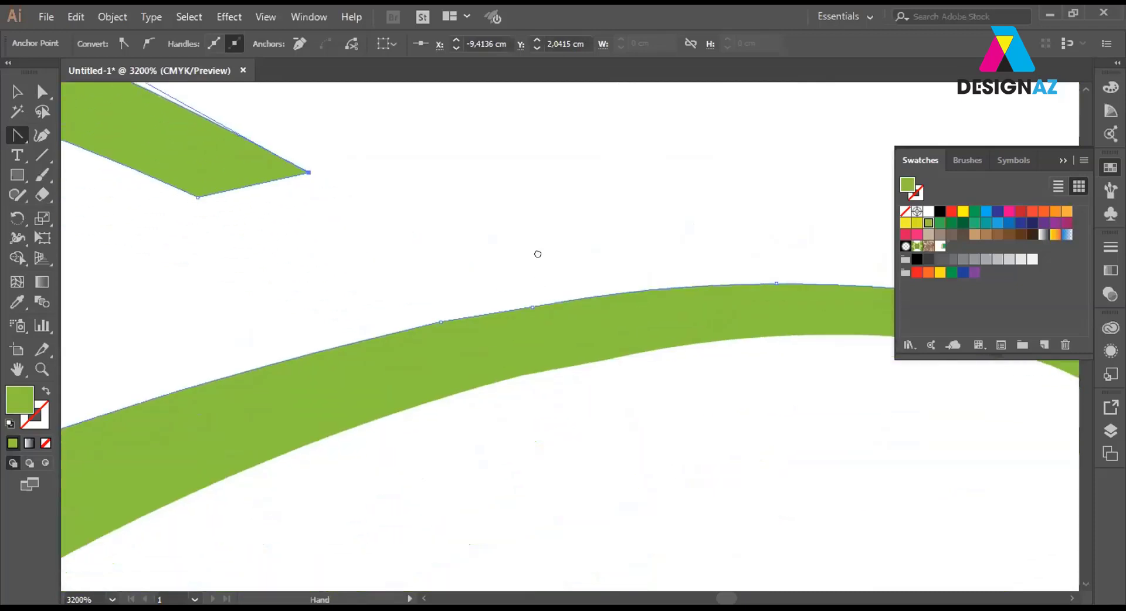
Smooth the upper and lower edges of the green C swash stroke with the Smooth tool.
left_click(17, 195)
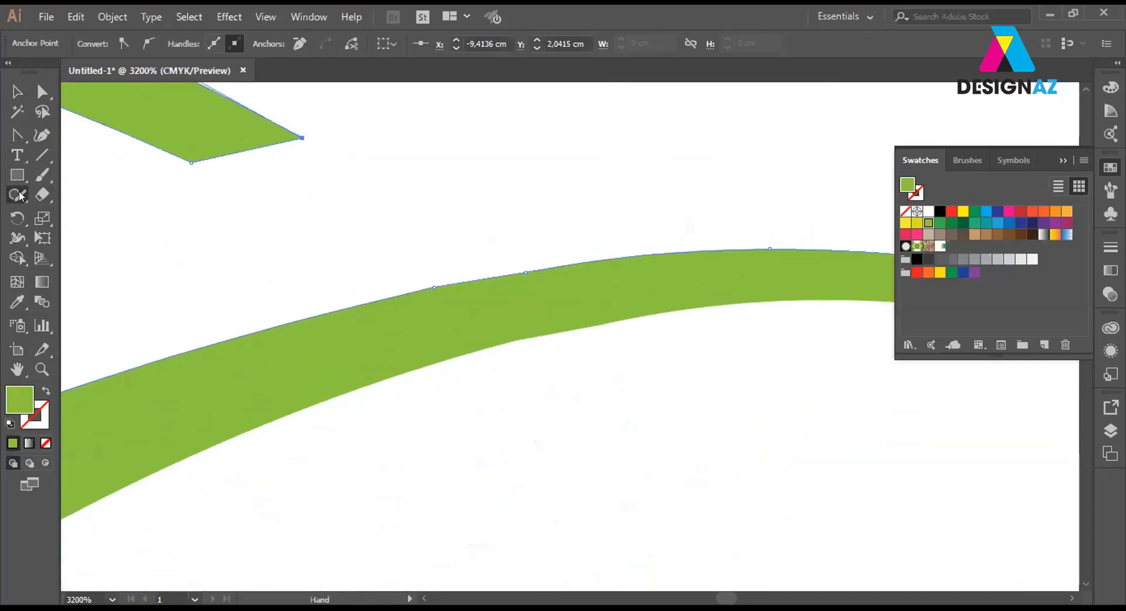
left_click(329, 277)
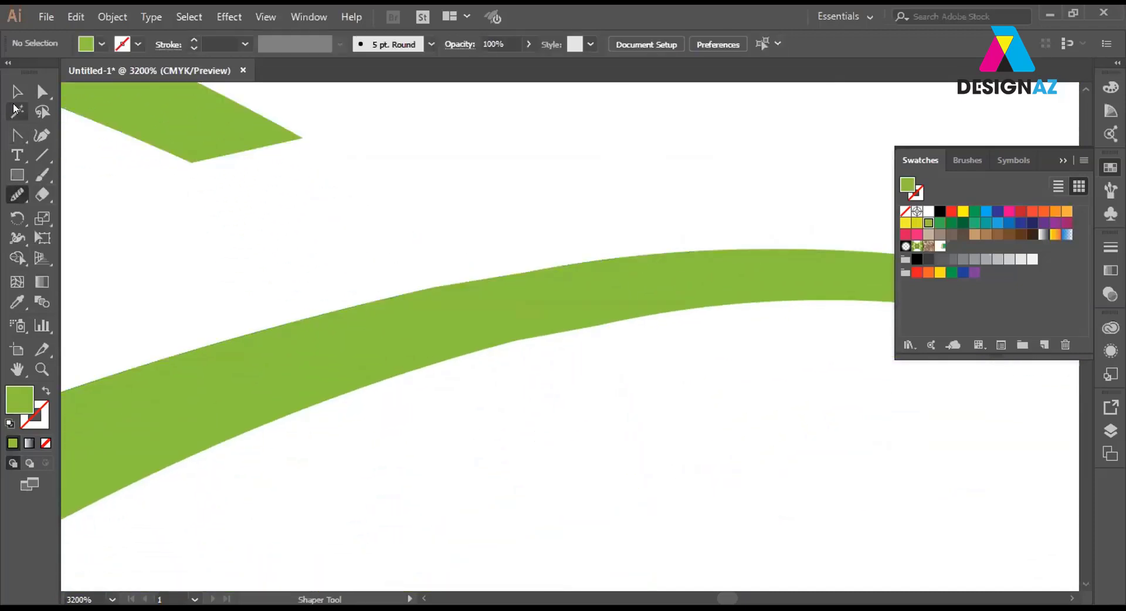
left_click(17, 91)
left_click(541, 309)
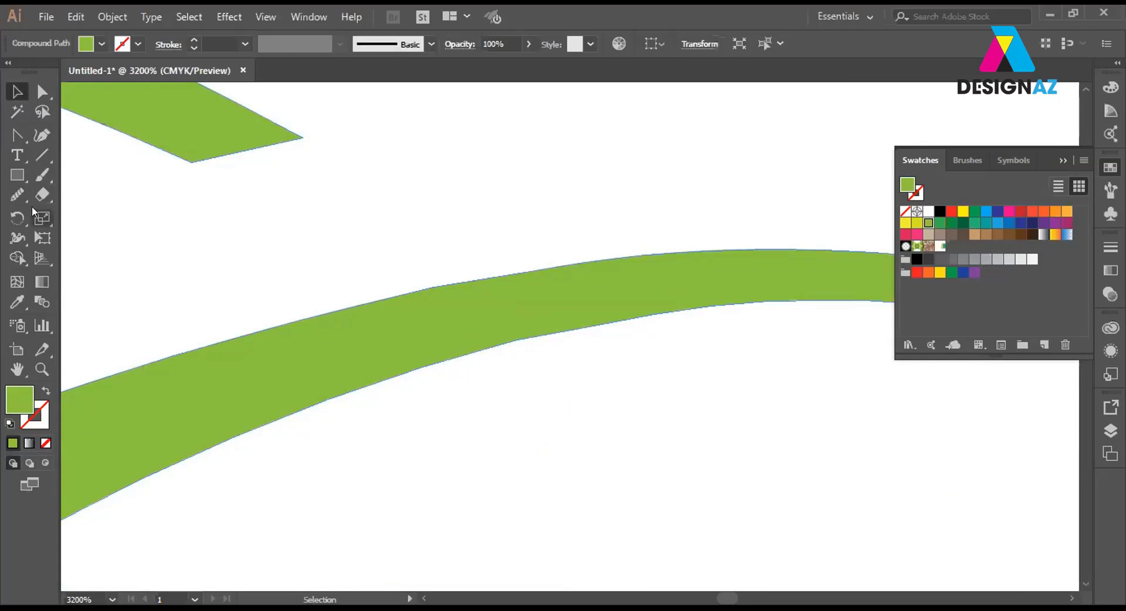
left_click(17, 194)
left_click_drag(419, 304, 785, 255)
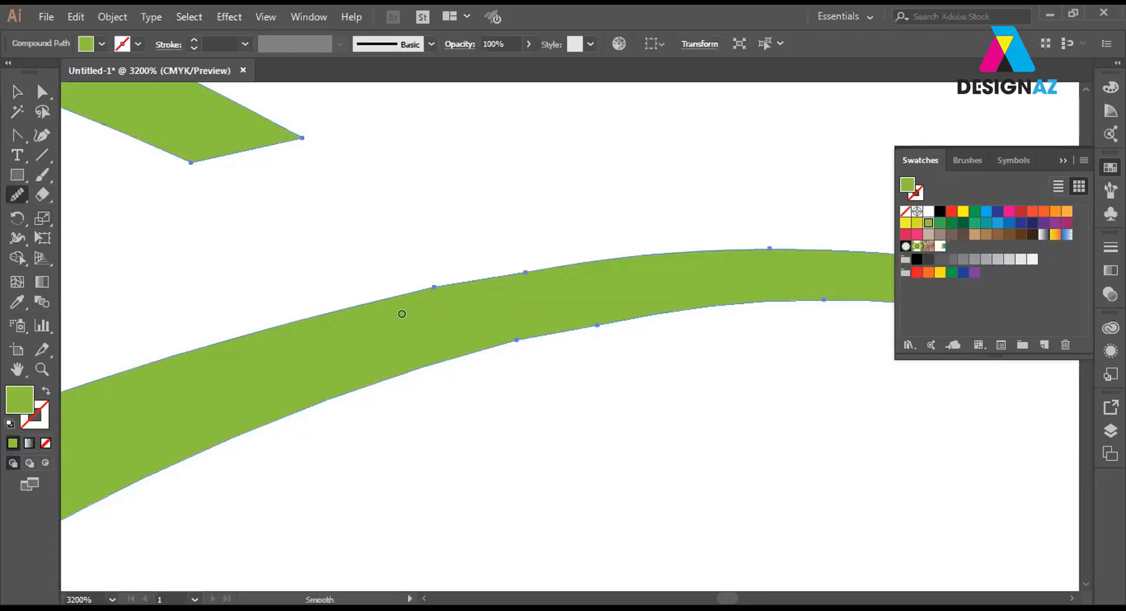
left_click_drag(402, 314, 495, 277)
left_click_drag(705, 255, 709, 253)
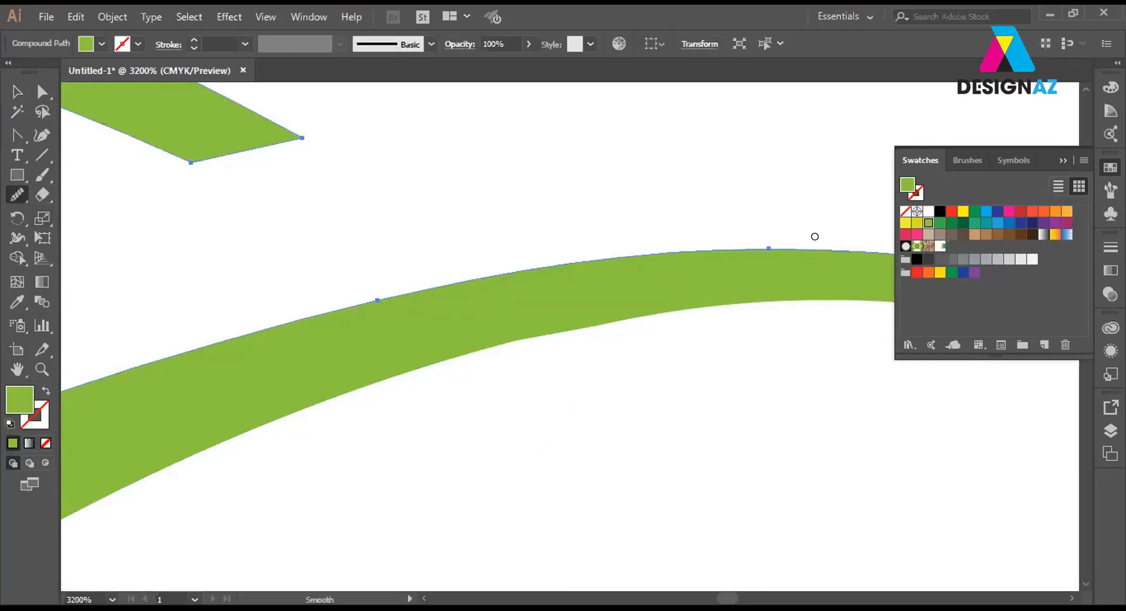
left_click(17, 91)
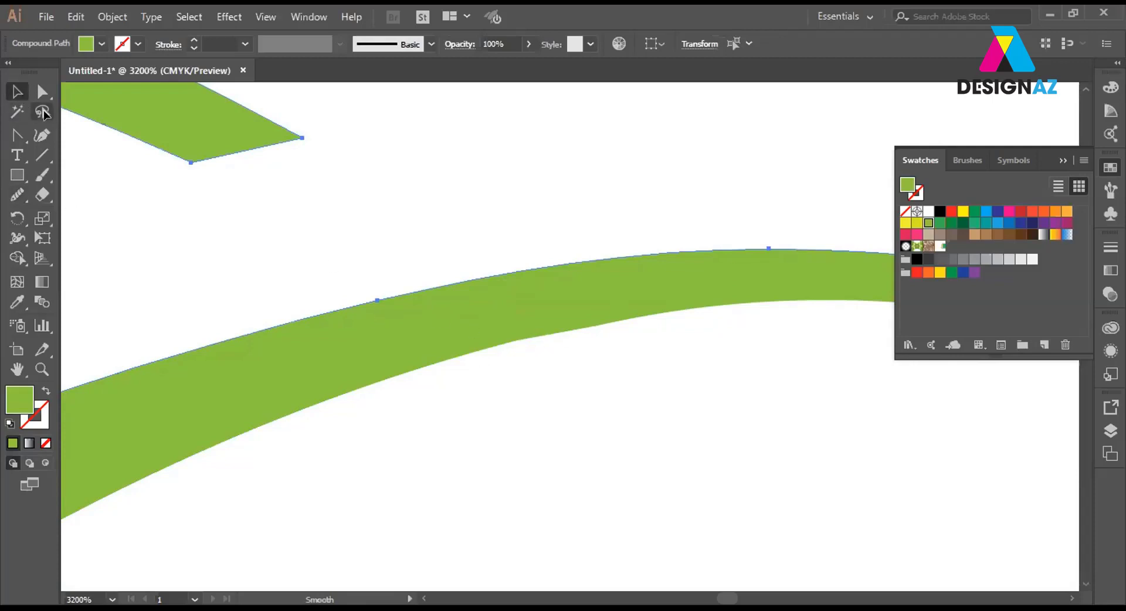
left_click(17, 194)
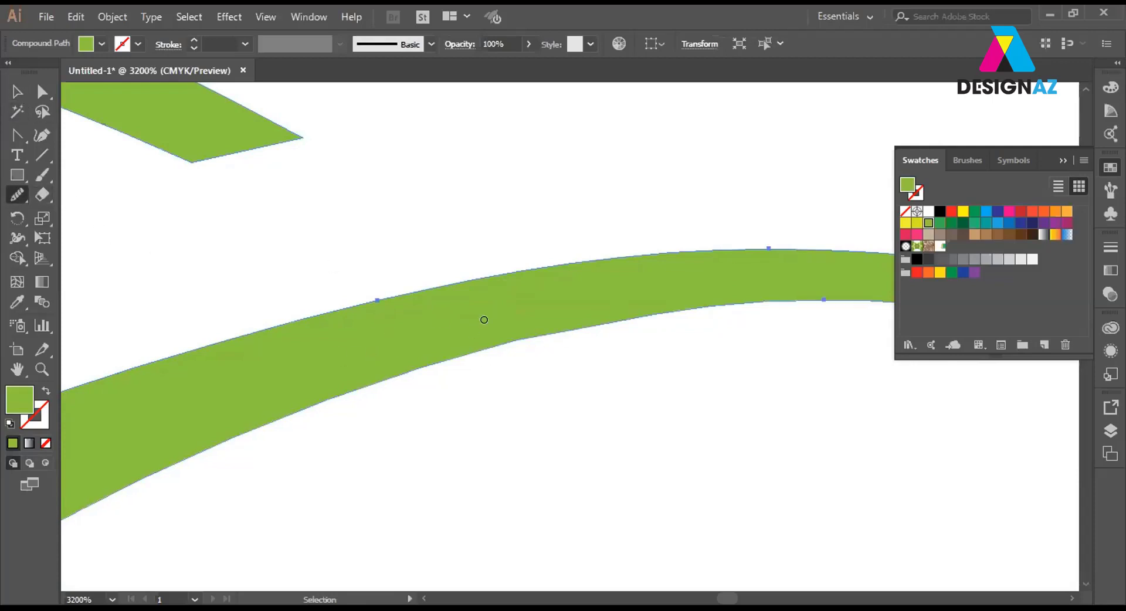
left_click_drag(480, 354, 838, 299)
left_click_drag(500, 346, 829, 299)
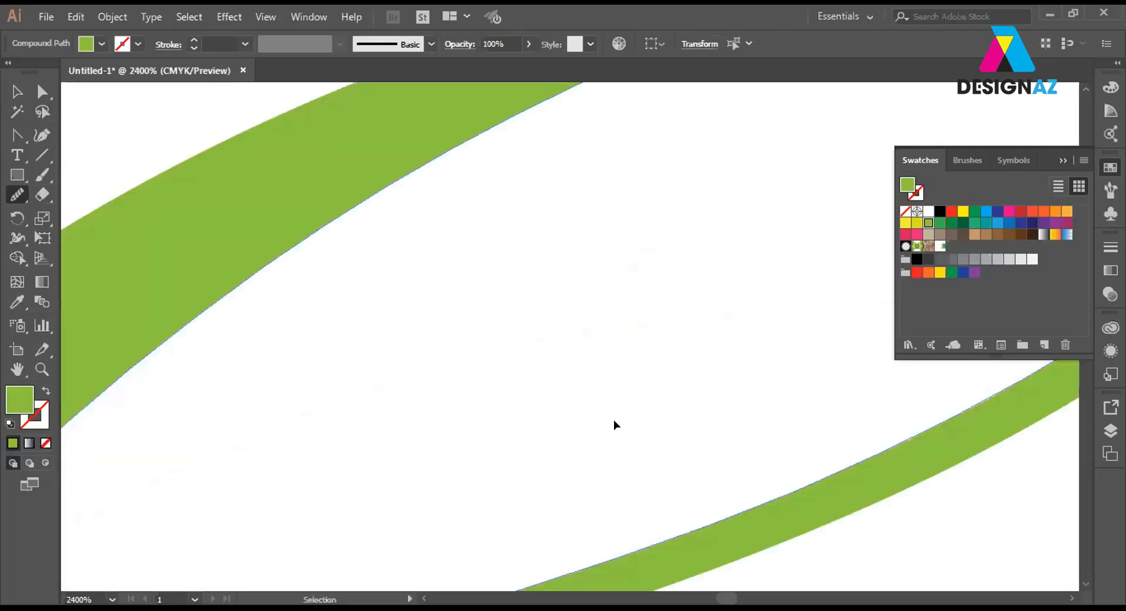
Zoom in on the swash loop's right end and smooth its outer and lower edges.
key("ctrl+minus")
key("ctrl+minus")
key("ctrl+minus")
key("ctrl+minus")
scroll(630, 369, "right", 3)
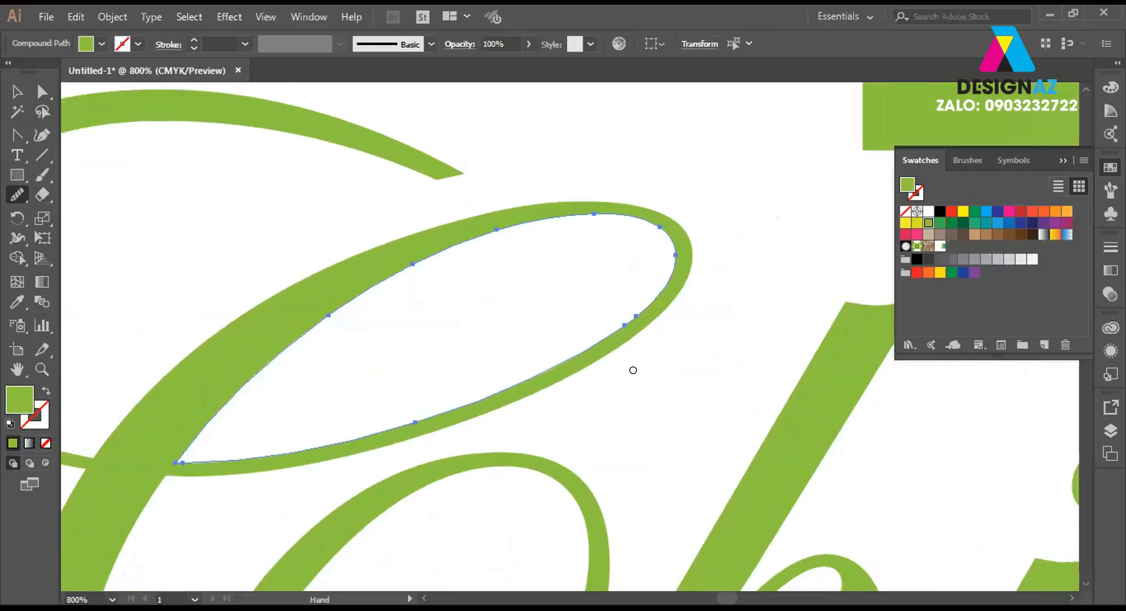
key("ctrl+plus")
scroll(586, 398, "right", 5)
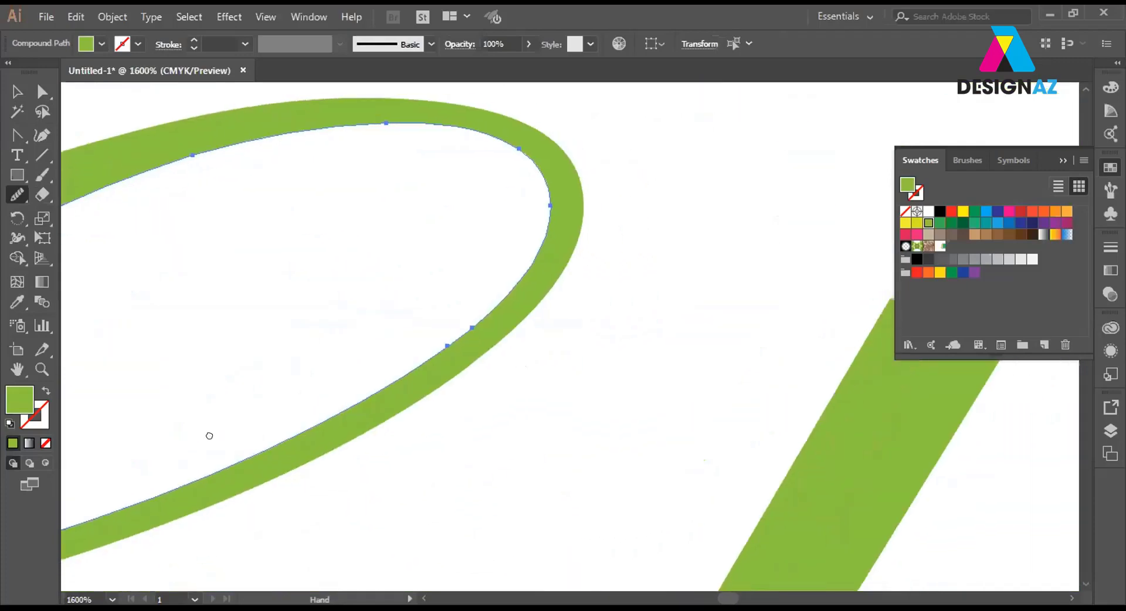
key("ctrl+plus")
mouse_move(590, 422)
left_mouse_down()
mouse_move(125, 455)
mouse_move(367, 381)
mouse_move(493, 362)
mouse_move(552, 315)
left_mouse_up()
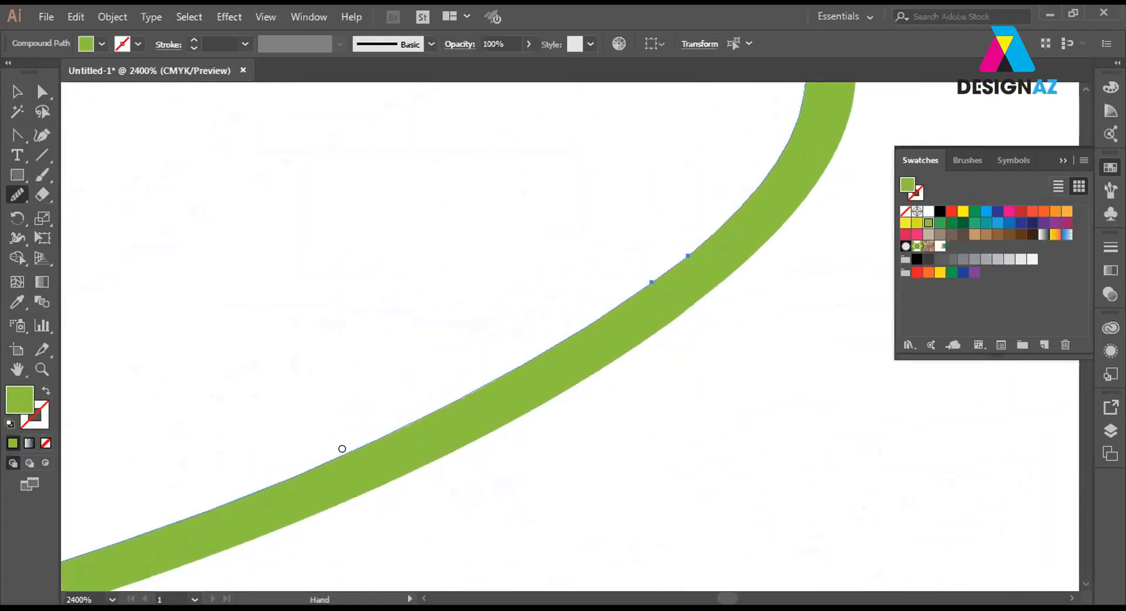
left_click_drag(667, 264, 668, 314)
left_click(17, 91)
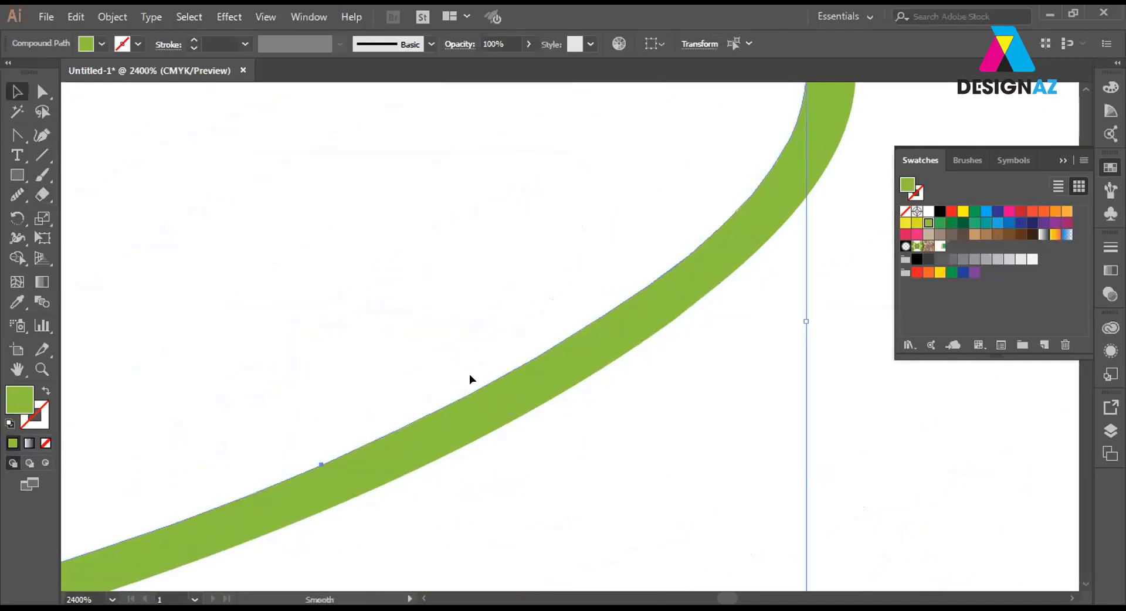
left_click(17, 194)
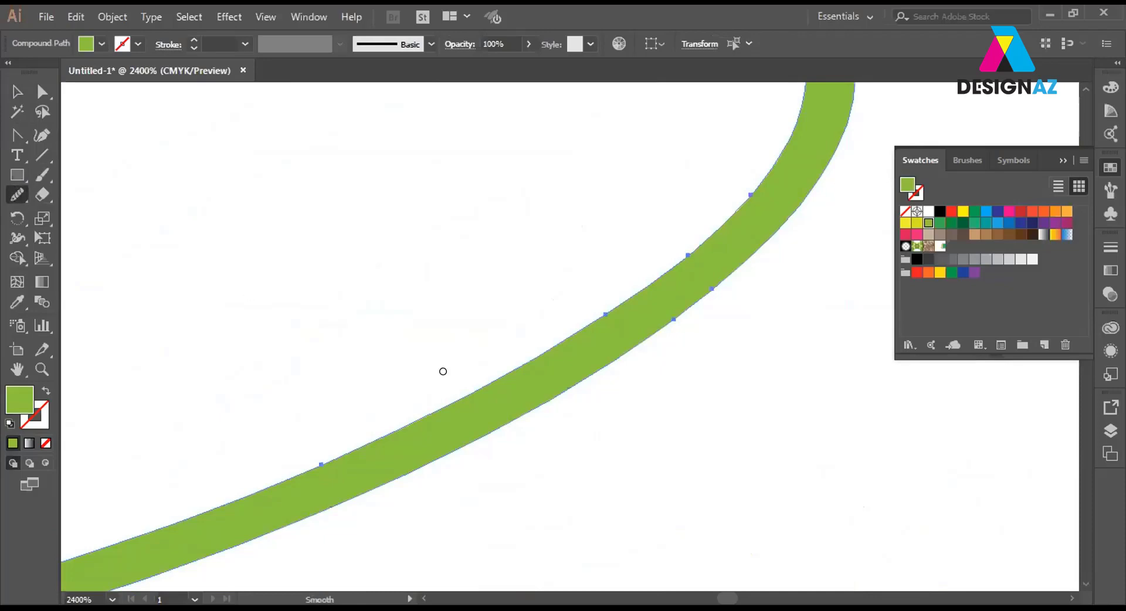
left_click_drag(724, 279, 624, 352)
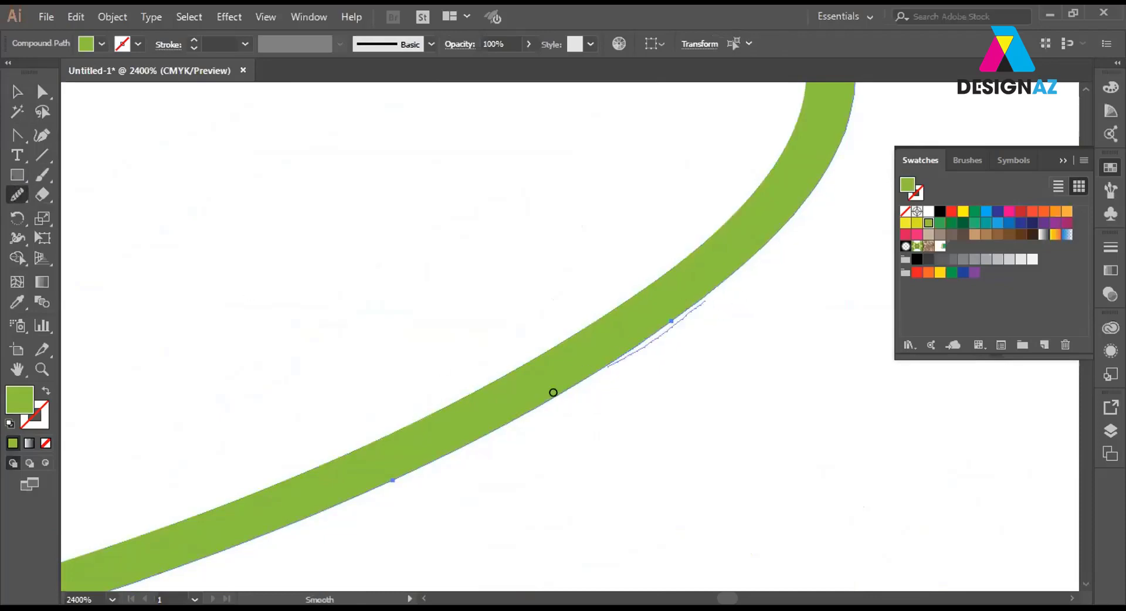
left_click_drag(737, 276, 553, 393)
Close the Swatches panel, frame the whole headline, and deselect the C swash.
key("ctrl+minus")
key("ctrl+minus")
key("ctrl+minus")
key("ctrl+minus")
key("ctrl+minus")
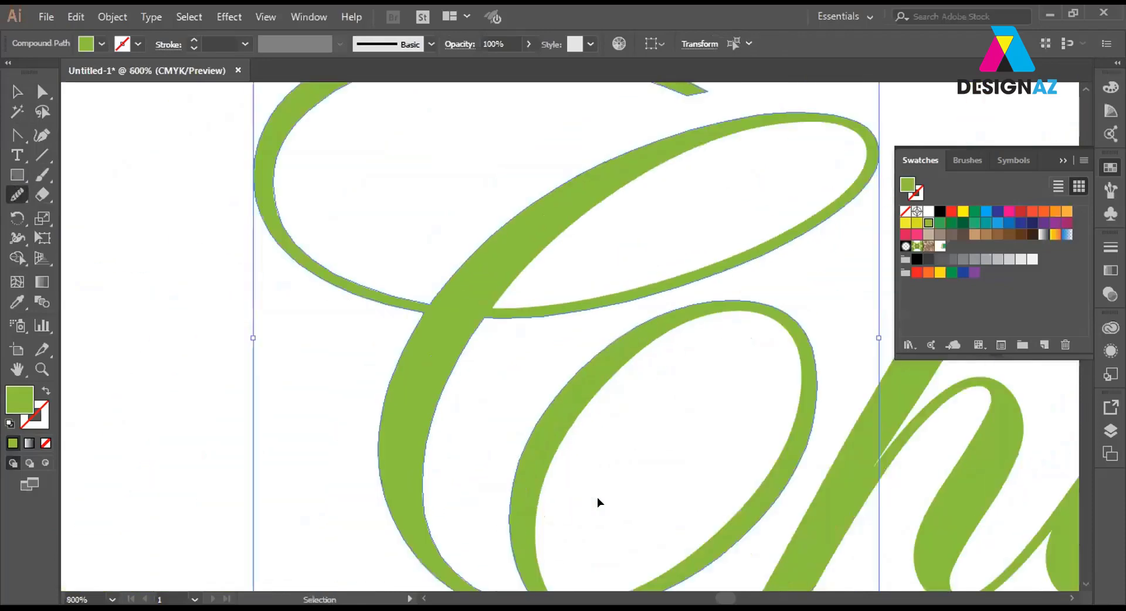
key("ctrl+minus")
key("ctrl+minus")
key("ctrl+minus")
key("ctrl+minus")
key("ctrl+plus")
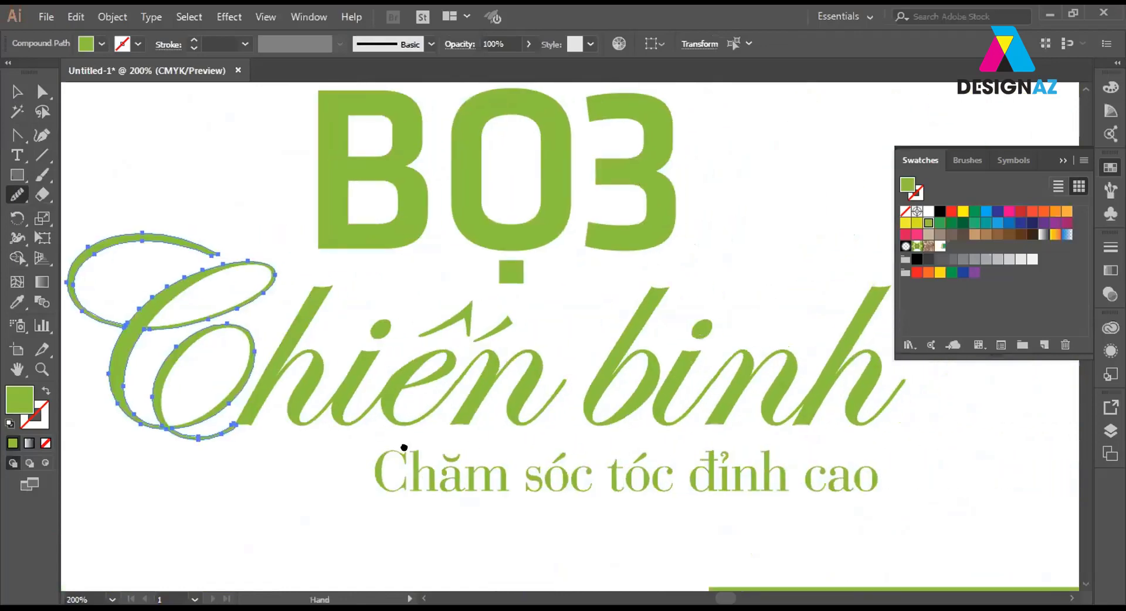
left_click(1110, 167)
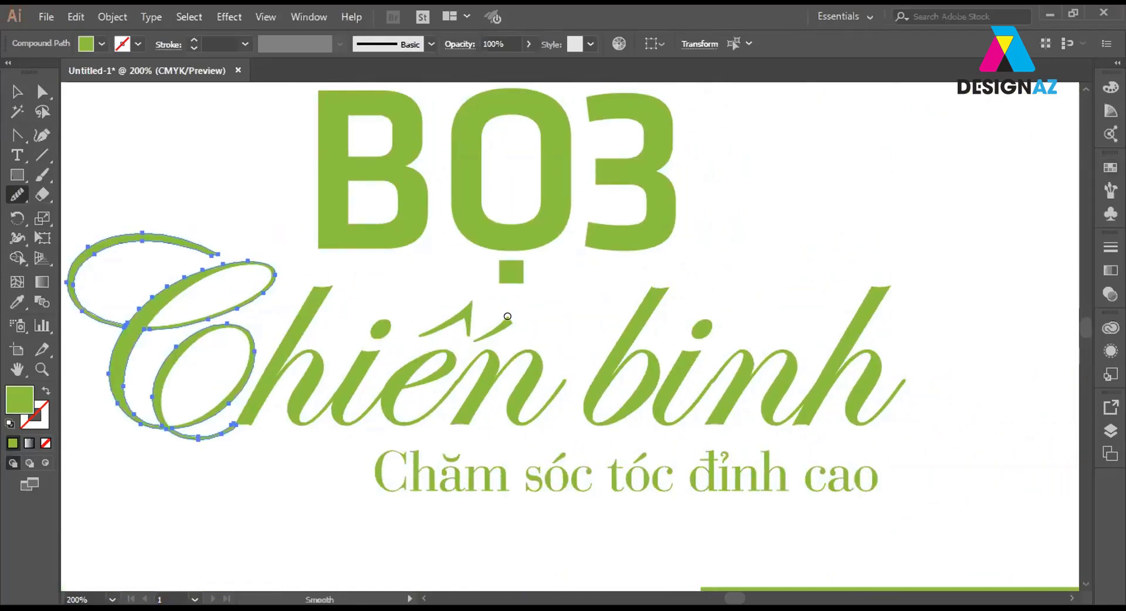
left_click_drag(501, 292, 569, 269)
left_click(42, 90)
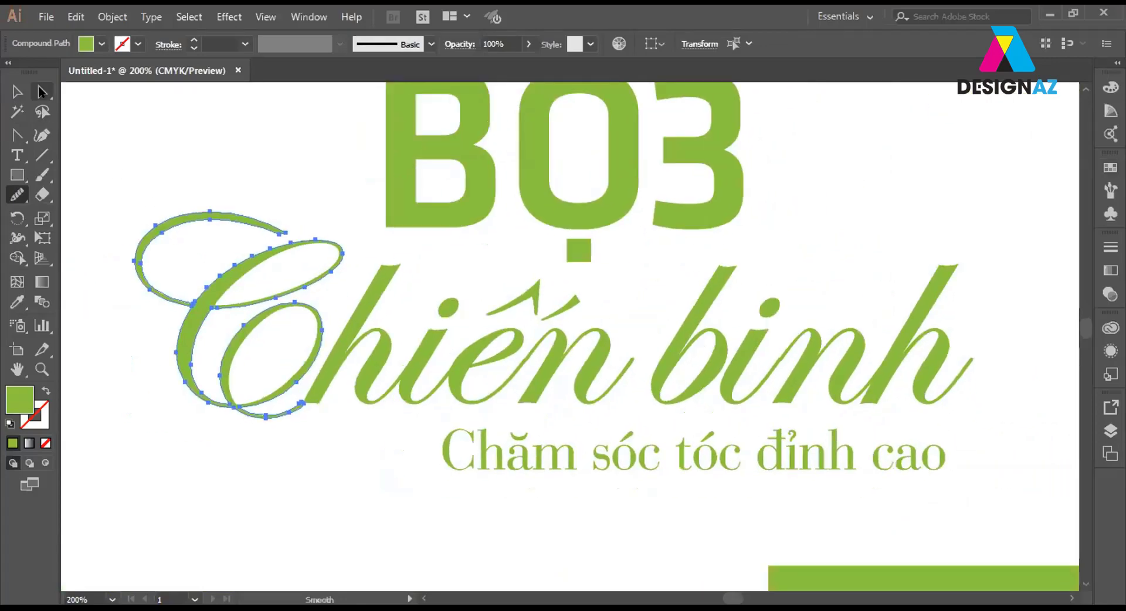
left_click(143, 96)
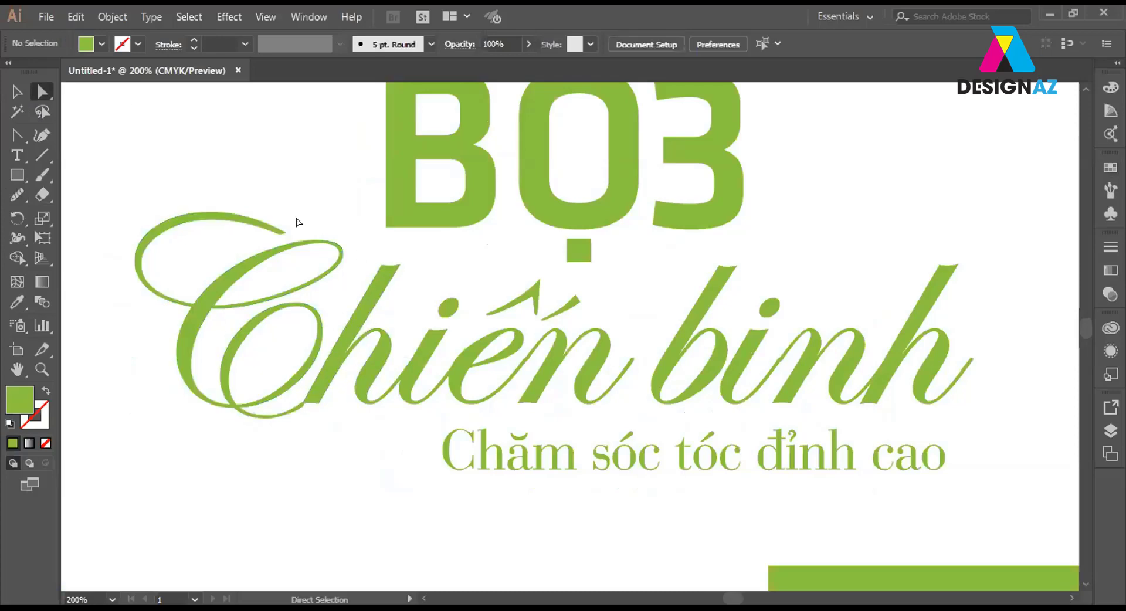
Nudge the C swash's end anchor up, then undo it to keep the original end point.
key("v")
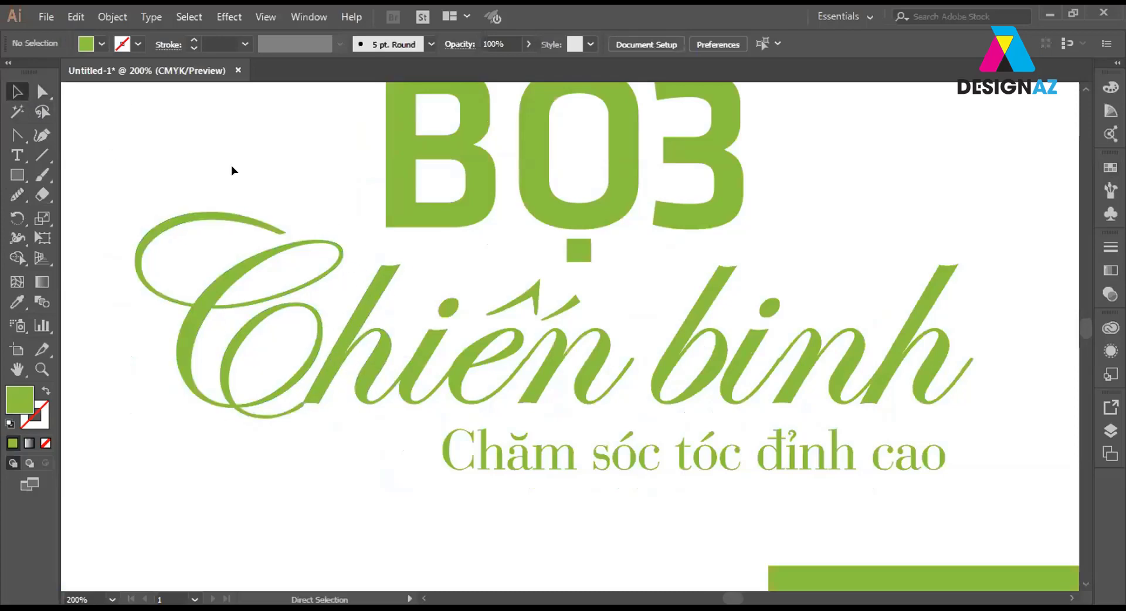
left_click(42, 91)
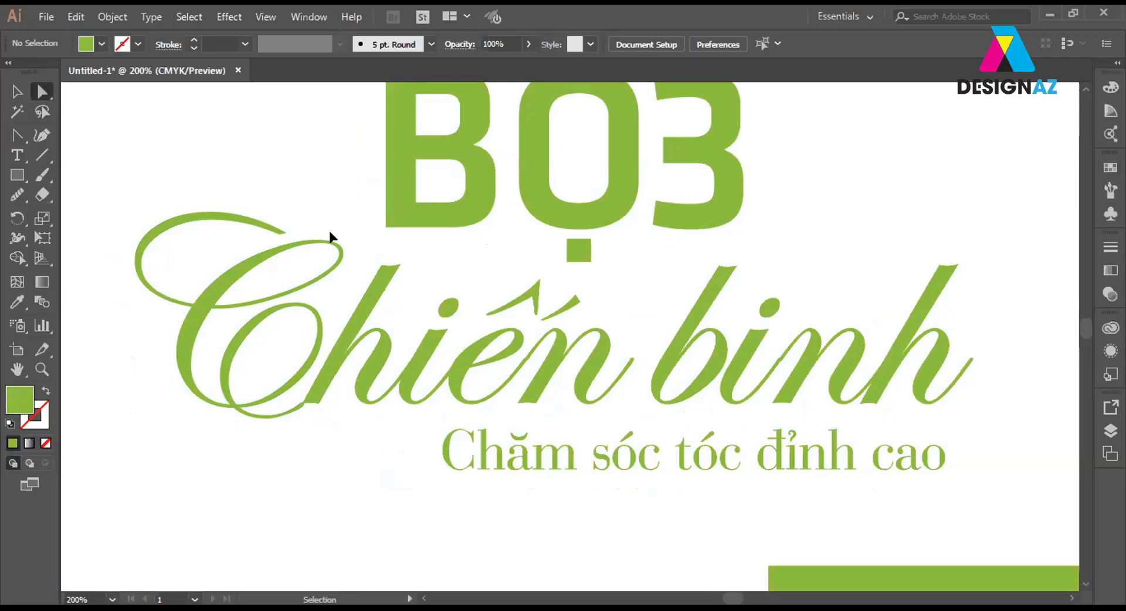
left_click(282, 232)
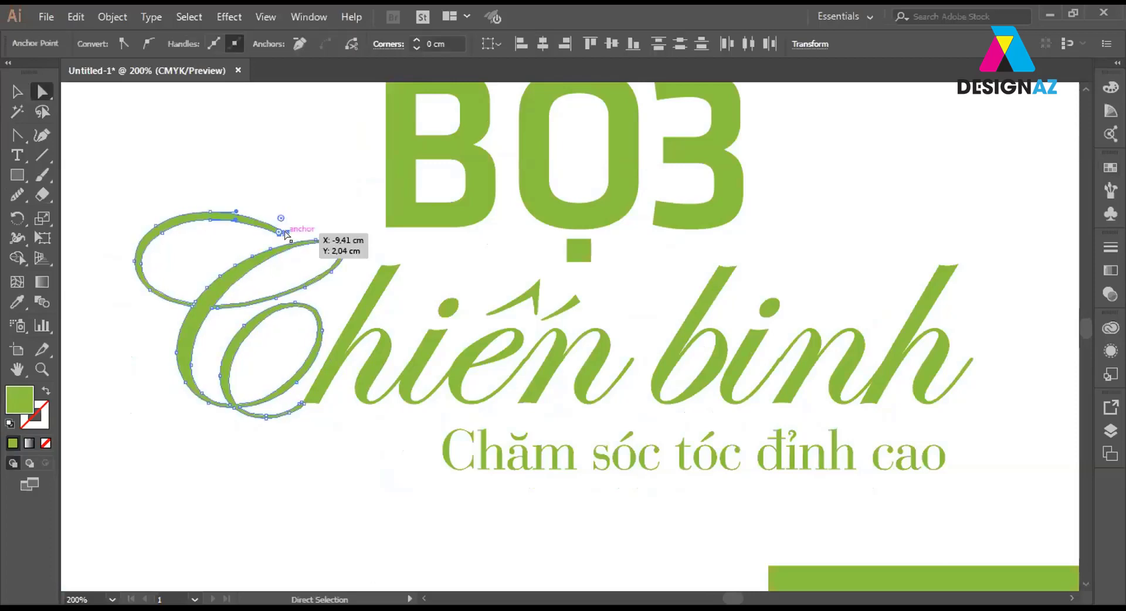
key("Up")
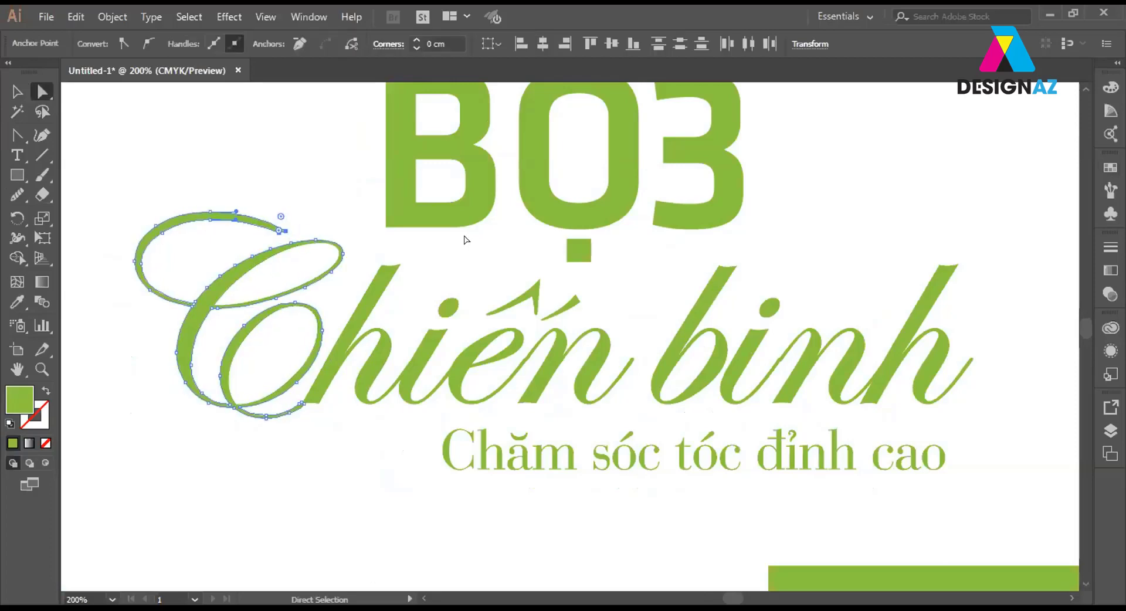
key("ctrl")
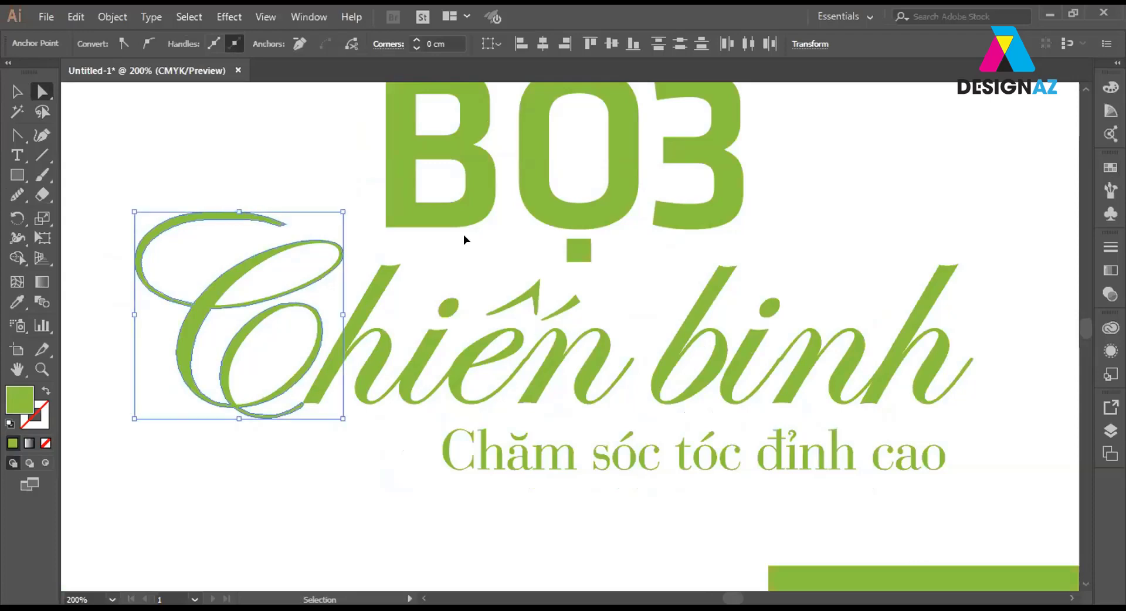
key("ctrl")
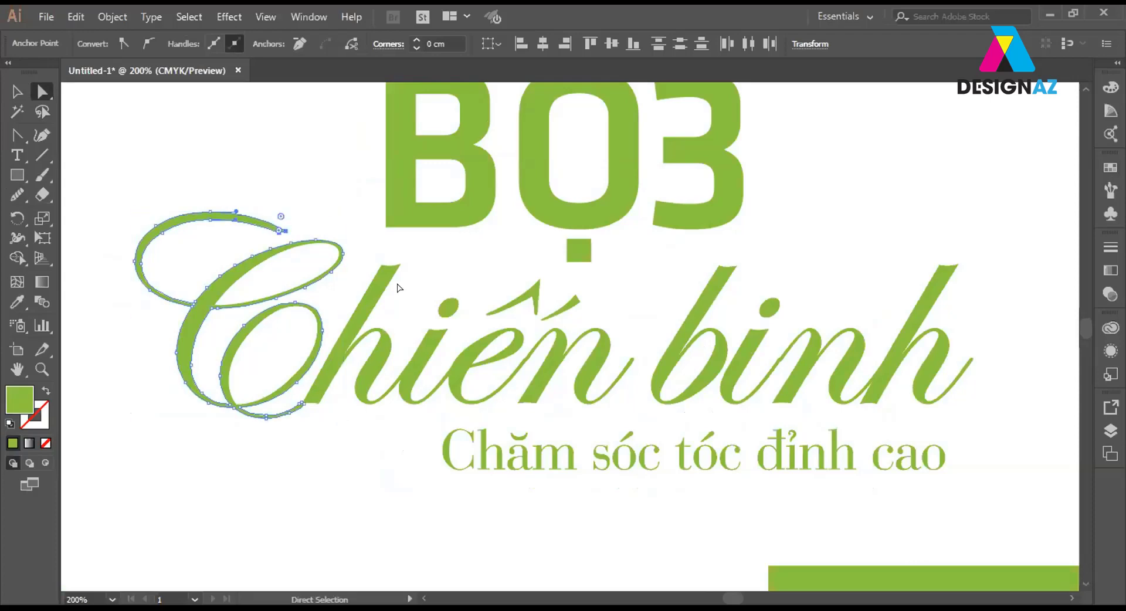
key("ctrl+z")
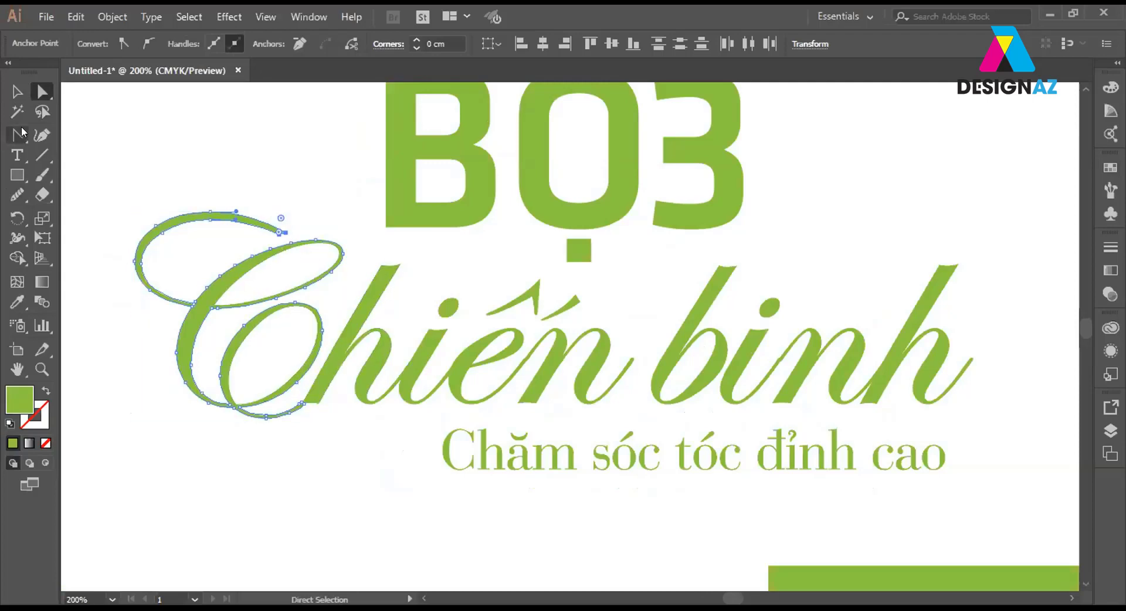
Move the BỘ3 group down closer to Chiến binh and deselect it.
left_click(17, 90)
left_click(271, 182)
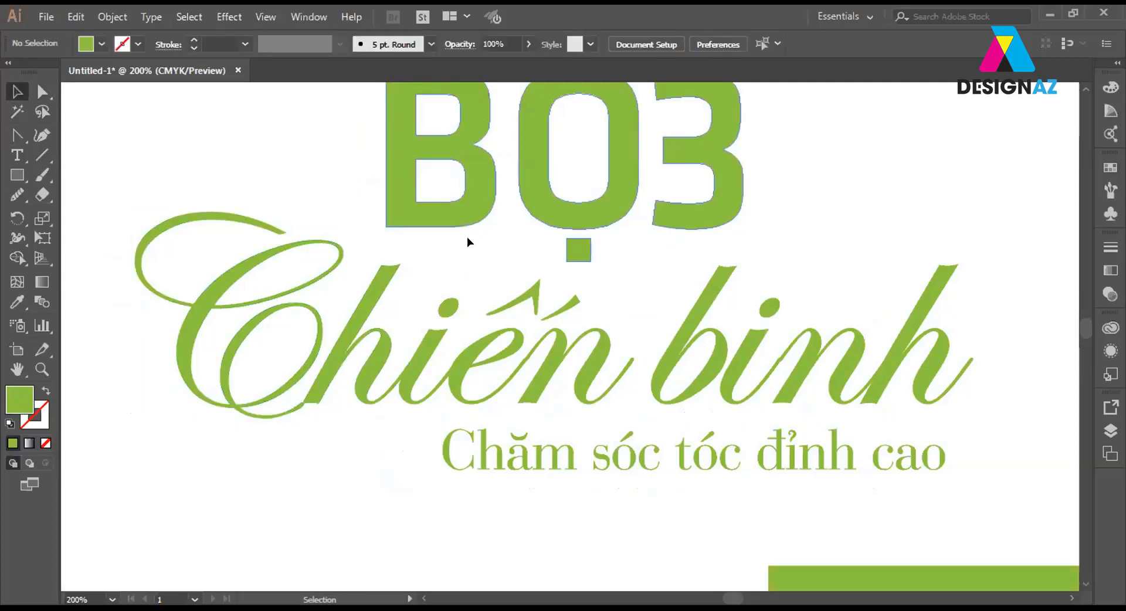
left_click_drag(476, 222, 475, 239)
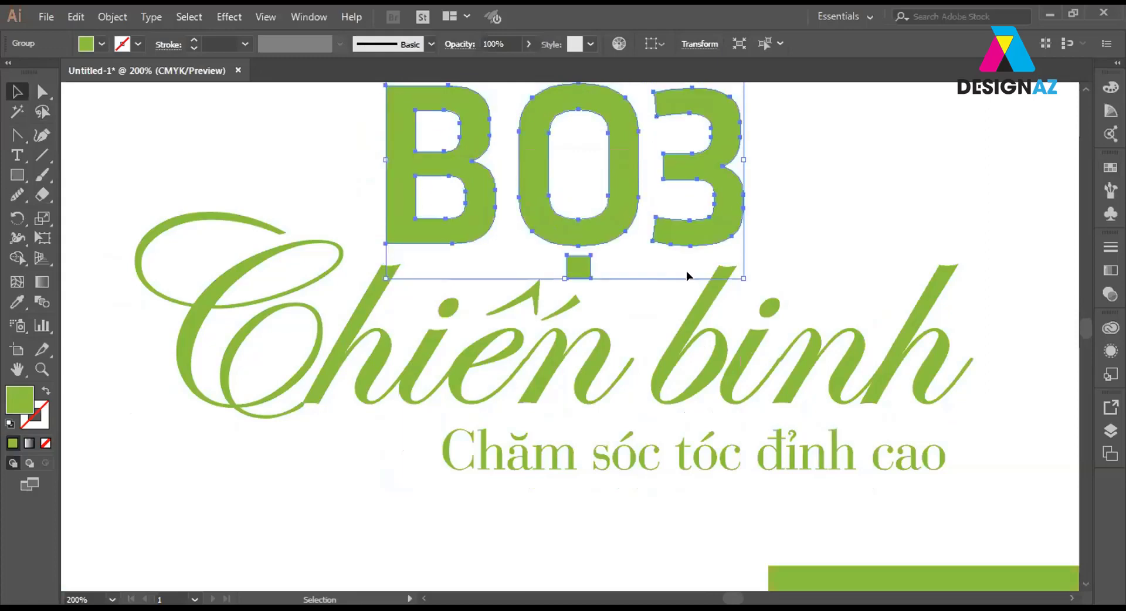
key("ctrl+z")
key("ctrl+shift+z")
left_click(807, 217)
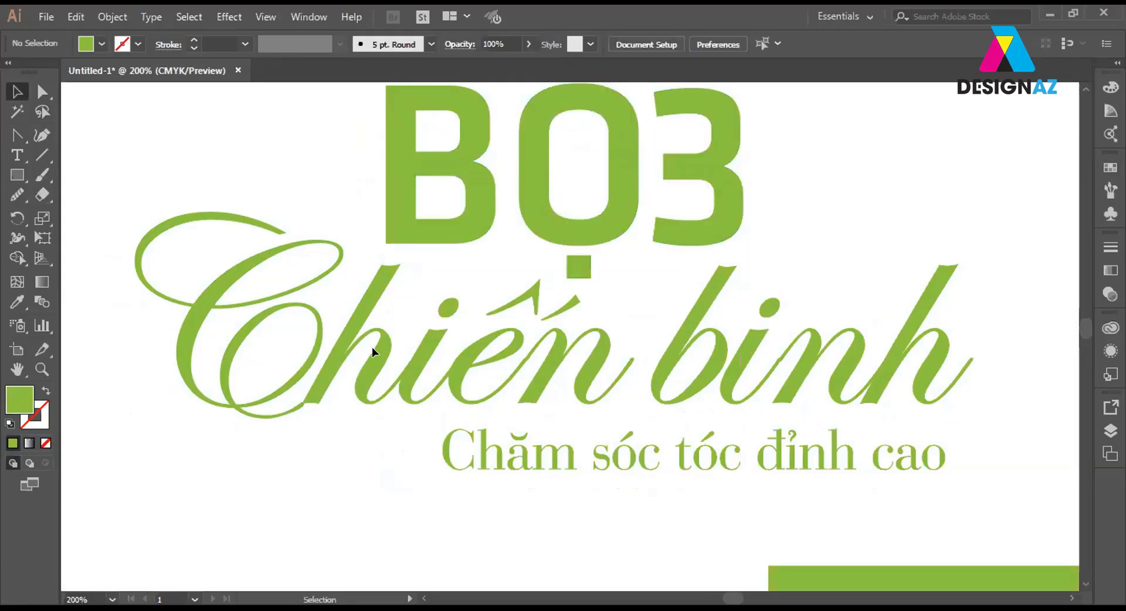
Draw a trial Pen curve from the C swash tip under BỘ3, then delete it.
scroll(258, 244, "up", 2)
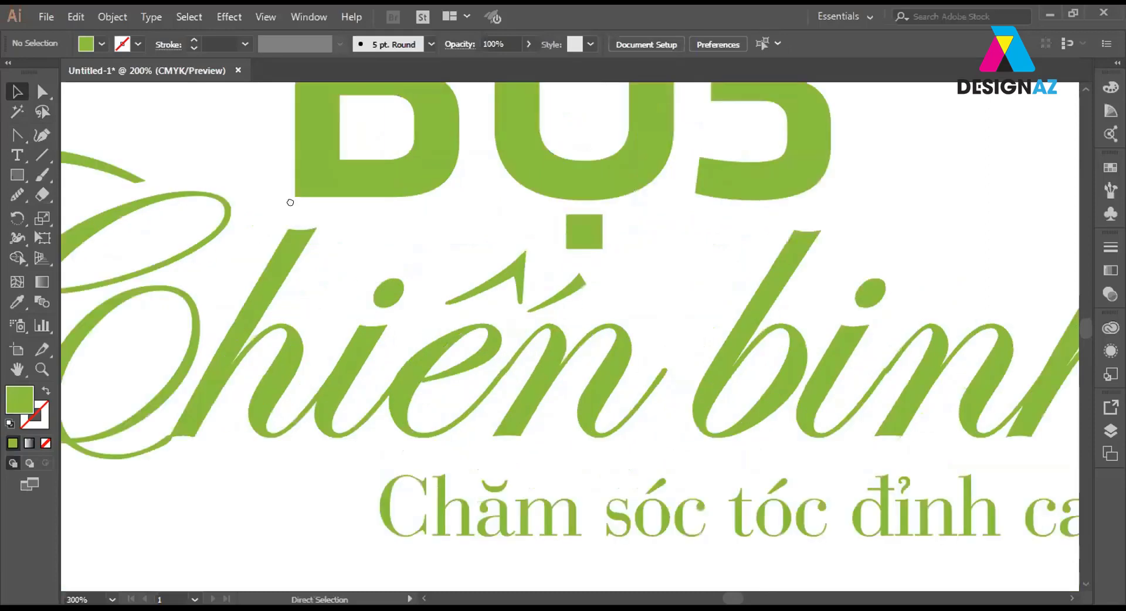
left_click_drag(492, 266, 508, 271)
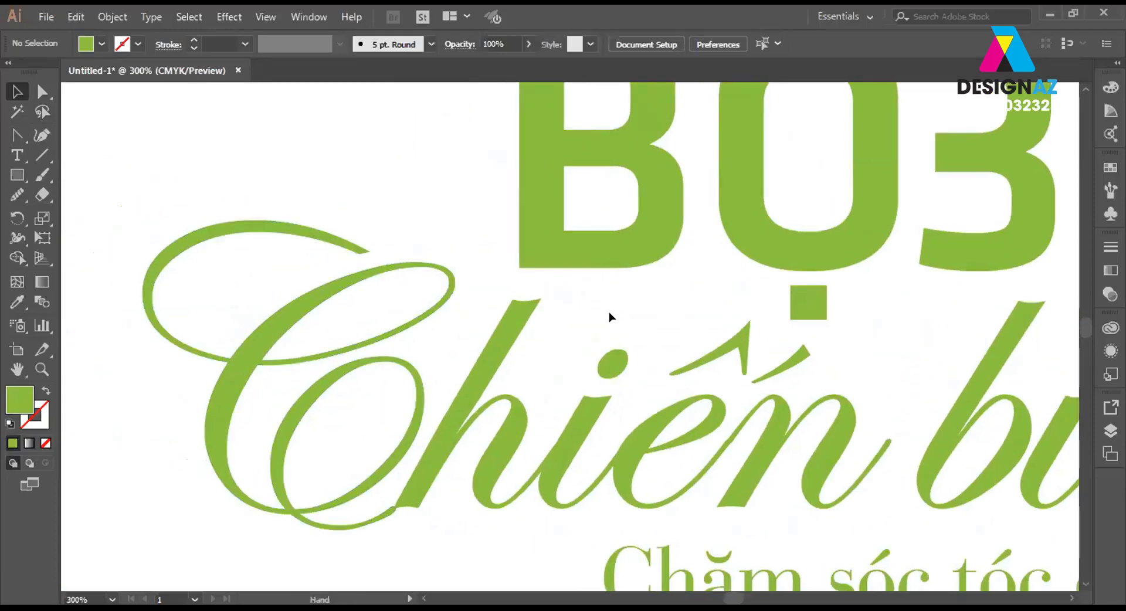
key("p")
left_click(358, 246)
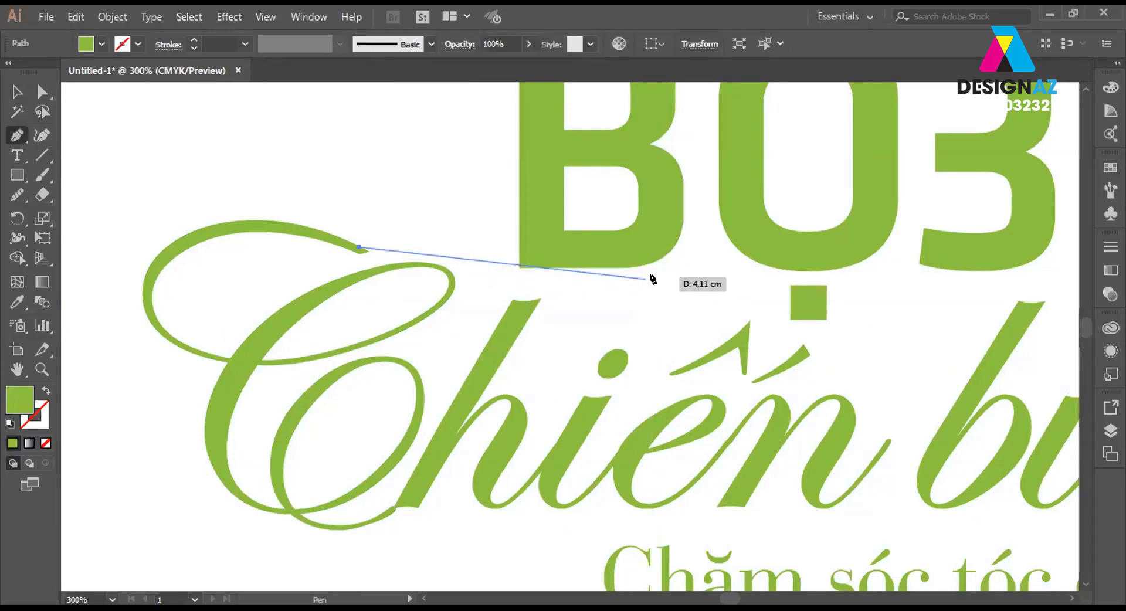
left_click_drag(657, 267, 726, 220)
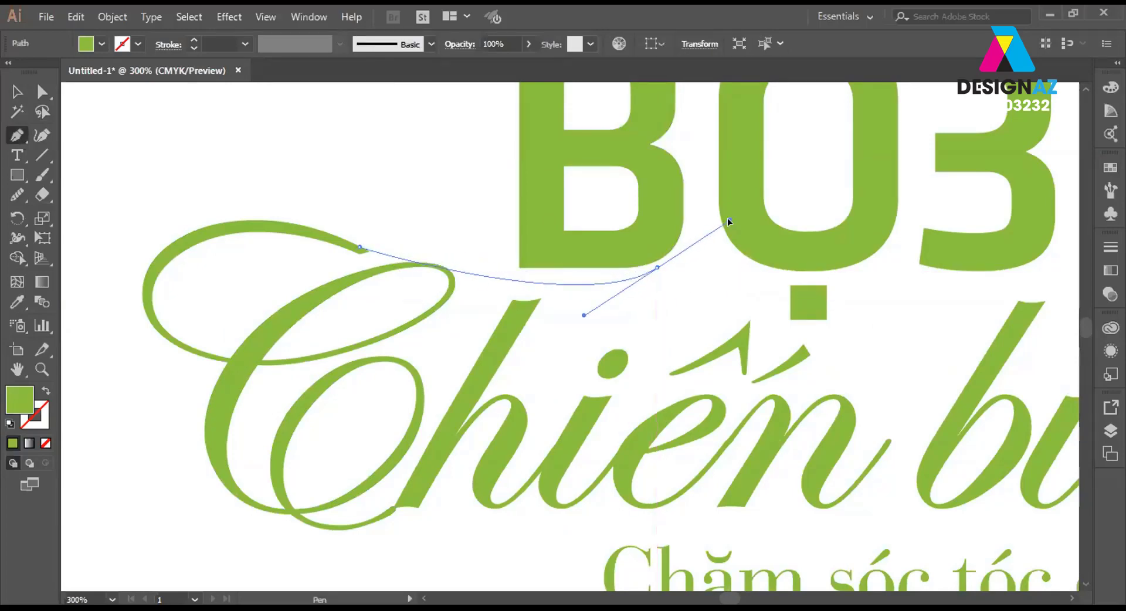
mouse_move(359, 247)
left_mouse_down()
mouse_move(331, 251)
mouse_move(536, 274)
left_mouse_up()
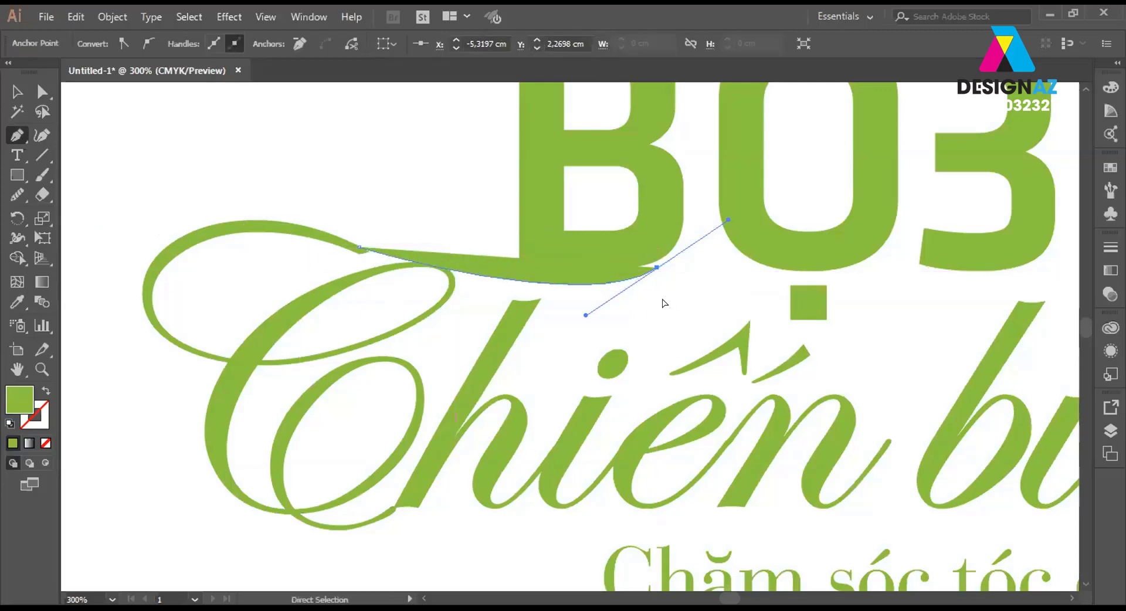
key("Delete")
key("Delete")
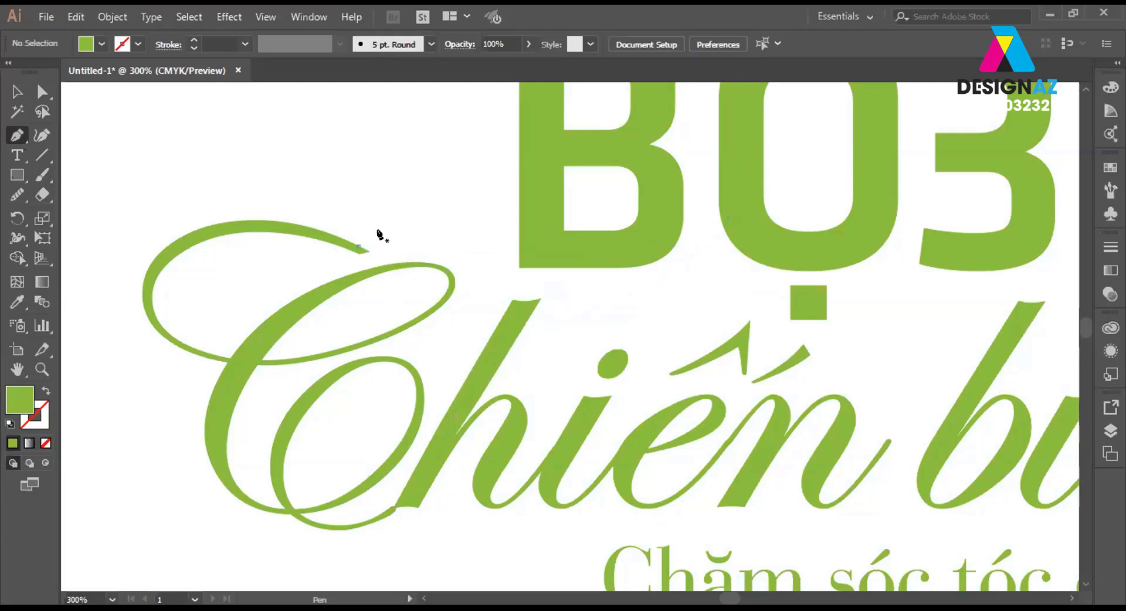
Erase the tip of the C's upper stroke with the Eraser and deselect.
left_click(22, 95)
left_click(339, 239)
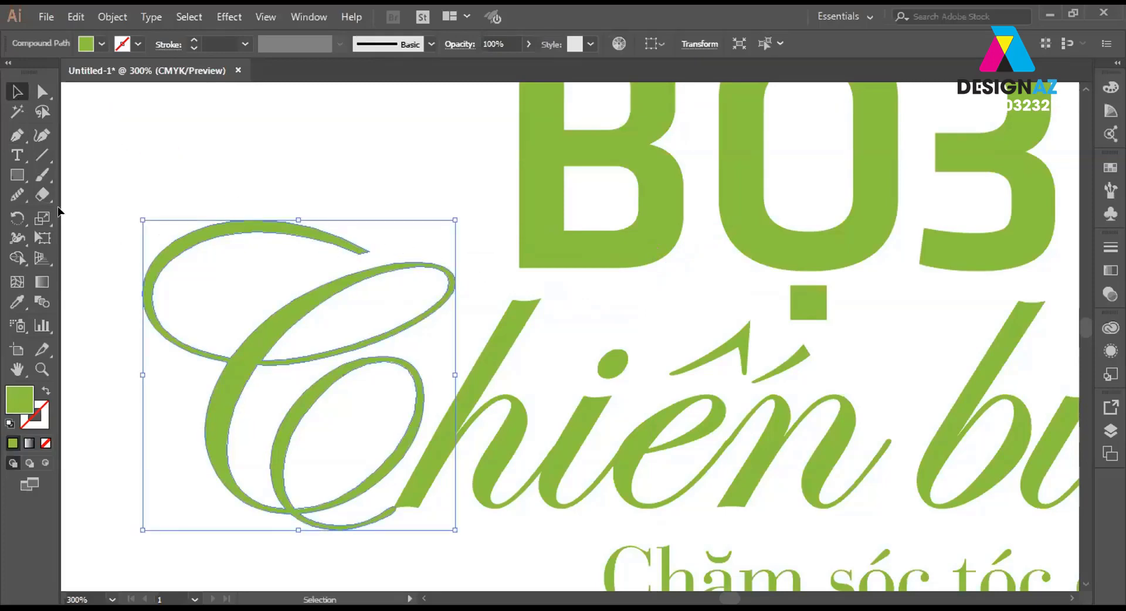
left_click(42, 194)
left_click_drag(366, 243, 361, 240)
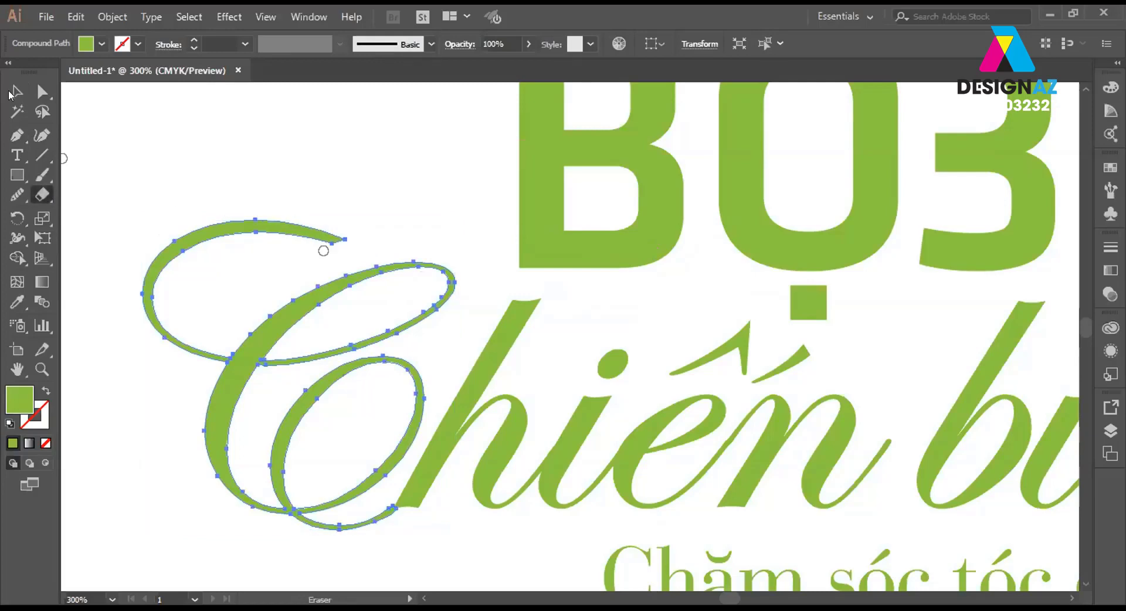
left_click(10, 93)
left_click(435, 222)
Try a Pen extension of the swash under BỘ3, then undo it and deselect.
key("p")
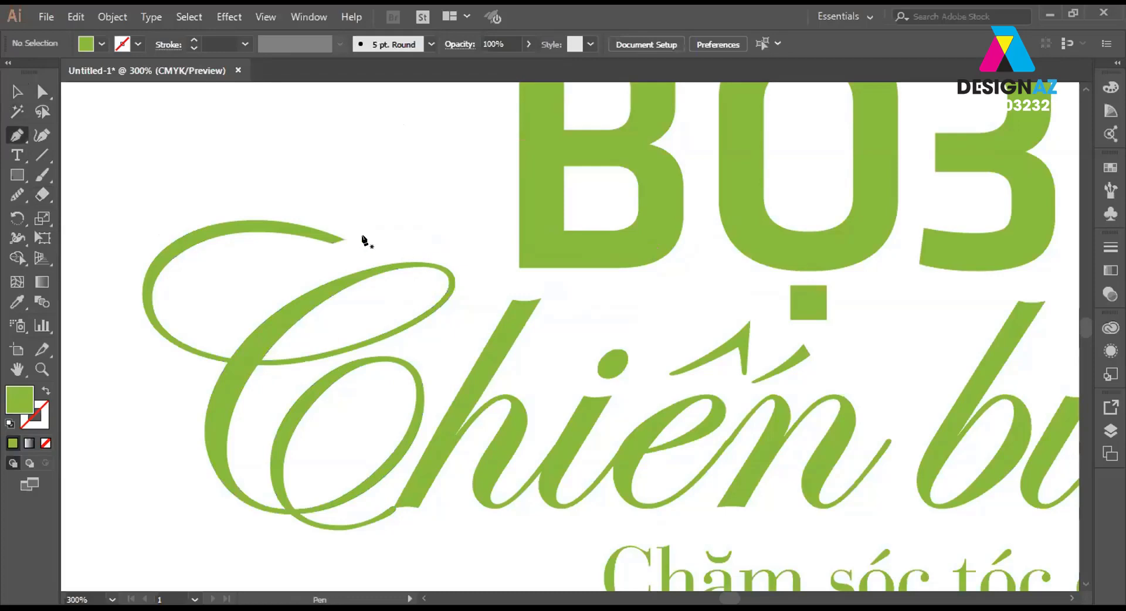
left_click(335, 238)
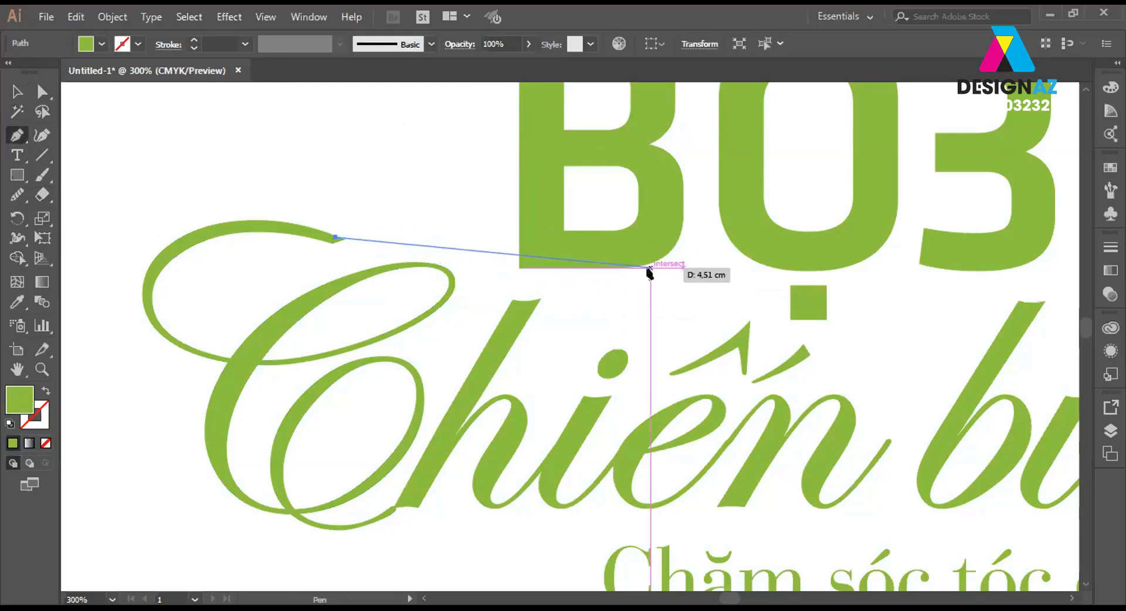
mouse_move(650, 267)
left_mouse_down()
mouse_move(753, 237)
mouse_move(792, 240)
left_mouse_up()
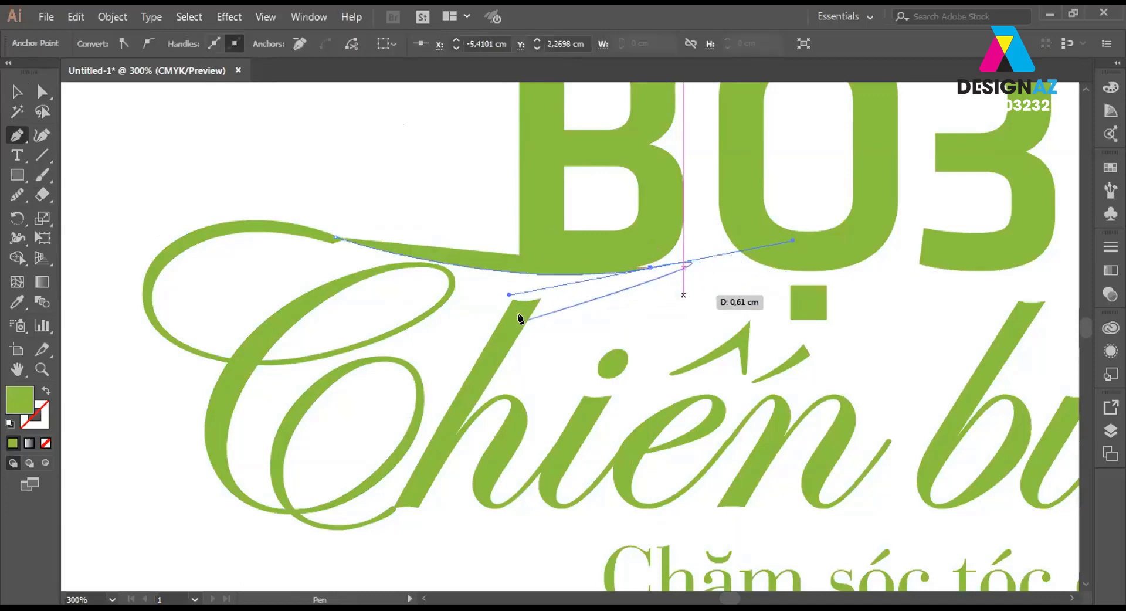
left_click(650, 268)
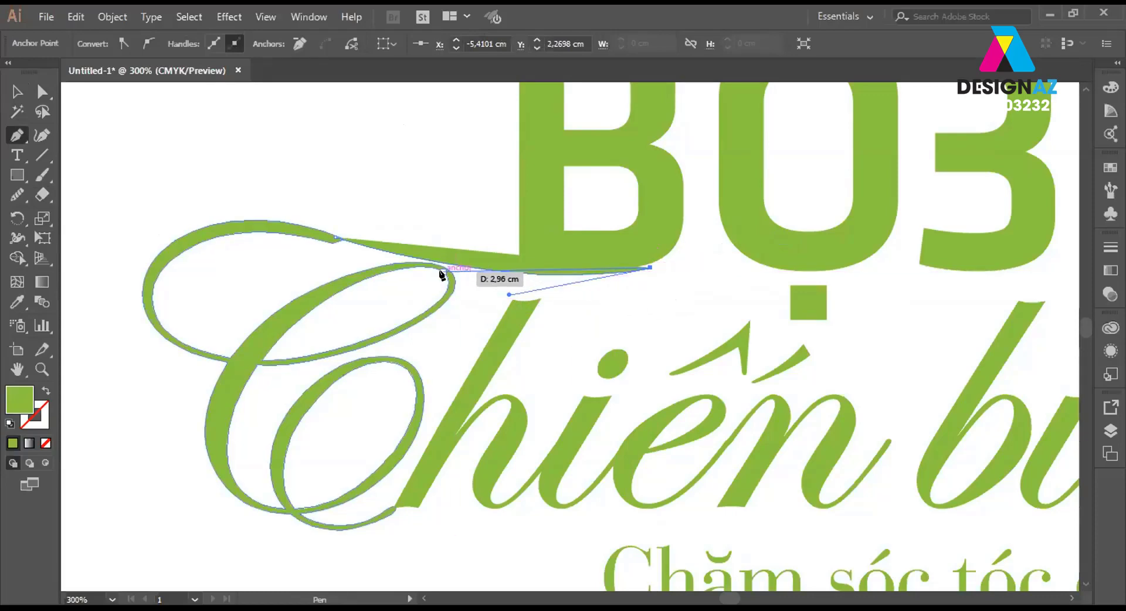
key("ctrl+z")
key("ctrl+z")
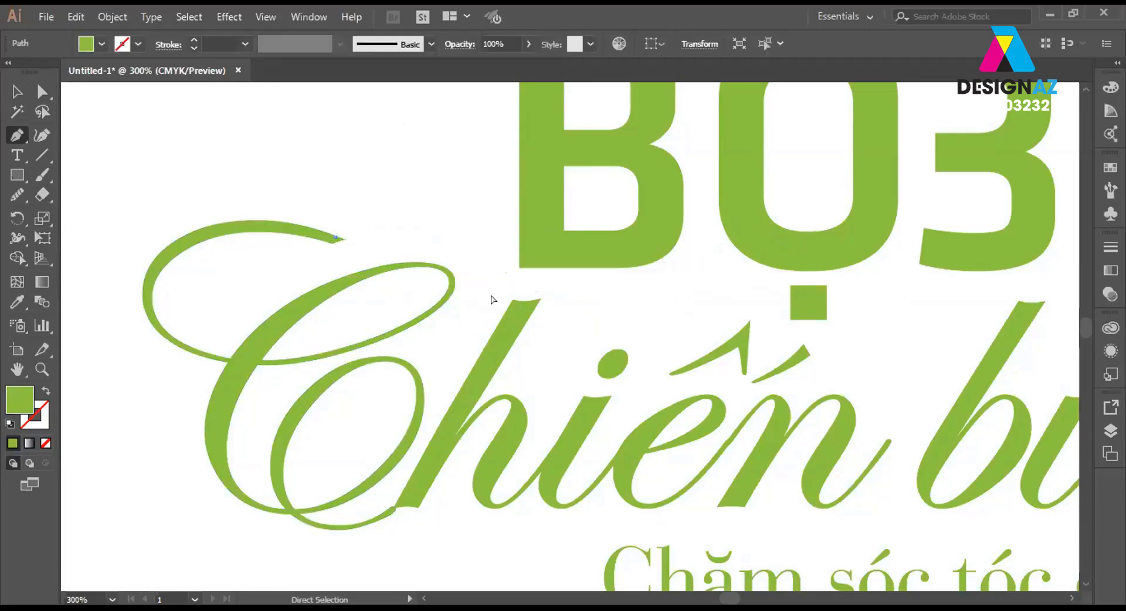
key("ctrl+shift+a")
Nudge the upper stroke's end anchor up and remove an anchor from the C's top stroke.
key("a")
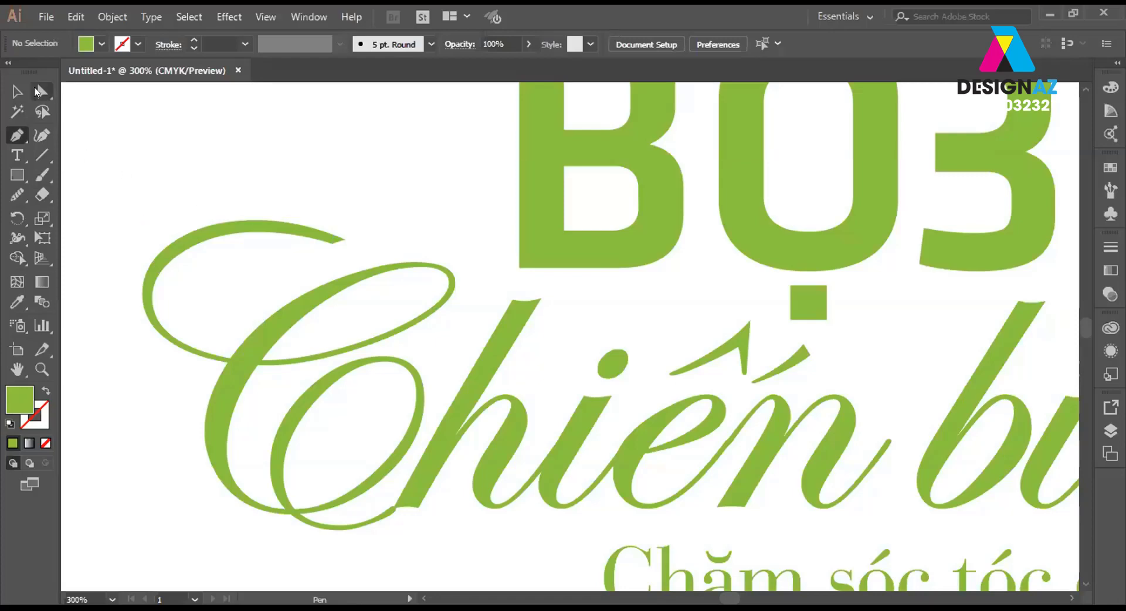
left_click_drag(378, 216, 333, 247)
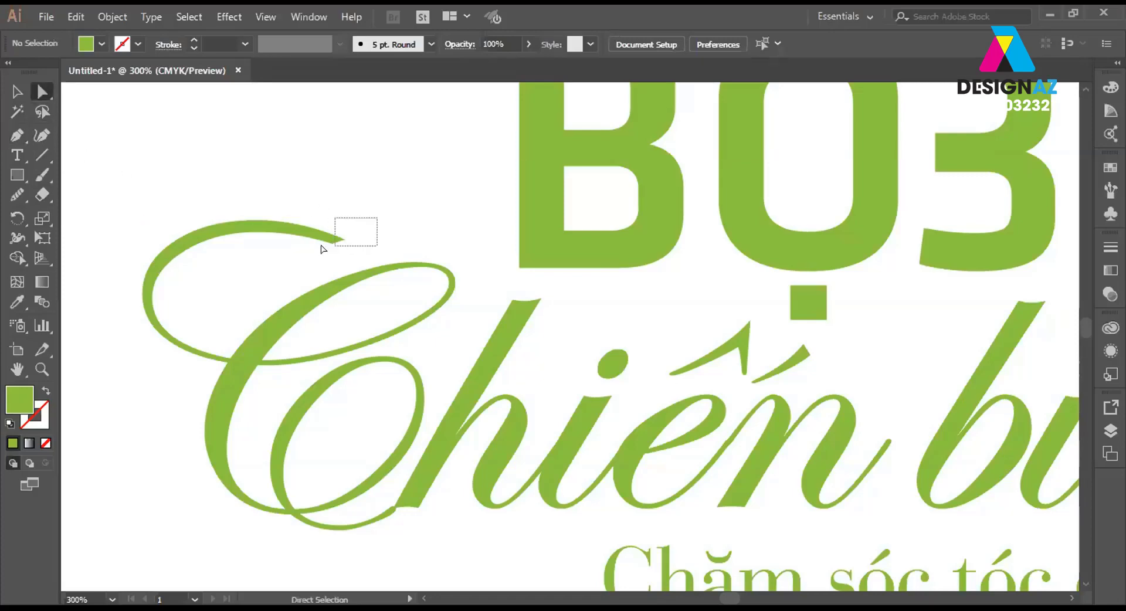
key("Up")
key("Up")
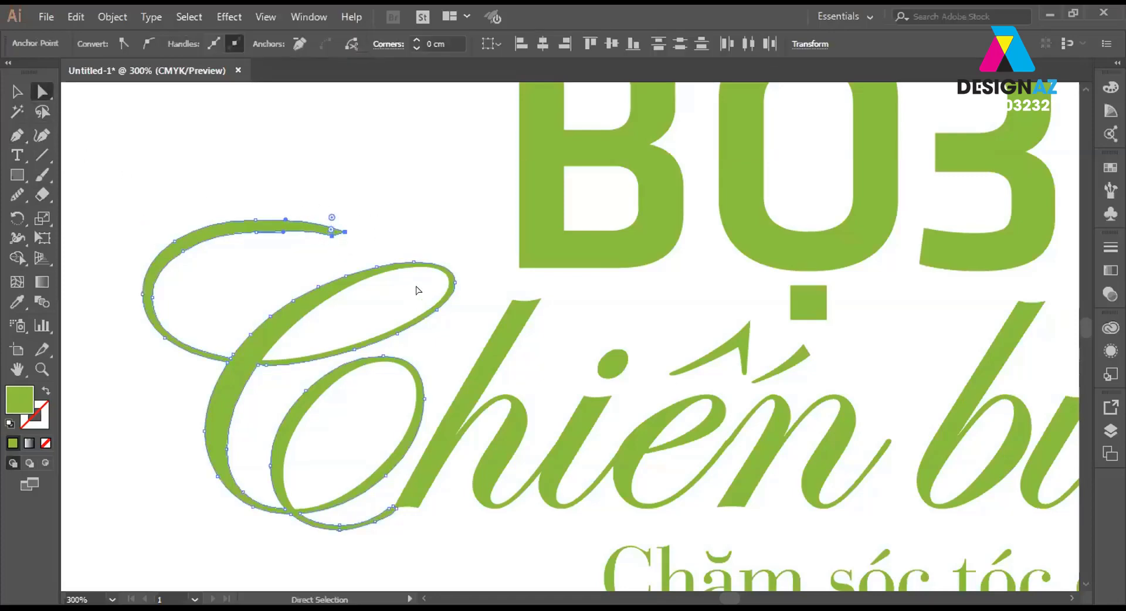
key("Up")
key("Up")
key("Up")
key("Up")
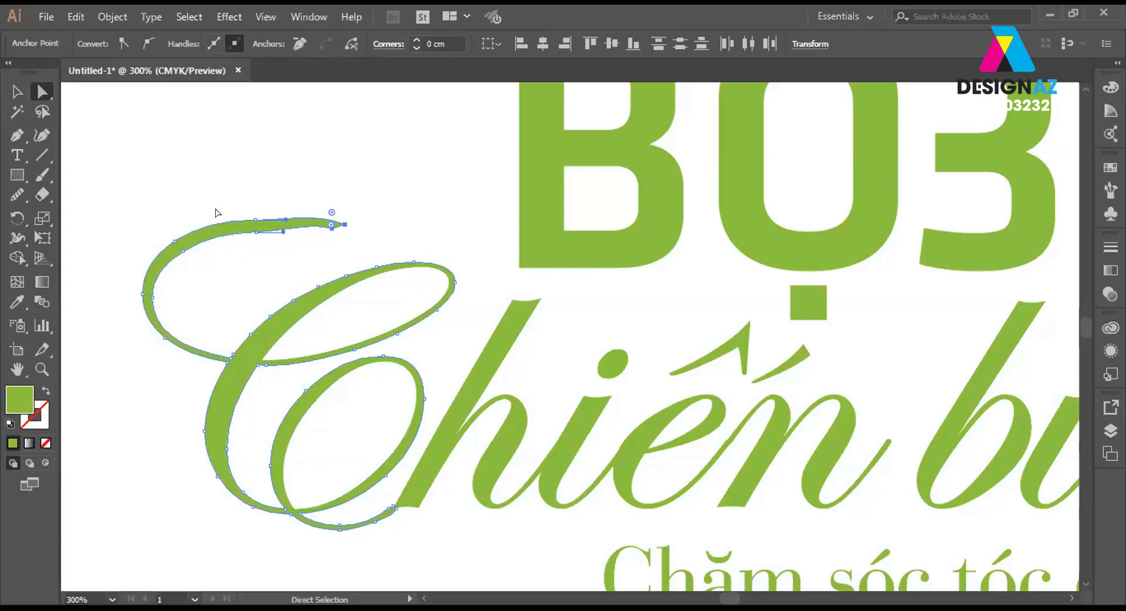
left_click_drag(255, 220, 255, 223)
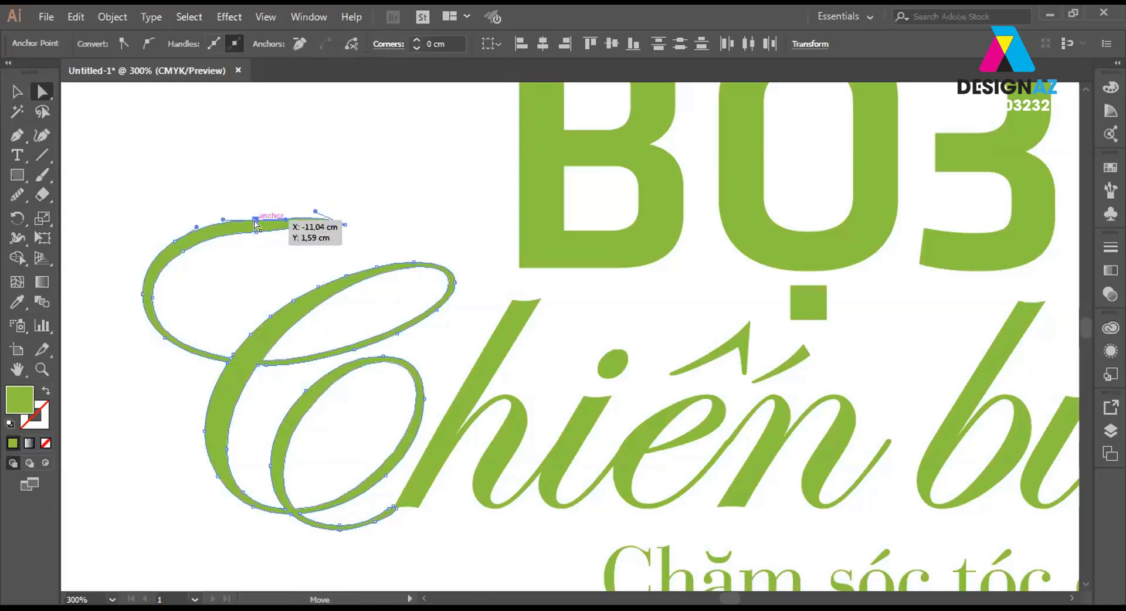
key("minus")
left_click(256, 221)
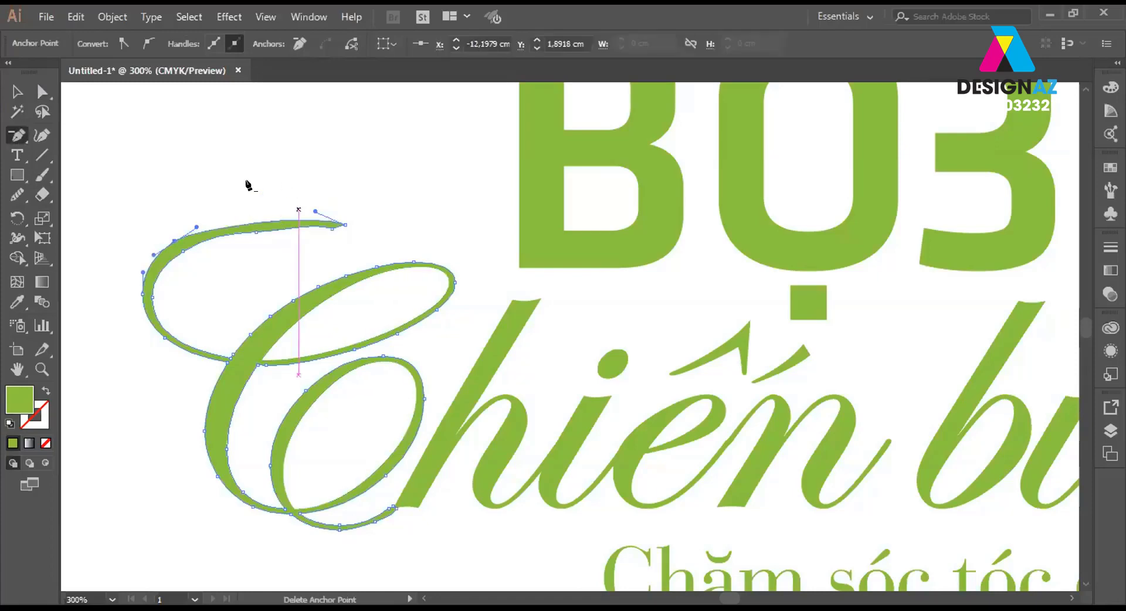
Pull the top-stroke handle left and delete another top-stroke anchor.
key("a")
mouse_move(316, 211)
left_mouse_down()
mouse_move(298, 208)
mouse_move(253, 234)
left_mouse_up()
left_click(269, 231)
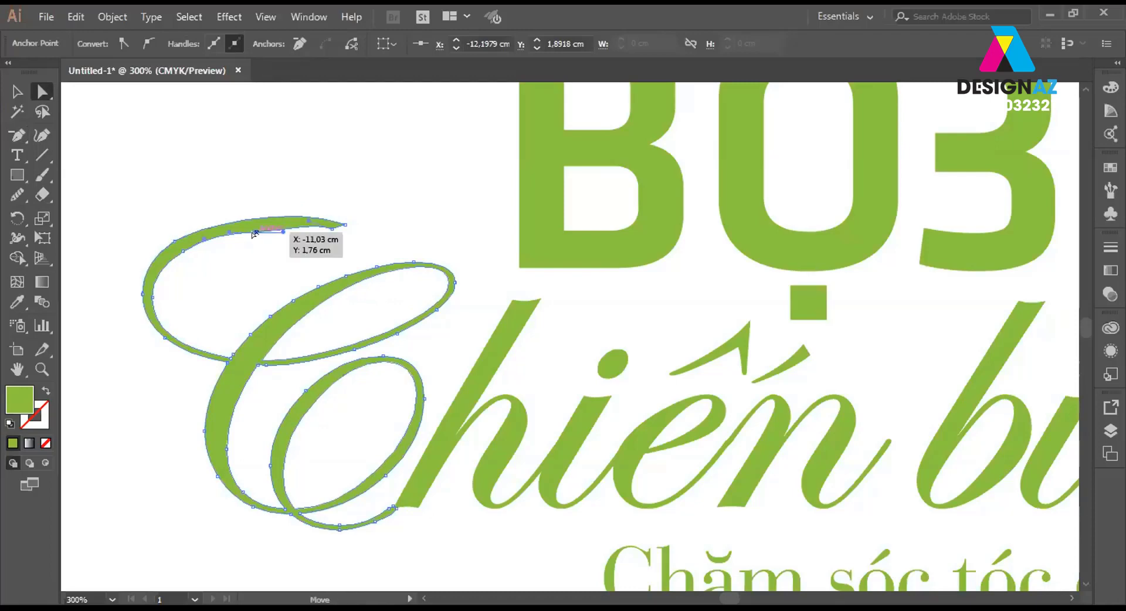
key("minus")
left_click(255, 233)
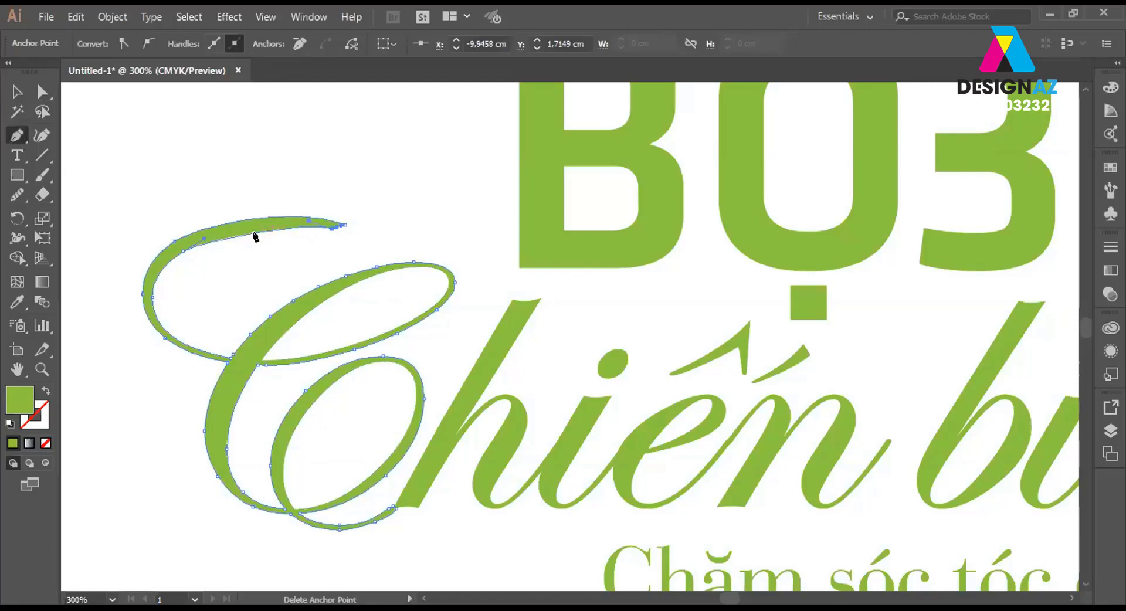
Move the upper-left anchor to finish reshaping the top stroke, then deselect the C.
left_click(41, 91)
left_click(308, 222)
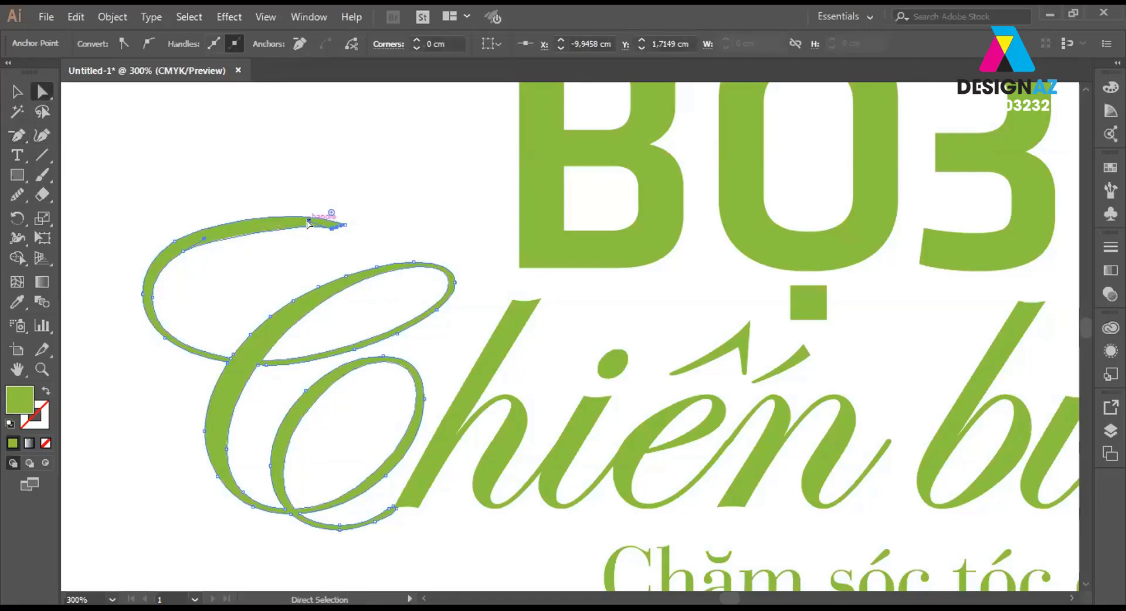
left_click(305, 175)
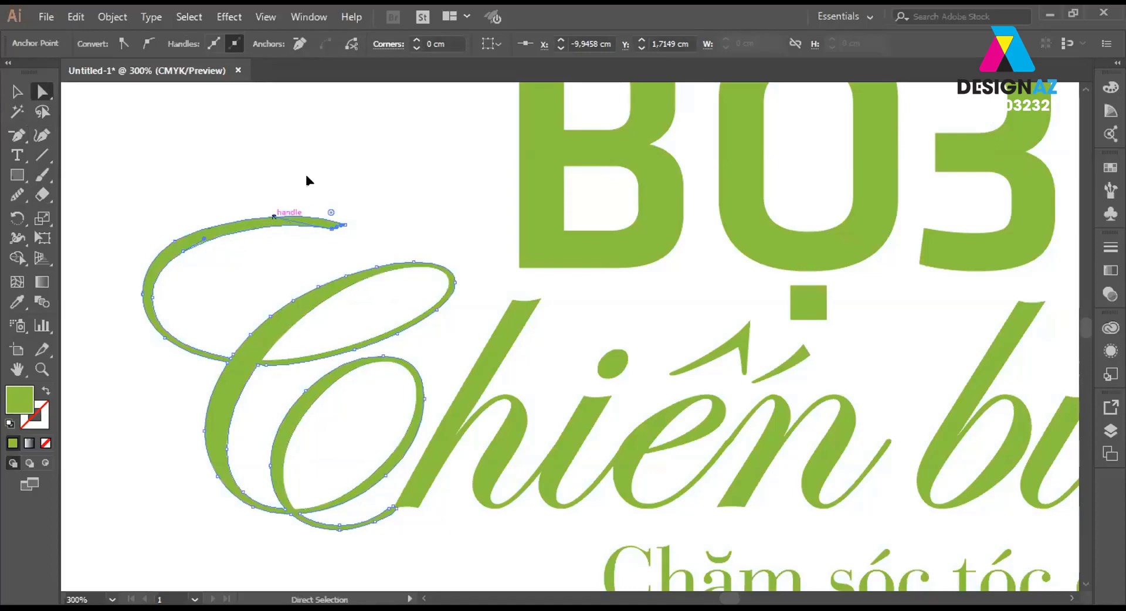
left_click(345, 225)
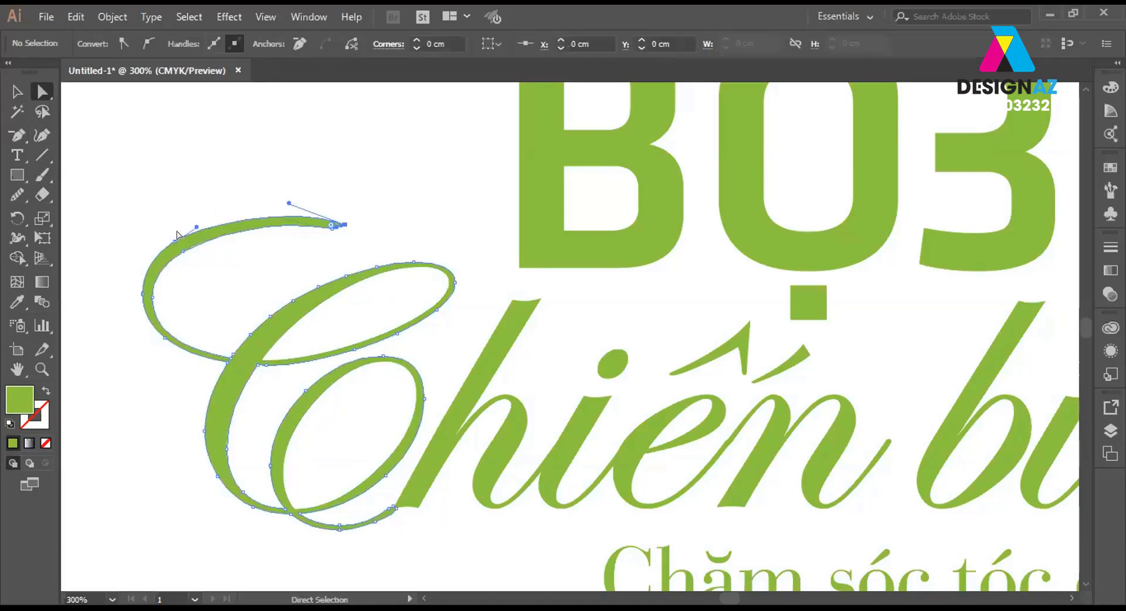
left_click_drag(197, 226, 212, 217)
left_click(17, 92)
left_click(346, 154)
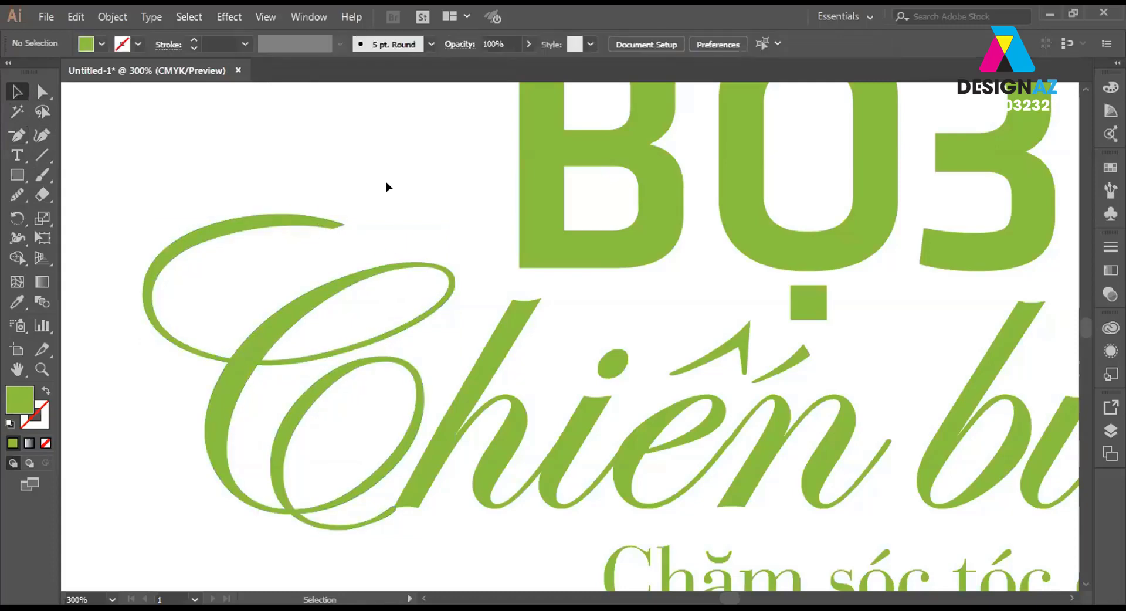
Draw a tapering Pen tail from the C's open end, curving right to finish under BỘ3.
key("p")
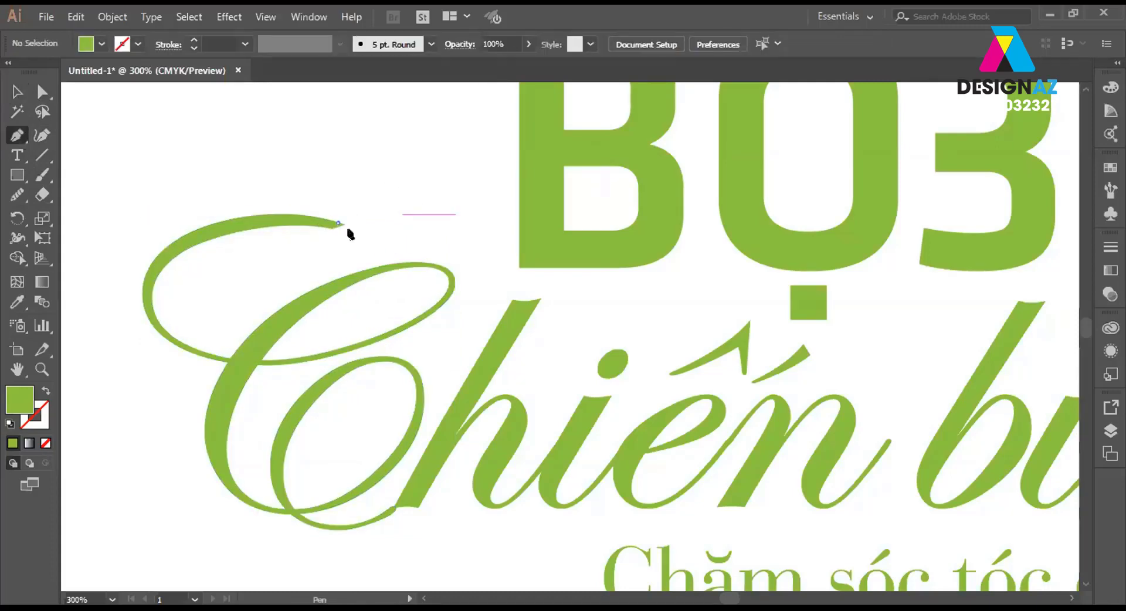
left_click(338, 223)
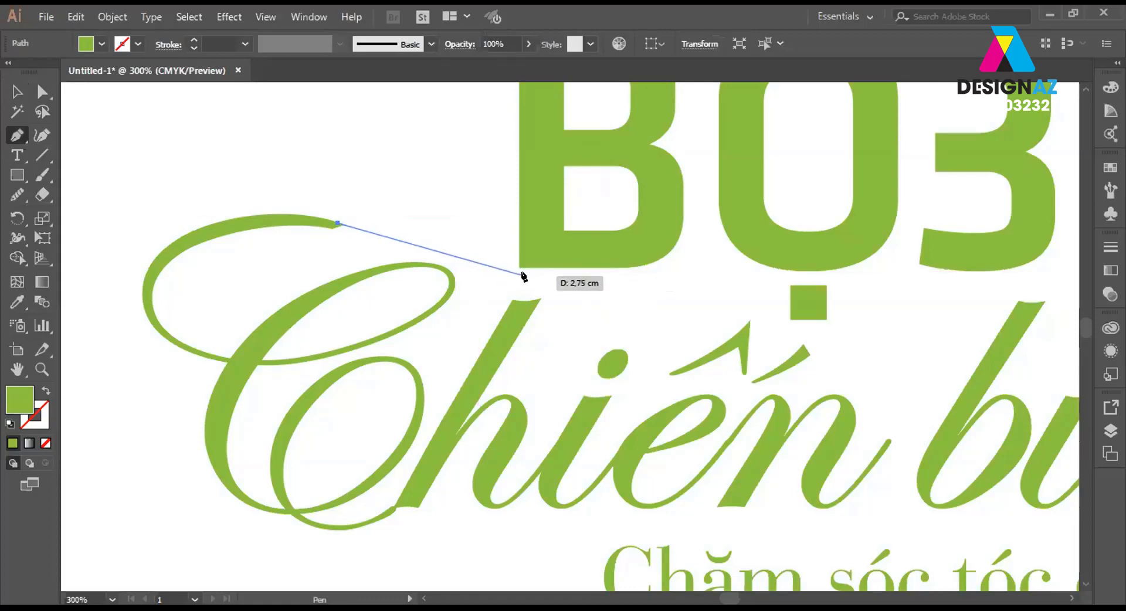
left_click_drag(530, 270, 579, 272)
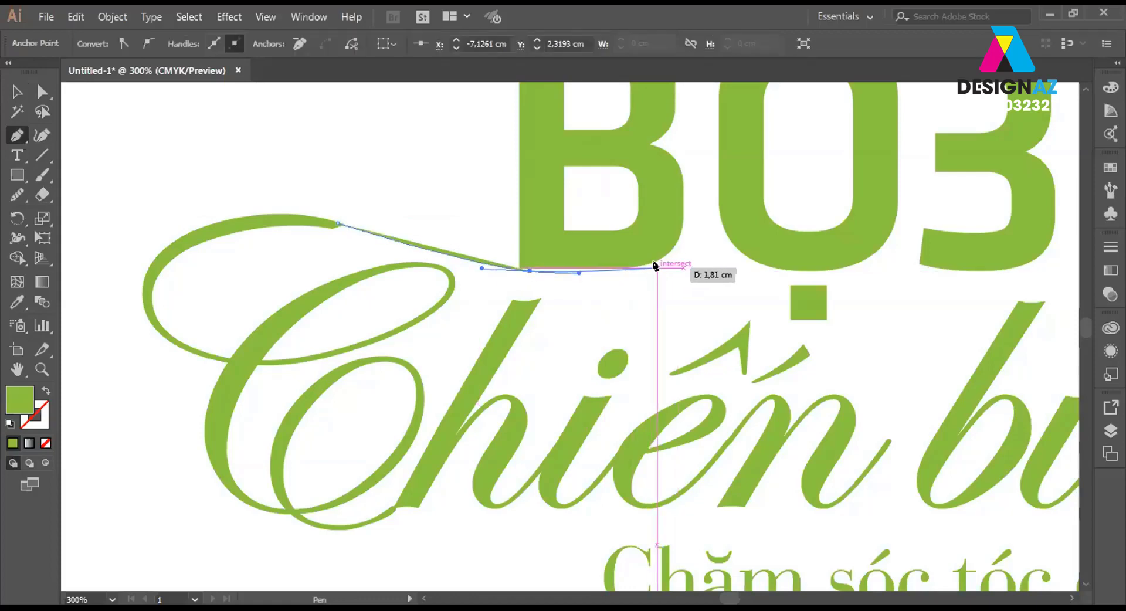
left_click_drag(654, 265, 683, 252)
mouse_move(579, 273)
left_mouse_down()
mouse_move(465, 268)
mouse_move(308, 226)
mouse_move(240, 234)
mouse_move(342, 220)
left_mouse_up()
key("v")
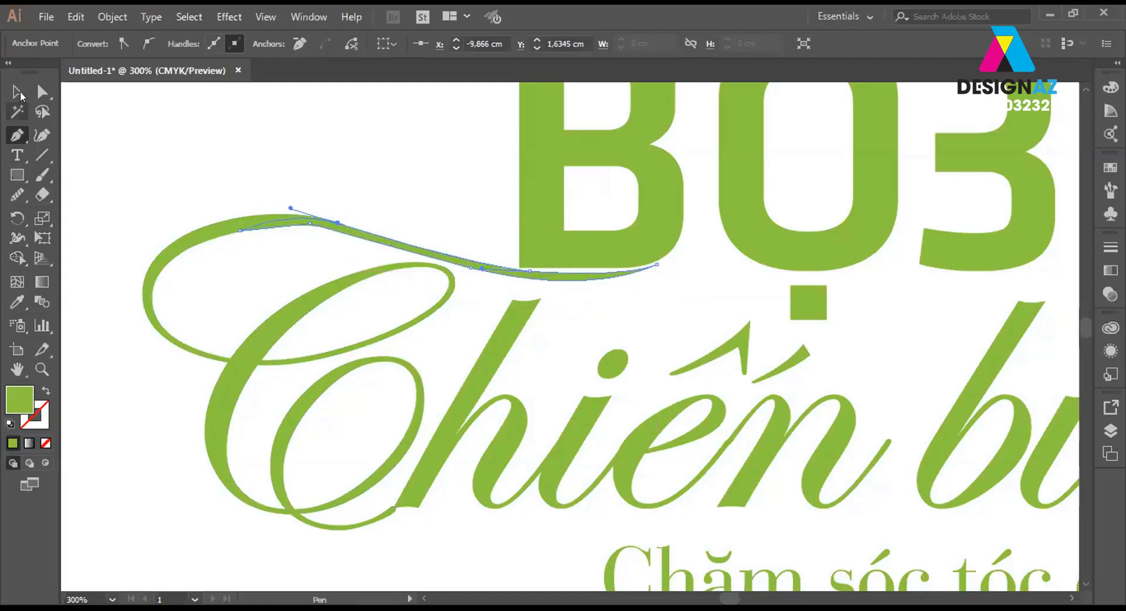
left_click(329, 166)
Merge the pen-drawn tail and the C into one shape with Shape Builder.
scroll(649, 306, "left", 2)
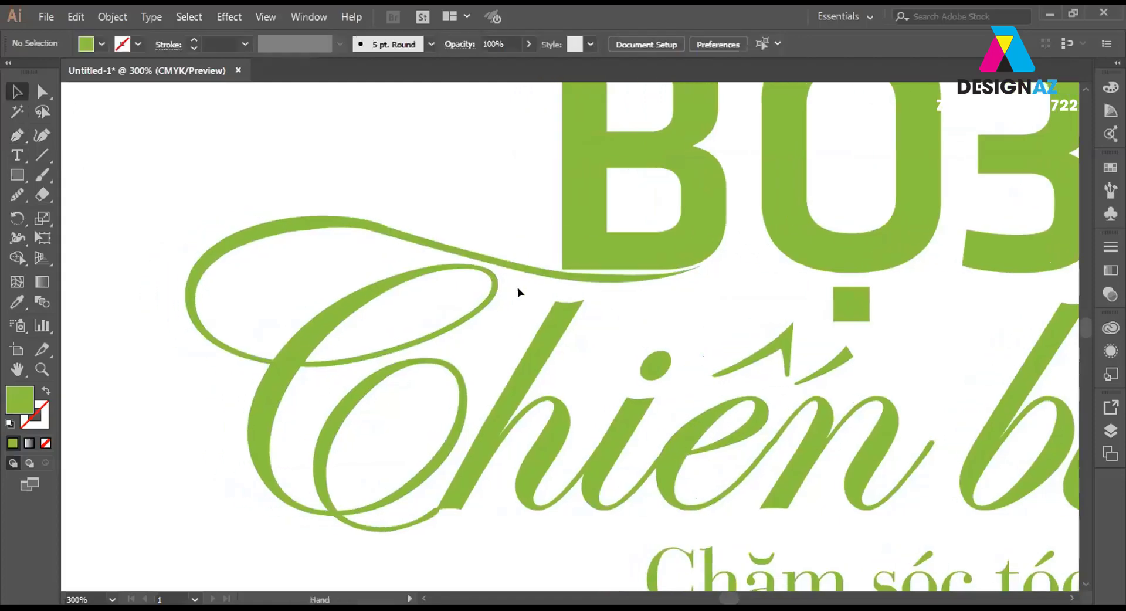
left_click(525, 271)
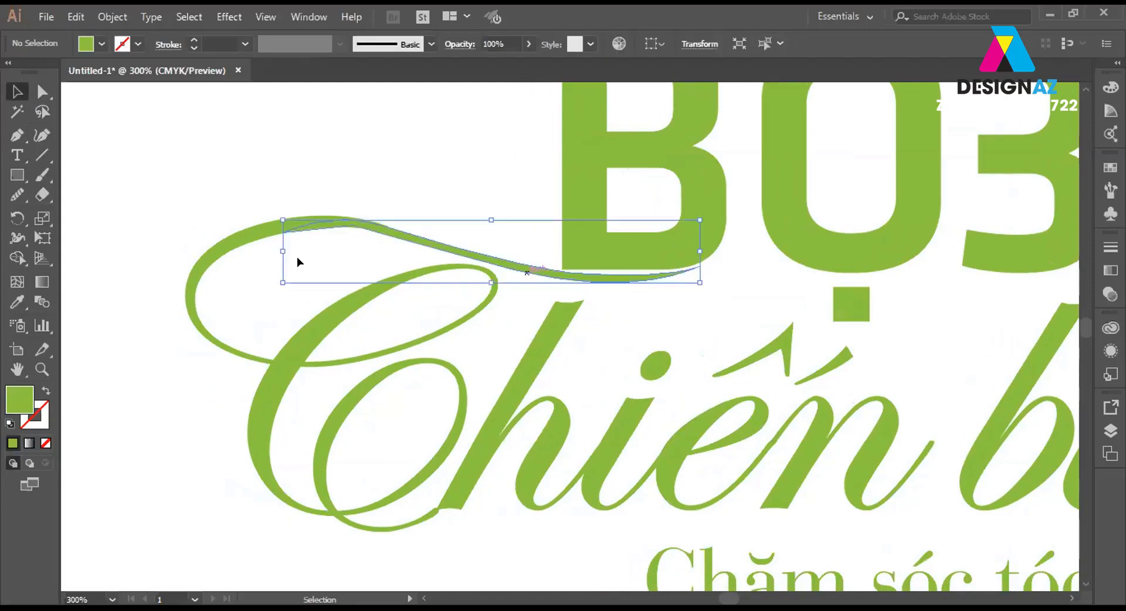
left_click(419, 243, "shift")
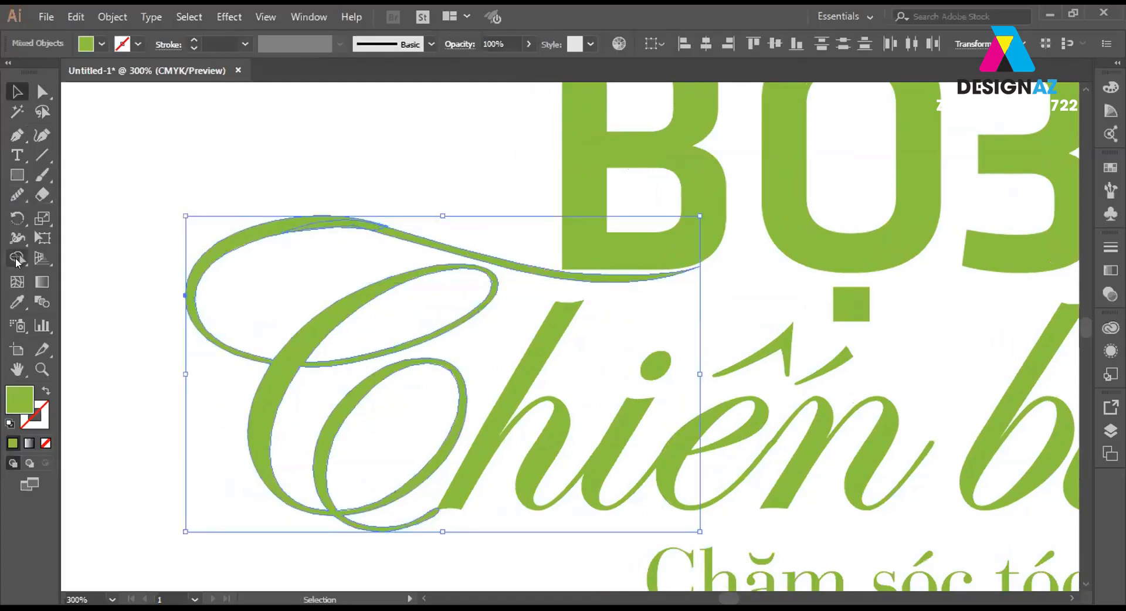
left_click(18, 258)
mouse_move(261, 236)
left_mouse_down()
mouse_move(389, 234)
mouse_move(402, 267)
left_mouse_up()
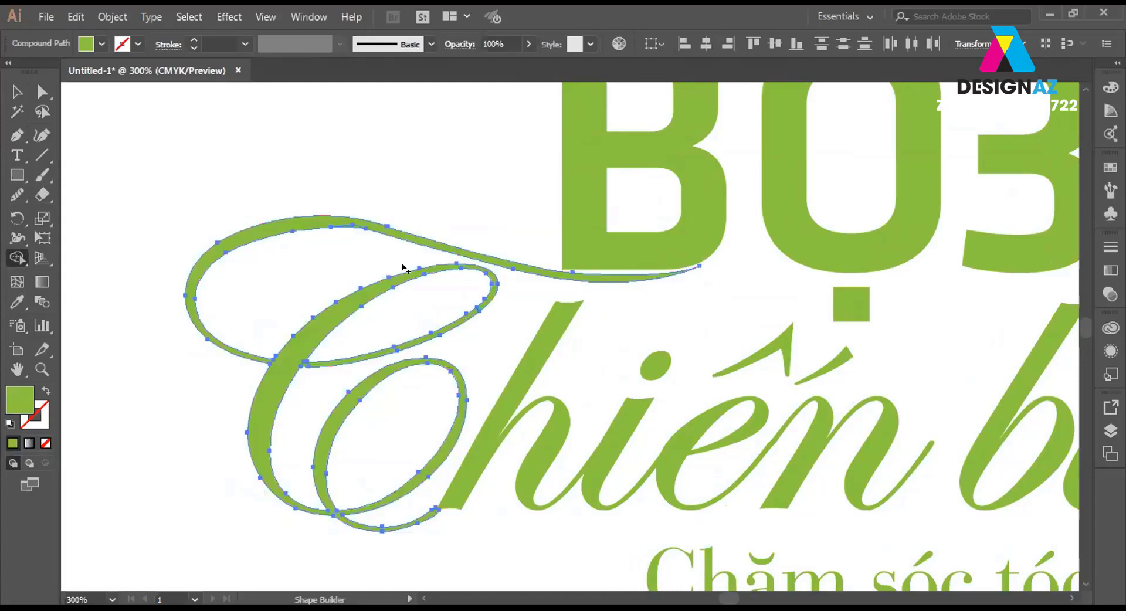
key("z")
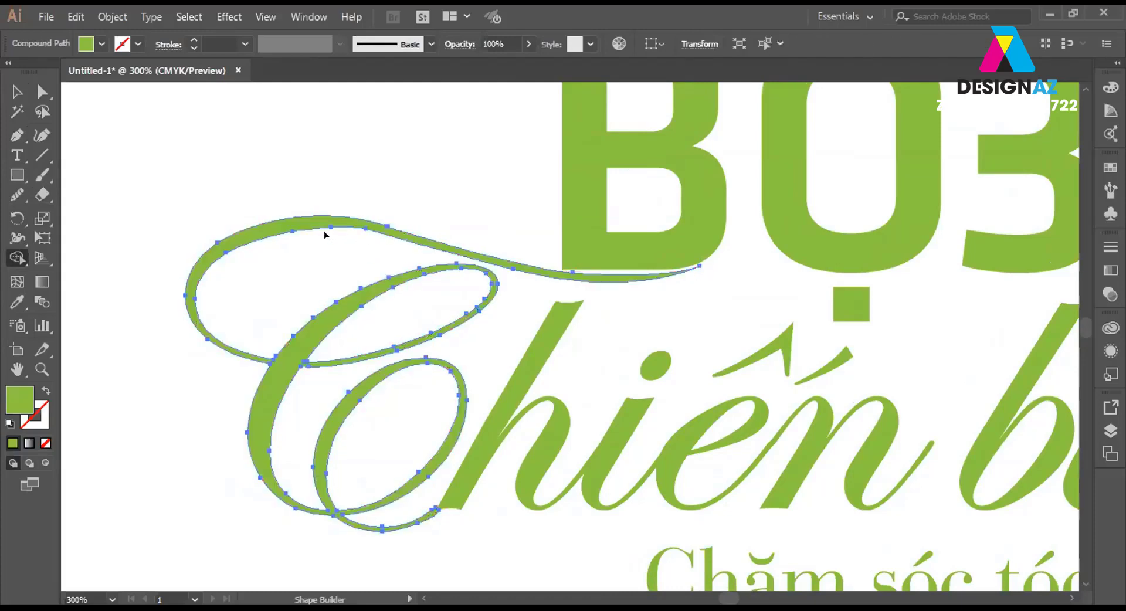
mouse_move(138, 170)
left_mouse_down()
mouse_move(554, 309)
mouse_move(537, 293)
left_mouse_up()
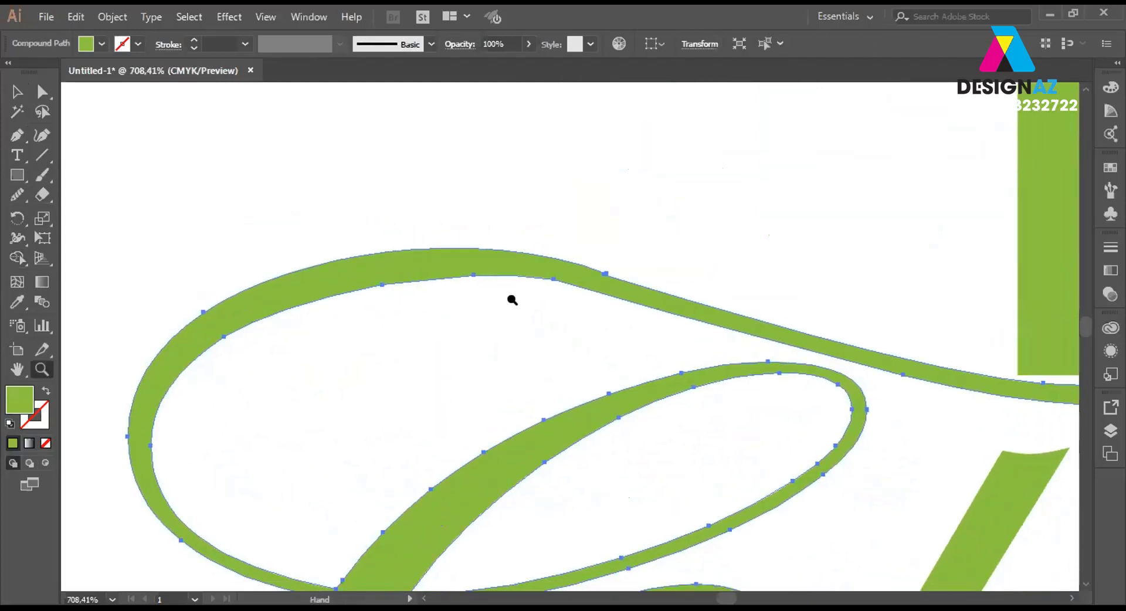
Try deleting inner-edge anchors and reshaping the swash, then undo those changes.
key("p")
left_click(473, 274)
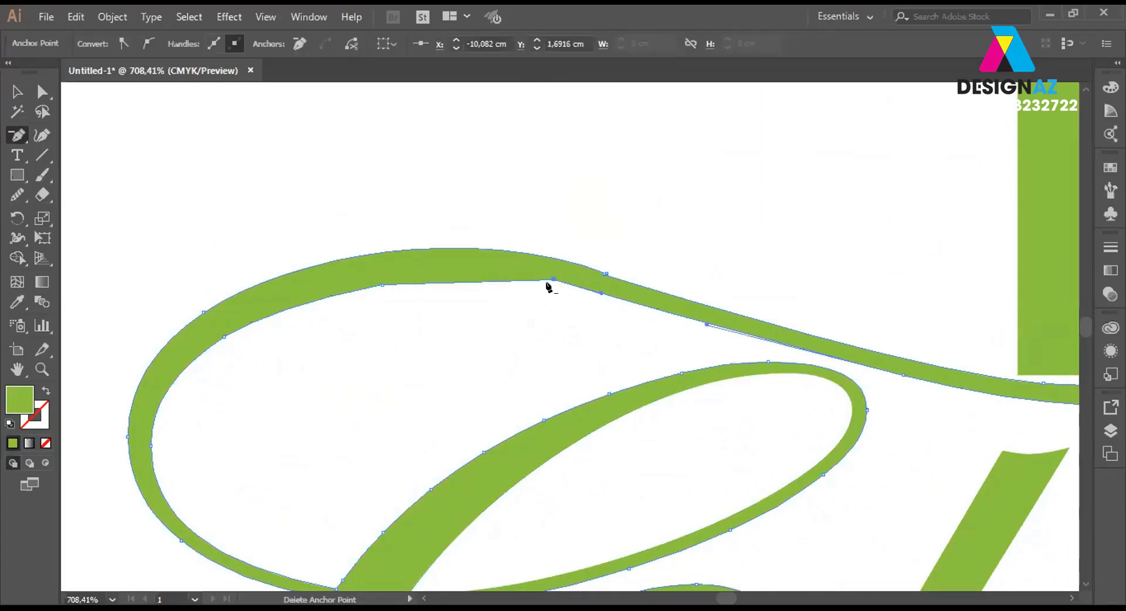
left_click(549, 280)
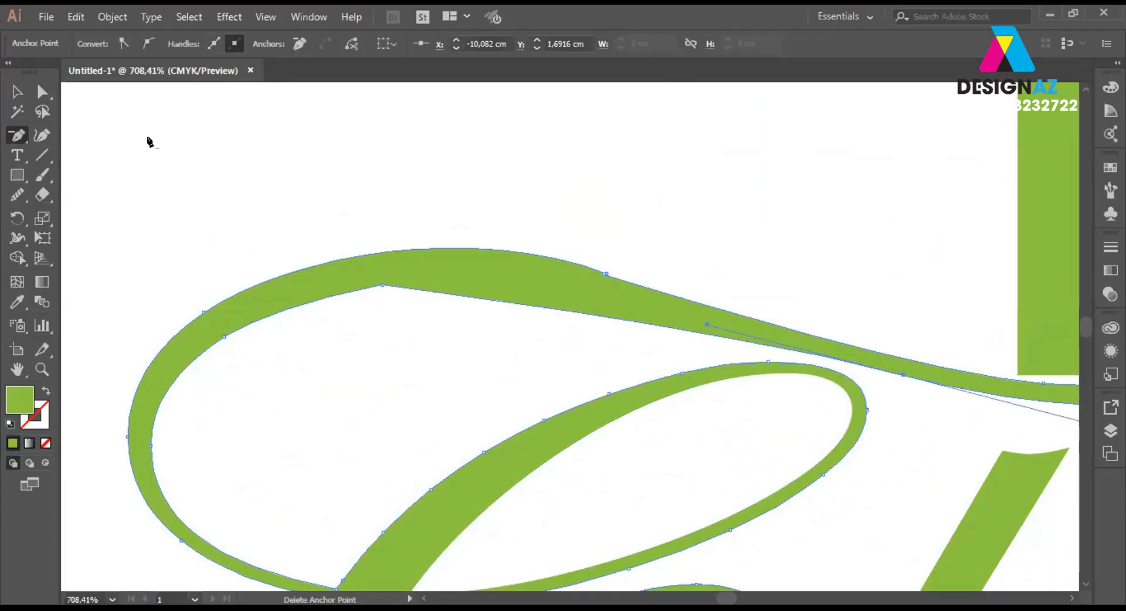
key("a")
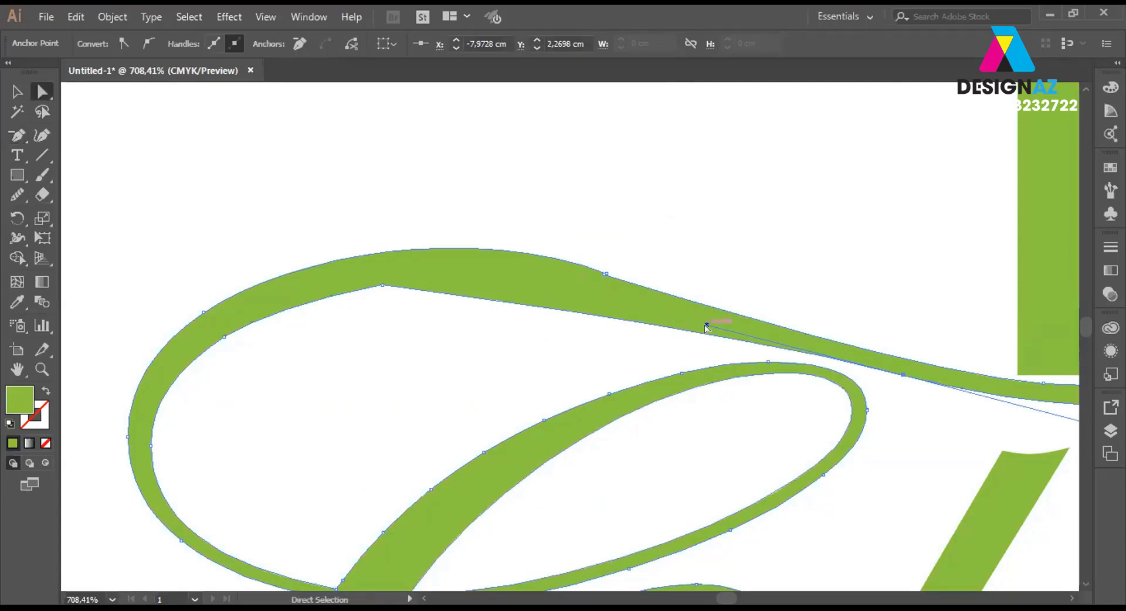
left_click_drag(706, 323, 512, 239)
key("ctrl+z")
key("v")
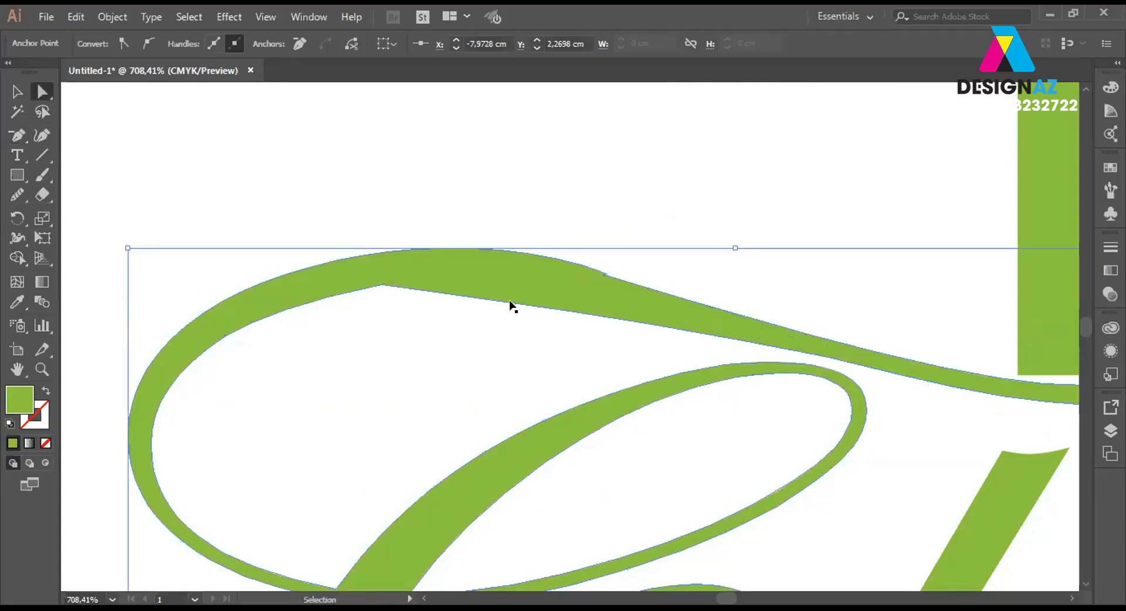
key("ctrl+z")
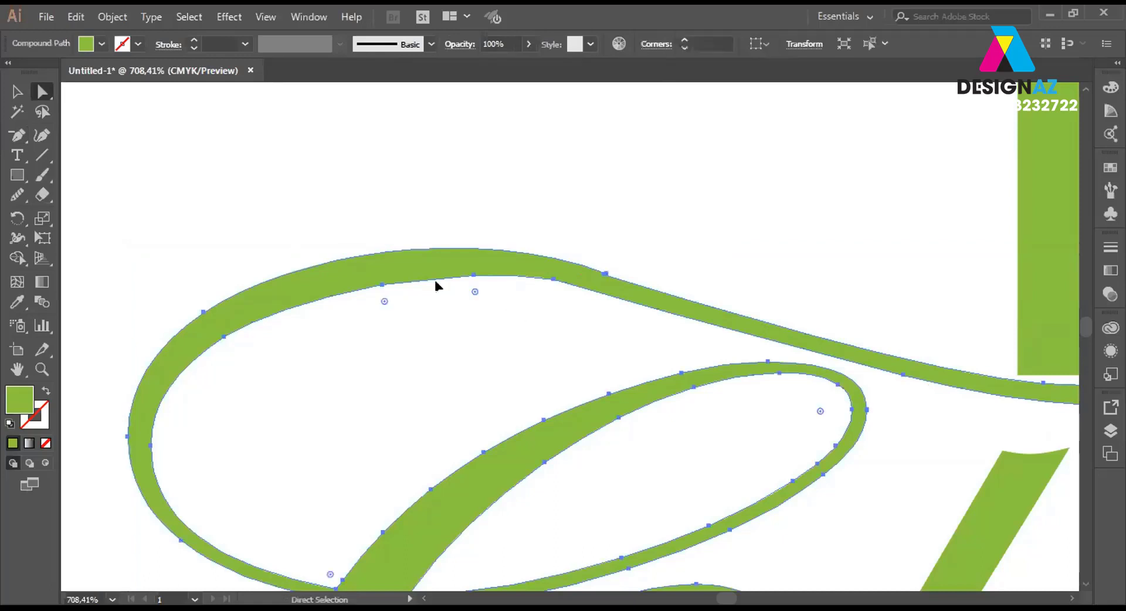
Smooth the inner edge of the merged swash's top curve with the Smooth tool.
key("v")
left_click(463, 223)
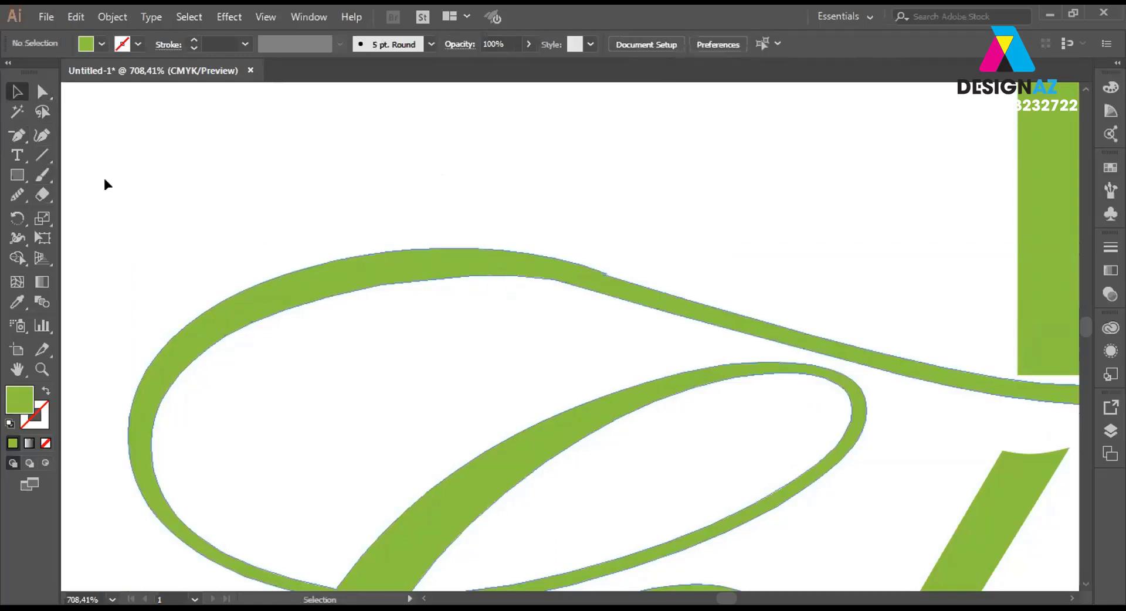
left_click(193, 337)
left_click(17, 194)
left_click_drag(354, 293, 567, 293)
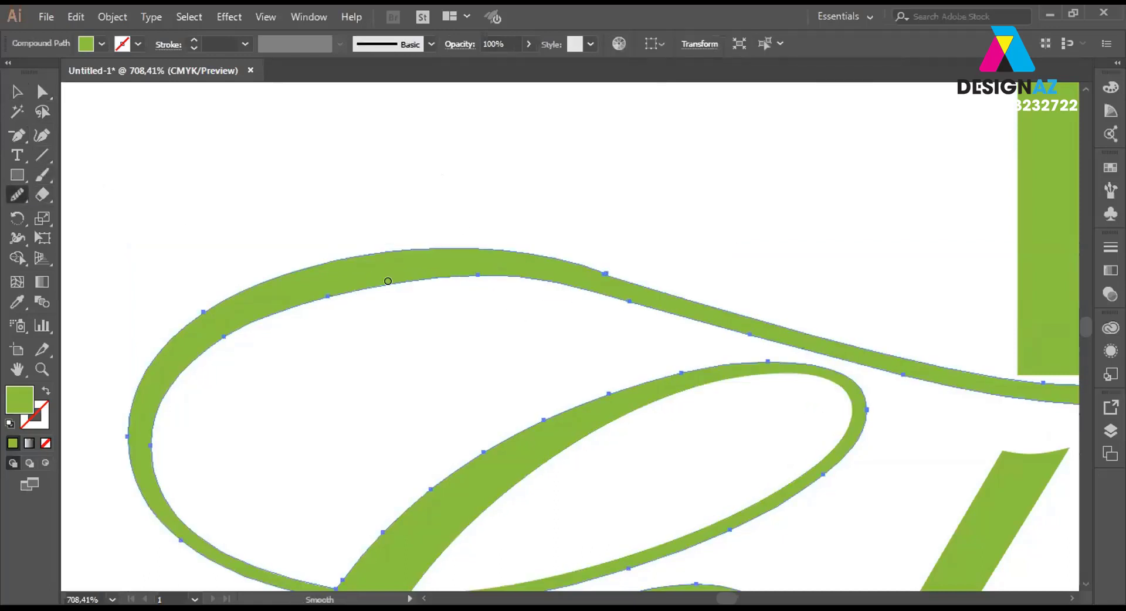
left_click_drag(354, 293, 573, 294)
mouse_move(328, 296)
left_mouse_down()
mouse_move(679, 316)
mouse_move(677, 290)
mouse_move(393, 260)
left_mouse_up()
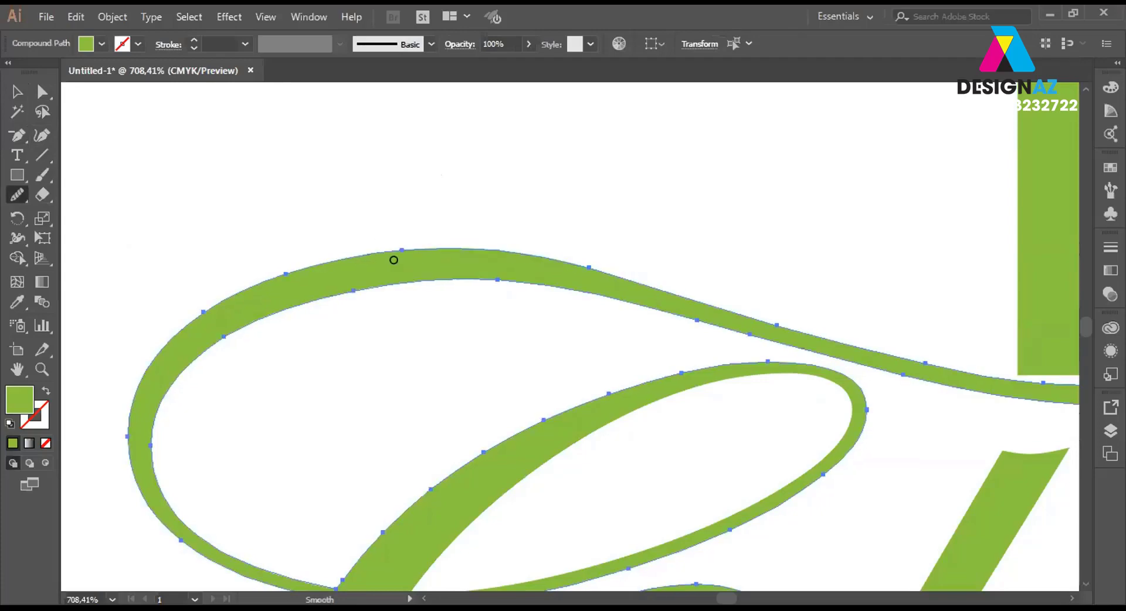
left_click_drag(828, 302, 534, 265)
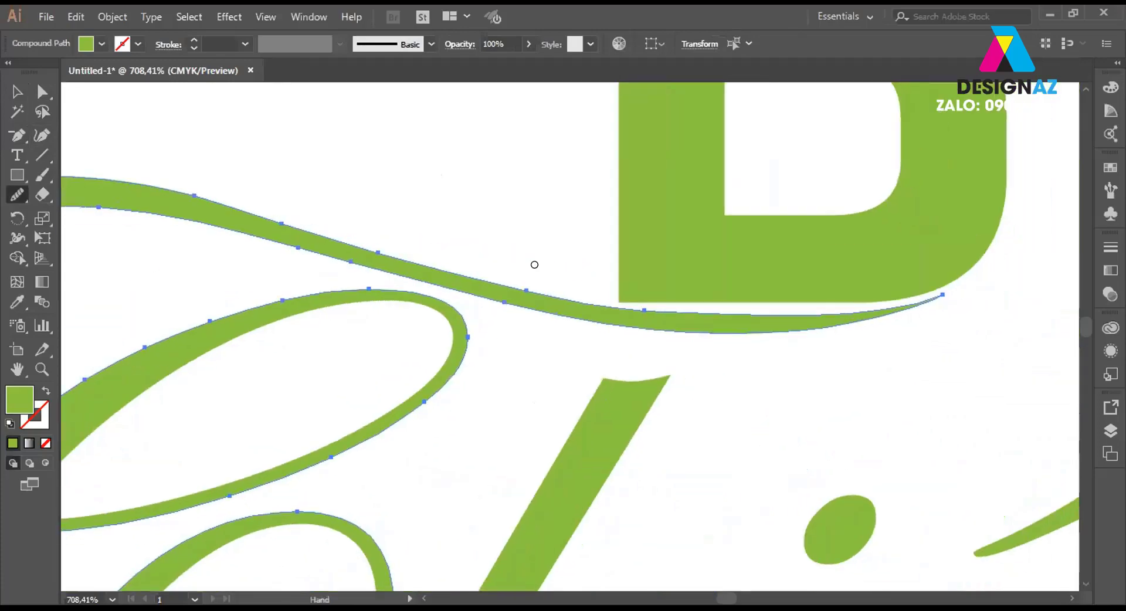
Adjust anchor handles on the swash tail's lower curve to smooth it.
left_click(42, 91)
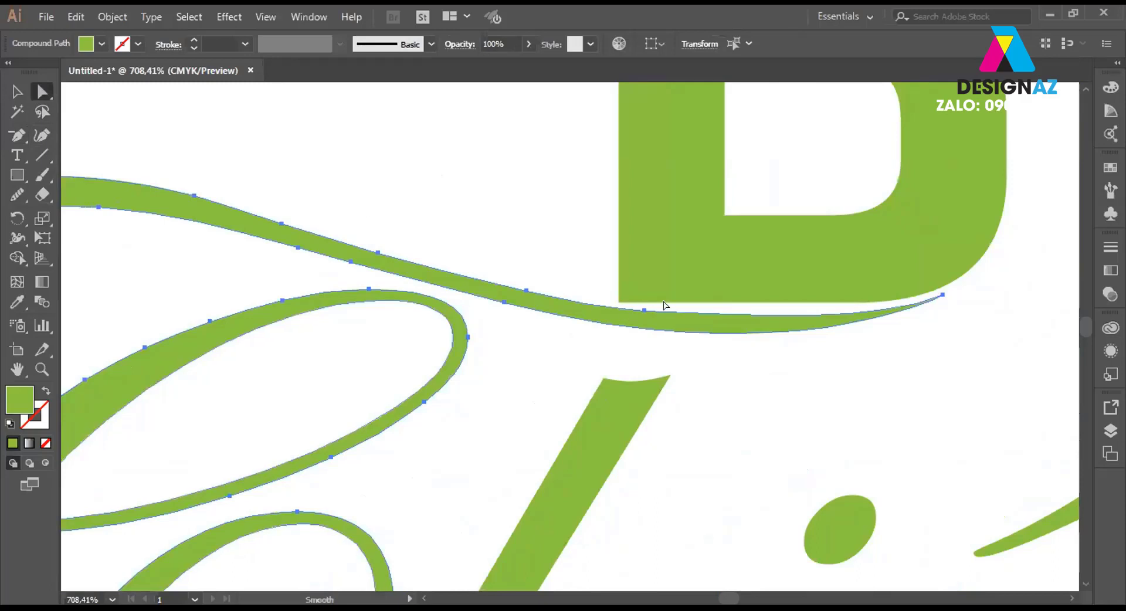
left_click_drag(642, 312, 669, 317)
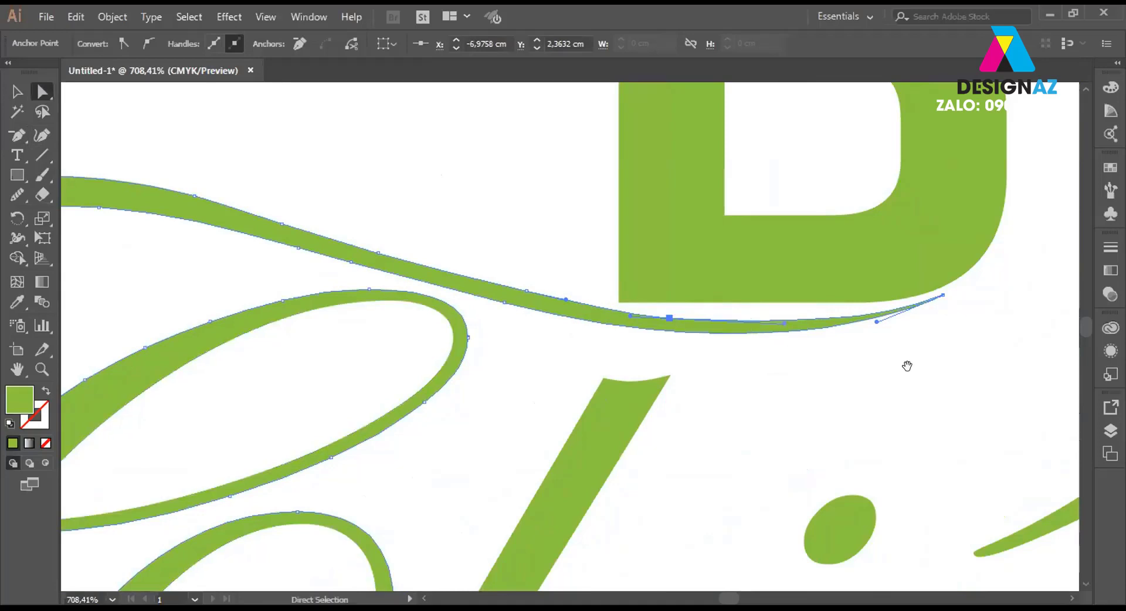
left_click_drag(907, 366, 824, 369)
mouse_move(860, 302)
left_mouse_down()
mouse_move(793, 340)
mouse_move(795, 324)
left_mouse_up()
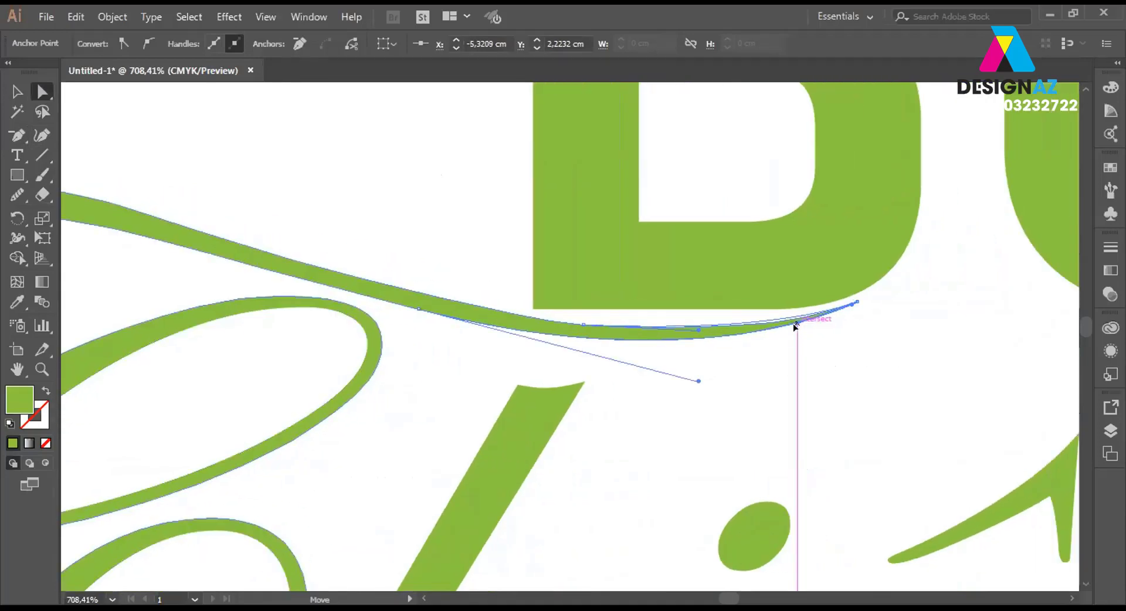
left_click(823, 392)
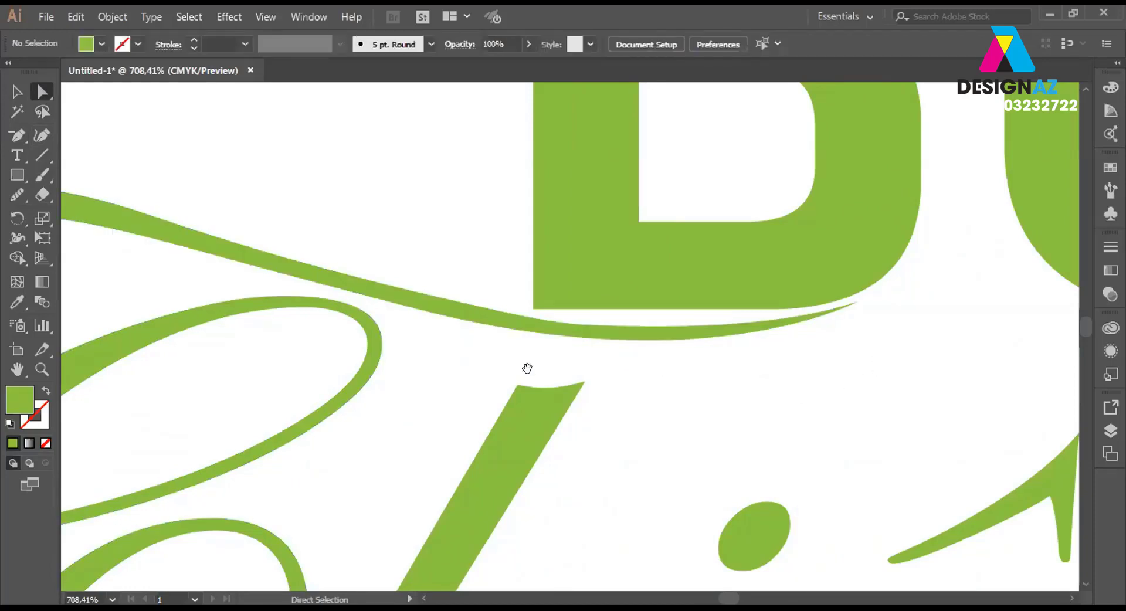
left_click_drag(527, 368, 696, 375)
Delete an upper-edge anchor and smooth the swash's curve with the Smooth tool.
left_click(691, 326)
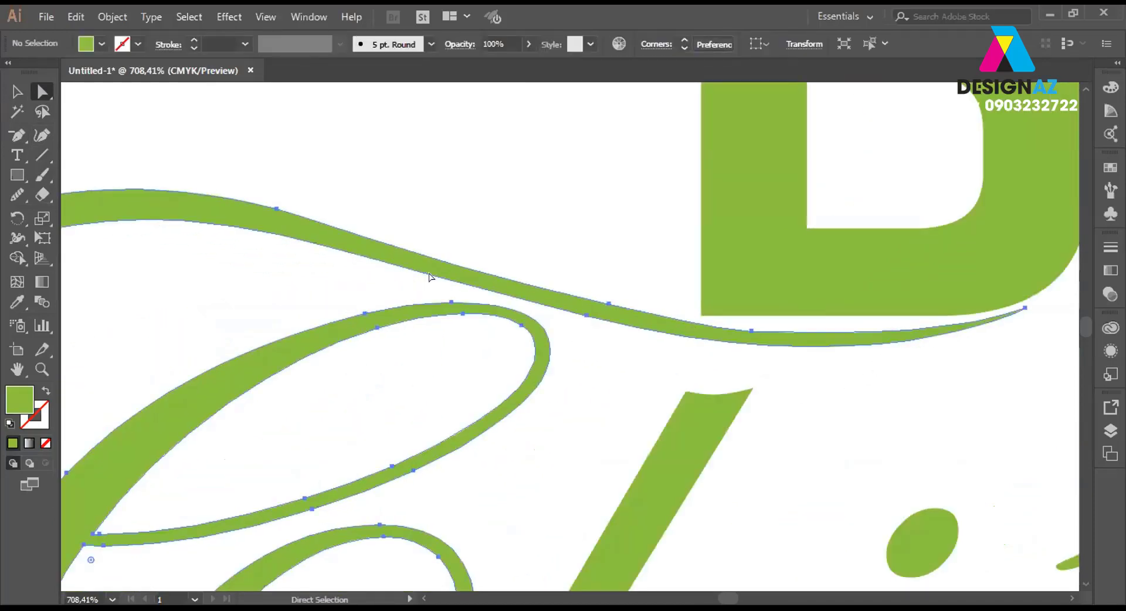
left_click(461, 264)
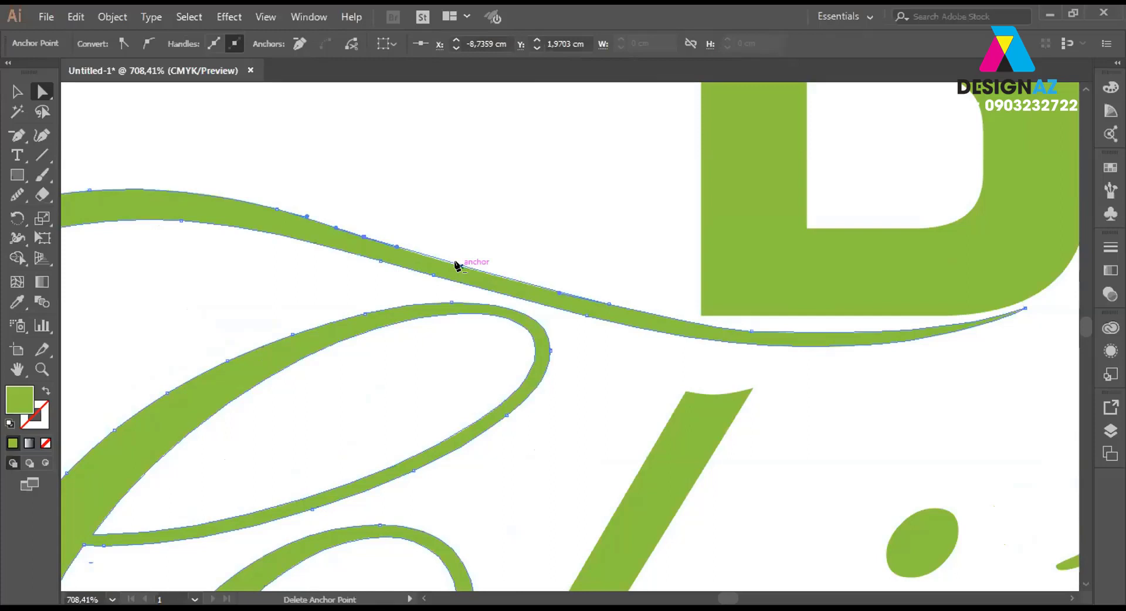
key("p")
left_click(610, 305)
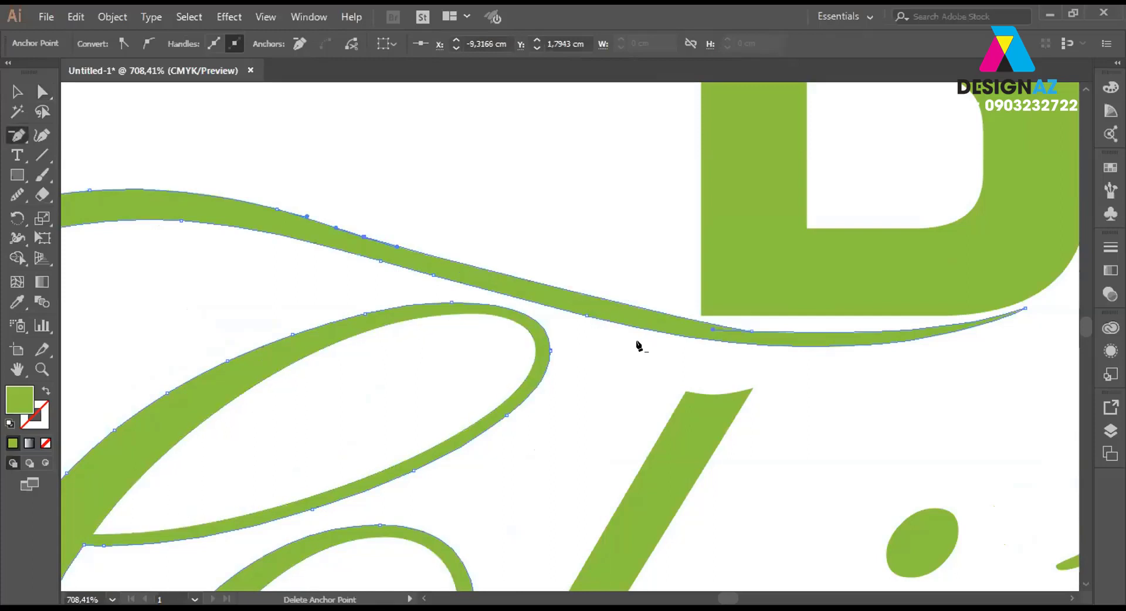
left_click(17, 194)
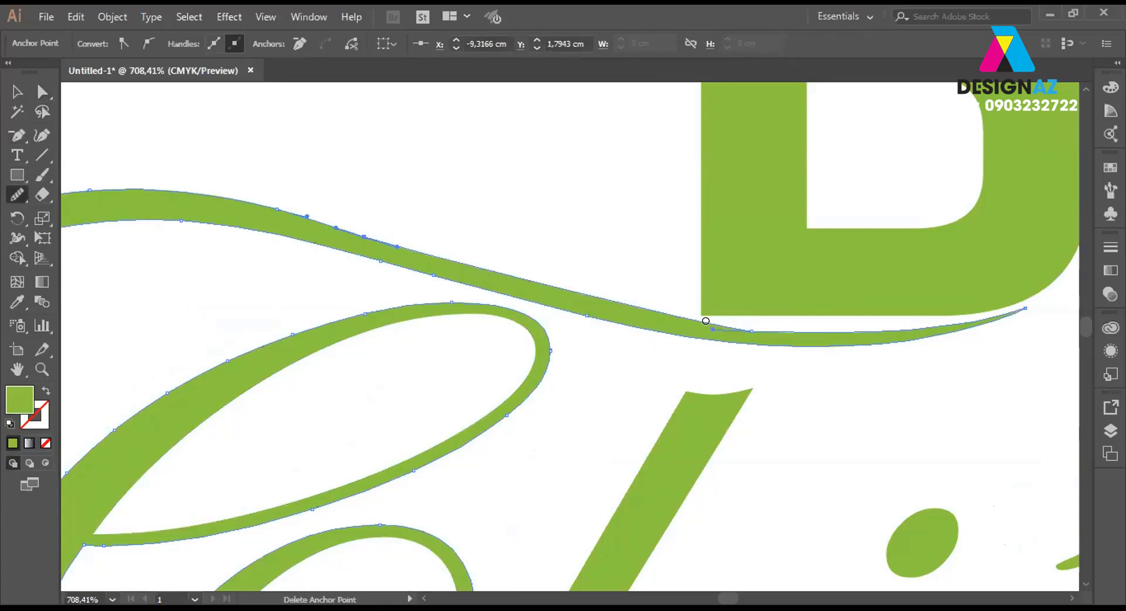
left_click_drag(811, 334, 603, 306)
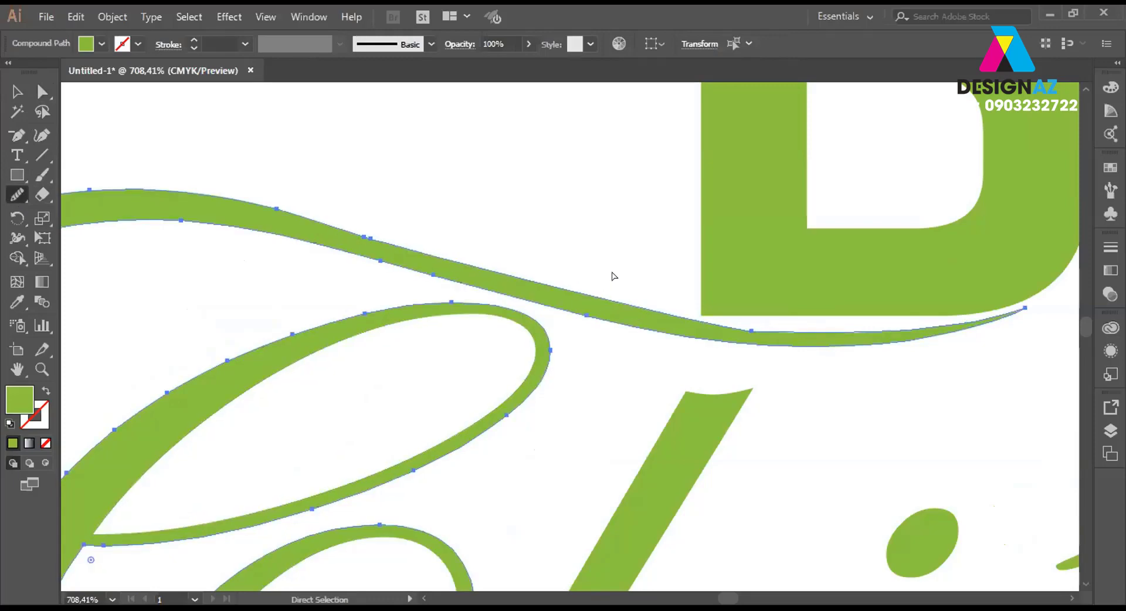
left_click_drag(614, 277, 355, 241)
Remove a top-edge anchor, smooth both swash edges, then deselect and zoom out.
left_click(42, 91)
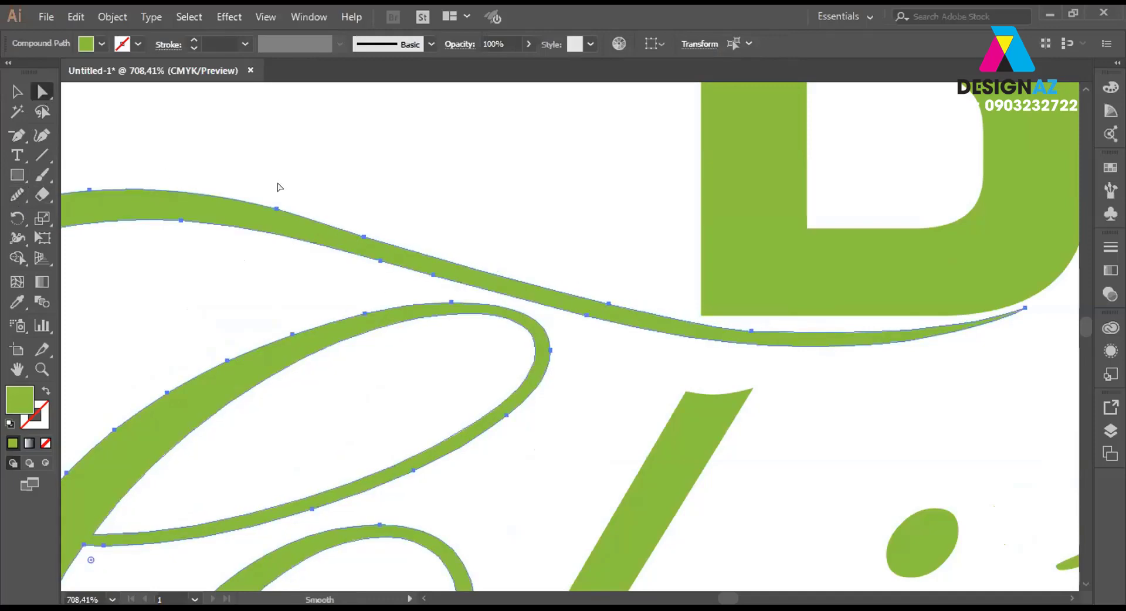
key("minus")
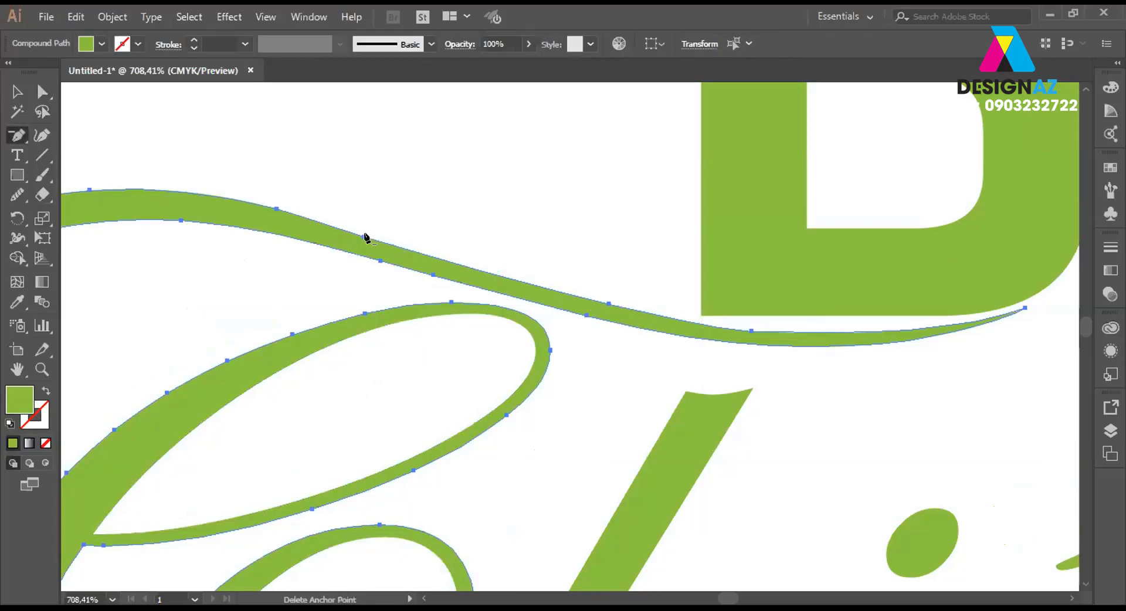
left_click(365, 237)
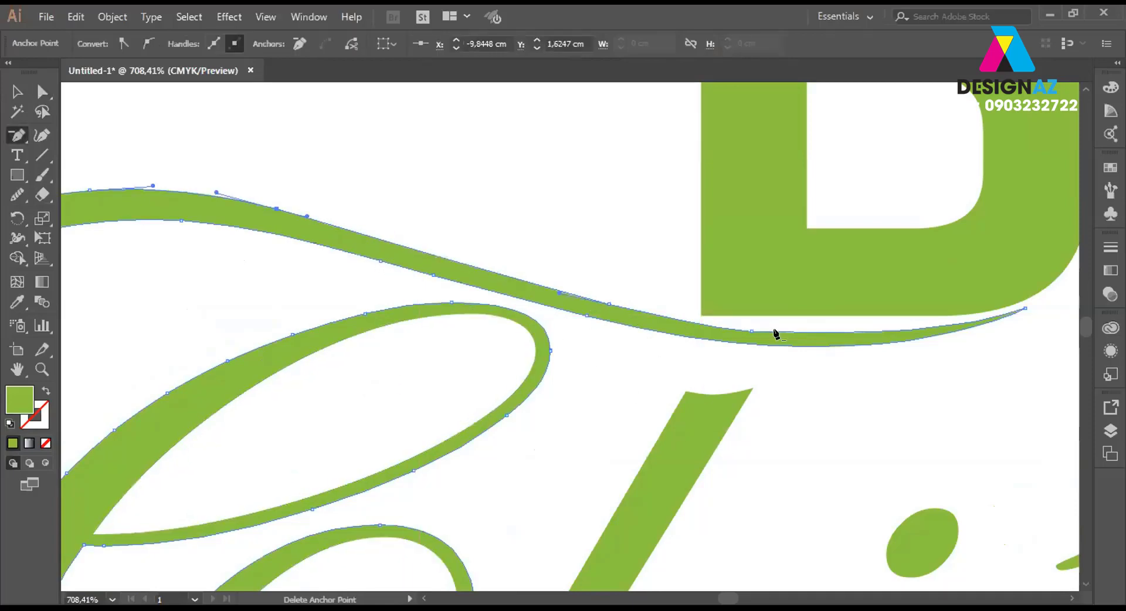
left_click(17, 194)
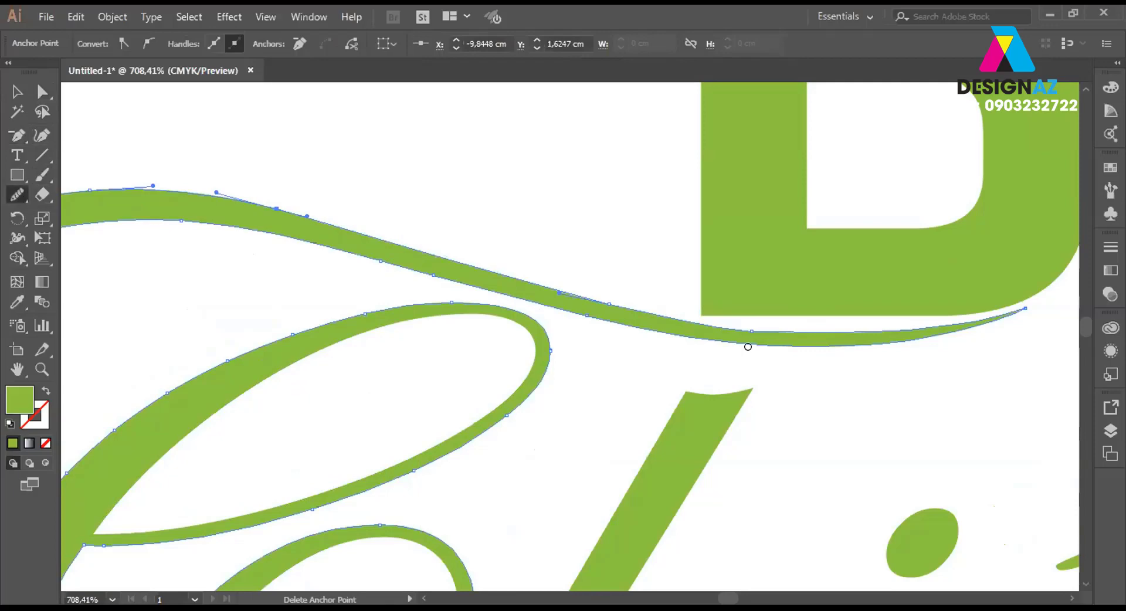
left_click_drag(759, 332, 827, 347)
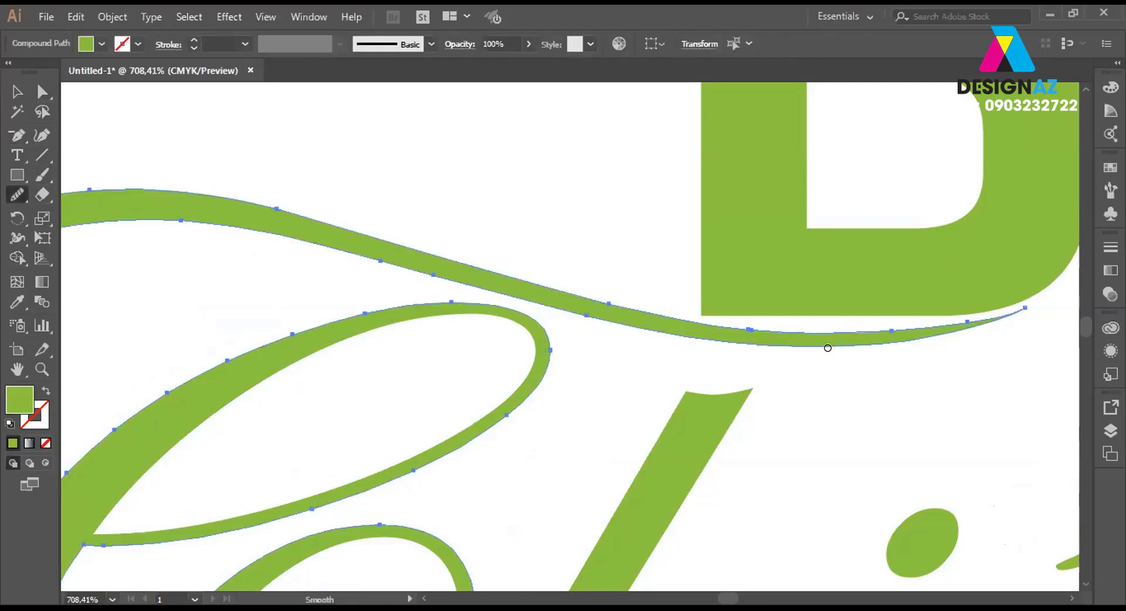
left_click_drag(720, 319, 910, 332)
left_click(18, 92)
left_click(733, 494)
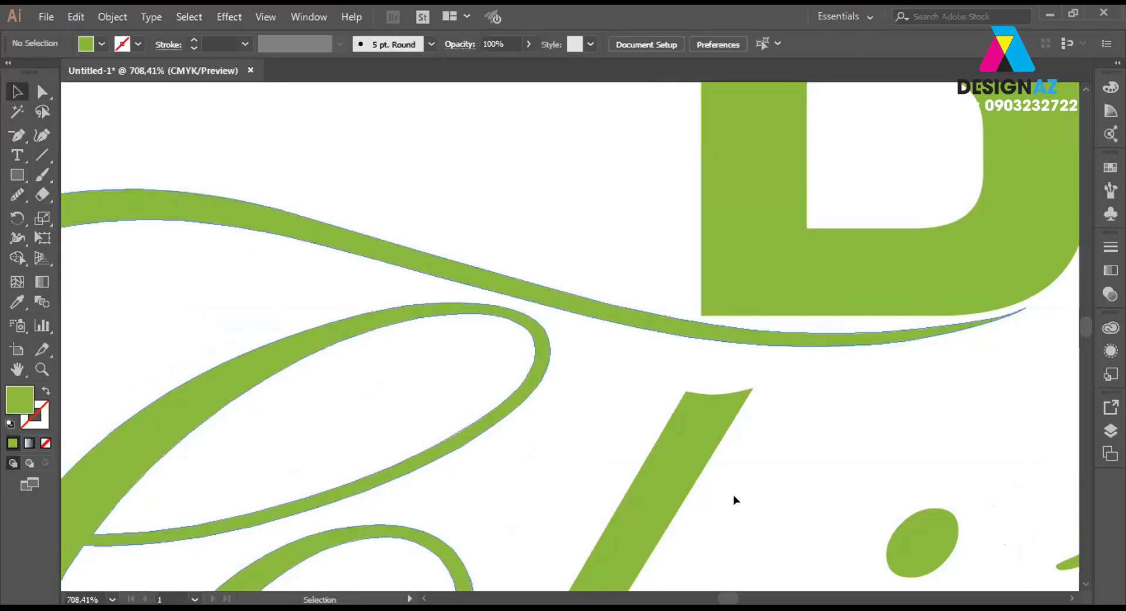
key("ctrl+minus")
Inside the BỘ3 group, move the Ô and 3 left so they sit tighter against the B.
key("ctrl+minus")
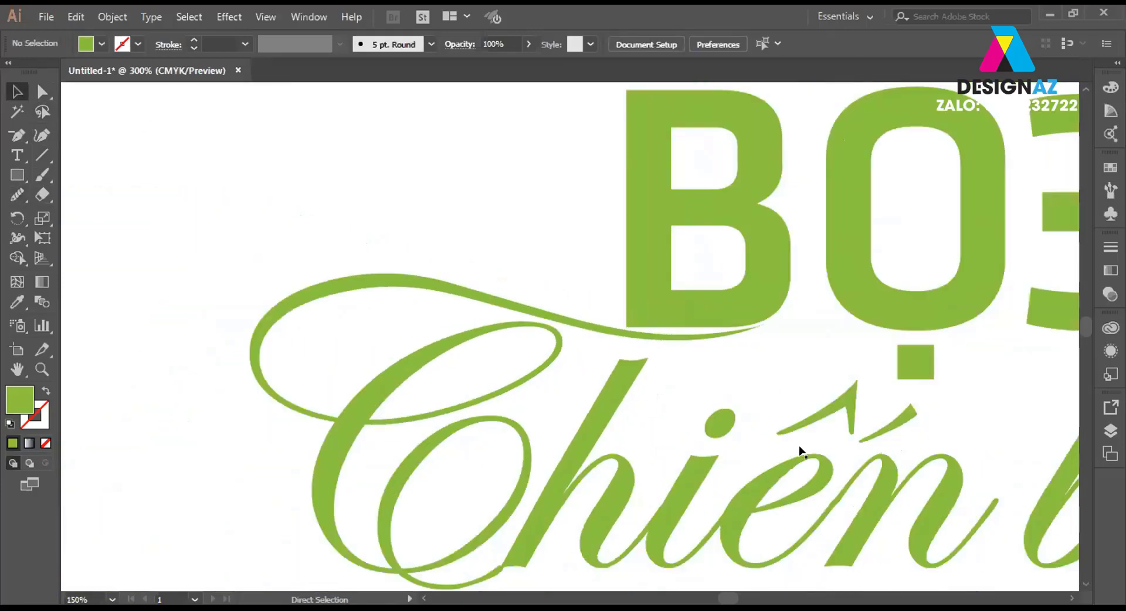
key("ctrl+minus")
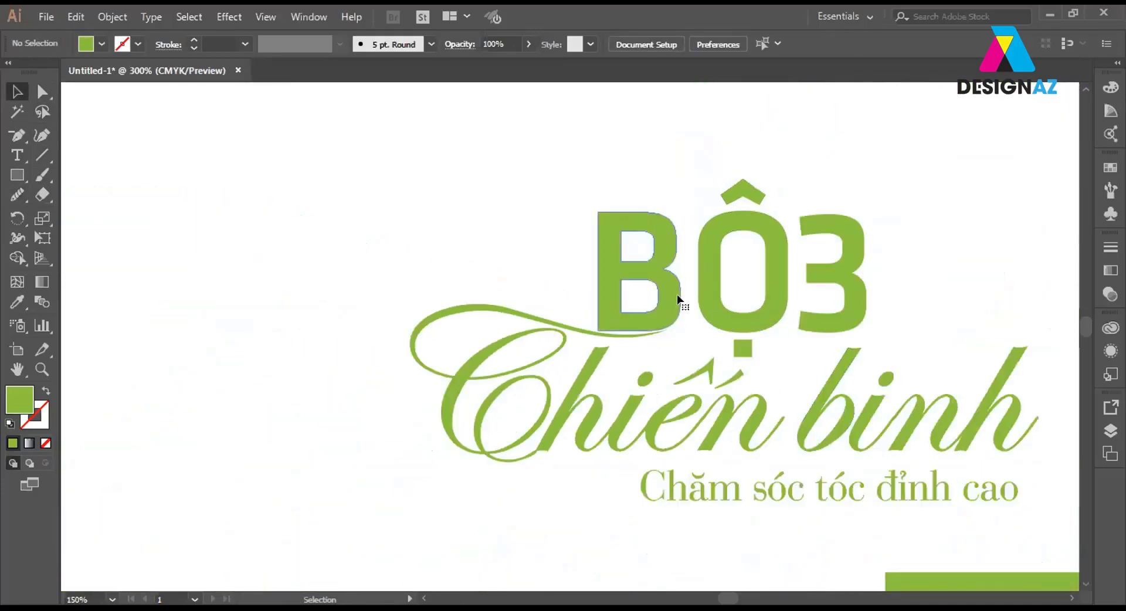
left_click(679, 301)
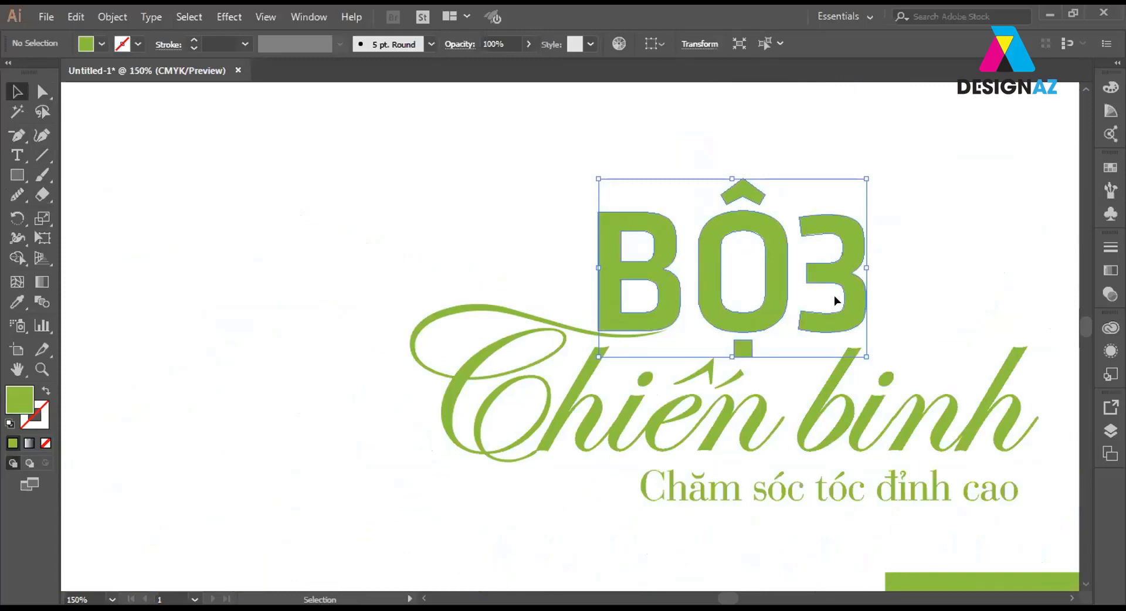
double_click(707, 311)
left_click(732, 314)
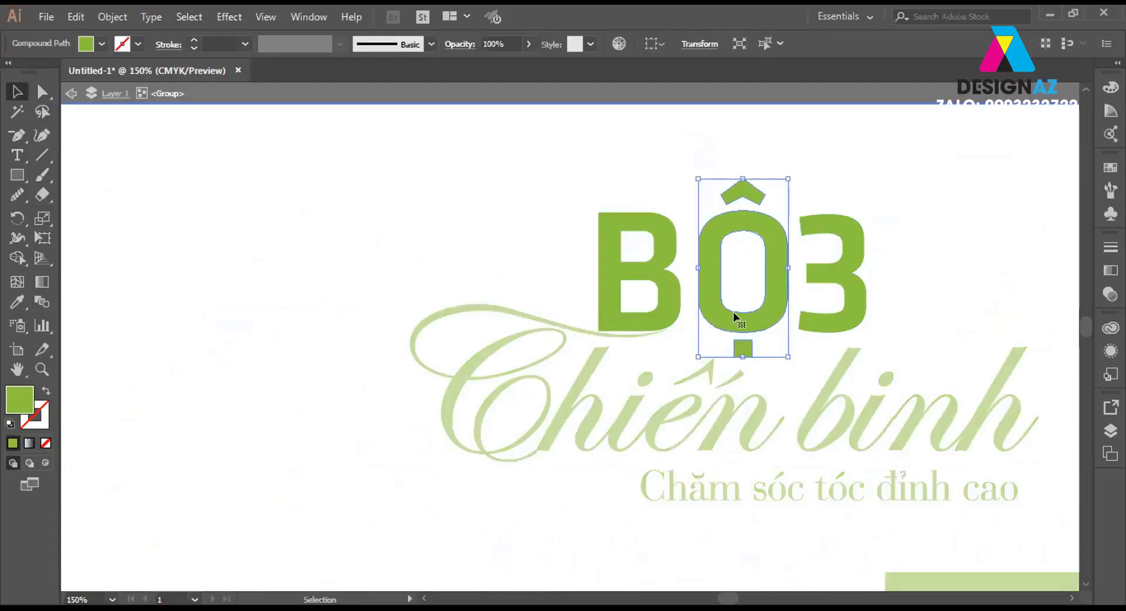
left_click_drag(754, 312, 784, 318)
left_click_drag(852, 284, 844, 291)
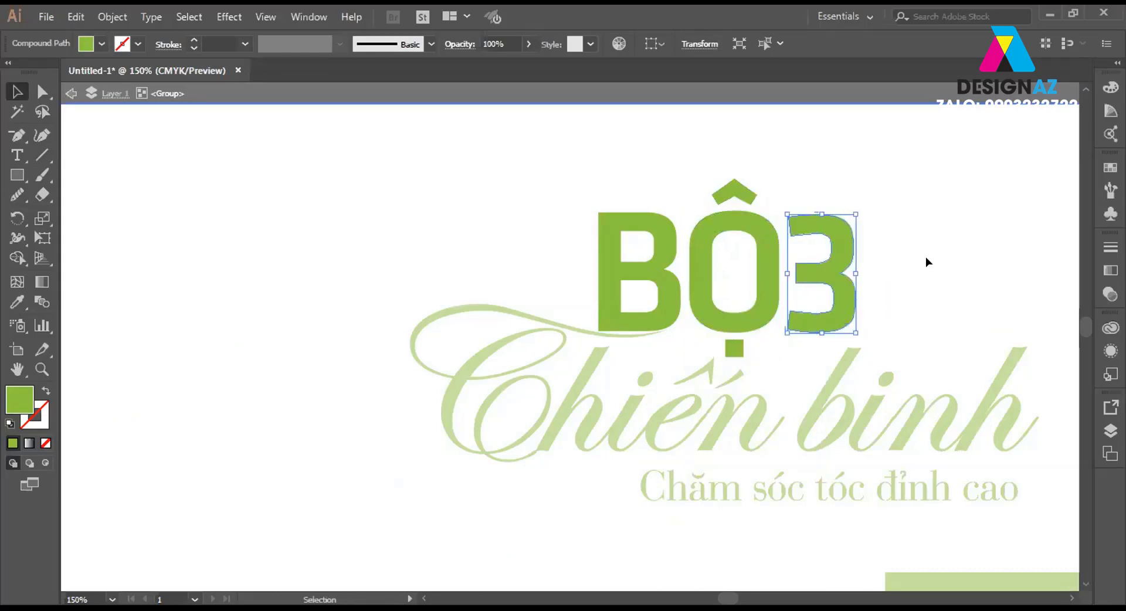
key("Left")
key("Left")
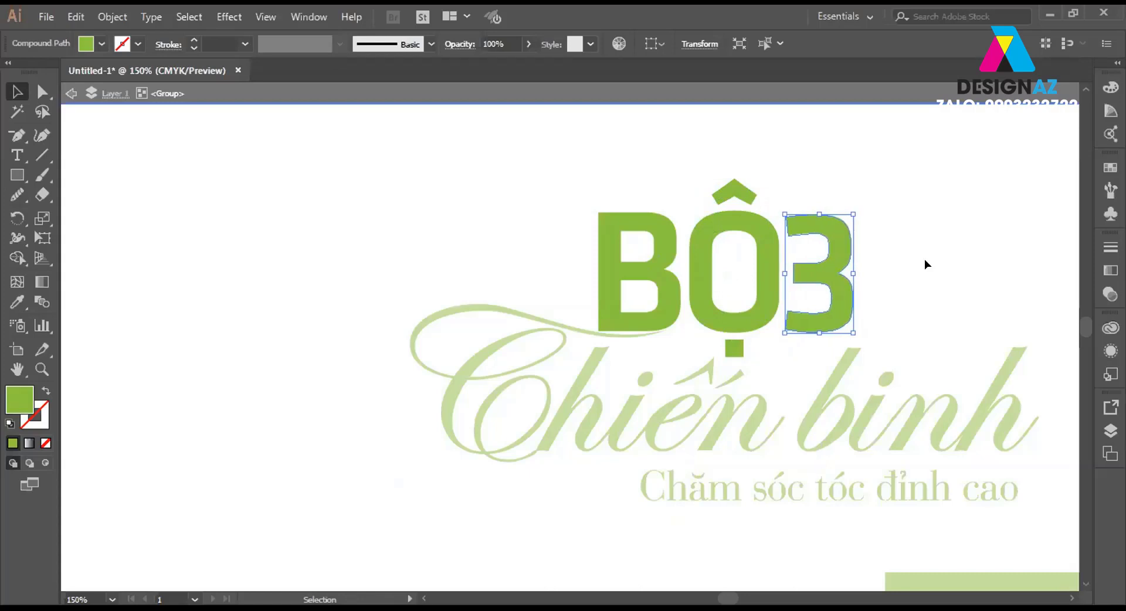
key("Escape")
Scale the whole BỘ3 heading group up slightly from its corner handle.
left_click(781, 290)
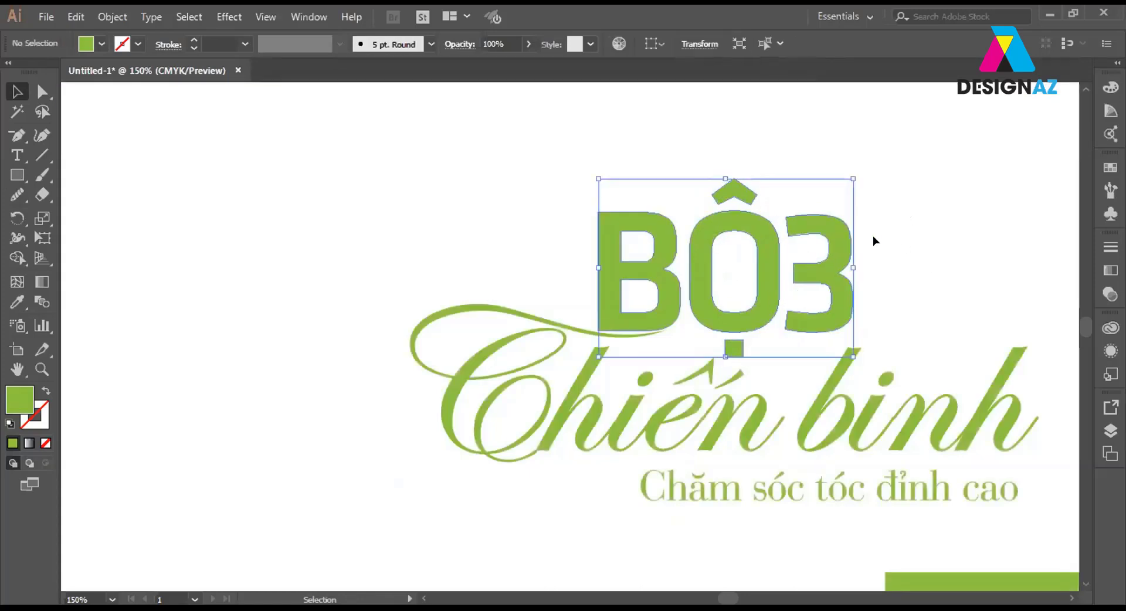
left_click_drag(854, 173, 863, 168)
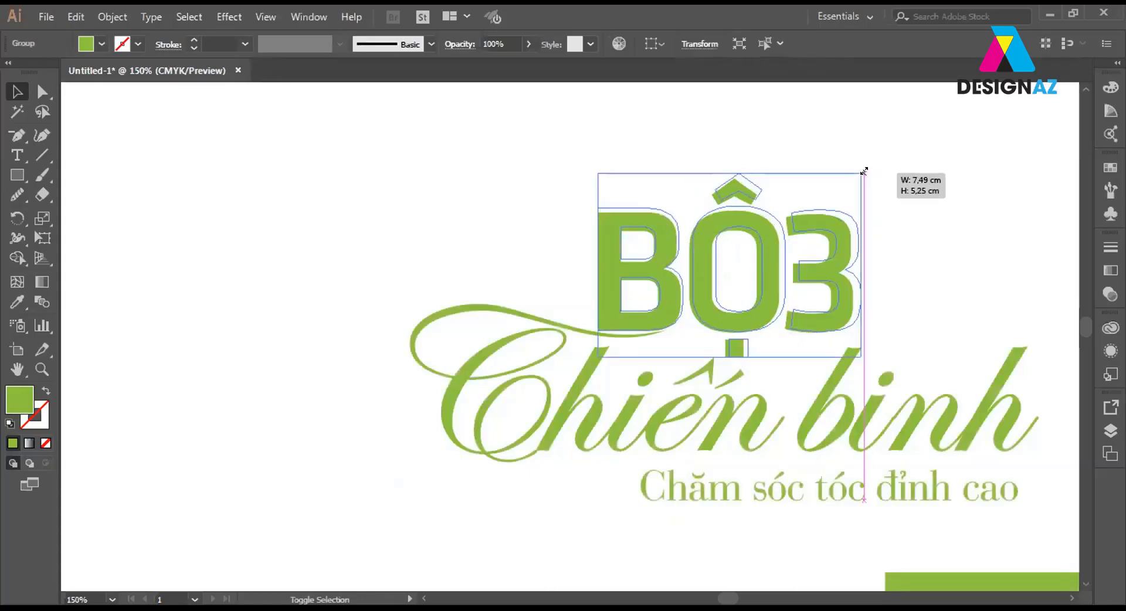
left_click(901, 340)
left_click_drag(901, 340, 810, 251)
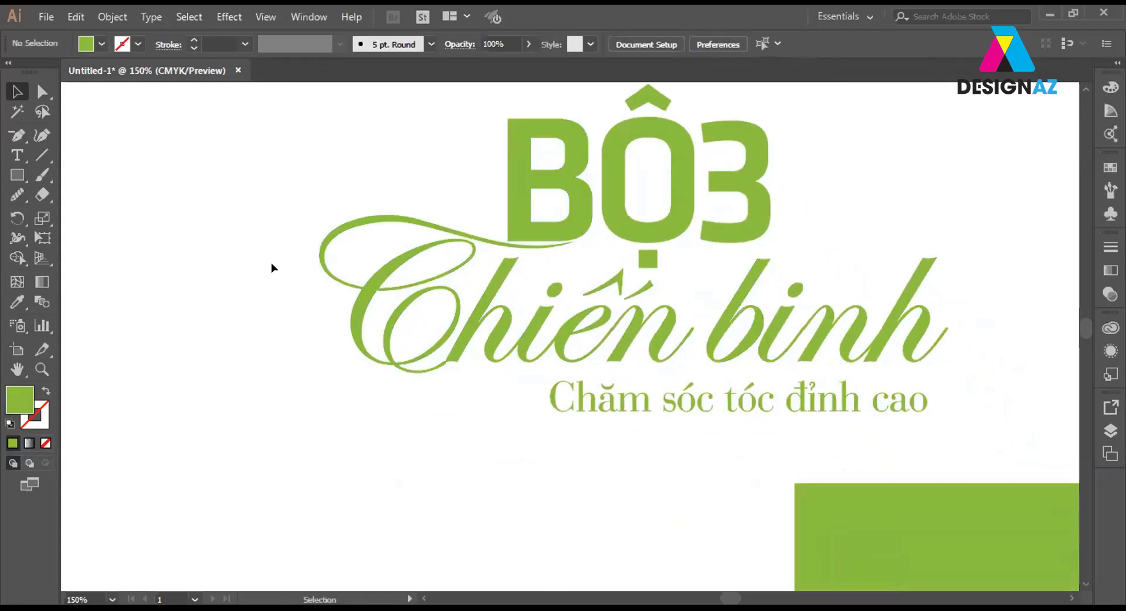
Select BỘ3 and Chiến binh together, with Chiến binh as the key object.
left_click_drag(272, 262, 952, 350)
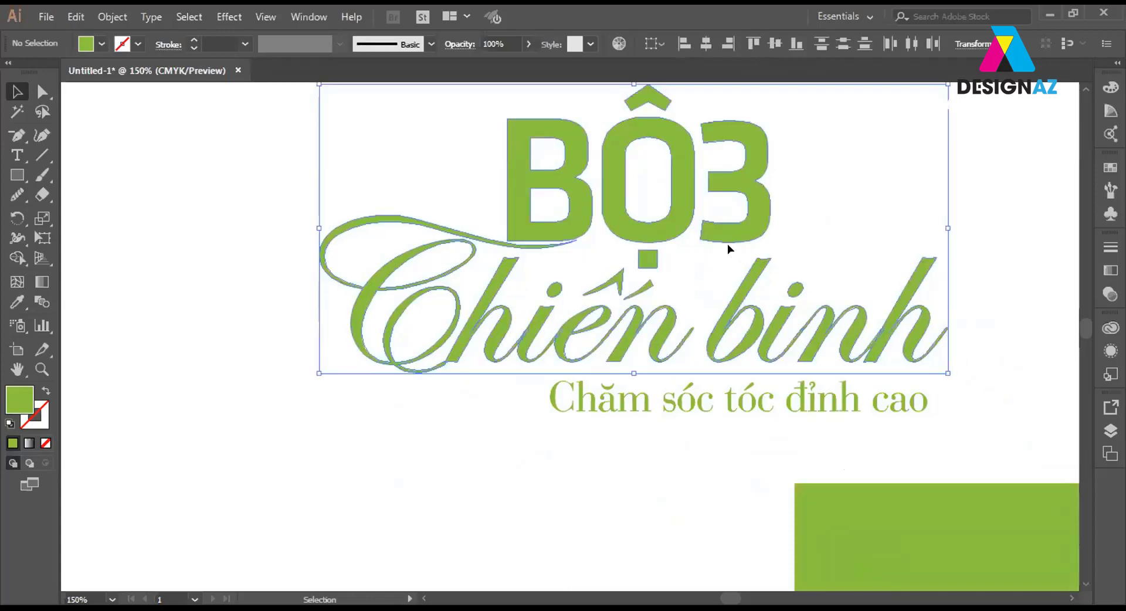
left_click(680, 223, "shift")
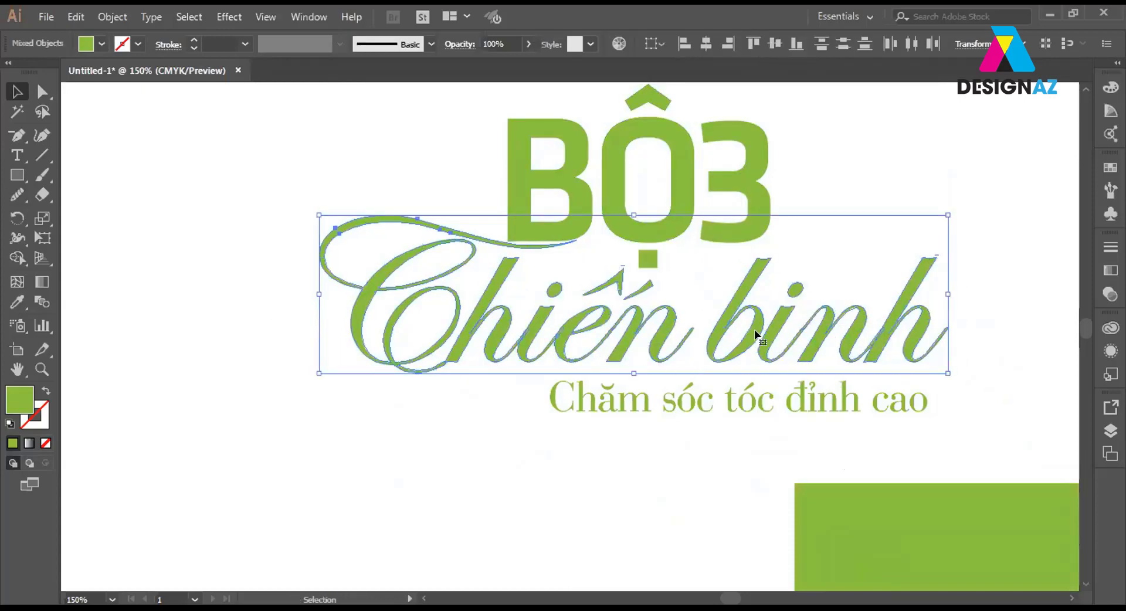
key("a")
left_click(891, 234)
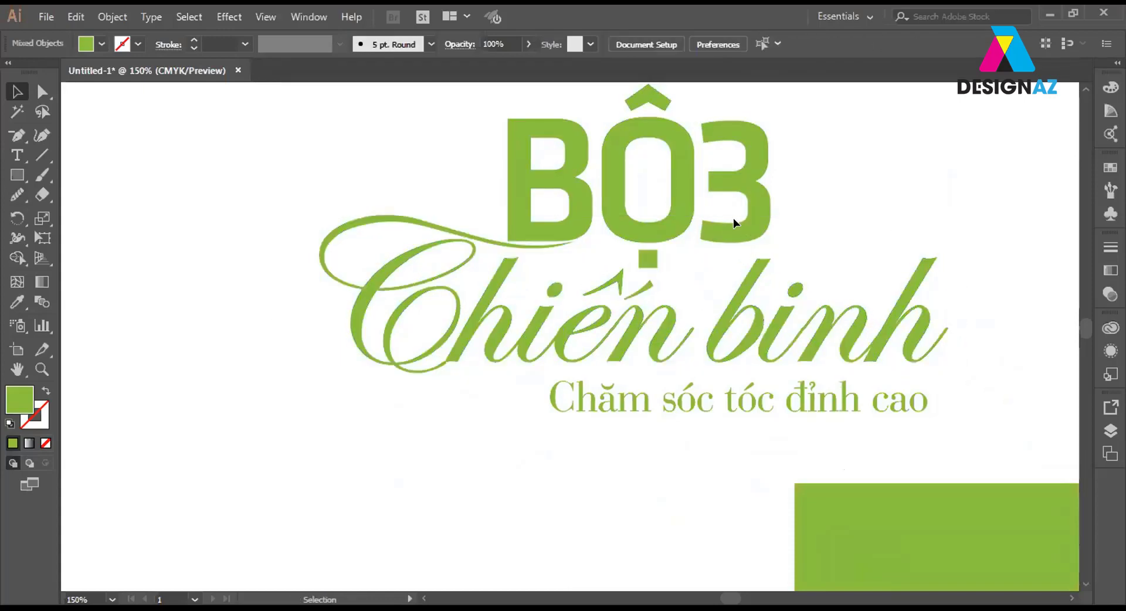
left_click(679, 213)
left_click(730, 316, "shift")
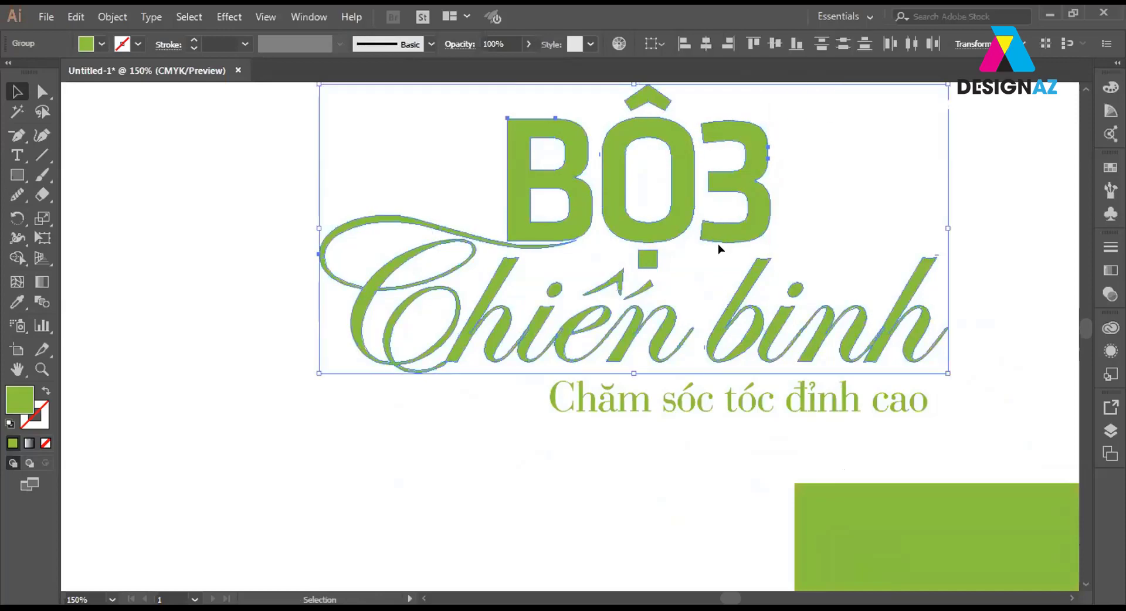
left_click(736, 299)
Zoom in on the area where the swash meets the B.
left_click(892, 176)
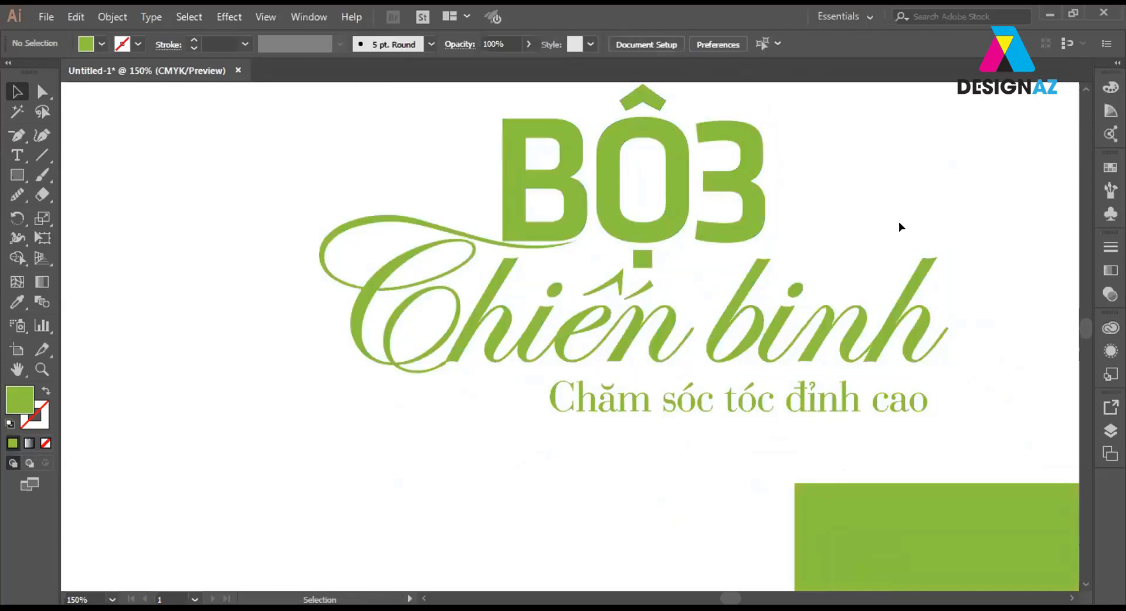
key("z")
mouse_move(410, 191)
left_mouse_down()
mouse_move(637, 305)
mouse_move(678, 288)
left_mouse_up()
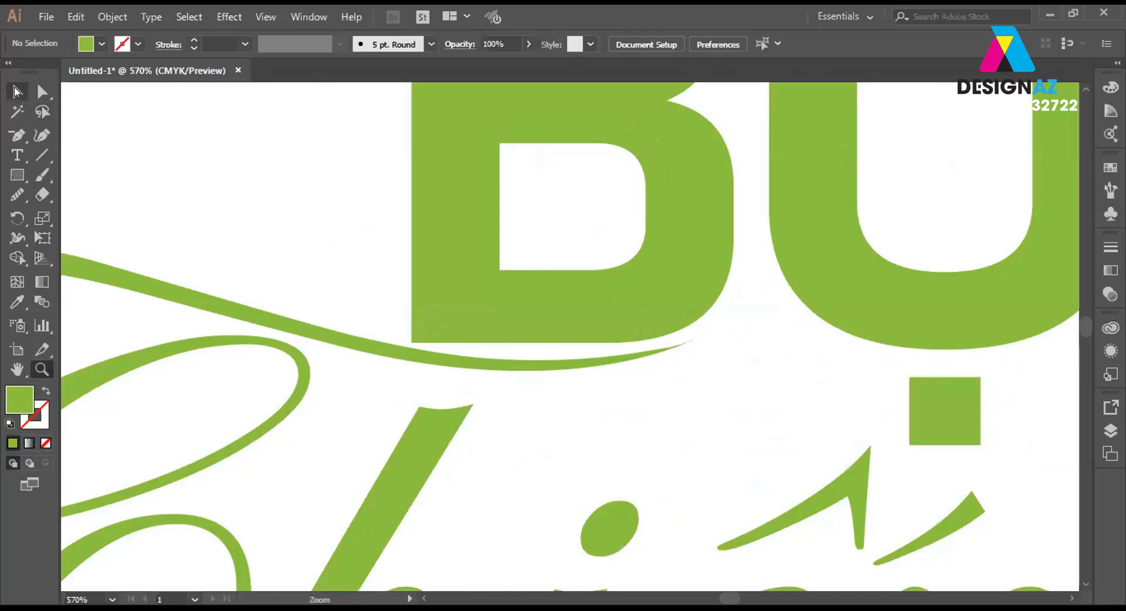
Drag the B's bottom-left anchor straight up so its bottom edge slants along the swash.
left_click(17, 91)
left_click(462, 323)
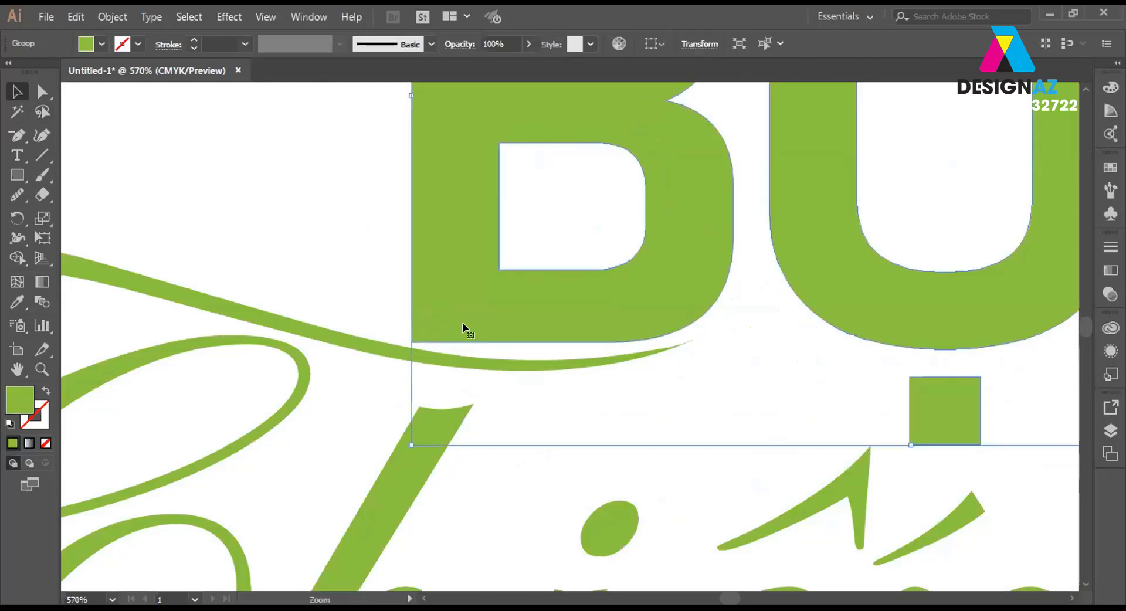
key("p")
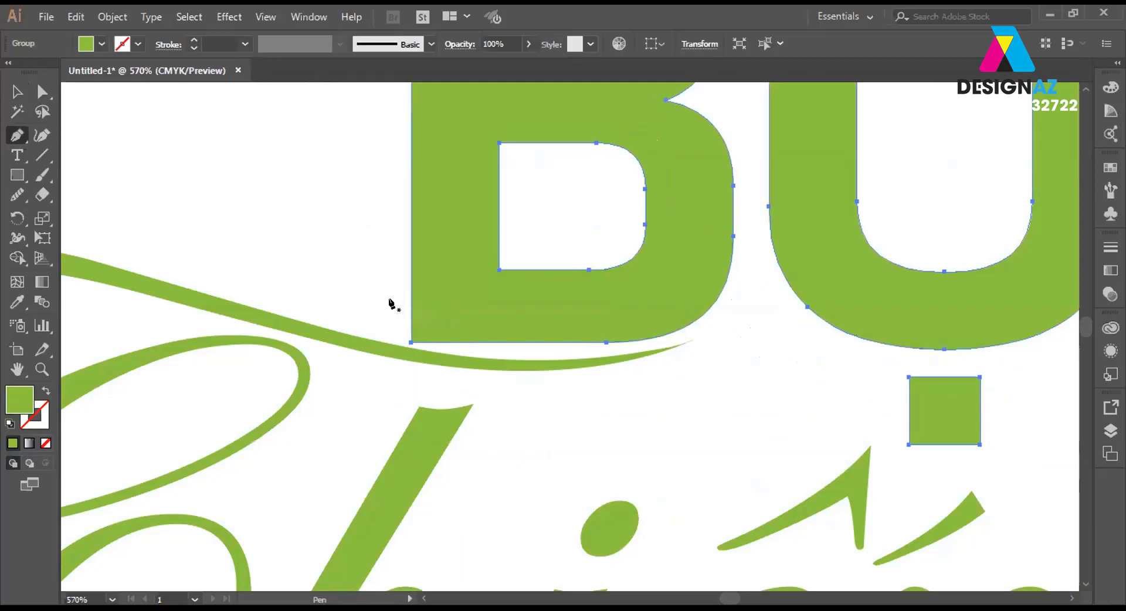
left_click(41, 91)
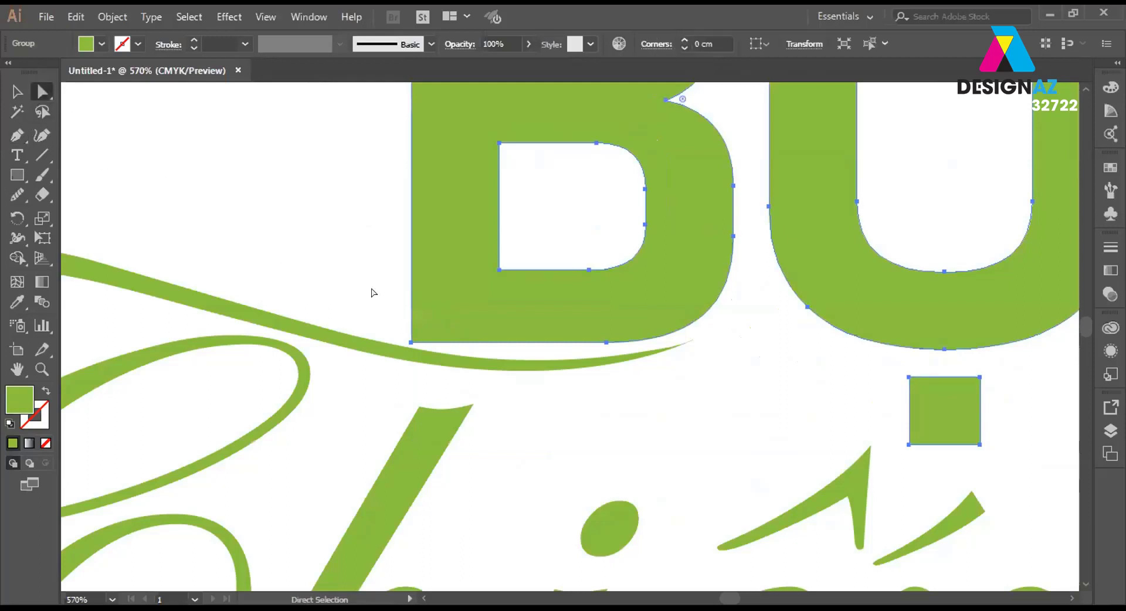
left_click(411, 341)
left_click_drag(411, 341, 409, 310)
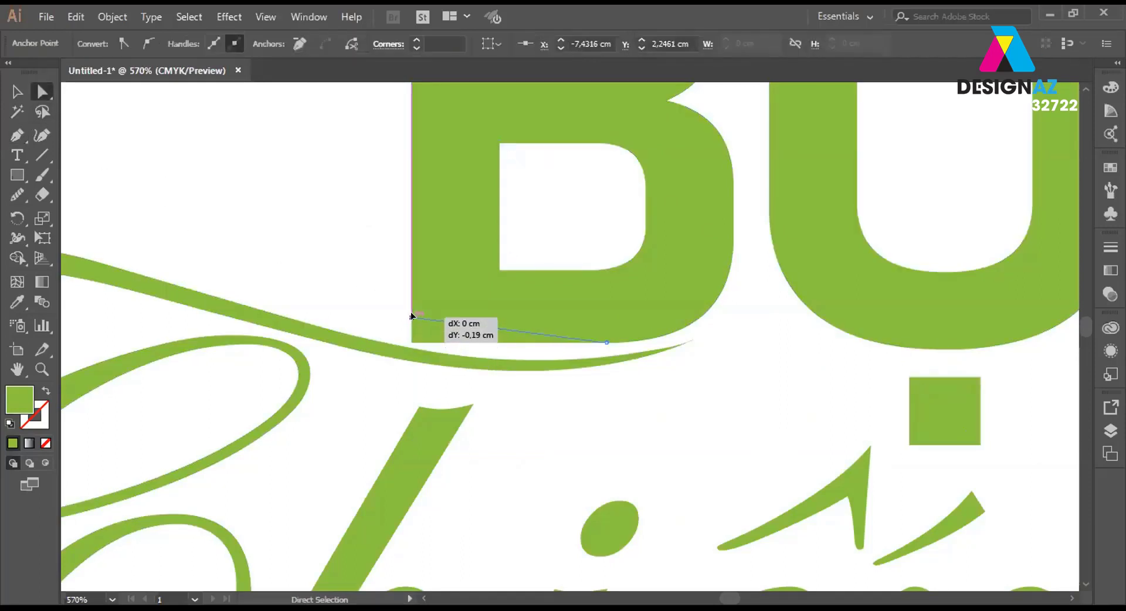
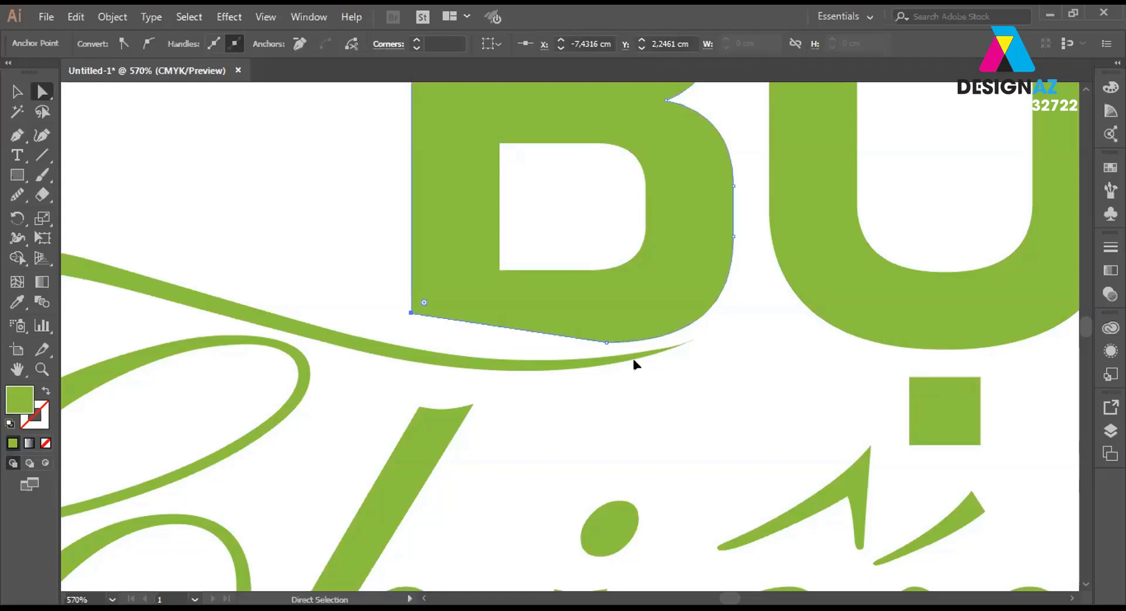
Round off the B's bottom-right corner and nudge its bottom-edge anchors.
left_click(605, 342)
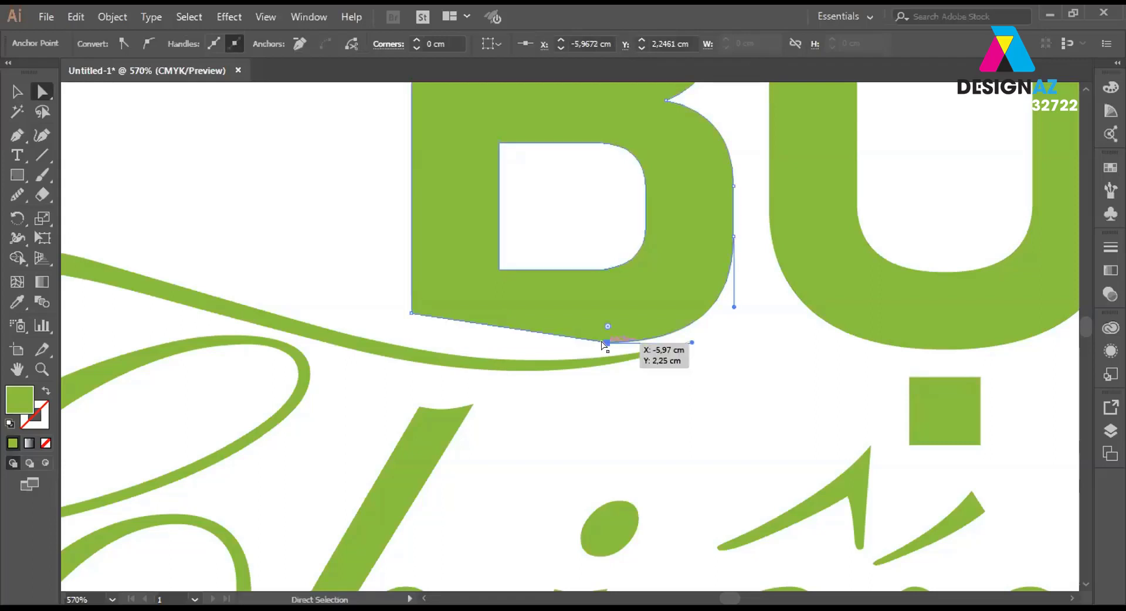
left_click_drag(607, 326, 758, 12)
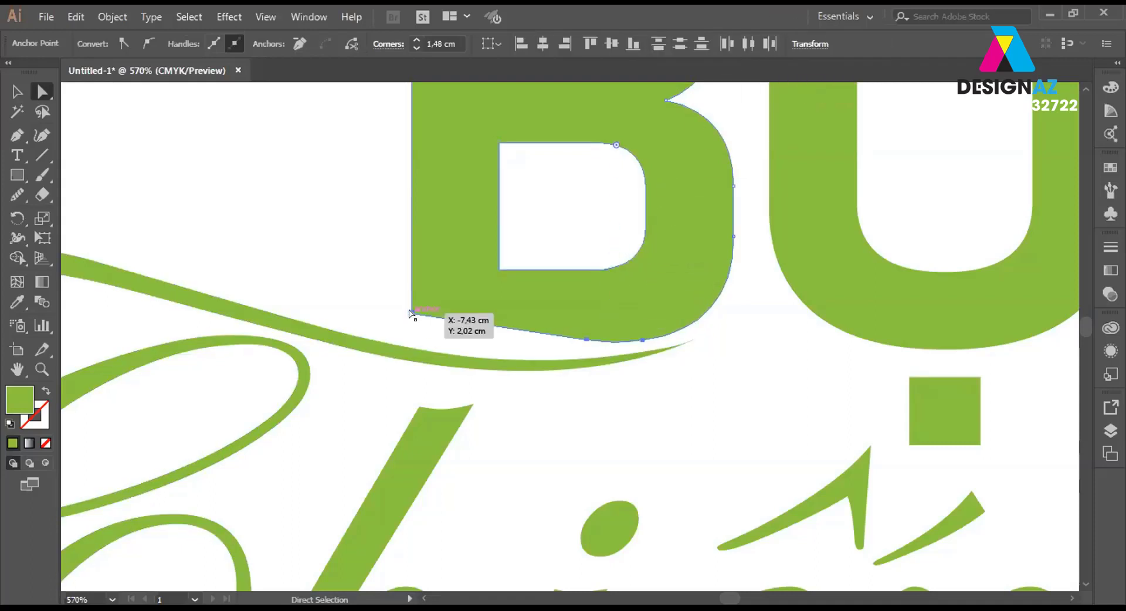
left_click_drag(410, 310, 410, 319)
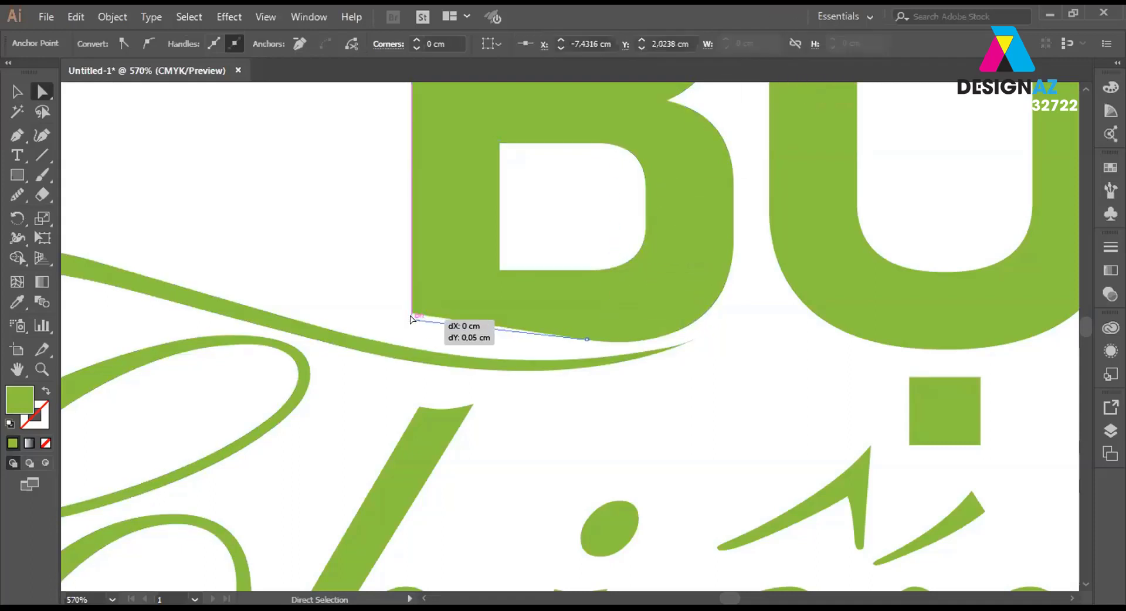
left_click(585, 339)
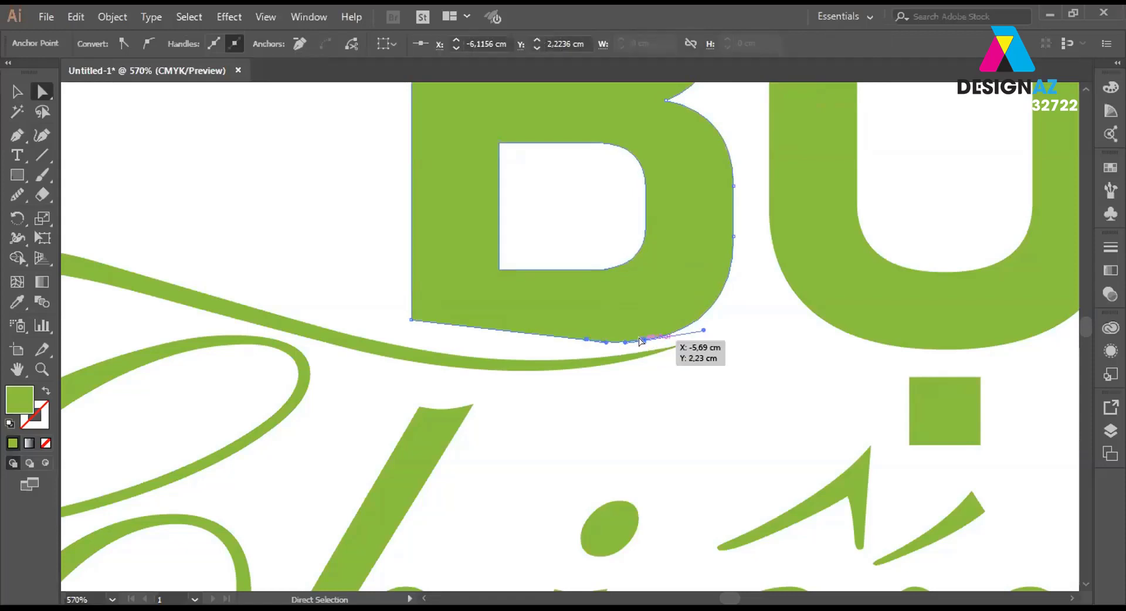
left_click_drag(640, 340, 642, 340)
left_click(528, 360)
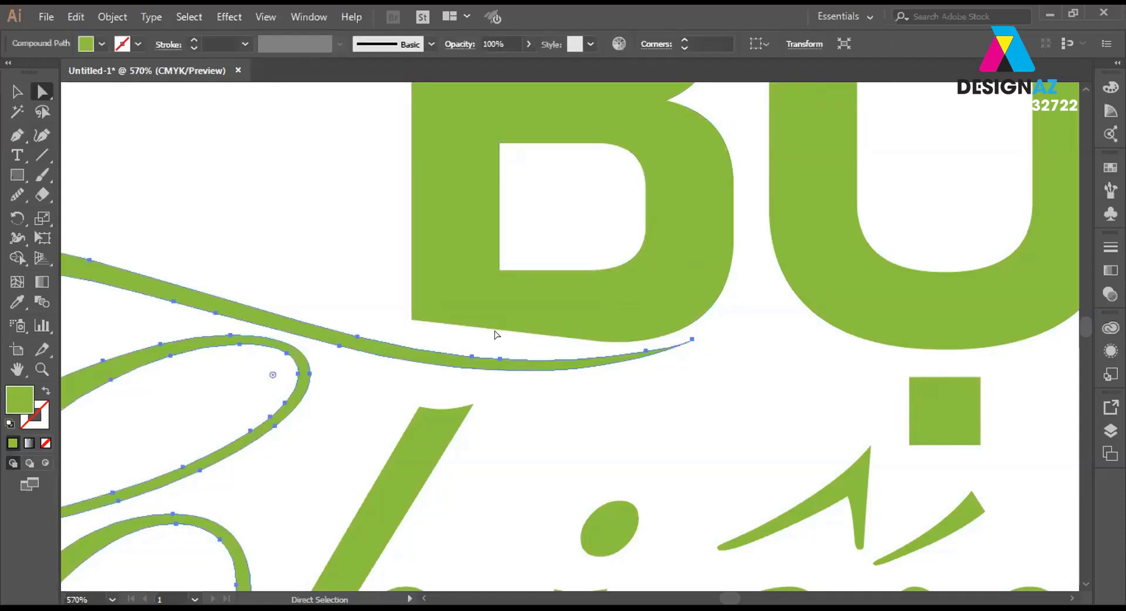
left_click_drag(505, 331, 638, 367)
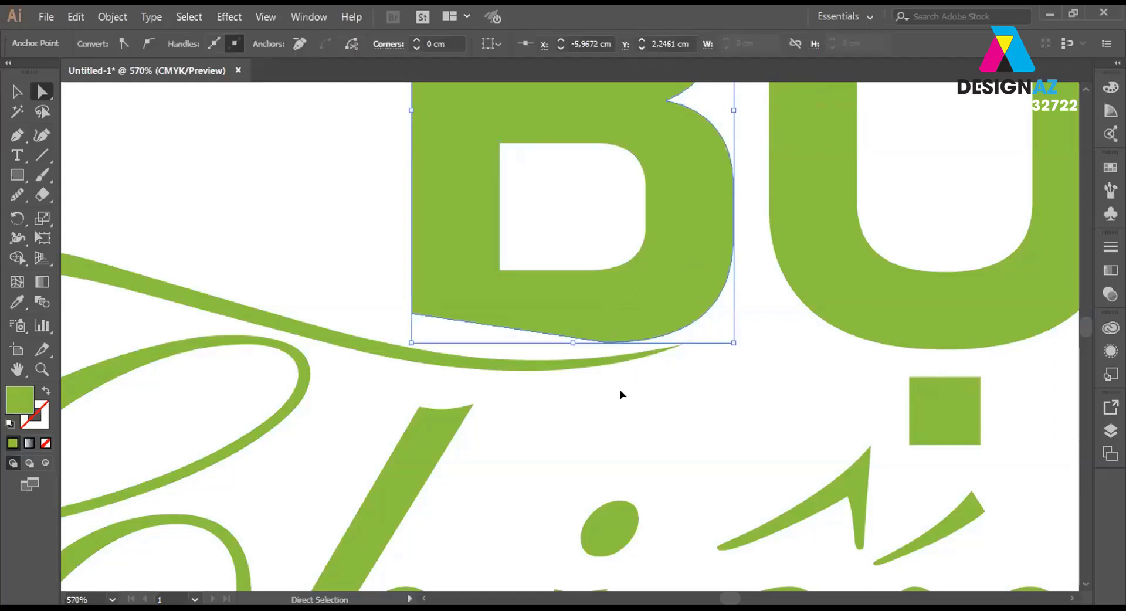
Raise the B's bottom-left anchor and make the middle bottom anchor smooth so the edge curves.
left_click(411, 342)
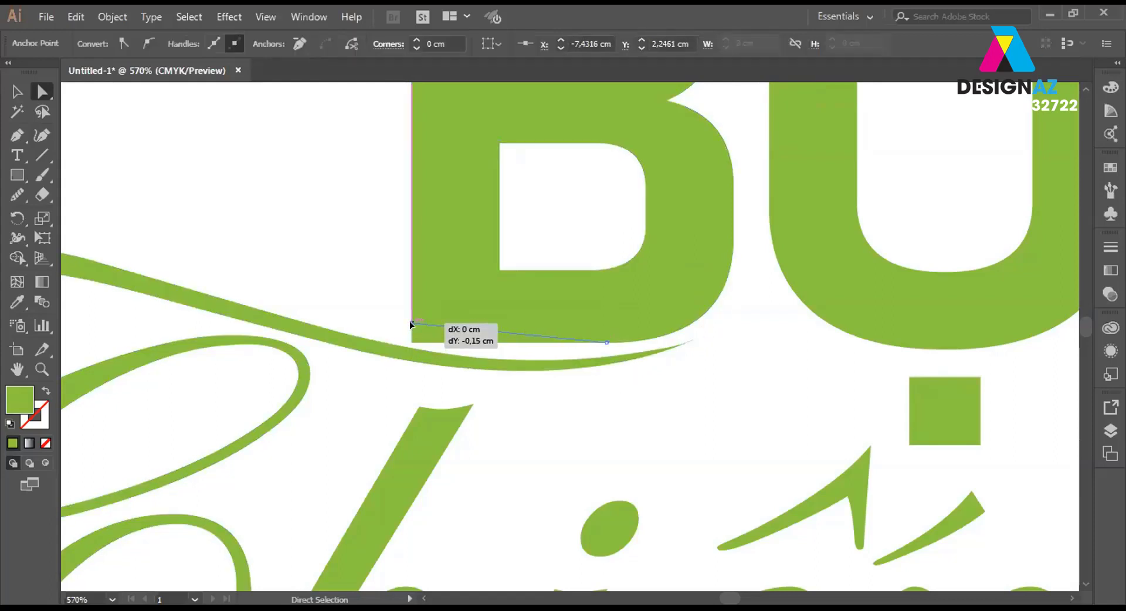
left_click_drag(409, 339, 409, 321)
left_click(607, 343)
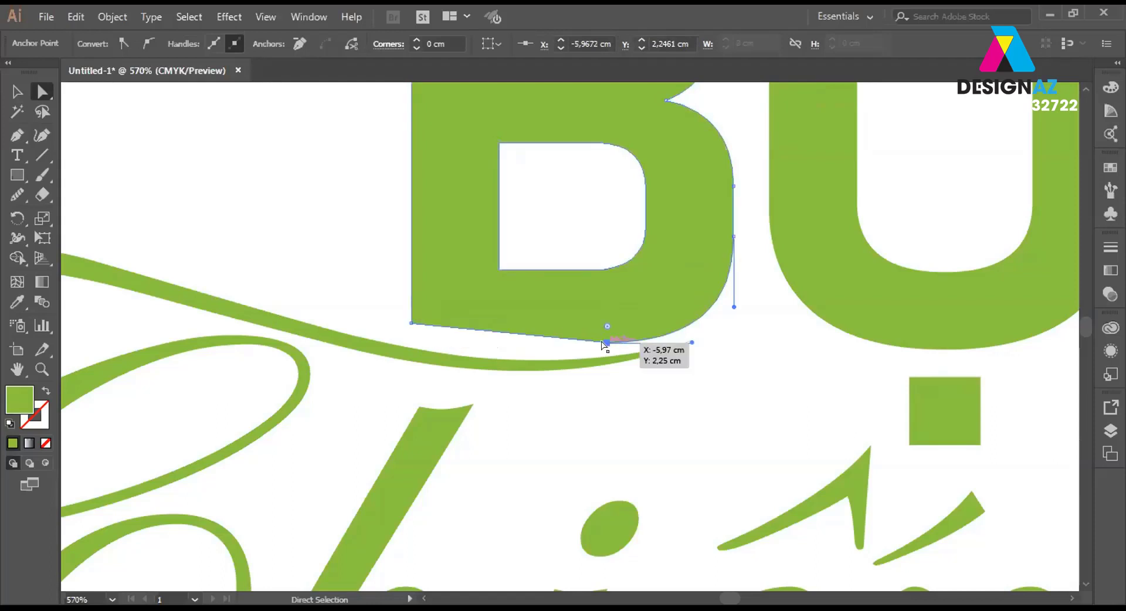
key("shift+c")
mouse_move(607, 343)
left_mouse_down()
mouse_move(543, 354)
mouse_move(516, 346)
left_mouse_up()
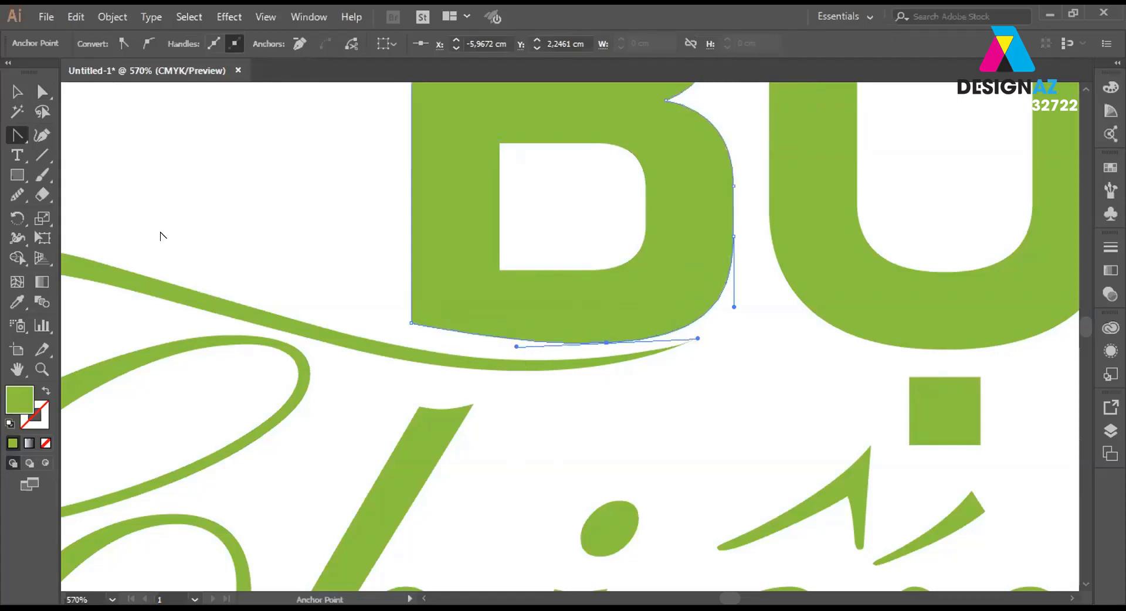
key("v")
left_click(346, 183)
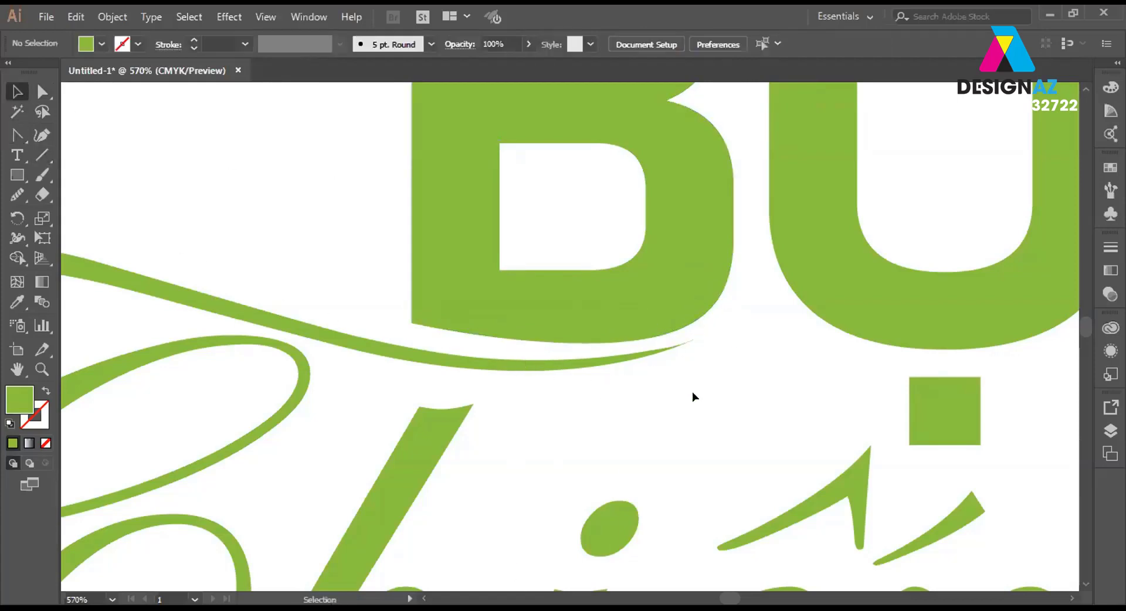
Zoom and pan to frame the full BỘ3 Chiến binh logo with its tagline.
key("ctrl+1")
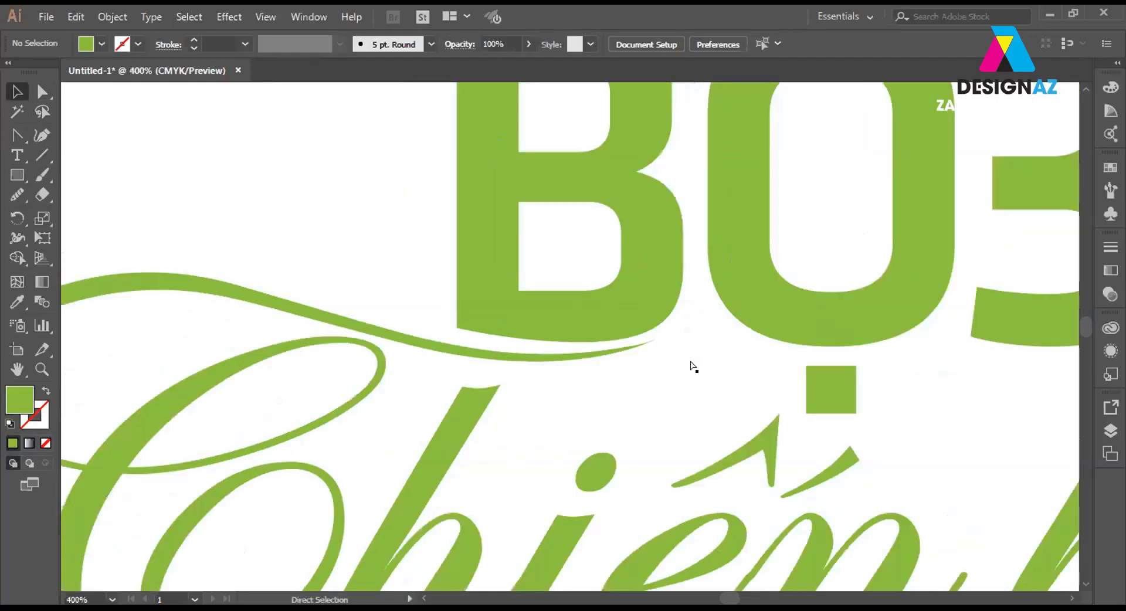
key("z")
left_click_drag(577, 194, 896, 461)
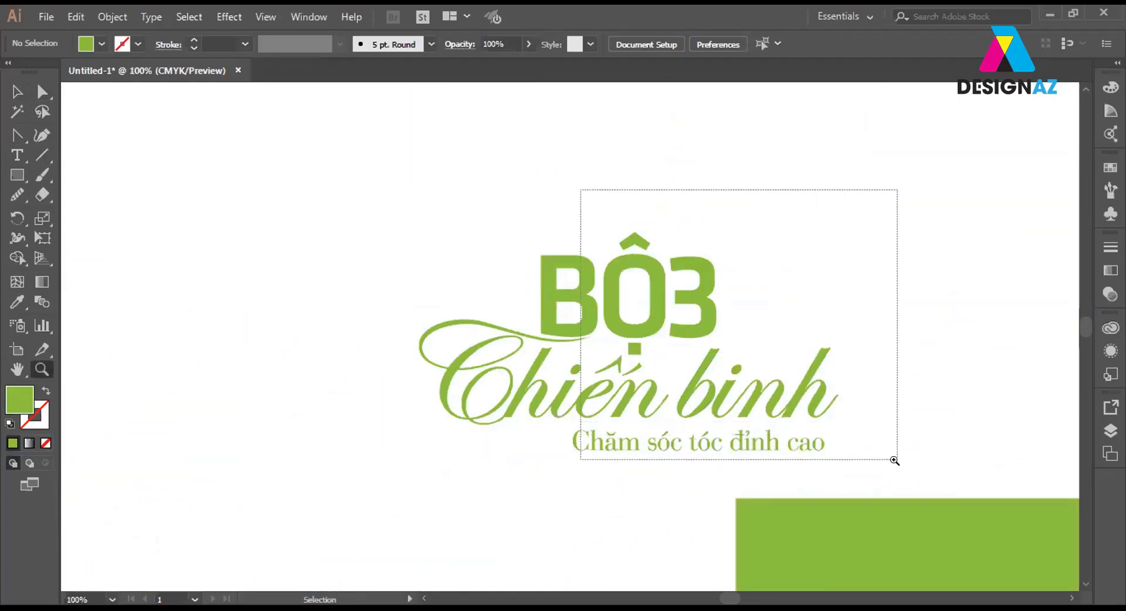
left_click_drag(764, 369, 770, 330)
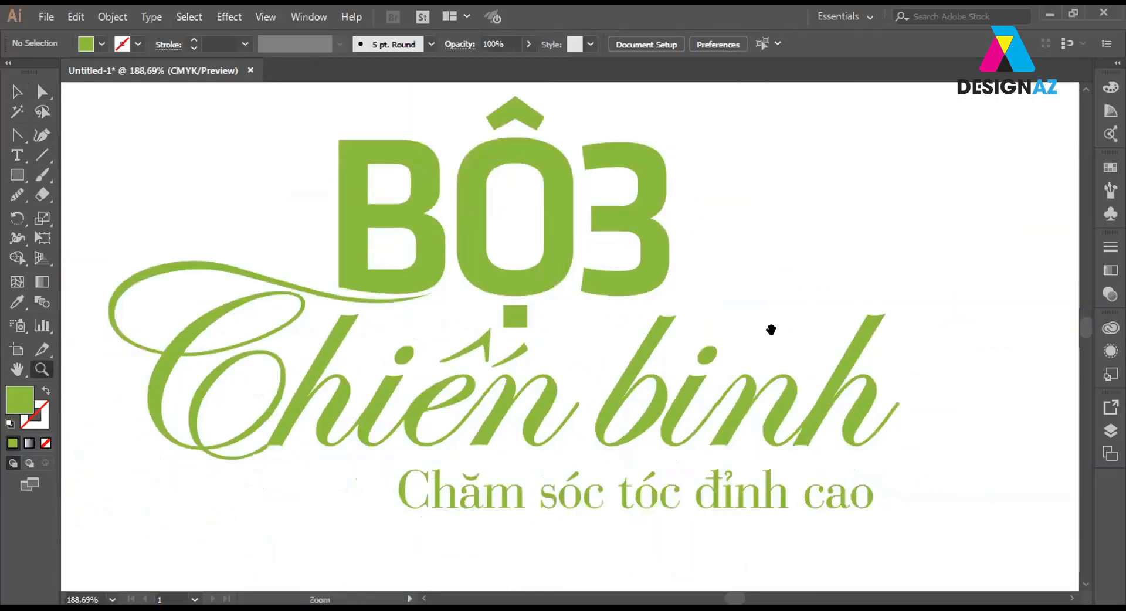
left_click(8, 95)
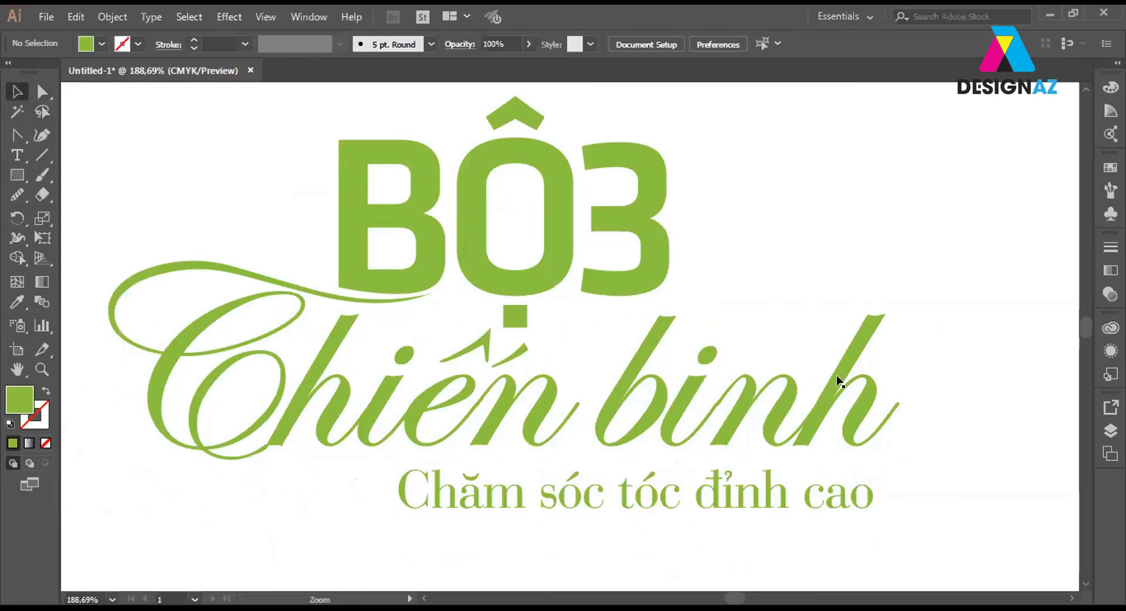
scroll(797, 326, "down", 1)
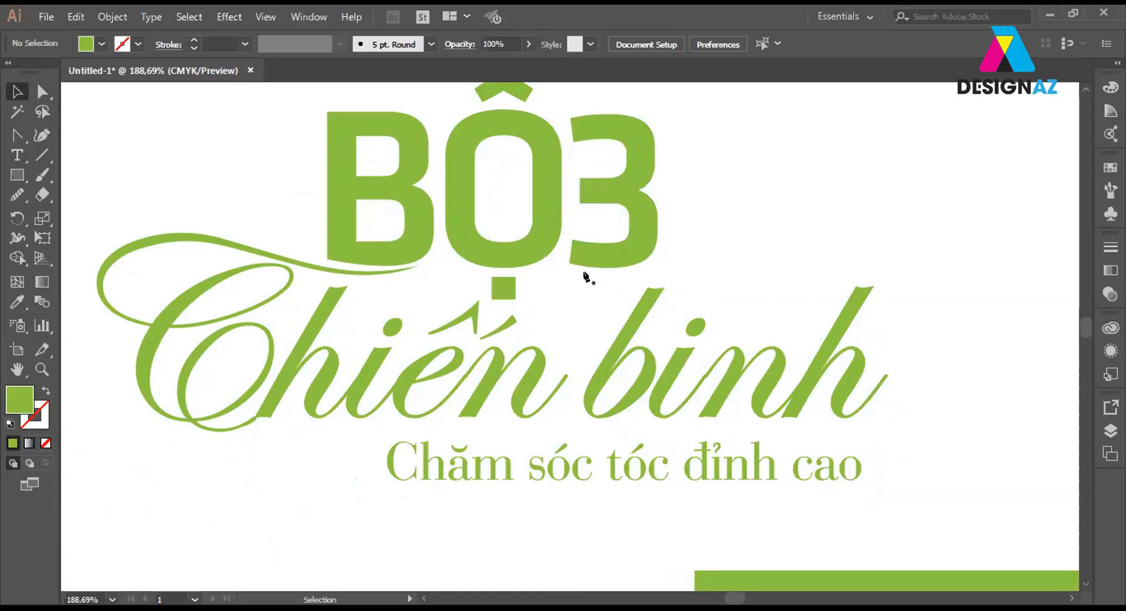
key("p")
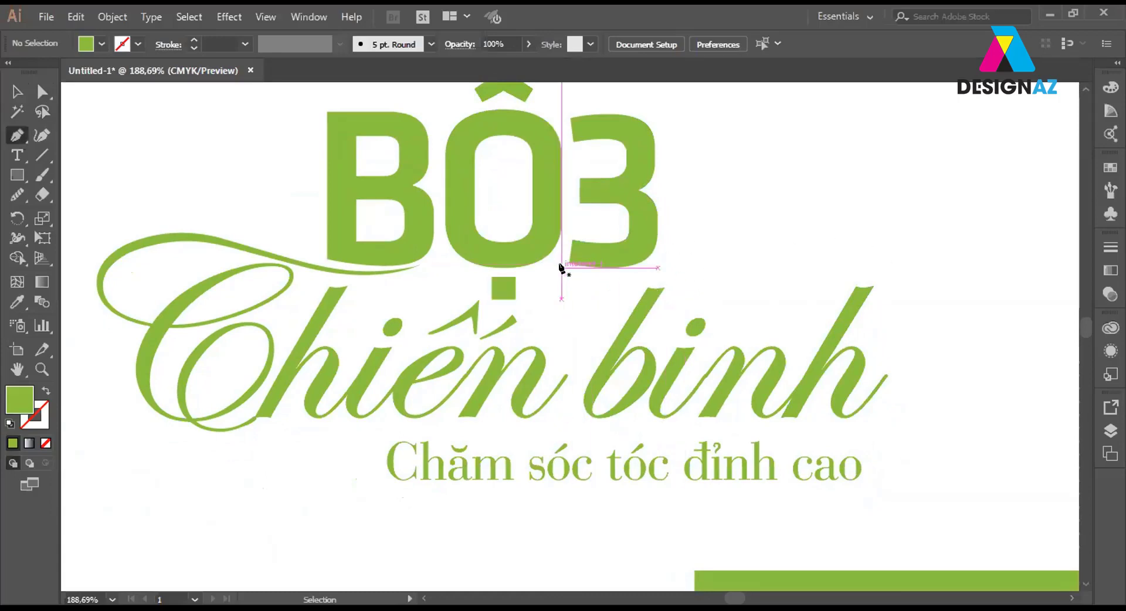
Draw smooth pen points from under the Ộ to the tip of the final h.
left_click(561, 268)
left_click_drag(698, 259, 786, 223)
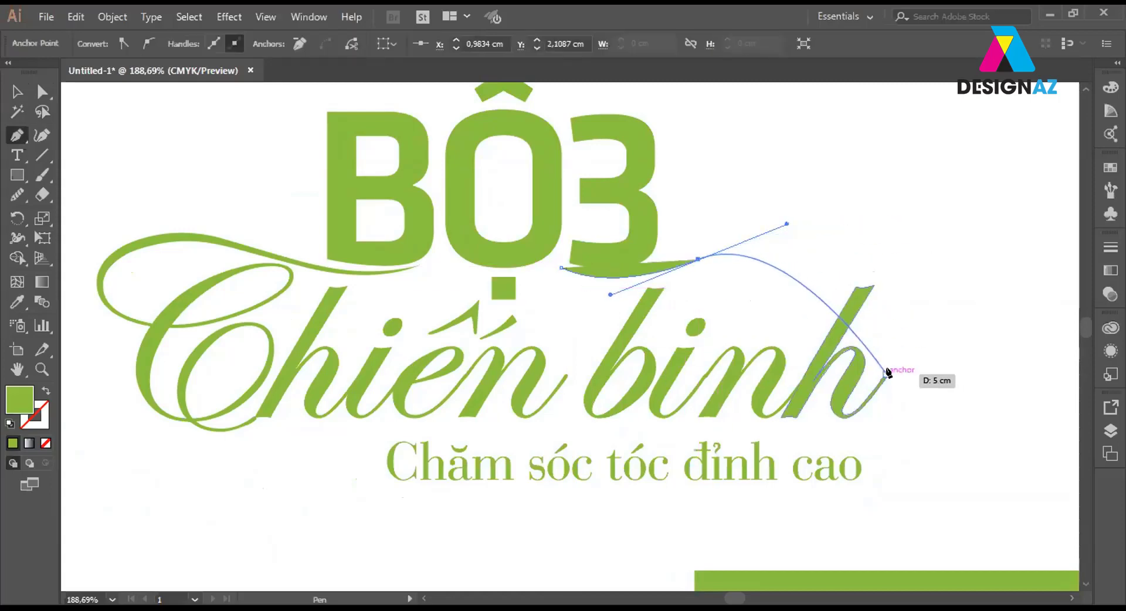
left_click_drag(887, 374, 782, 545)
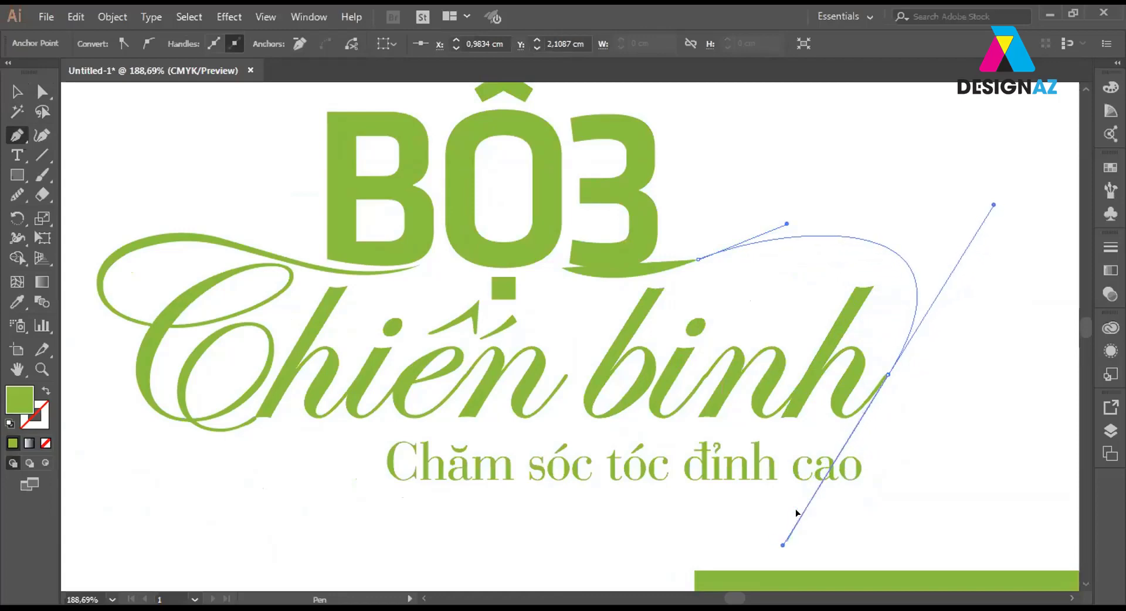
mouse_move(887, 374)
left_mouse_down()
mouse_move(892, 396)
mouse_move(654, 378)
mouse_move(547, 343)
mouse_move(588, 195)
mouse_move(595, 221)
mouse_move(568, 329)
mouse_move(551, 341)
mouse_move(628, 188)
mouse_move(608, 270)
mouse_move(414, 277)
mouse_move(570, 274)
left_mouse_up()
key("ctrl+equal")
key("ctrl+equal")
key("ctrl+equal")
key("ctrl+equal")
key("ctrl+equal")
key("ctrl+minus")
key("ctrl+minus")
key("ctrl+minus")
key("ctrl+minus")
key("ctrl+minus")
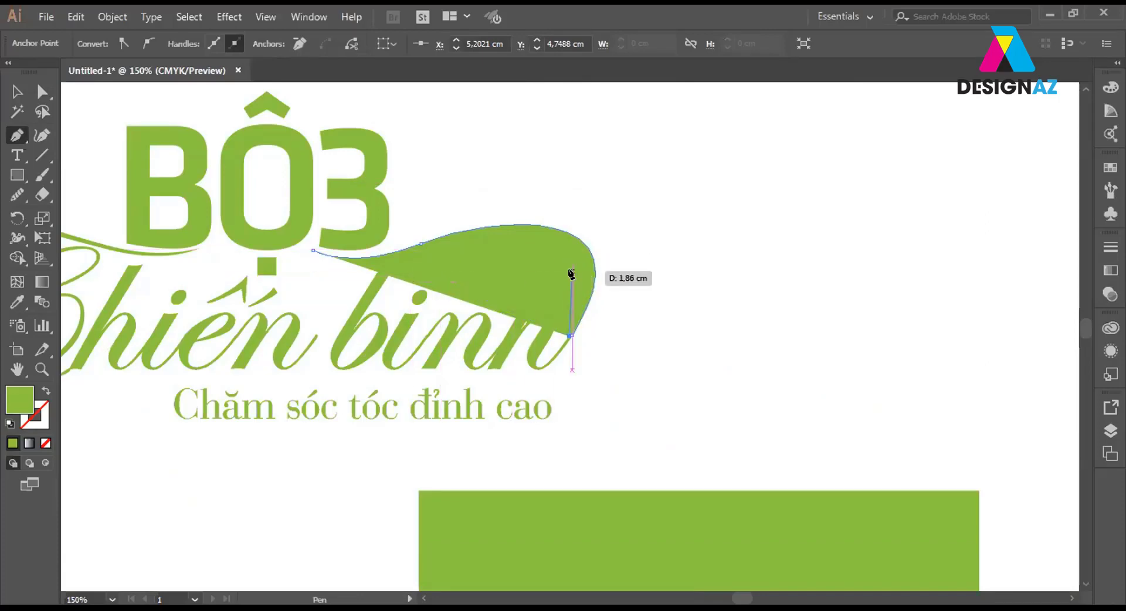
Make the shape unfilled with green stroke and curve it back to close the swash.
key("shift+x")
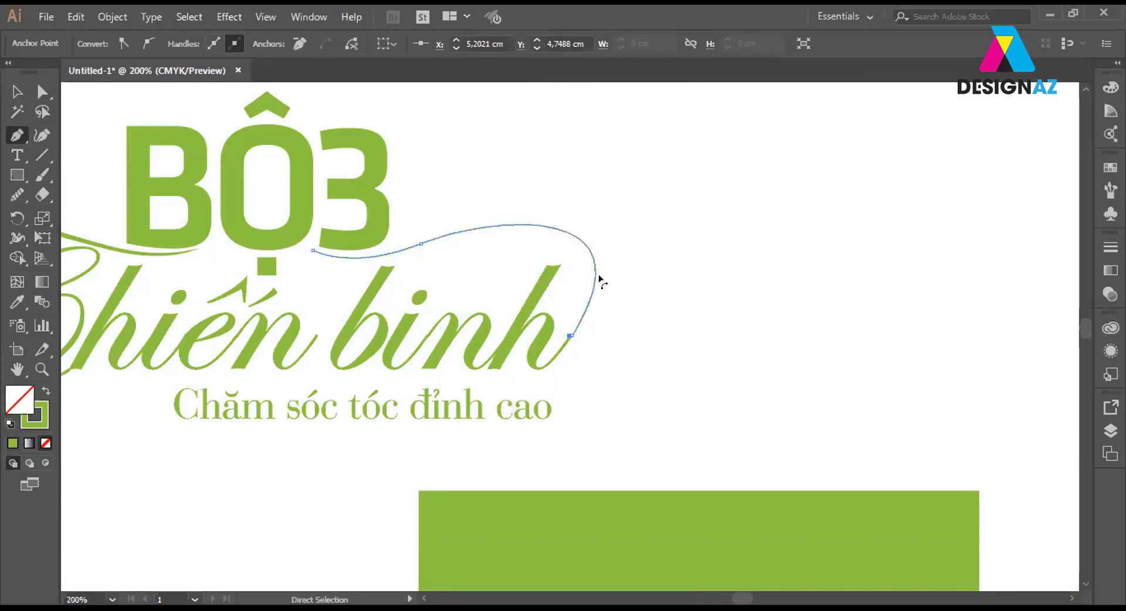
key("ctrl+plus")
mouse_move(599, 282)
left_mouse_down()
mouse_move(746, 207)
mouse_move(757, 212)
mouse_move(725, 148)
left_mouse_up()
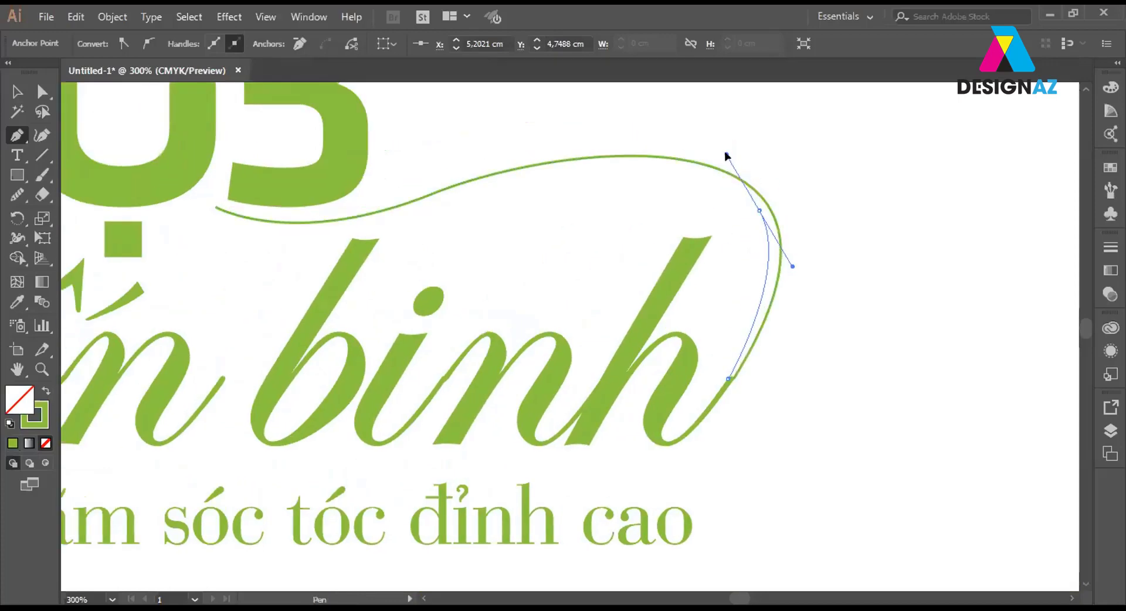
left_click_drag(719, 154, 720, 154)
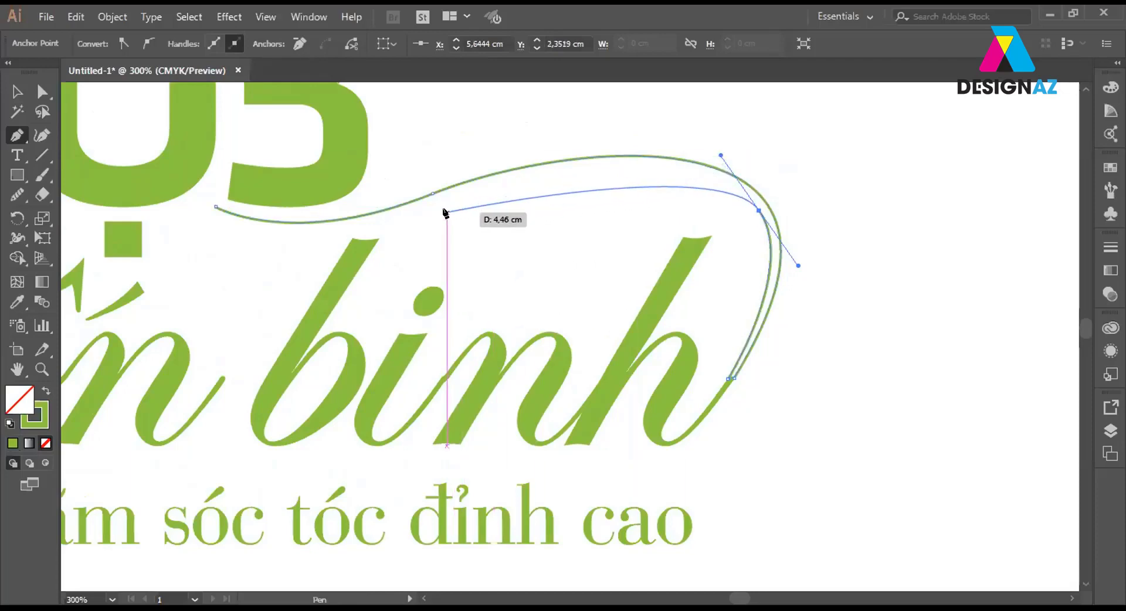
left_click_drag(445, 210, 344, 251)
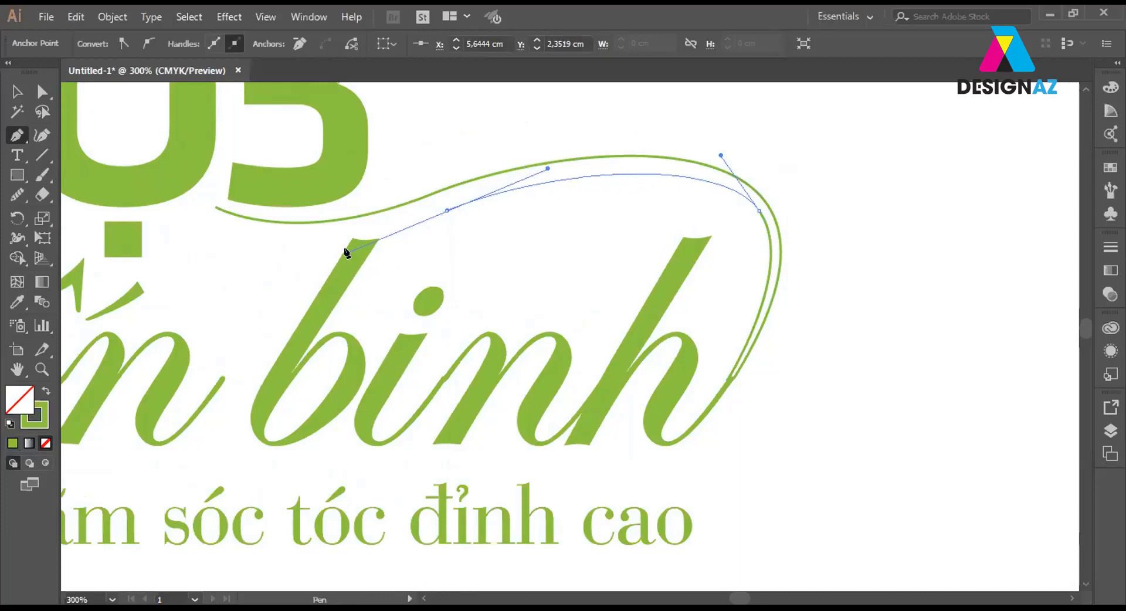
left_click_drag(216, 207, 201, 163)
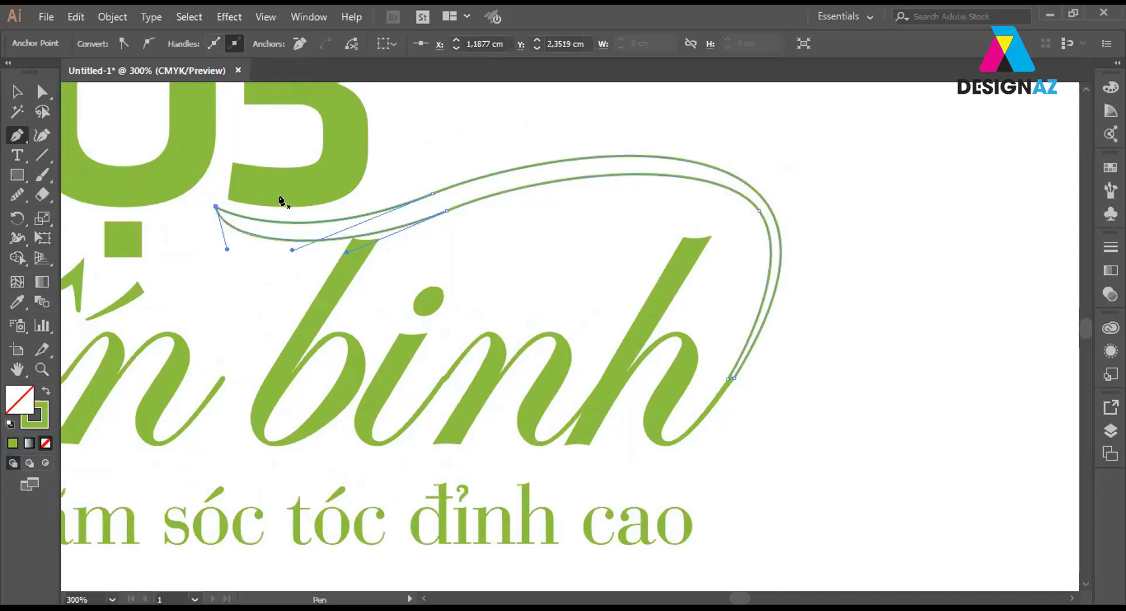
Smooth the outer and inner edges of the swash outline.
key("v")
left_click(901, 222)
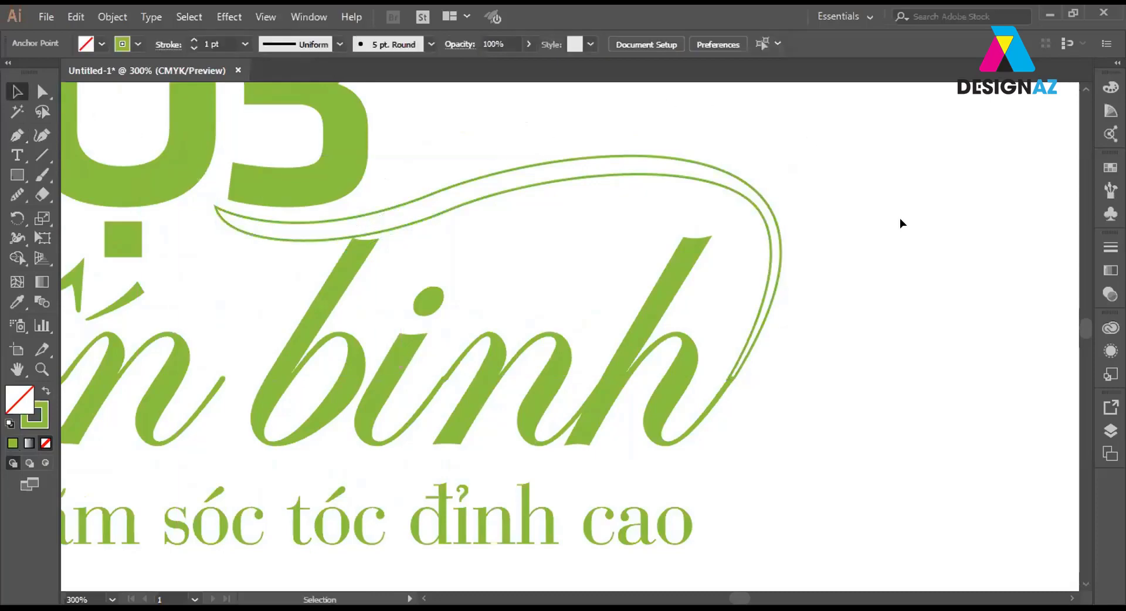
left_click(744, 200)
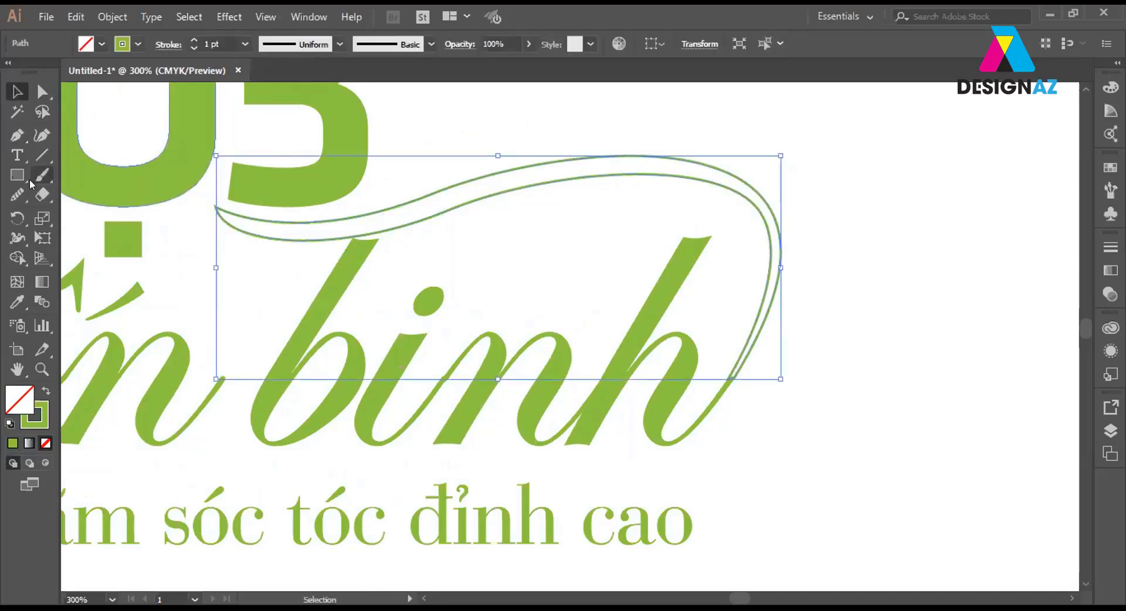
left_click(17, 194)
left_click_drag(519, 170, 530, 167)
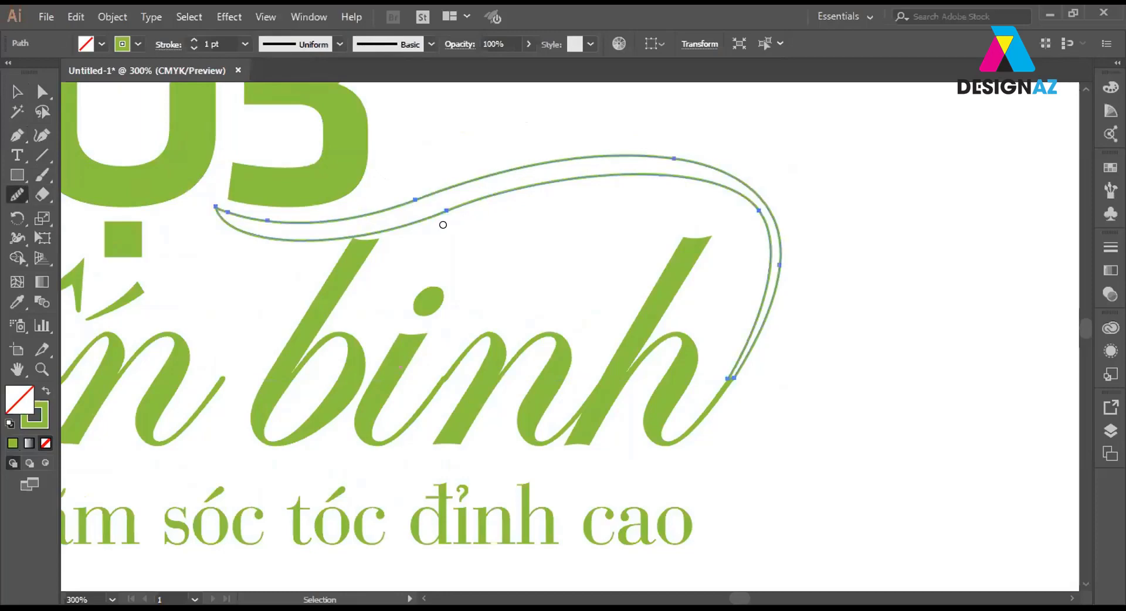
left_click_drag(444, 210, 510, 194)
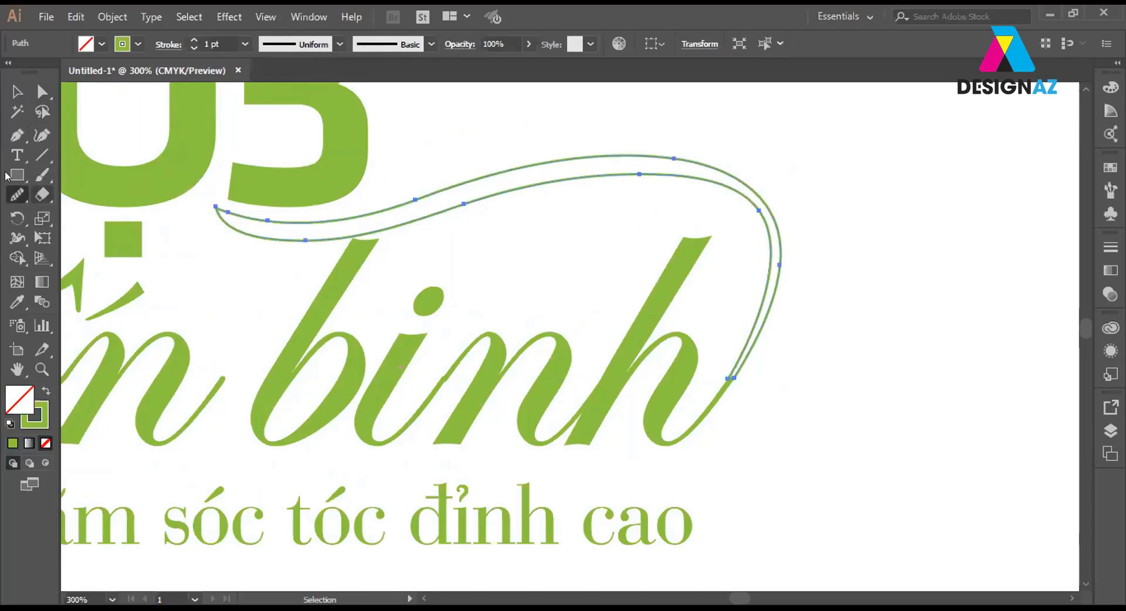
Move the swash's right-curve anchor down to even out the loop.
left_click(42, 90)
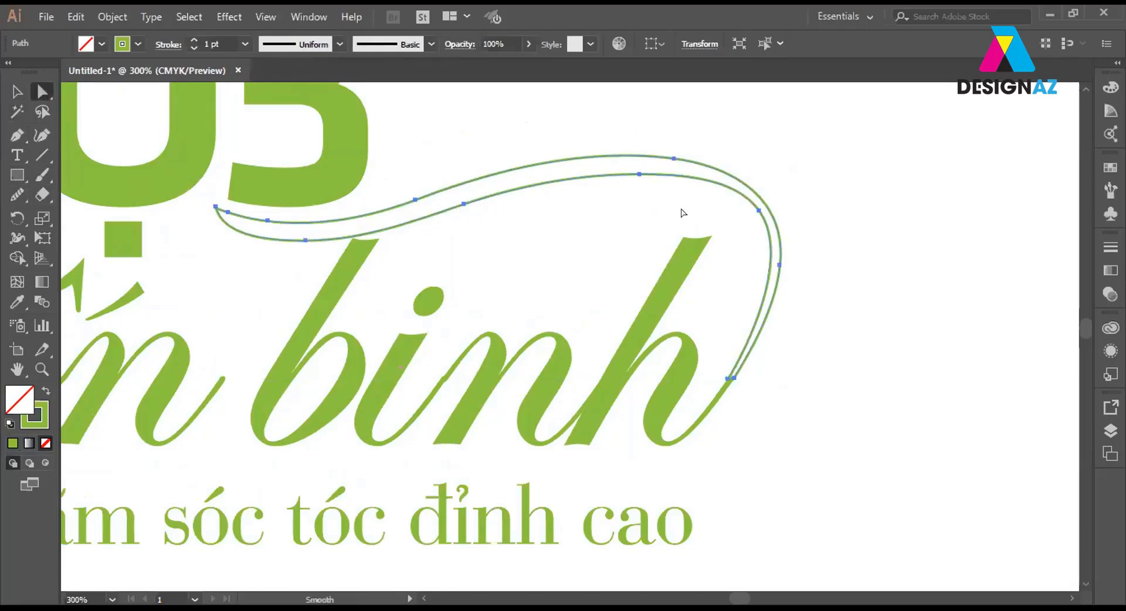
left_click(758, 210)
left_click_drag(758, 210, 756, 217)
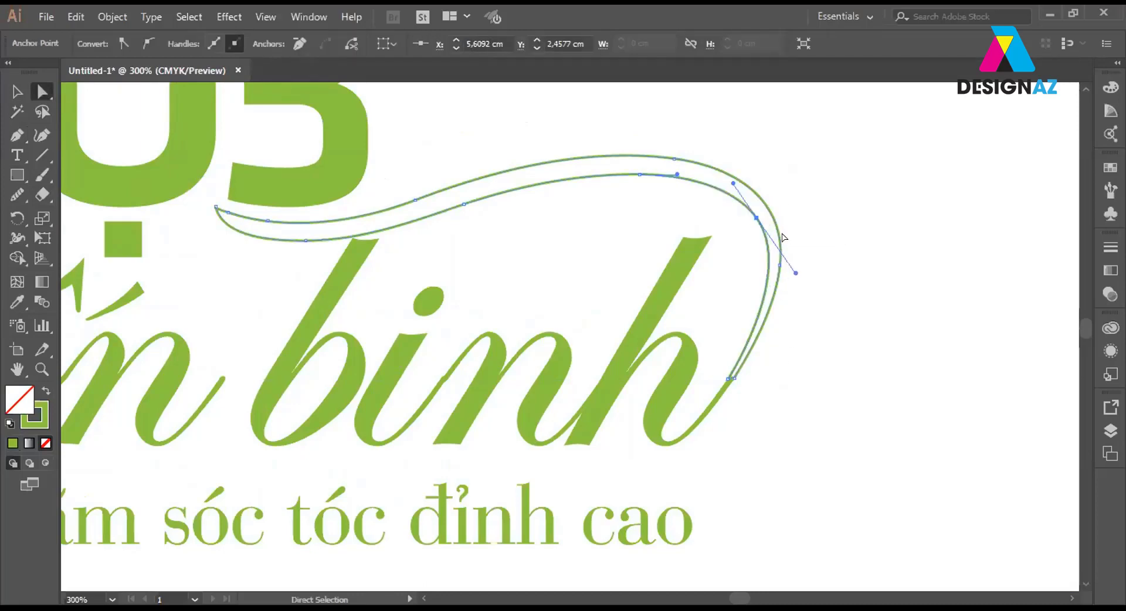
left_click(907, 301)
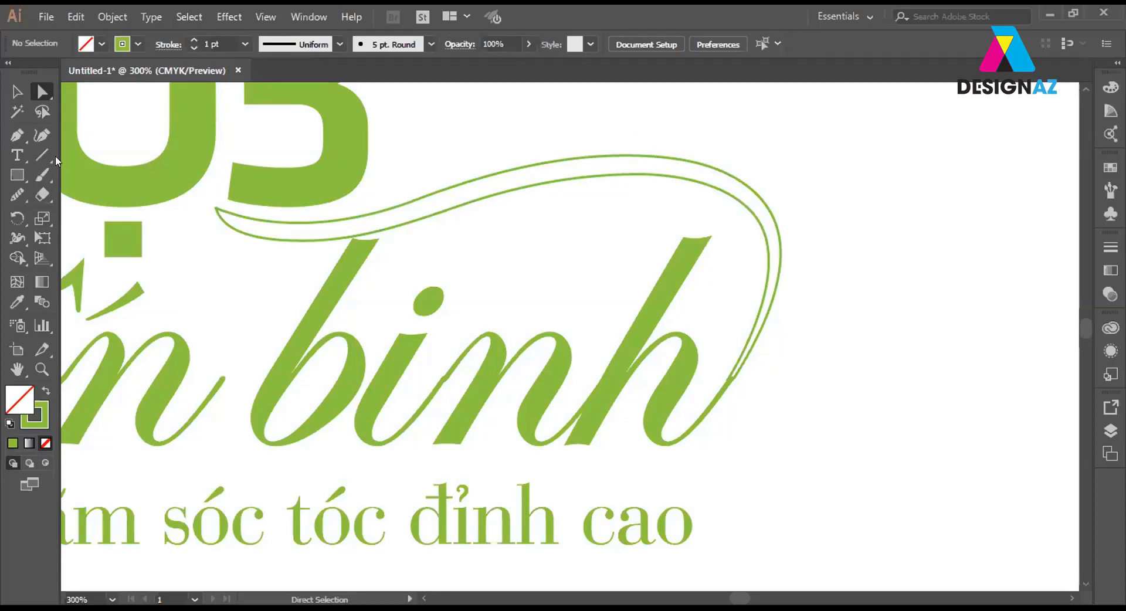
Swap the swirl's fill and stroke so it becomes solid green with no outline.
left_click(17, 90)
left_click_drag(621, 116, 641, 247)
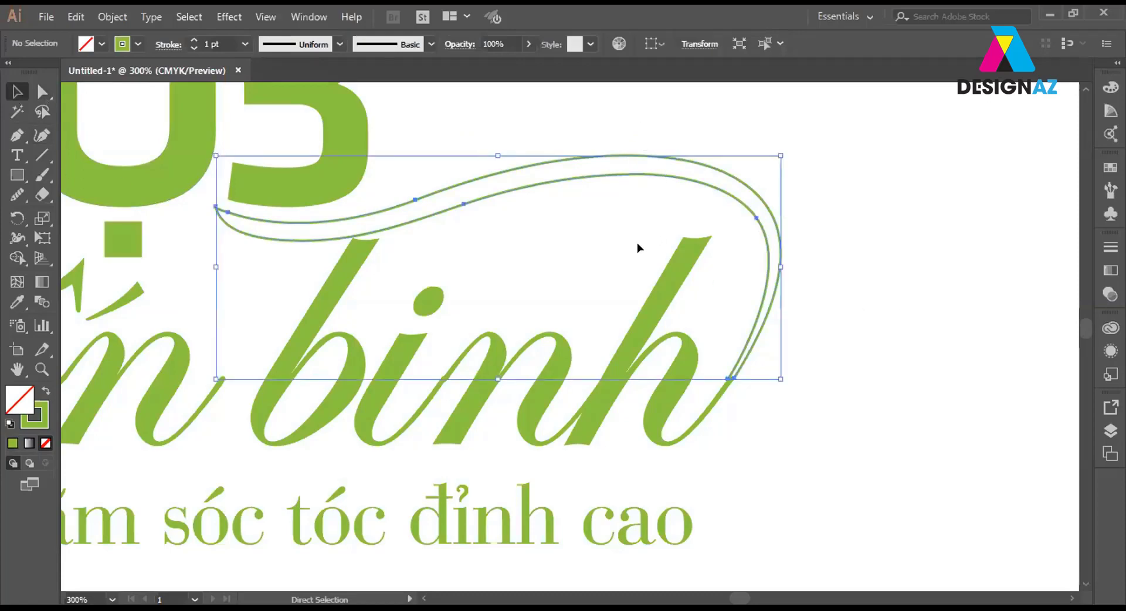
key("shift+x")
left_click(858, 346)
scroll(870, 355, "left", 2)
scroll(870, 354, "down", 1)
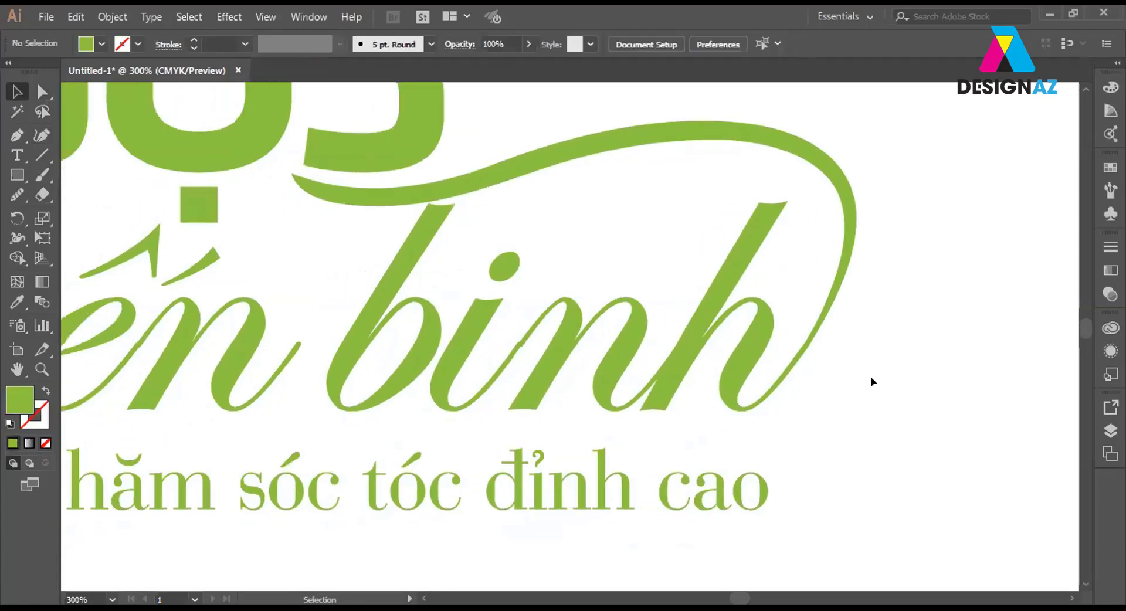
scroll(615, 294, "left", 5)
scroll(641, 296, "left", 1)
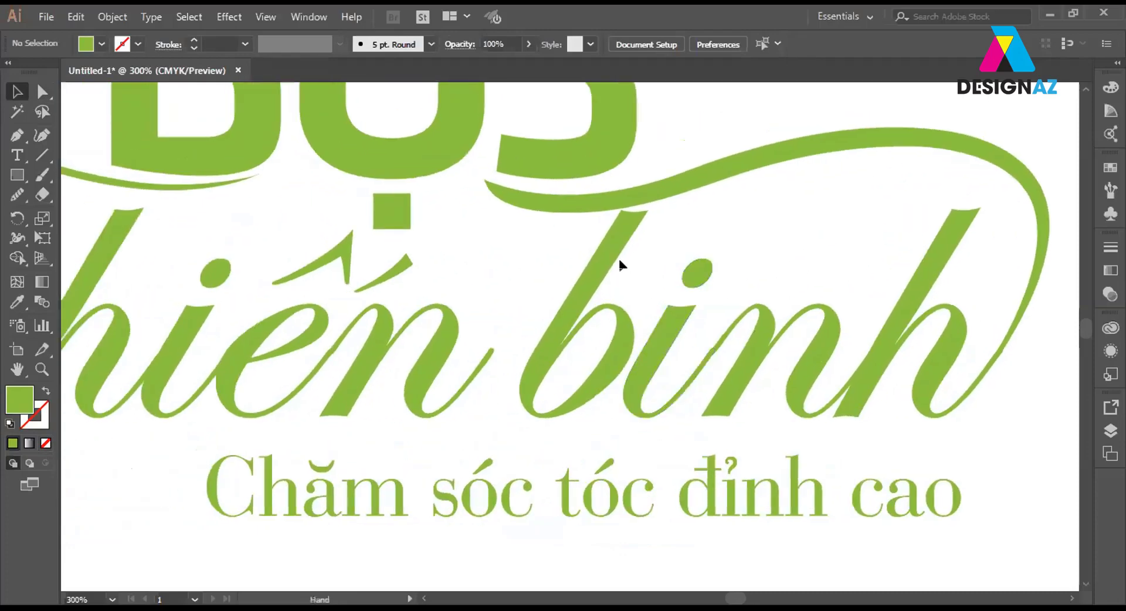
Zoom in on the b and pull its top-left corner anchor down and left.
left_click(607, 262)
key("z")
left_click_drag(583, 166, 693, 279)
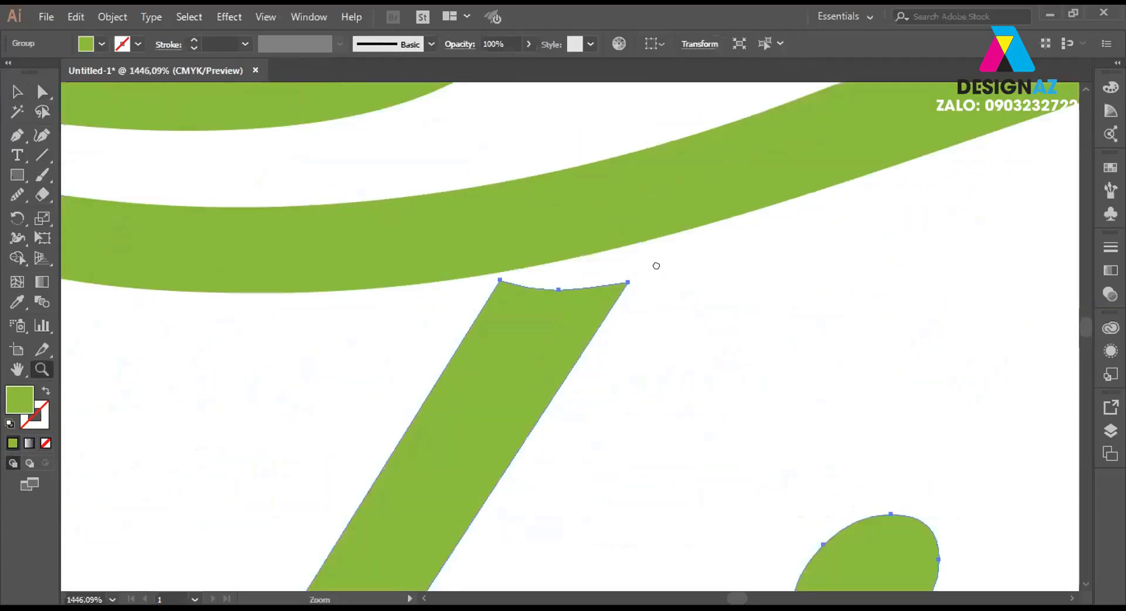
left_click(42, 91)
left_click(563, 235)
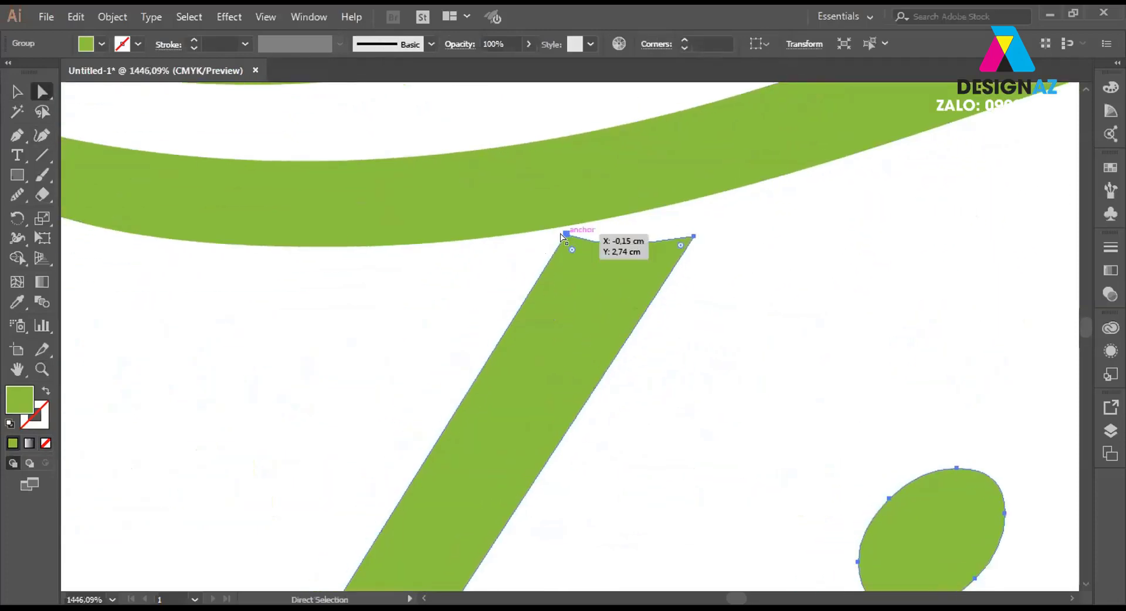
left_click_drag(562, 236, 542, 272)
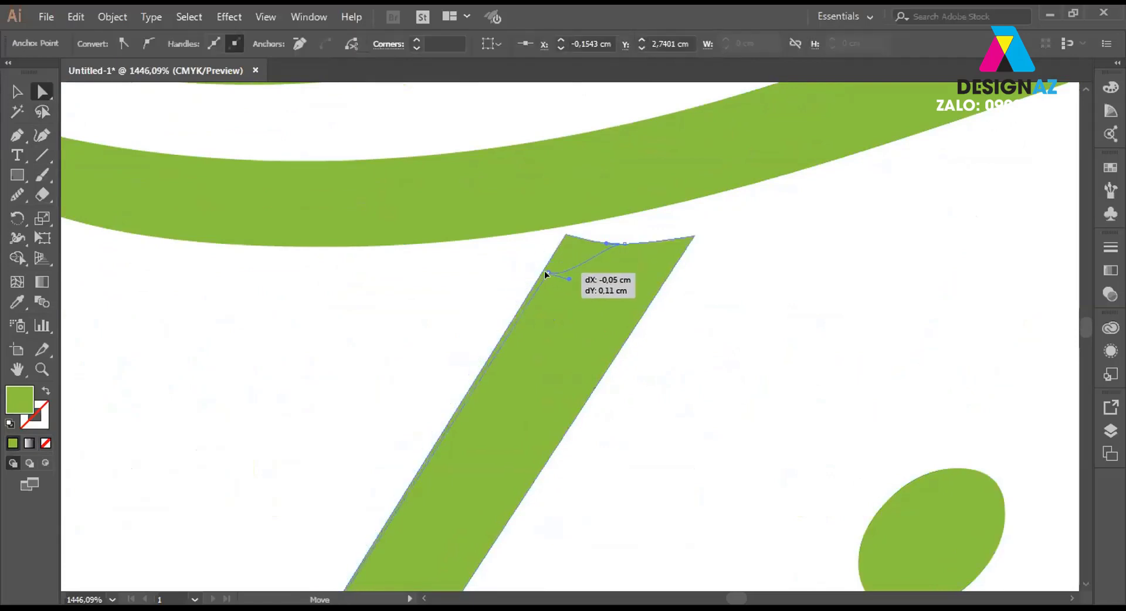
left_click_drag(541, 272, 542, 270)
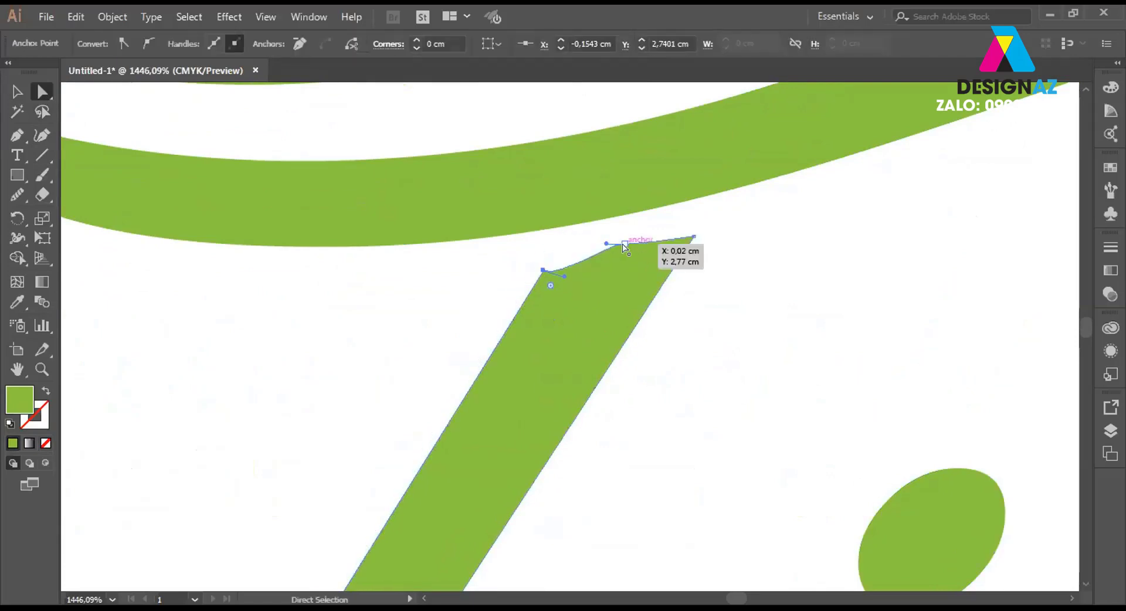
Delete the extra anchor on the b's top edge and bend its left edge into a curve.
left_click(624, 245)
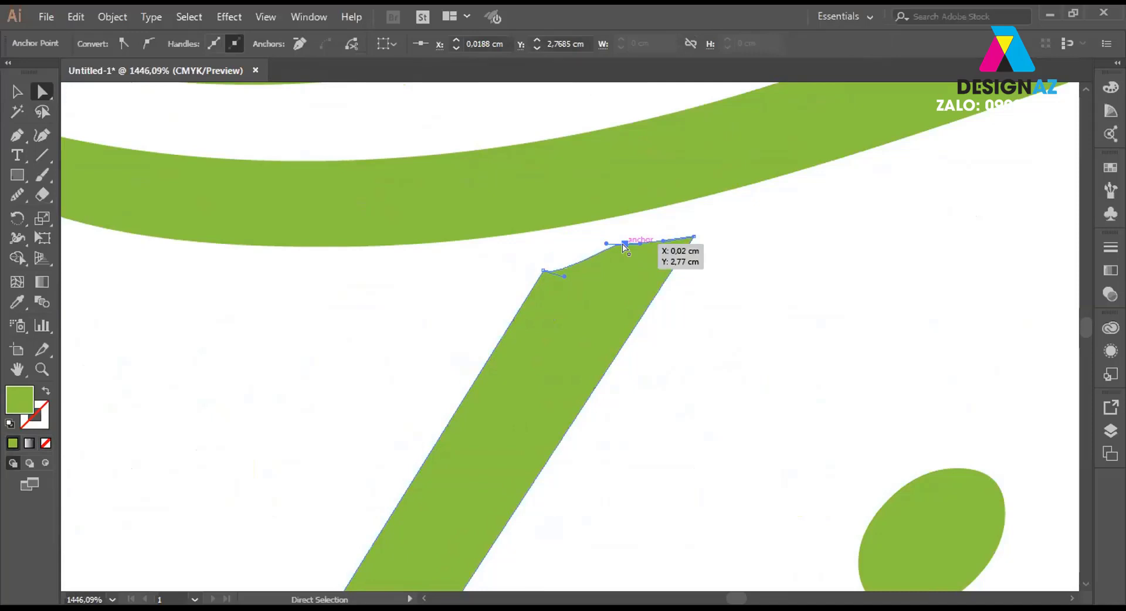
key("minus")
left_click(623, 244)
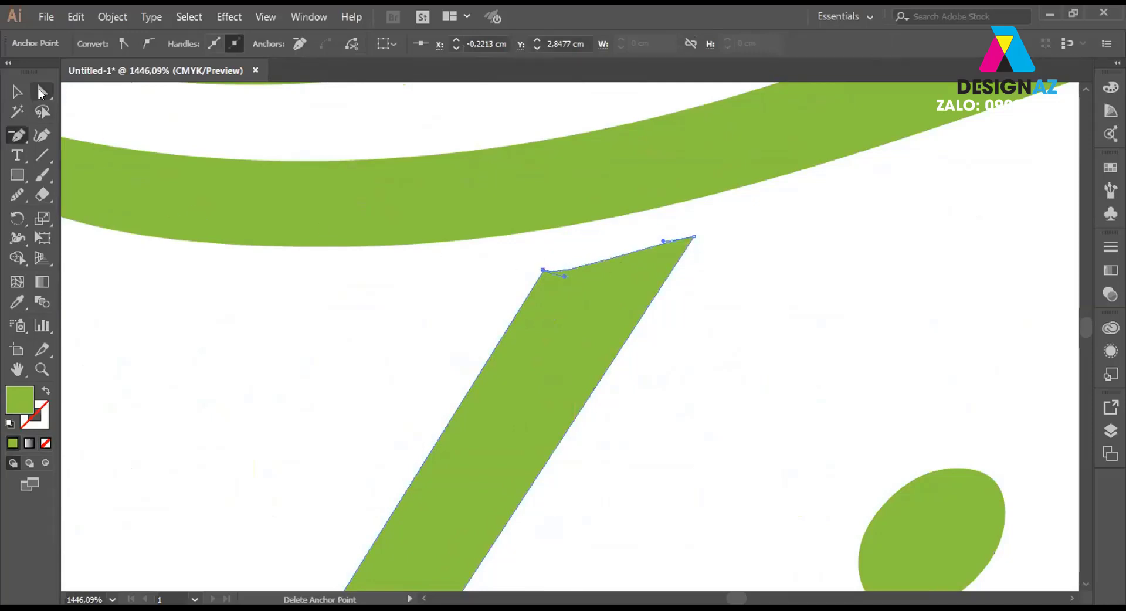
left_click(42, 92)
left_click_drag(549, 287, 769, 583)
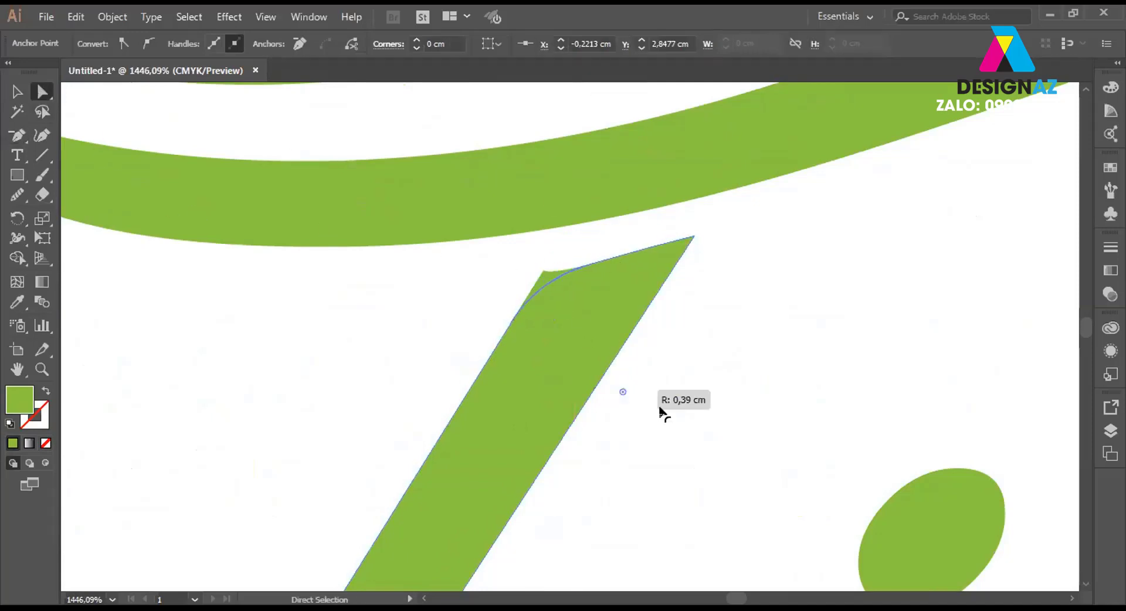
left_click(776, 411)
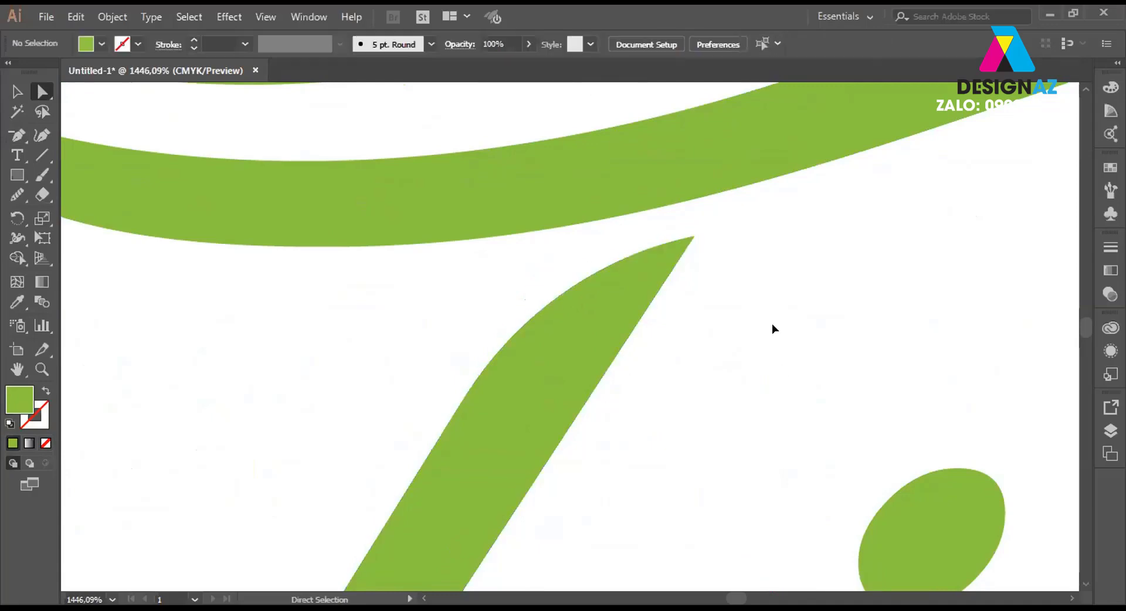
key("ctrl+minus")
key("ctrl+minus")
key("ctrl+minus")
key("ctrl+minus")
key("ctrl+minus")
key("ctrl+minus")
key("ctrl+minus")
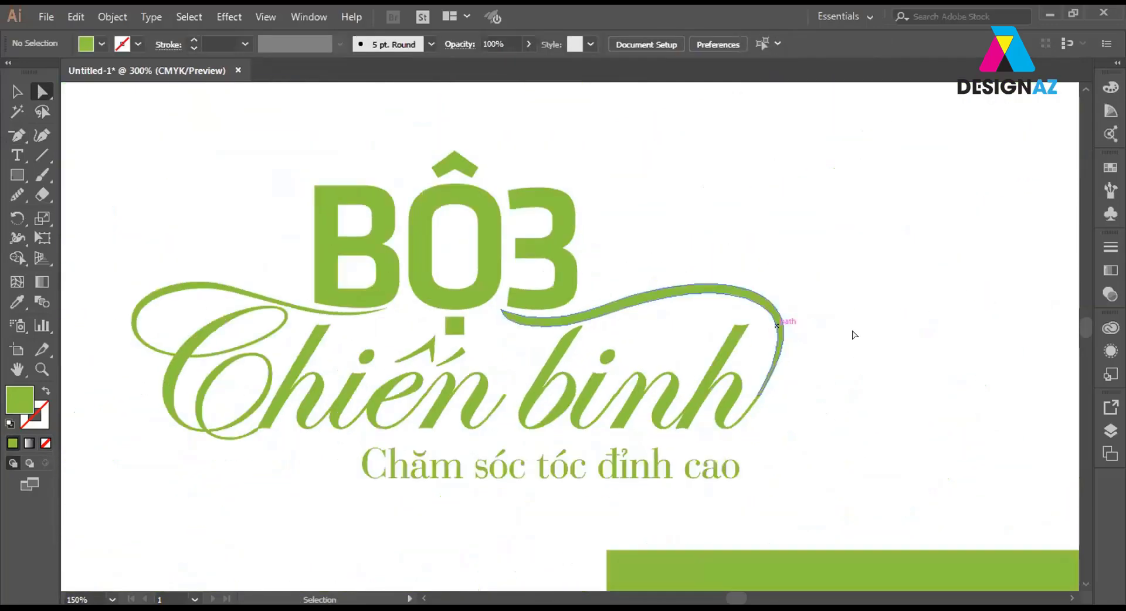
mouse_move(504, 394)
left_mouse_down()
mouse_move(656, 385)
mouse_move(679, 328)
left_mouse_up()
key("z")
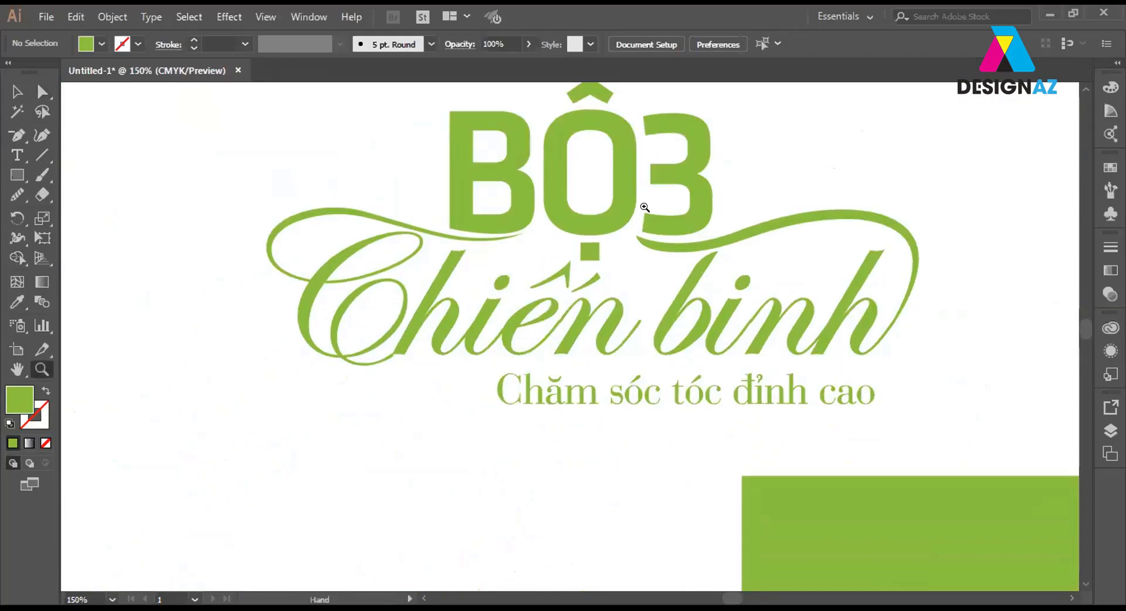
left_click_drag(645, 160, 961, 320)
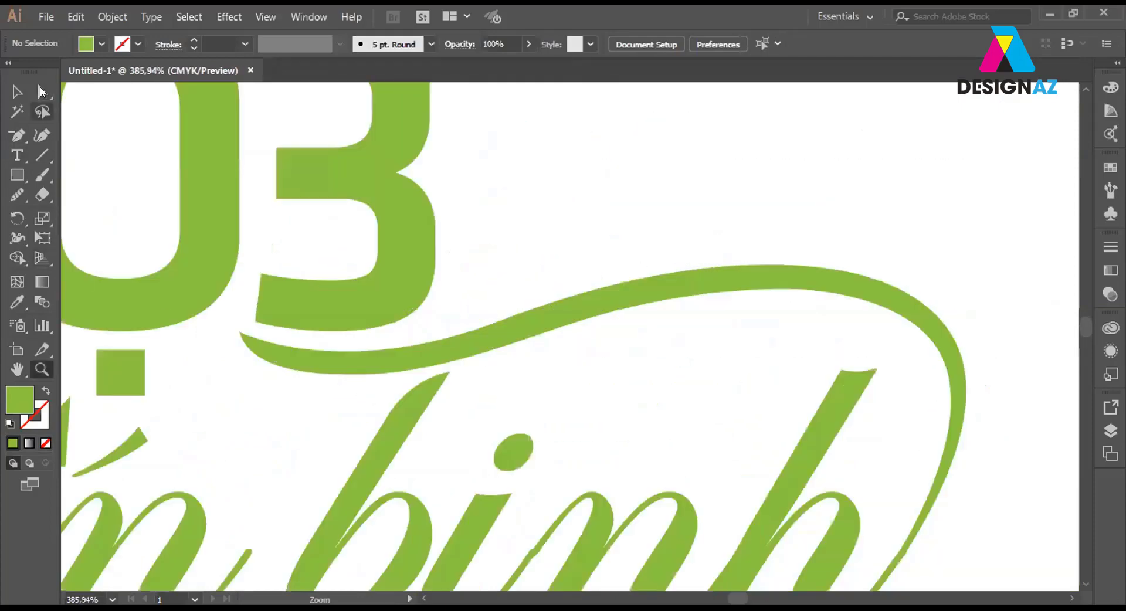
Remove an anchor near the swoosh's left tip and raise the left-end anchor.
left_click(42, 92)
left_click_drag(240, 332, 256, 343)
left_click(557, 276)
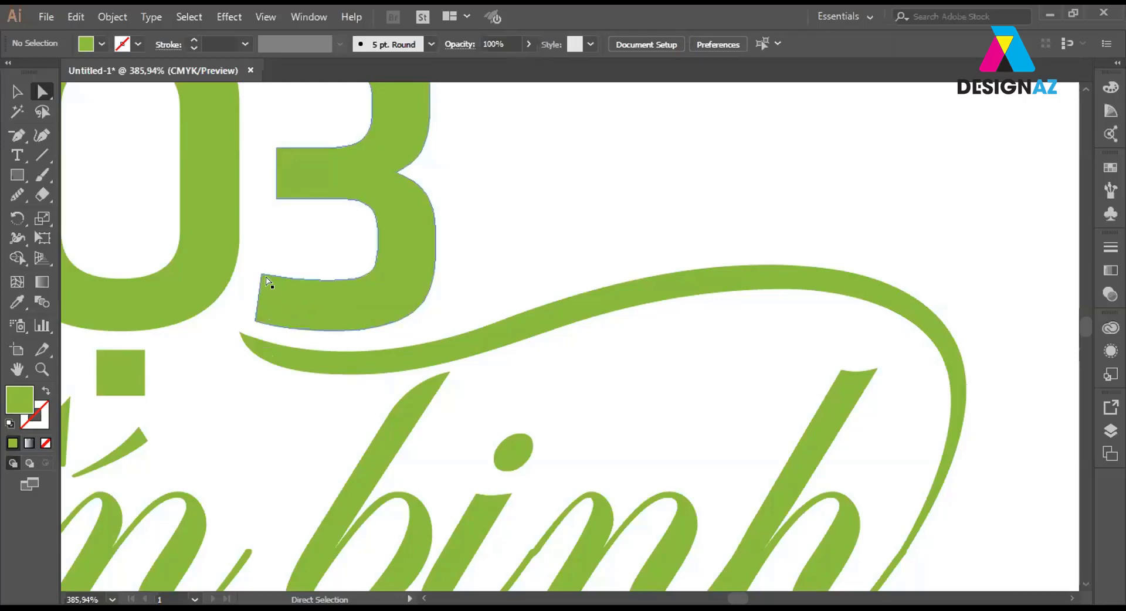
left_click(482, 329)
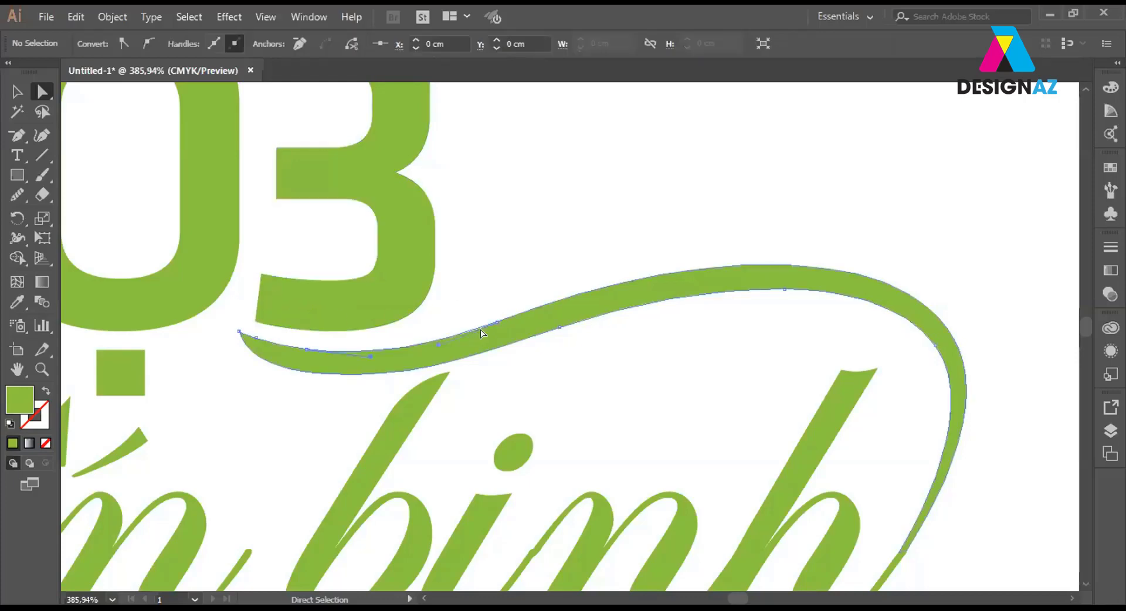
left_click_drag(496, 324, 498, 311)
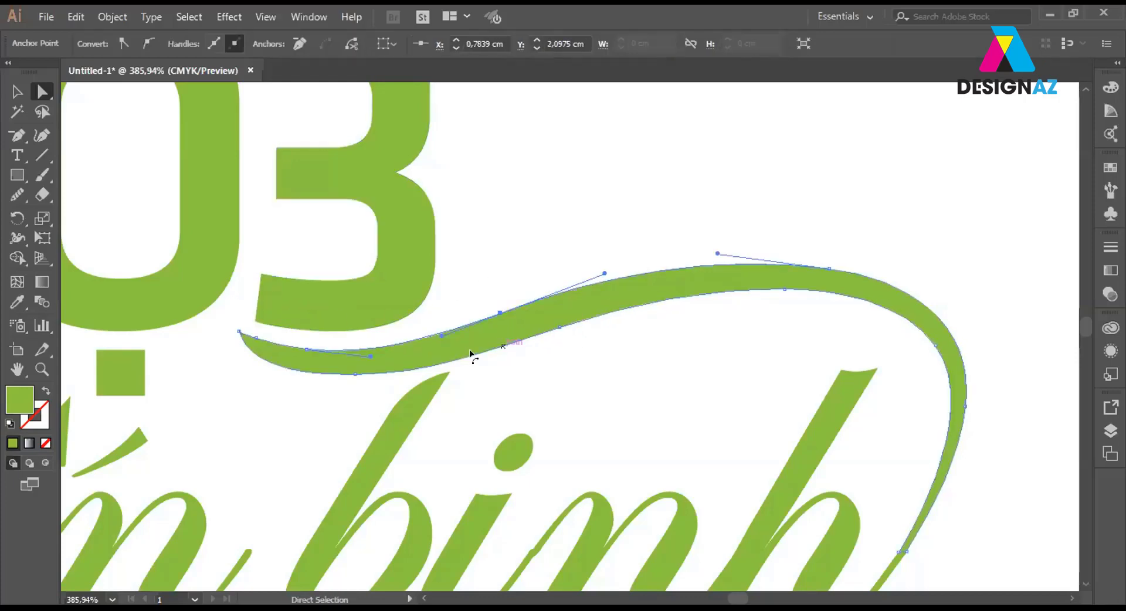
left_click(257, 338)
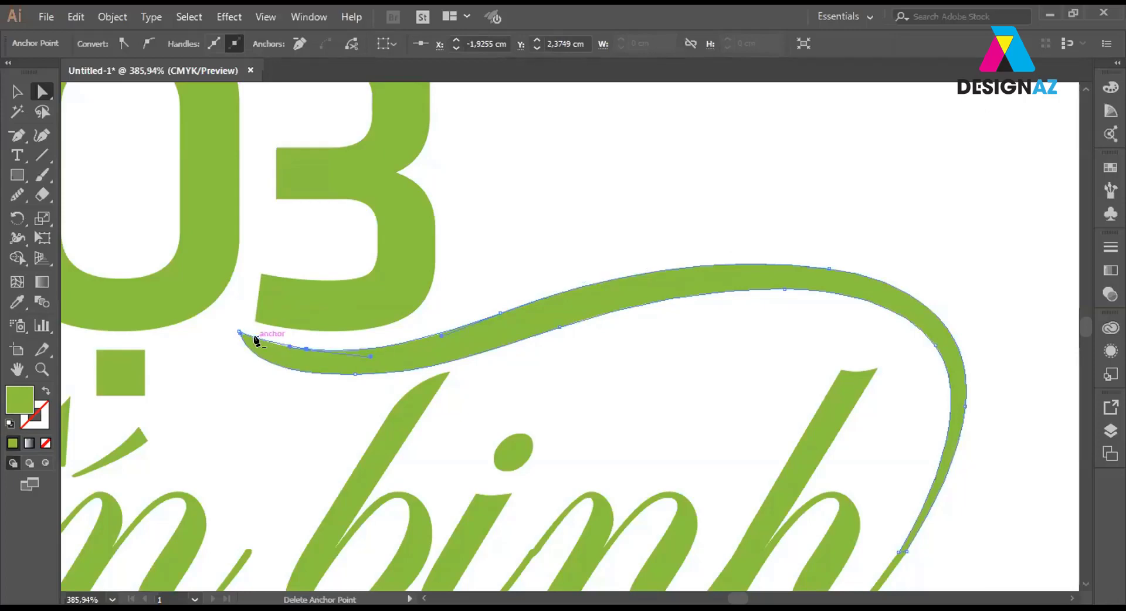
left_click(257, 339)
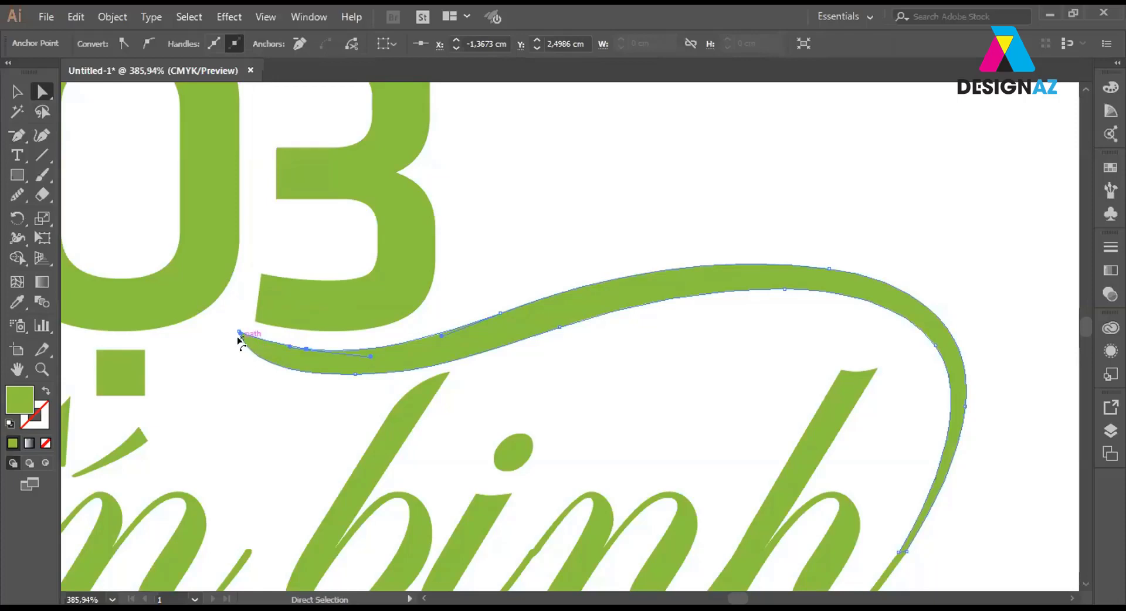
left_click_drag(239, 332, 239, 321)
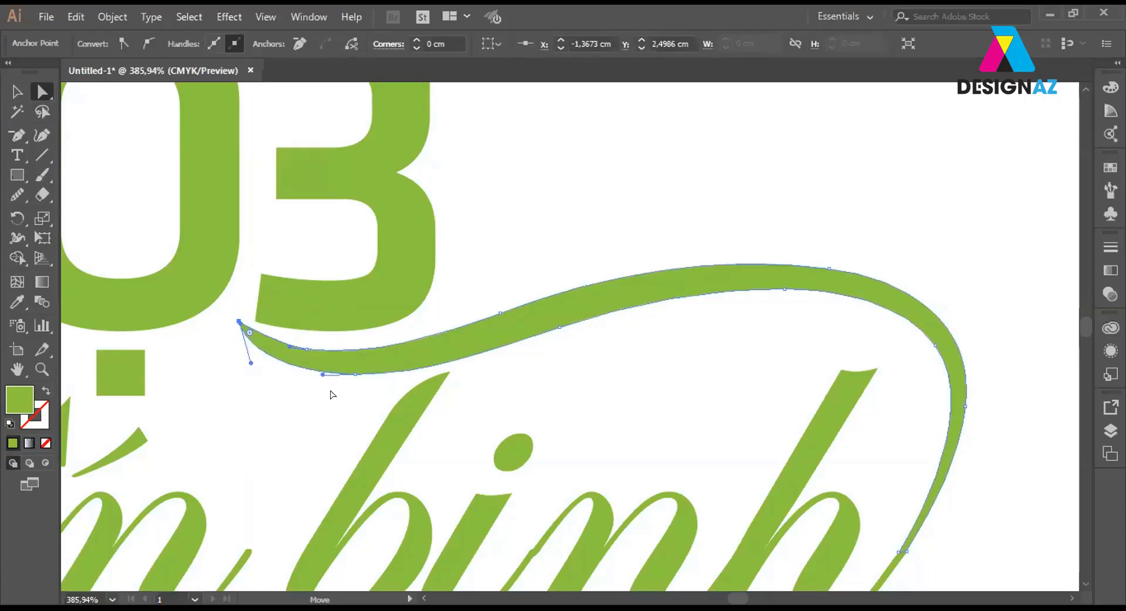
Reshape the swoosh's lower curve near the tip and adjust its upper-edge anchors.
left_click(306, 375)
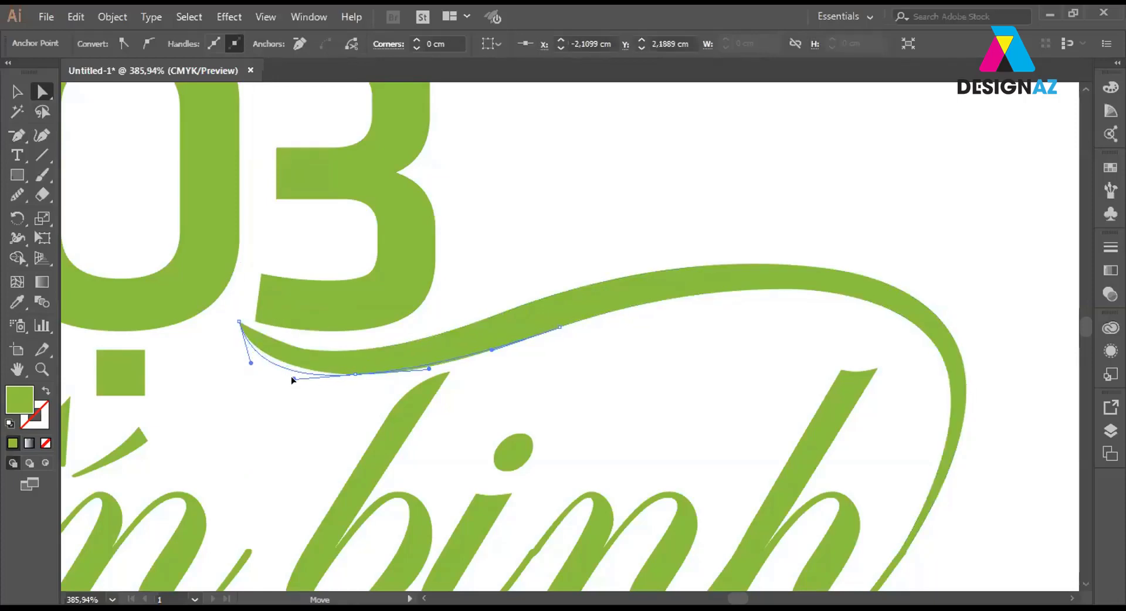
left_click_drag(292, 380, 294, 379)
left_click_drag(509, 317, 526, 309)
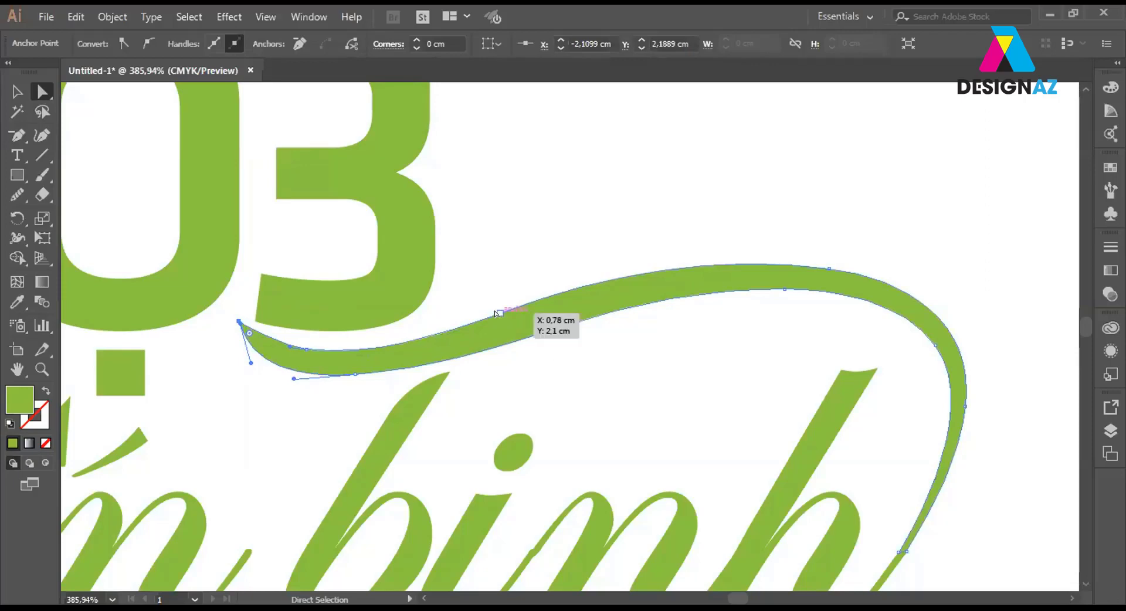
left_click_drag(307, 352, 268, 340)
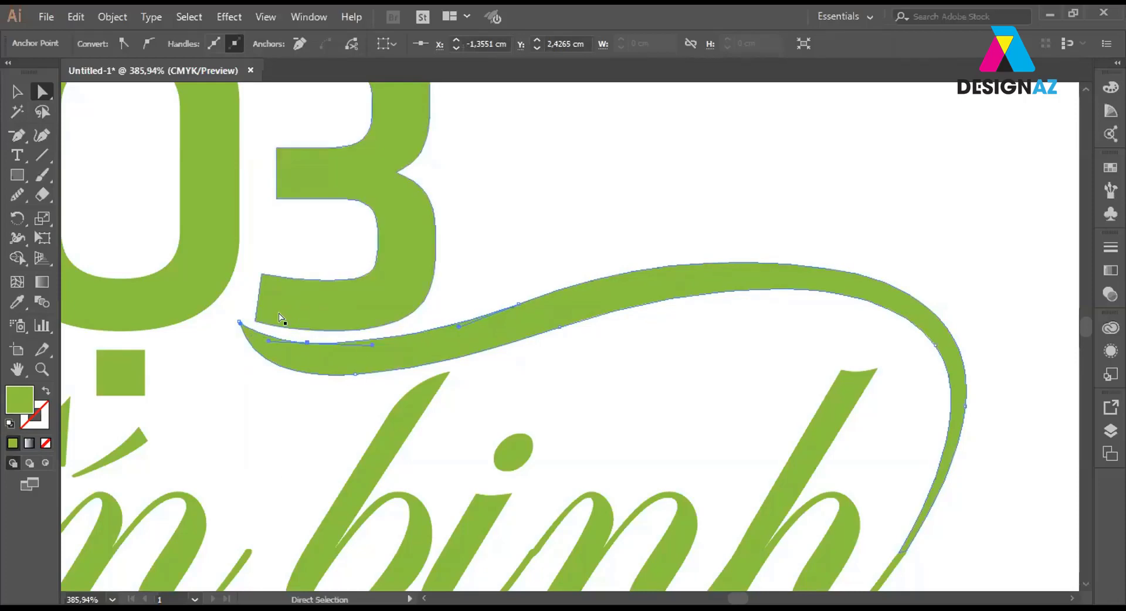
left_click(308, 342)
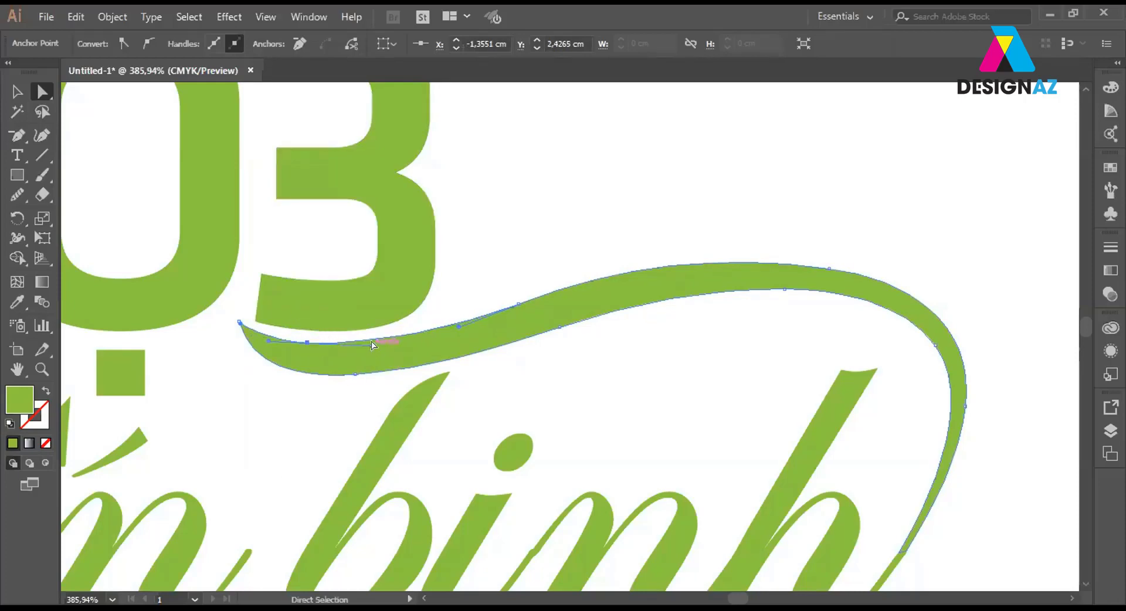
left_click_drag(372, 343, 384, 351)
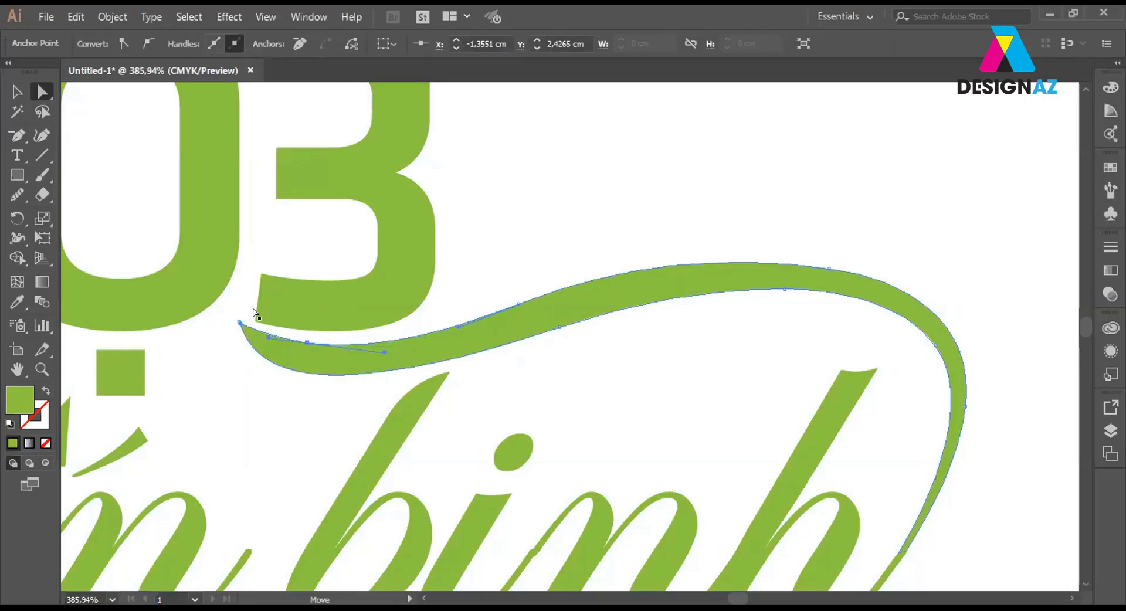
left_click(828, 268)
left_click_drag(519, 306, 517, 311)
left_click(772, 202)
Refine the swoosh's lower edge curve and nudge its left tip anchors.
left_click(452, 356)
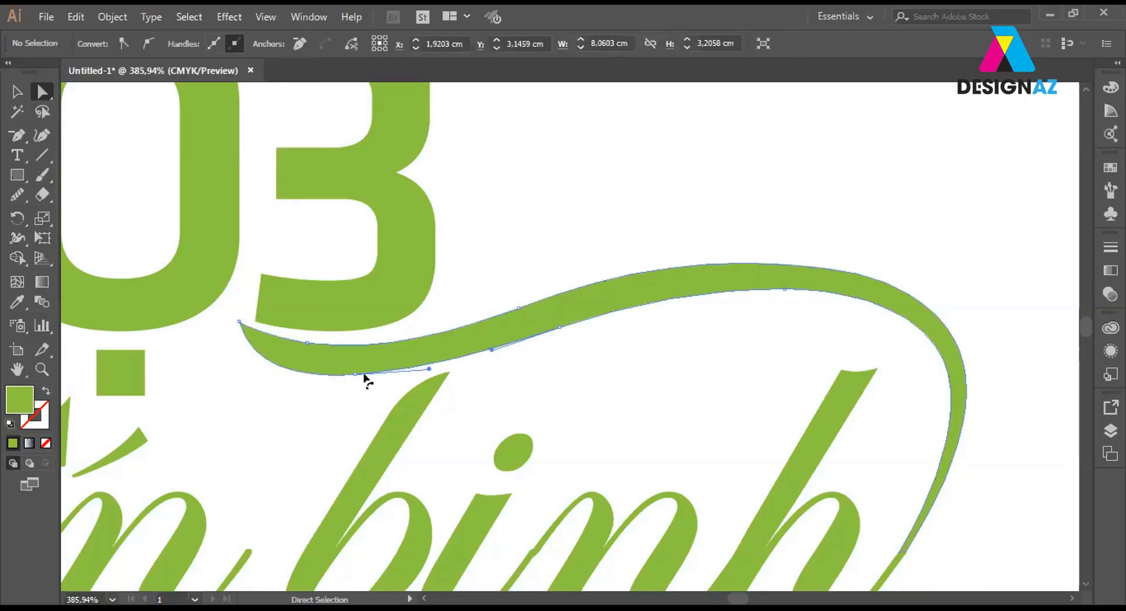
mouse_move(367, 378)
left_mouse_down()
mouse_move(434, 369)
mouse_move(425, 375)
left_mouse_up()
left_click(567, 379)
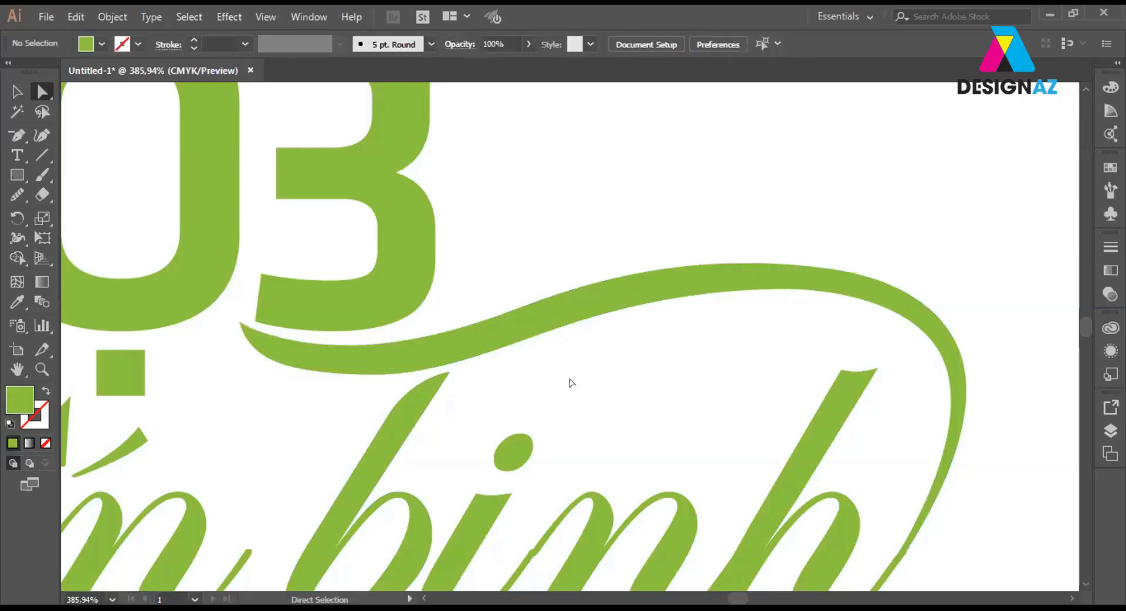
left_click(321, 361)
left_click_drag(243, 322, 239, 321)
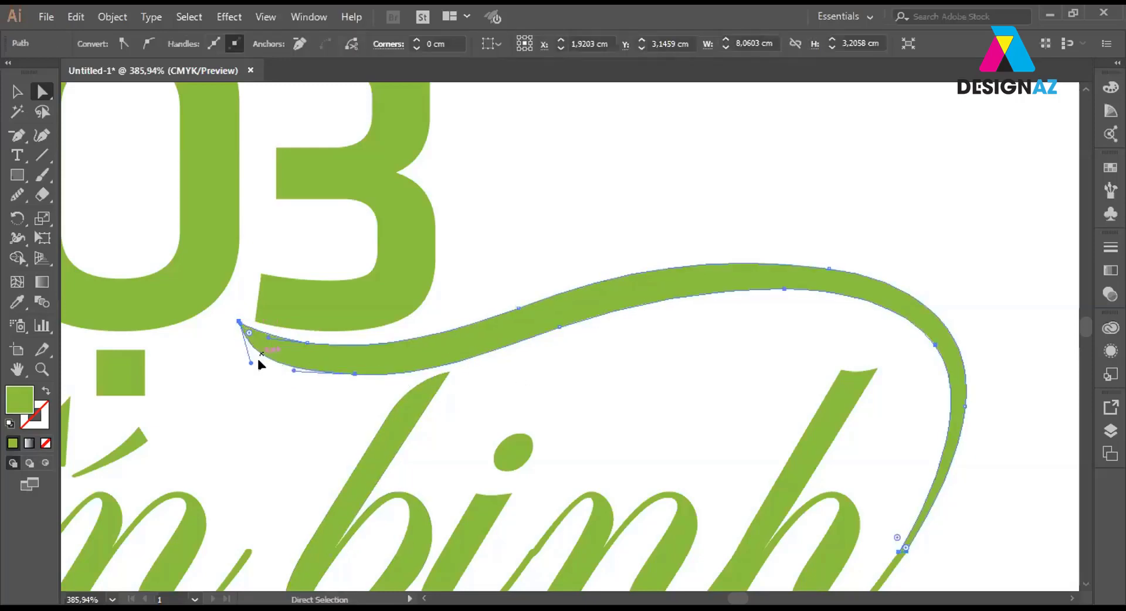
left_click_drag(251, 362, 252, 356)
left_click(340, 406)
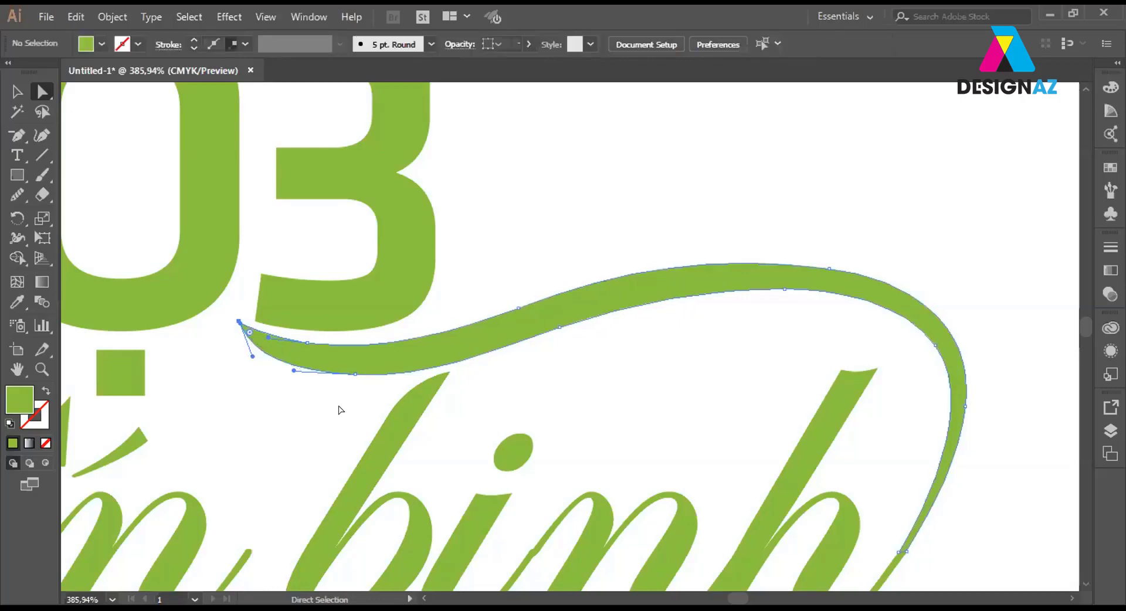
Zoom in on the logo and right-align the tagline with Chiến binh.
key("ctrl+minus")
key("ctrl+minus")
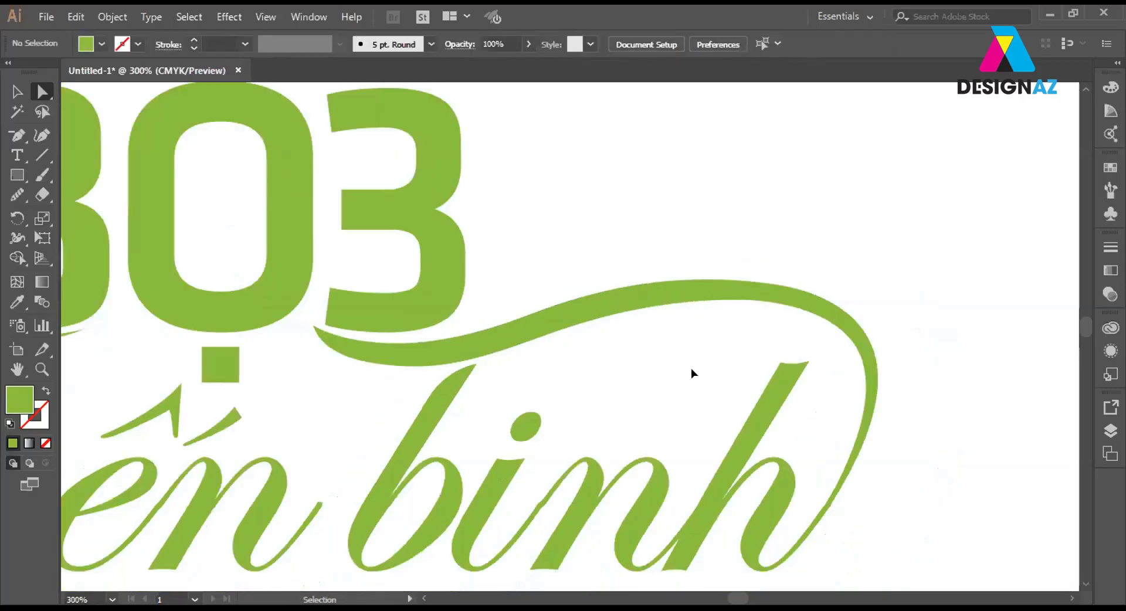
key("ctrl+minus")
key("ctrl+minus")
key("ctrl+minus")
key("z")
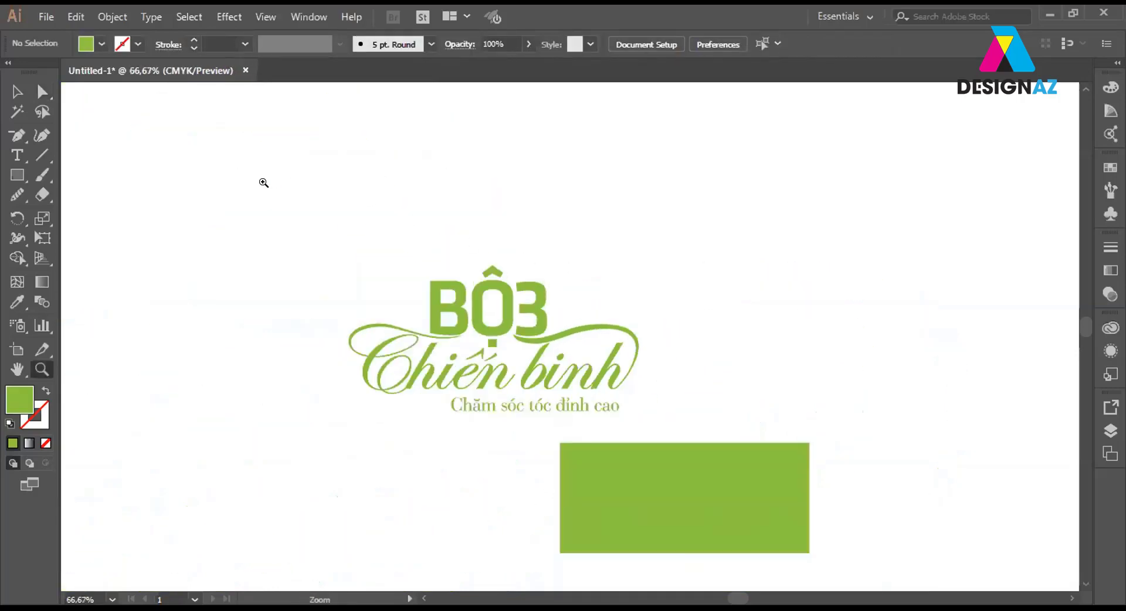
left_click_drag(268, 184, 693, 456)
mouse_move(743, 339)
left_mouse_down()
mouse_move(724, 318)
mouse_move(706, 218)
left_mouse_up()
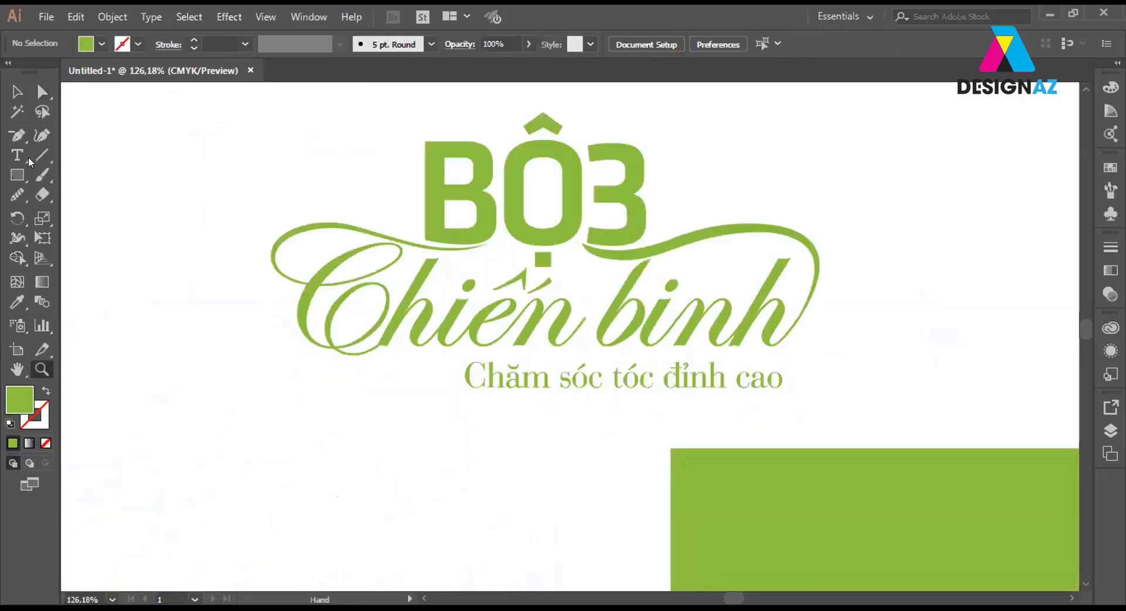
key("v")
left_click(644, 382)
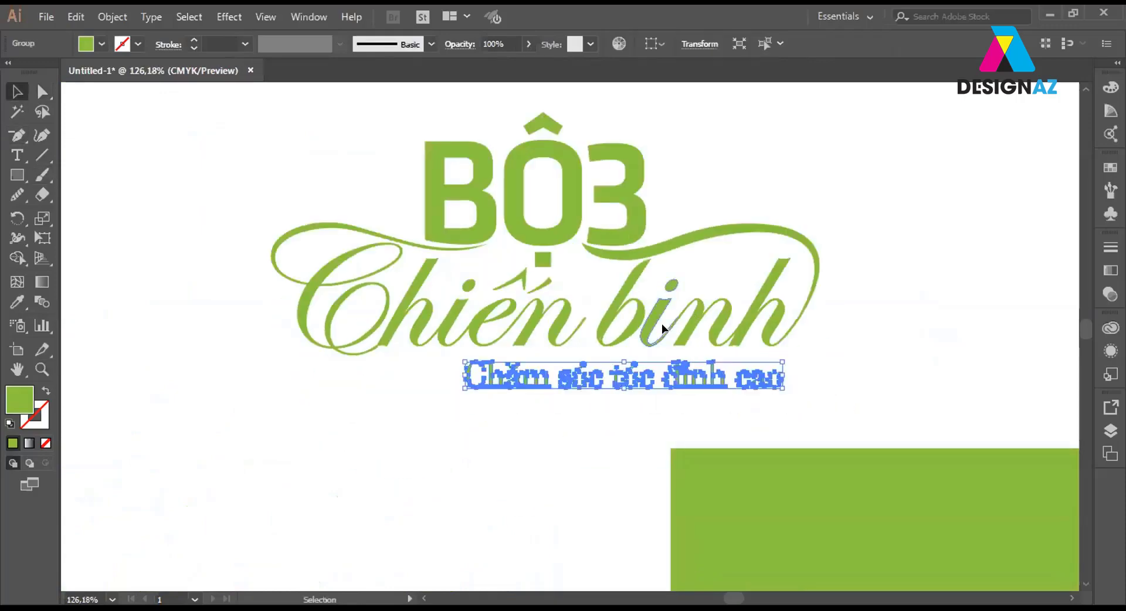
left_click(651, 328, "shift")
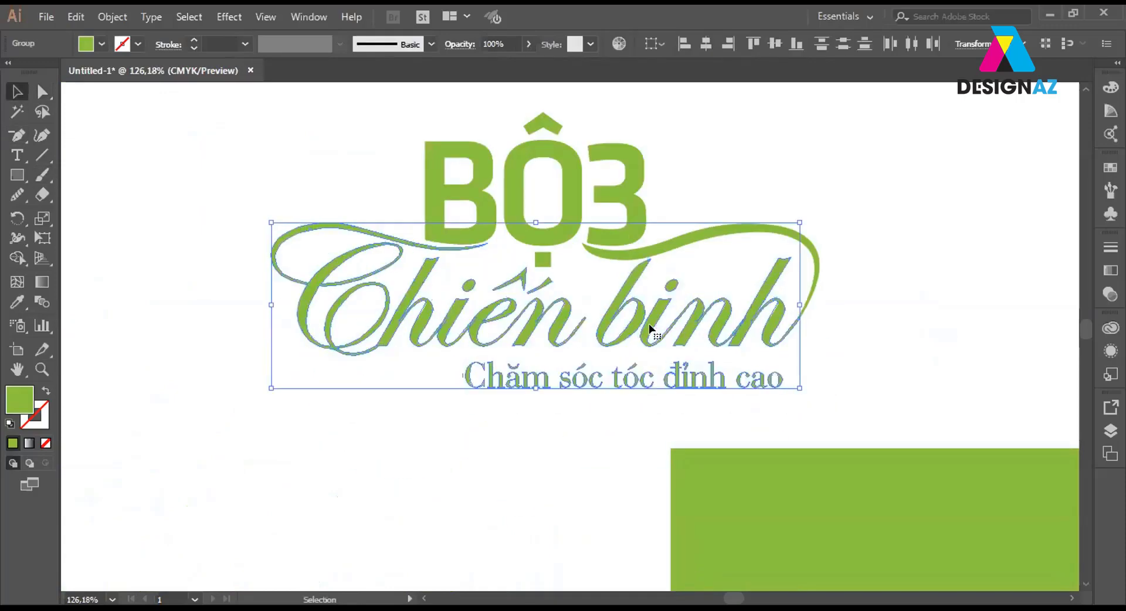
left_click(727, 43)
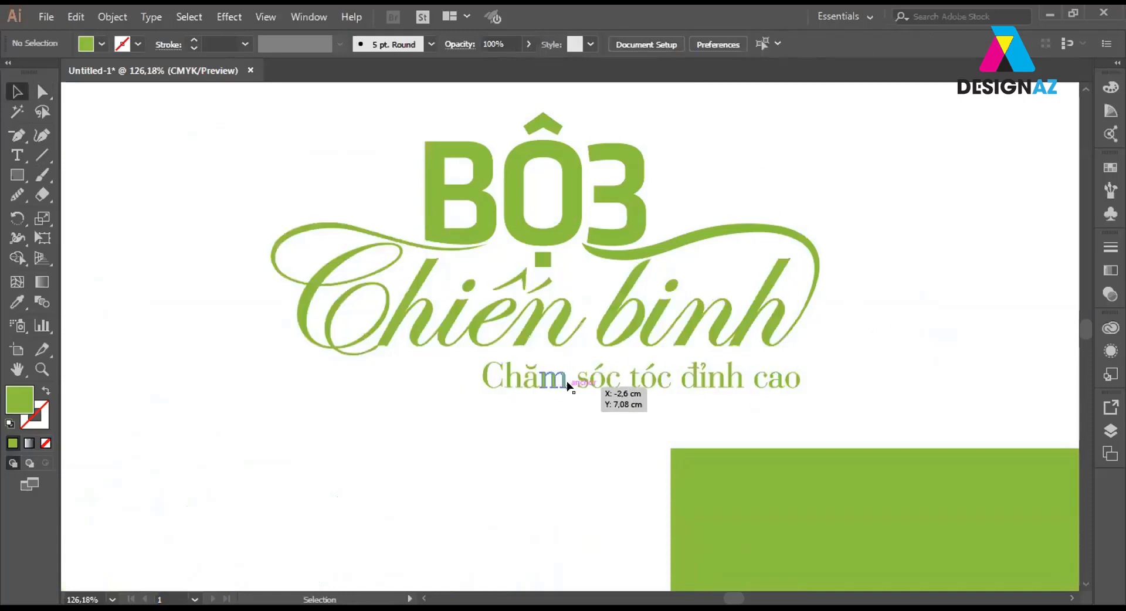
Centre the tagline horizontally using Chiến binh as the key object.
left_click_drag(568, 404, 557, 359)
left_click(529, 330, "shift")
left_click(596, 264)
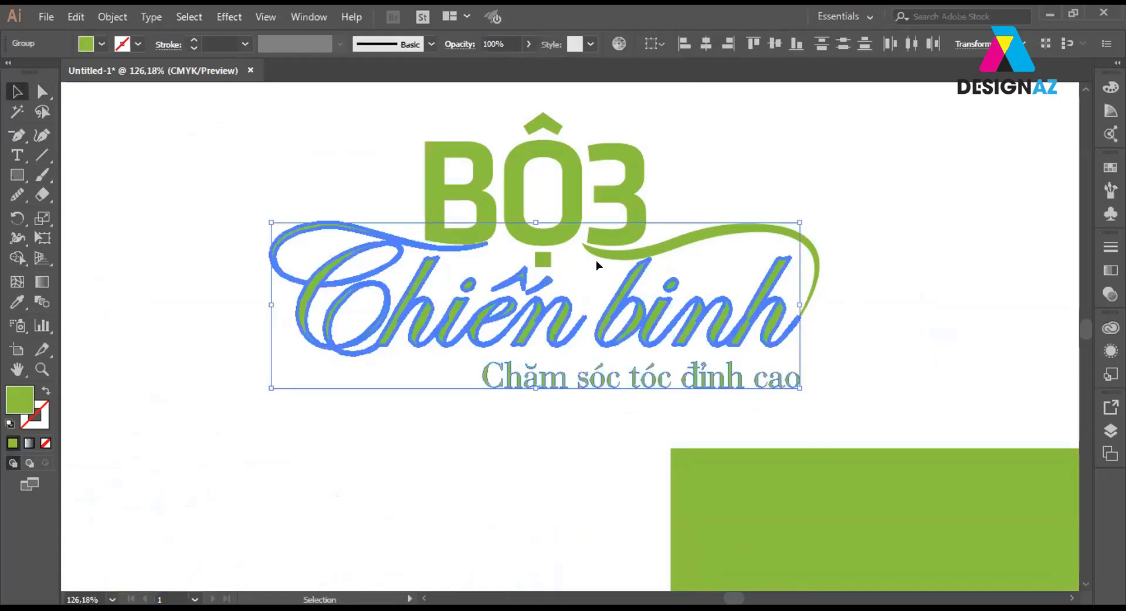
left_click(705, 43)
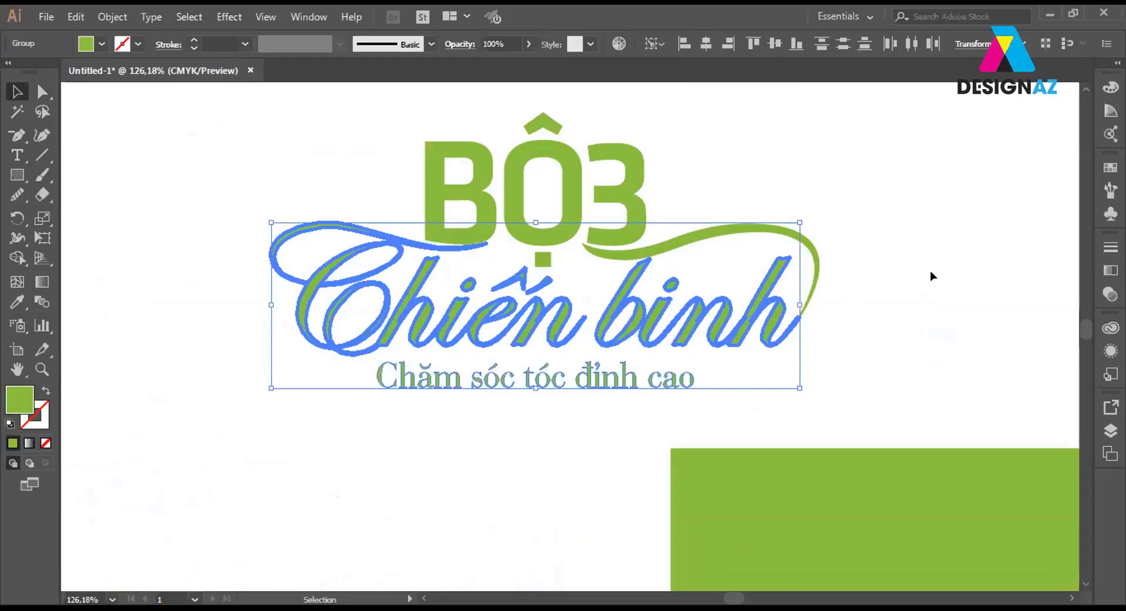
left_click(628, 397)
left_click(634, 384)
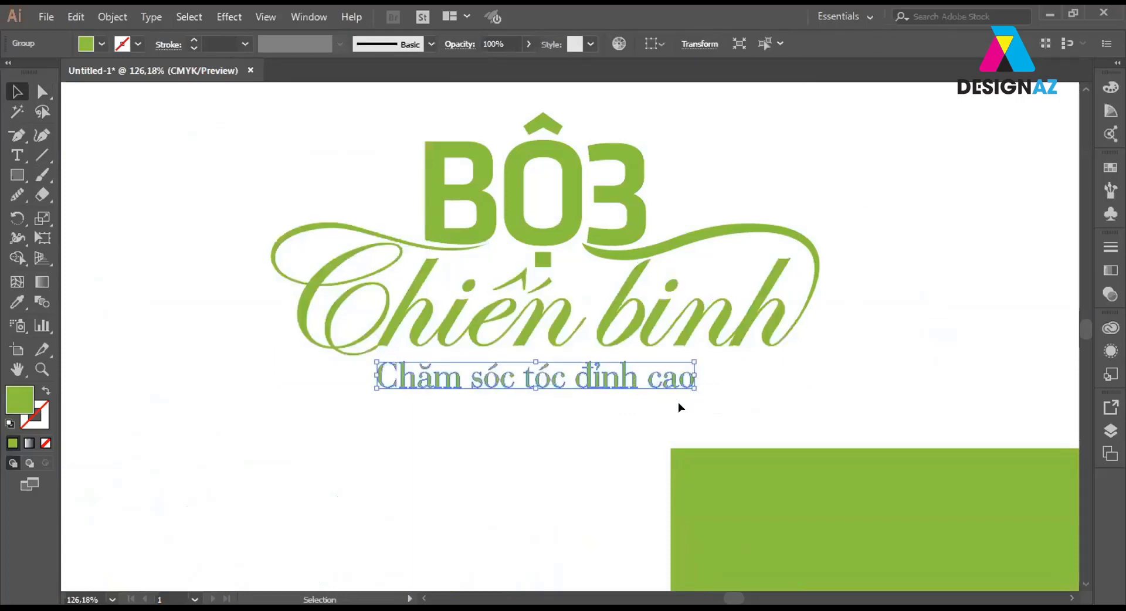
left_click(909, 294)
key("ctrl+minus")
key("ctrl+minus")
key("ctrl+minus")
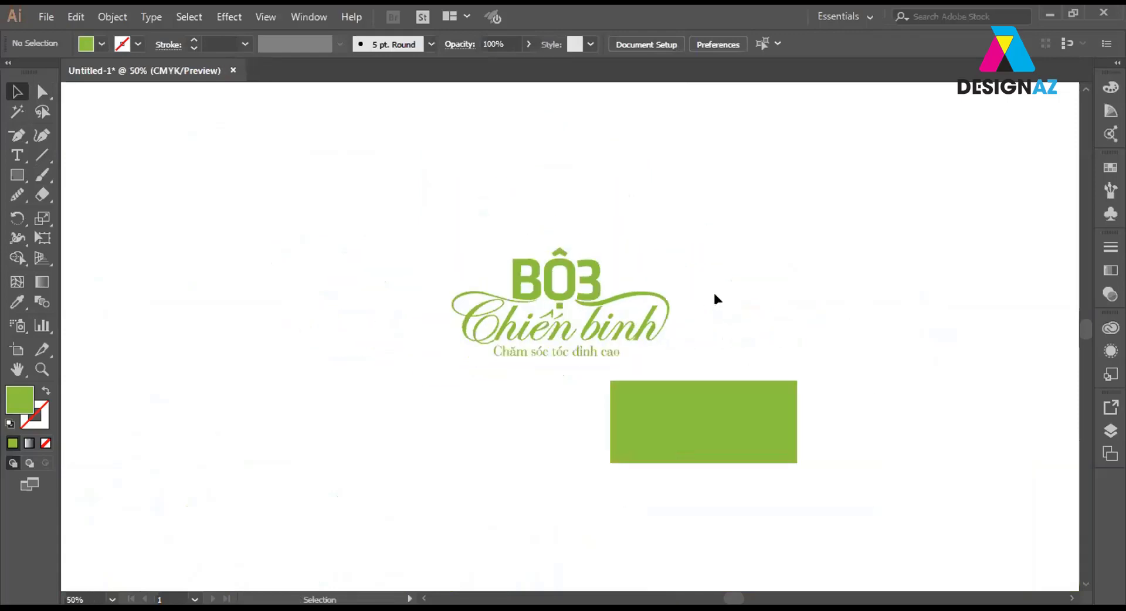
left_click_drag(317, 179, 797, 421)
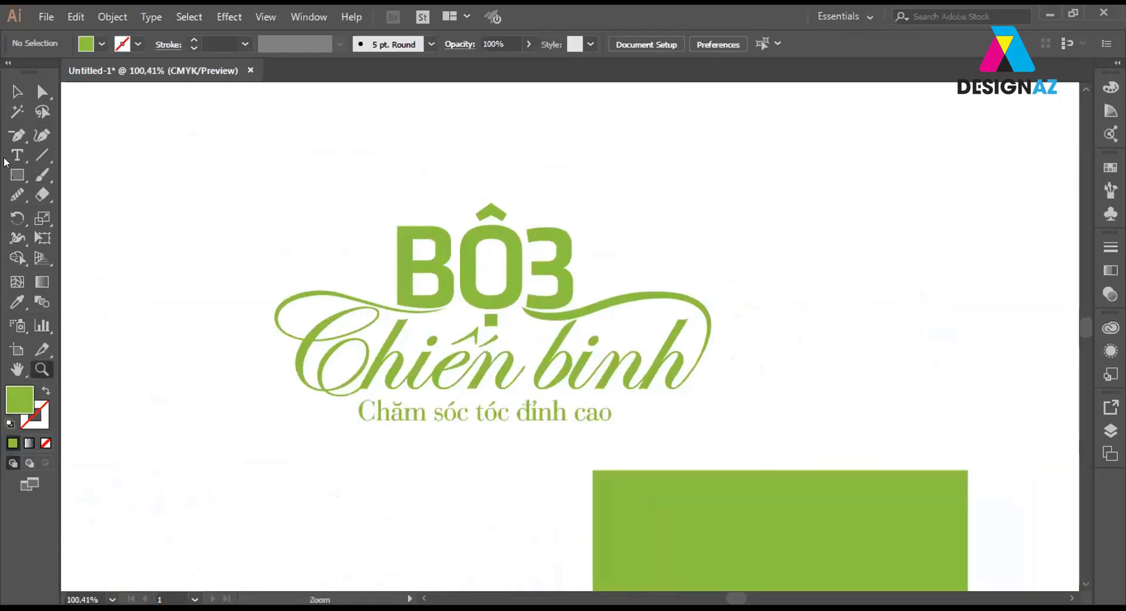
left_click(17, 91)
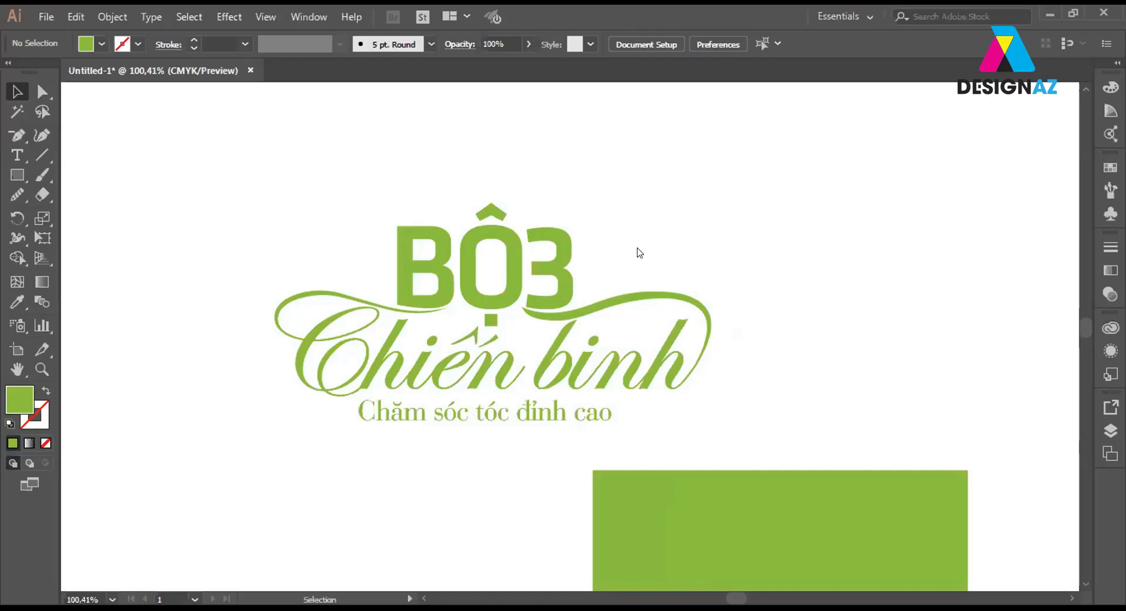
Open Ornament 9.ai from E:\day hoc ai\thuvien\hoavan.
key("ctrl+o")
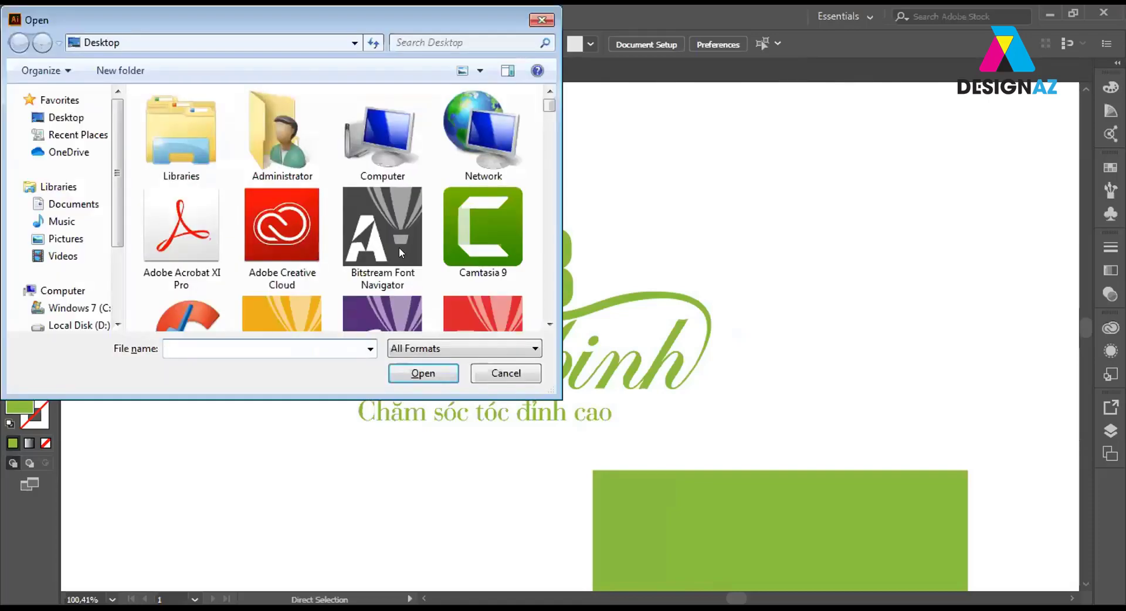
double_click(384, 143)
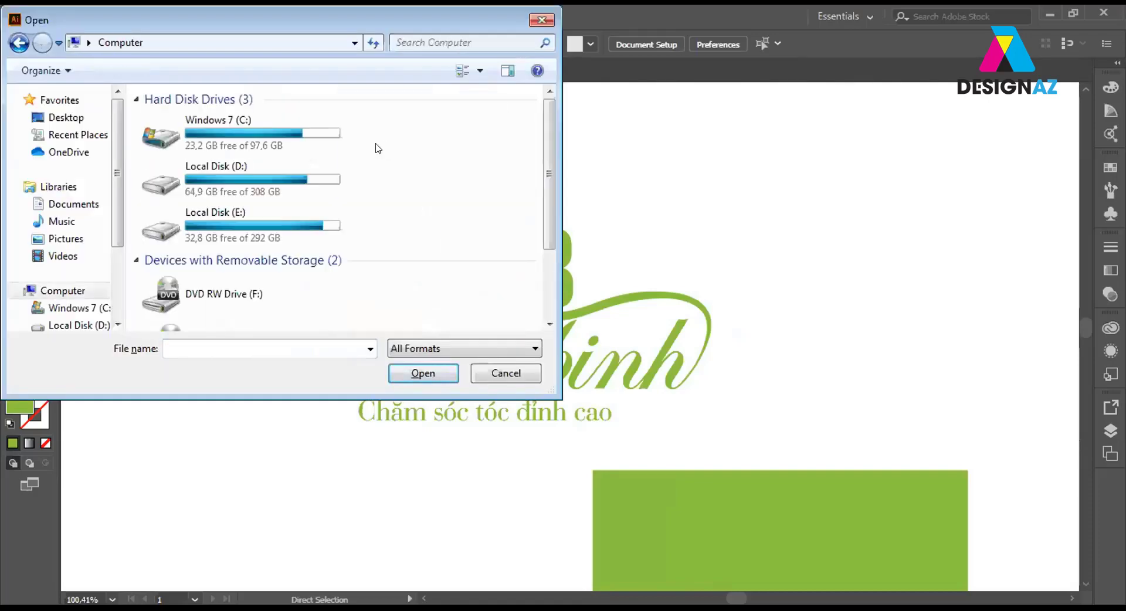
double_click(278, 229)
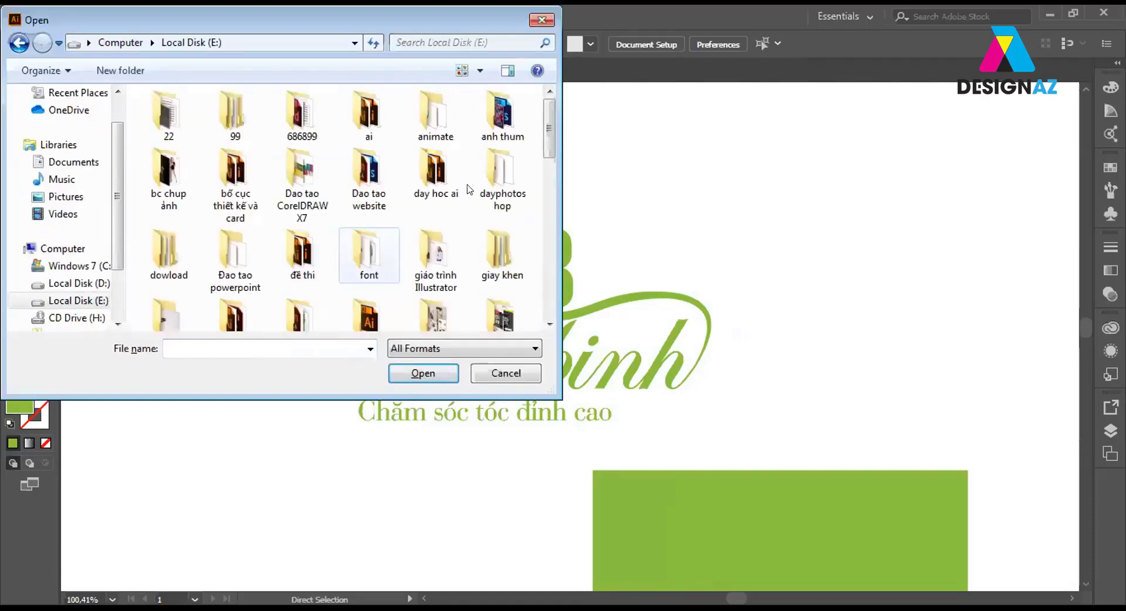
double_click(436, 176)
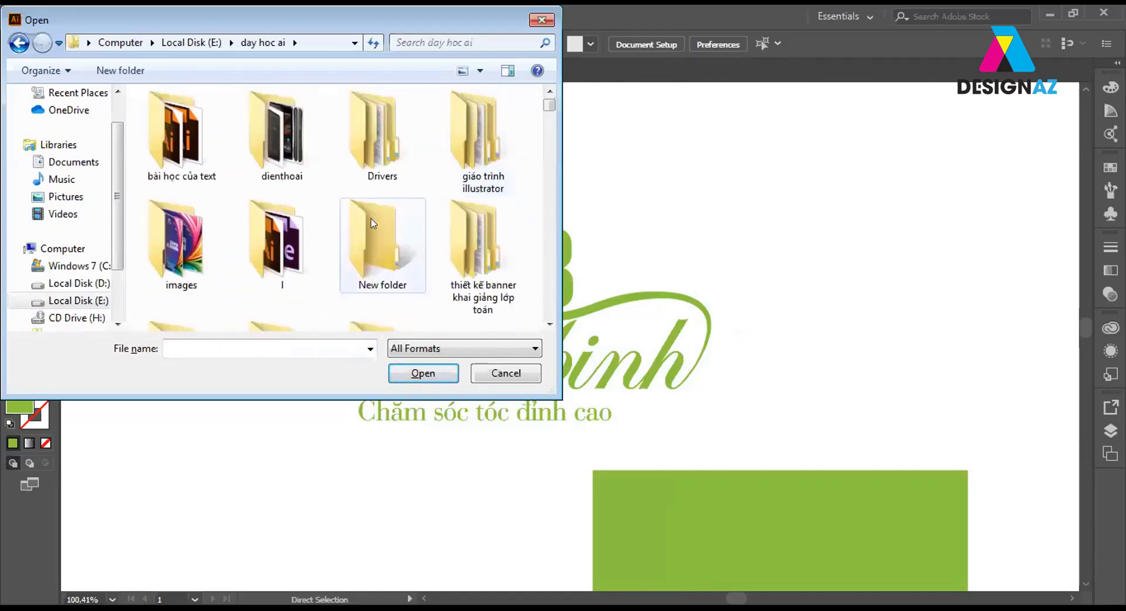
key("Right")
key("Right")
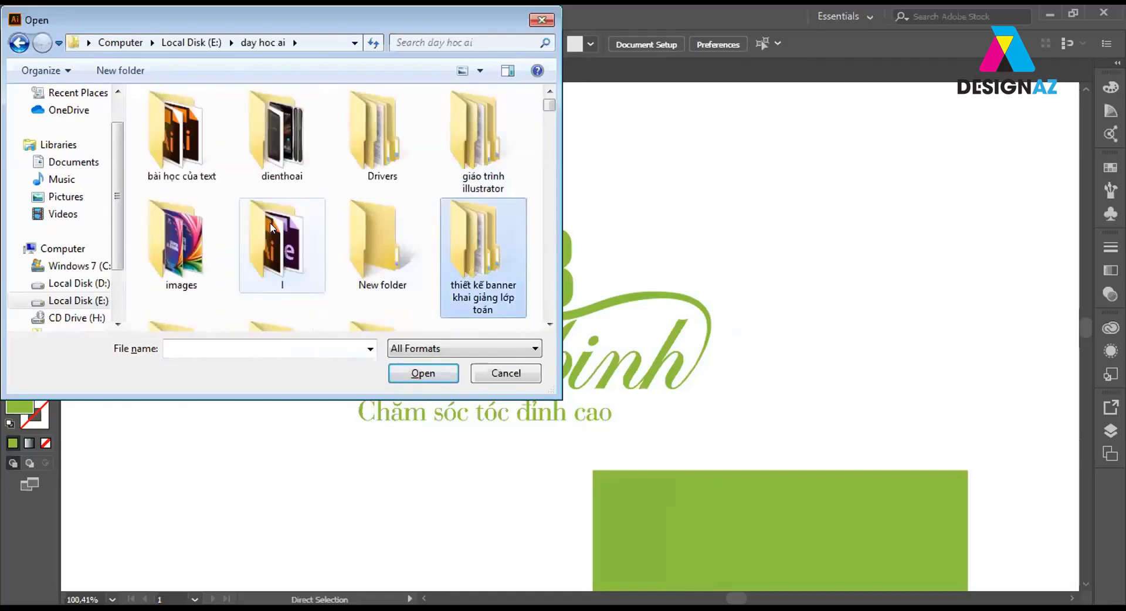
scroll(283, 225, "down", 3)
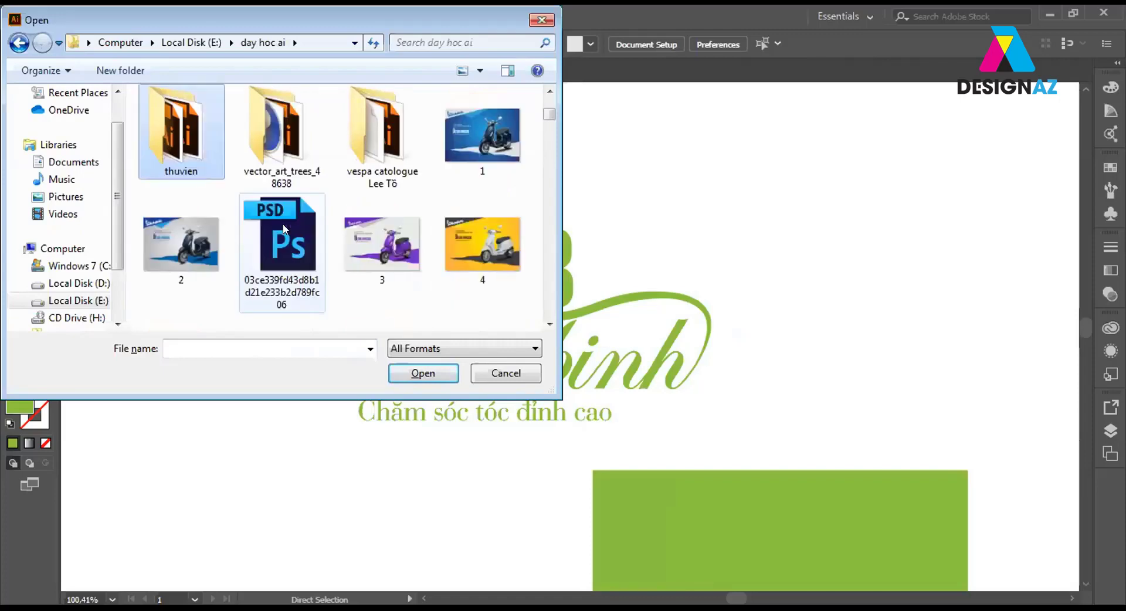
double_click(192, 147)
double_click(174, 118)
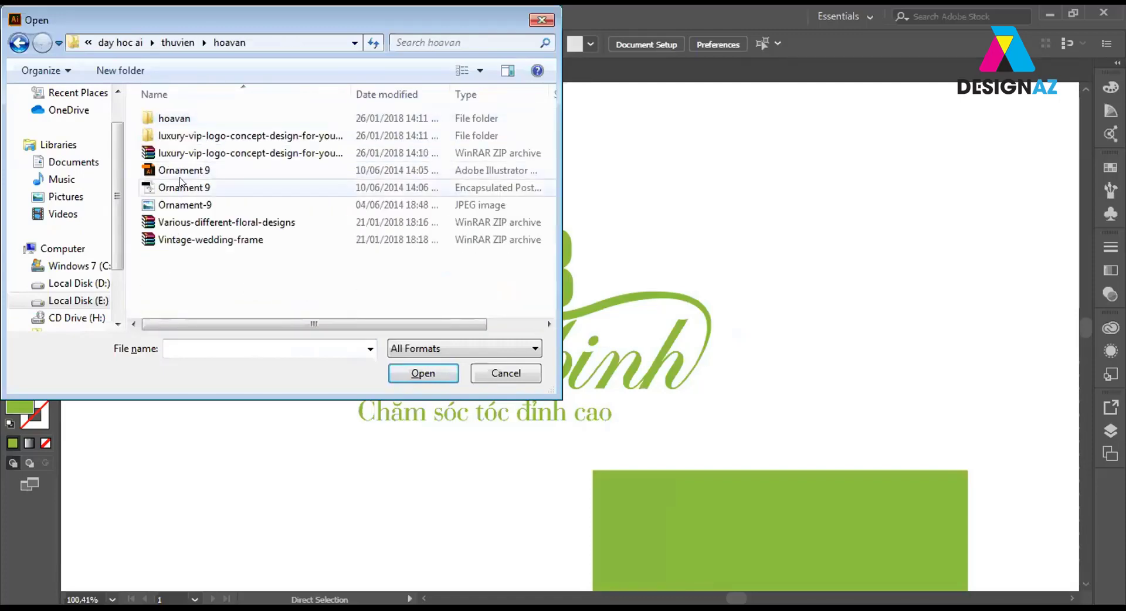
left_click(190, 172)
left_click(423, 373)
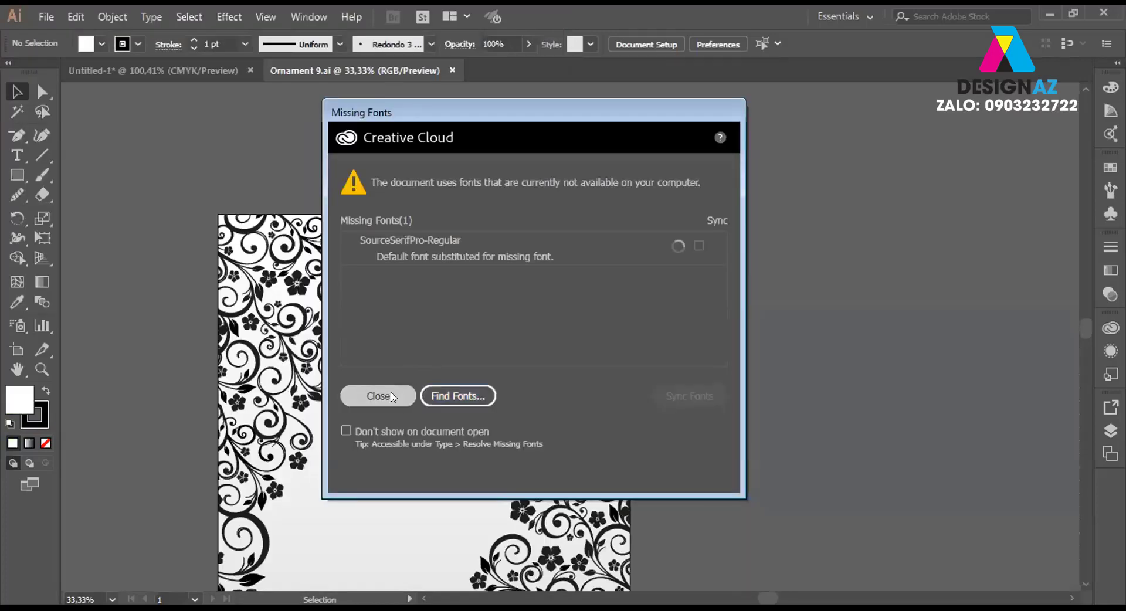
Dismiss the missing-fonts notice and release the ornament artwork's clipping mask.
left_click(391, 397)
left_click(608, 249)
right_click(610, 251)
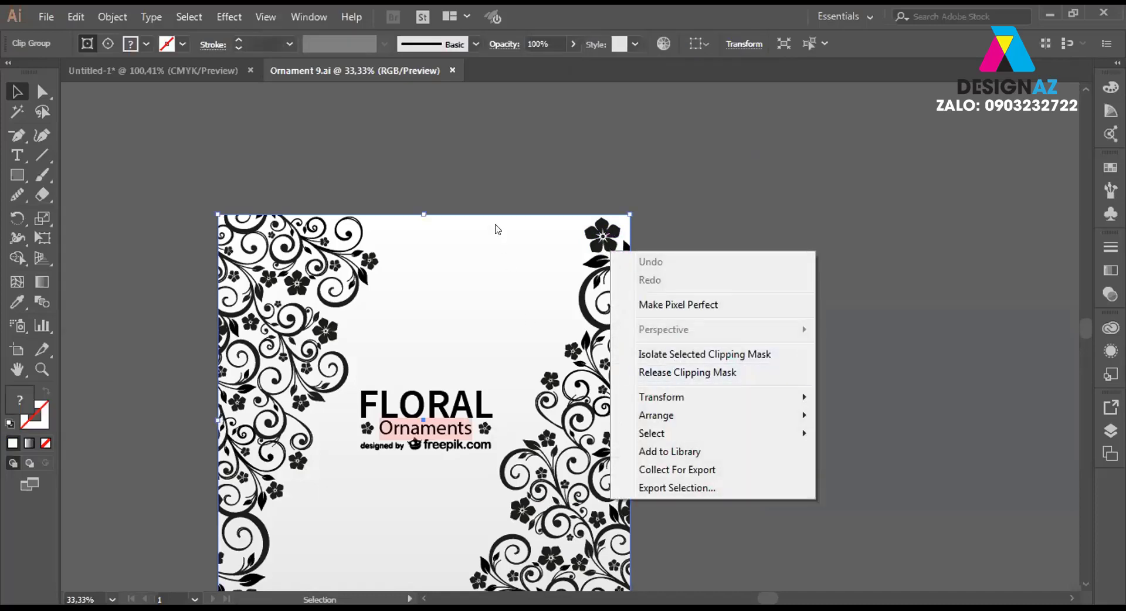
left_click(686, 371)
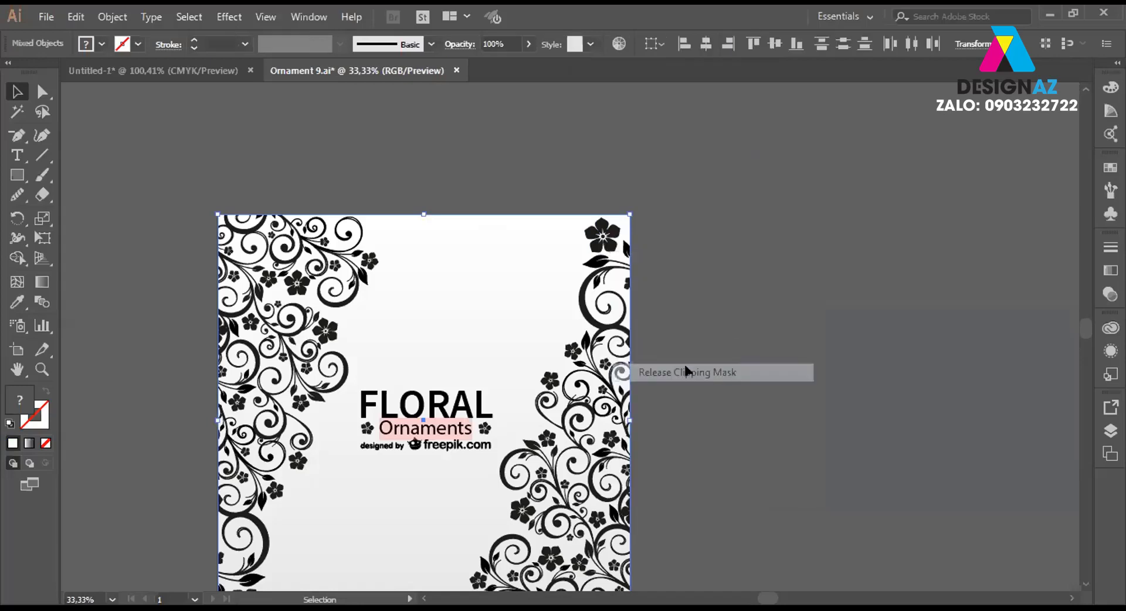
Ungroup the right ornament and its flower sprig, isolating a single five-petal flower.
left_click(809, 231)
right_click(607, 241)
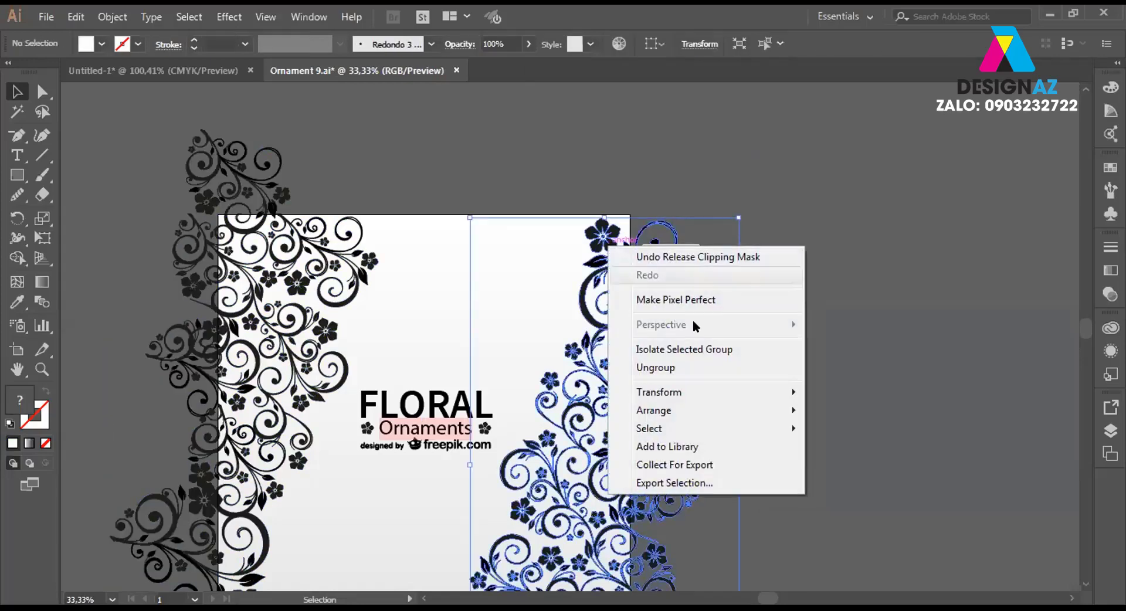
left_click(706, 367)
left_click(721, 222)
left_click_drag(608, 223, 613, 162)
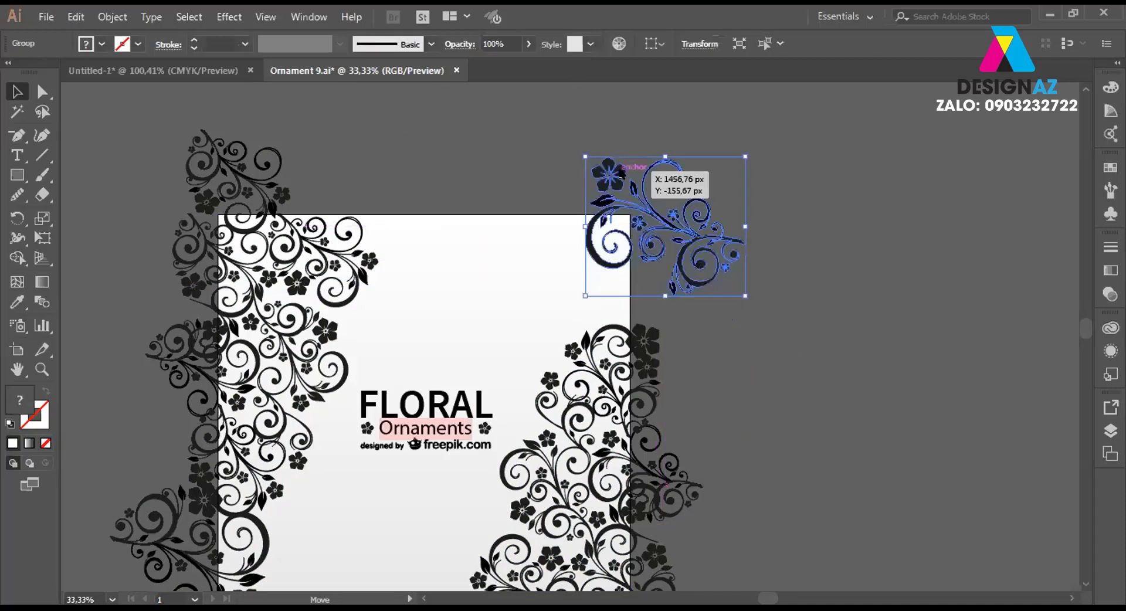
right_click(619, 172)
left_click(680, 296)
left_click(610, 174)
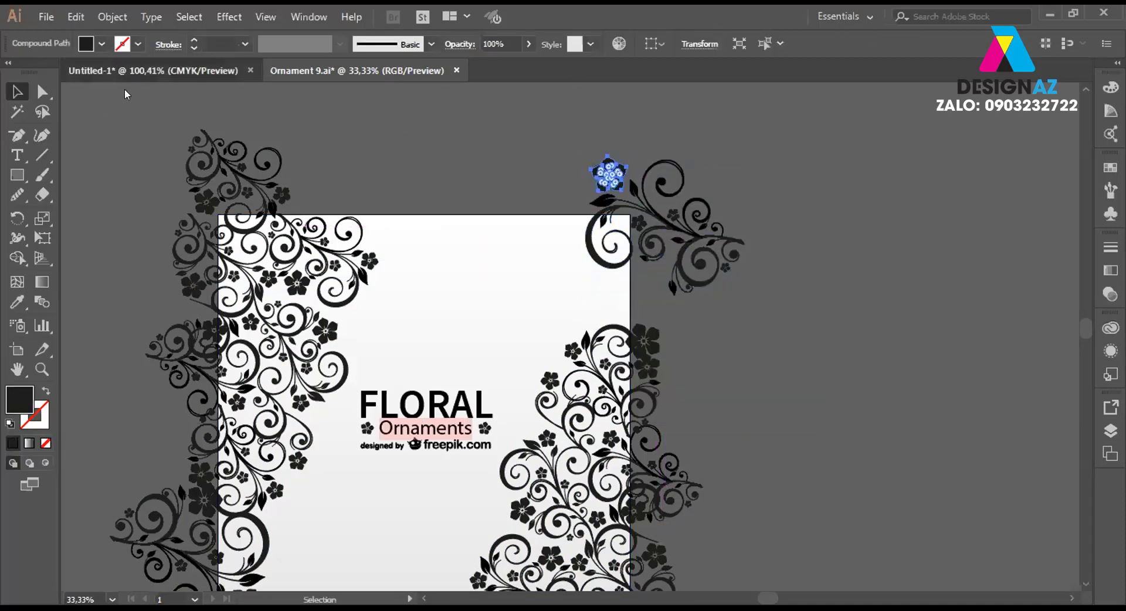
left_click(126, 70)
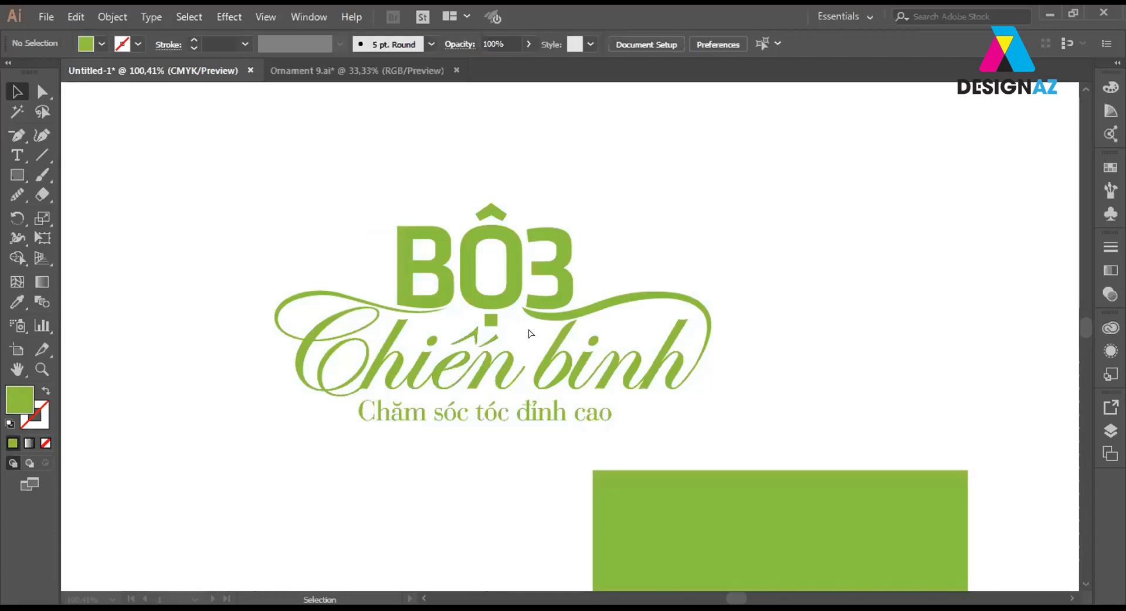
Paste the black flower into the banner, shrink it, and place it below the BỘ3 lettering.
key("ctrl+v")
left_click_drag(624, 278, 586, 319)
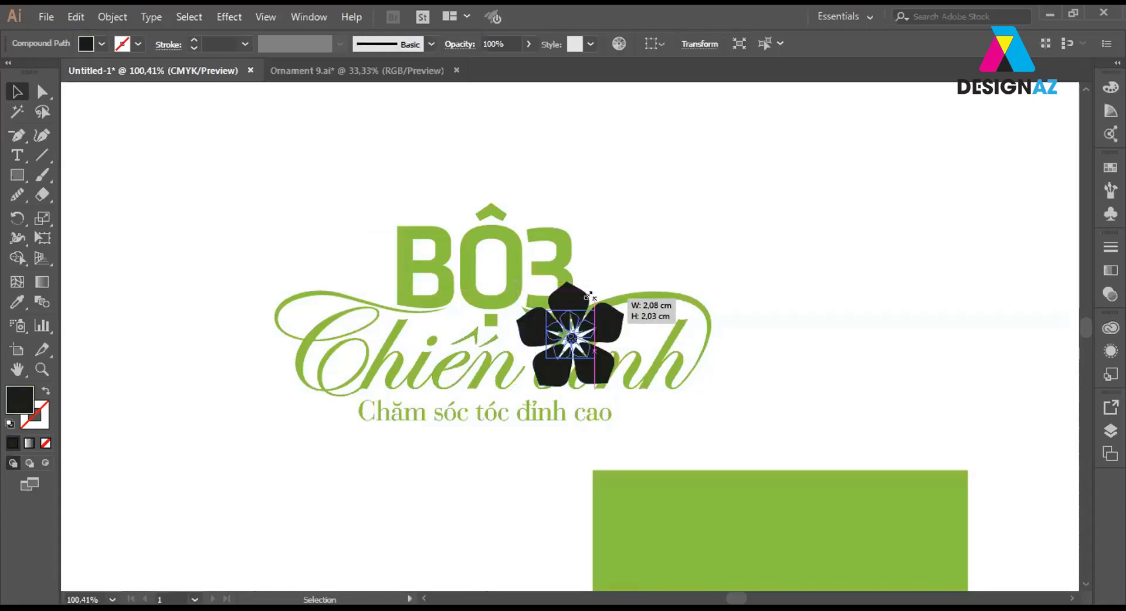
left_click(757, 258)
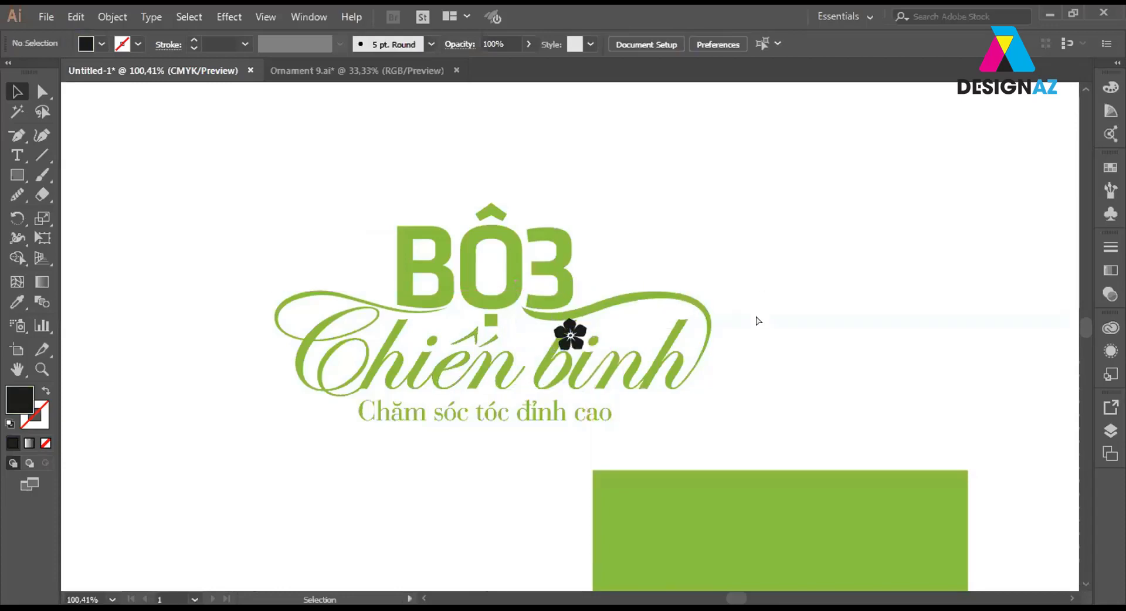
key("ctrl+equal")
key("ctrl+equal")
key("ctrl+equal")
key("ctrl+equal")
mouse_move(473, 343)
left_mouse_down()
mouse_move(727, 392)
mouse_move(581, 399)
left_mouse_up()
Delete the small green square dot inside the BỘ3 lettering group.
key("v")
left_click(508, 355)
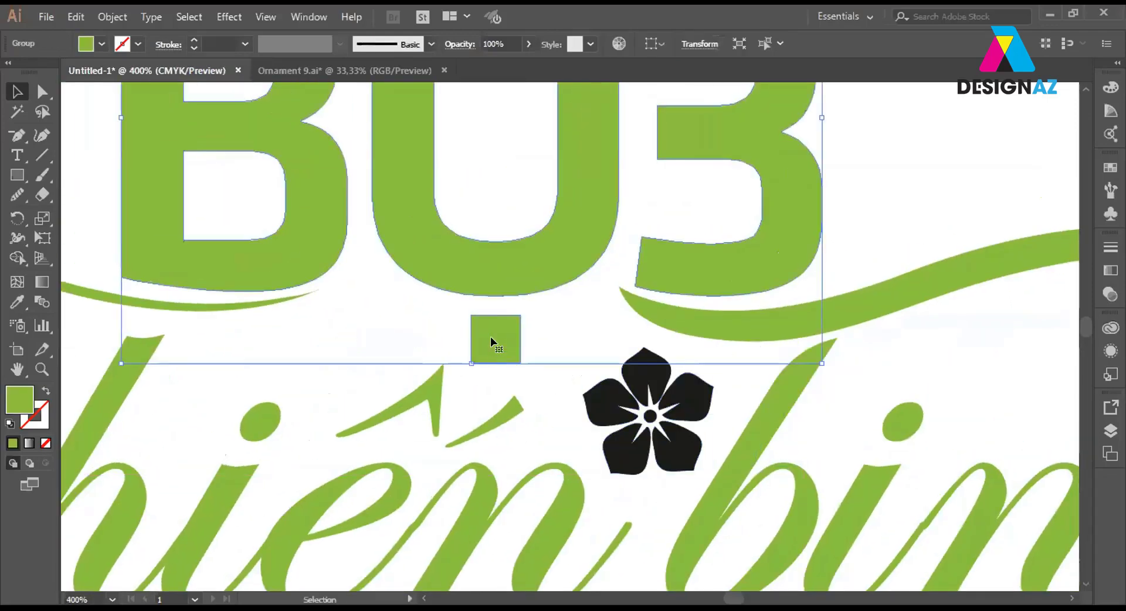
double_click(496, 351)
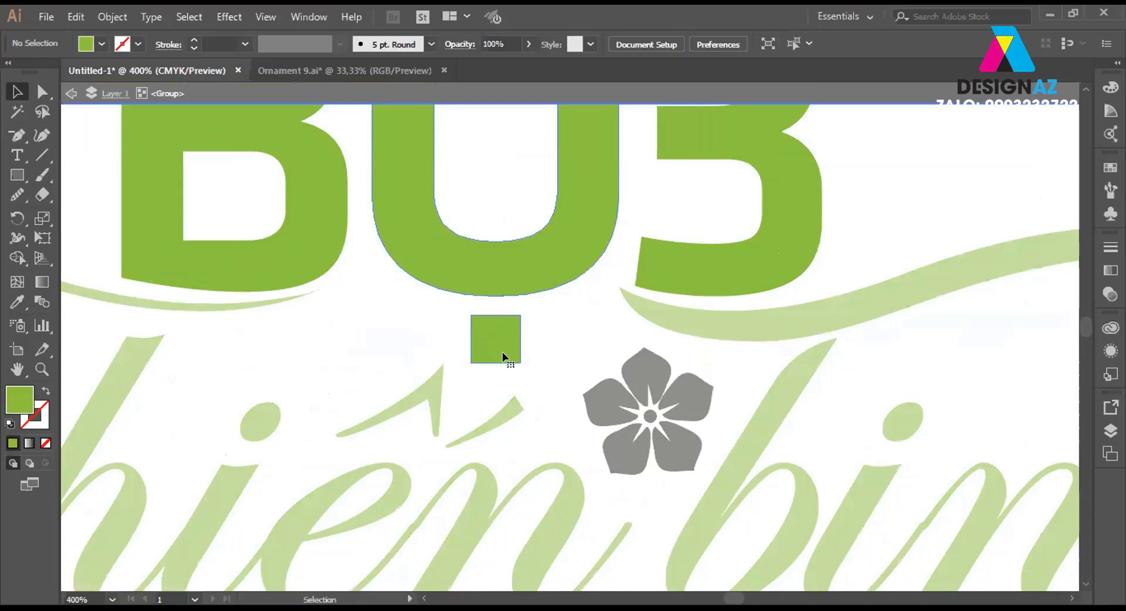
left_click(504, 356)
double_click(503, 356)
left_click(501, 352)
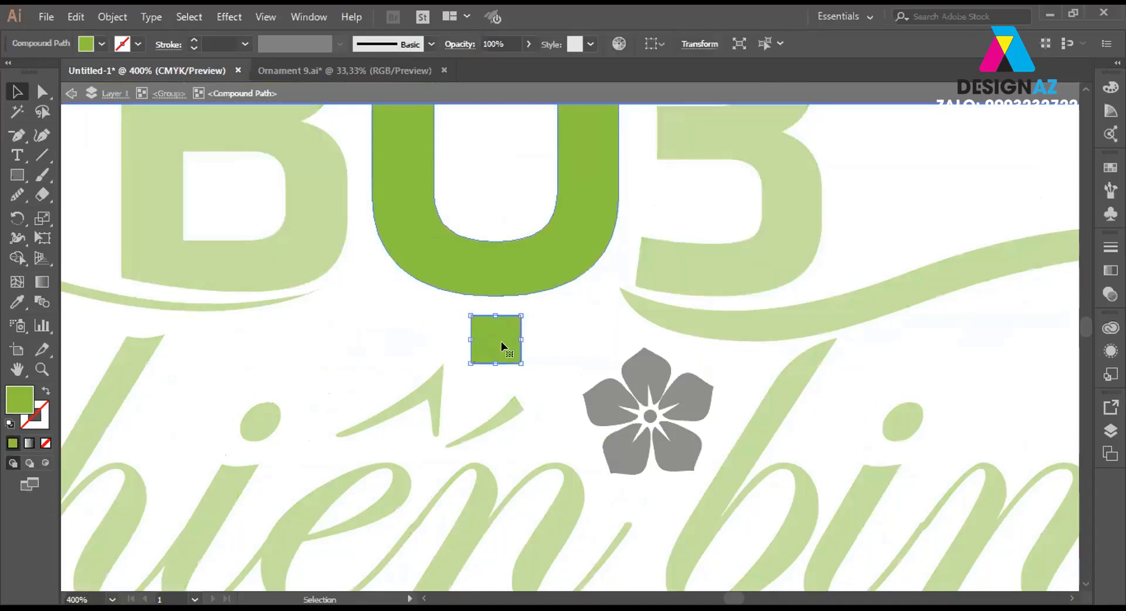
key("Delete")
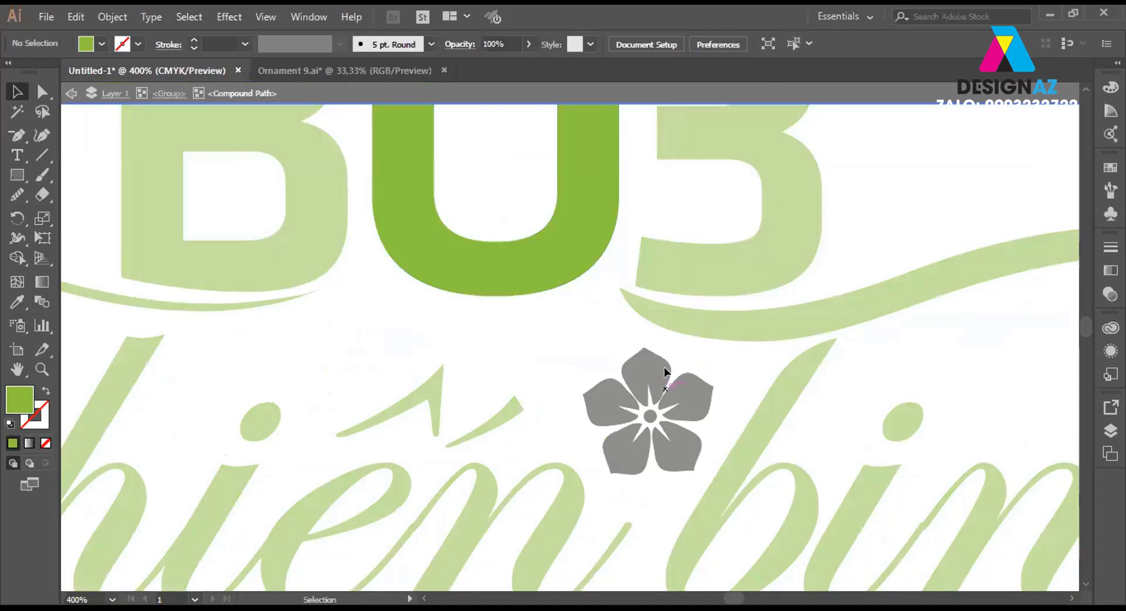
Shrink the flower further and move it into the deleted dot's place.
double_click(554, 351)
left_click(663, 393)
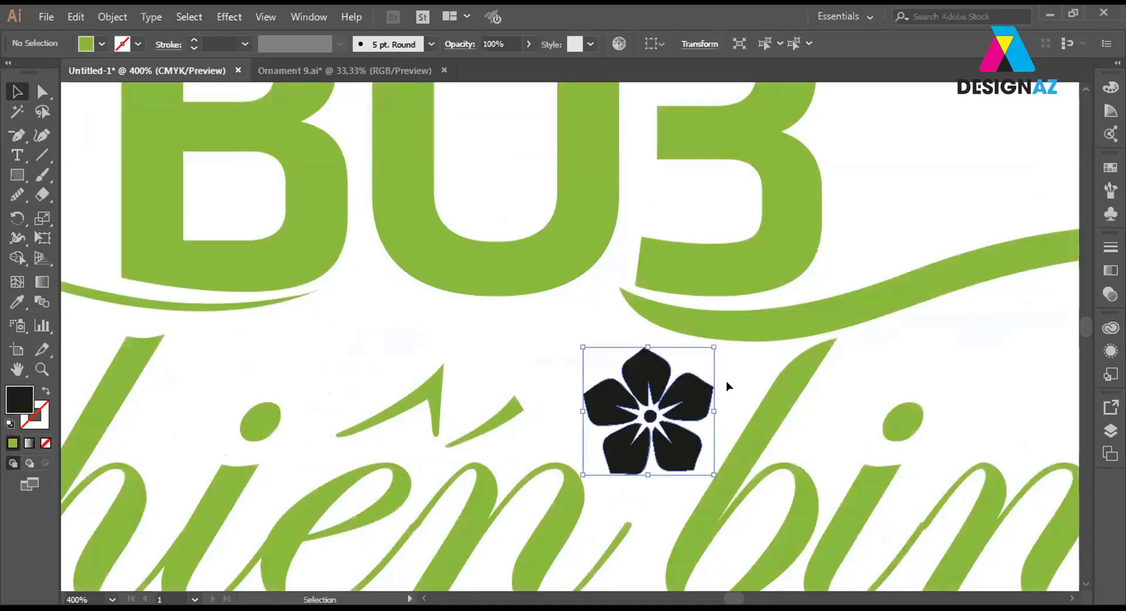
left_click_drag(708, 346, 662, 397)
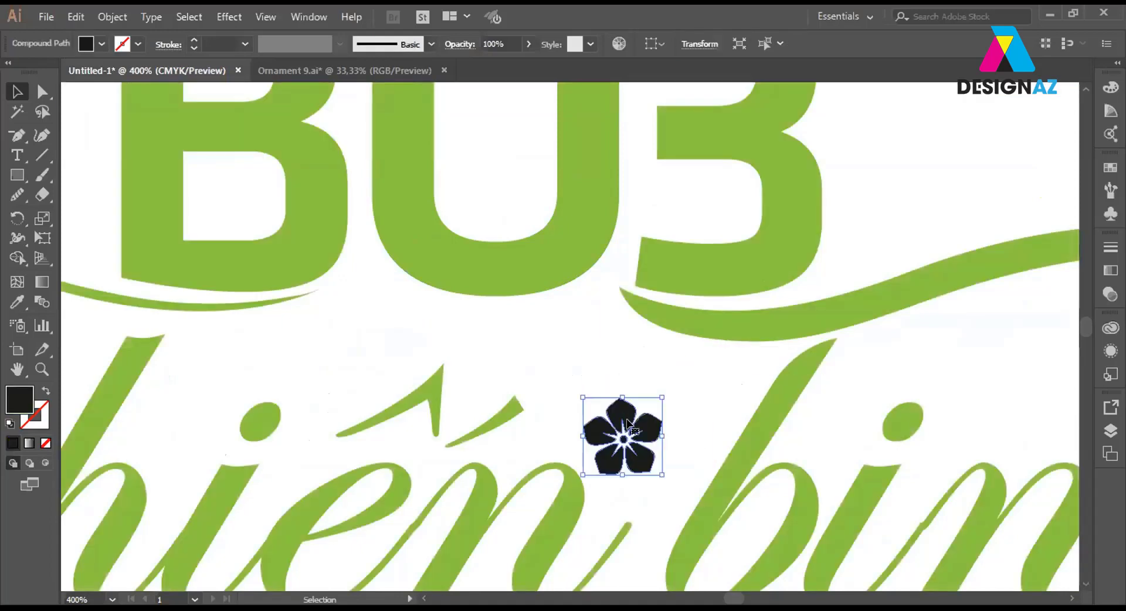
mouse_move(606, 423)
left_mouse_down()
mouse_move(531, 326)
mouse_move(496, 333)
left_mouse_up()
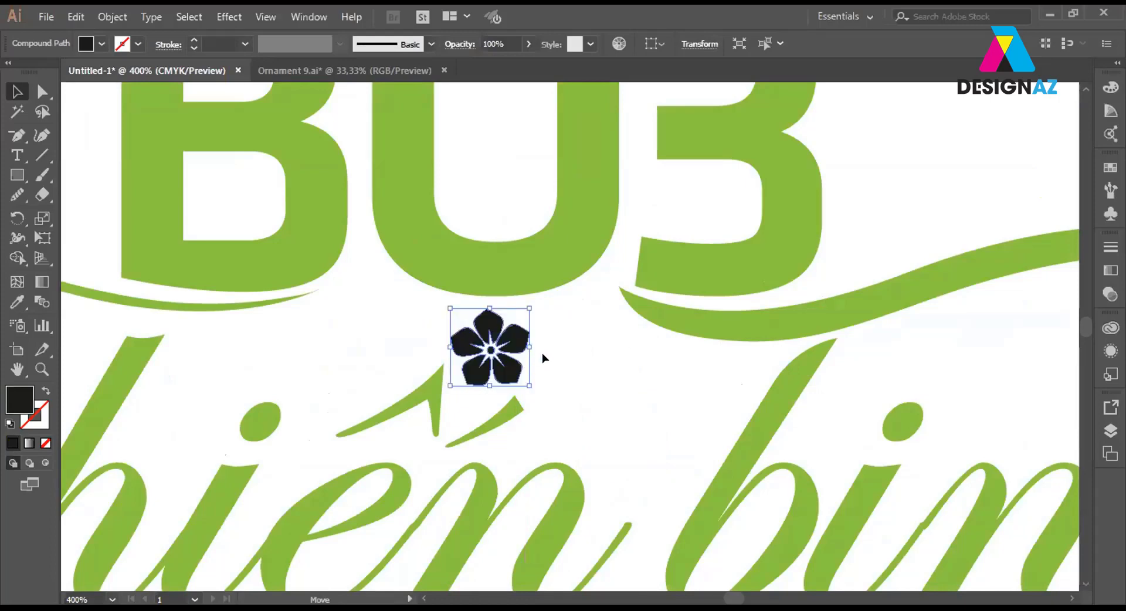
Colour the flower with the logo's green using the Eyedropper.
key("i")
left_click(564, 290)
key("ctrl+0")
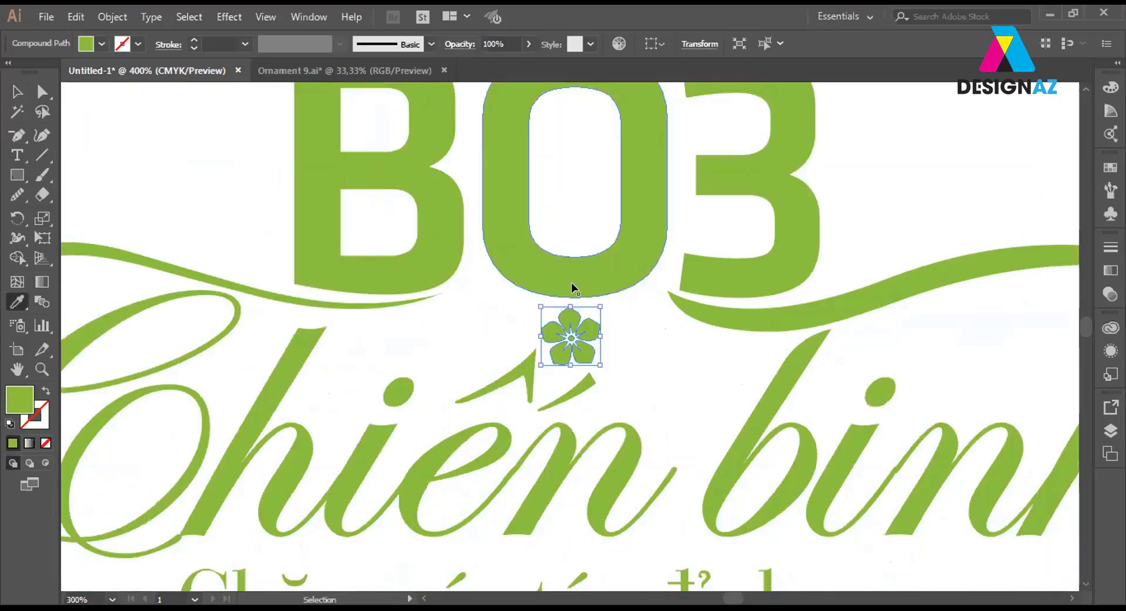
left_click(17, 92)
Zoom in on the logo and select the BÔ3 letters.
left_click(791, 342)
left_click_drag(792, 342, 757, 269)
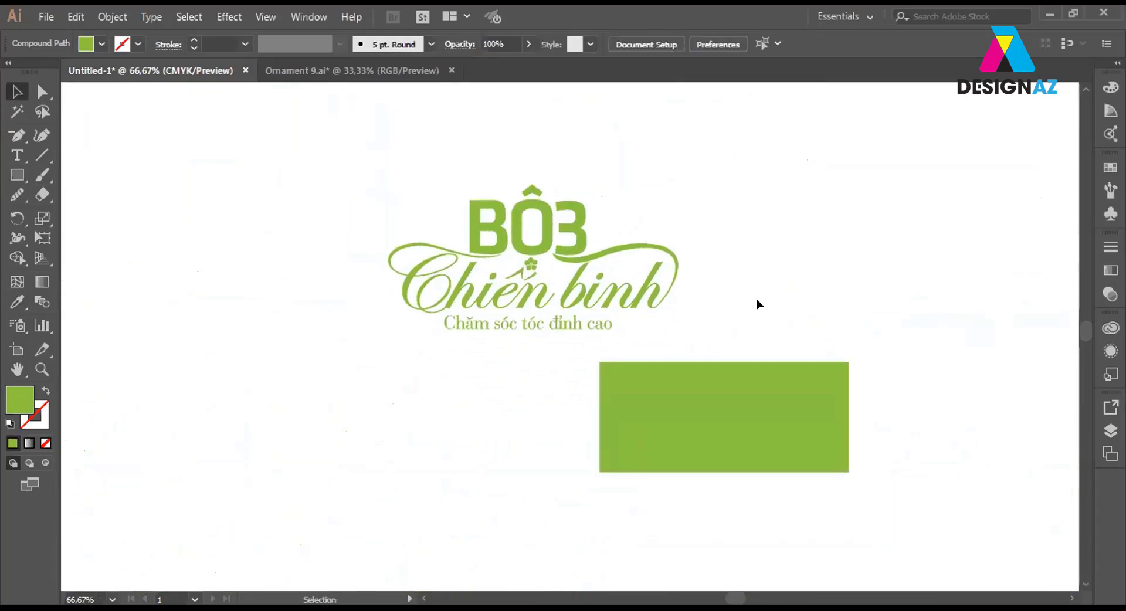
left_click(756, 300)
left_click_drag(404, 160, 674, 322)
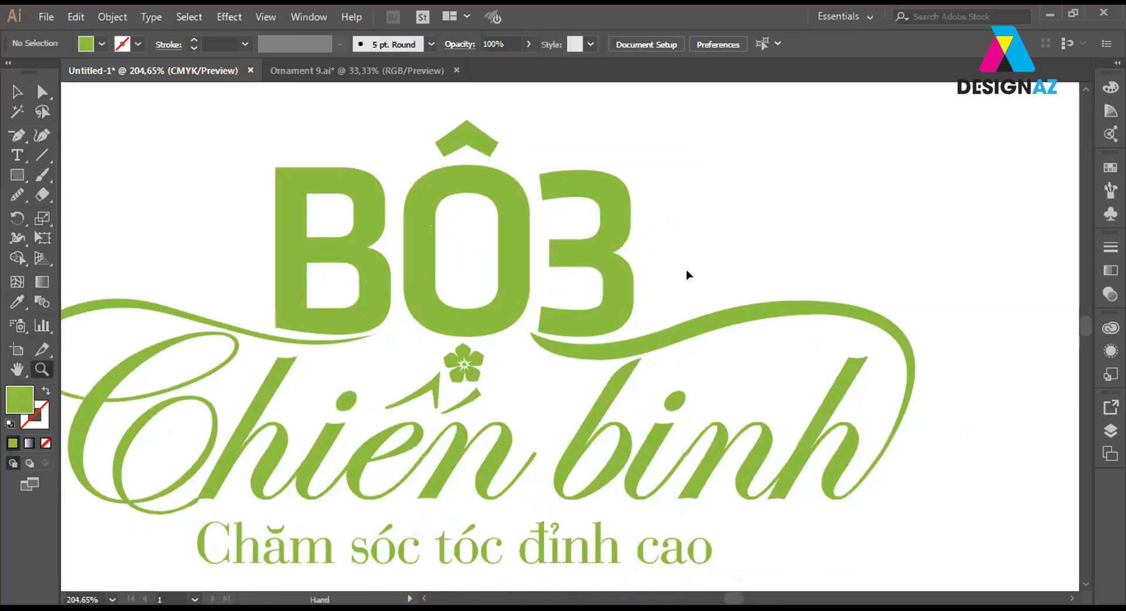
left_click(687, 273, "alt")
left_click_drag(665, 284, 625, 259)
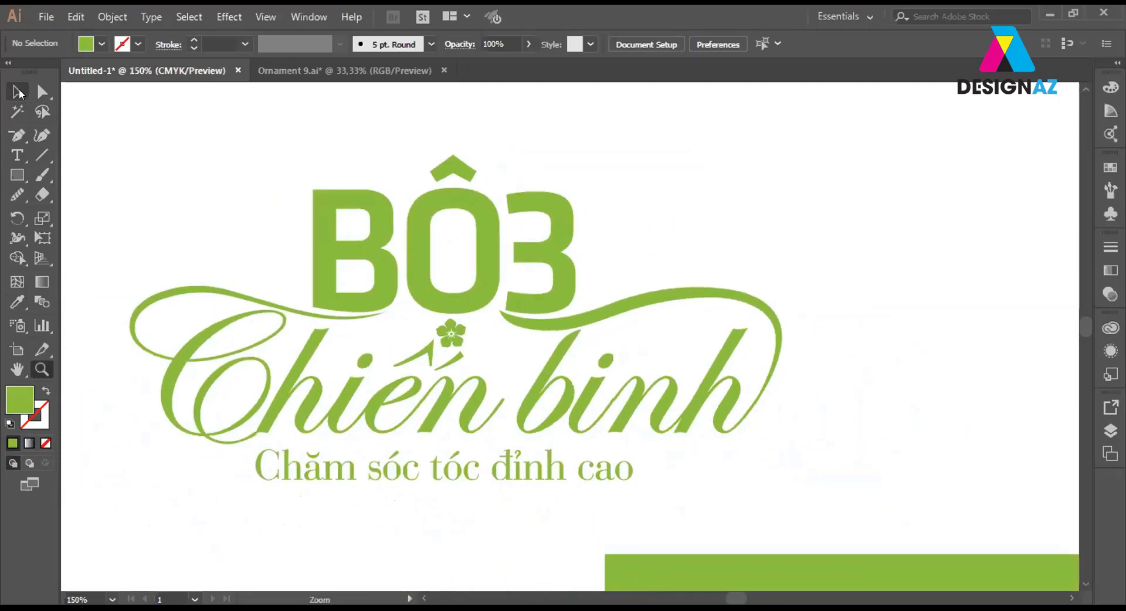
left_click(17, 91)
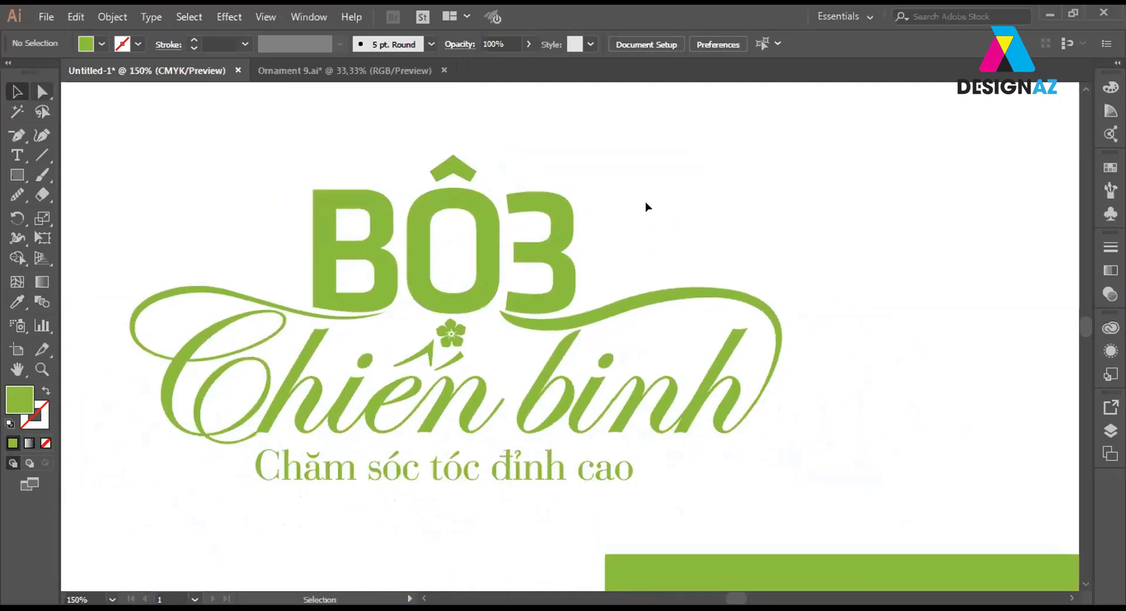
left_click(477, 288)
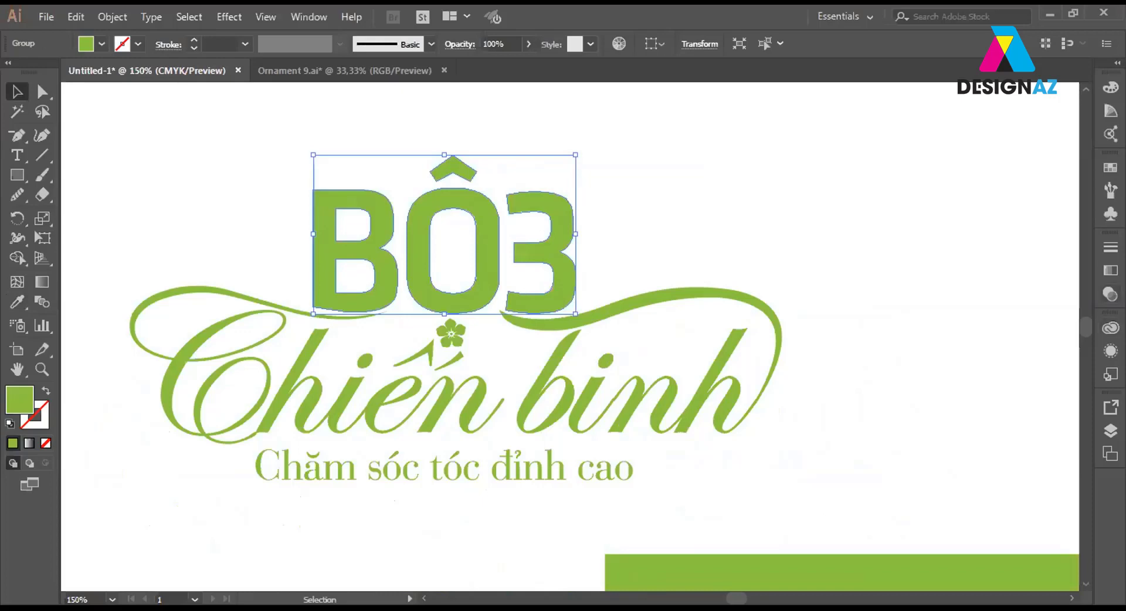
Fill the BÔ3 letters with a gradient, sampling the swoosh green into it.
left_click(1110, 270)
left_click(1014, 356)
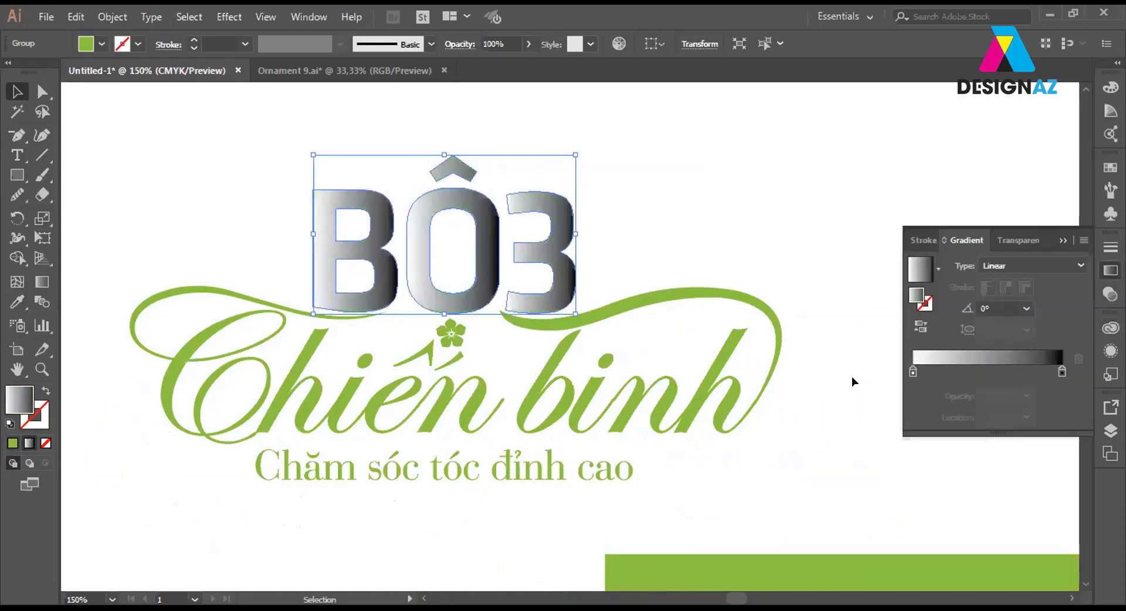
left_click(780, 241)
left_click(569, 284)
left_click(1062, 370)
key("i")
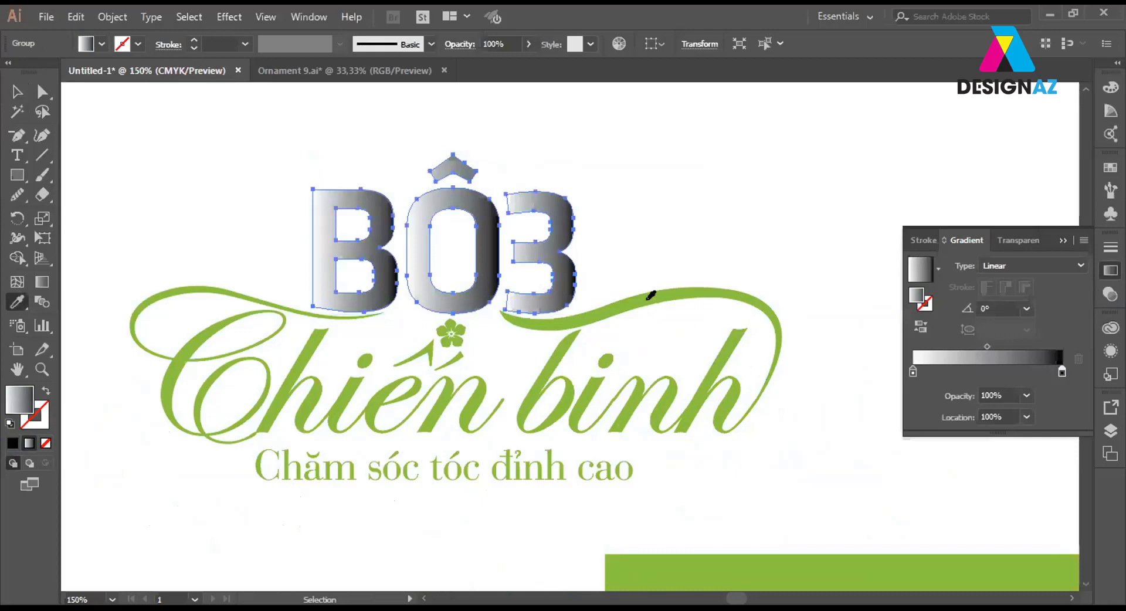
left_click(649, 293)
left_click(16, 92)
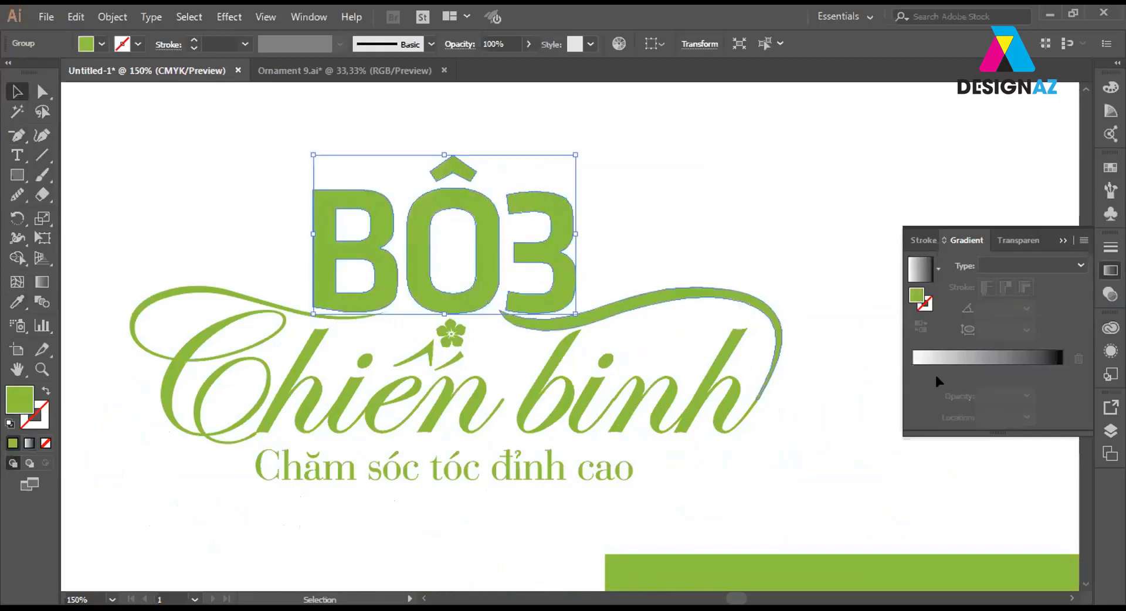
left_click(935, 359)
Set the gradient ends to swoosh and swirl greens and add a deeper green middle stop.
left_click(1061, 372)
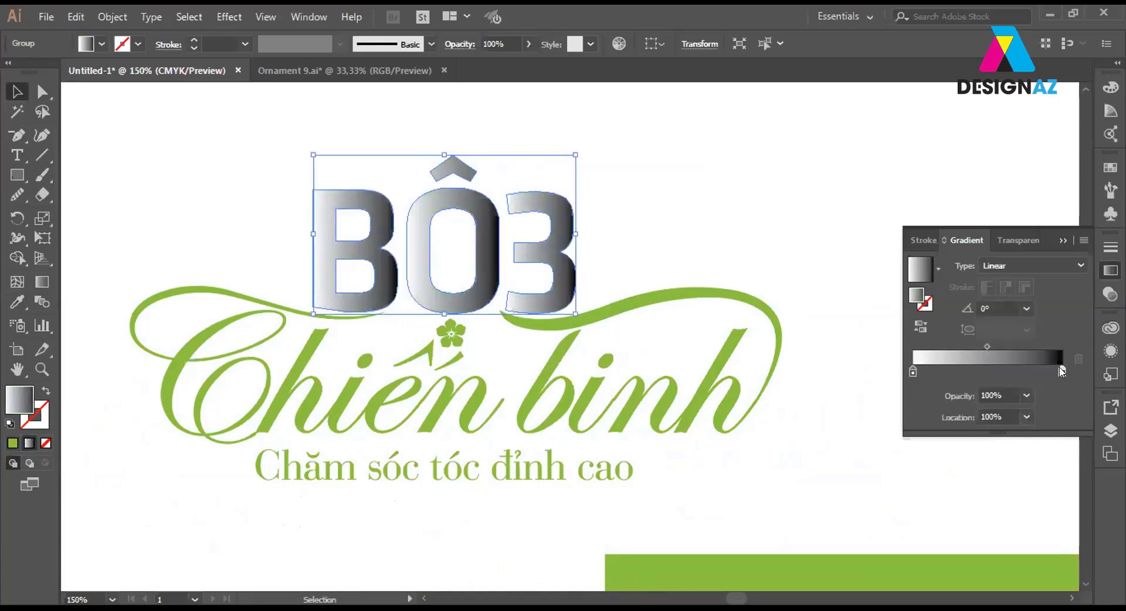
key("i")
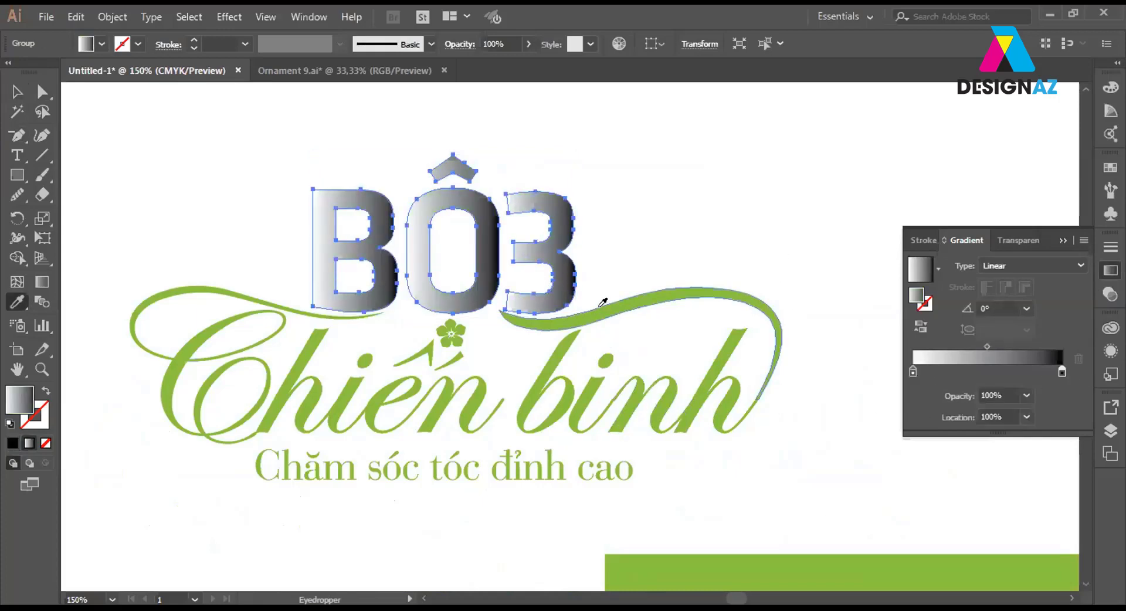
left_click(599, 305, "shift")
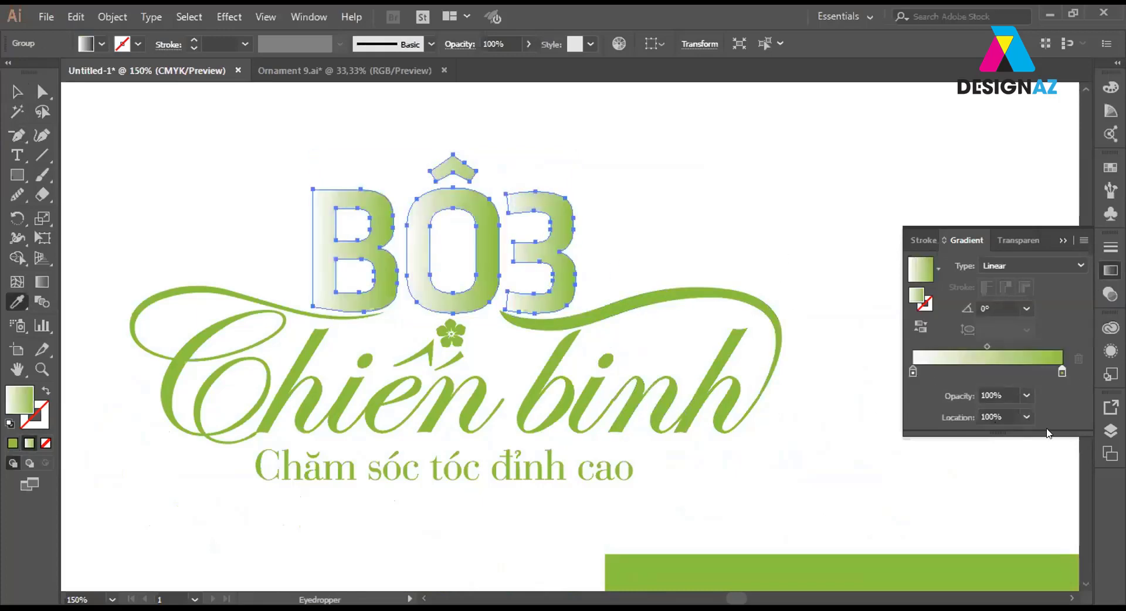
left_click(912, 370)
left_click(655, 292)
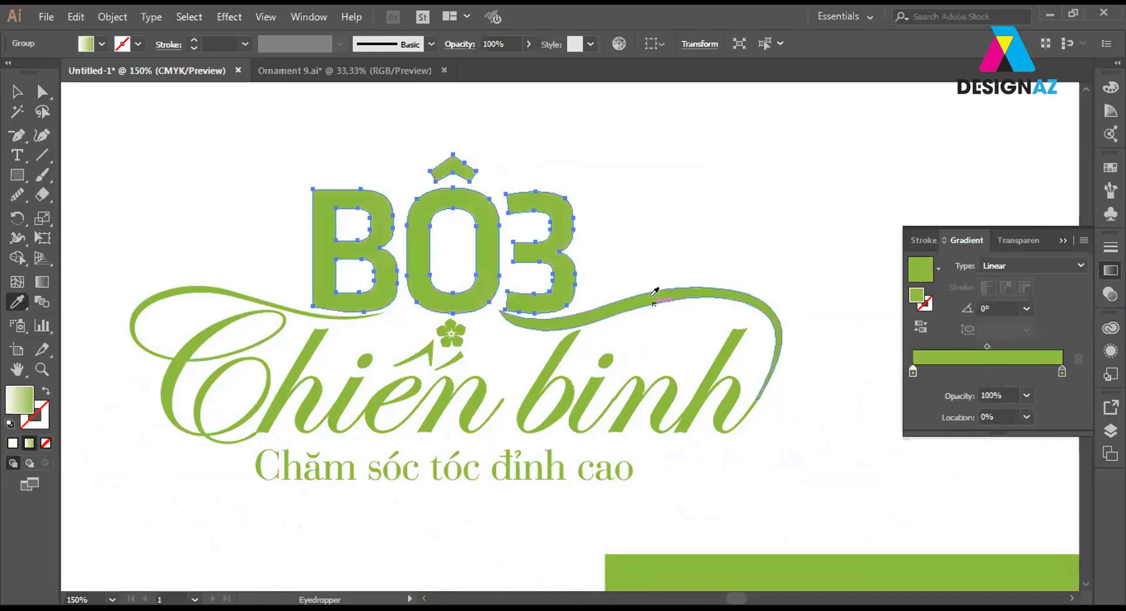
left_click(990, 373)
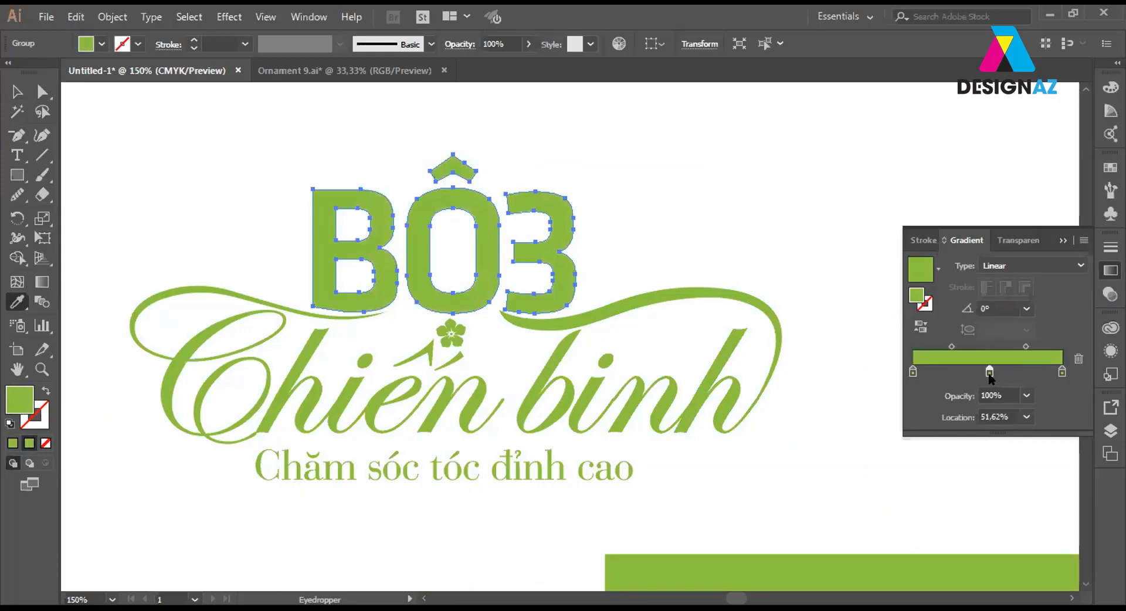
double_click(989, 373)
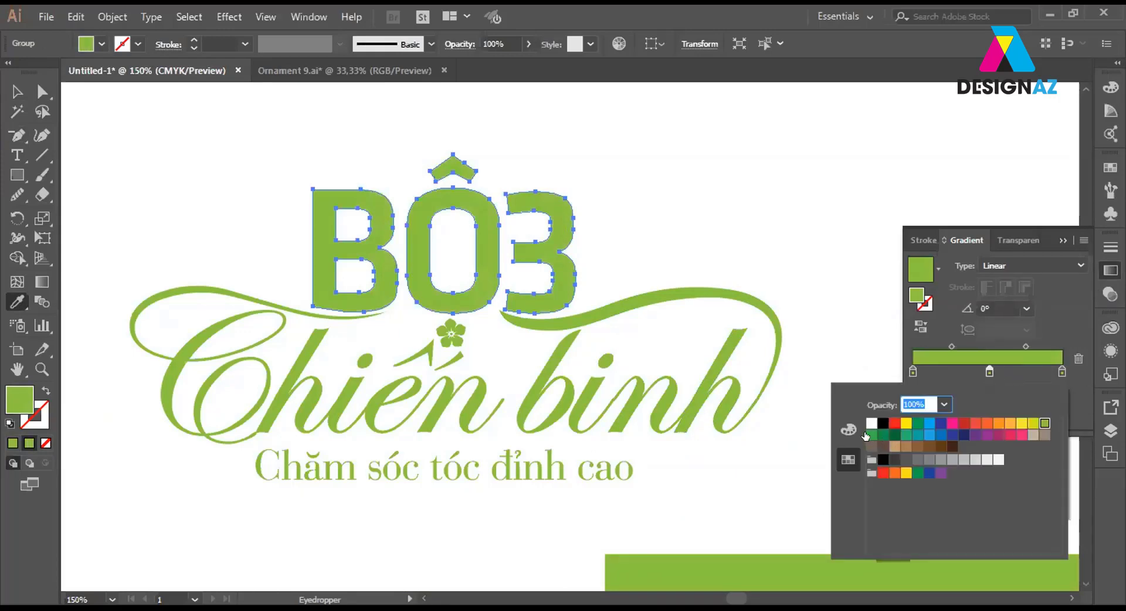
left_click(870, 434)
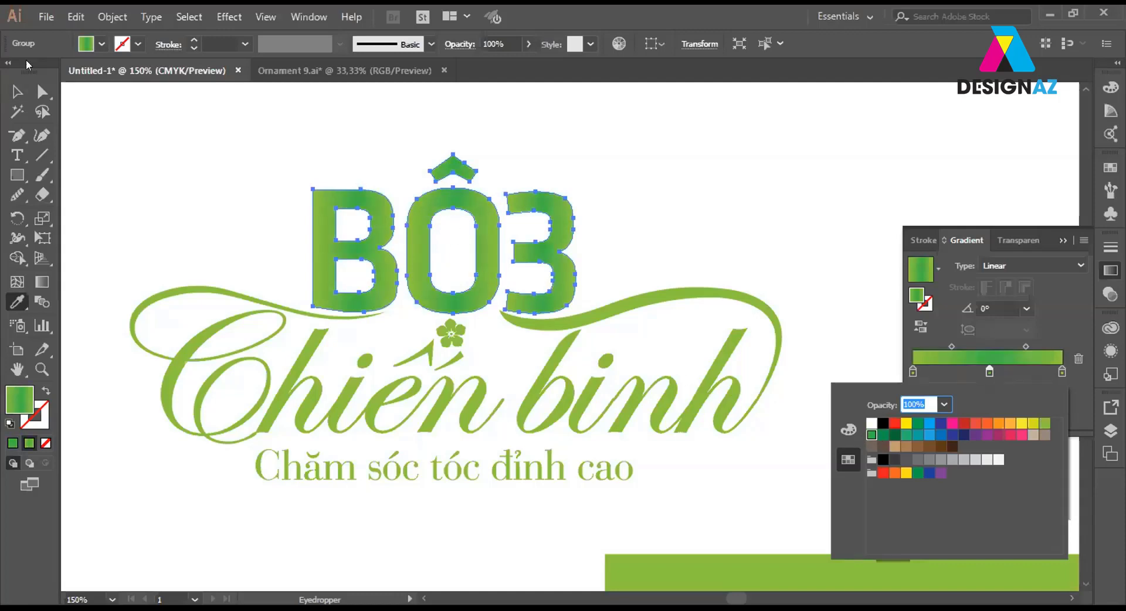
key("Escape")
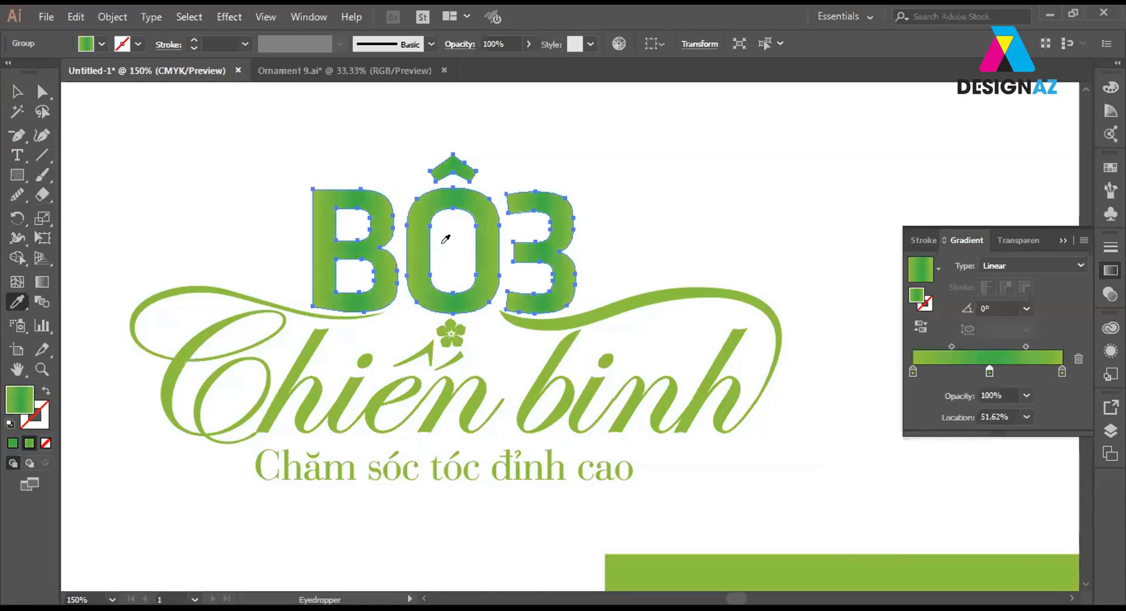
Run the gradient vertically through the BÔ3 letters.
key("g")
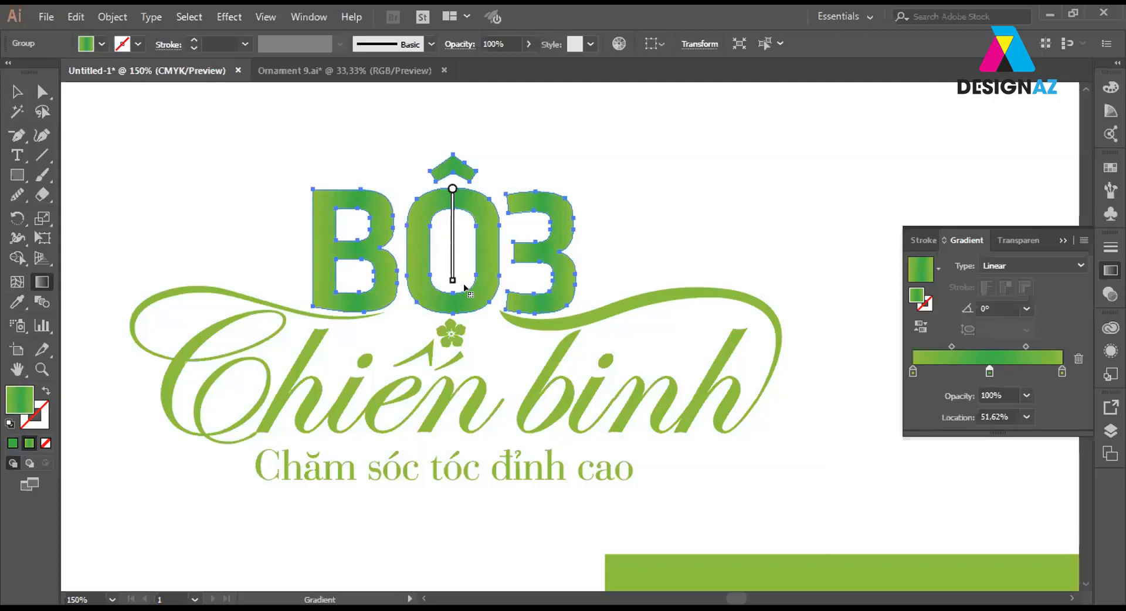
left_click_drag(446, 183, 448, 311)
left_click(17, 91)
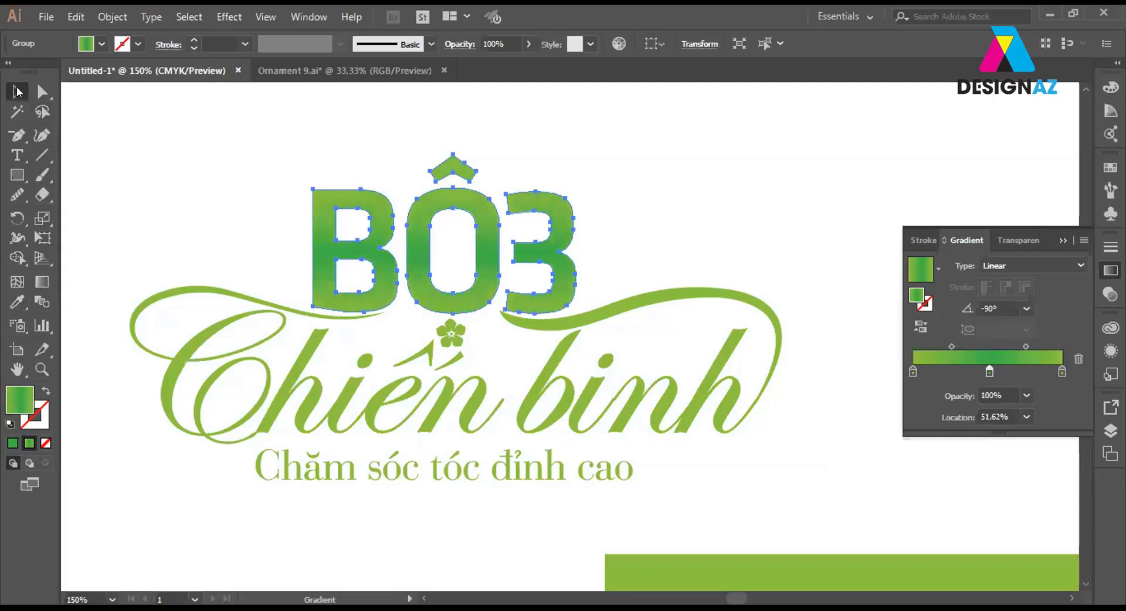
Give the gradient's left stop a brighter yellow-green.
left_click(913, 371)
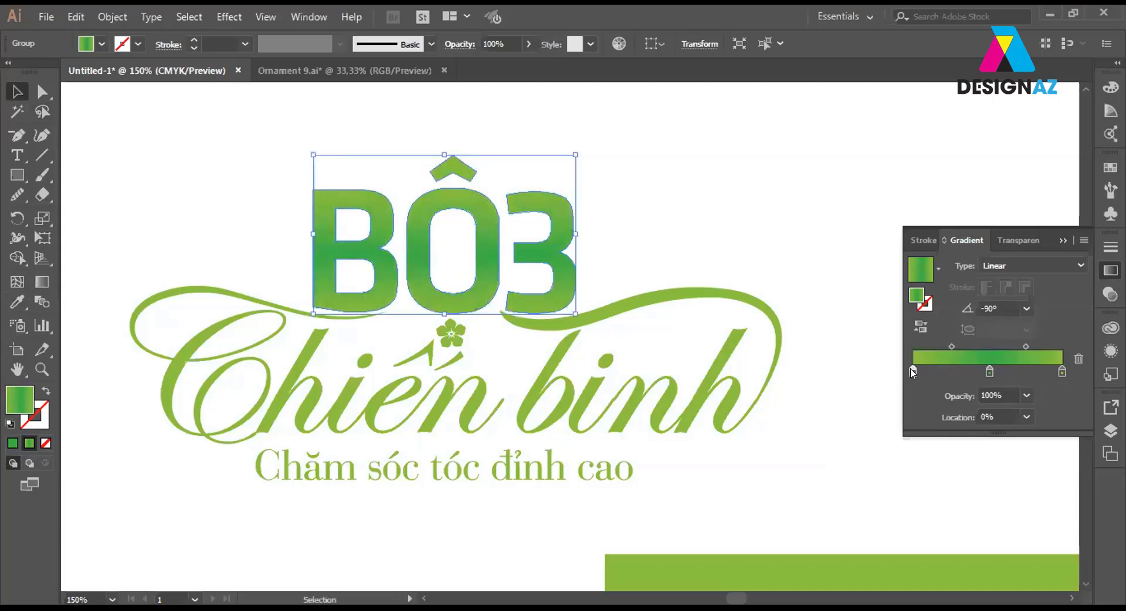
double_click(23, 404)
left_click(727, 402)
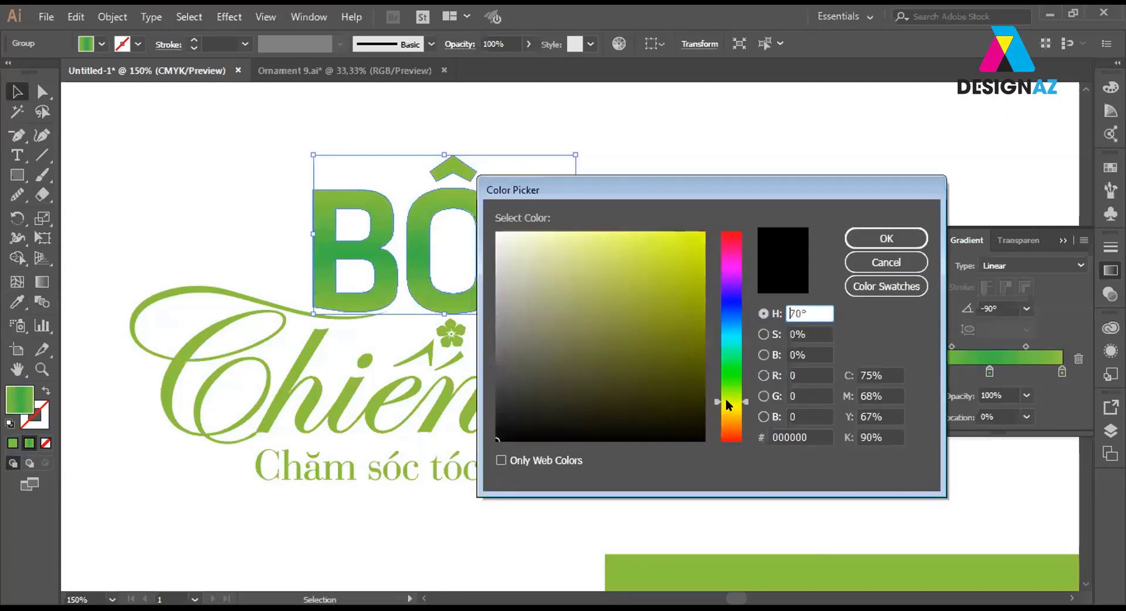
left_click_drag(727, 405, 727, 397)
left_click_drag(686, 290, 717, 254)
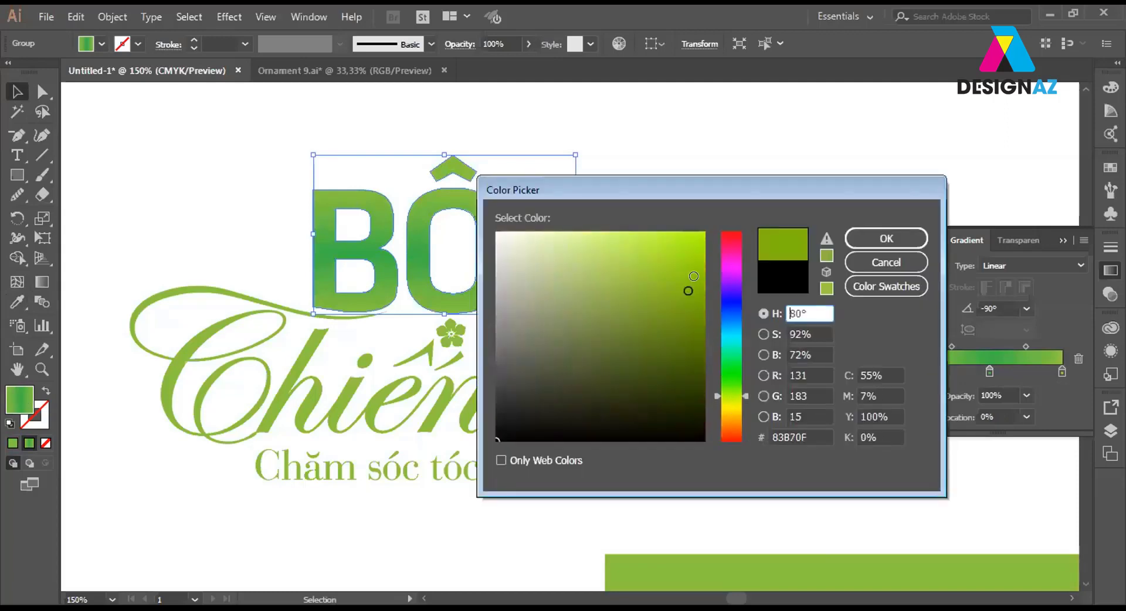
left_click(886, 238)
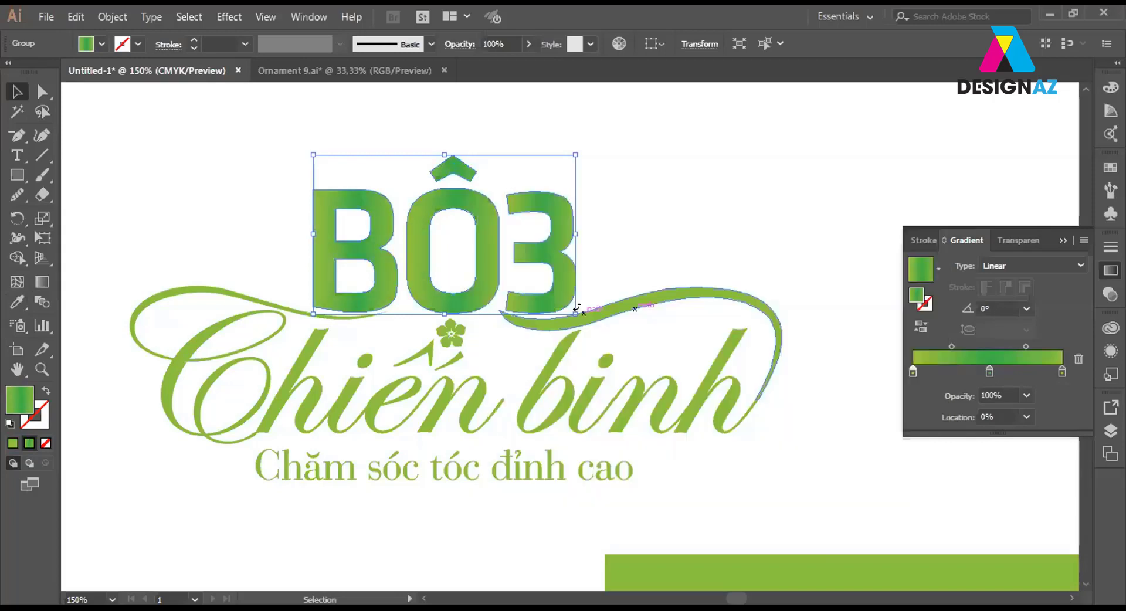
Redraw the vertical gradient from the top of Ô down past the letters.
key("g")
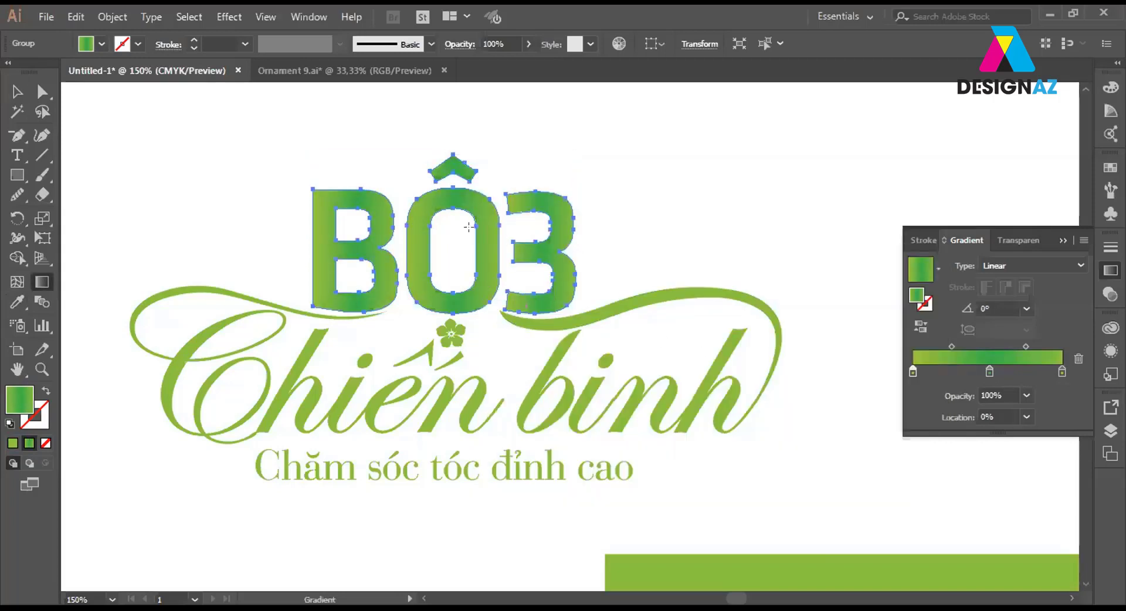
left_click_drag(456, 186, 464, 317)
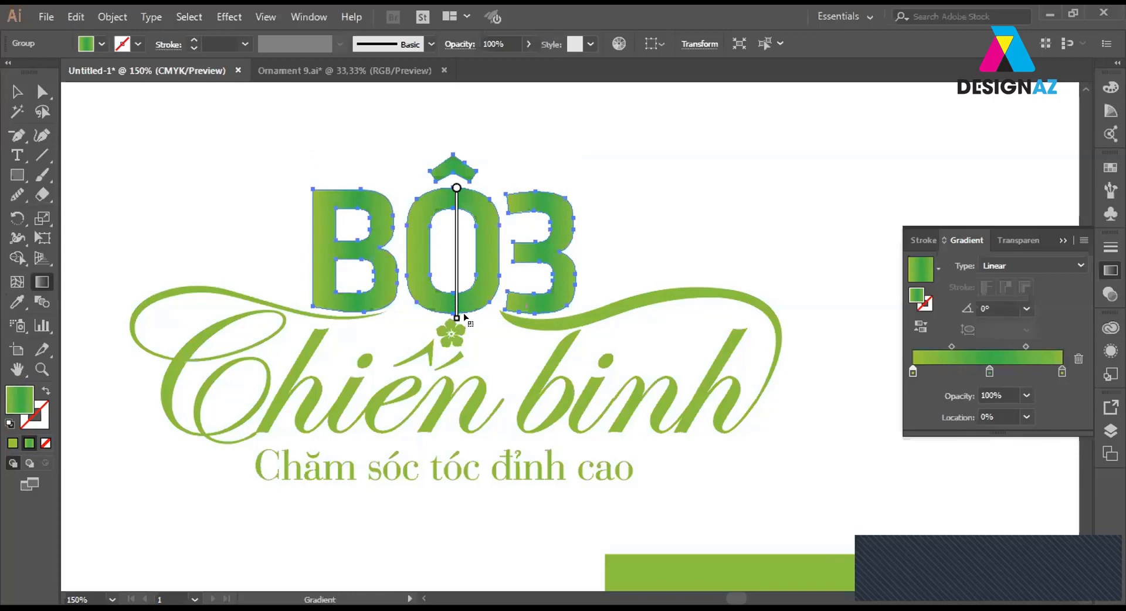
left_click(17, 91)
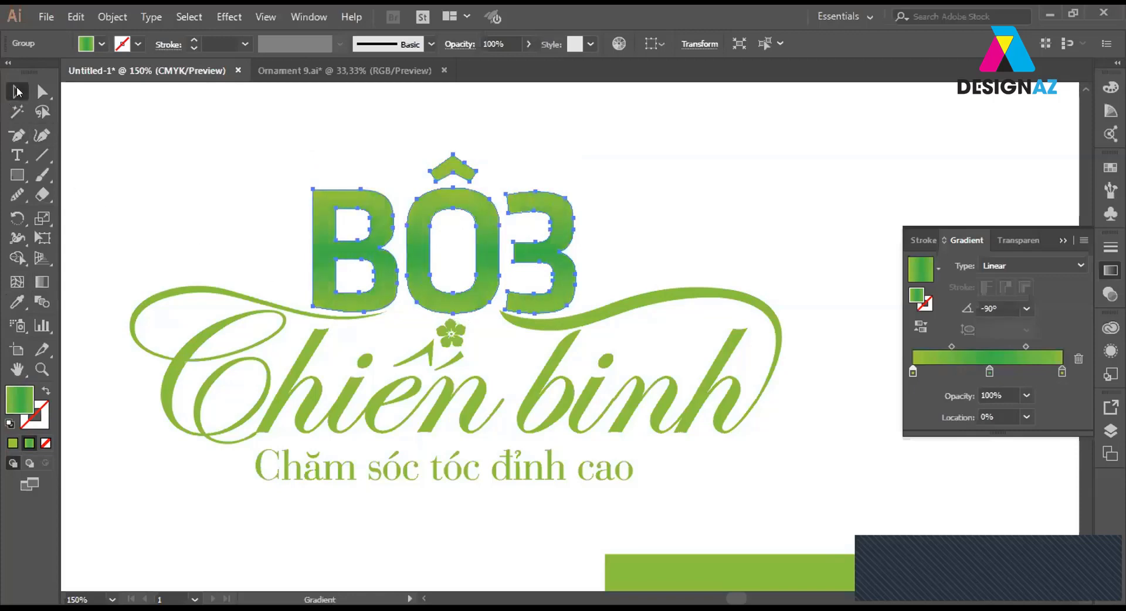
left_click(621, 229)
left_click(546, 248)
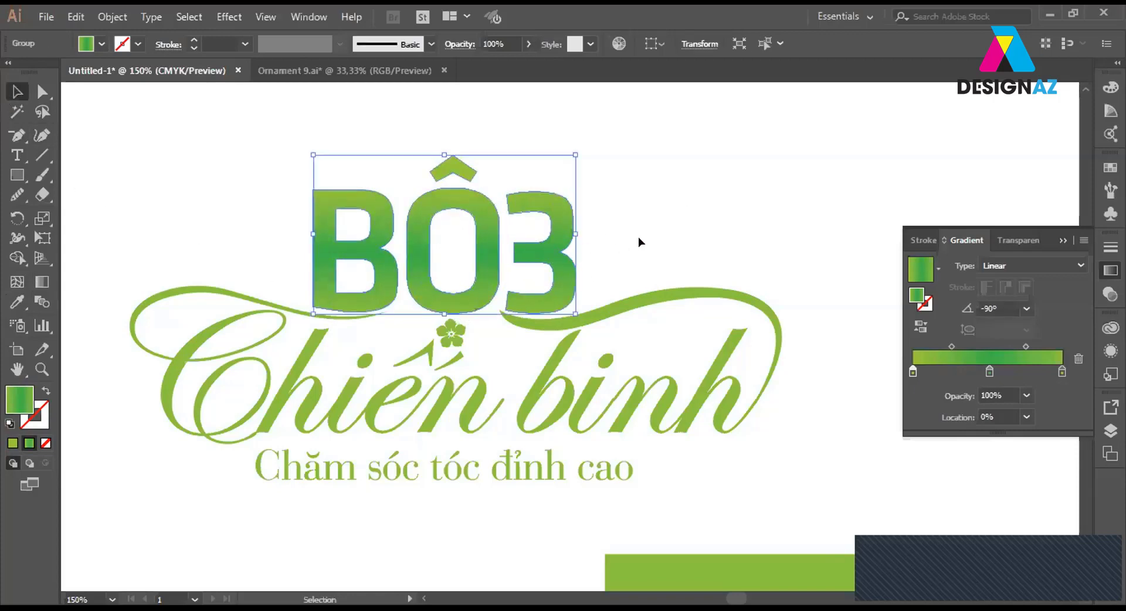
left_click_drag(574, 249, 573, 249)
left_click_drag(741, 214, 378, 265)
Draw a horizontal line across BÔ3 and merge the lower parts of B and Ô with Shape Builder.
key("backslash")
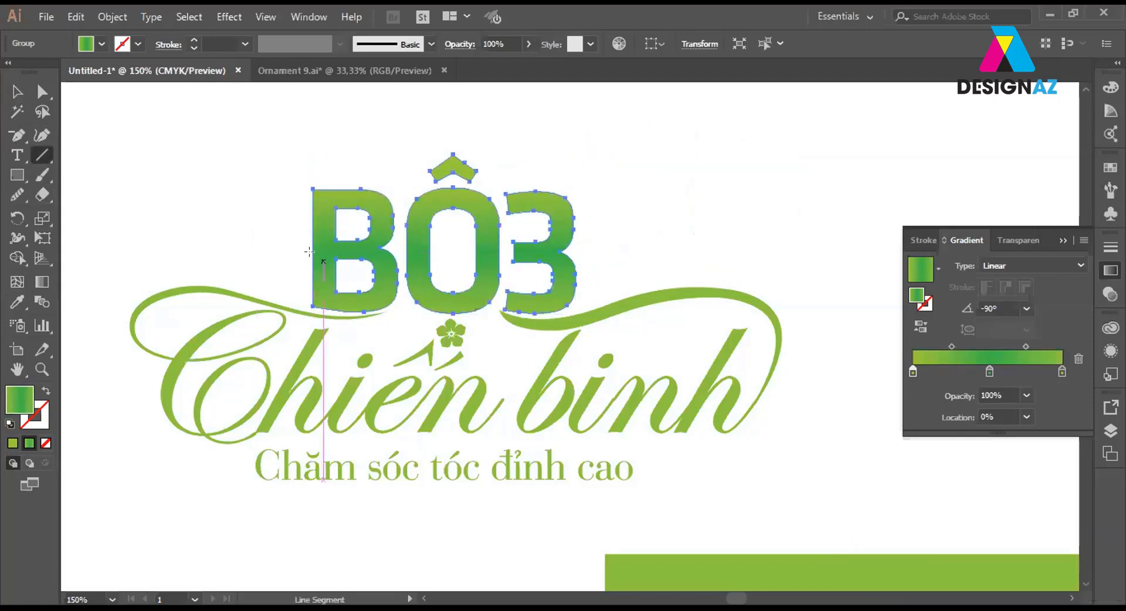
left_click_drag(291, 249, 627, 250)
key("v")
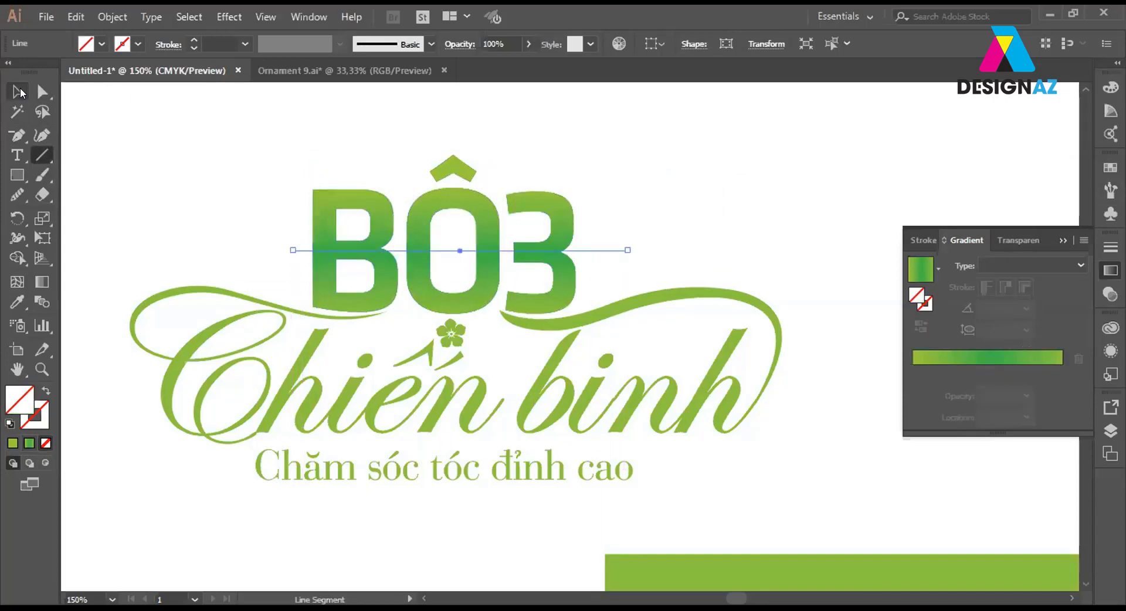
left_click(422, 218, "shift")
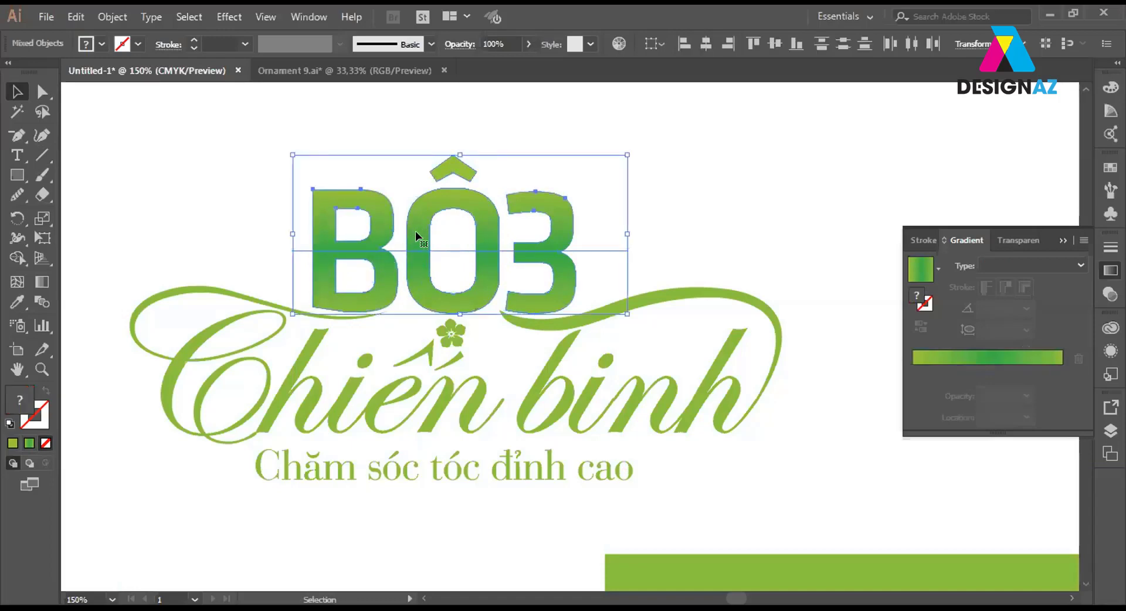
left_click(17, 257)
left_click_drag(254, 269, 590, 290)
left_click(18, 91)
left_click(99, 122)
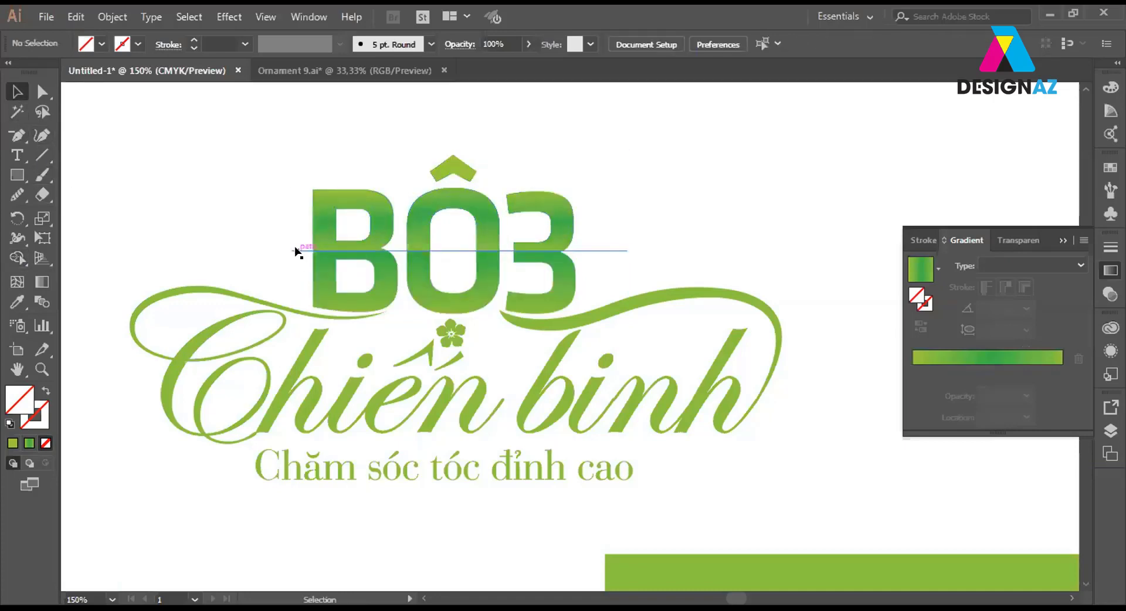
Delete the guide line and pull a copy of BÔ3's top half up and right.
left_click(296, 251)
key("Delete")
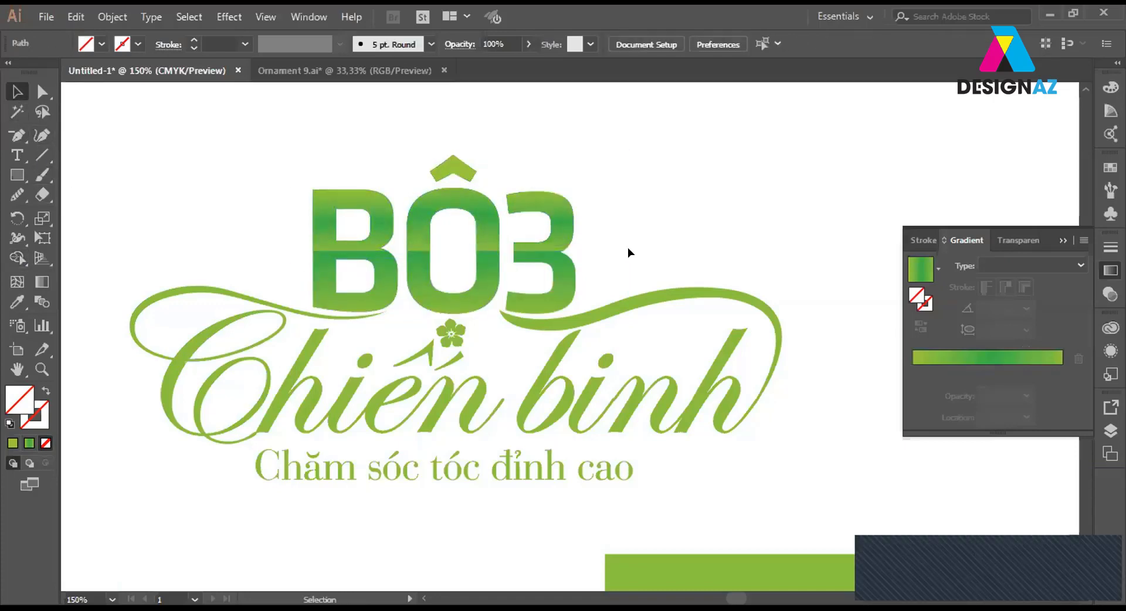
left_click_drag(549, 234, 781, 185)
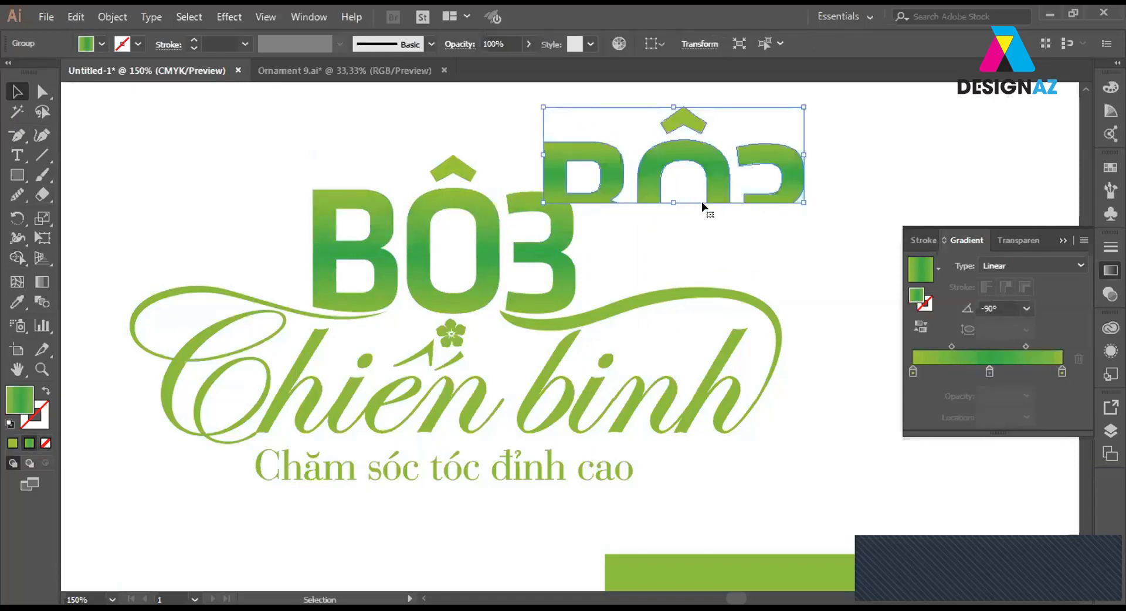
Put the top-half copy back over BÔ3 and fill it white.
key("ctrl+z")
left_click(1110, 168)
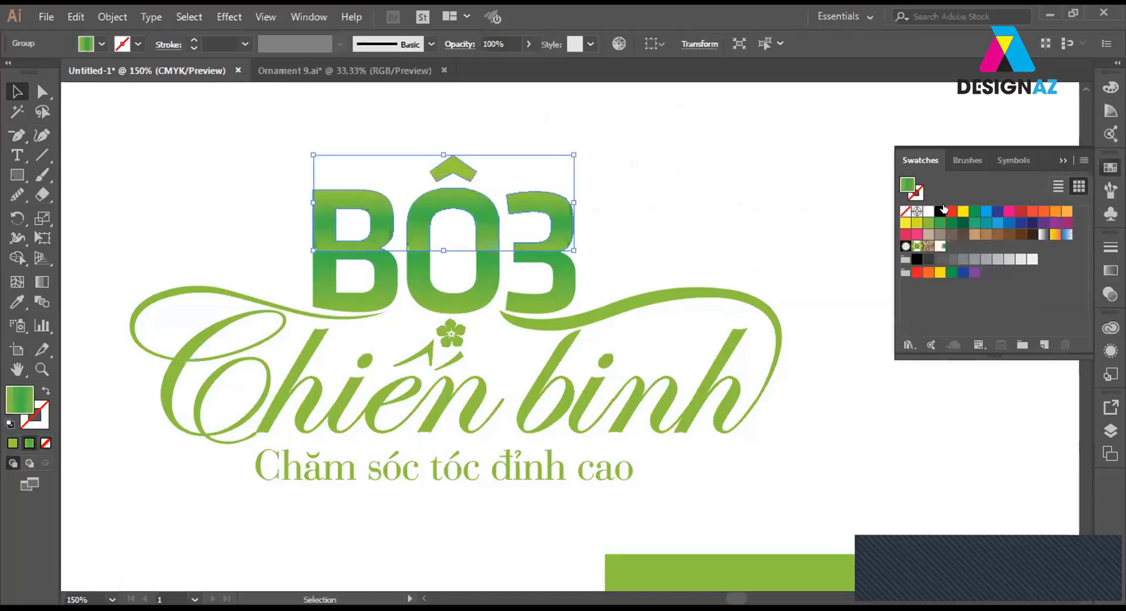
left_click(919, 211)
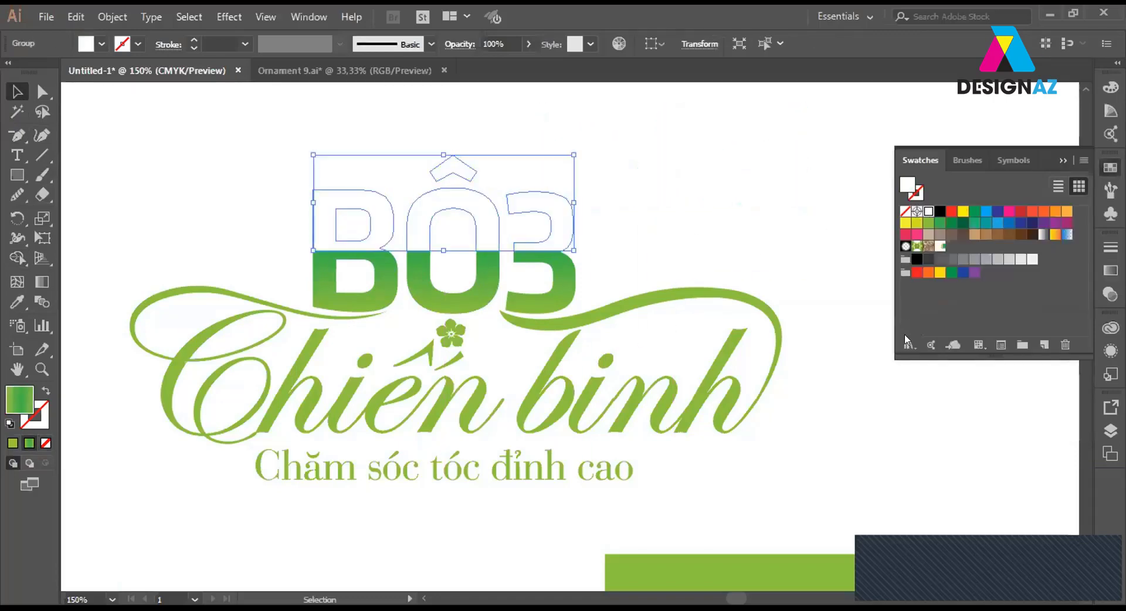
Set the white copy's opacity to 20% in the Transparency panel.
left_click(1110, 293)
left_click_drag(1070, 267, 1012, 285)
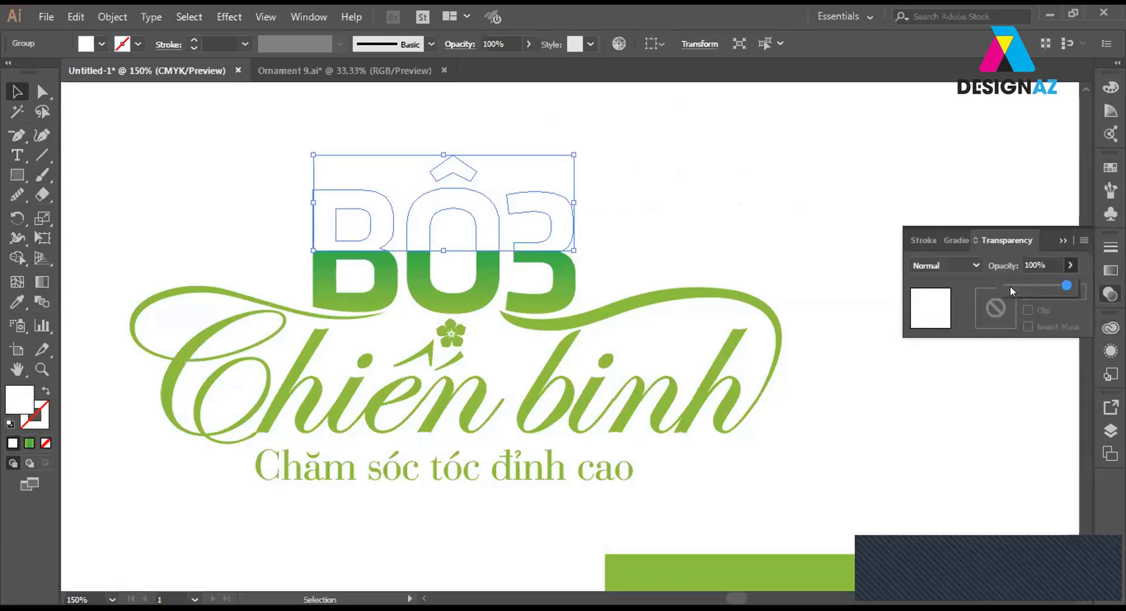
left_click(720, 254)
left_click(558, 234)
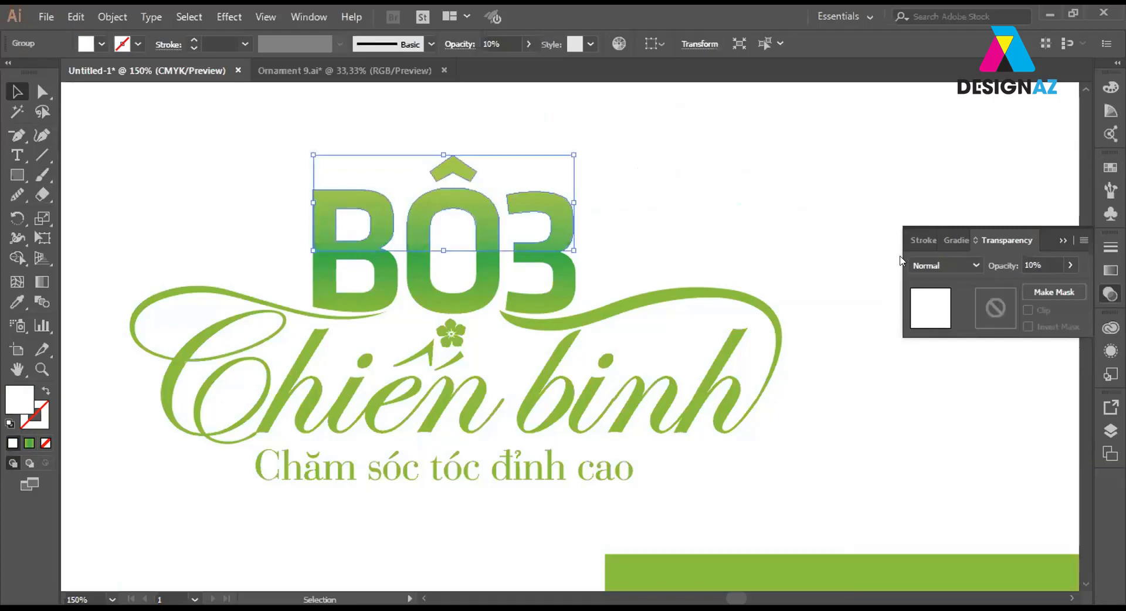
left_click(1044, 261)
type("20")
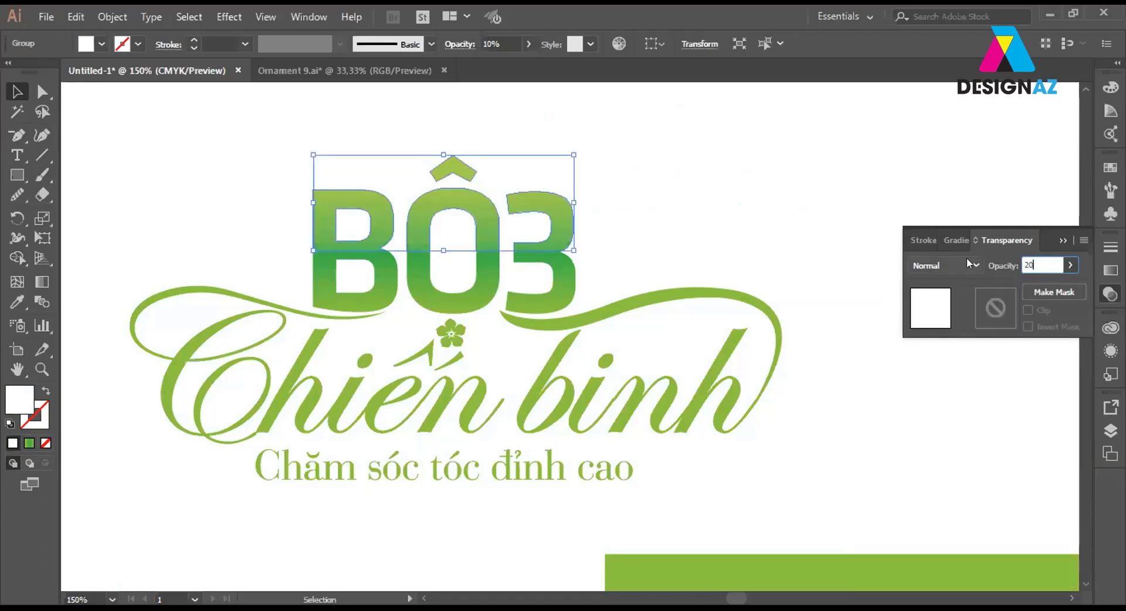
left_click(770, 236)
key("ctrl+minus")
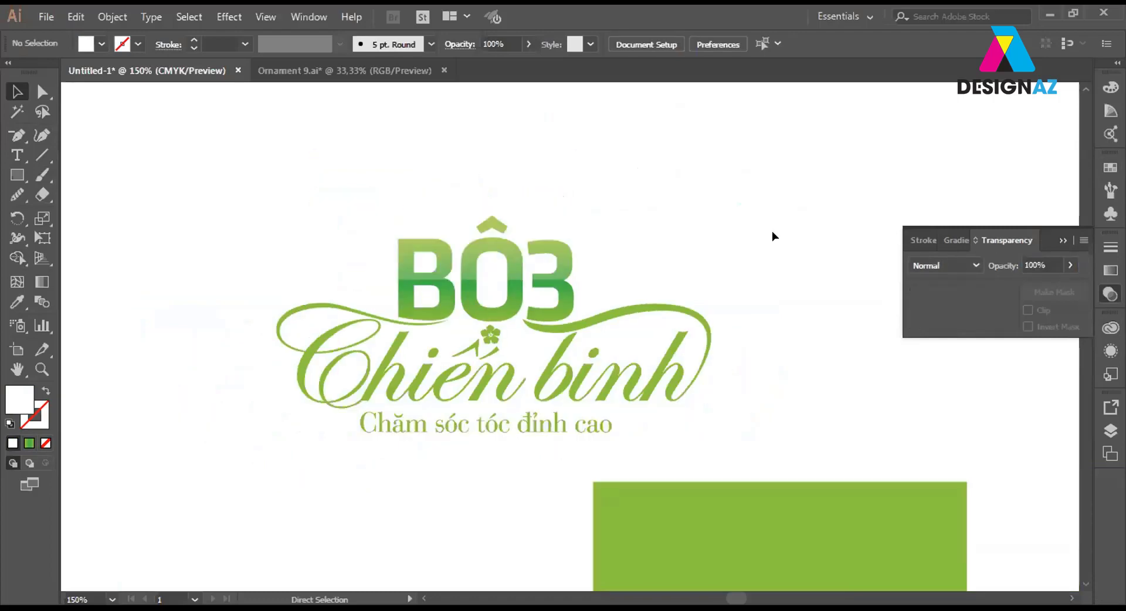
key("ctrl+minus")
left_click_drag(735, 282, 643, 241)
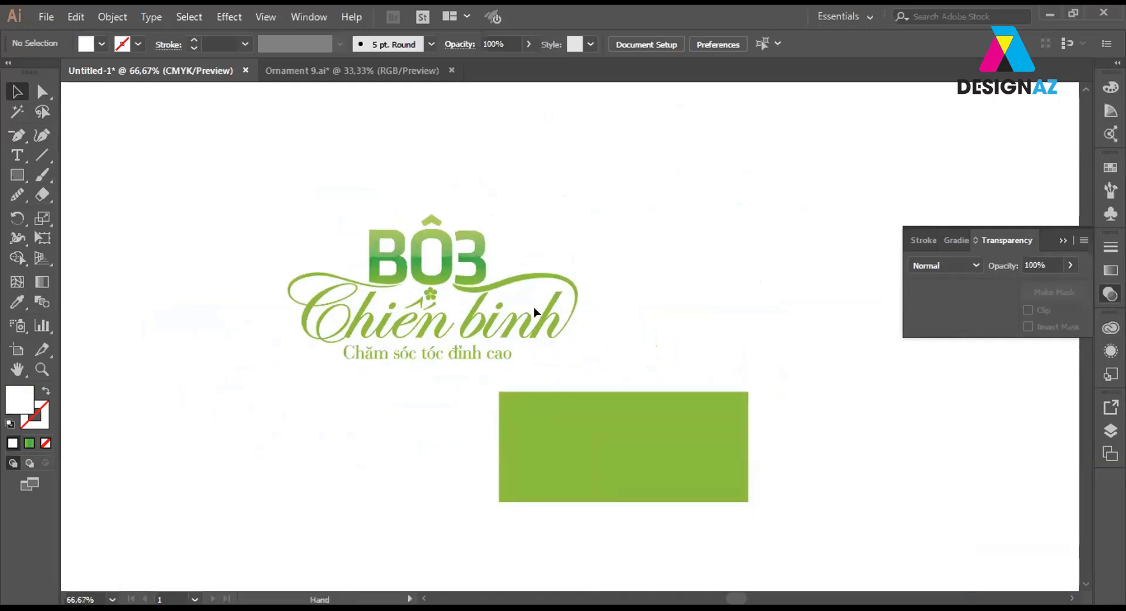
Lower the BÔ3 copy's opacity to about 28%.
key("ctrl+plus")
key("ctrl+plus")
scroll(520, 309, "up", 2)
scroll(520, 309, "left", 3)
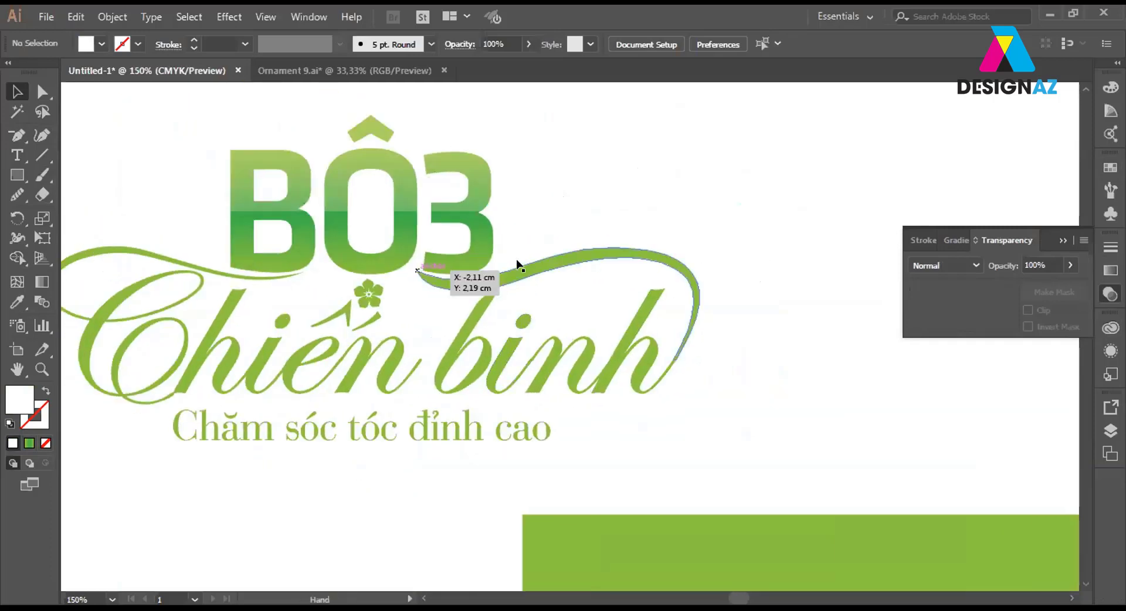
left_click(490, 246)
key("ctrl")
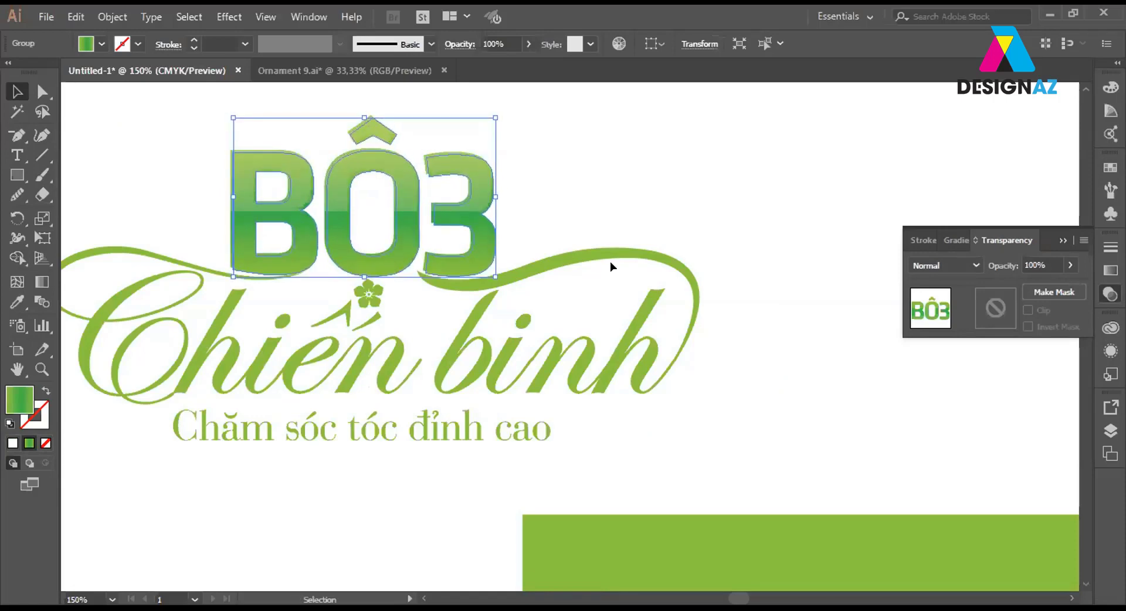
left_click(527, 44)
left_click_drag(527, 63, 482, 61)
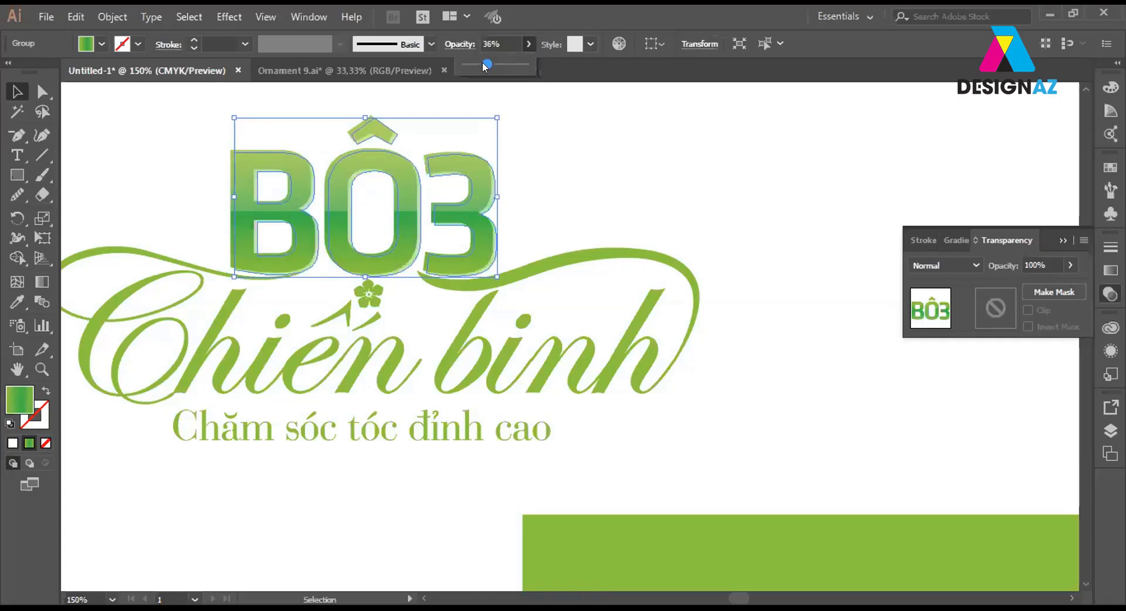
left_click(597, 130)
Nudge the faint BÔ3 copy one step right and down, then zoom out.
left_click(342, 285)
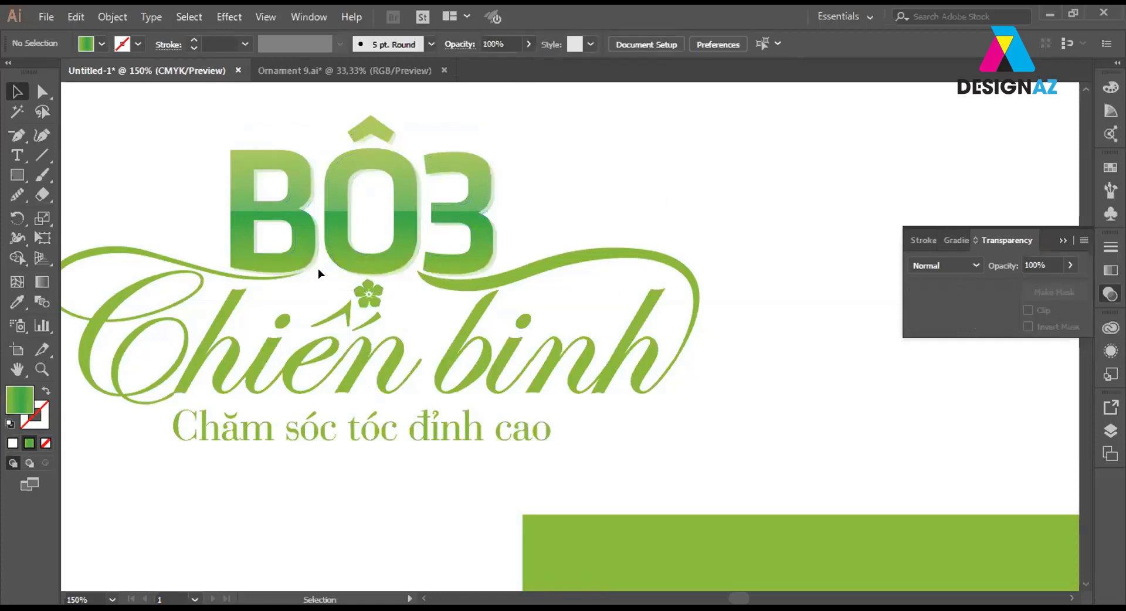
left_click(403, 272)
key("Right")
key("Right")
key("Down")
key("Down")
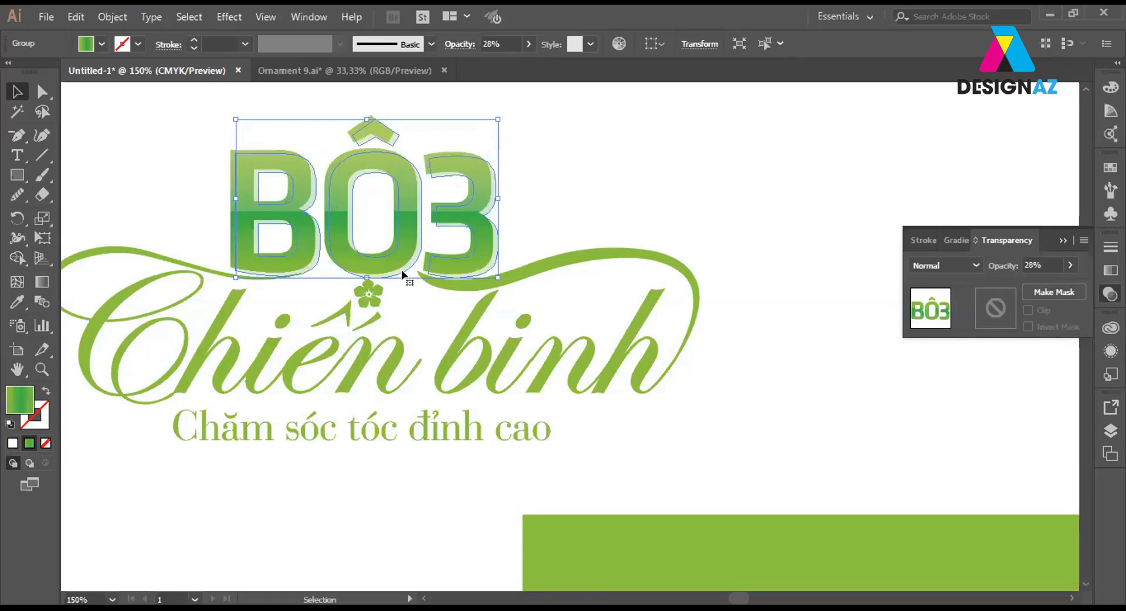
left_click(635, 184)
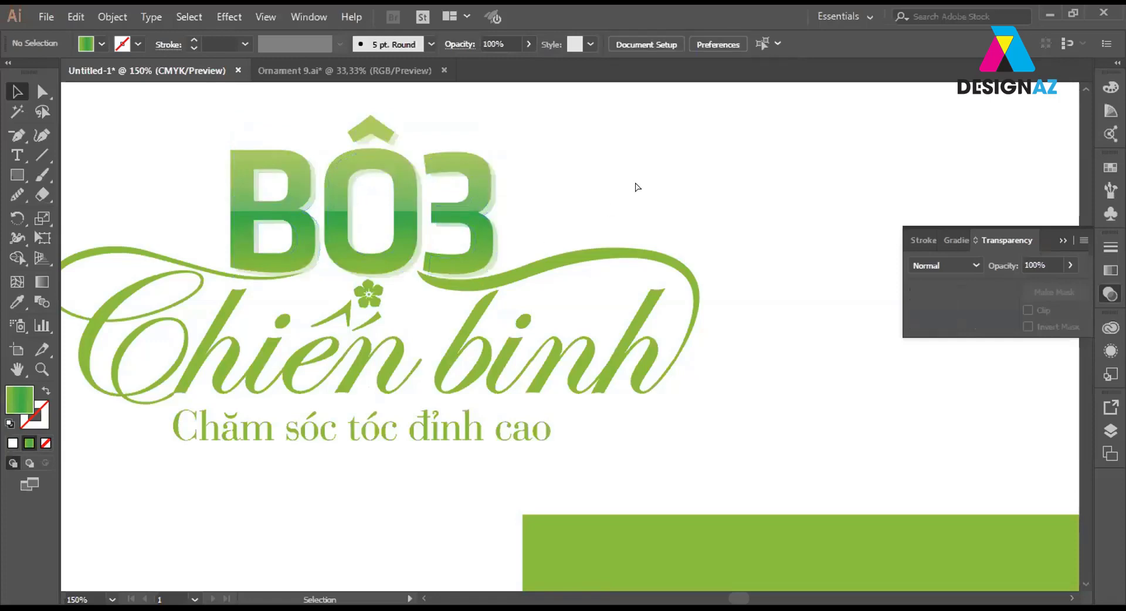
key("ctrl+minus")
key("ctrl+minus")
left_click_drag(694, 287, 603, 251)
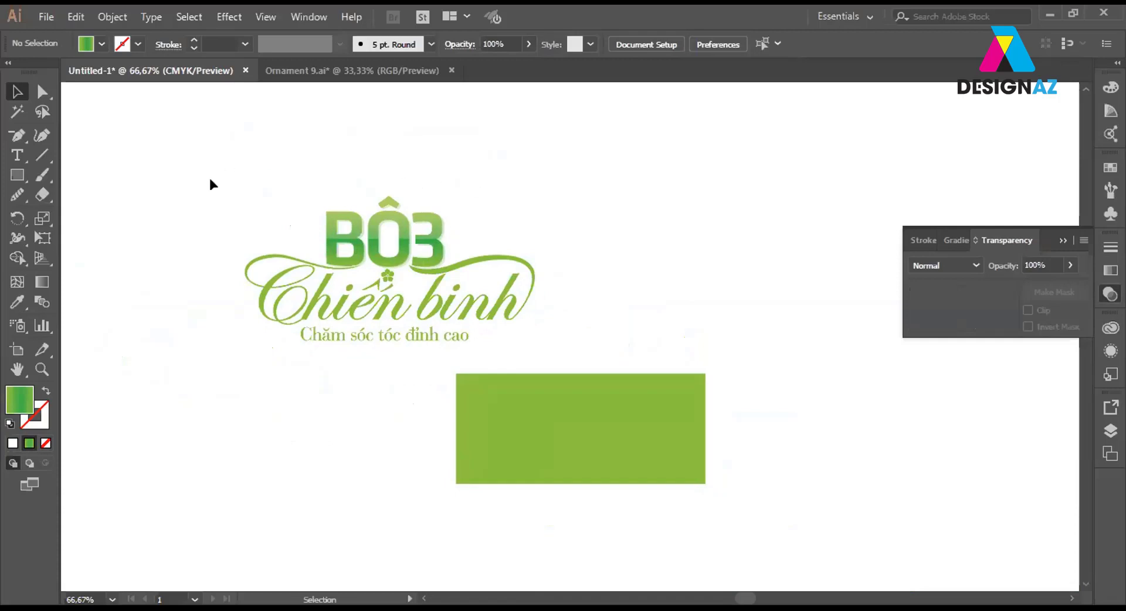
Move the green rectangle up beside the logo and zoom in on both.
left_click_drag(207, 174, 611, 339)
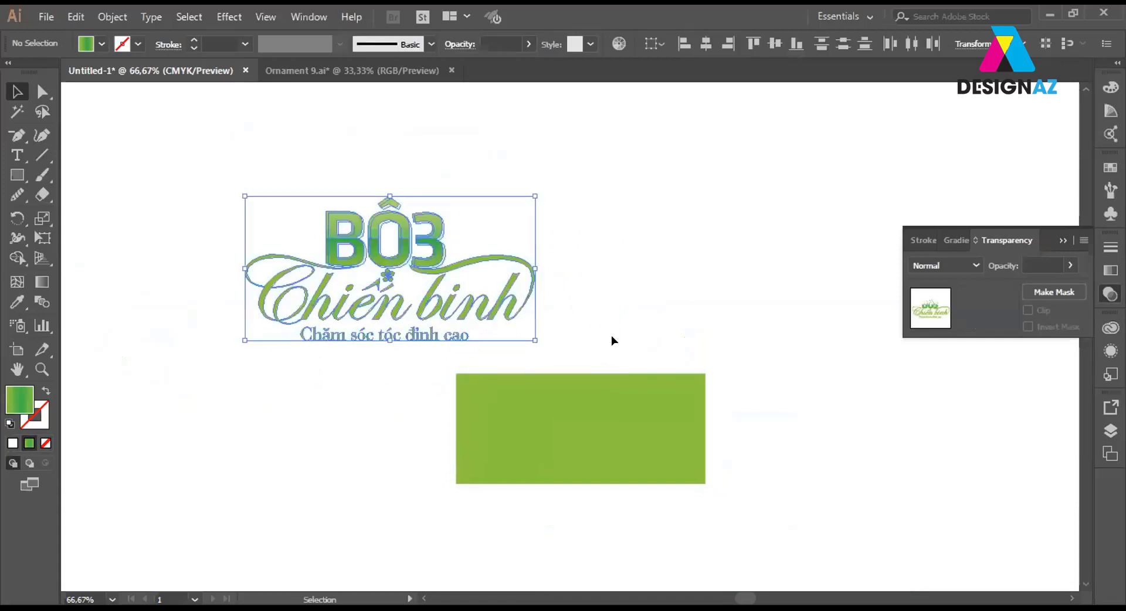
key("a")
key("v")
left_click(623, 249)
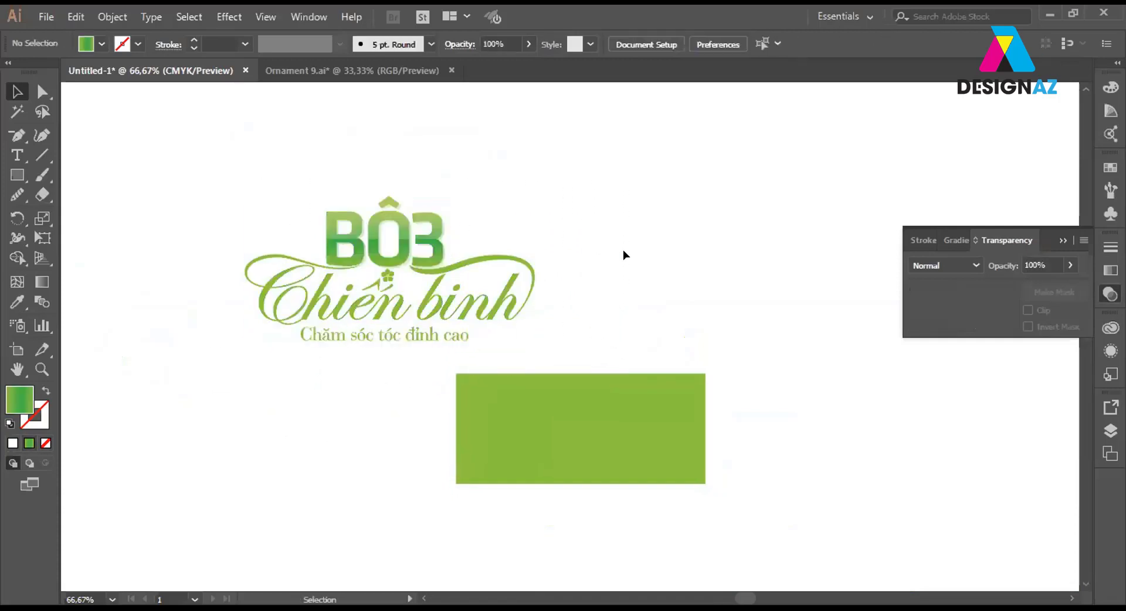
key("ctrl+minus")
left_click_drag(607, 286, 503, 253)
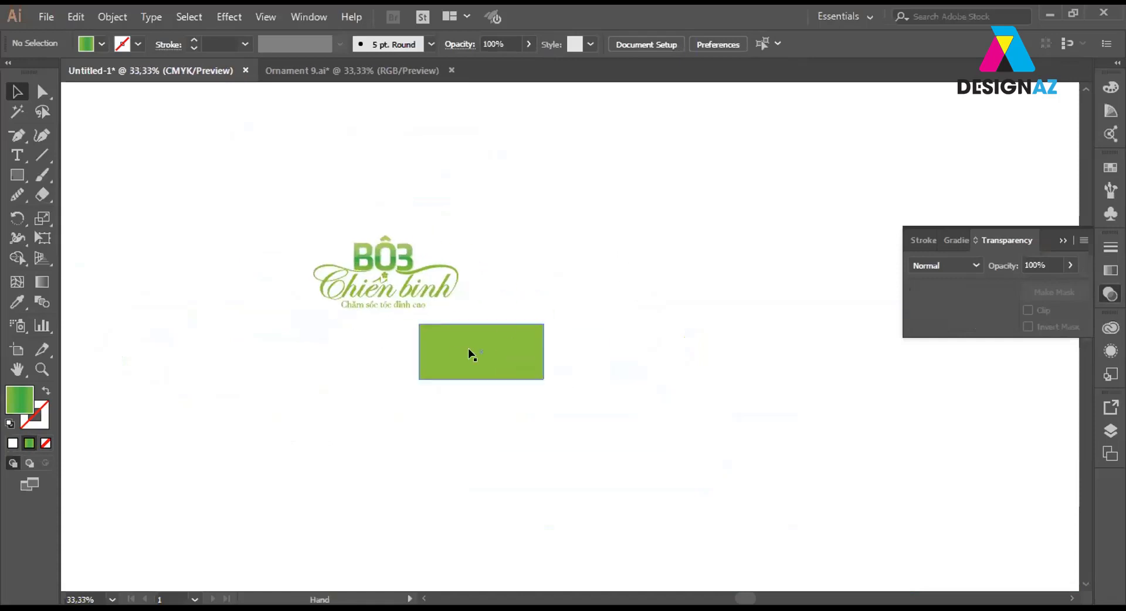
left_click_drag(516, 351, 571, 275)
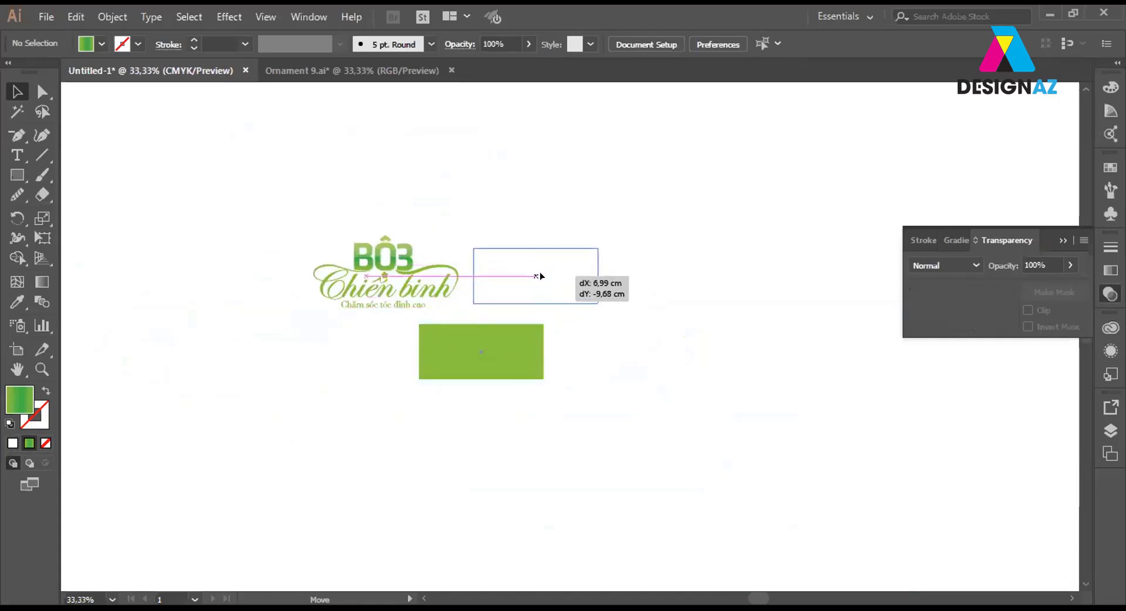
left_click(626, 262)
key("z")
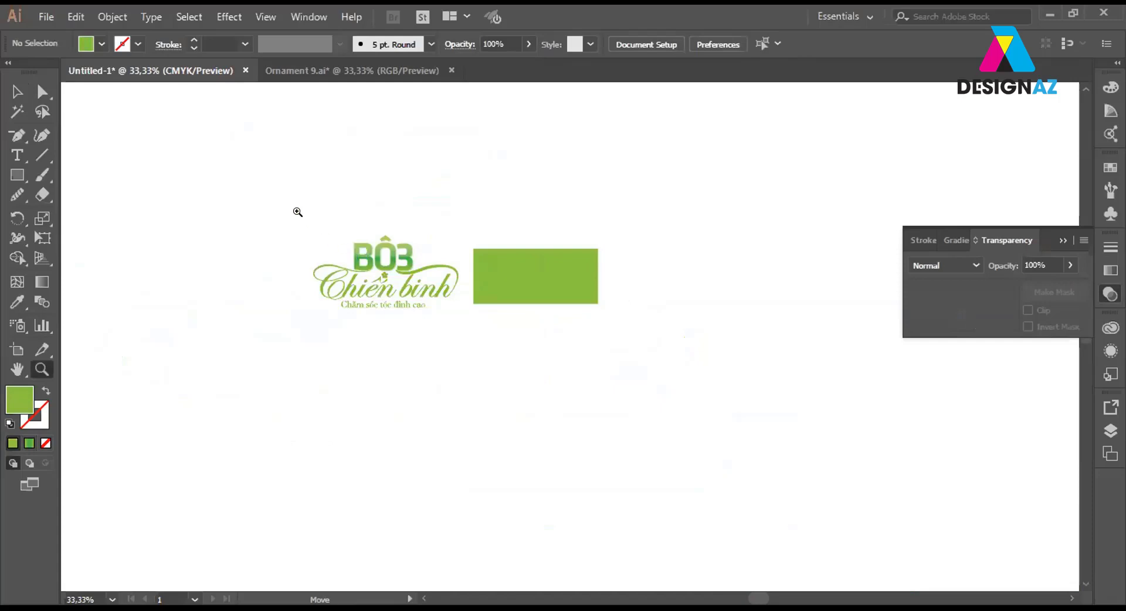
left_click_drag(298, 211, 668, 316)
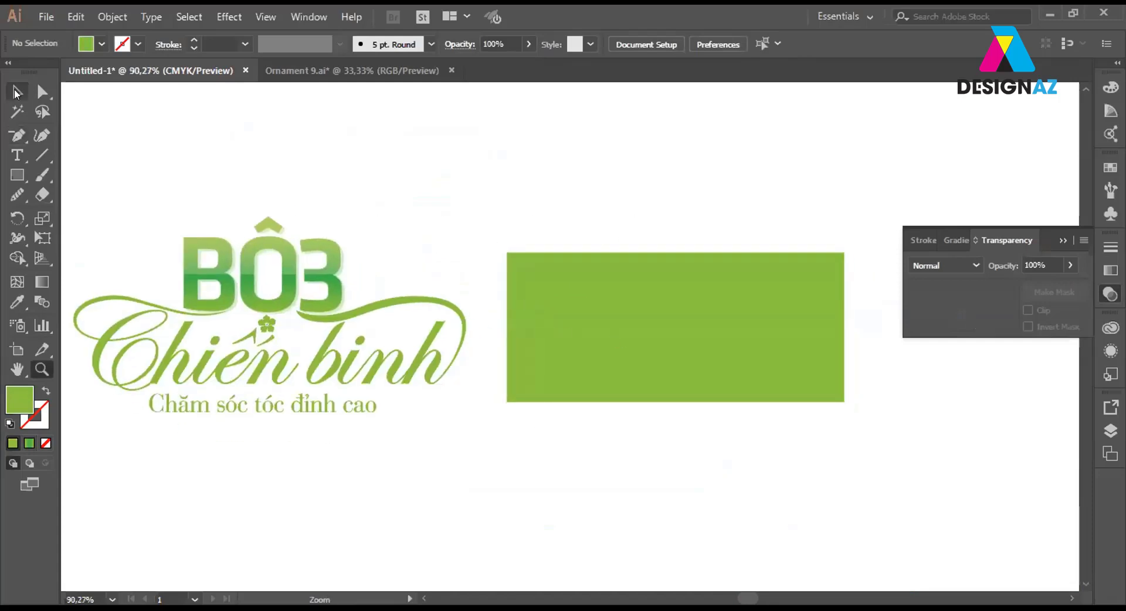
Shrink the logo and drag it onto the green rectangle's left side.
left_click(16, 93)
left_click(329, 287)
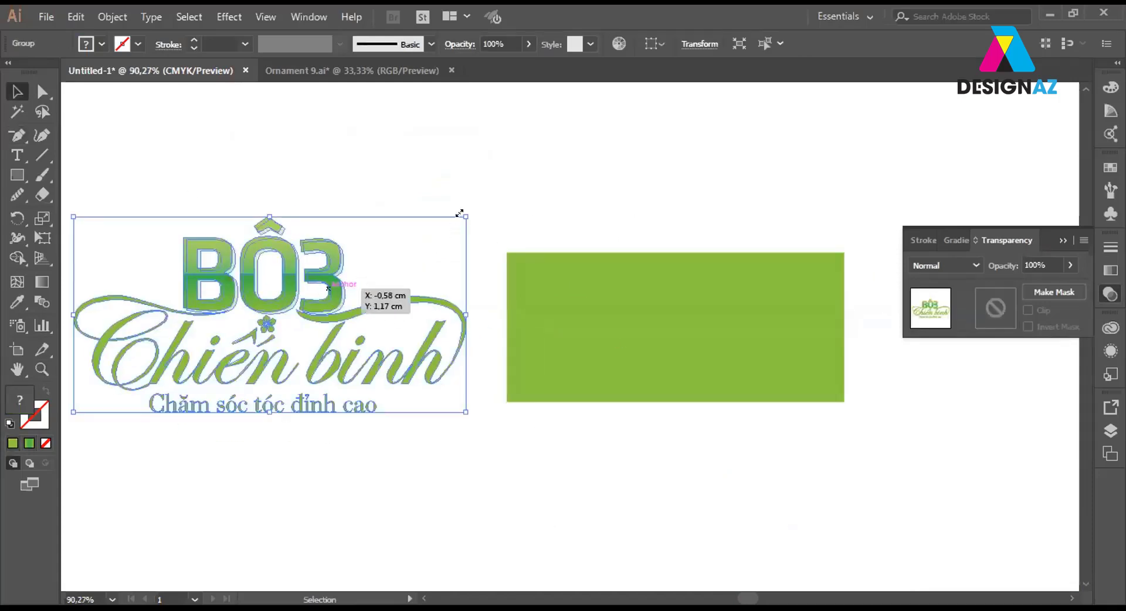
mouse_move(459, 212)
left_mouse_down()
mouse_move(331, 278)
mouse_move(610, 320)
left_mouse_up()
key("ctrl+a")
left_click_drag(771, 313, 555, 305)
left_click(1054, 291)
left_click(527, 184)
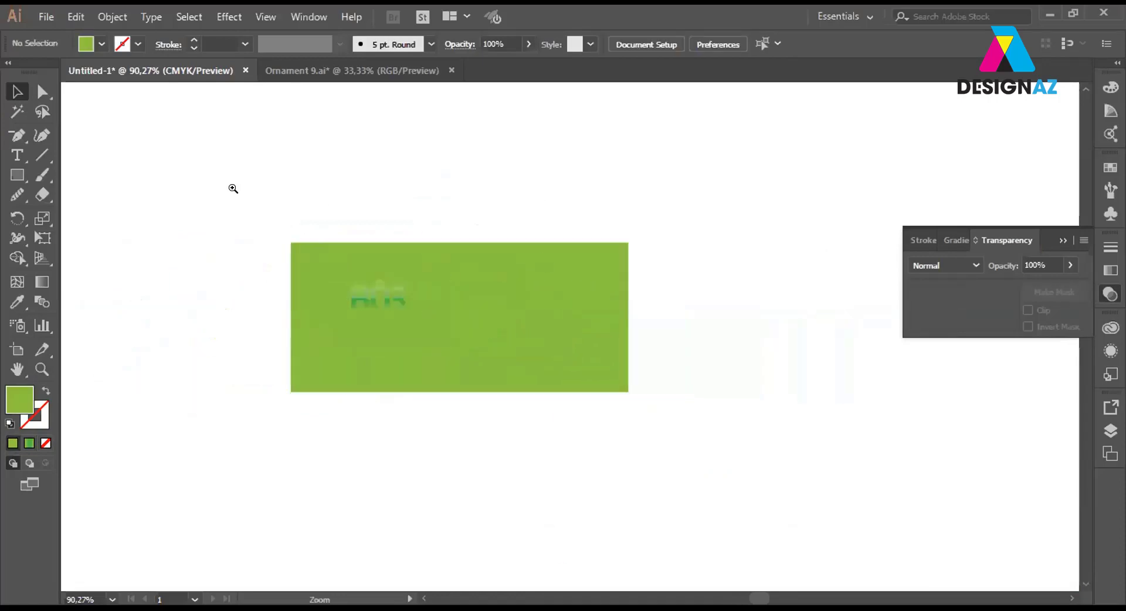
left_click_drag(233, 188, 761, 449)
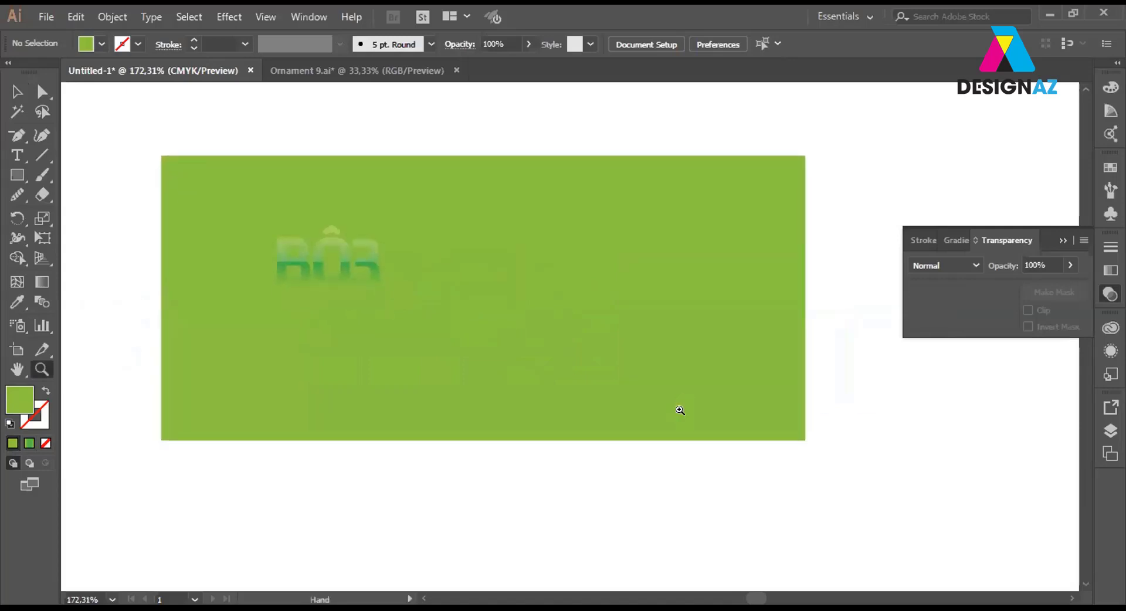
Give the green rectangle a two-stop radial white-to-green gradient.
left_click(17, 92)
left_click(689, 317)
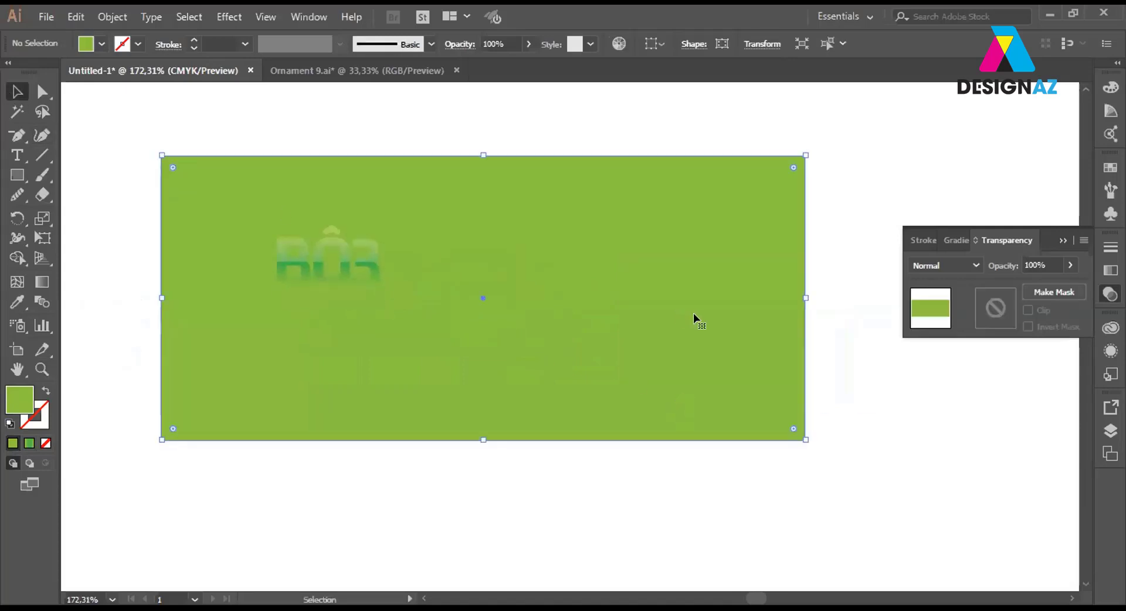
left_click(1110, 270)
left_click(1023, 358)
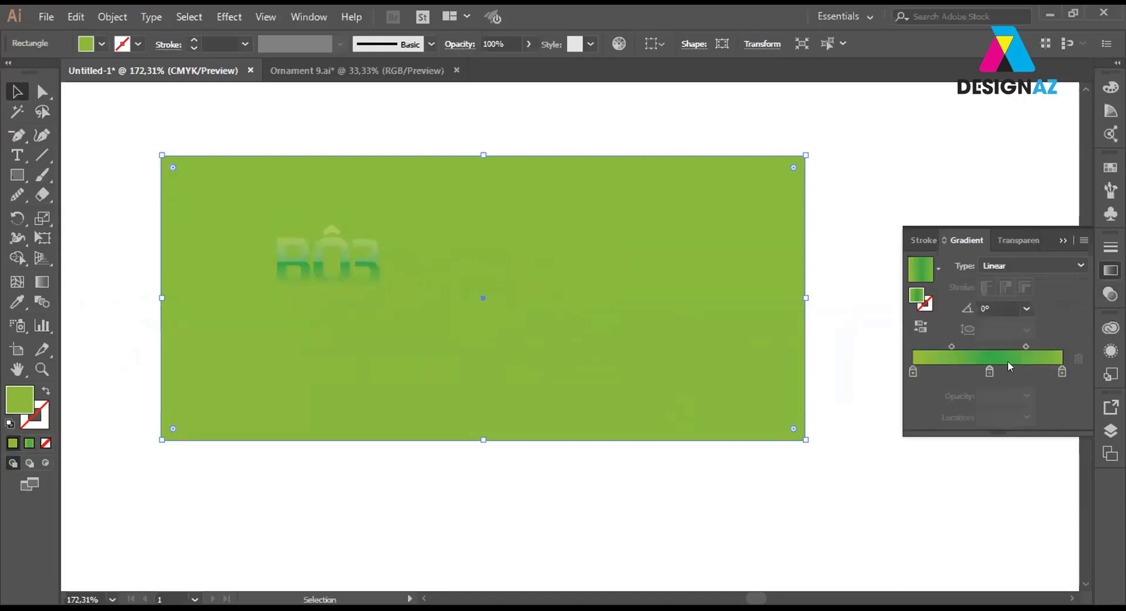
left_click_drag(989, 372, 918, 385)
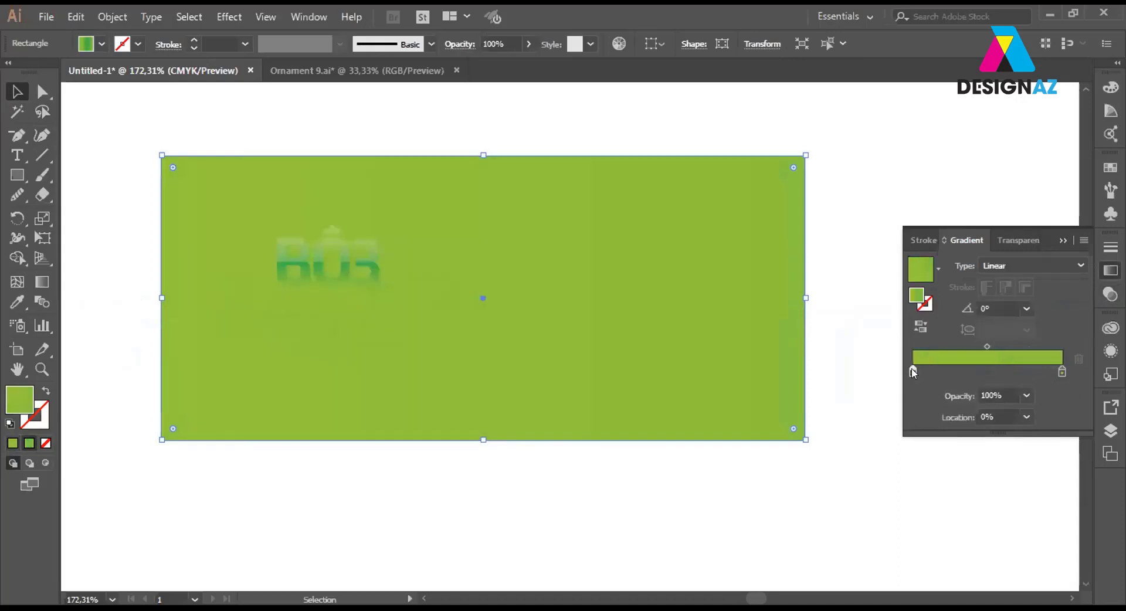
double_click(913, 371)
left_click(872, 423)
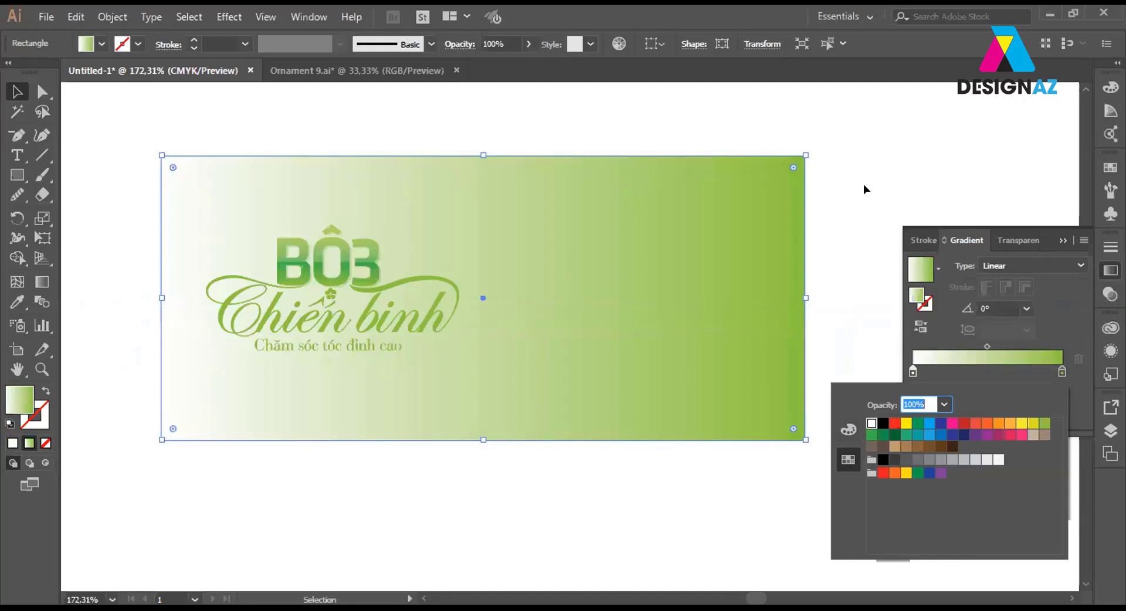
left_click(806, 346)
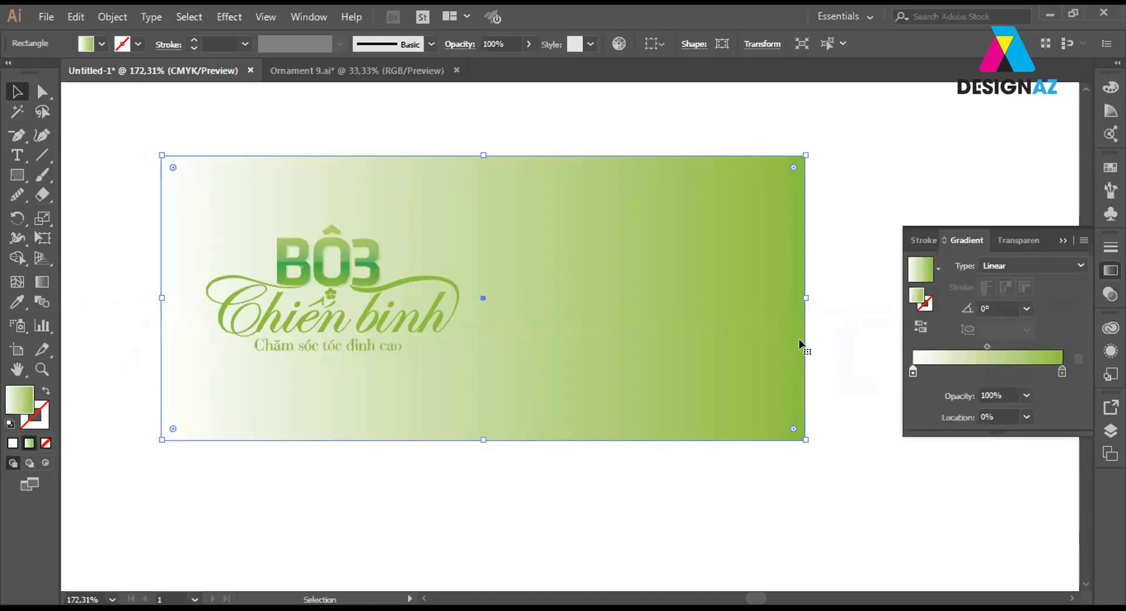
left_click(1019, 265)
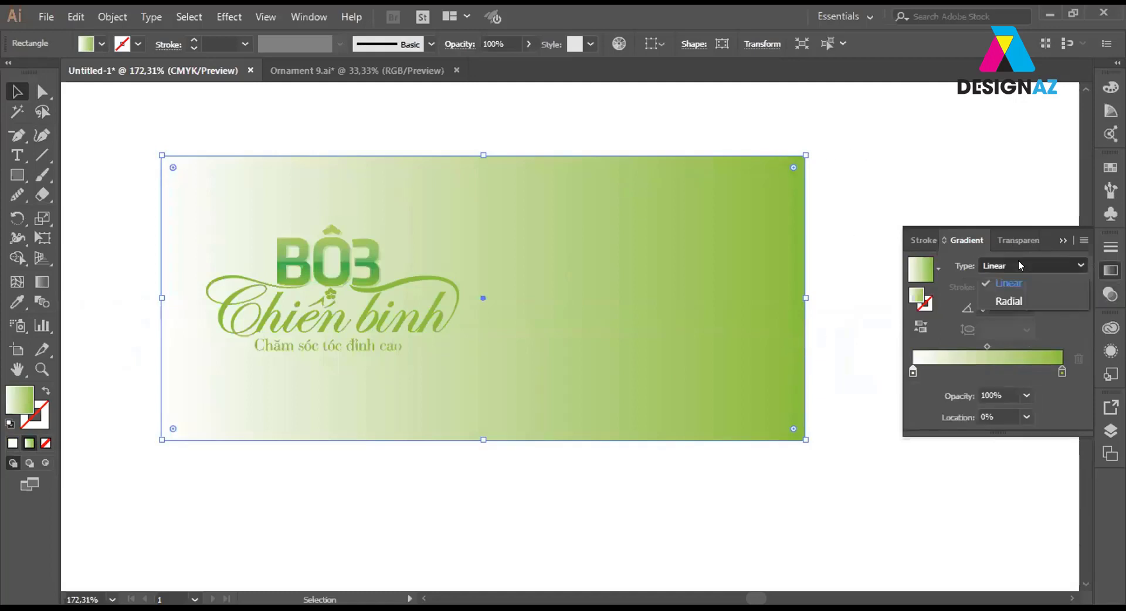
left_click(1009, 300)
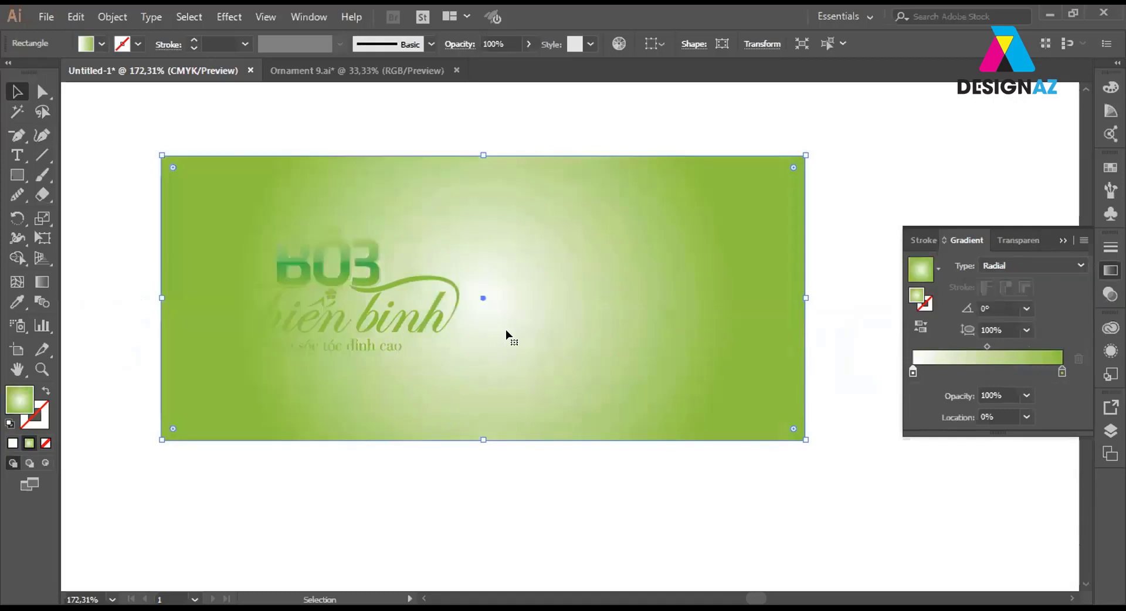
Centre the gradient's light area behind the logo and set its midpoint to 75.95%.
key("g")
left_click_drag(328, 281, 707, 423)
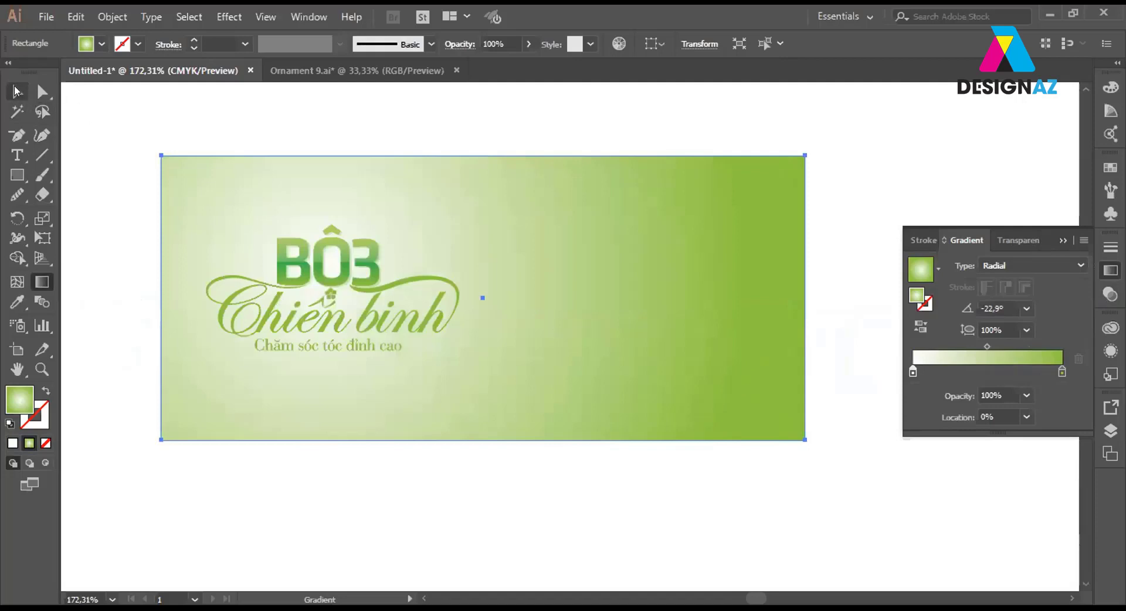
left_click(17, 92)
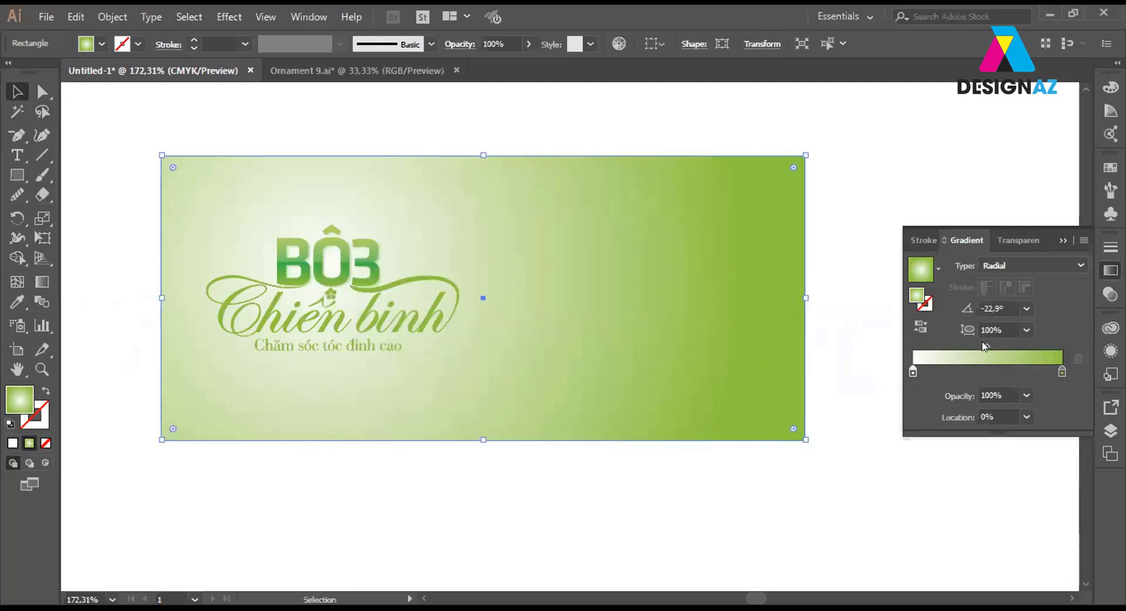
left_click_drag(987, 347, 1036, 347)
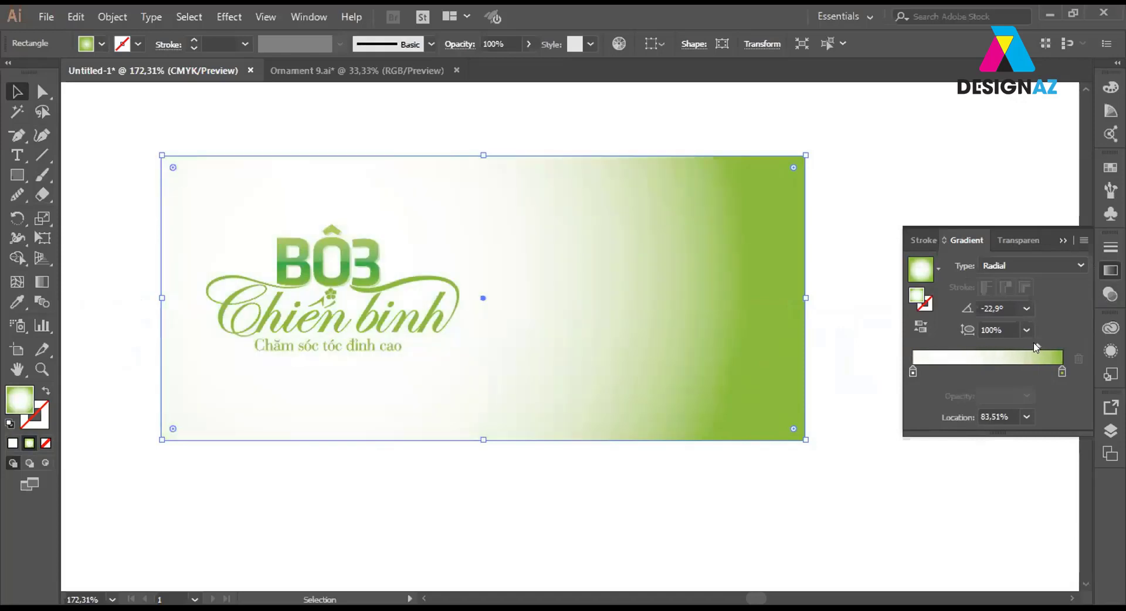
left_click_drag(1035, 347, 1025, 347)
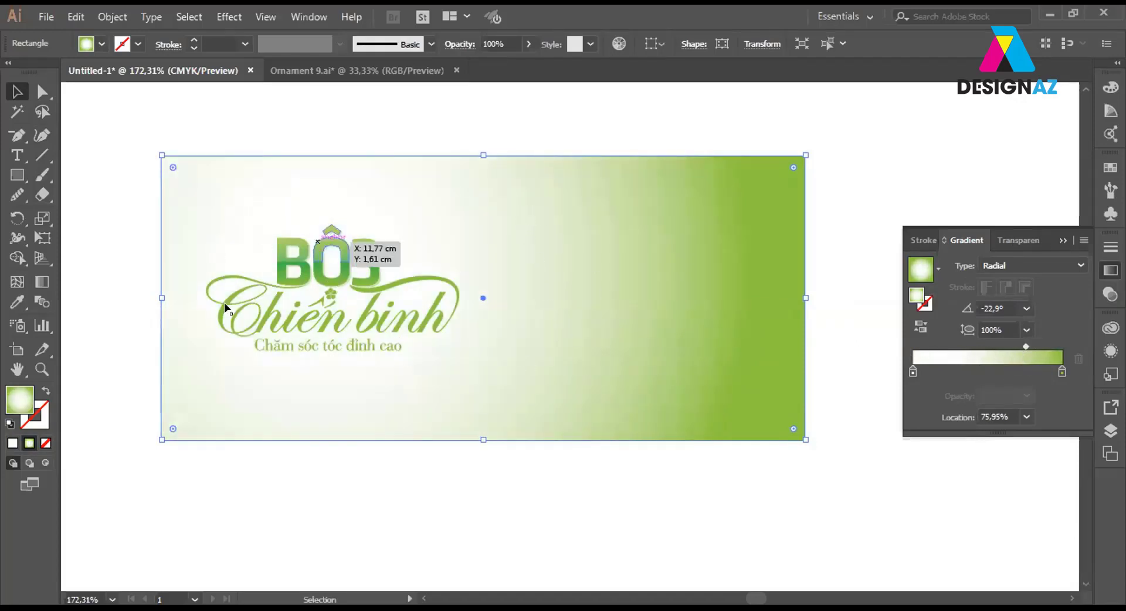
left_click(425, 125)
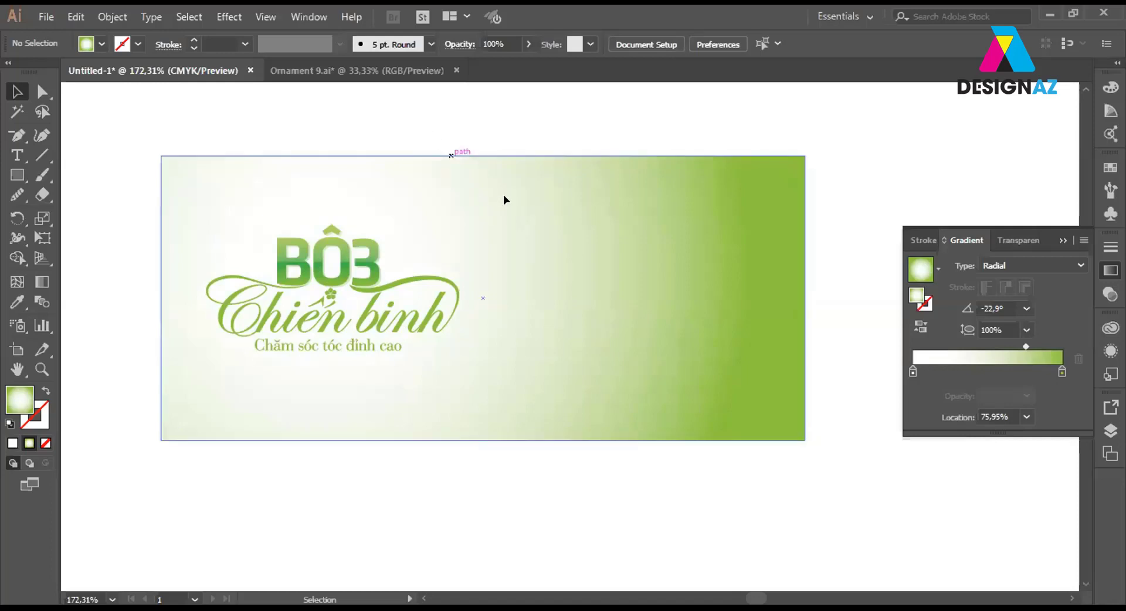
left_click(659, 273)
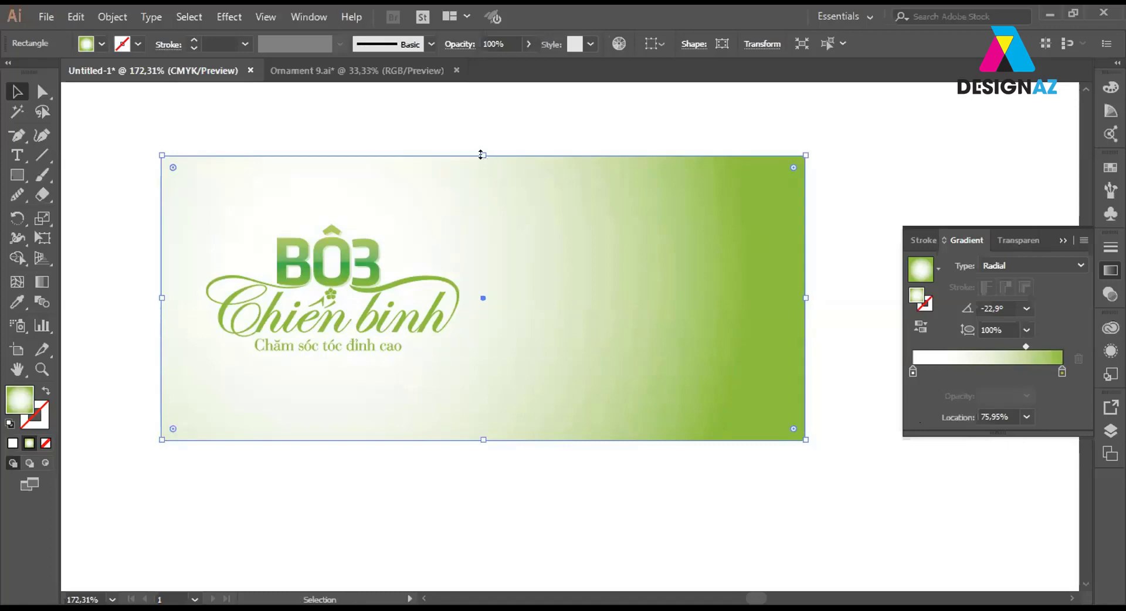
Squash the rectangle into a thin bottom strip with the BỘ3 lettering's green gradient.
left_click_drag(481, 155, 483, 432)
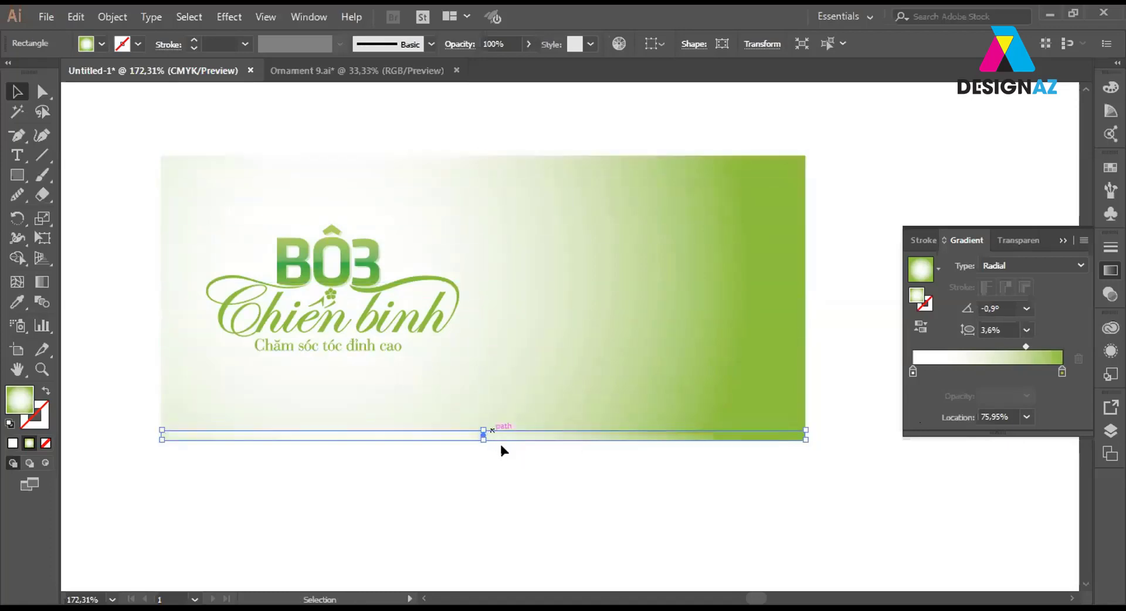
key("i")
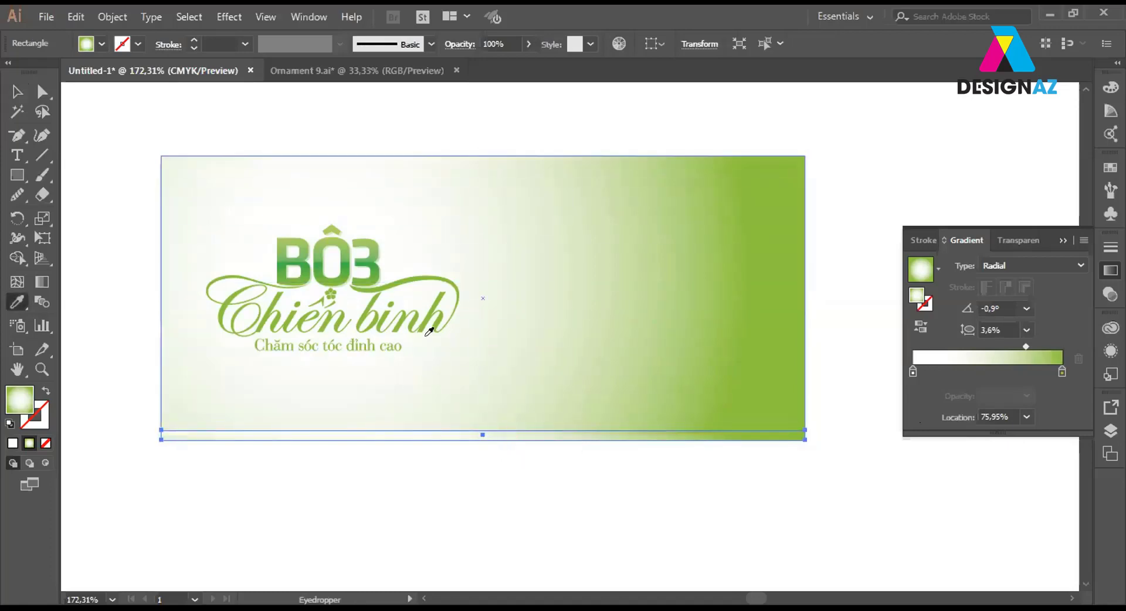
left_click(377, 264)
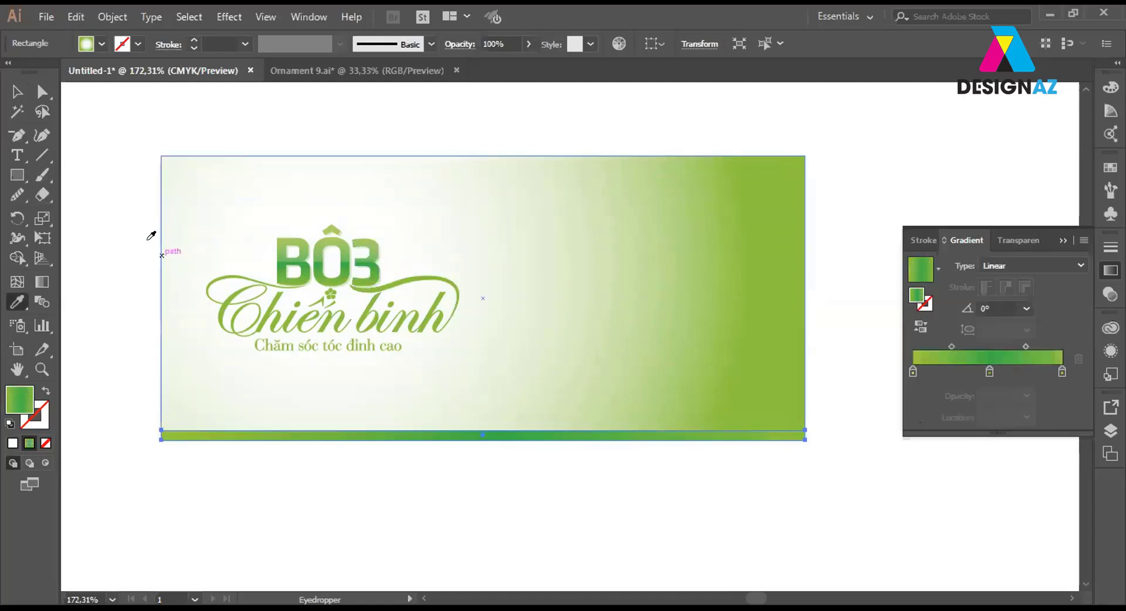
left_click(19, 91)
left_click(206, 121)
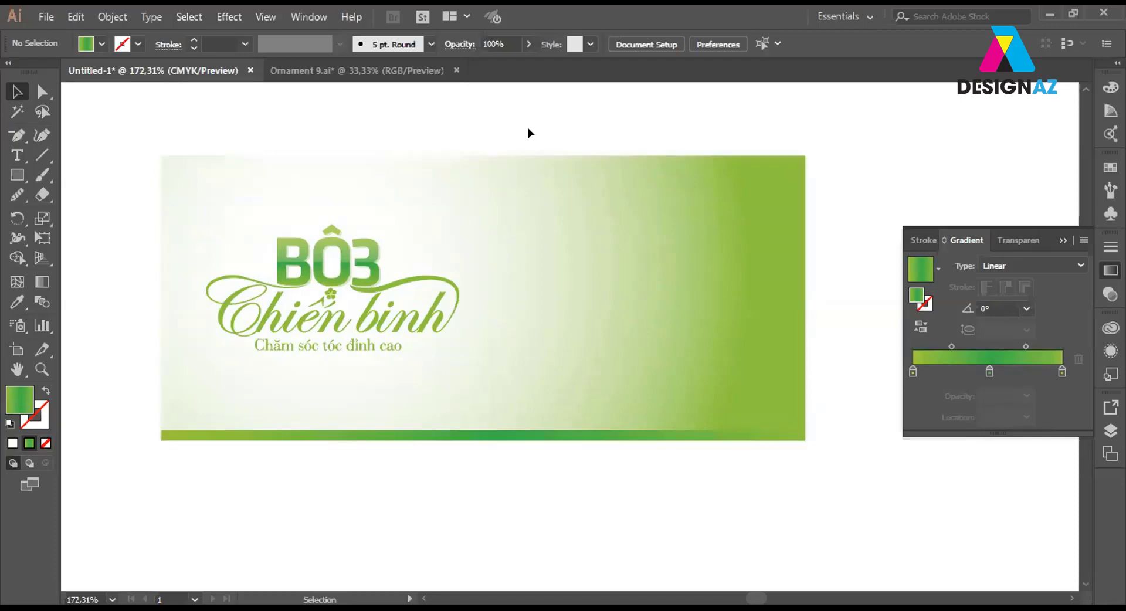
Start File > Place and browse to E:\day hoc ai\giáo trình illustrator\Bài 6 thiết kế mỹ phẩm.
left_click(46, 17)
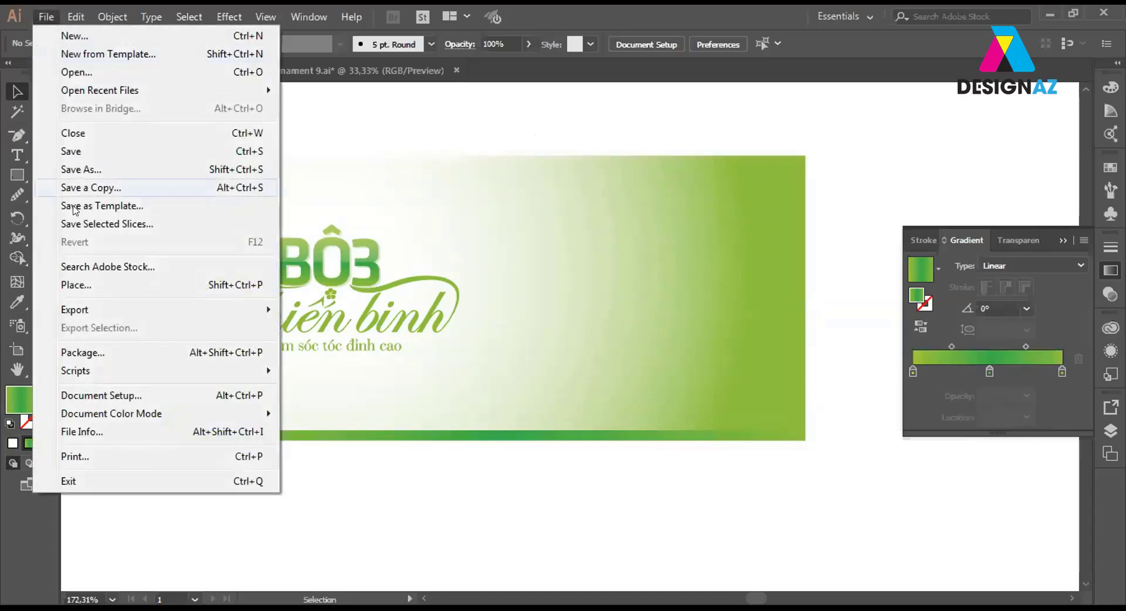
left_click(80, 287)
left_click(70, 300)
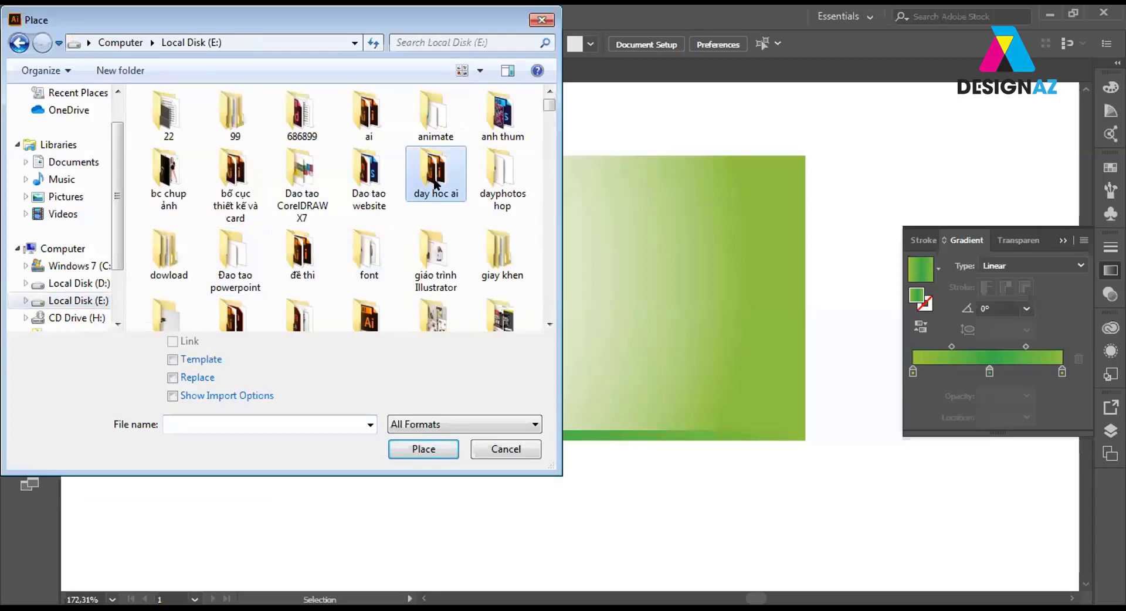
double_click(435, 176)
double_click(478, 126)
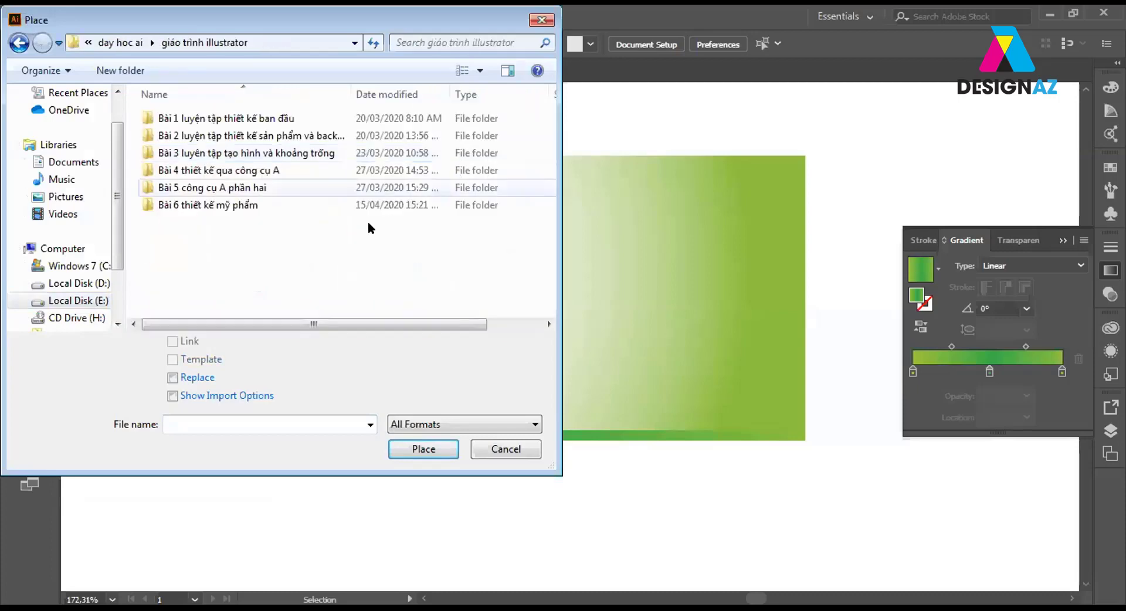
double_click(248, 204)
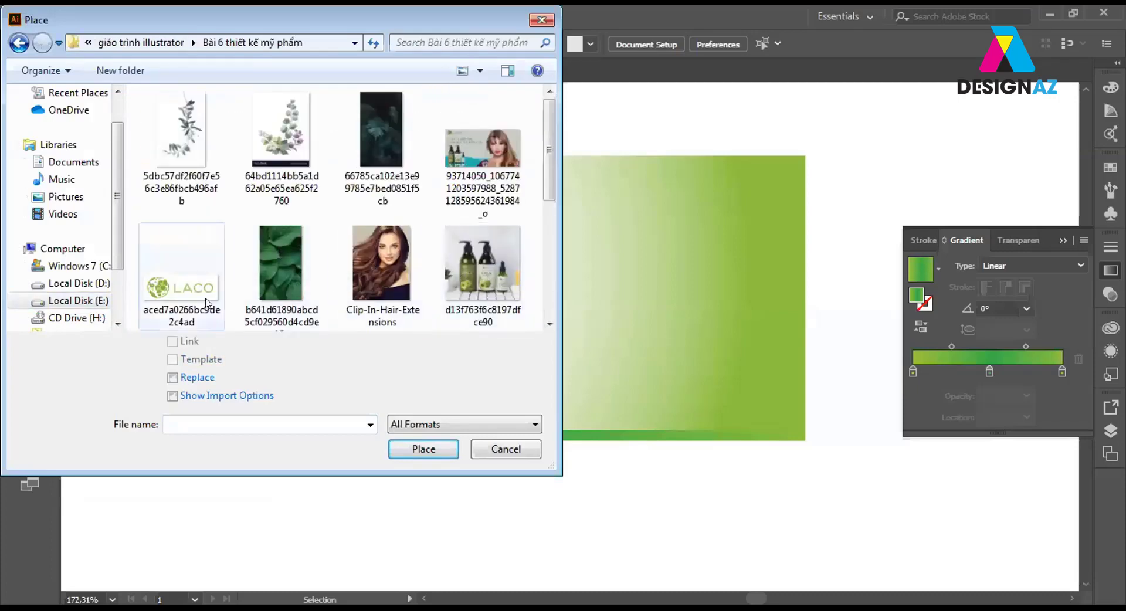
Load the LACO logo, eucalyptus sprig, hair-model photo and product bottles images for placing.
left_click(189, 293)
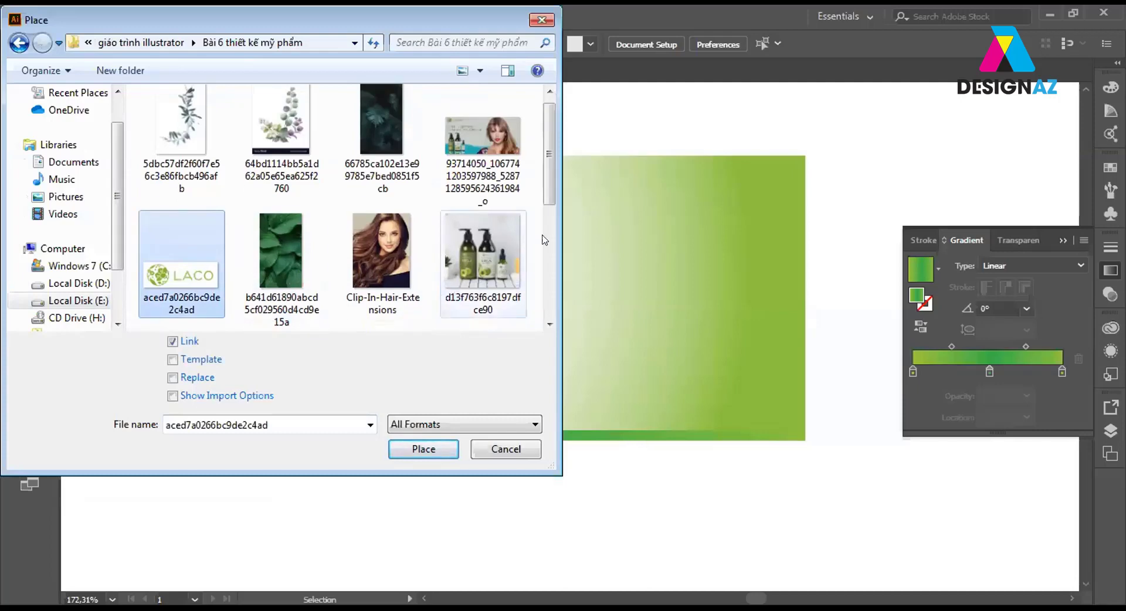
scroll(550, 187, "down", 1)
left_click_drag(550, 188, 545, 213)
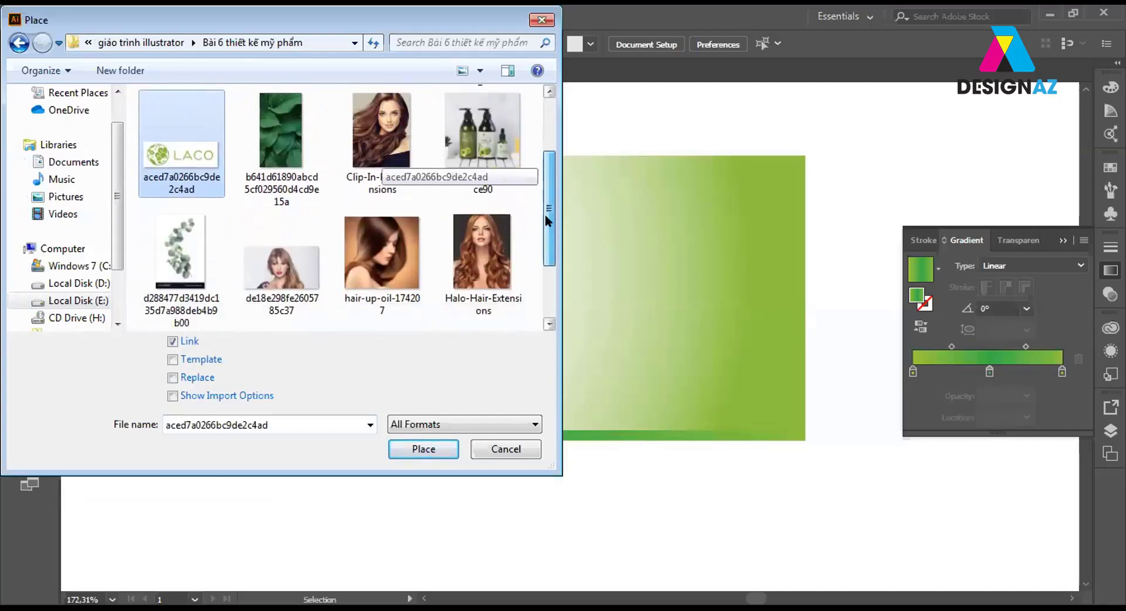
left_click(182, 252, "ctrl")
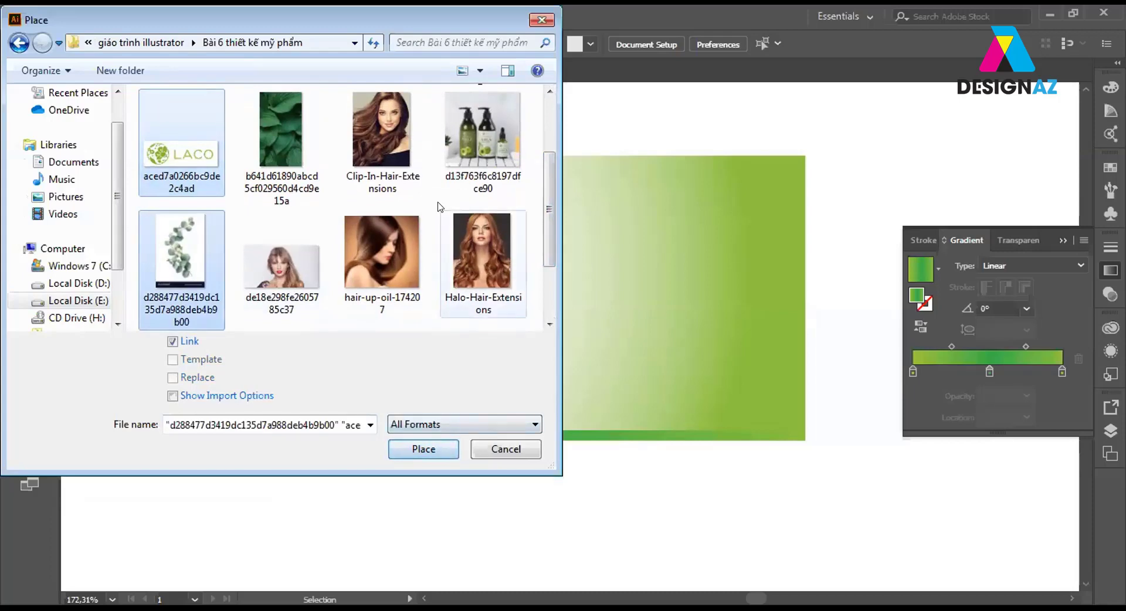
left_click(402, 139, "ctrl")
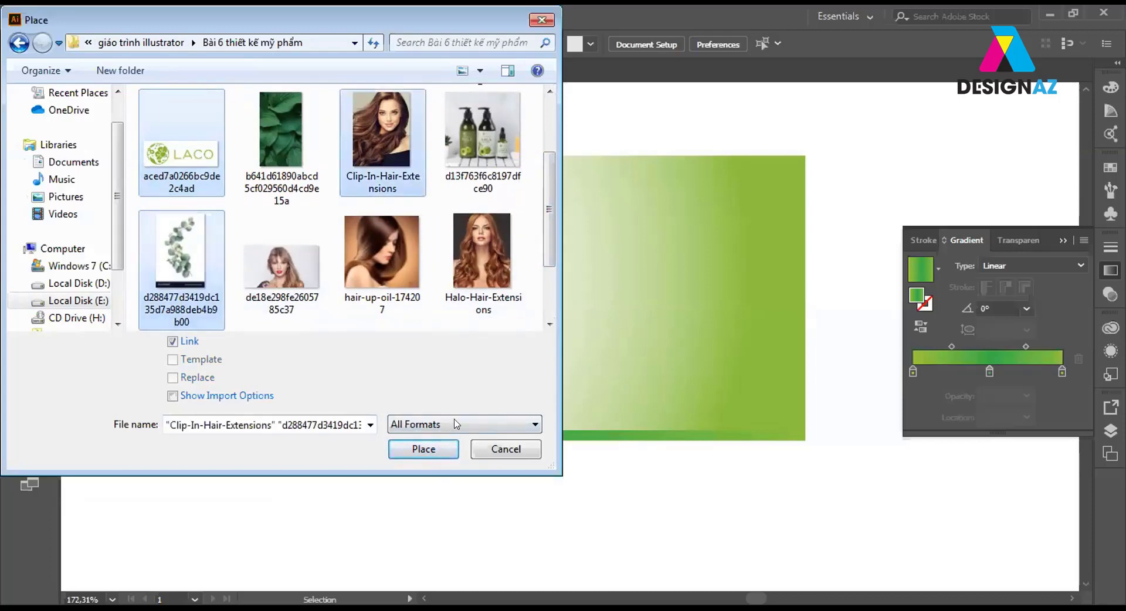
left_click(488, 141, "ctrl")
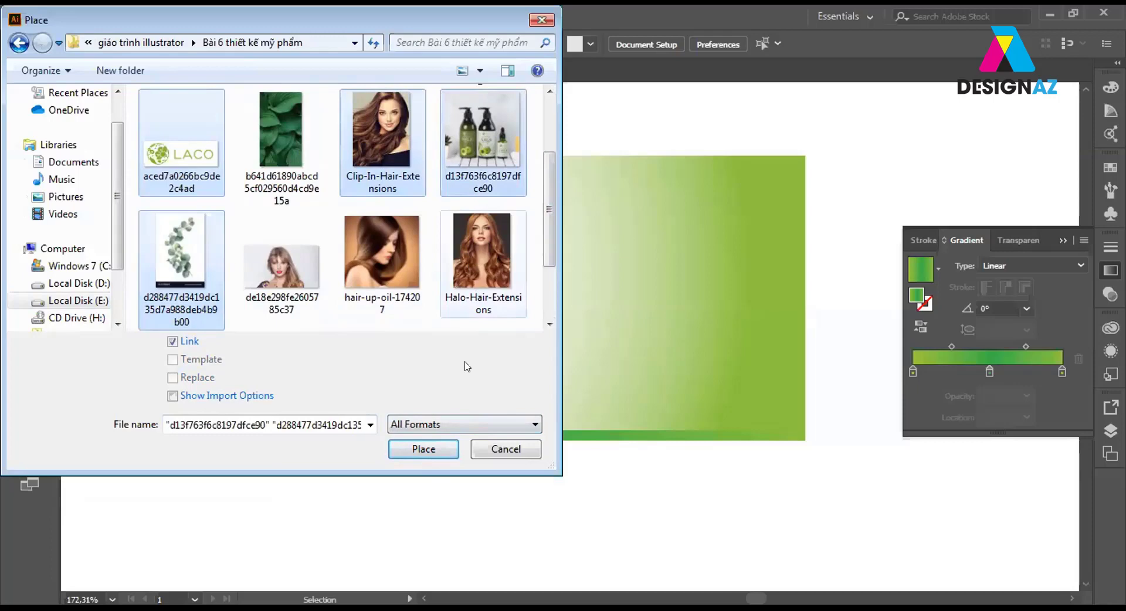
left_click(440, 447)
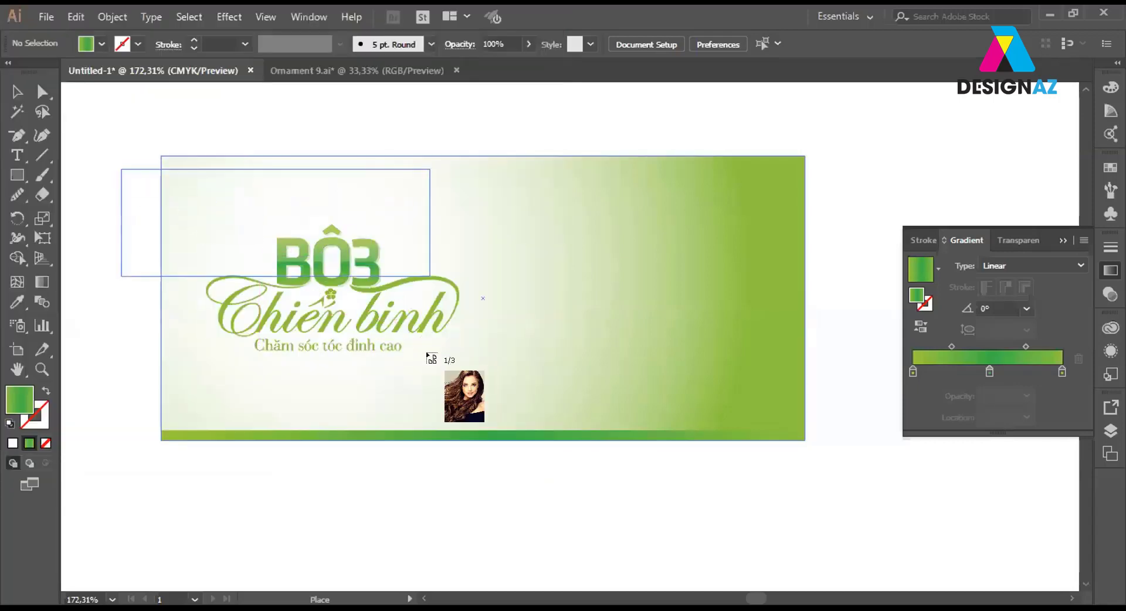
Place the LACO logo, hair-model photo, product bottles and eucalyptus images beside the banner.
left_click_drag(430, 358, 428, 359)
scroll(364, 293, "left", 5)
scroll(364, 293, "down", 1)
left_click_drag(297, 274, 524, 383)
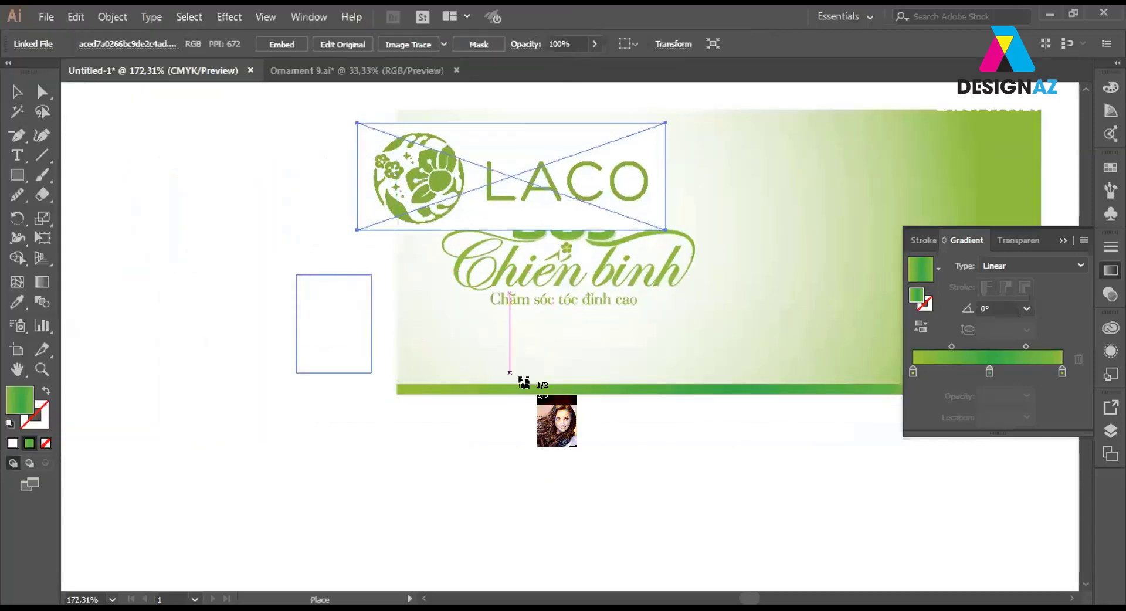
left_click_drag(371, 373, 384, 389)
left_click_drag(151, 252, 261, 361)
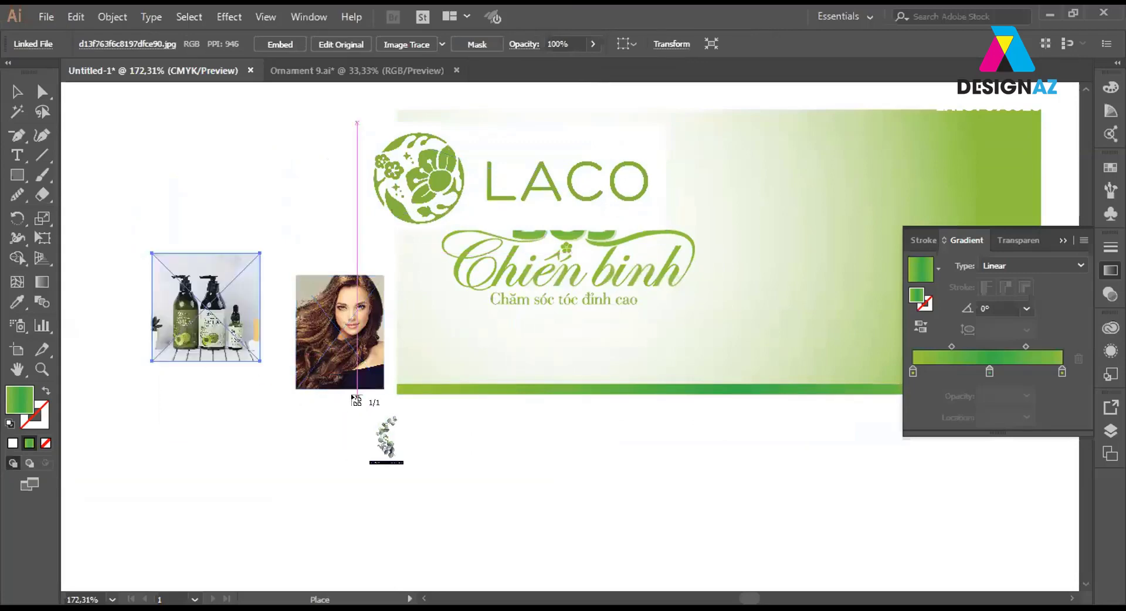
left_click_drag(267, 138, 334, 240)
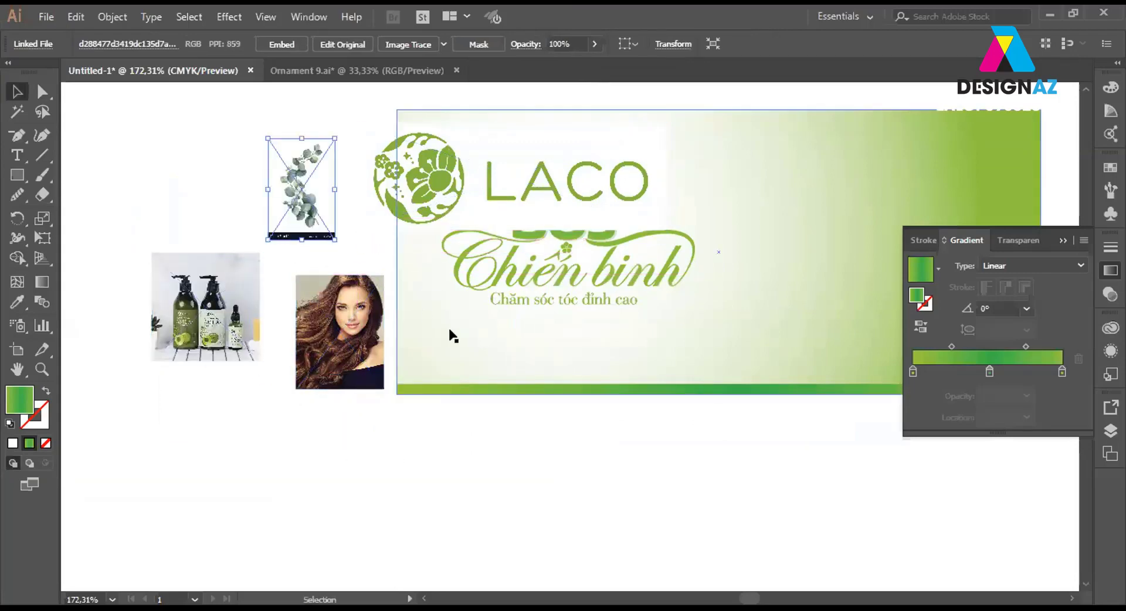
Shrink the LACO logo proportionally and move it above the BỘ3 title.
scroll(410, 340, "right", 1)
scroll(381, 327, "right", 2)
left_click(417, 199)
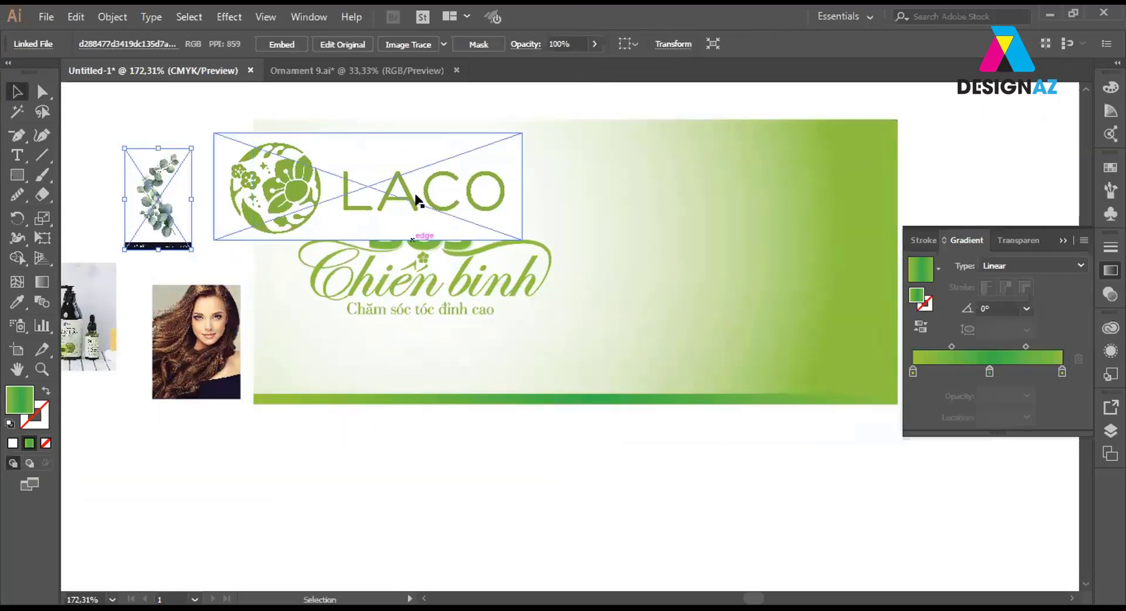
left_click_drag(522, 134, 458, 139)
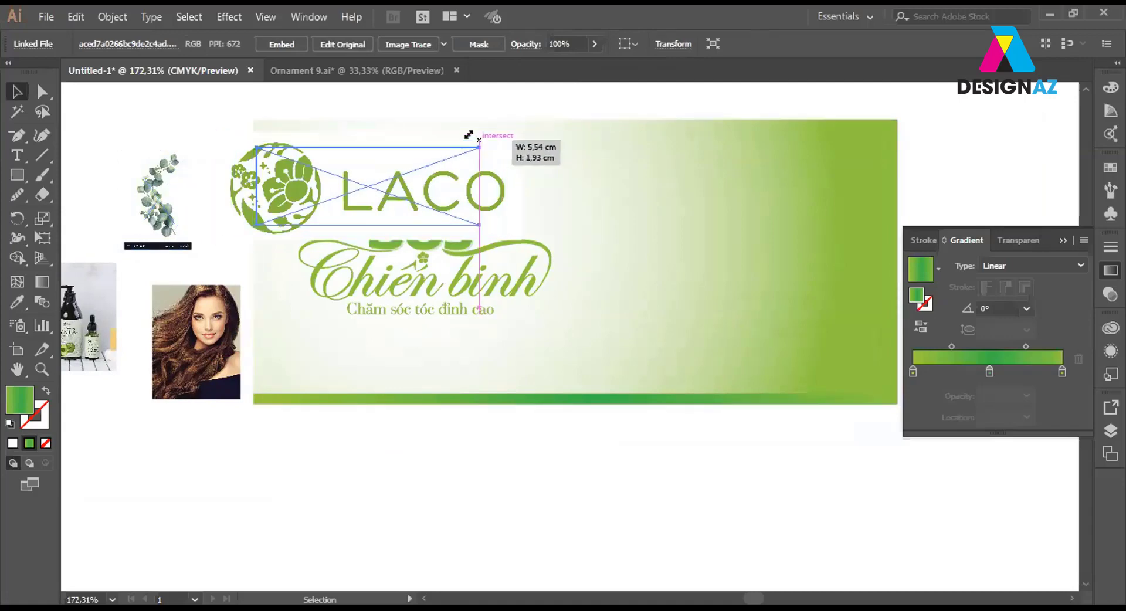
left_click_drag(412, 197, 442, 173)
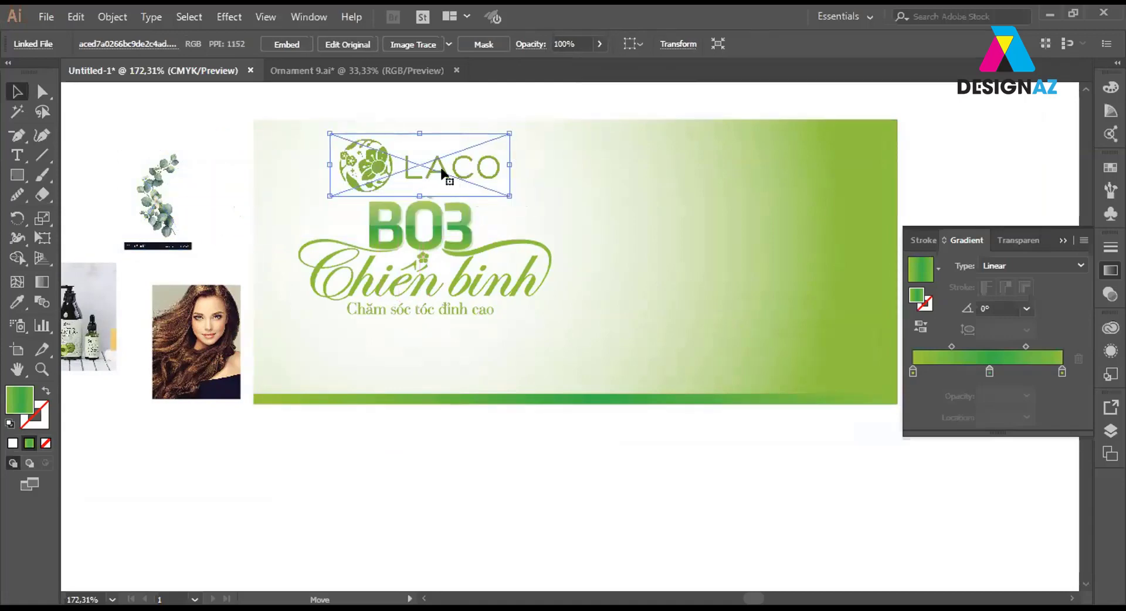
Set the LACO logo's blend mode to Multiply to drop its white background.
left_click(1105, 293)
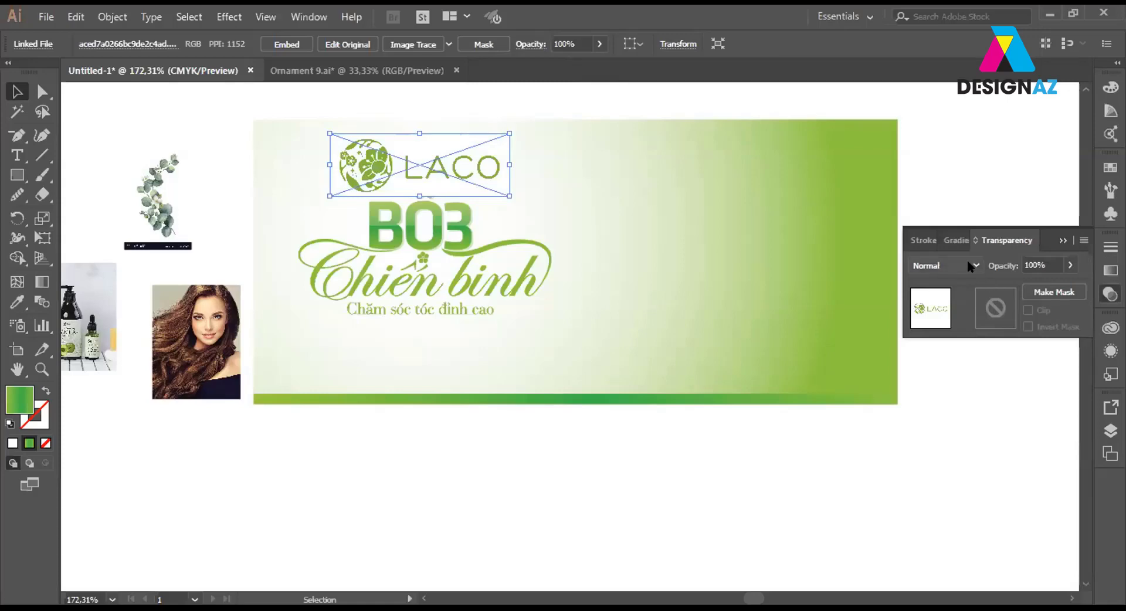
left_click(944, 265)
left_click(935, 319)
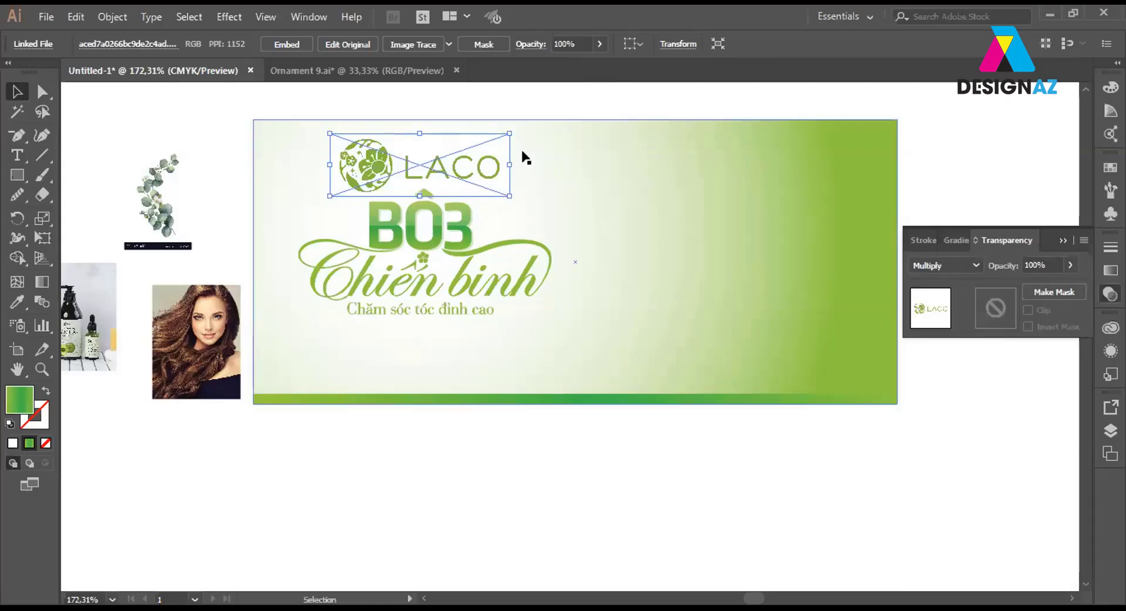
left_click(520, 94)
Shrink the LACO logo and shift it to a new spot on the banner.
scroll(533, 230, "up", 3)
left_click(510, 235)
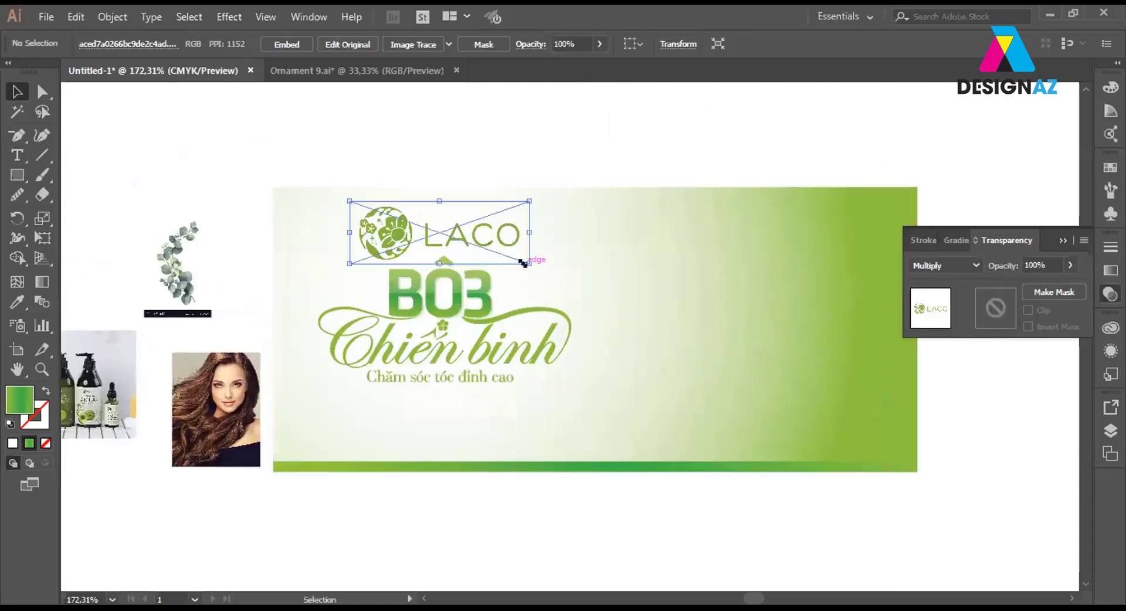
left_click_drag(510, 250, 427, 222)
left_click(553, 148)
scroll(561, 226, "right", 2)
left_click(442, 181)
Preview the logo placement, then nudge the LACO logo upward with the arrow key.
left_click(446, 205)
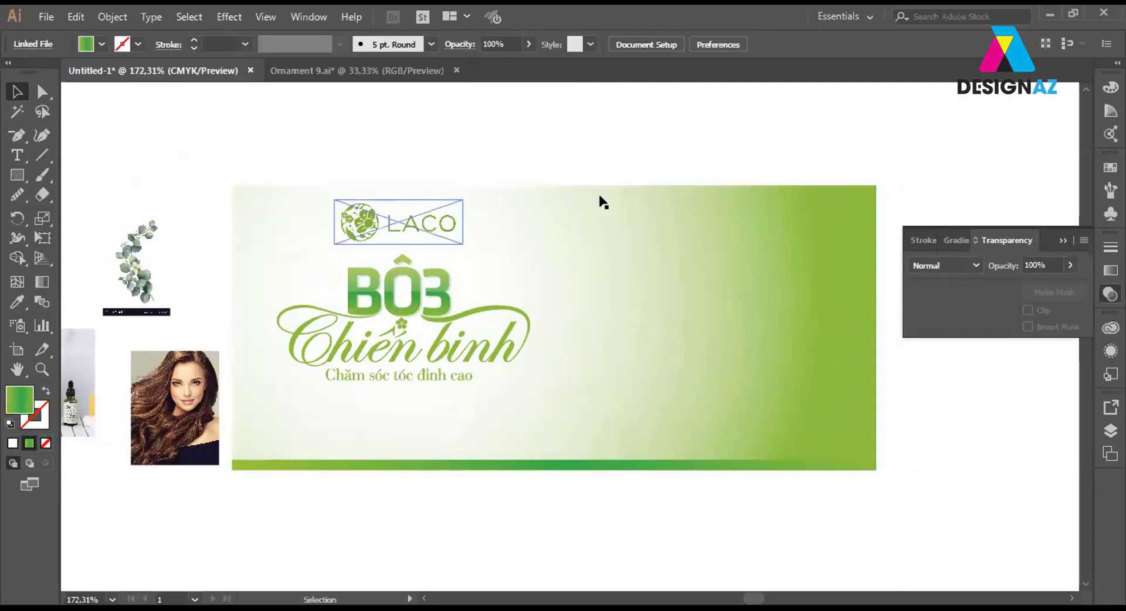
left_click(344, 194)
left_click(352, 214)
left_click(464, 174)
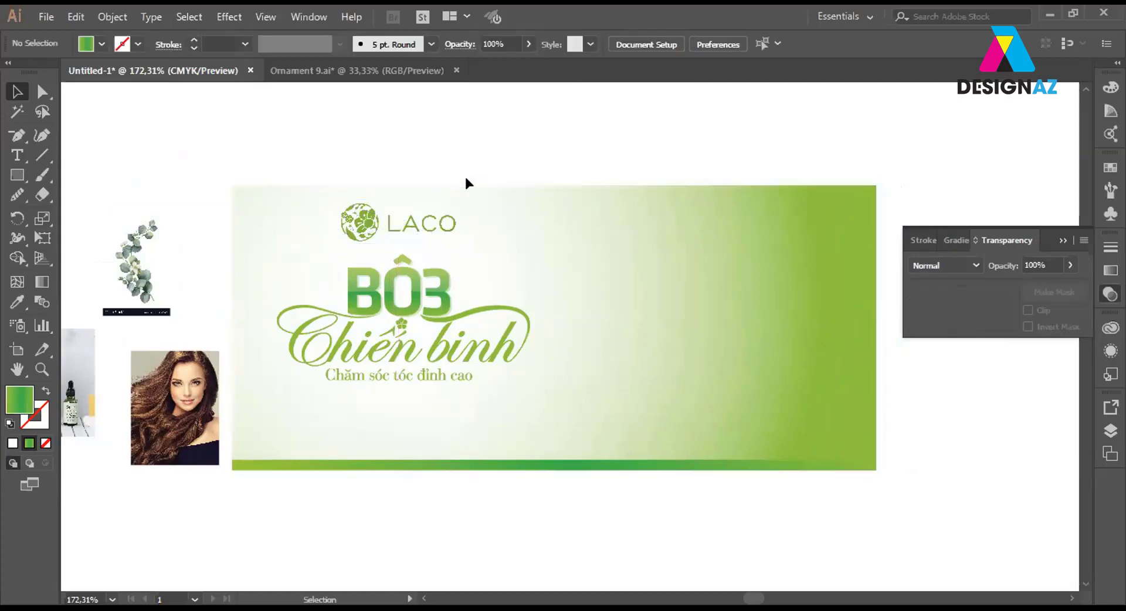
scroll(563, 276, "down", 1)
left_click(427, 213)
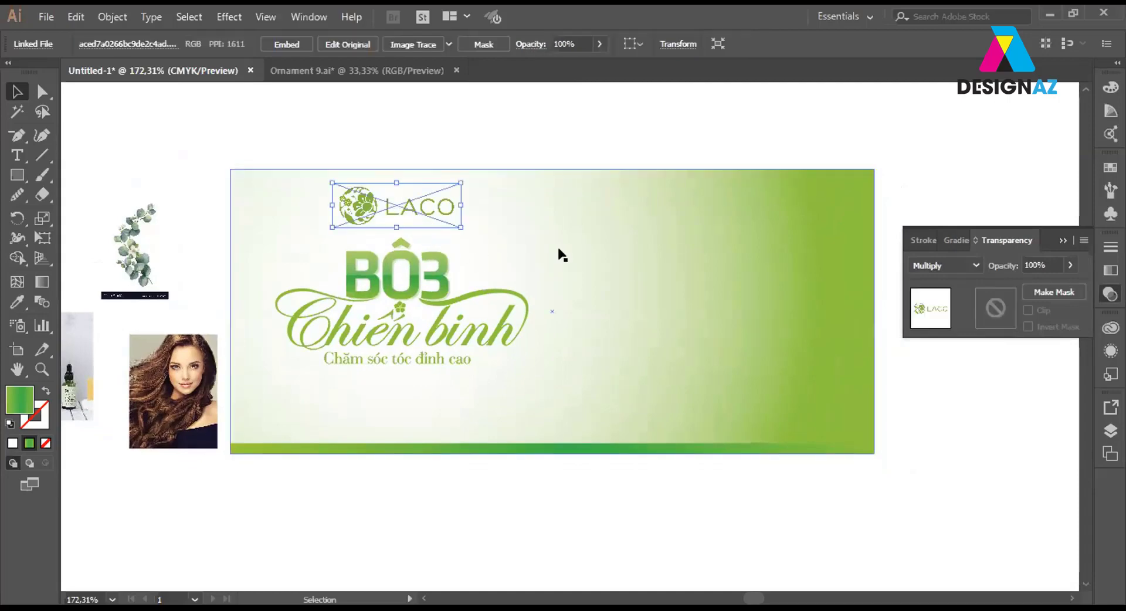
key("Up")
key("Up")
key("Up")
key("Up")
key("Up")
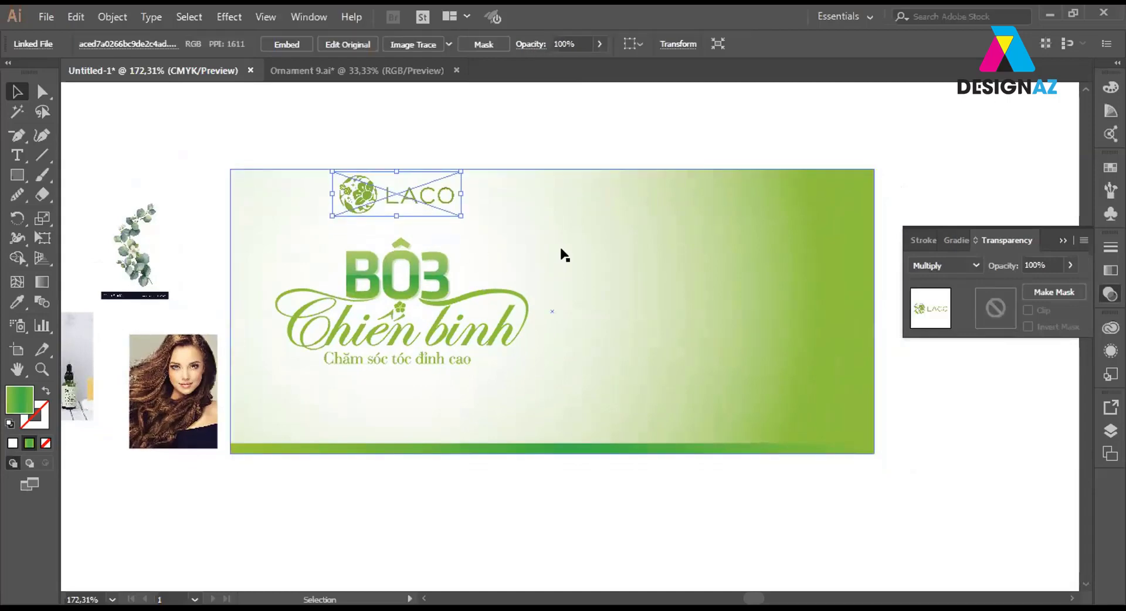
left_click(519, 114)
Nudge the LACO logo down slightly with the Down Arrow key.
left_click_drag(565, 143, 603, 157)
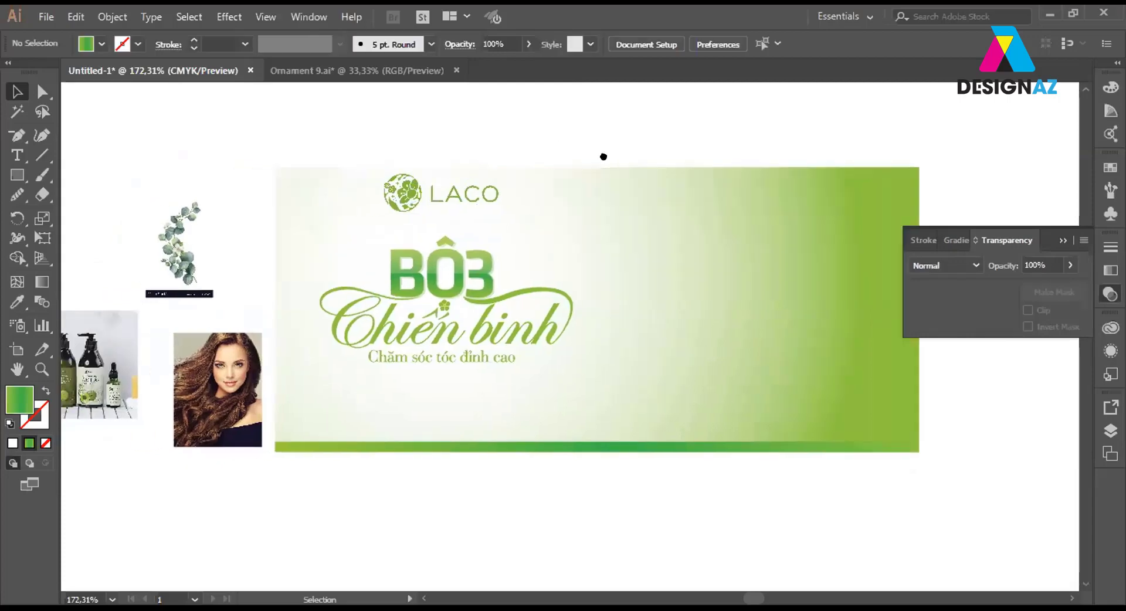
left_click(453, 199)
key("Down")
key("Down")
key("Down")
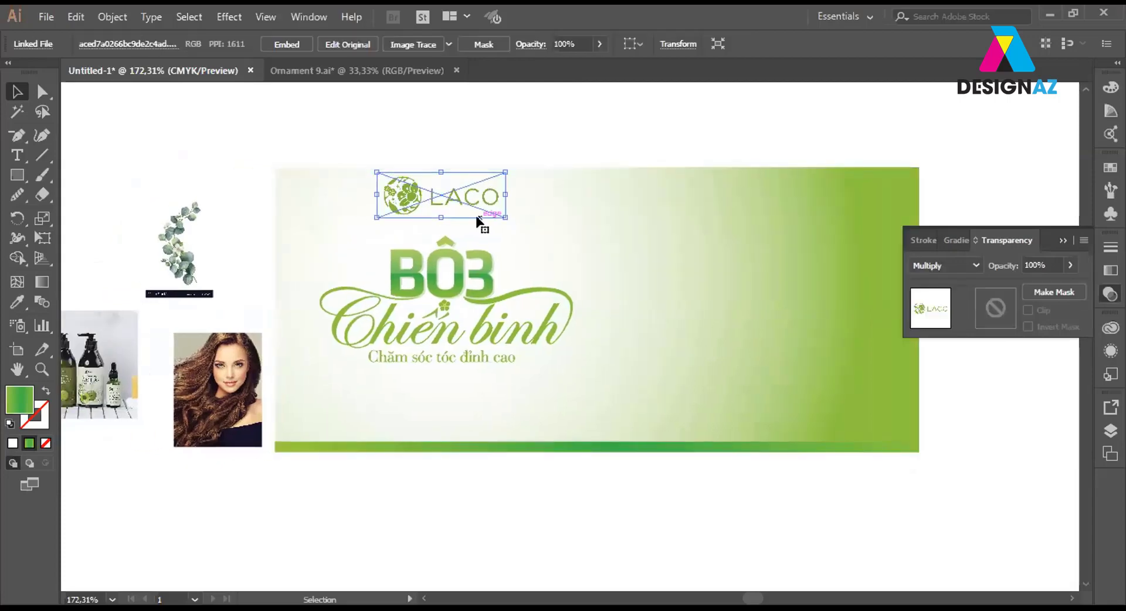
left_click(456, 146)
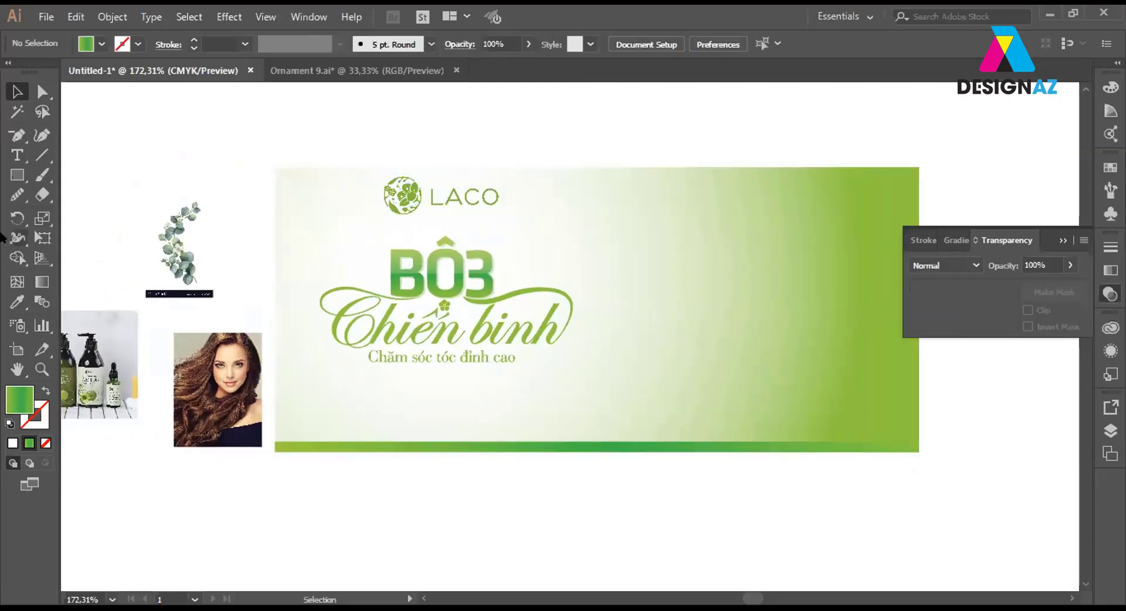
Draw a rectangle fitted around the LACO logo.
left_click(17, 175)
left_click_drag(377, 168, 498, 213)
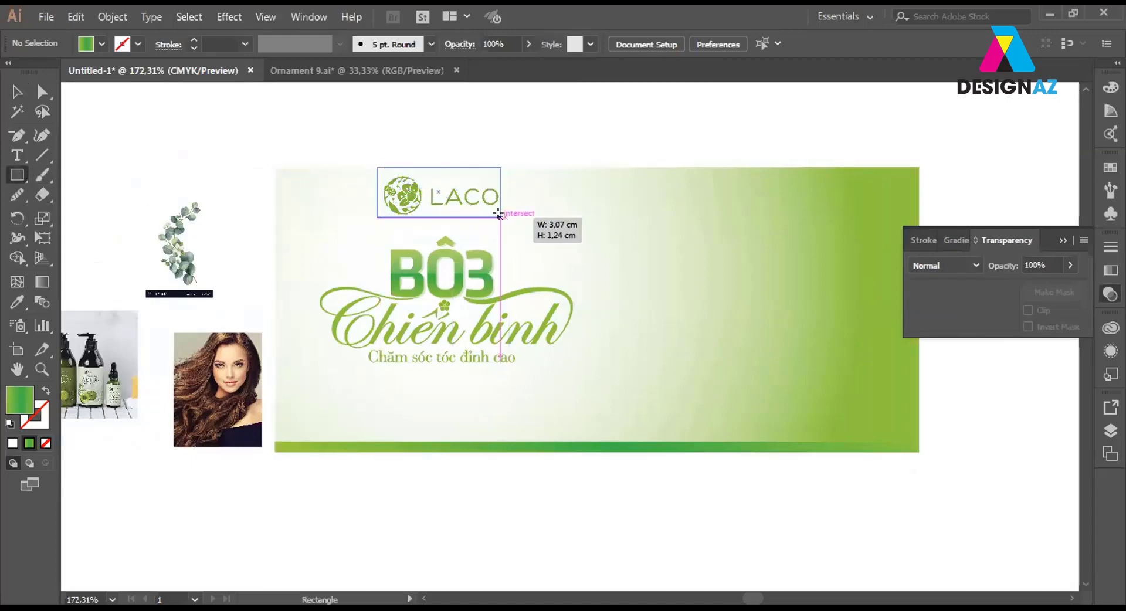
left_click_drag(499, 212, 495, 216)
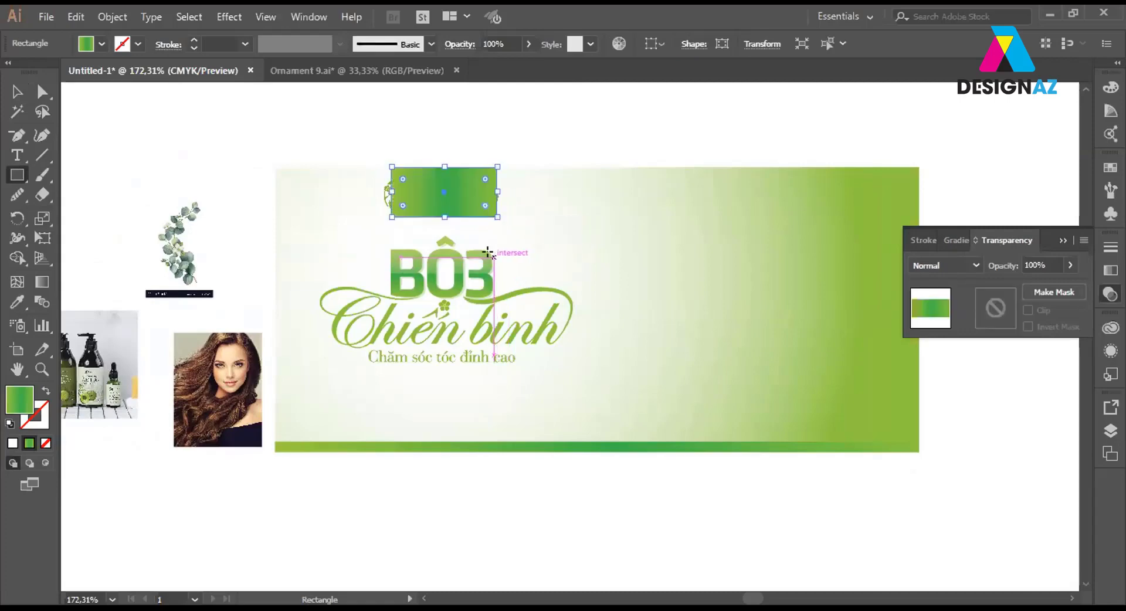
Round the rectangle's bottom corners with Direct Selection.
key("z")
left_click_drag(321, 118, 591, 279)
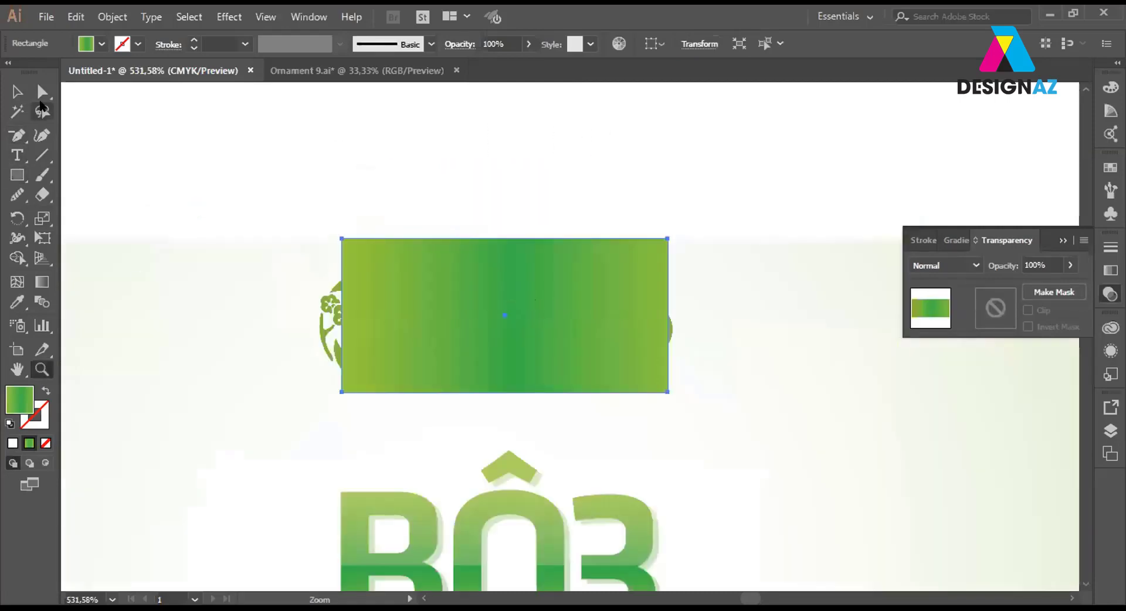
left_click(41, 91)
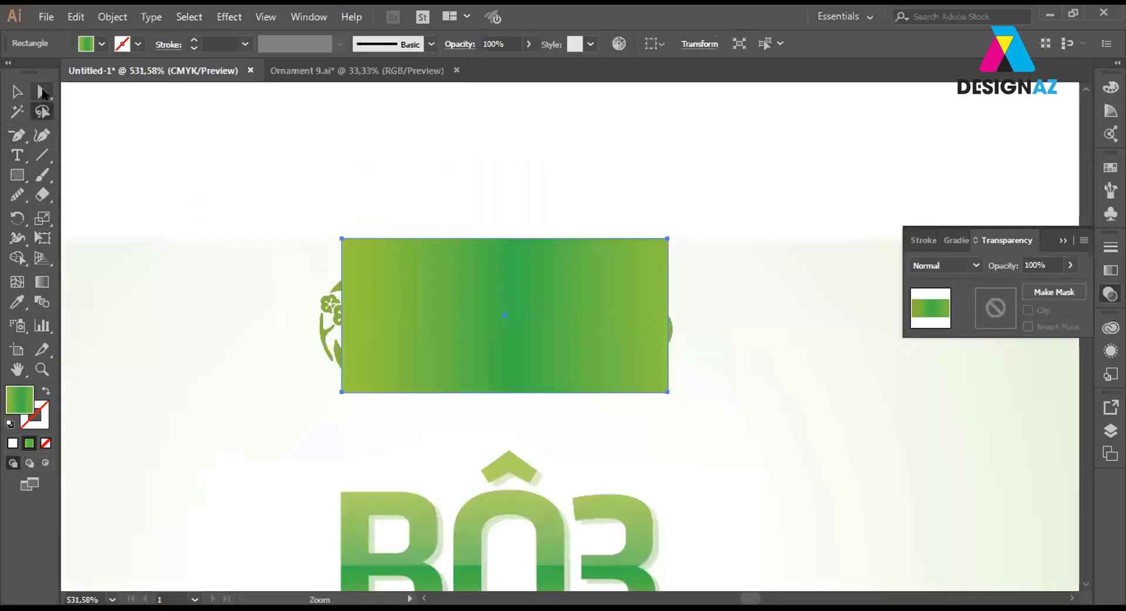
left_click(469, 392)
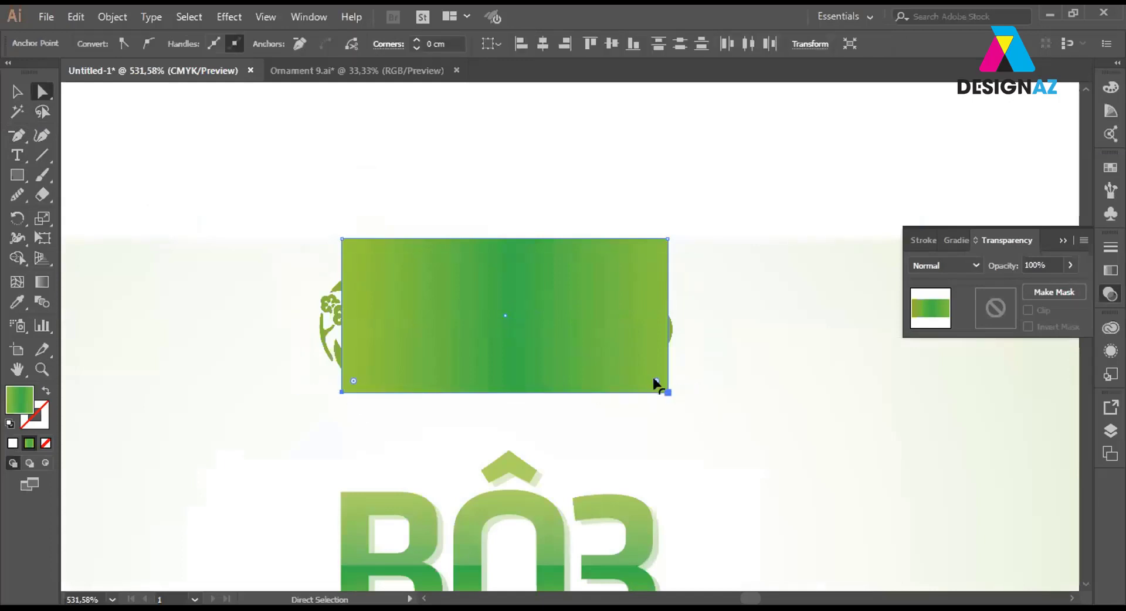
left_click_drag(656, 381, 622, 359)
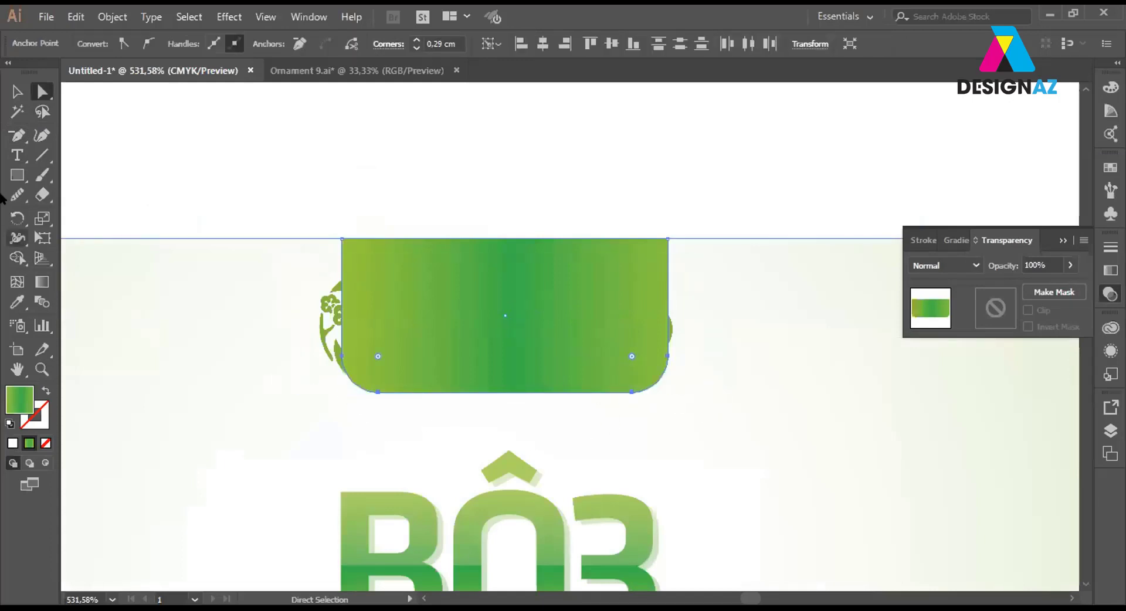
Swap the shape's fill and stroke and set the outline weight to 0.75 pt.
left_click(10, 94)
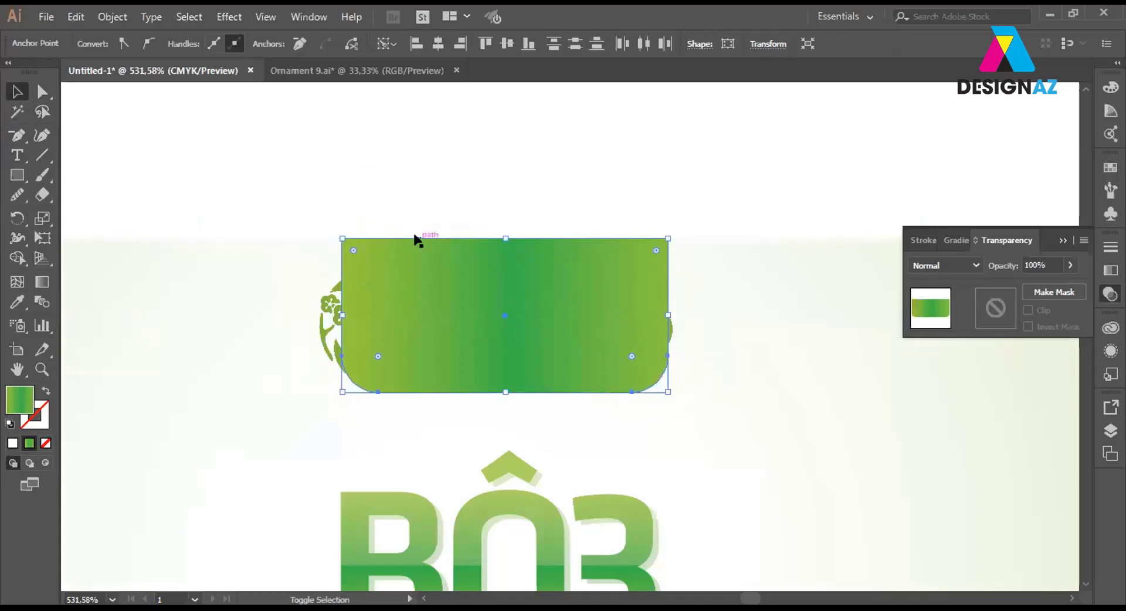
key("shift+x")
left_click(623, 194)
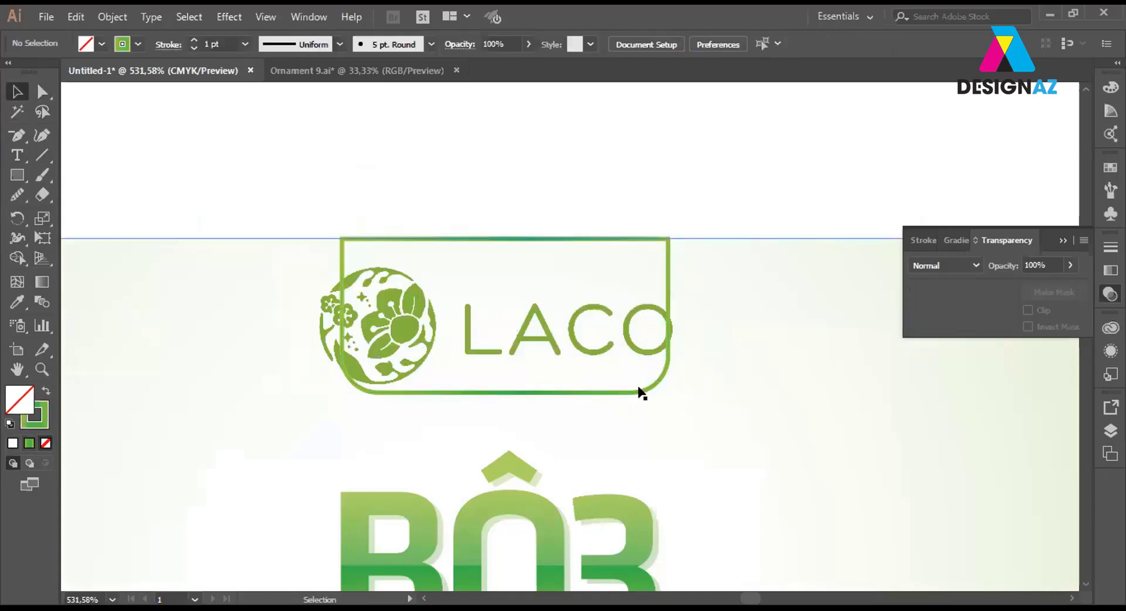
left_click(641, 392)
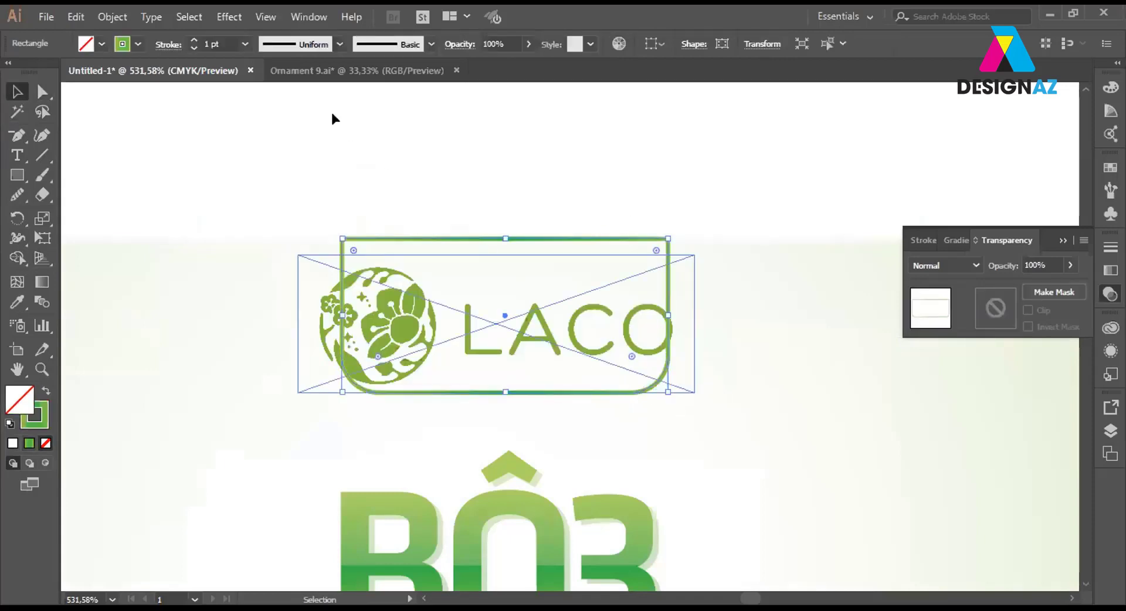
left_click(243, 44)
left_click(266, 96)
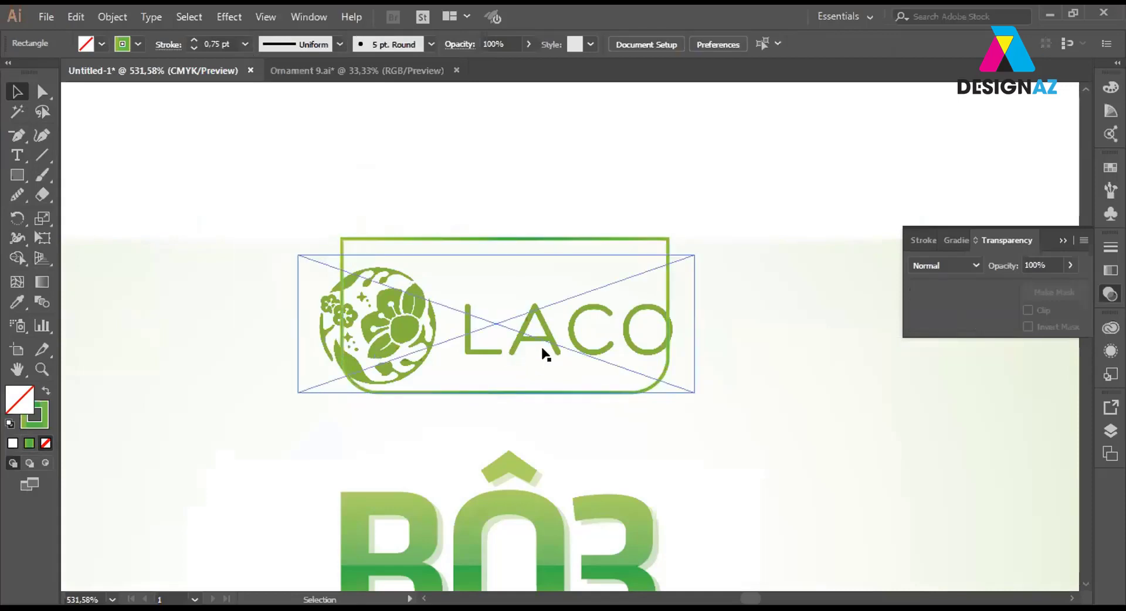
left_click(562, 352)
Shrink the LACO logo and centre it horizontally inside its rounded frame.
left_click_drag(692, 252, 625, 279)
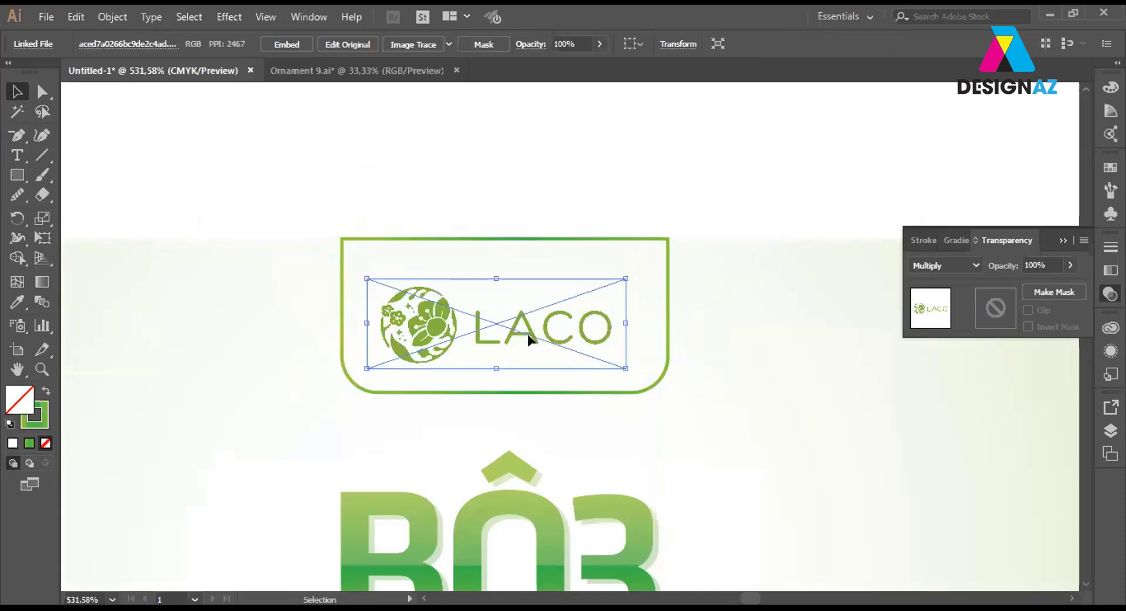
left_click_drag(529, 339, 529, 327)
left_click(684, 187)
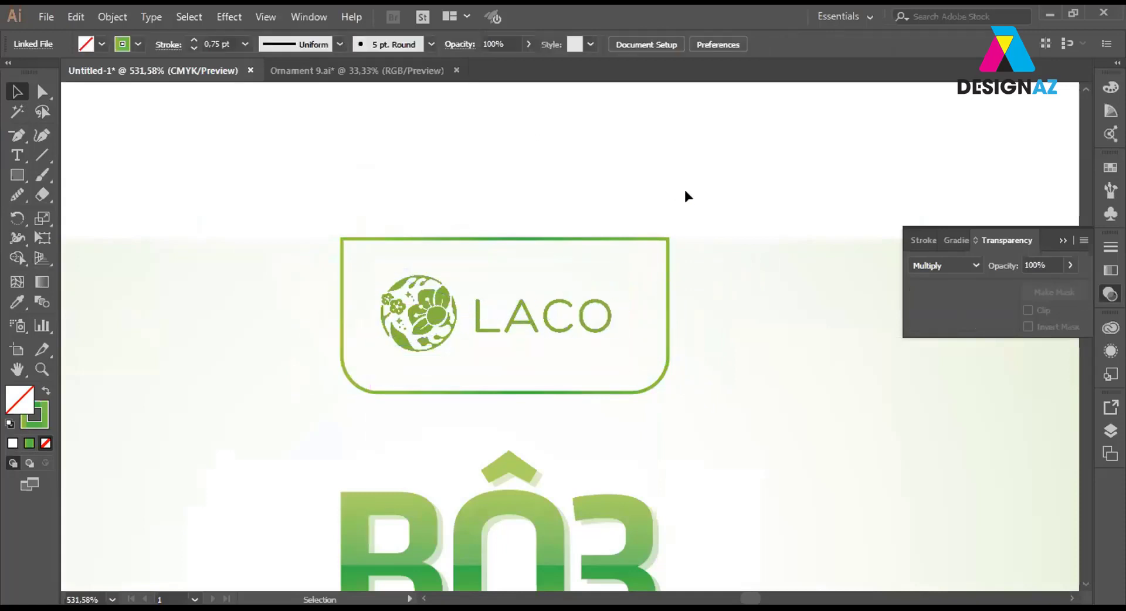
left_click(597, 300)
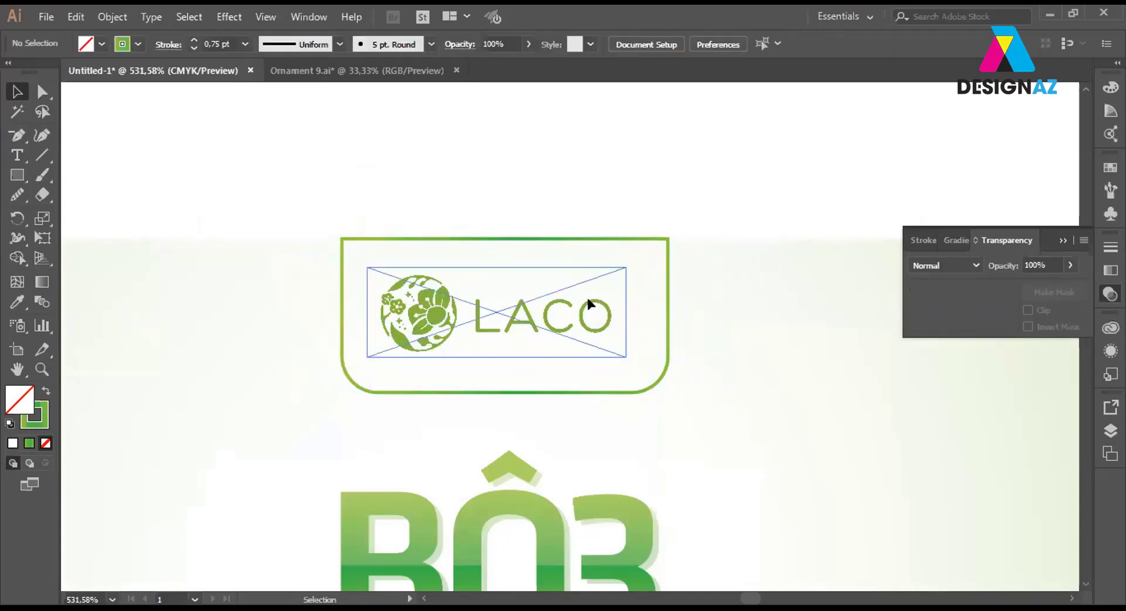
left_click(666, 311, "shift")
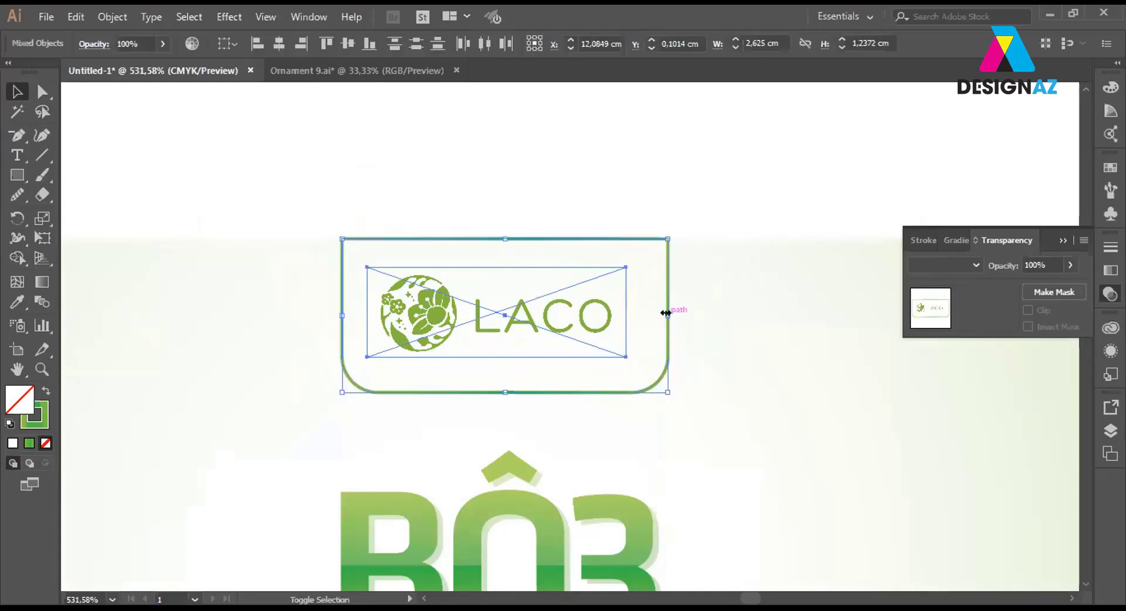
left_click(666, 261)
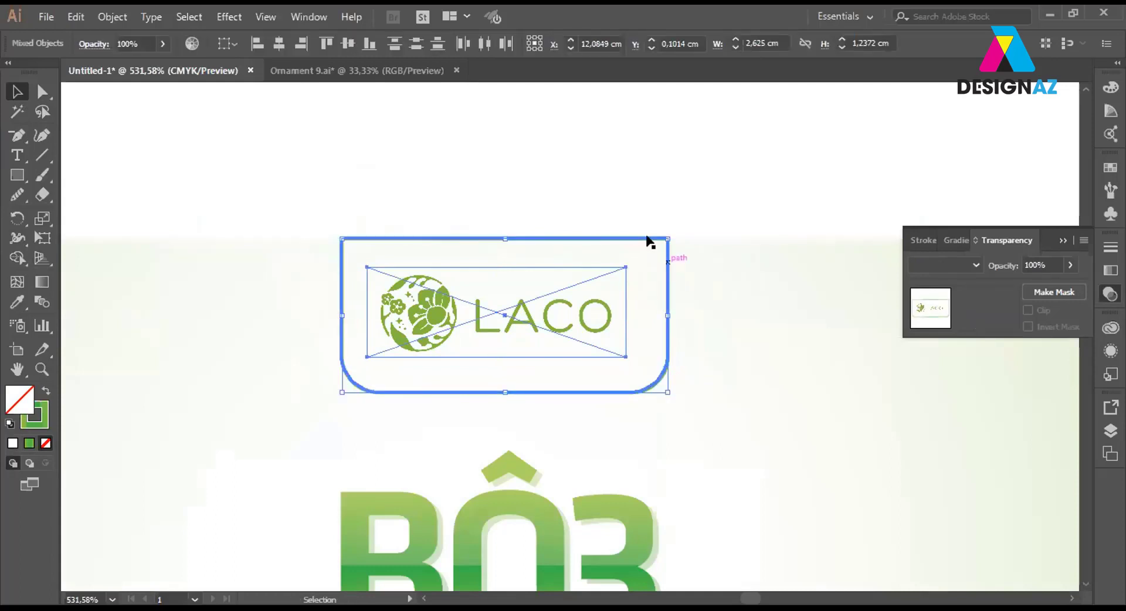
left_click(279, 43)
left_click(644, 143)
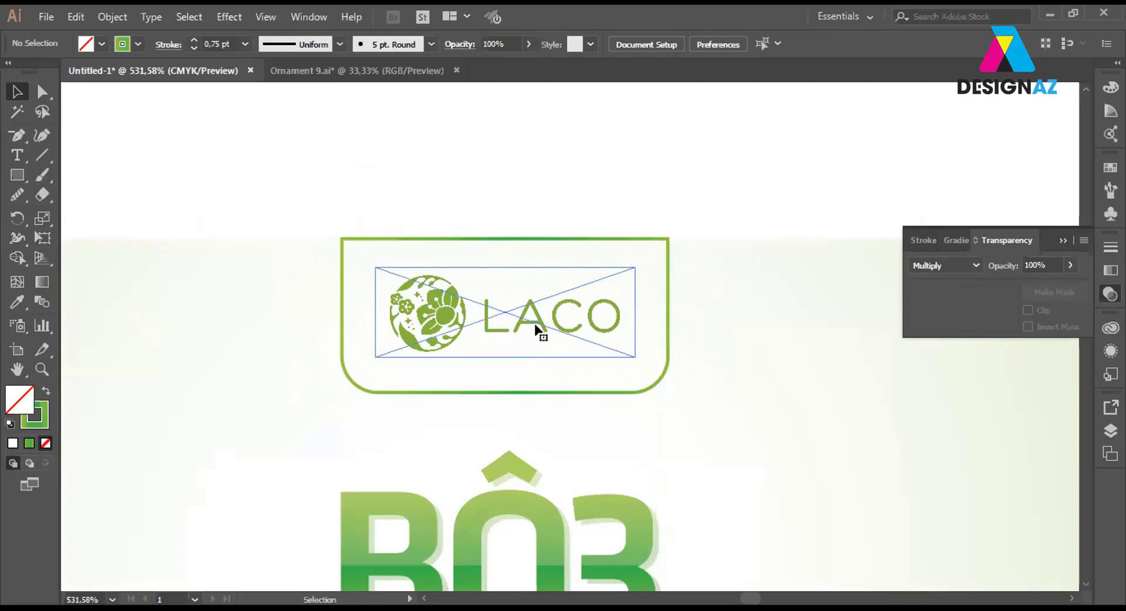
Centre the logo and frame horizontally over the BÔ3 heading.
left_click(533, 323)
left_click(667, 296, "shift")
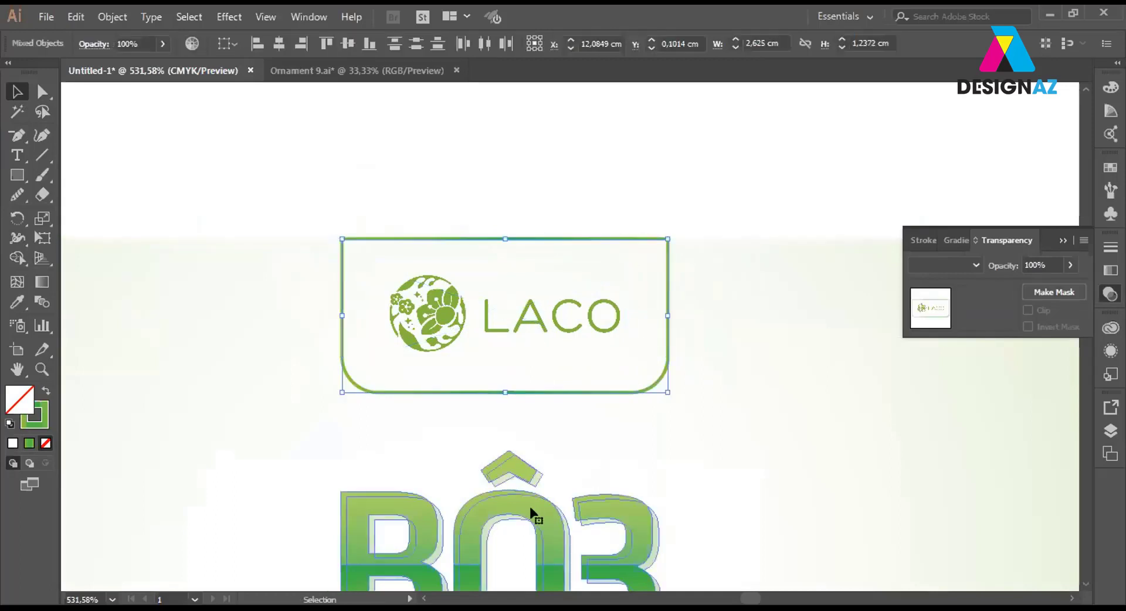
left_click(532, 513)
left_click(592, 335)
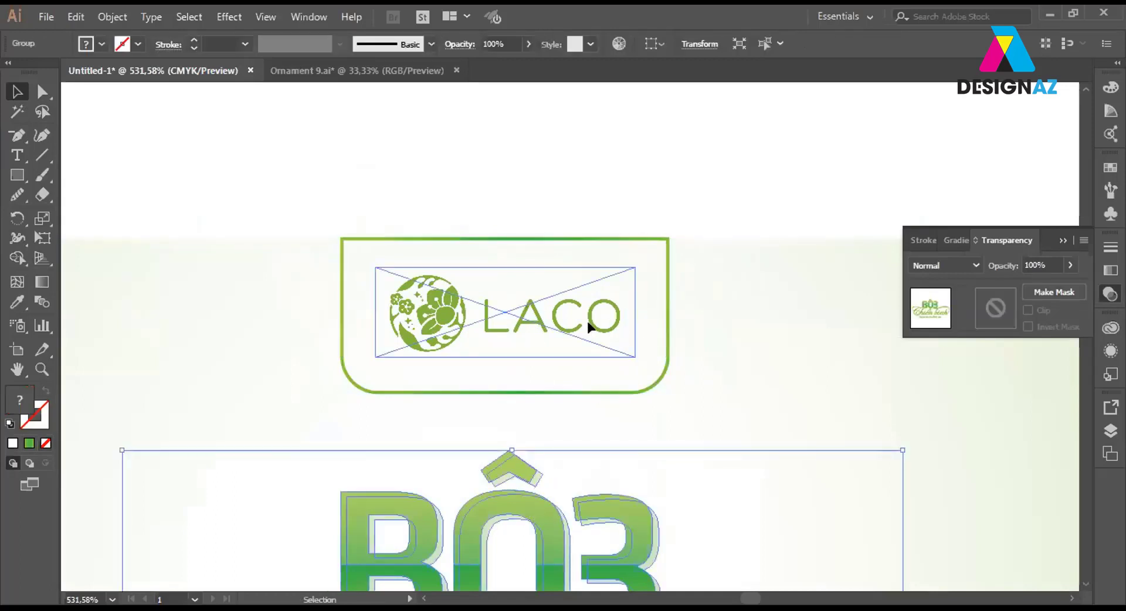
left_click(668, 307, "shift")
left_click(527, 496, "shift")
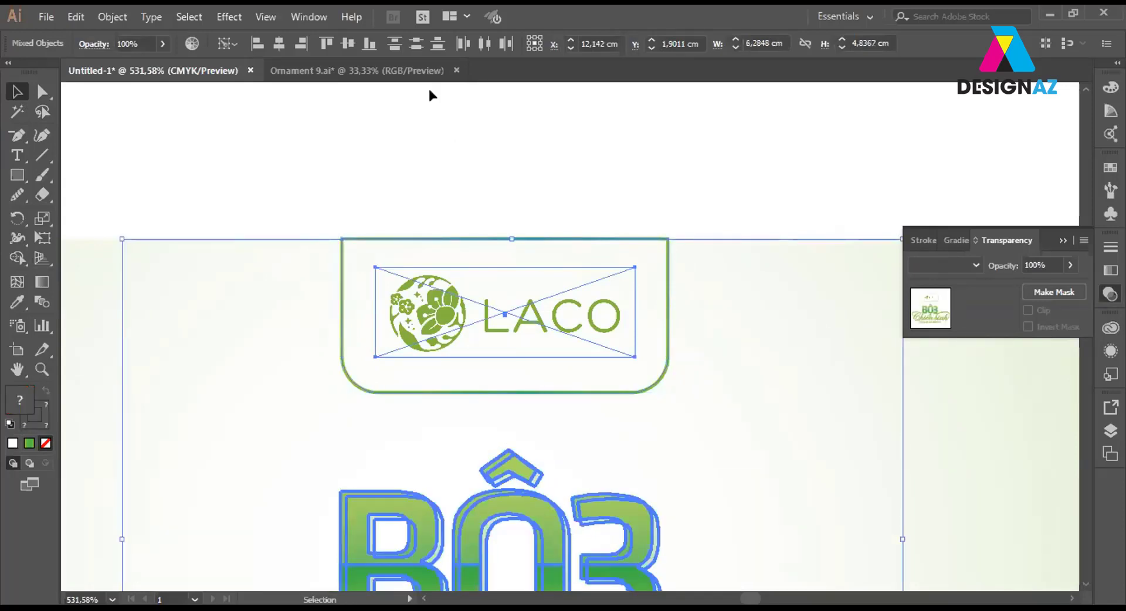
left_click(279, 43)
left_click(651, 153)
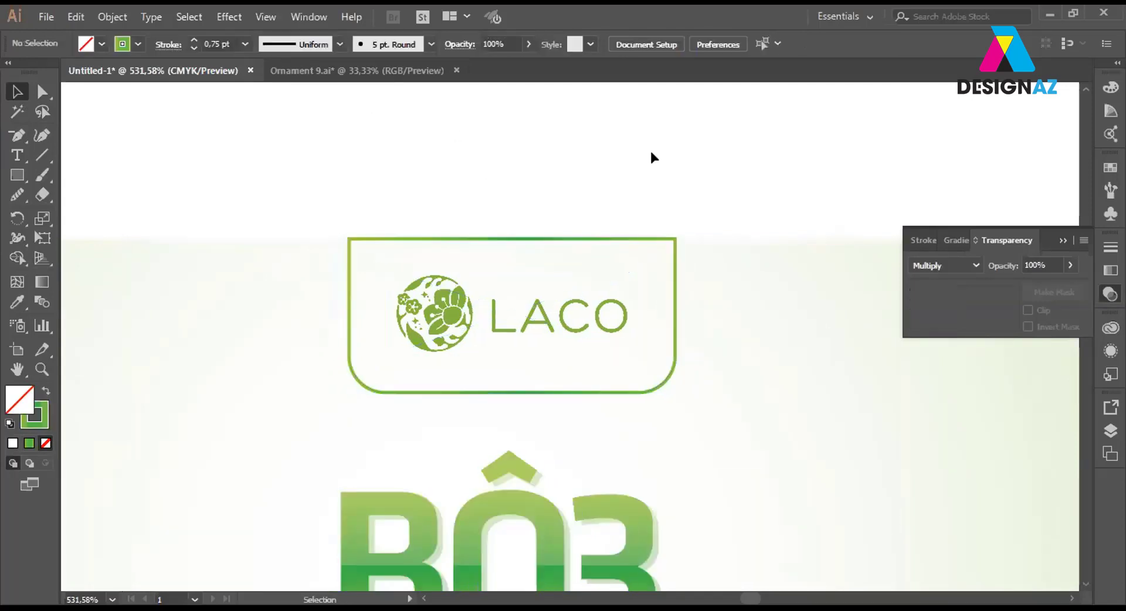
key("ctrl+minus")
key("ctrl+minus")
key("ctrl+minus")
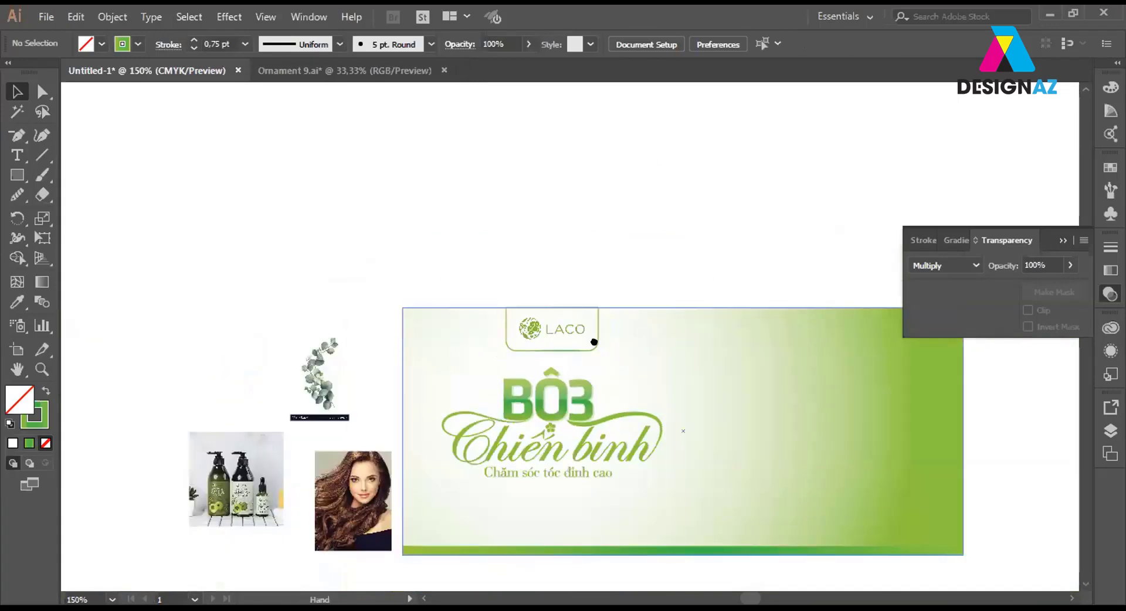
Draw a horizontal line along the banner's top and give it the frame's green stroke.
left_click_drag(638, 318, 533, 304)
left_click(36, 155)
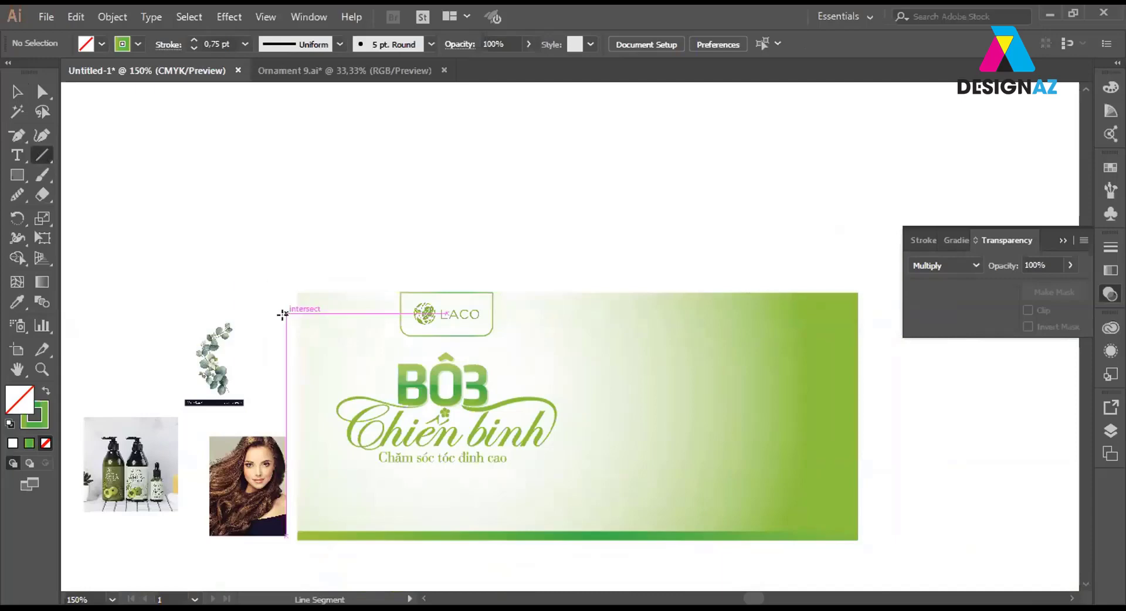
left_click_drag(298, 292, 858, 292)
key("z")
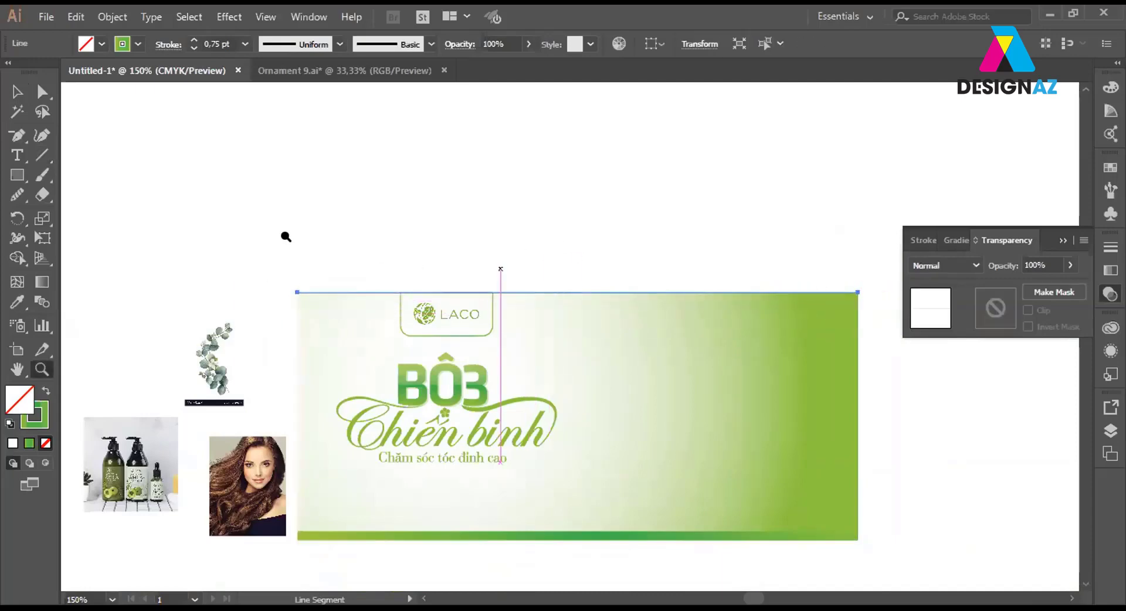
left_click_drag(291, 239, 594, 370)
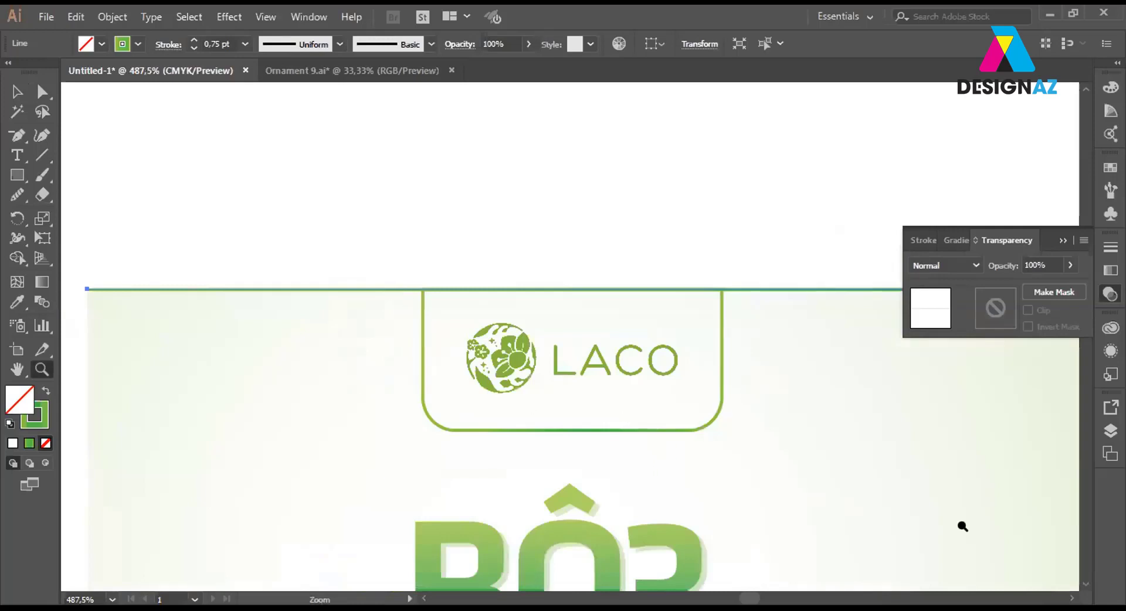
key("i")
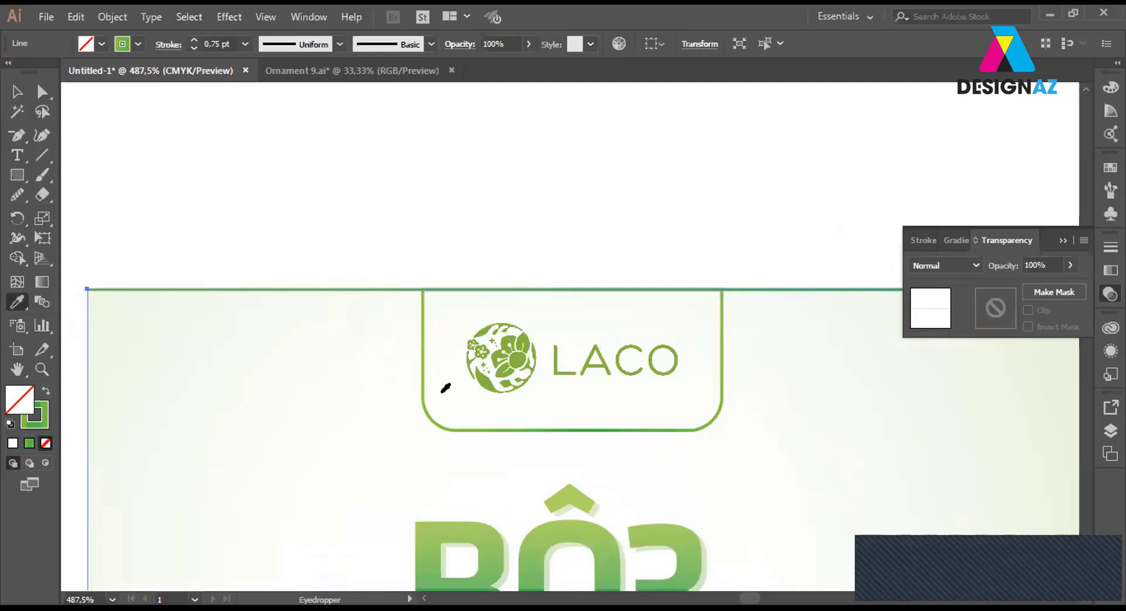
left_click(17, 93)
left_click(411, 234)
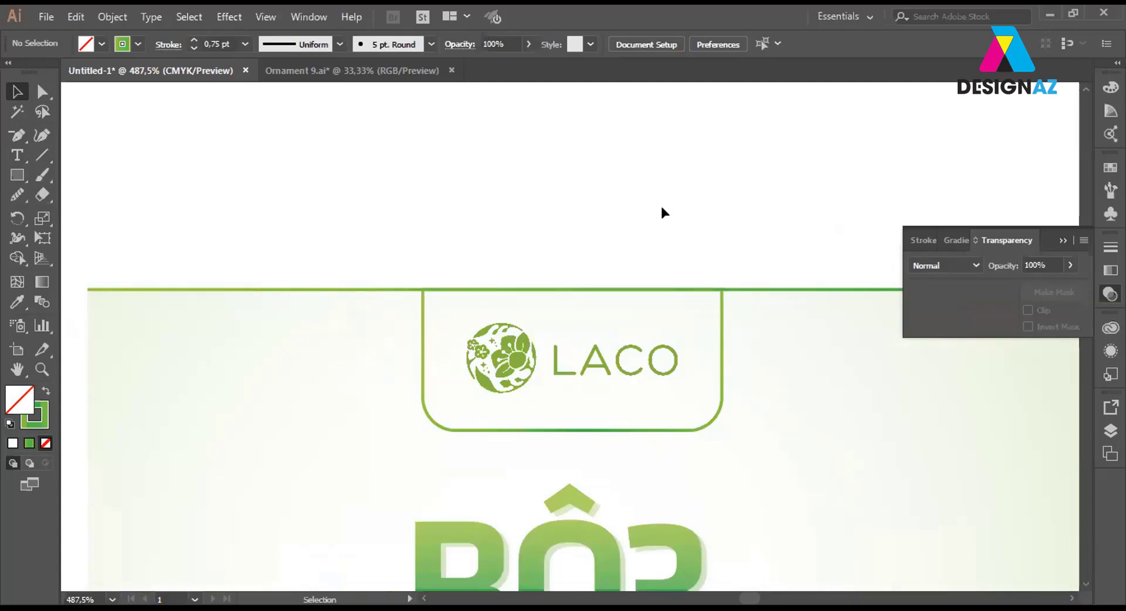
key("ctrl+minus")
key("ctrl+minus")
key("ctrl+minus")
key("ctrl+minus")
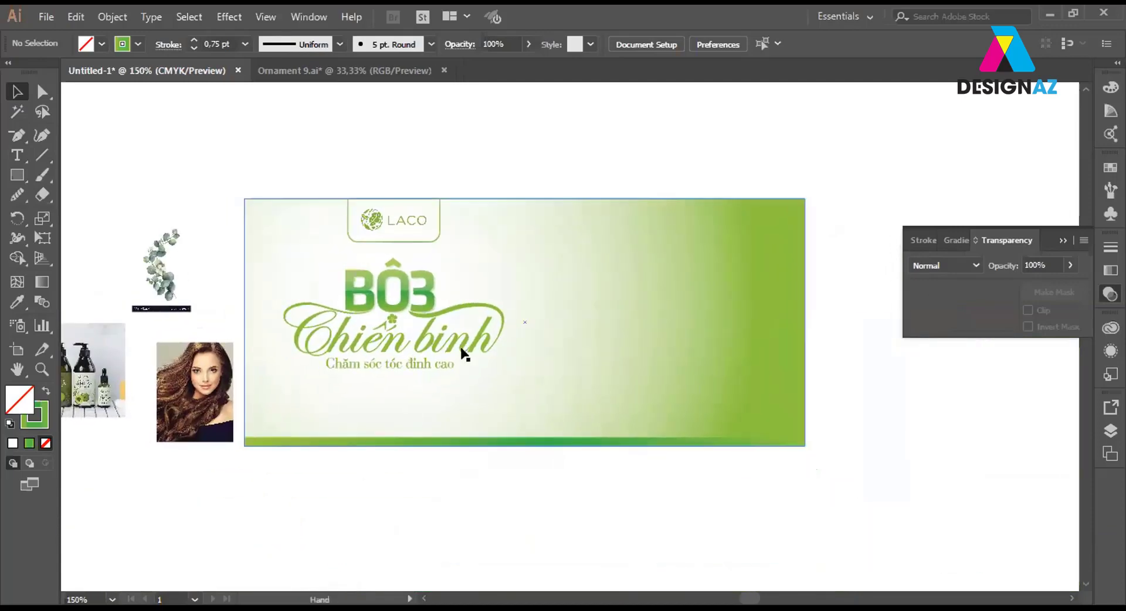
Enlarge the eucalyptus image and try it on the banner.
left_click(245, 298)
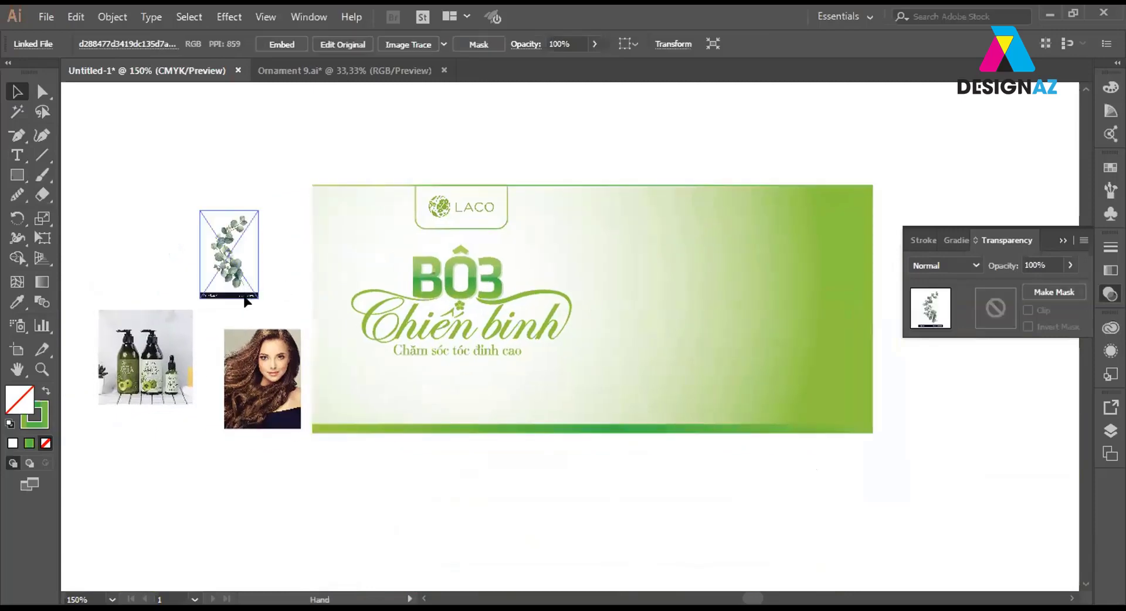
left_click_drag(258, 298, 279, 329)
left_click_drag(239, 269, 278, 290)
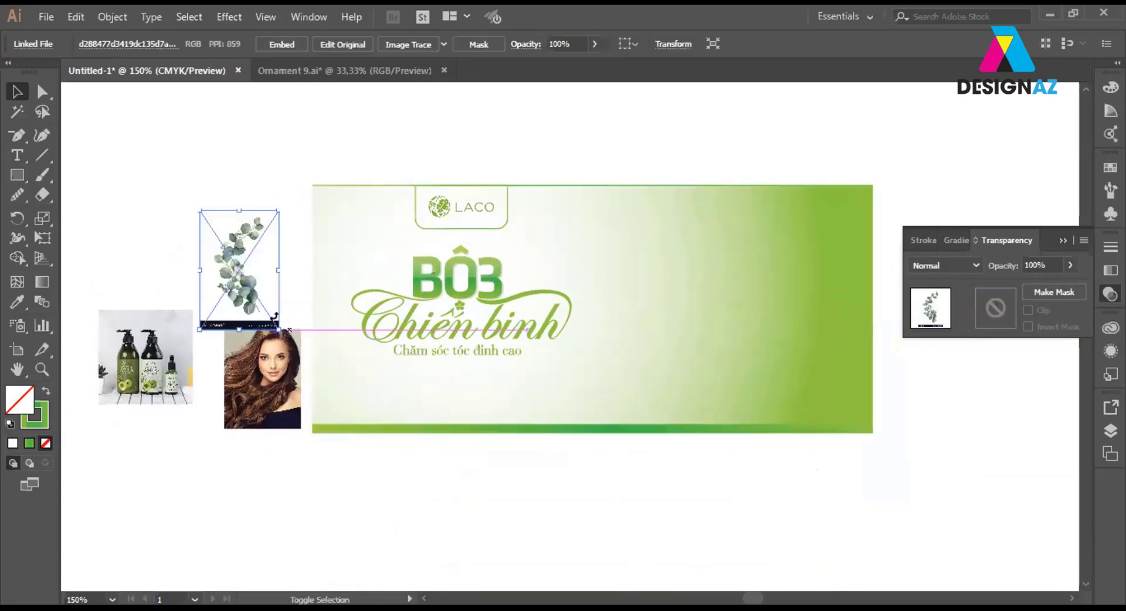
left_click_drag(541, 380, 641, 372)
key("z")
left_click_drag(578, 287, 670, 413)
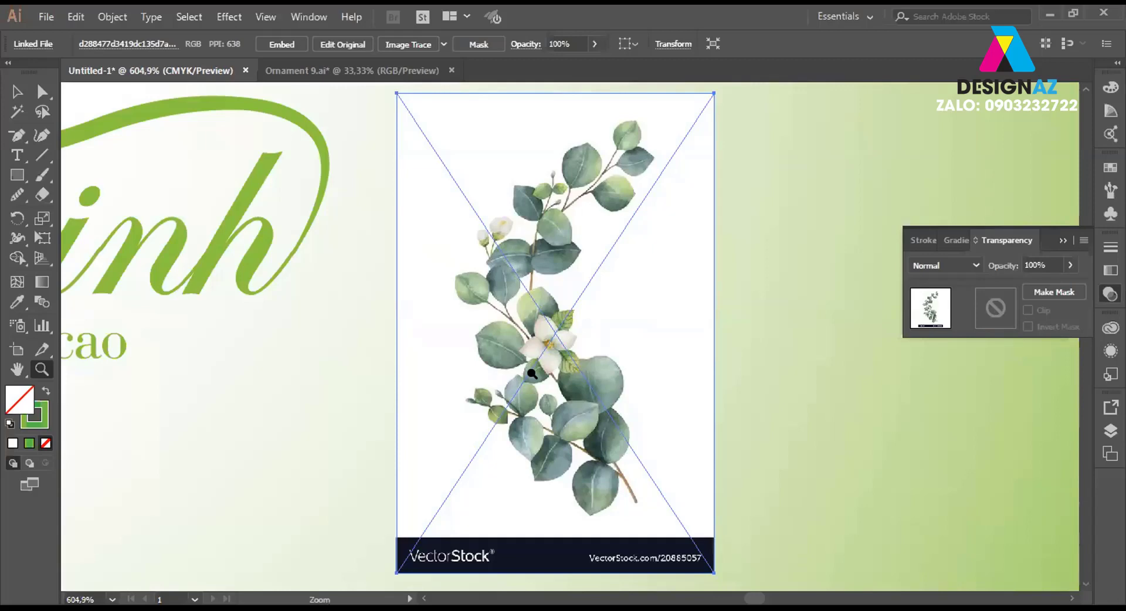
left_click(531, 381, "alt")
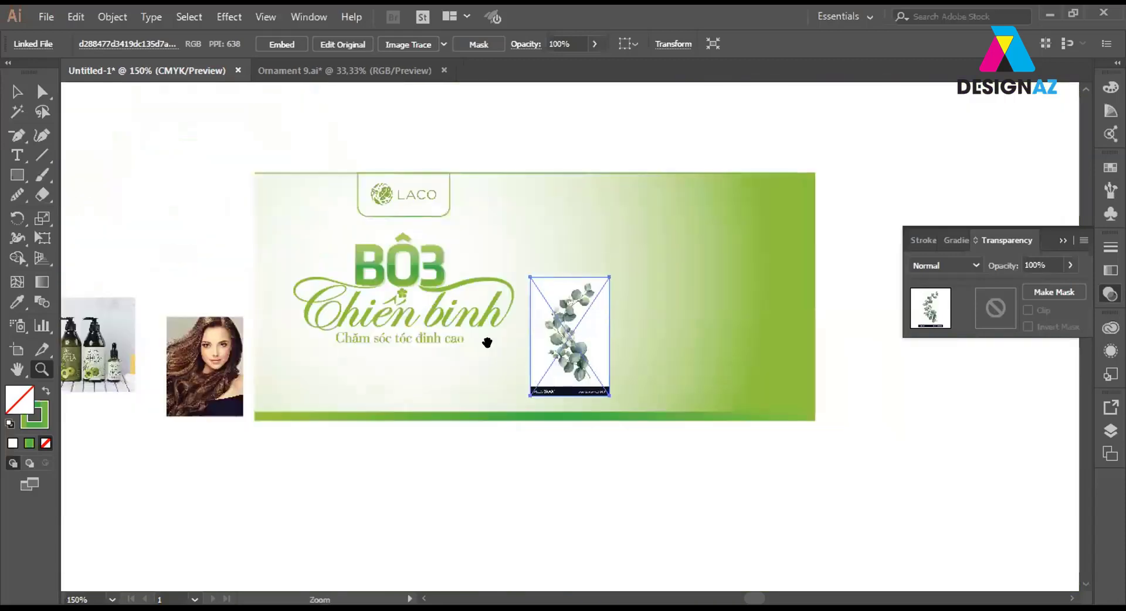
left_click_drag(488, 342, 588, 332)
Move the eucalyptus image off the banner and zoom in on it.
left_click(16, 91)
left_click_drag(677, 356, 274, 252)
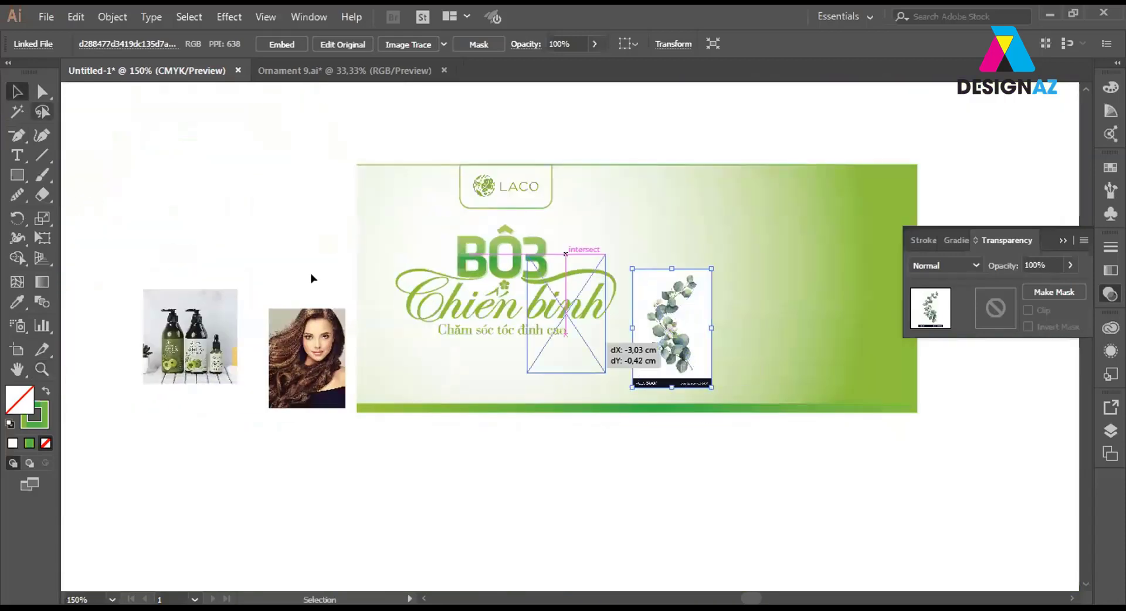
left_click(320, 252)
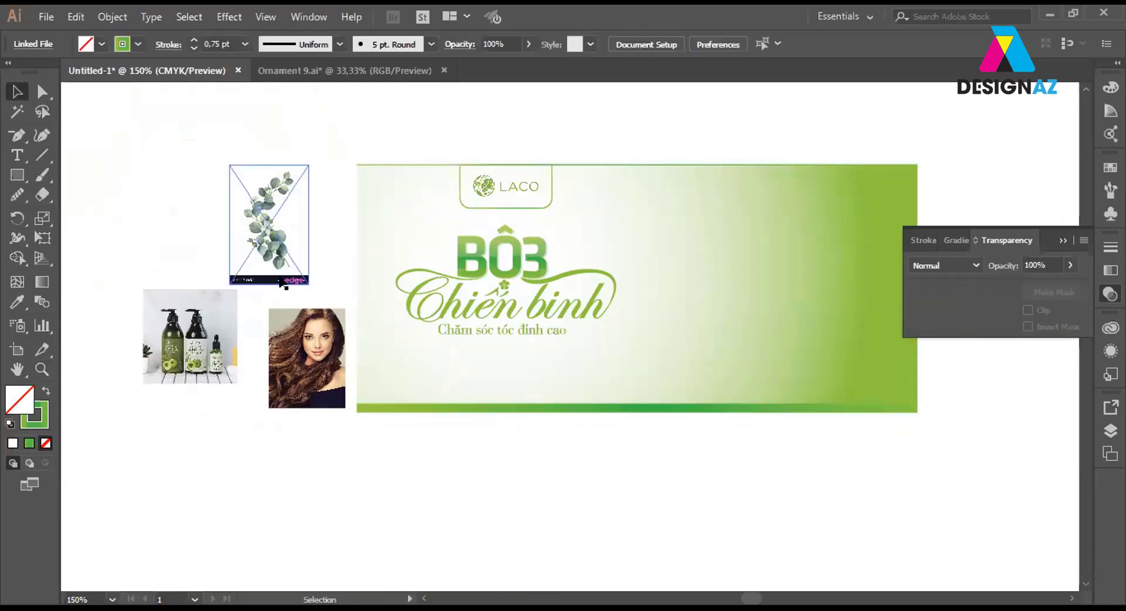
key("z")
left_click_drag(208, 155, 352, 291)
left_click_drag(532, 288, 512, 264)
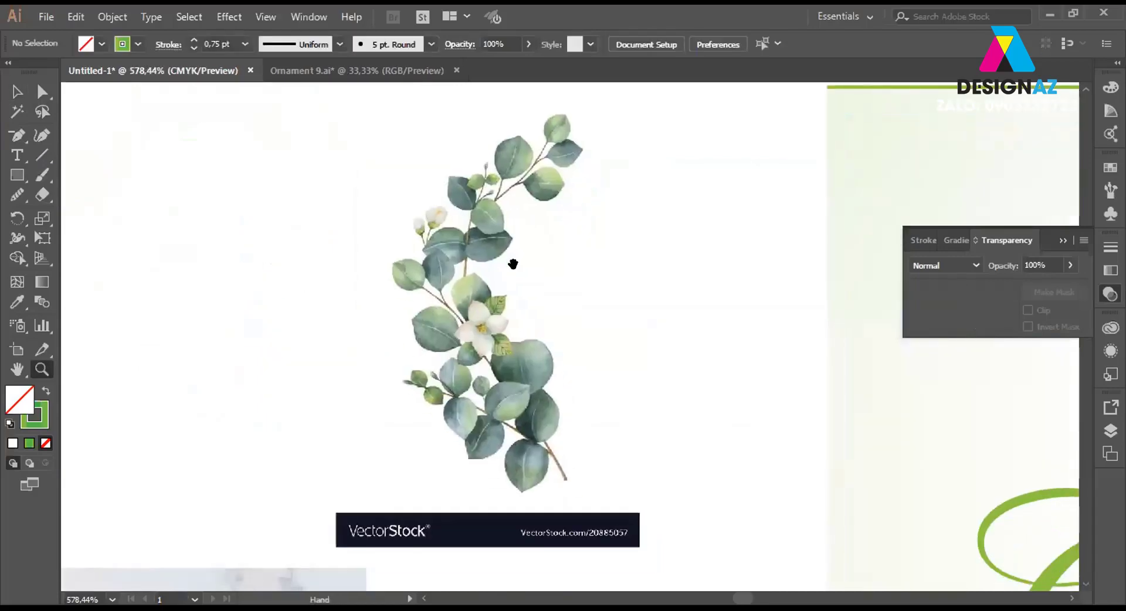
Draw a rectangle over the eucalyptus above the watermark; try a clipping mask, then undo.
left_click(17, 175)
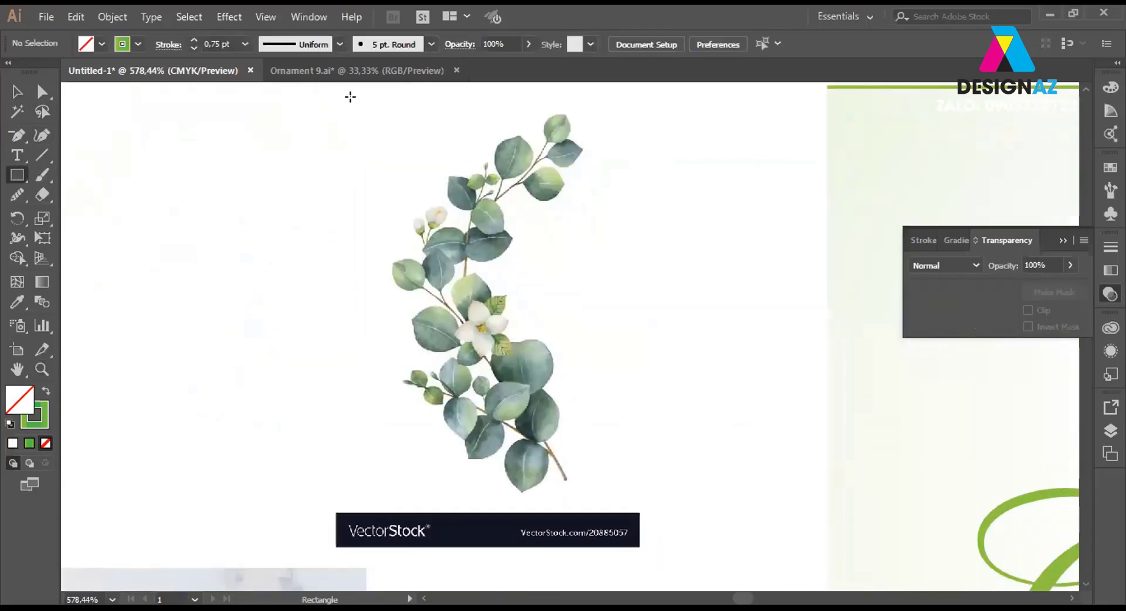
mouse_move(353, 104)
left_mouse_down()
mouse_move(639, 439)
mouse_move(629, 503)
left_mouse_up()
left_click(17, 92)
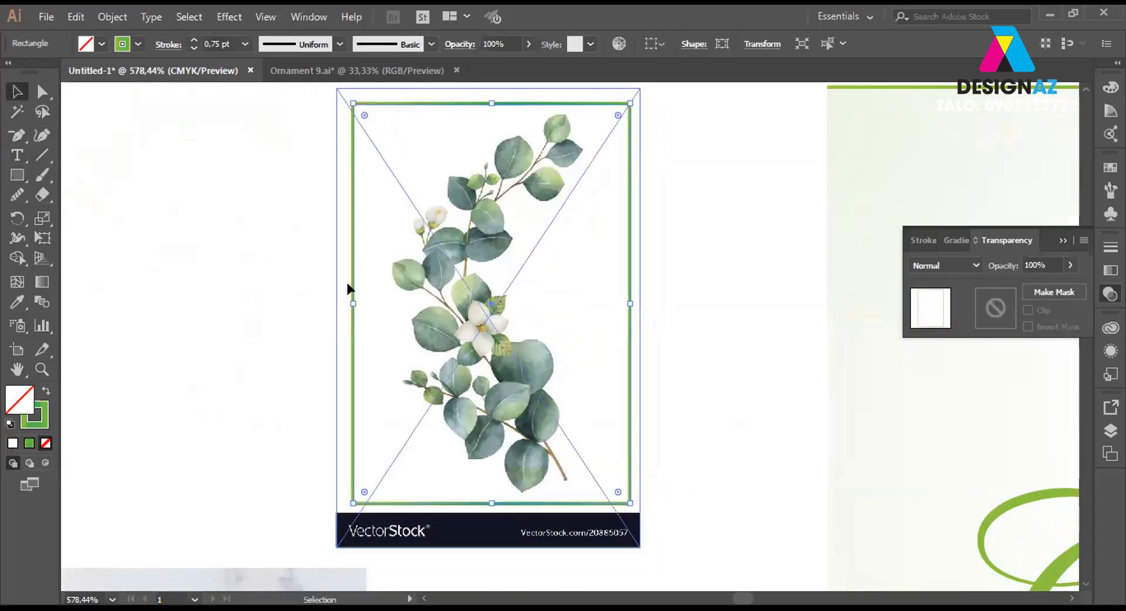
left_click(529, 319, "shift")
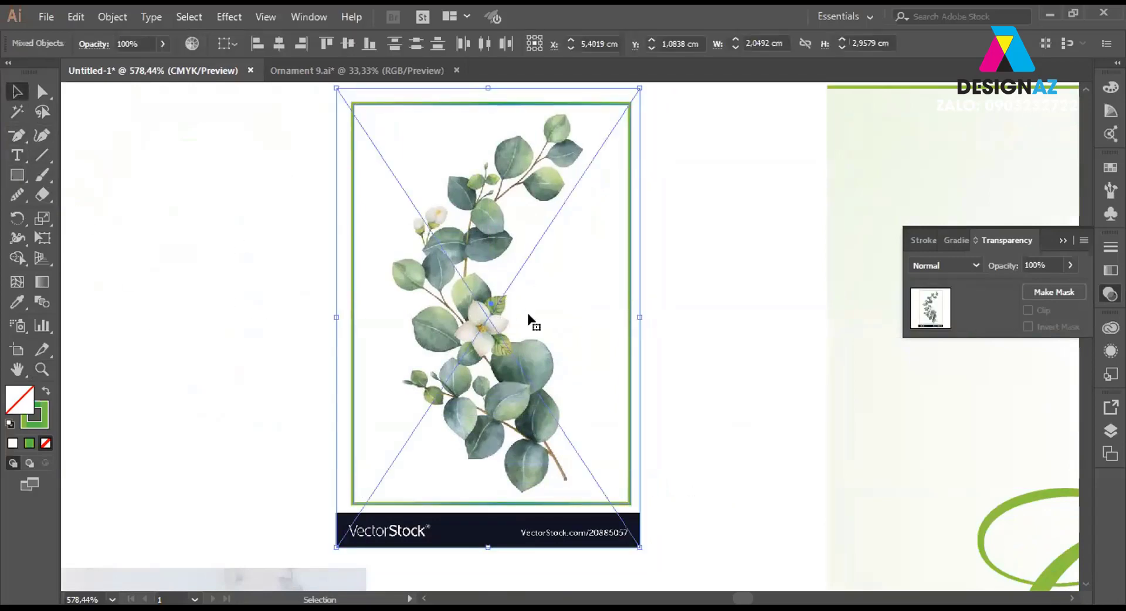
key("ctrl+7")
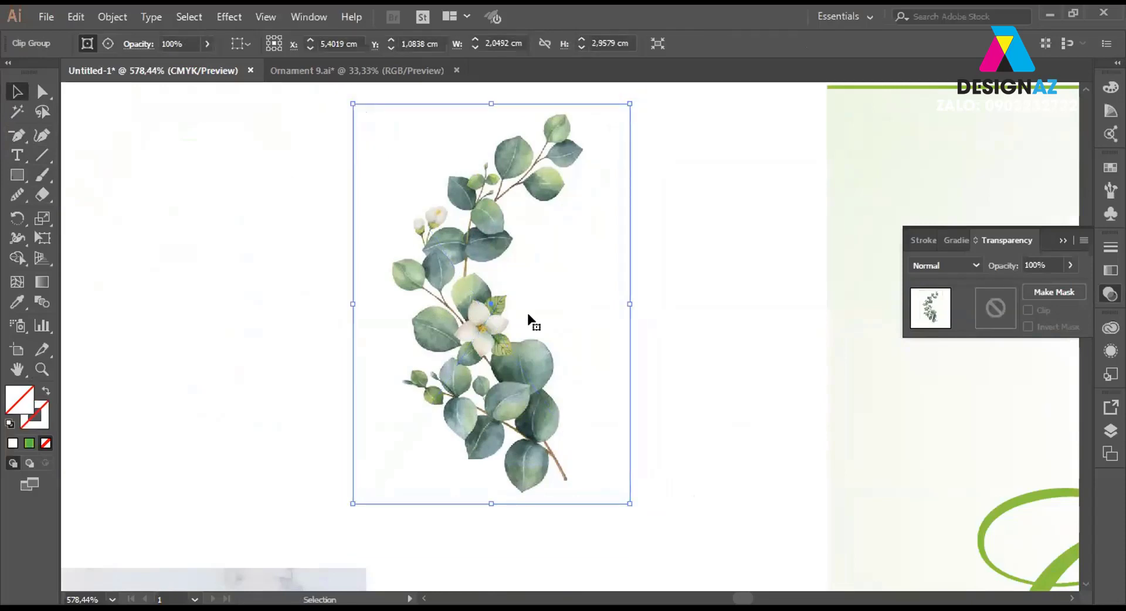
key("ctrl+z")
Swap the rectangle's fill and stroke, then clip the eucalyptus image with Ctrl+7.
left_click(212, 244)
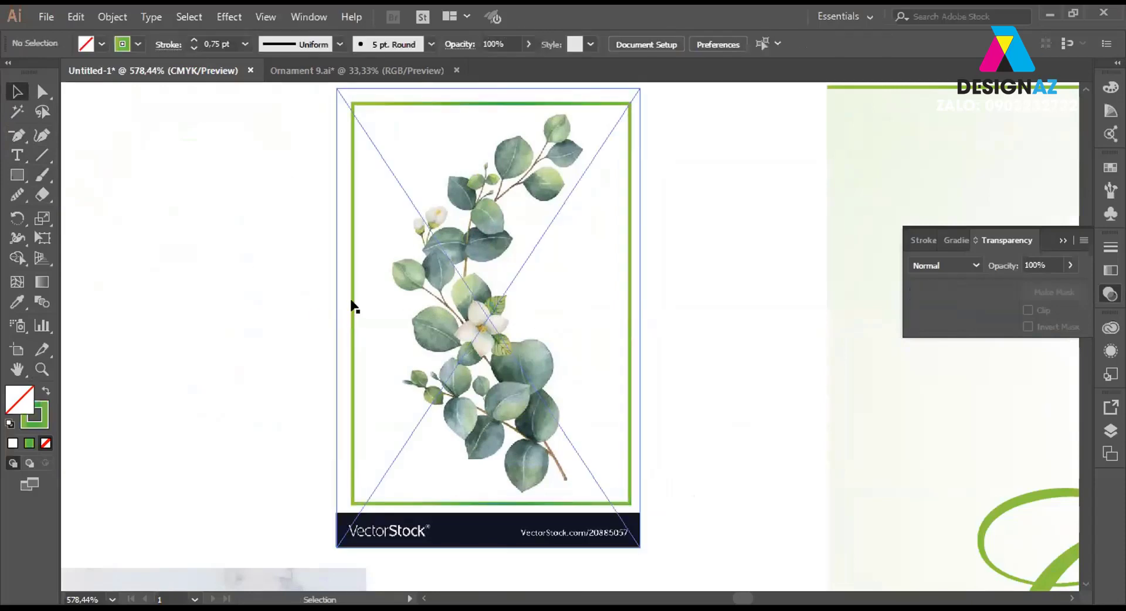
left_click(352, 303)
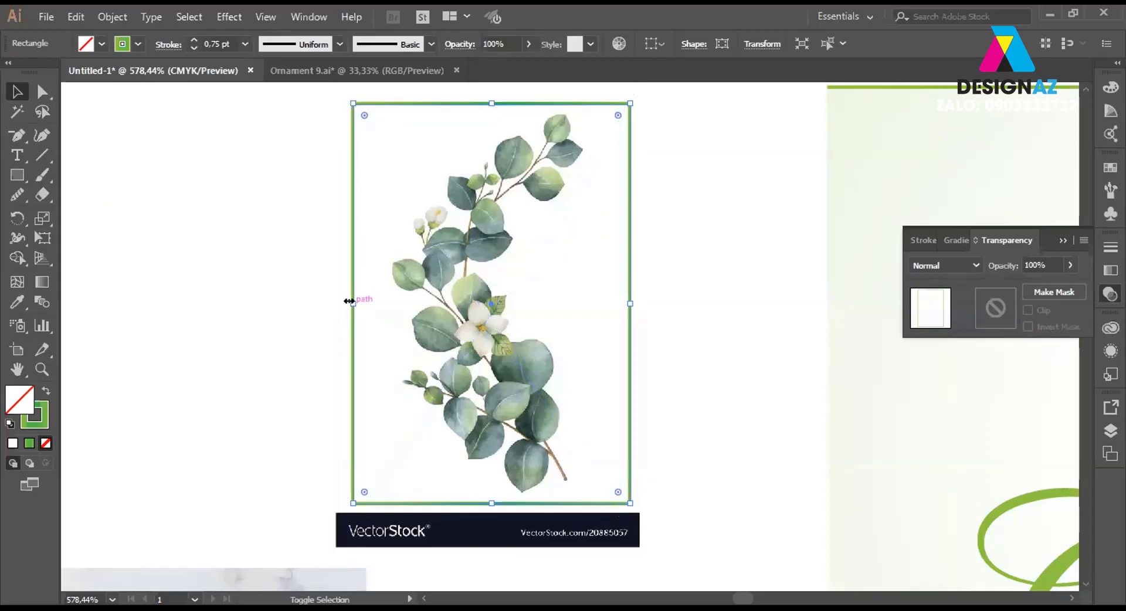
key("shift+x")
left_click(199, 309)
left_click(450, 304)
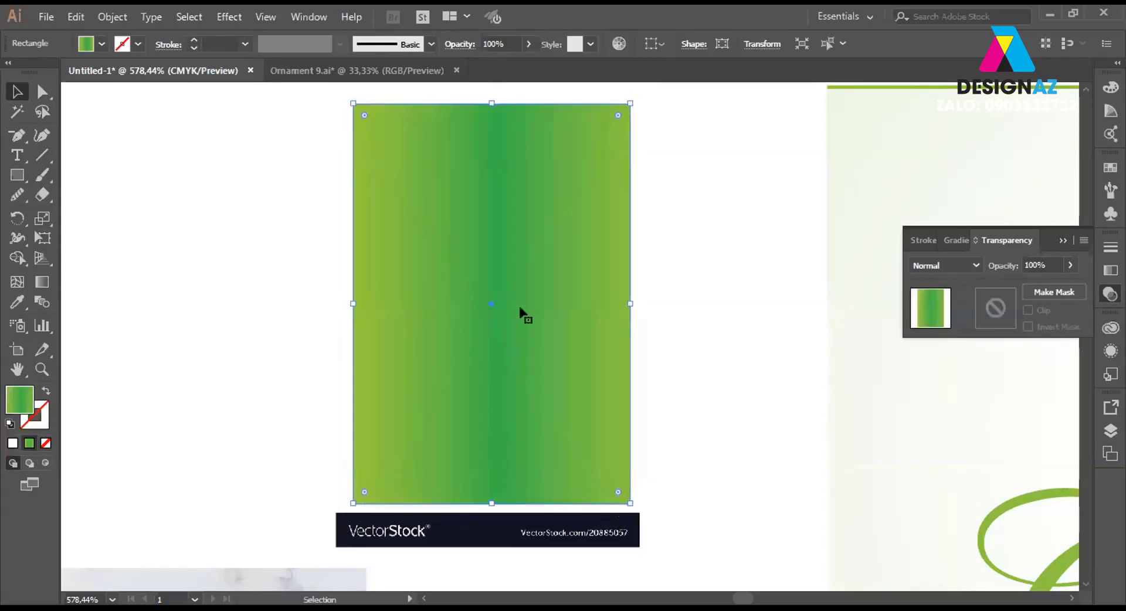
left_click(477, 500)
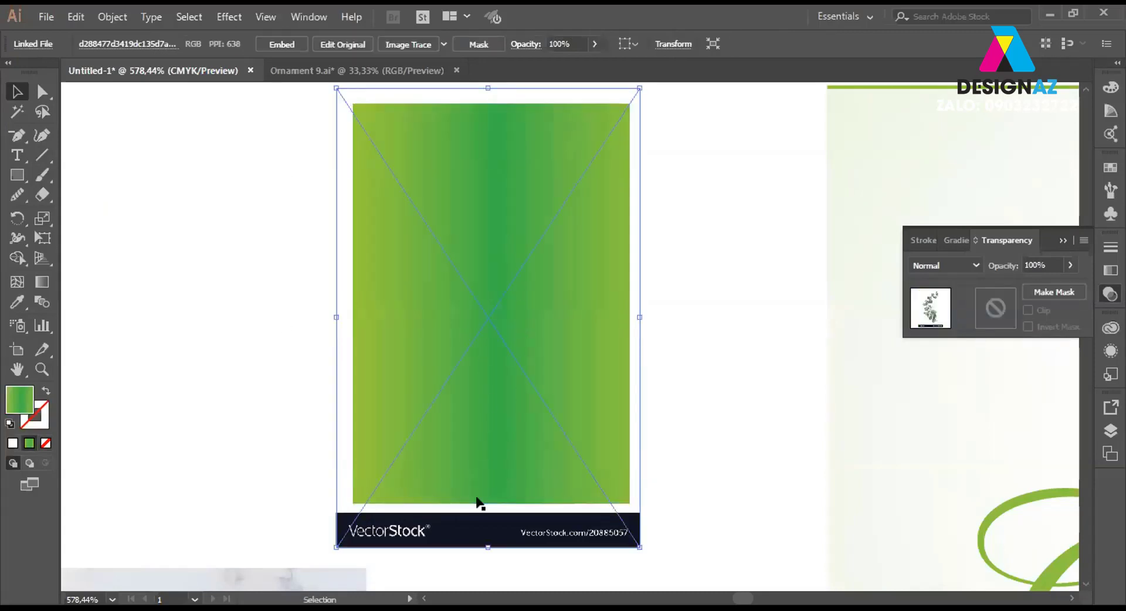
left_click(401, 365, "shift")
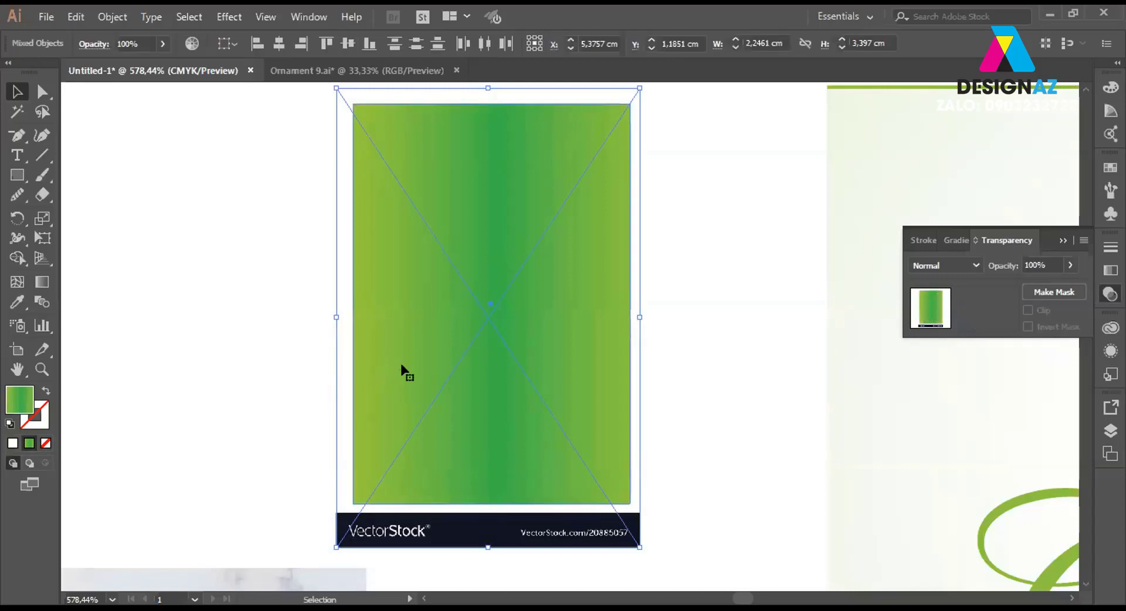
key("ctrl+7")
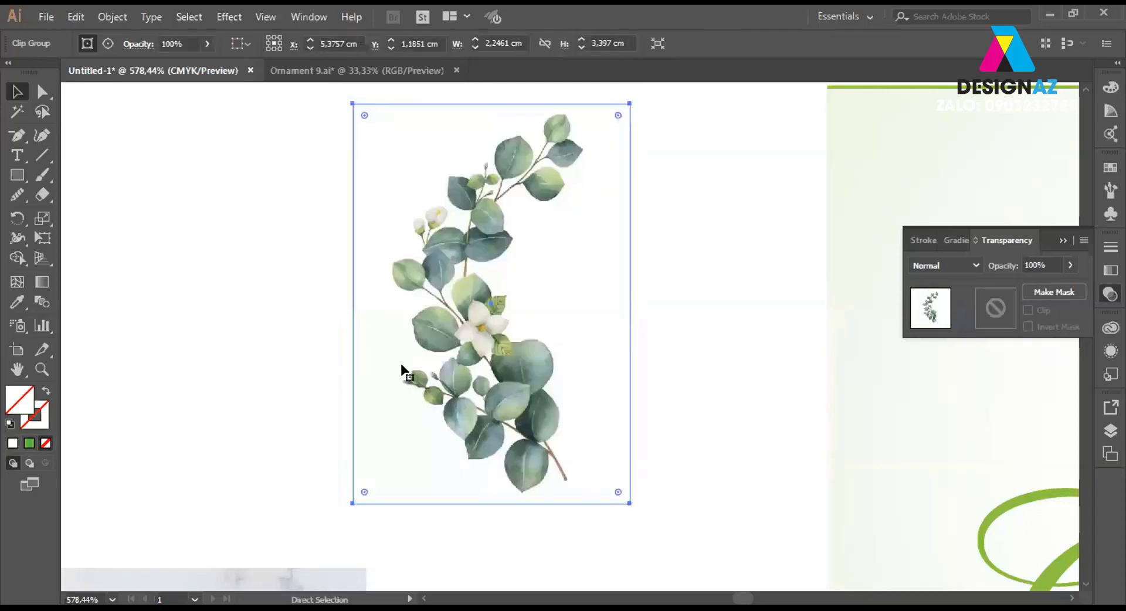
key("ctrl+minus")
key("ctrl+minus")
key("ctrl+minus")
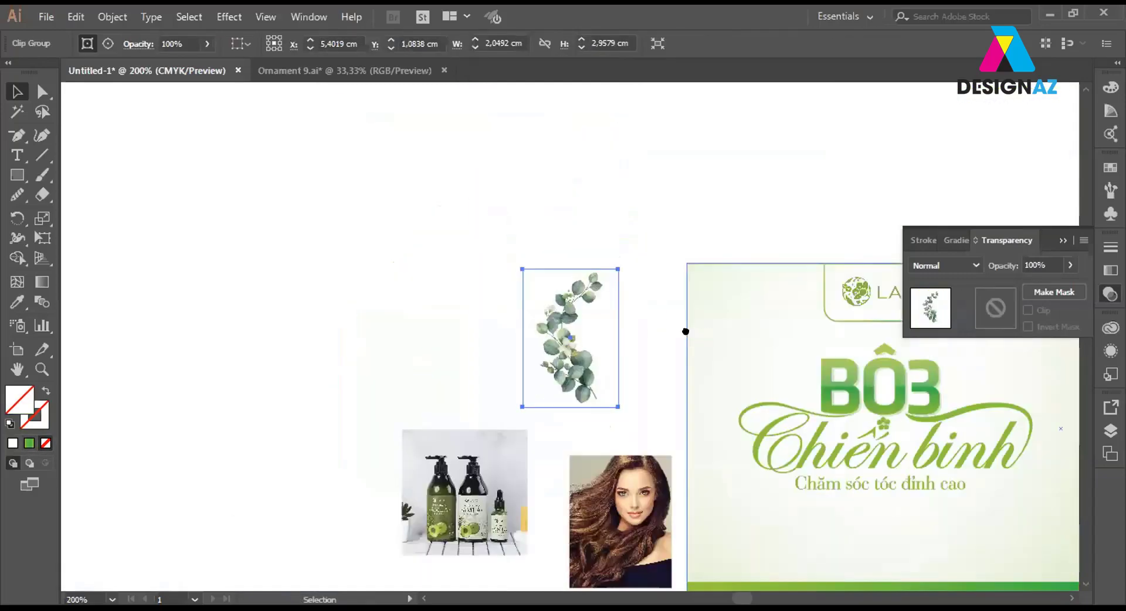
Move the model photo onto the banner's right side and enlarge it.
mouse_move(558, 363)
left_mouse_down()
mouse_move(222, 258)
mouse_move(790, 431)
mouse_move(255, 236)
left_mouse_up()
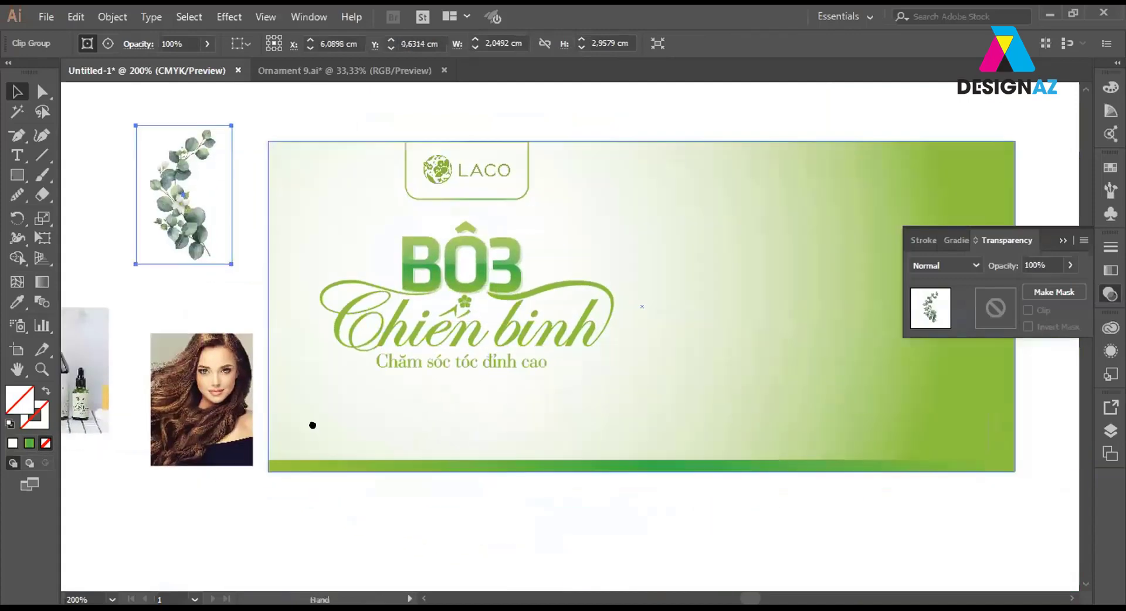
left_click_drag(454, 451, 321, 429)
left_click_drag(151, 417, 747, 289)
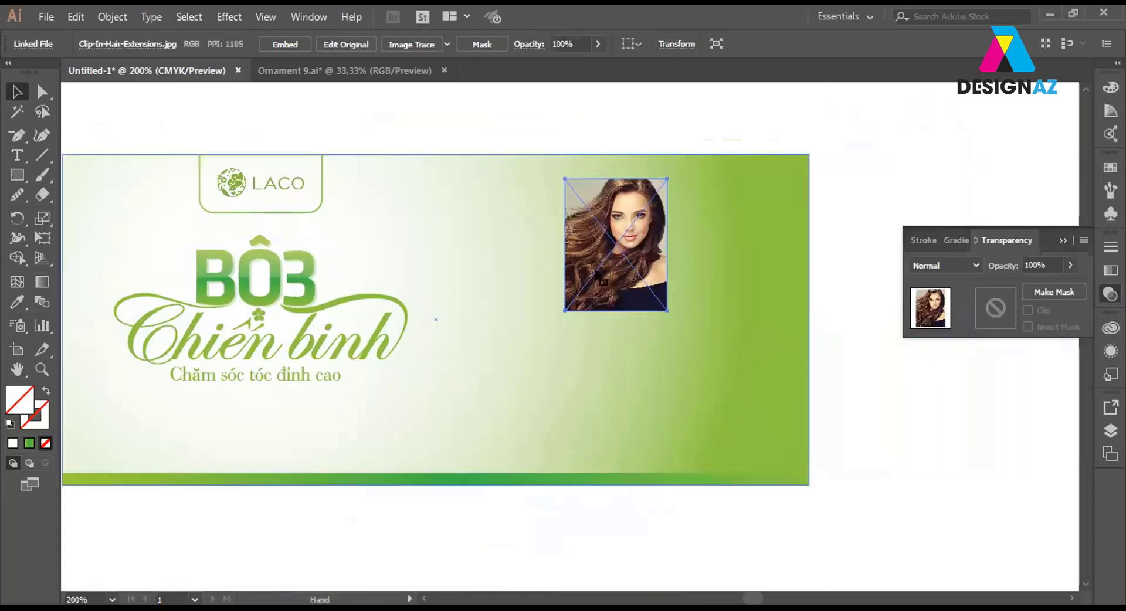
left_click_drag(599, 257, 740, 235)
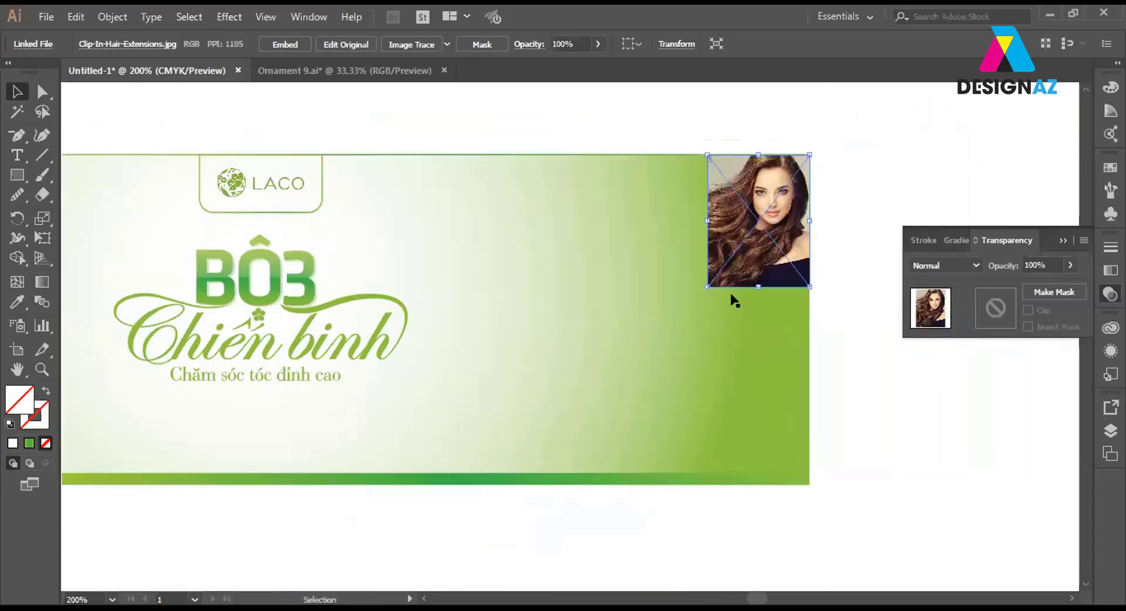
mouse_move(707, 287)
left_mouse_down()
mouse_move(545, 472)
mouse_move(550, 485)
left_mouse_up()
Resize the model photo so it ends just above the green bottom line.
left_click(874, 477)
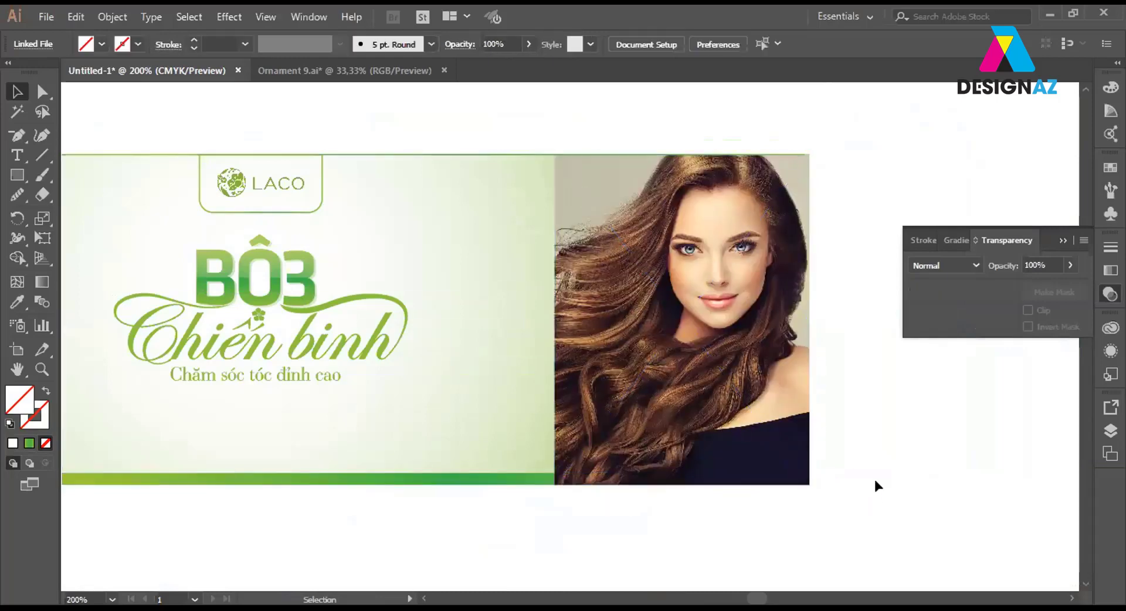
left_click(804, 433)
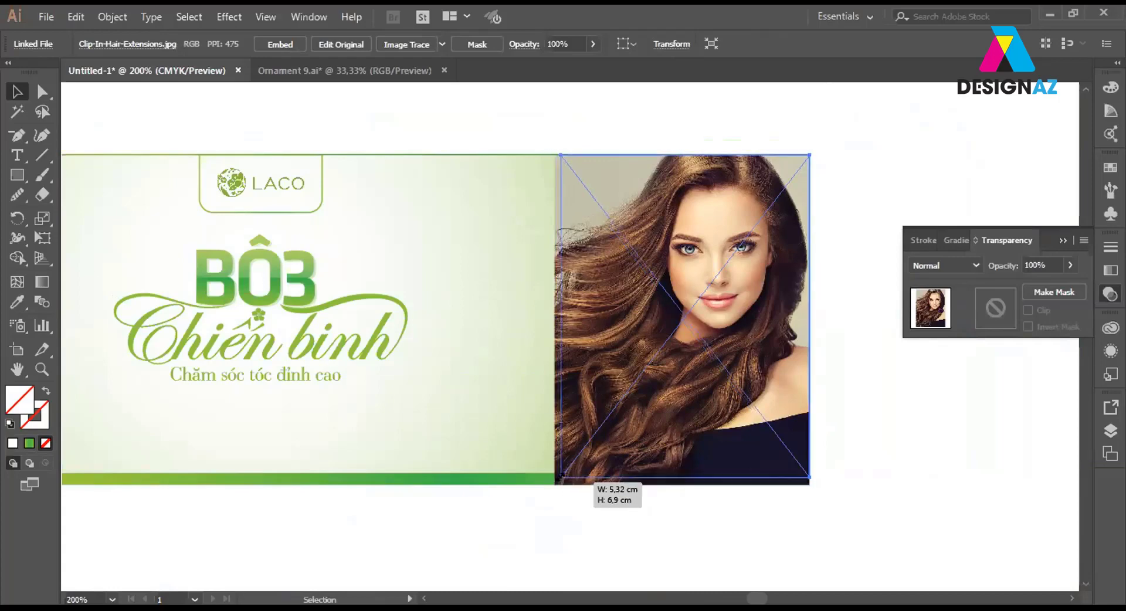
left_click_drag(553, 482, 561, 474)
left_click(922, 453)
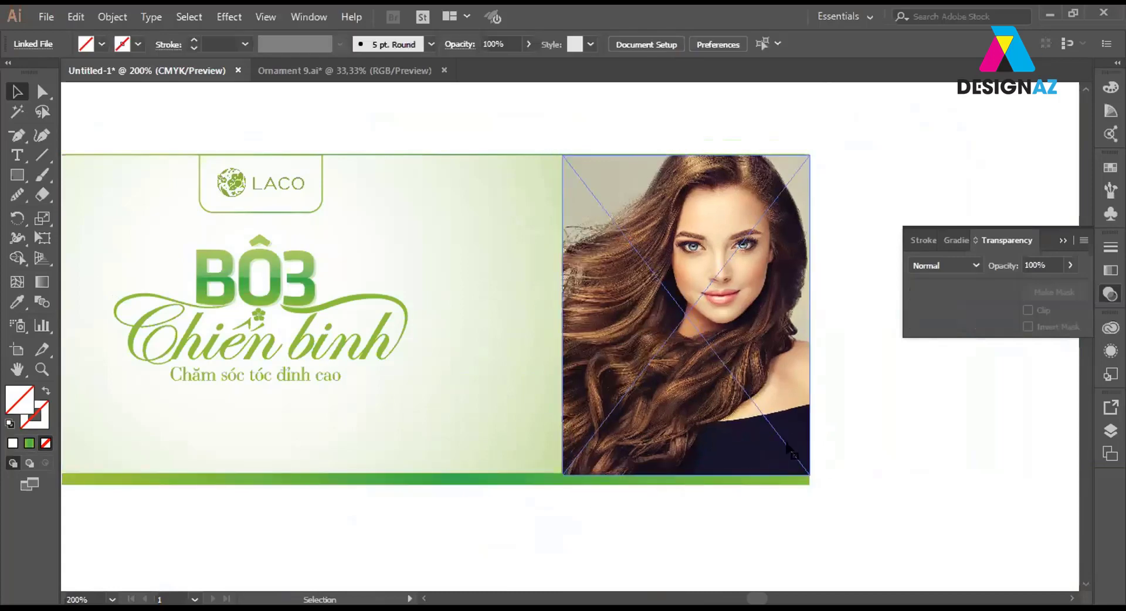
left_click(795, 448)
left_click(534, 328, "shift")
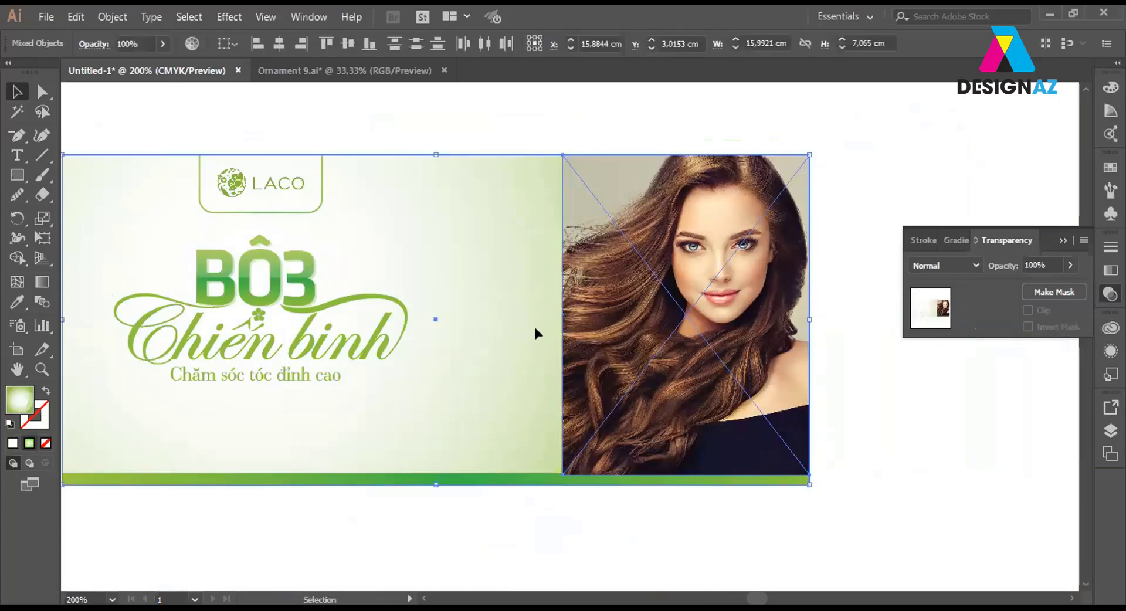
left_click(851, 403)
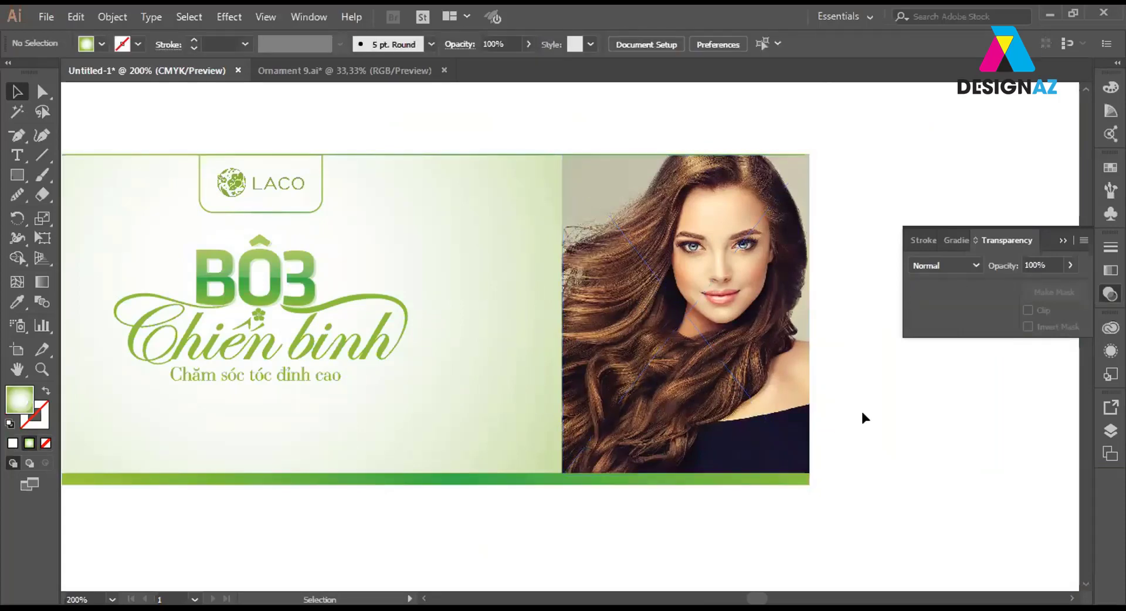
left_click(705, 353)
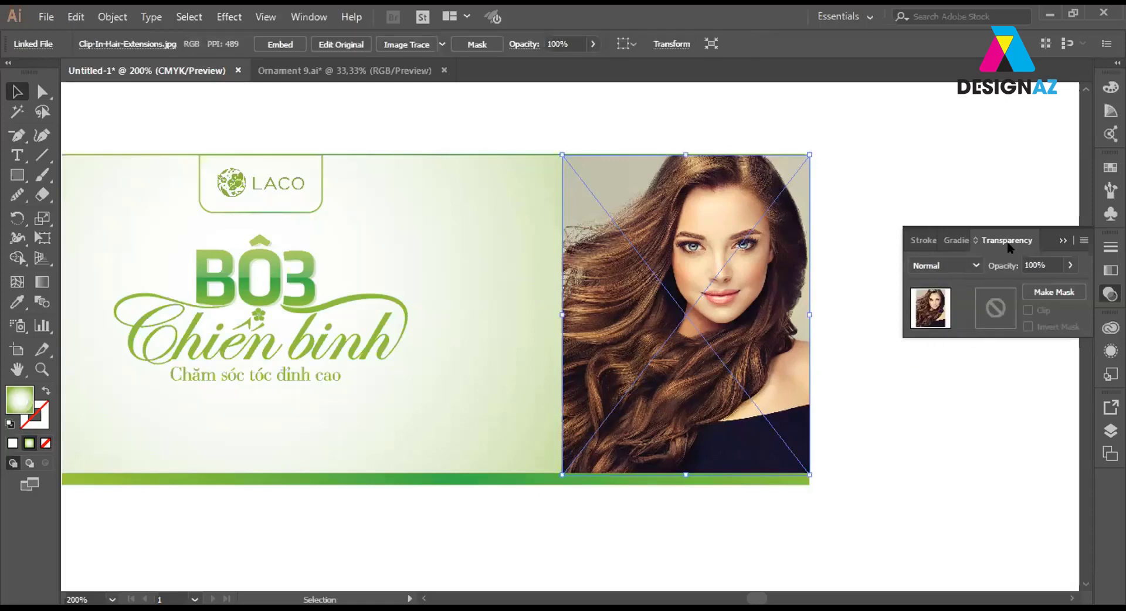
Give the model photo an unclipped opacity mask whose covering rectangle uses the White, Black gradient swatch.
double_click(986, 313)
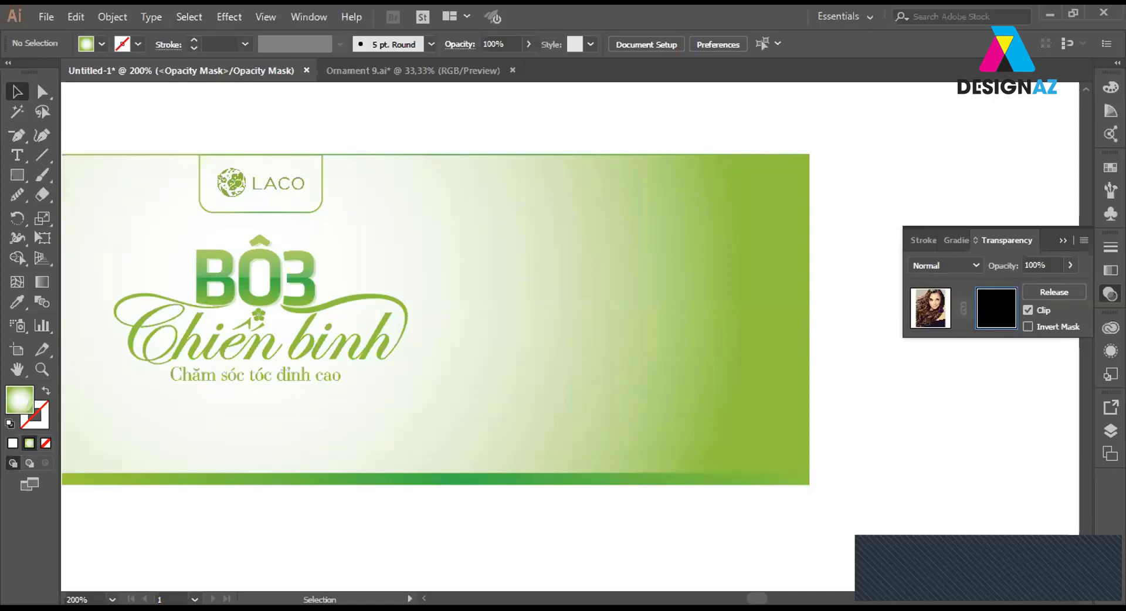
left_click(1027, 310)
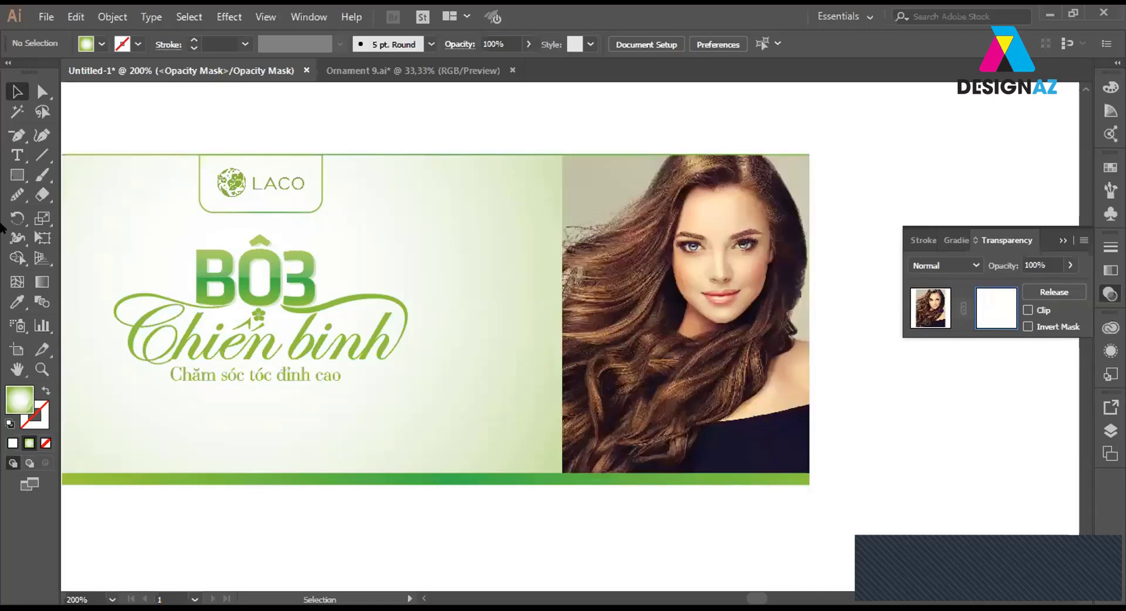
left_click(17, 176)
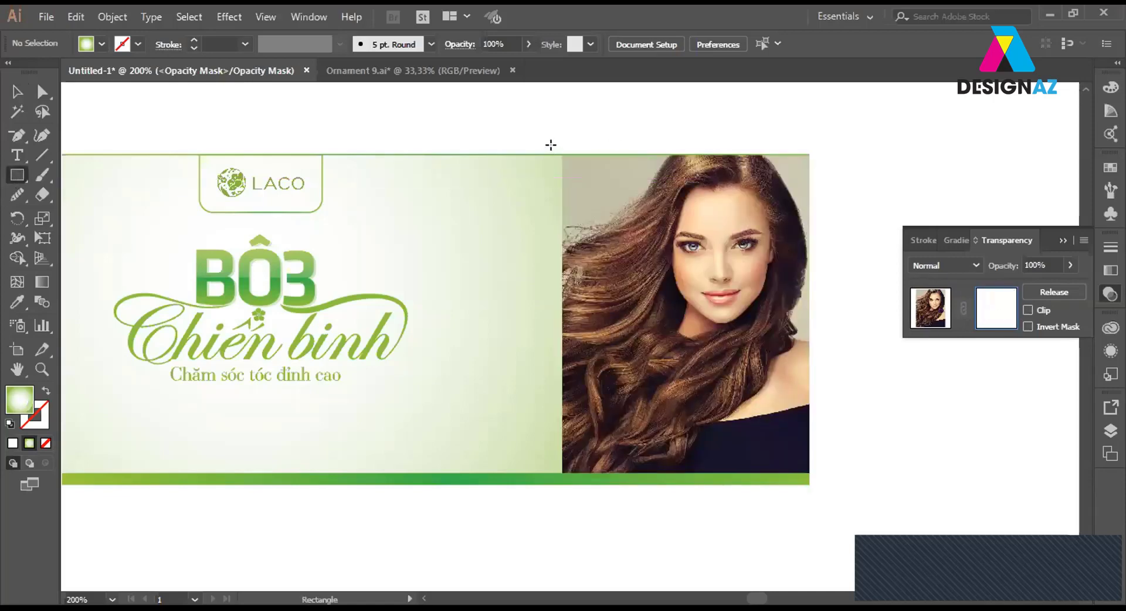
mouse_move(557, 150)
left_mouse_down()
mouse_move(656, 390)
mouse_move(810, 488)
left_mouse_up()
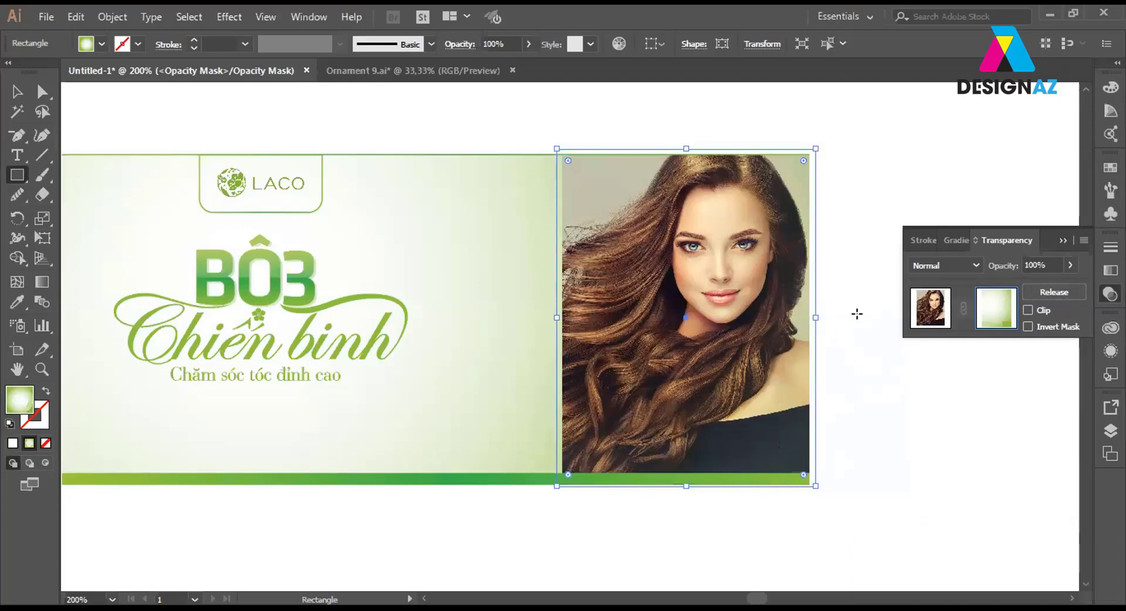
left_click(1110, 168)
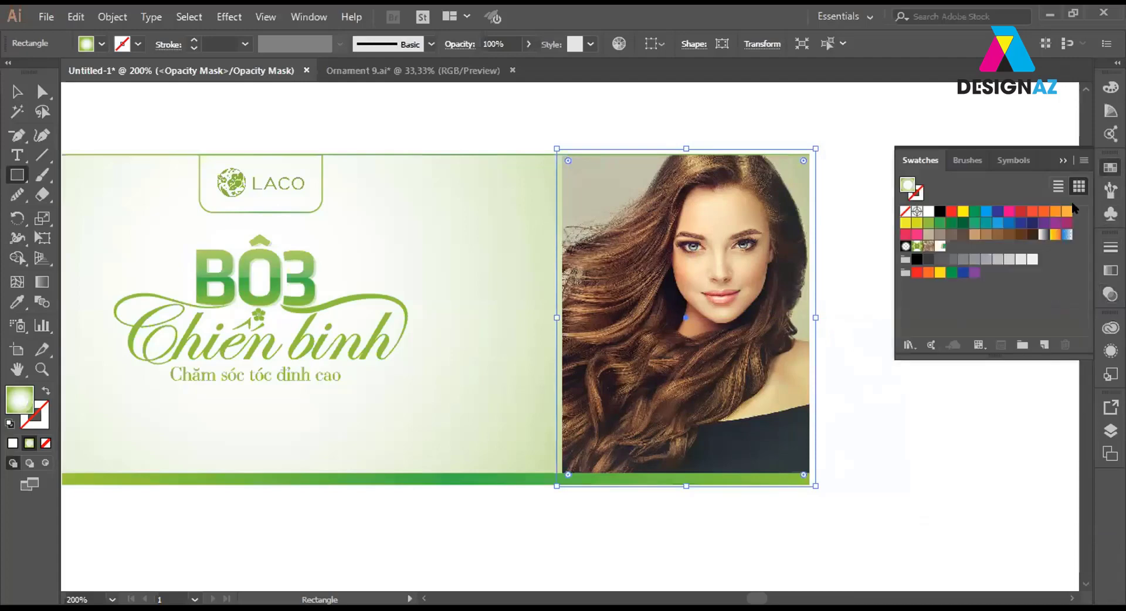
left_click(1041, 236)
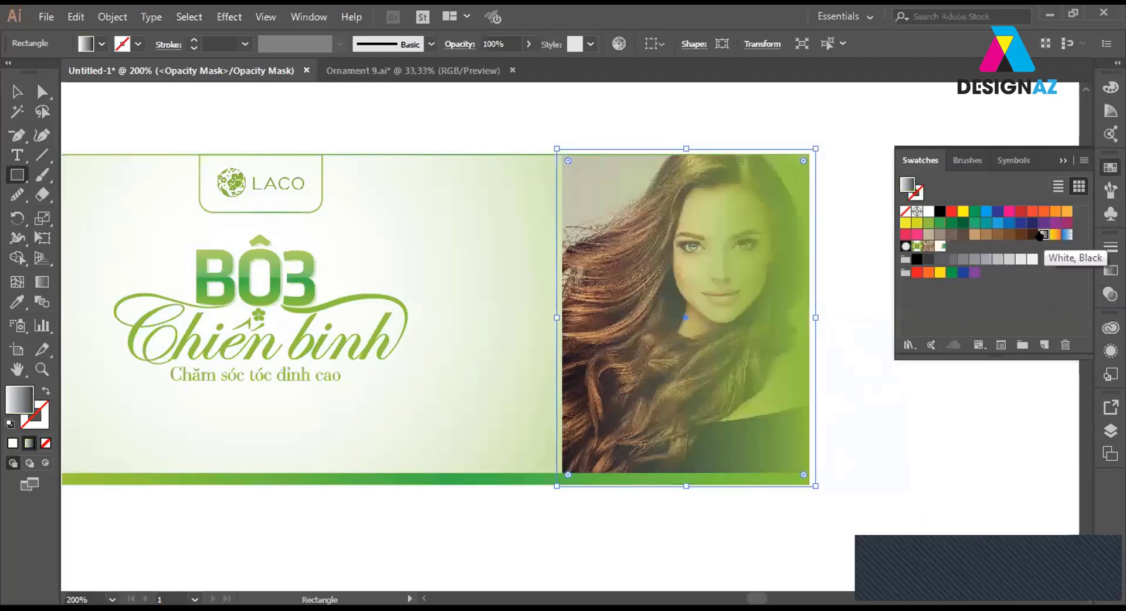
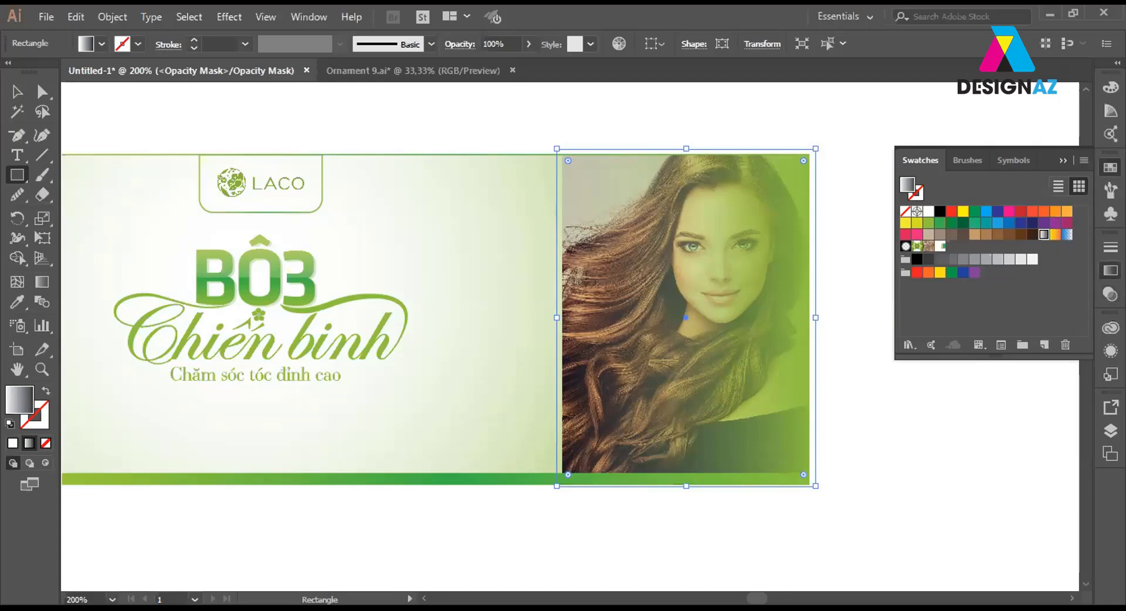
Make the photo's opacity-mask gradient radial, drag it leftward from the face, and widen the midpoint.
left_click(1110, 270)
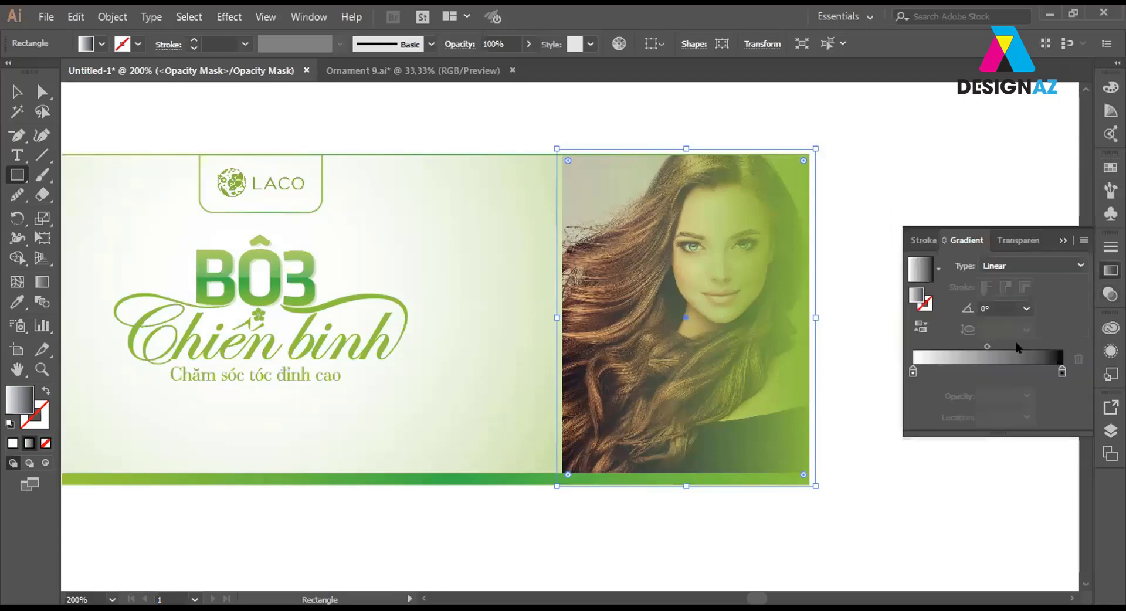
left_click(1029, 264)
left_click(1019, 301)
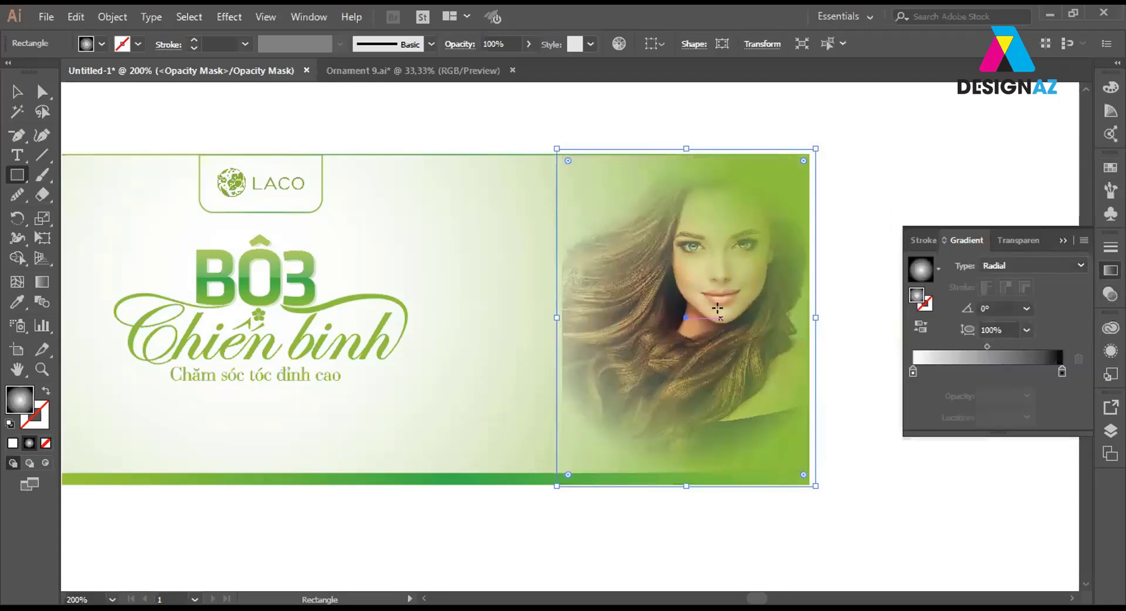
key("g")
left_click_drag(832, 273, 577, 320)
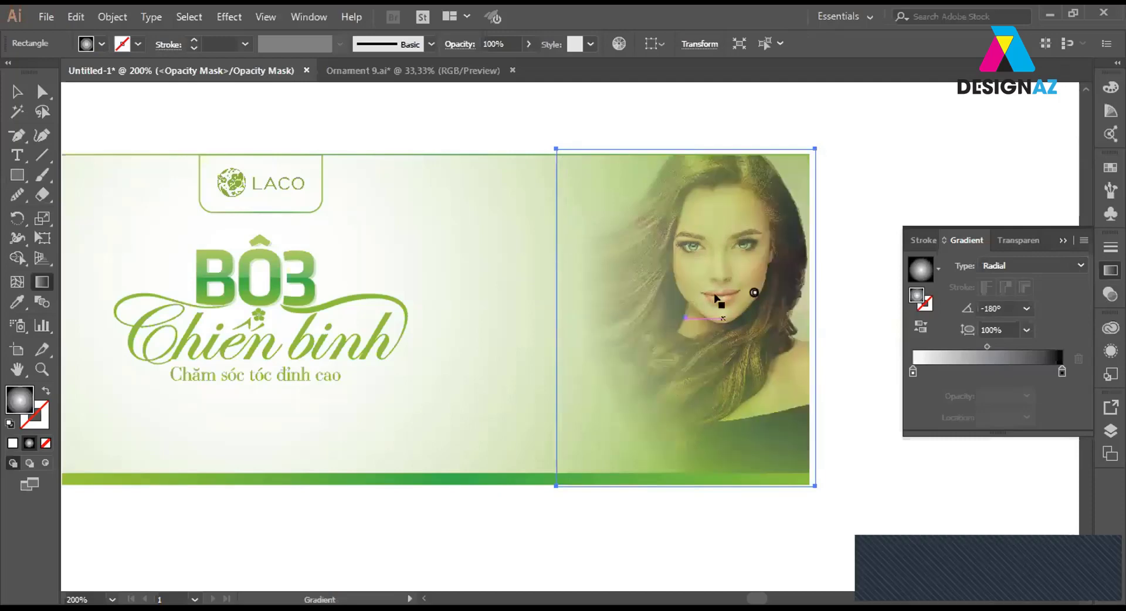
left_click_drag(754, 292, 574, 315)
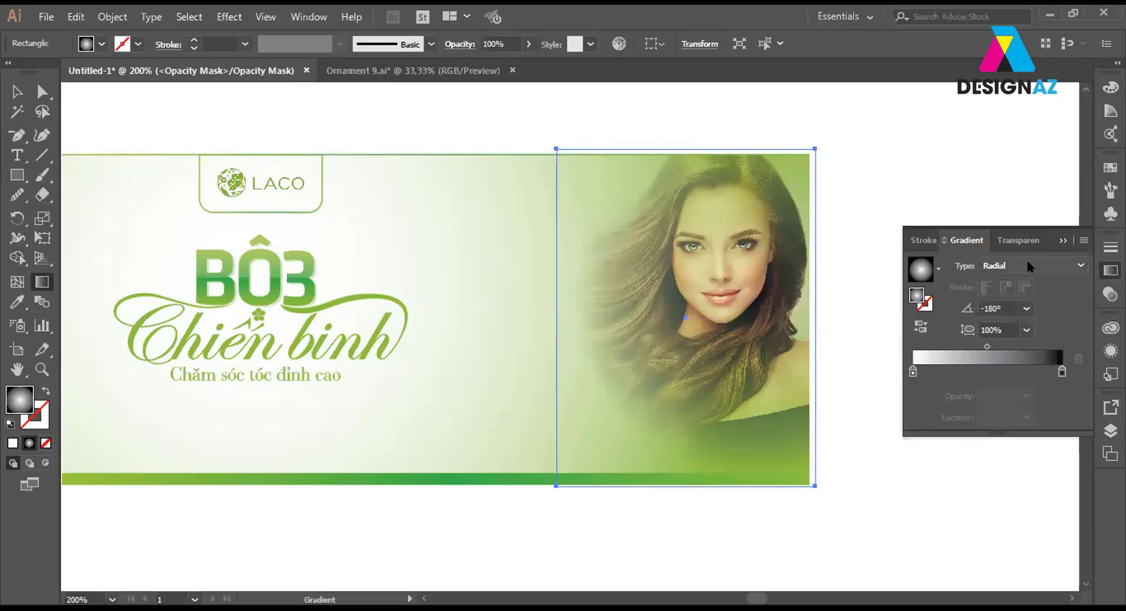
left_click_drag(987, 346, 1021, 346)
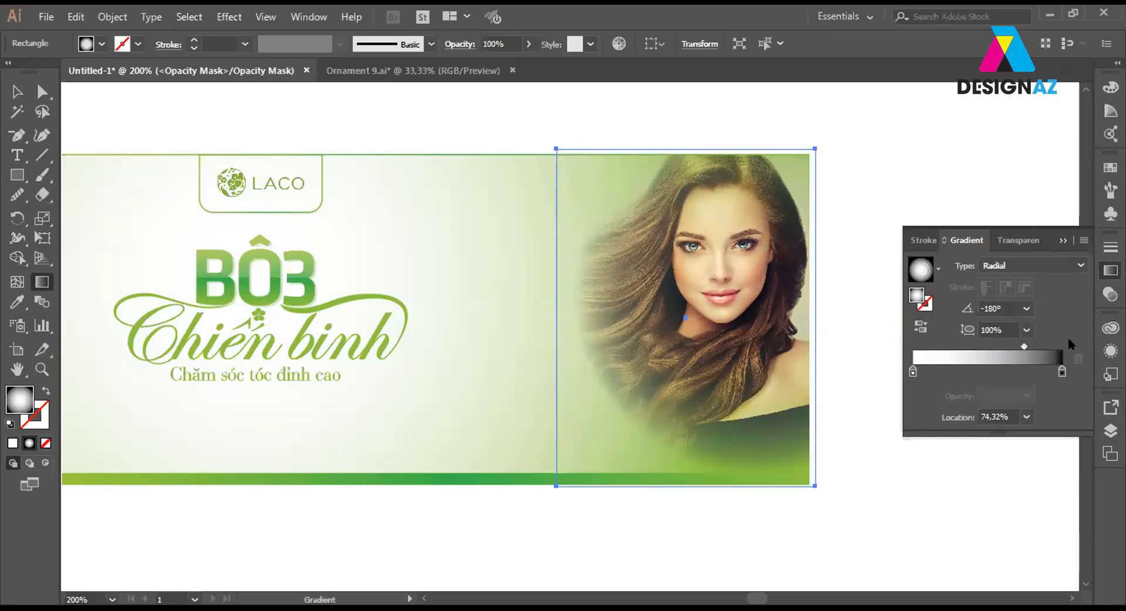
key("ctrl+shift+F10")
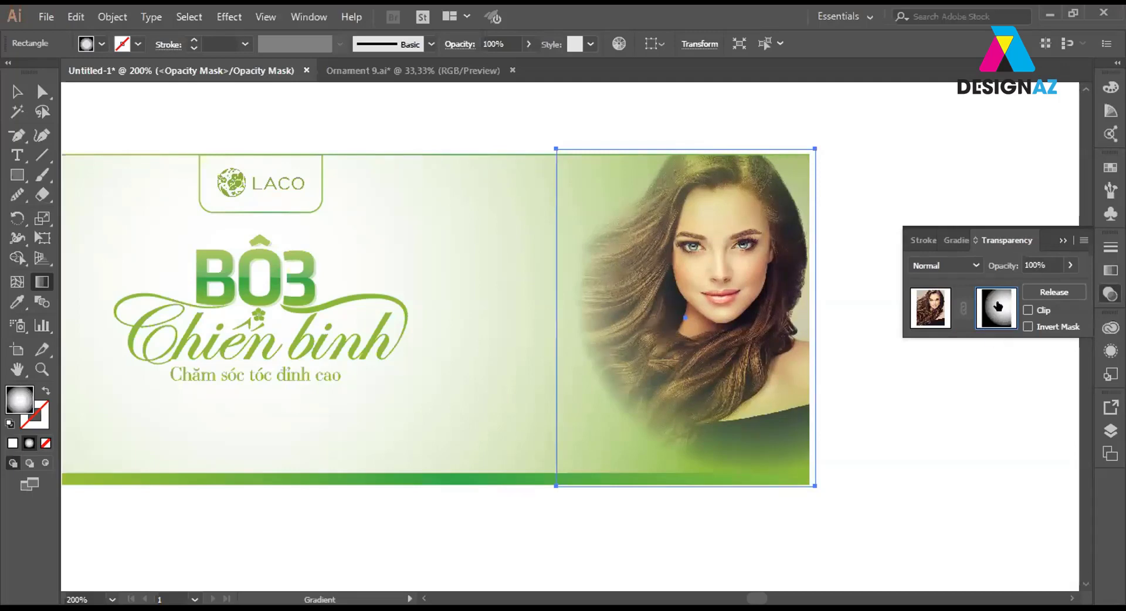
Apply a Crystallize effect with cell size 42 to the photo's mask fade.
left_click(229, 16)
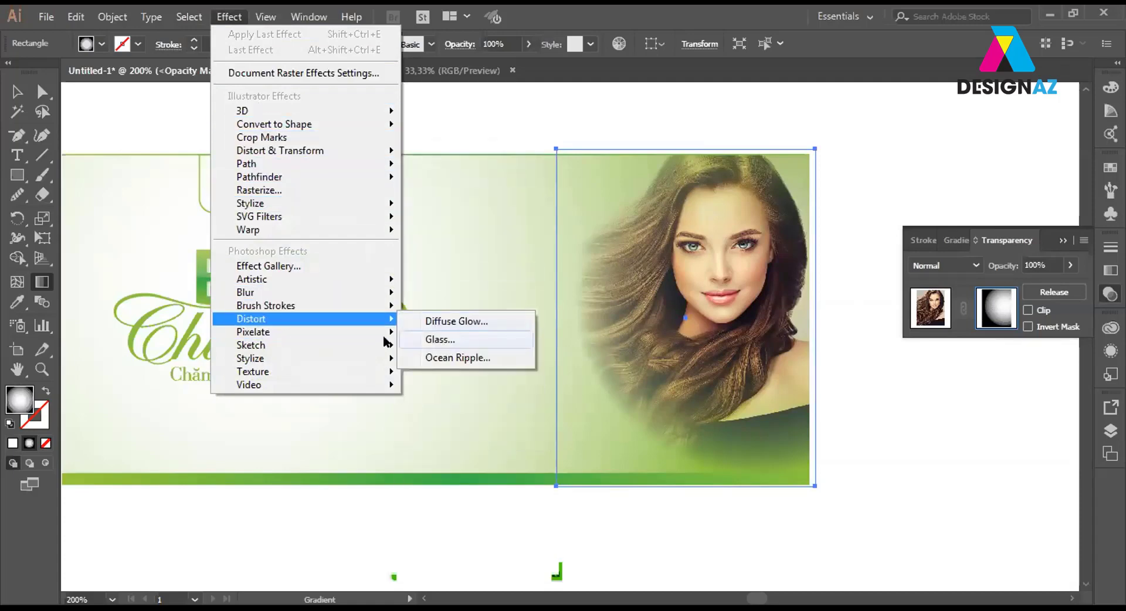
mouse_move(254, 332)
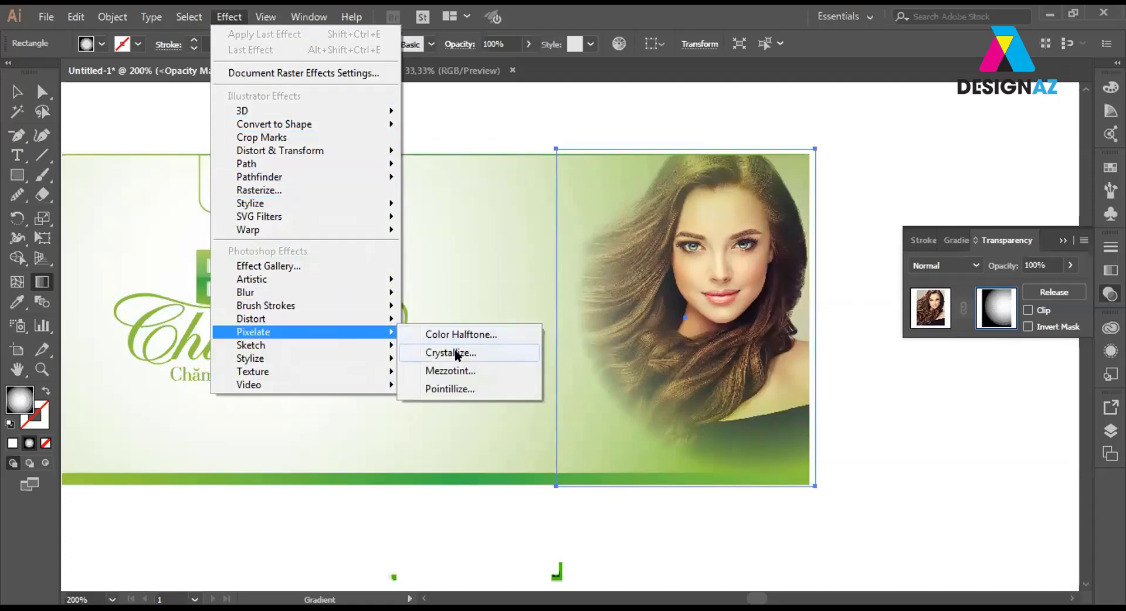
left_click(456, 353)
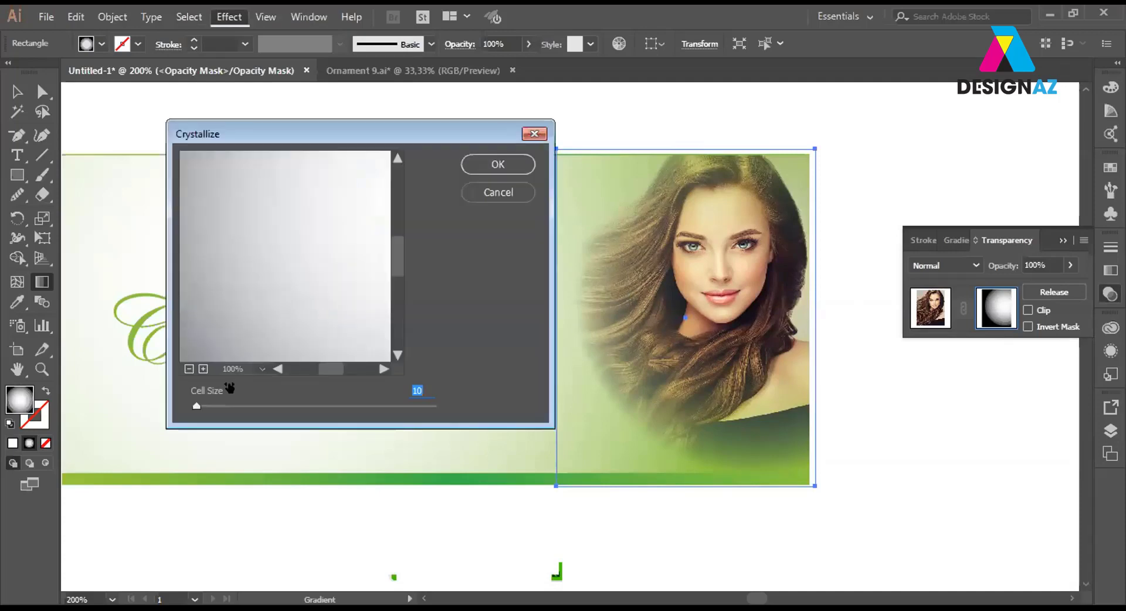
left_click_drag(197, 406, 223, 406)
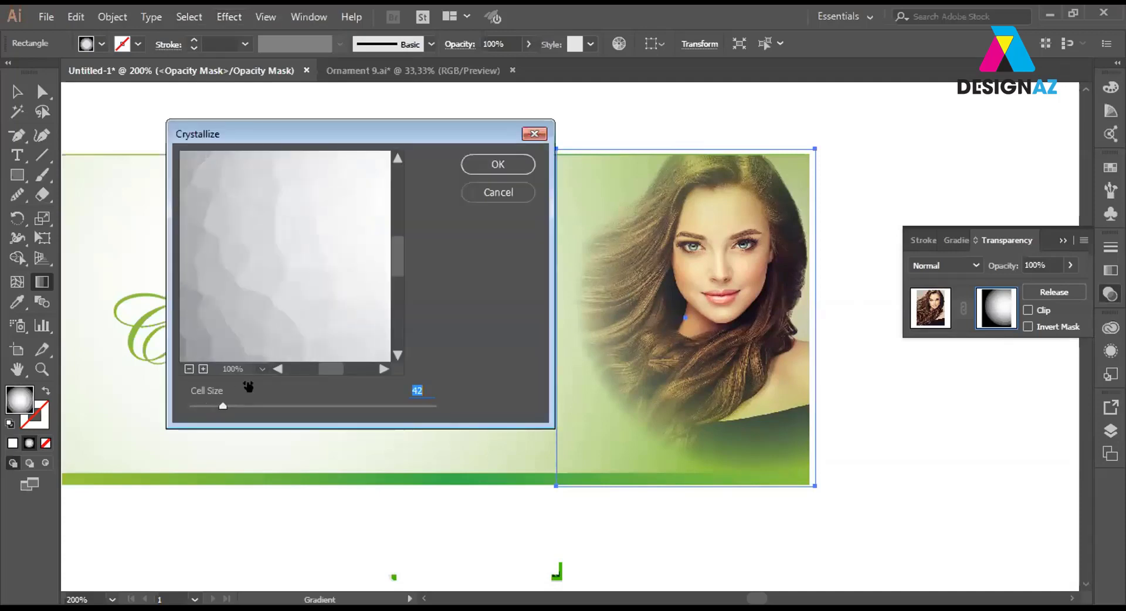
left_click(493, 166)
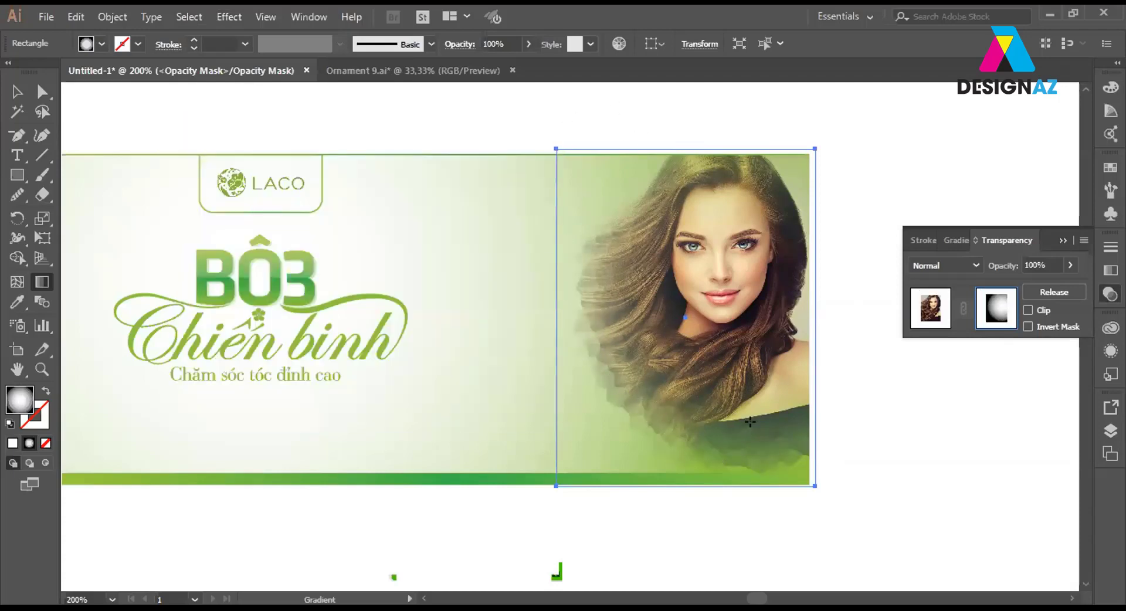
left_click(17, 92)
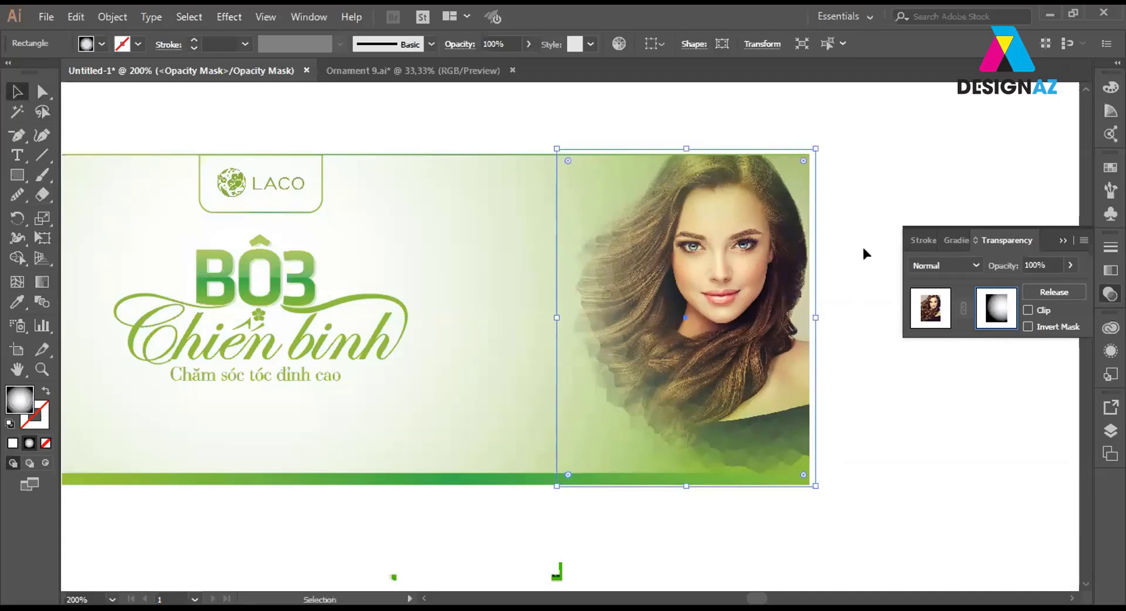
Exit mask editing, clear the selection and zoom out to see objects beside the banner.
left_click(919, 313)
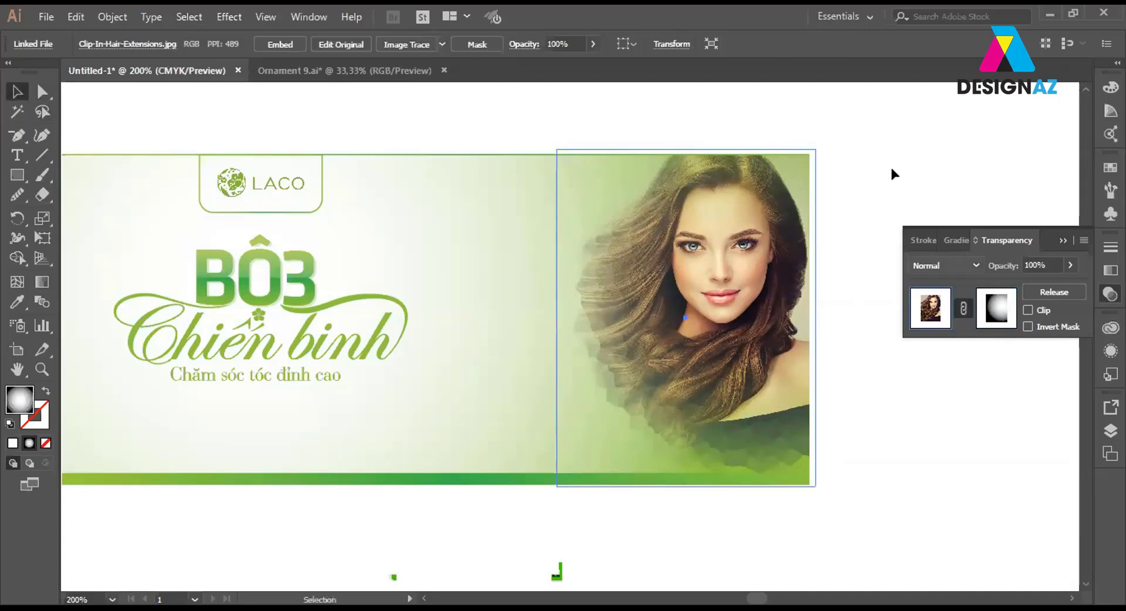
left_click(890, 165)
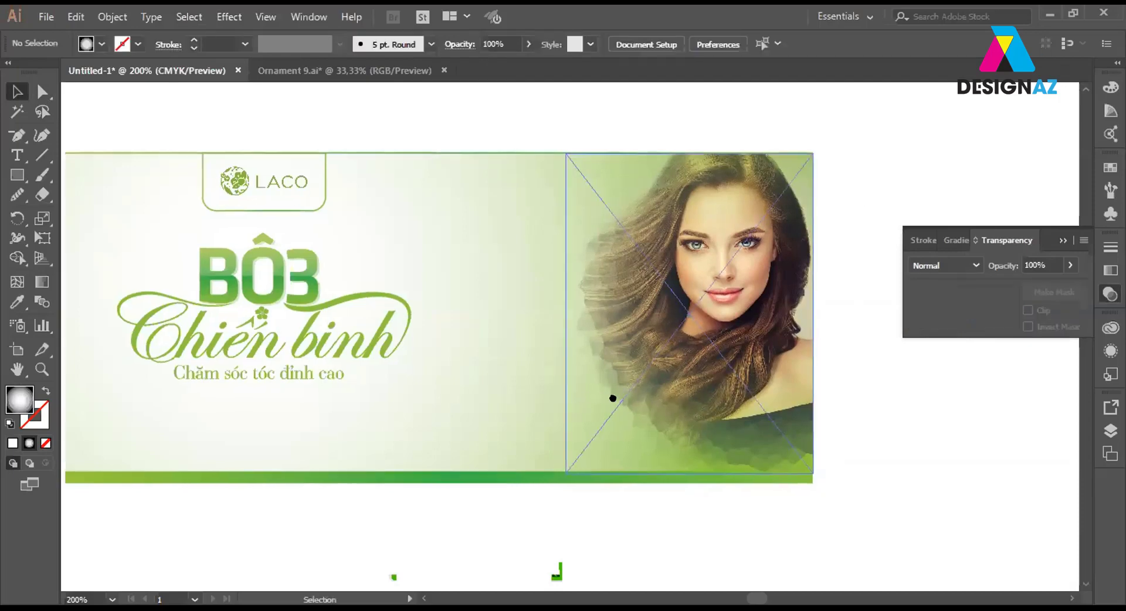
left_click_drag(604, 413, 653, 403)
left_click(521, 140)
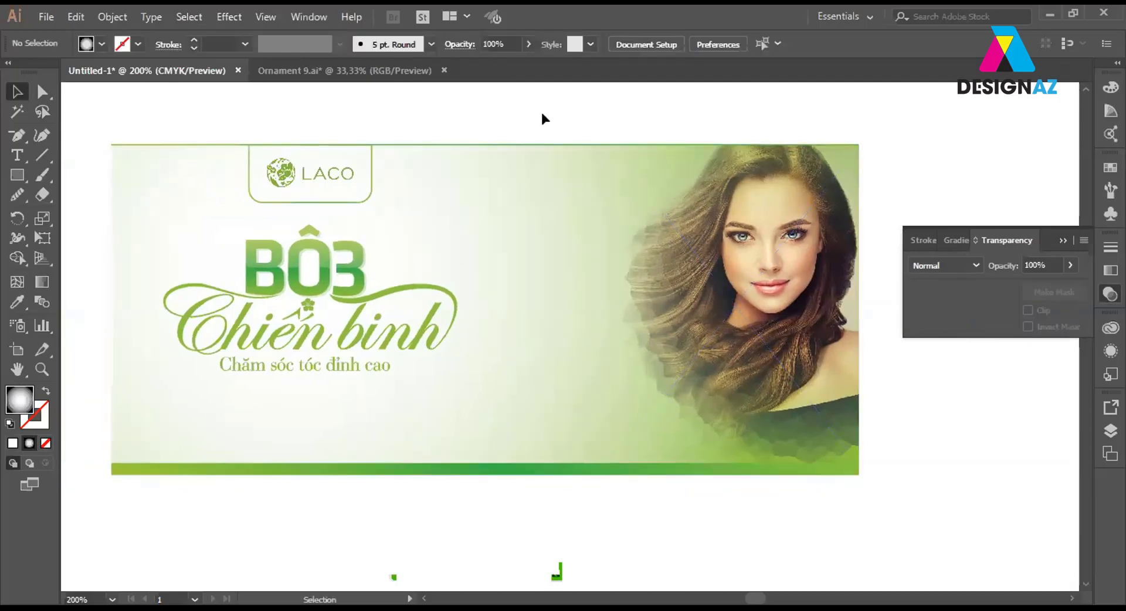
key("ctrl+minus")
key("ctrl+minus")
key("ctrl+minus")
Enlarge the eucalyptus ornament and place it between the headline and the woman's photo.
left_click(400, 309)
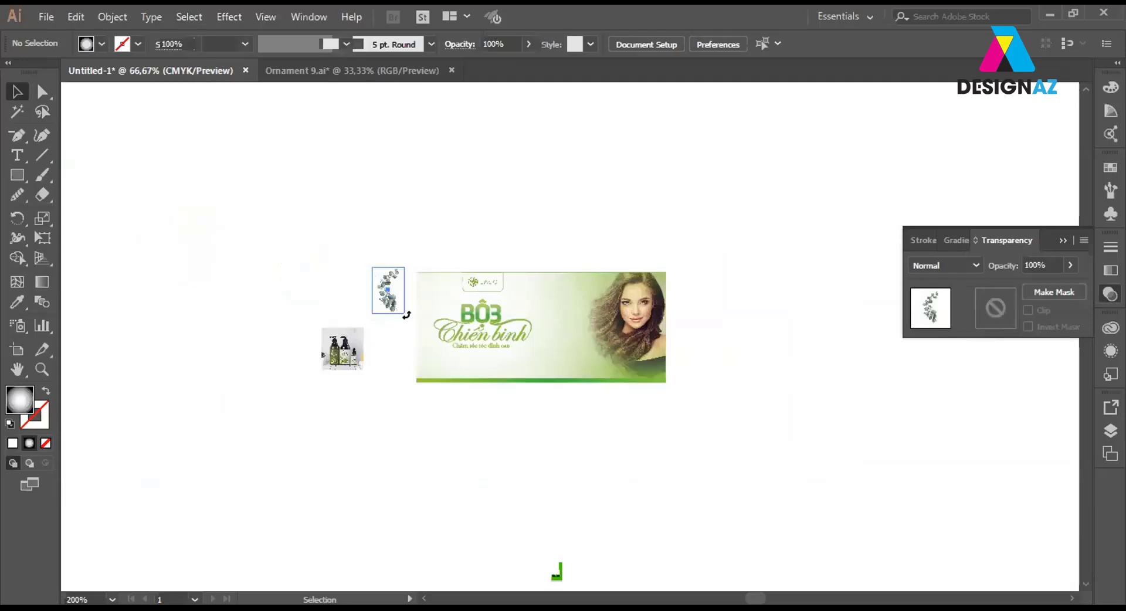
left_click_drag(404, 314, 443, 369)
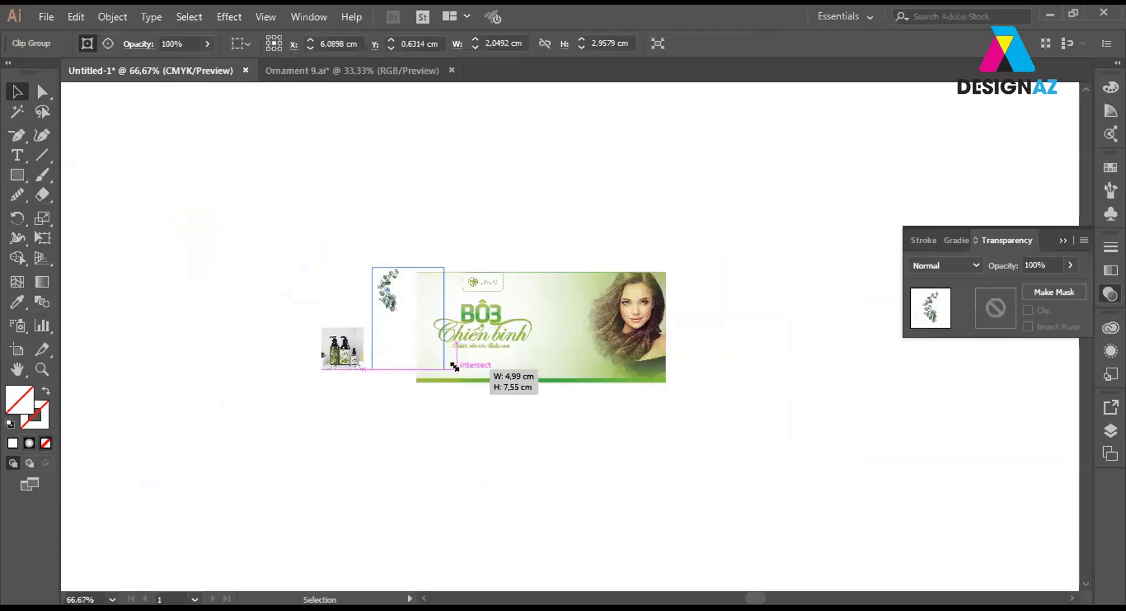
left_click_drag(399, 316, 566, 321)
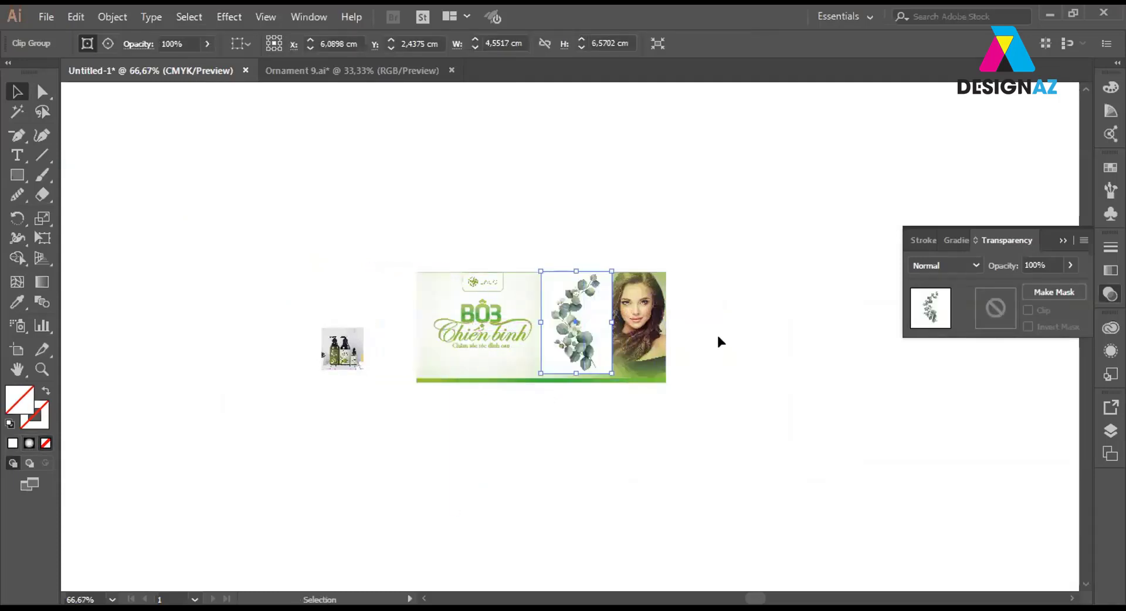
left_click(734, 356)
key("ctrl+plus")
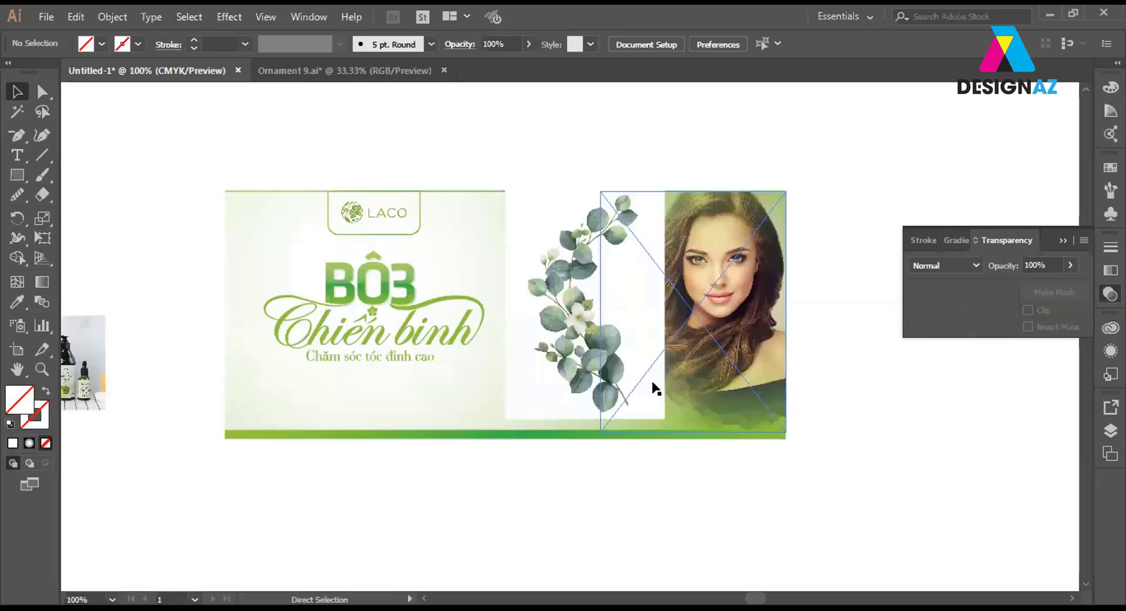
left_click(954, 264)
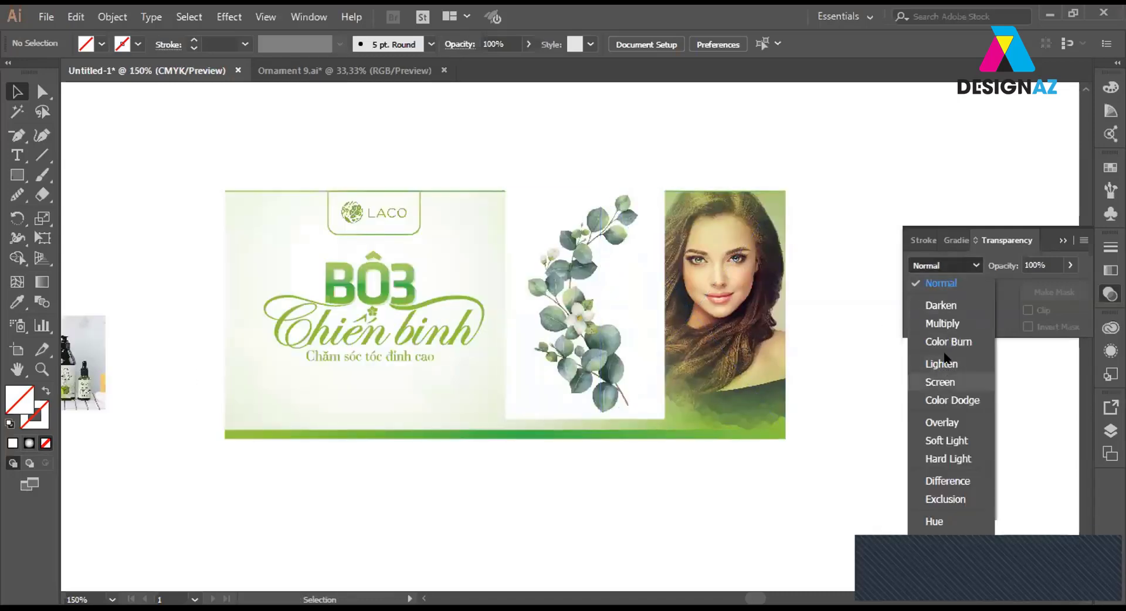
left_click(633, 357)
left_click_drag(624, 304, 631, 305)
Set the eucalyptus to Multiply blend mode, stretch it slightly taller and shift it right.
left_click(944, 265)
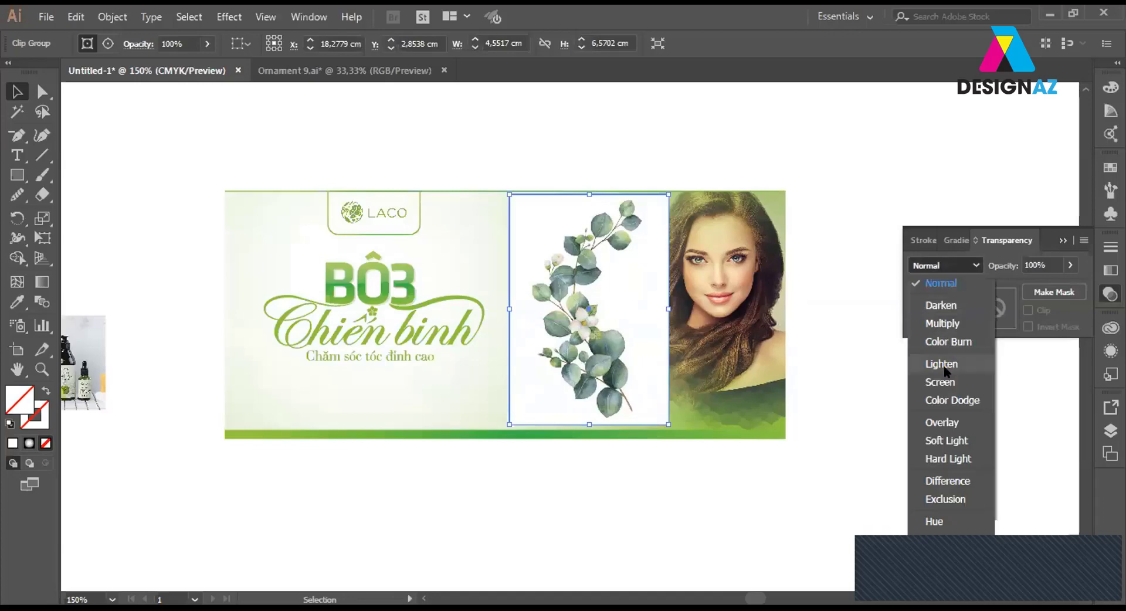
left_click(953, 324)
left_click(726, 150)
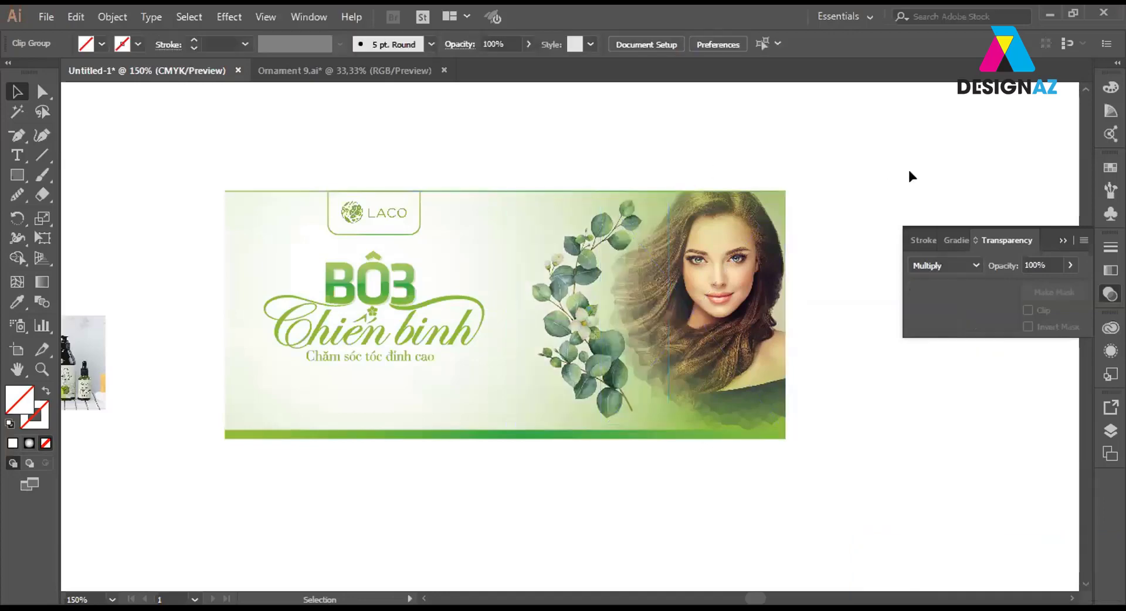
left_click(568, 296)
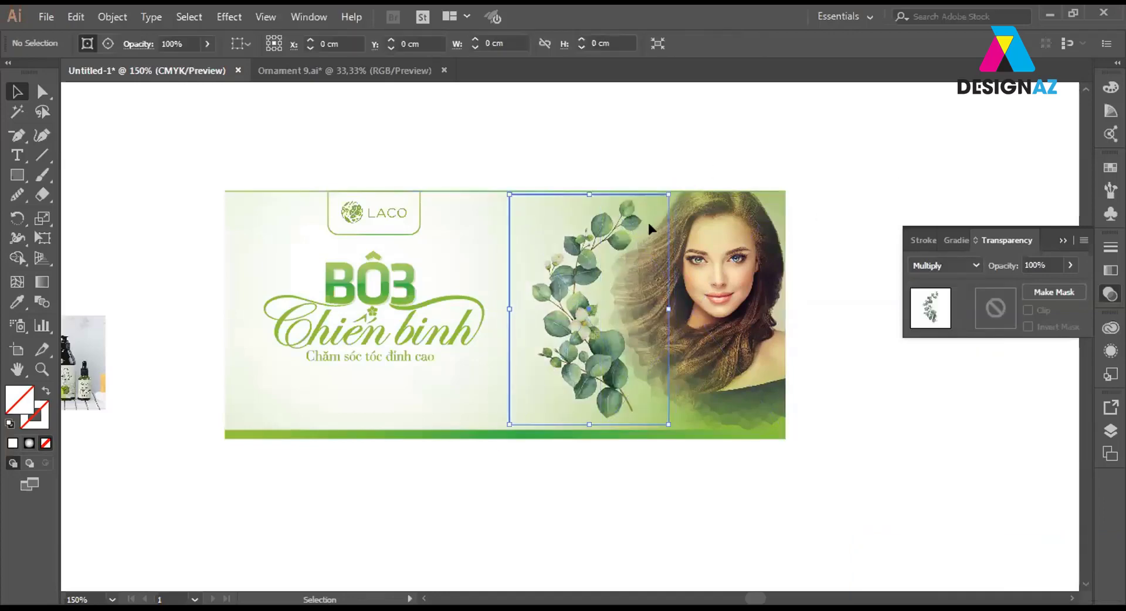
left_click_drag(667, 193, 672, 187)
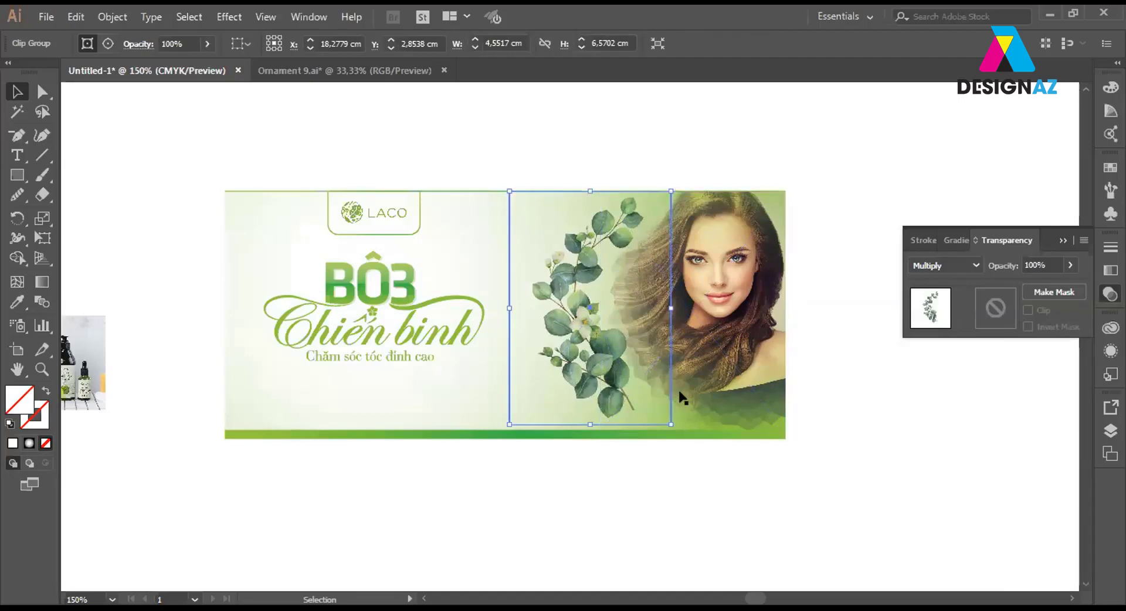
left_click_drag(670, 423, 676, 431)
left_click_drag(582, 367, 605, 378)
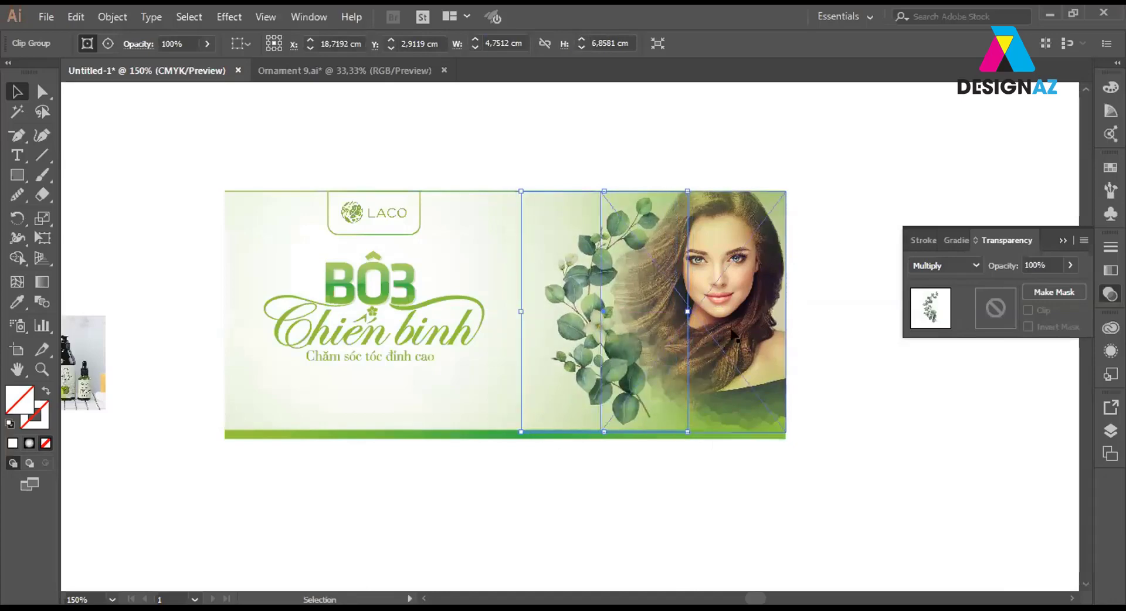
Enlarge the woman's photo and settle the leaf group beside her face, nudged right.
left_click(715, 340)
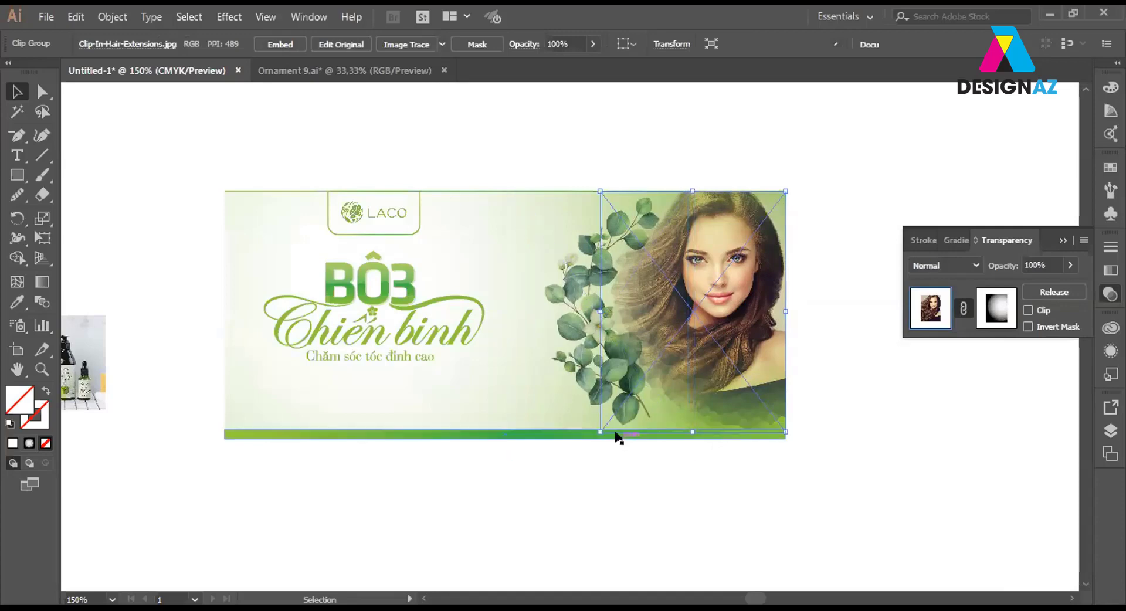
left_click_drag(599, 432, 590, 437)
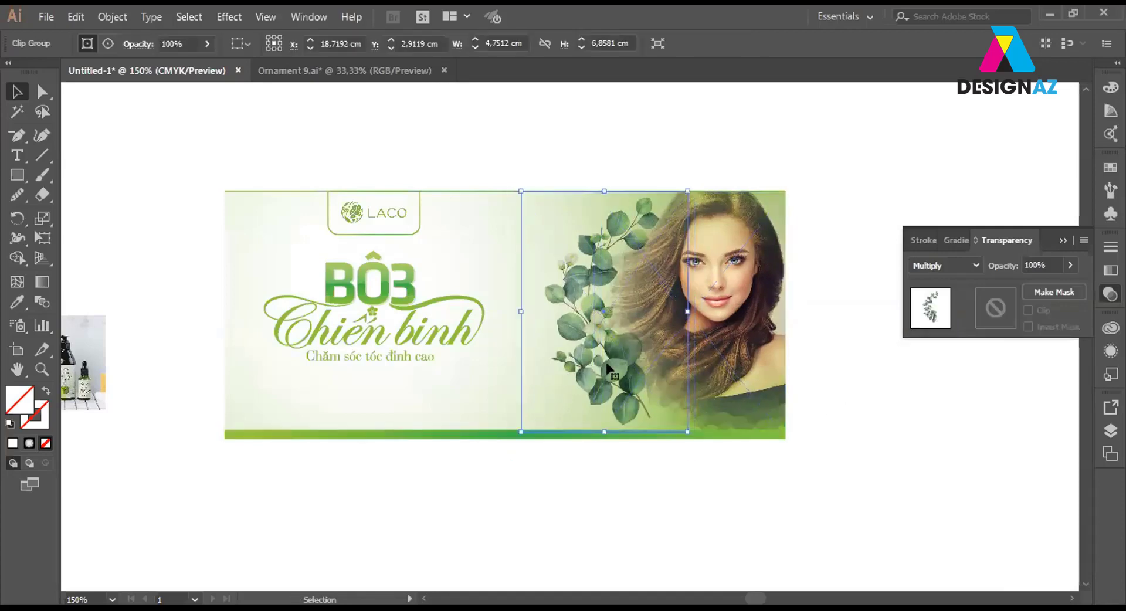
left_click_drag(602, 370, 608, 397)
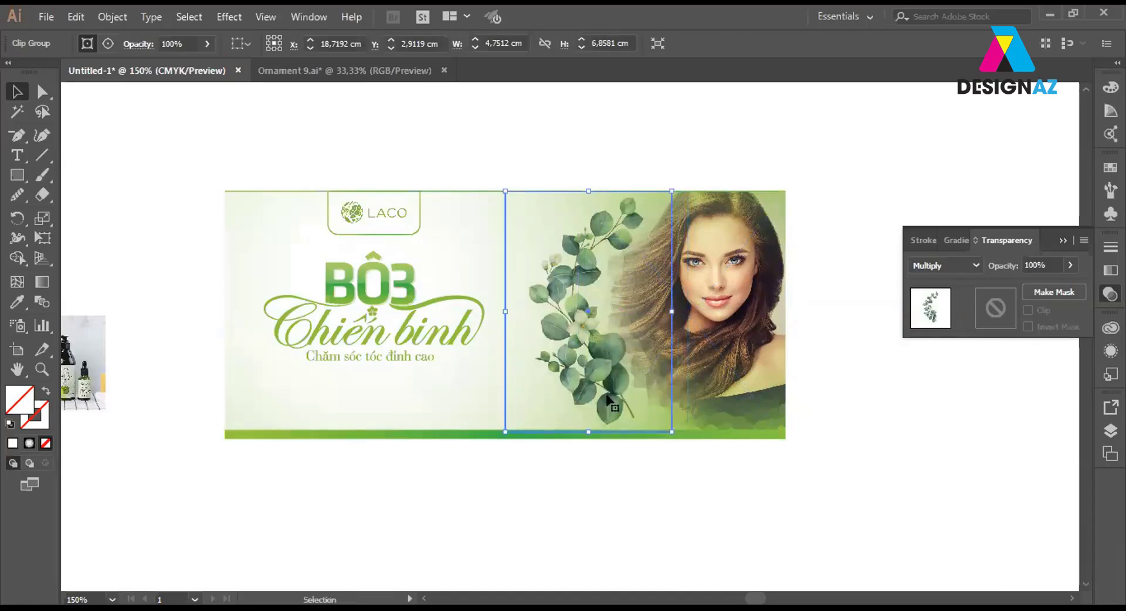
left_click_drag(610, 401, 611, 401)
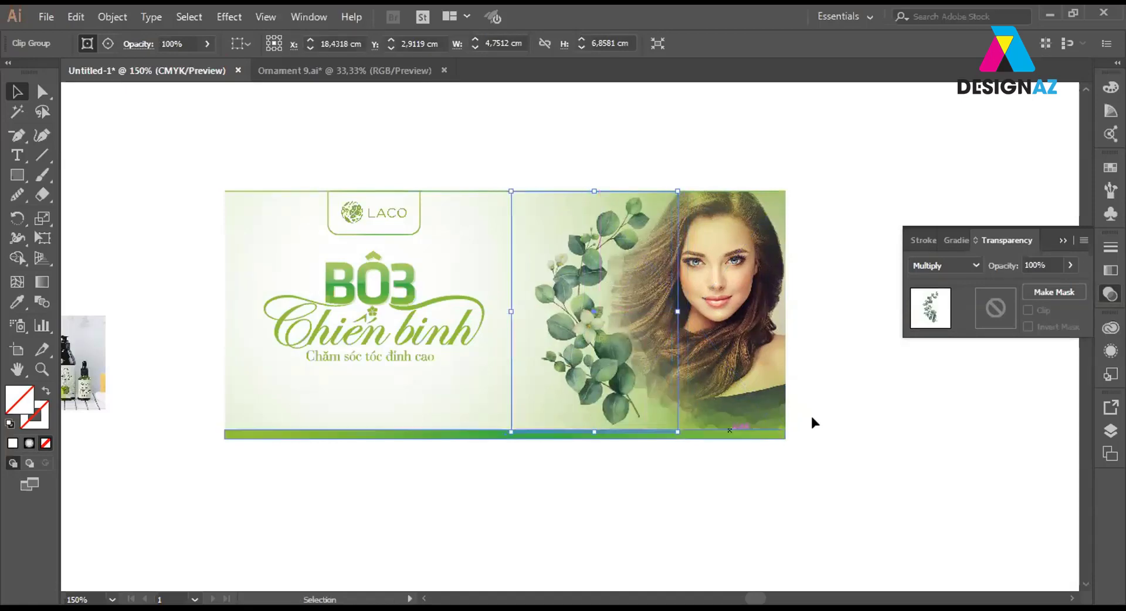
key("Right")
key("Right")
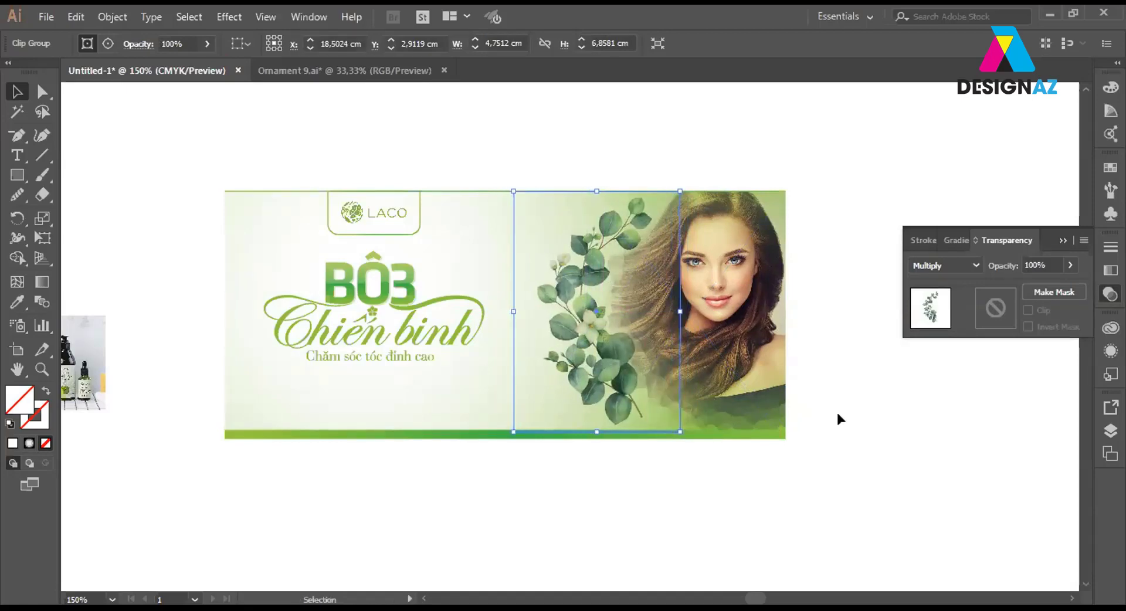
left_click(614, 373)
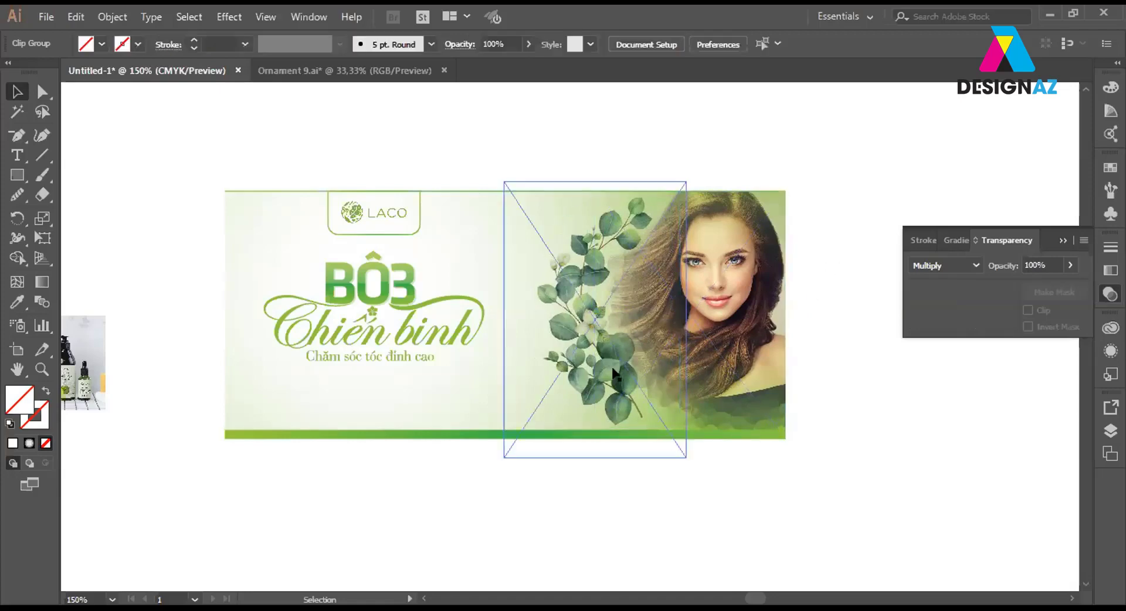
left_click(684, 164)
left_click(586, 268)
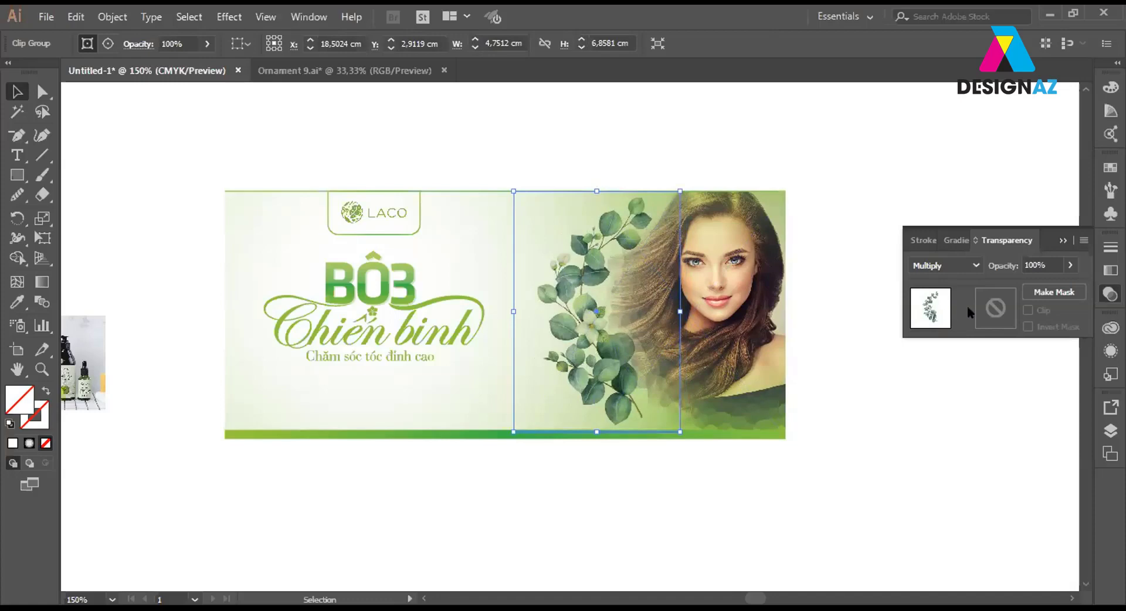
Make an unclipped opacity mask for the leaves using a white-to-black gradient rectangle.
left_click(994, 308)
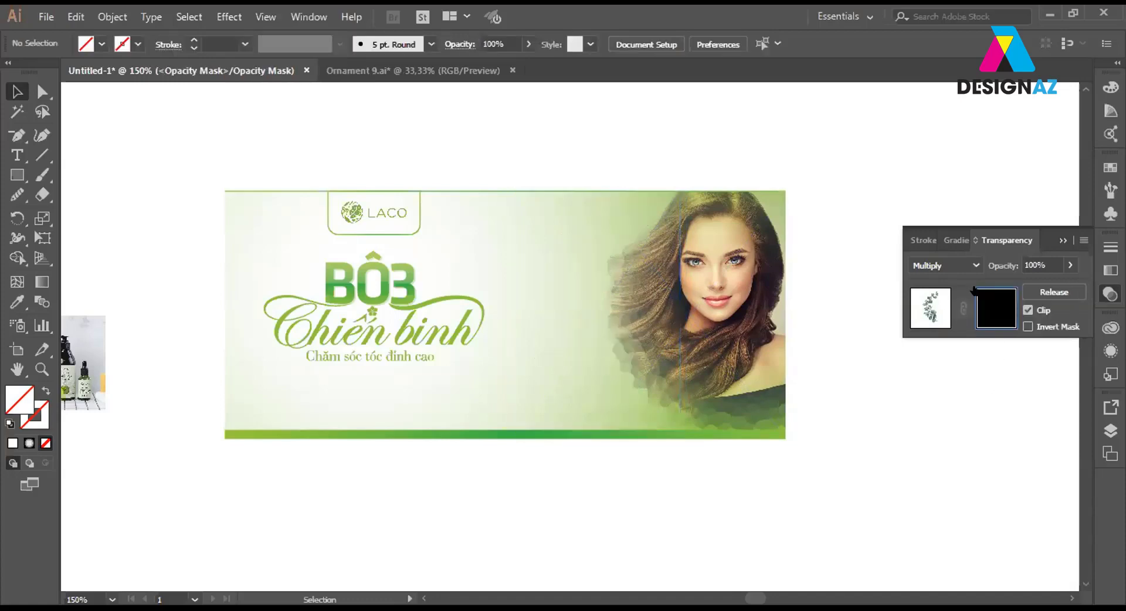
left_click(1027, 310)
left_click(9, 173)
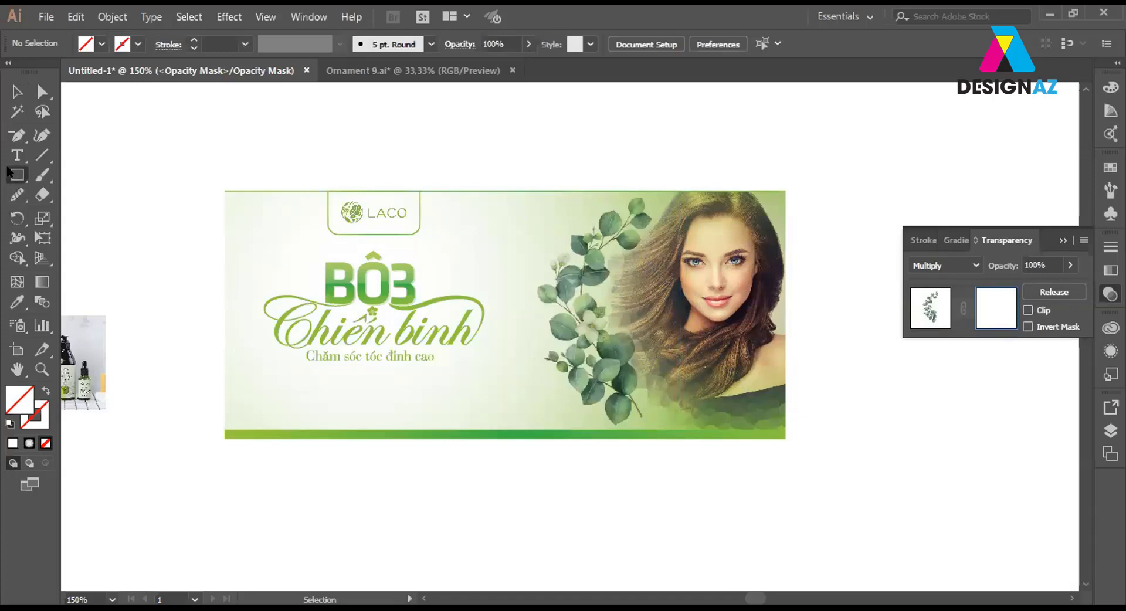
left_click_drag(500, 191, 694, 439)
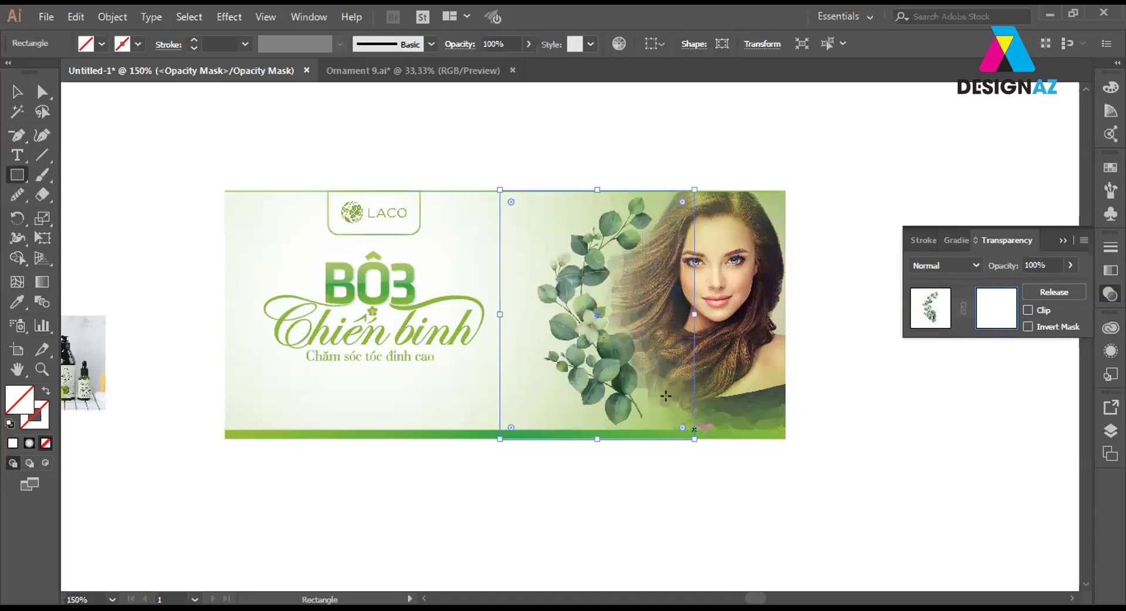
left_click(1110, 167)
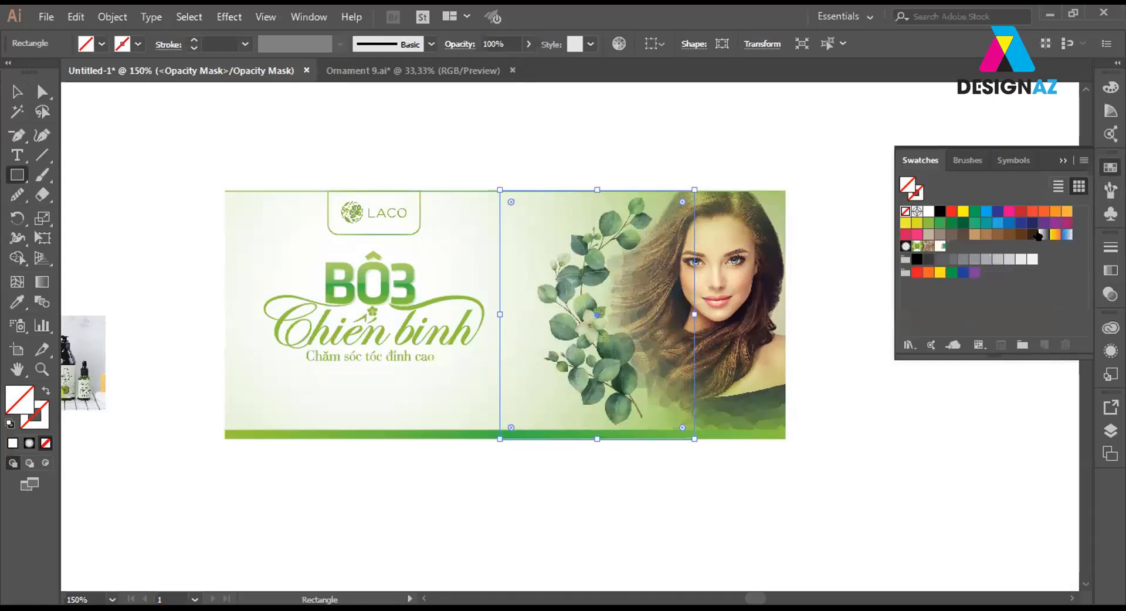
left_click(1039, 234)
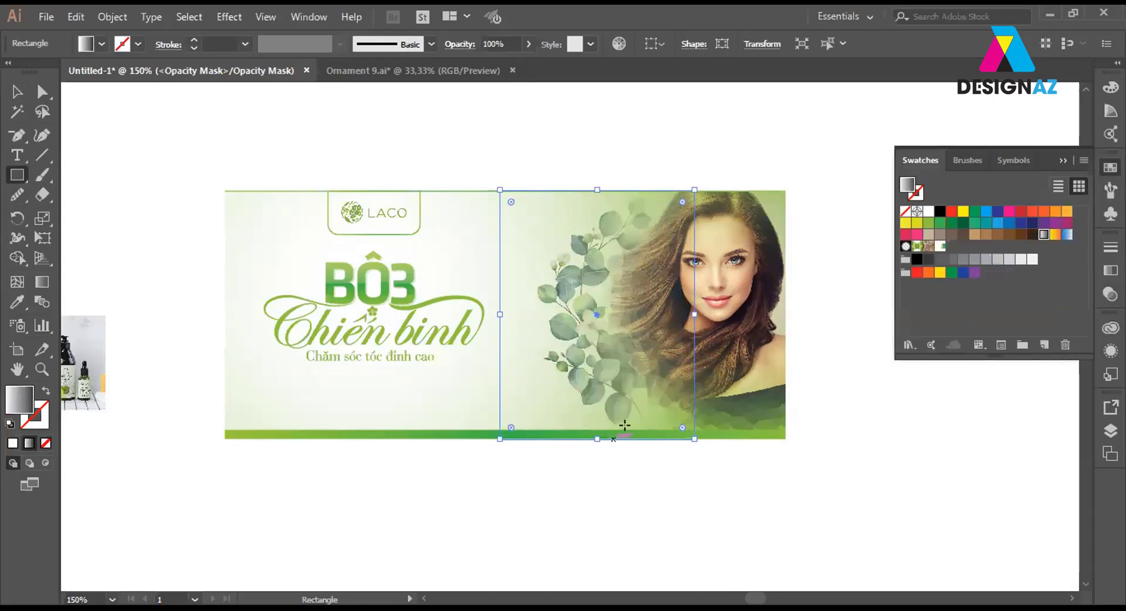
left_click(1110, 293)
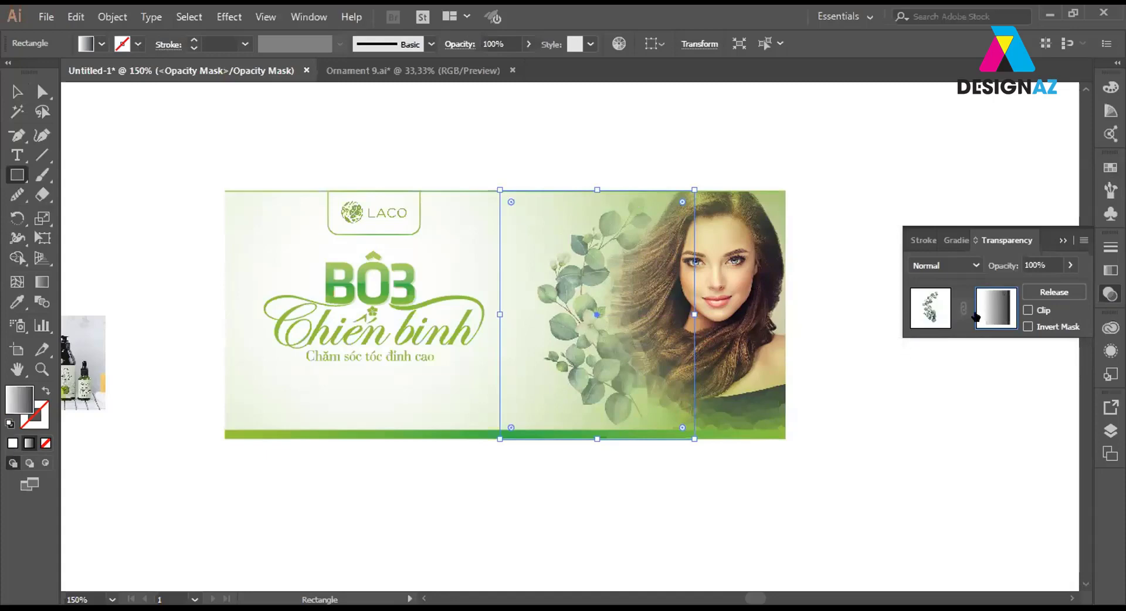
Run the mask gradient vertically from top to bottom and shift the mask rectangle slightly.
key("g")
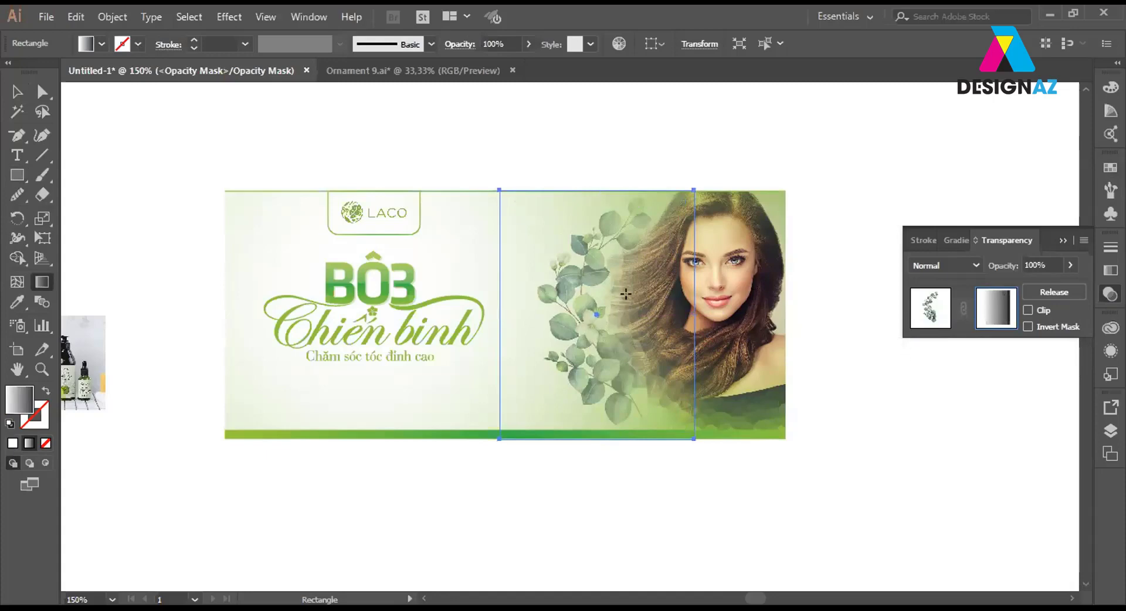
left_click_drag(619, 239, 639, 388)
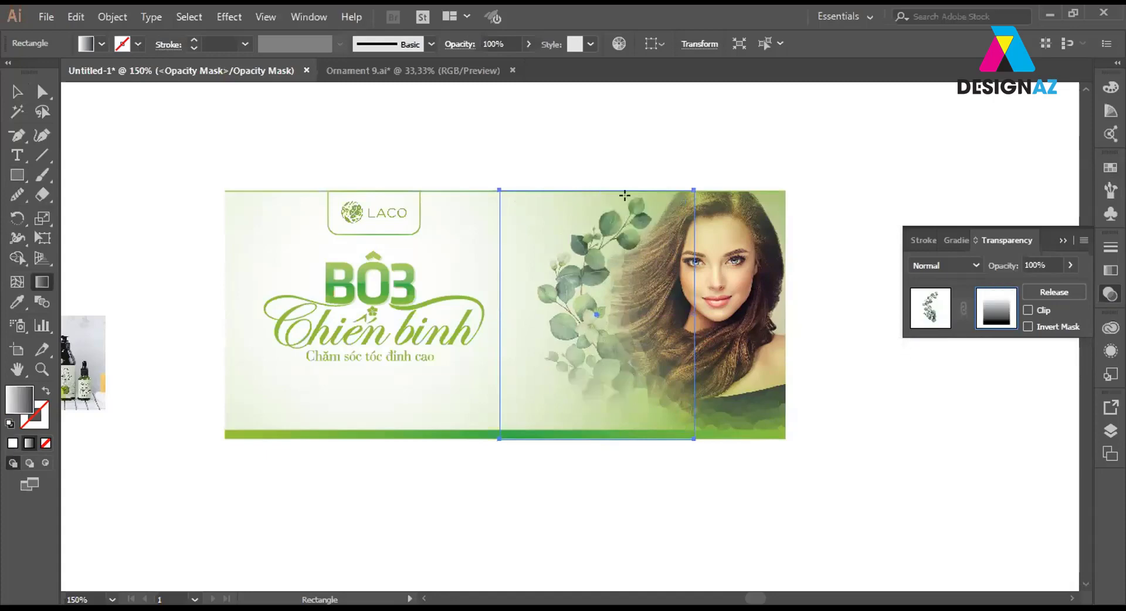
left_click_drag(624, 195, 643, 434)
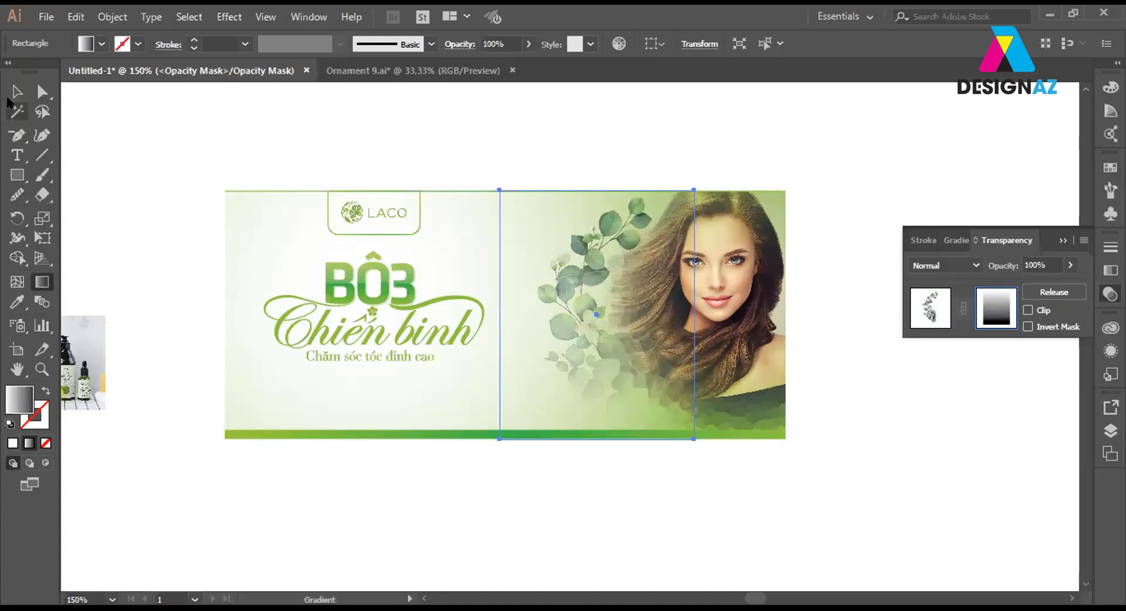
left_click(17, 92)
left_click(672, 140)
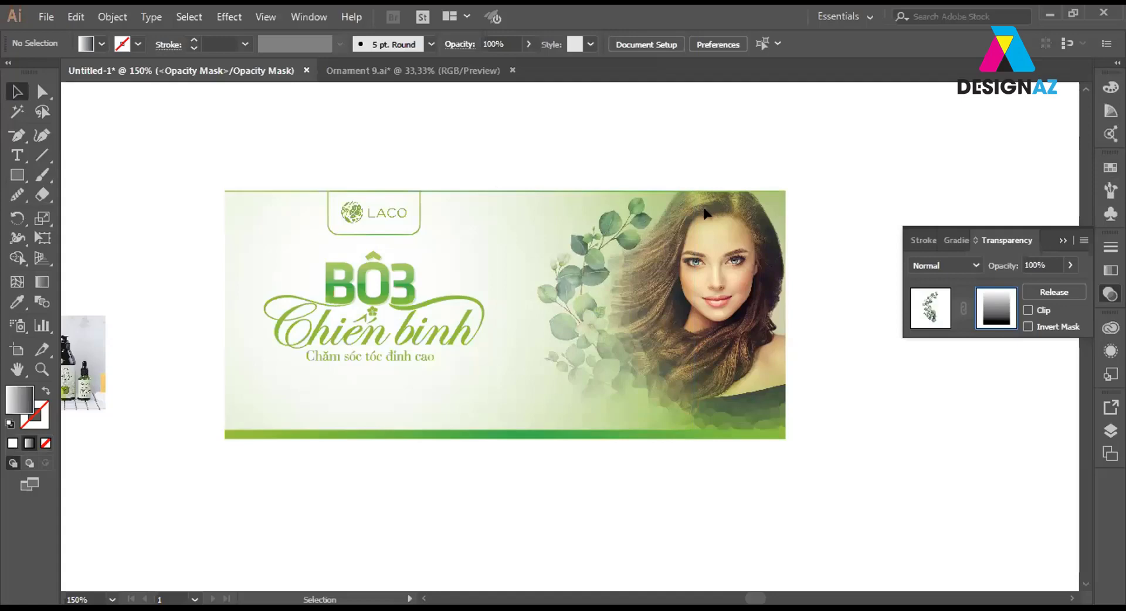
left_click_drag(558, 357, 435, 290)
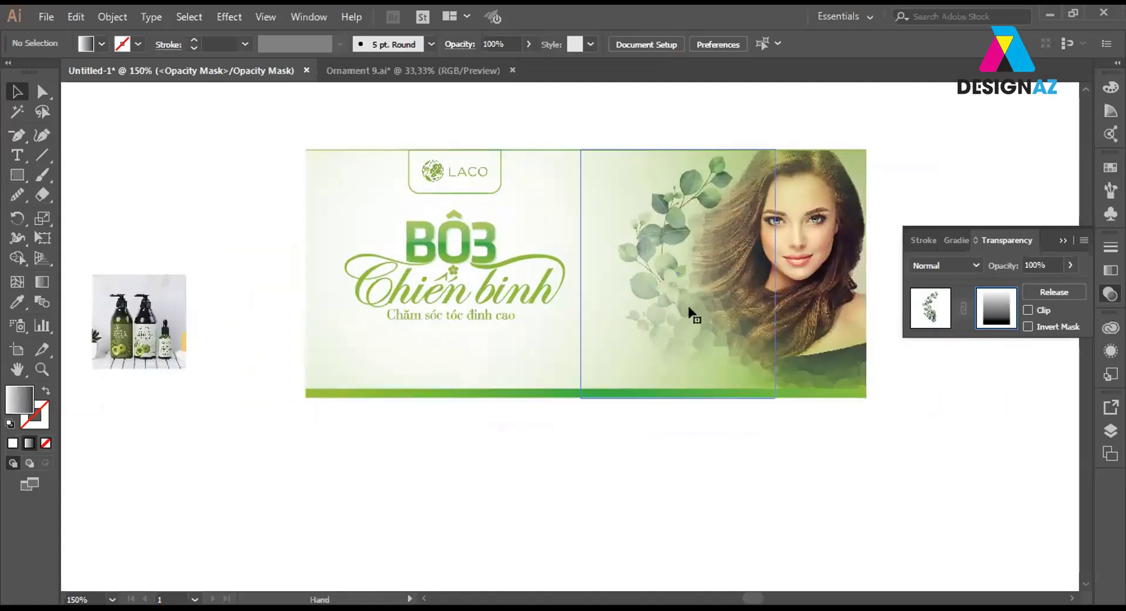
left_click_drag(685, 290, 685, 312)
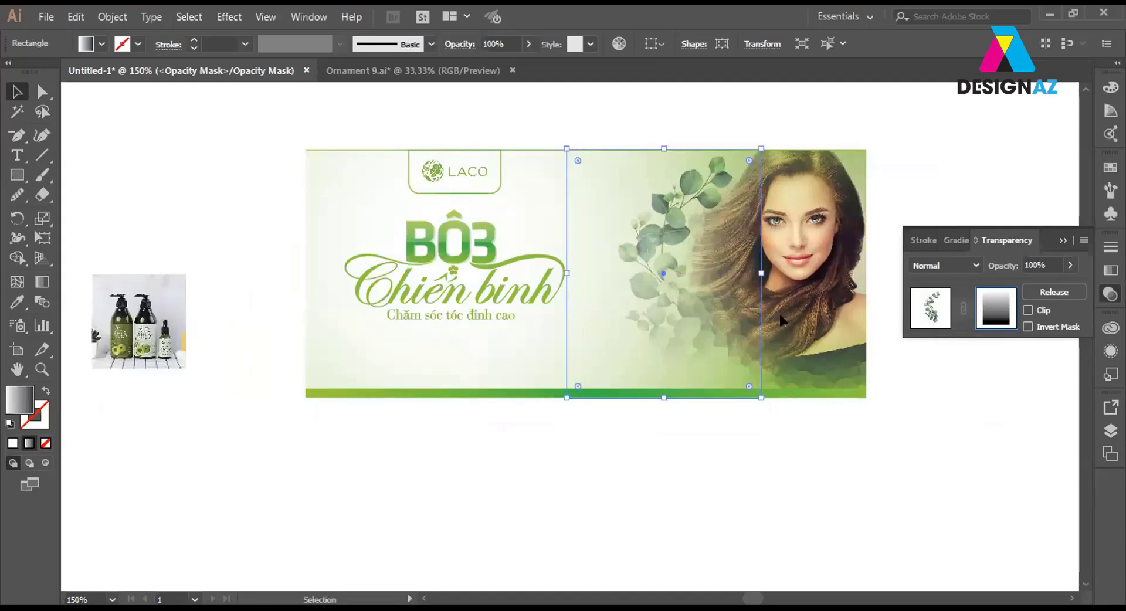
Exit mask editing and nudge the leaf group left, then back right.
left_click(925, 311)
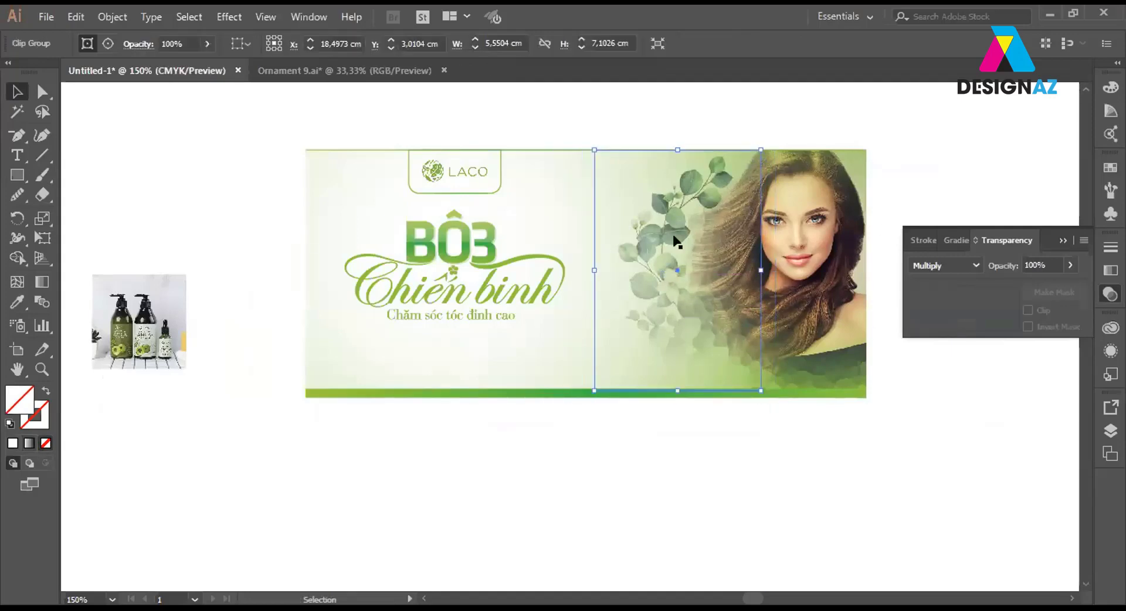
left_click(760, 314)
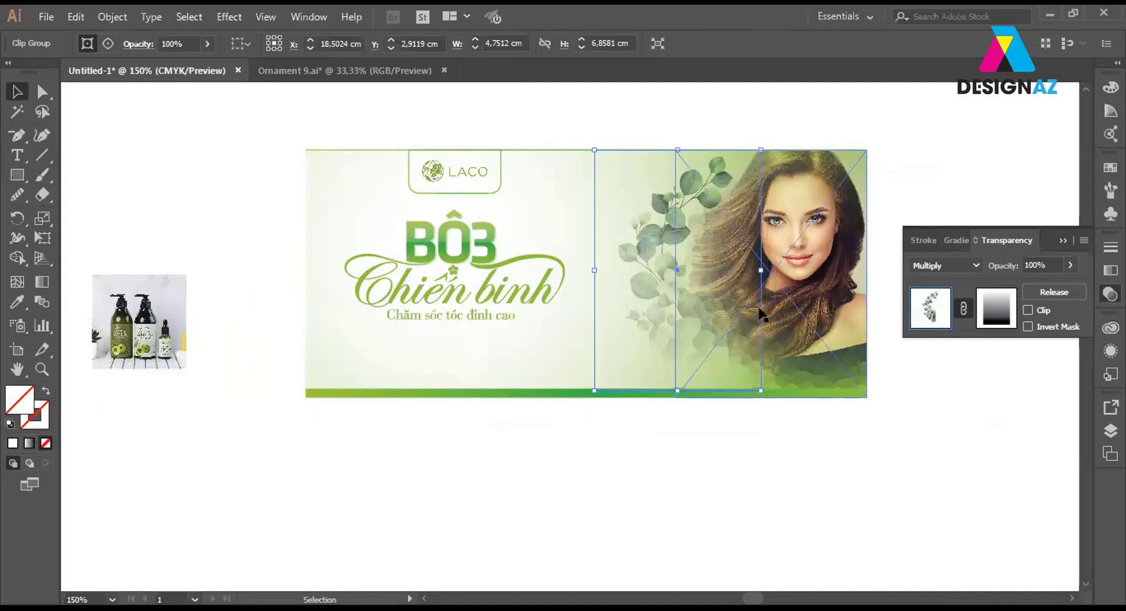
key("Left")
key("Left")
key("Left")
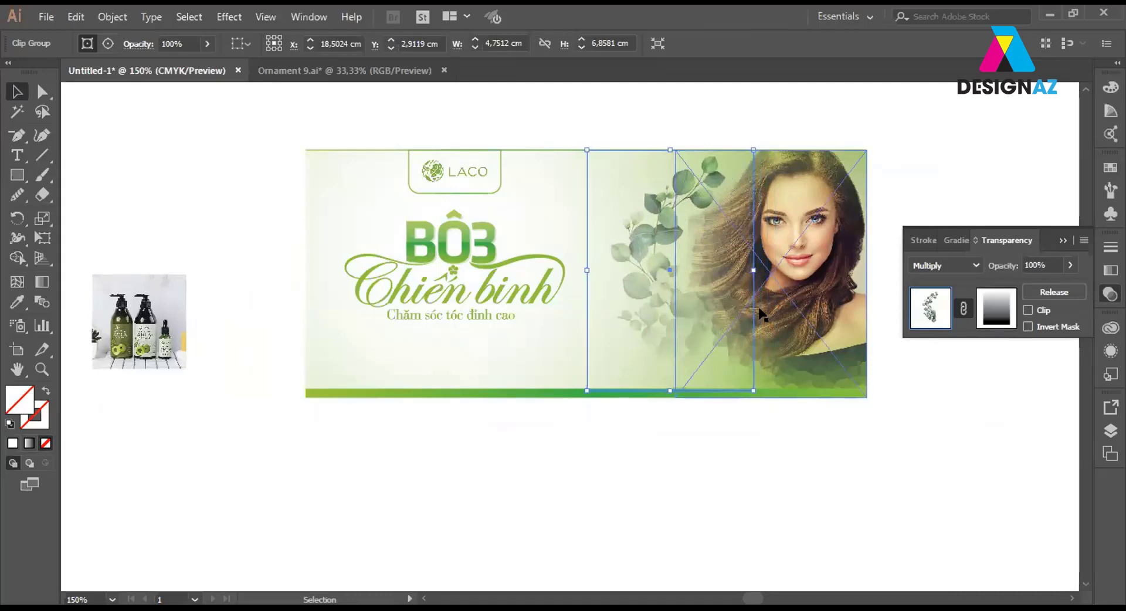
key("Right")
key("Right")
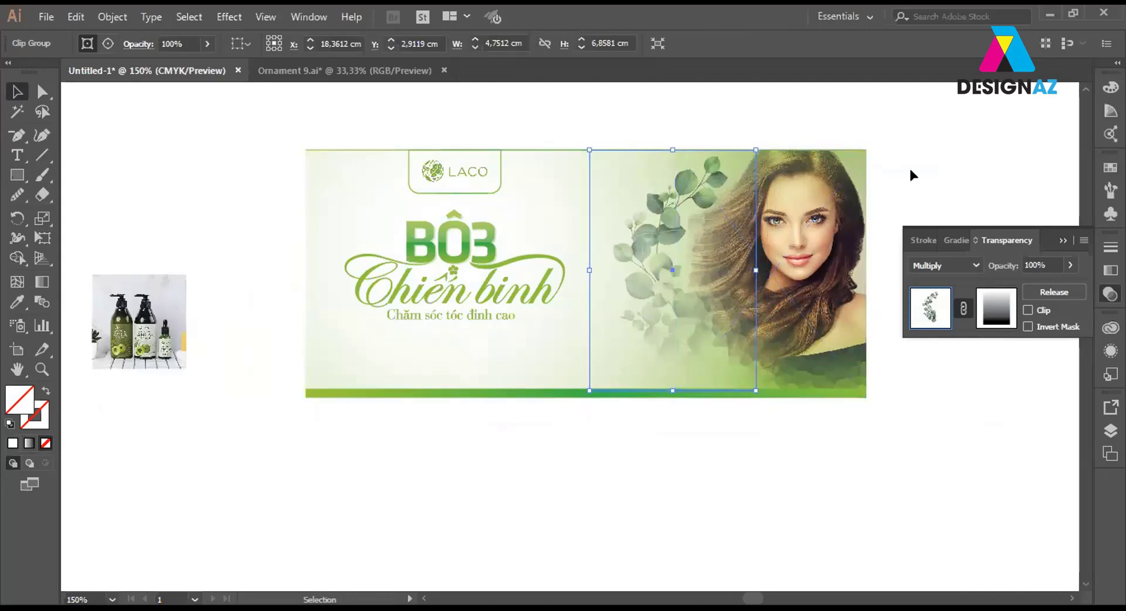
left_click(909, 166)
left_click(679, 322)
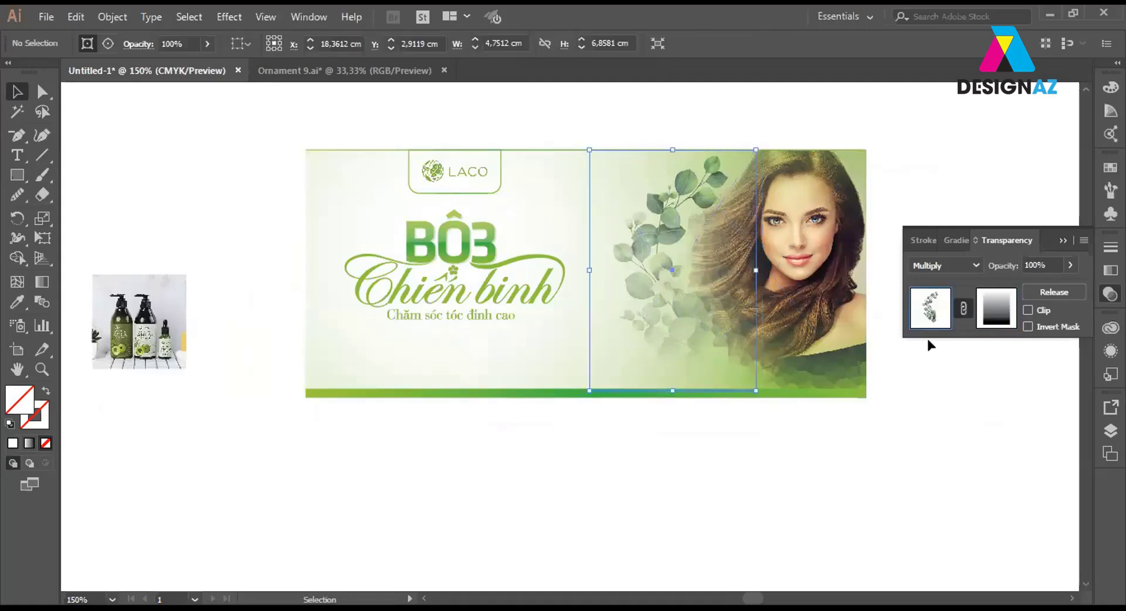
Redraw the mask gradient vertically so the lower leaves fade out toward the banner bottom.
left_click(994, 315)
key("g")
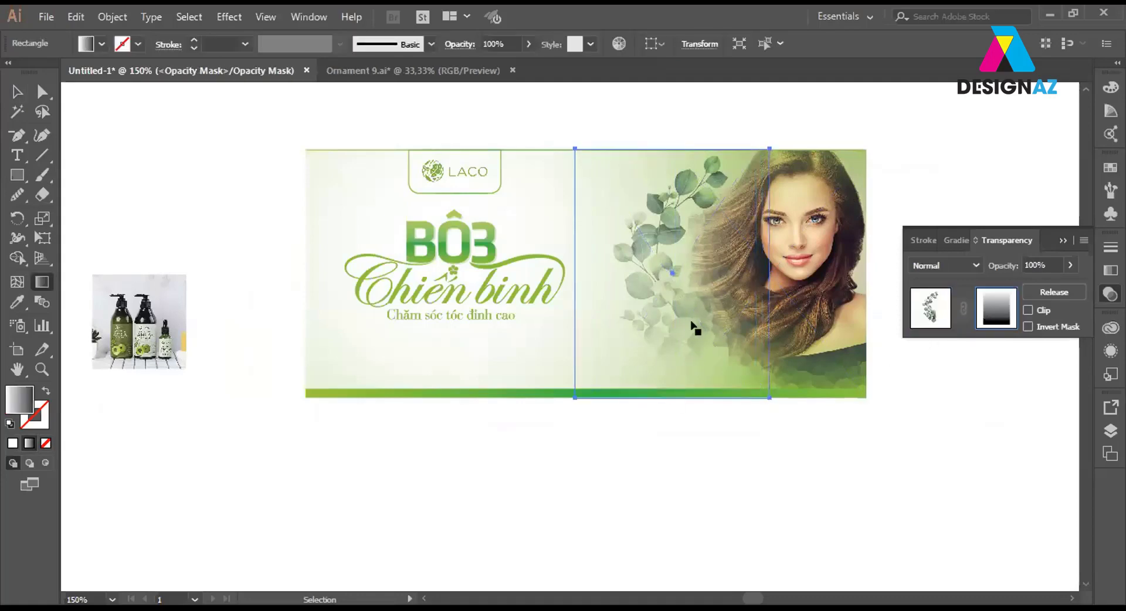
left_click_drag(685, 274, 687, 360)
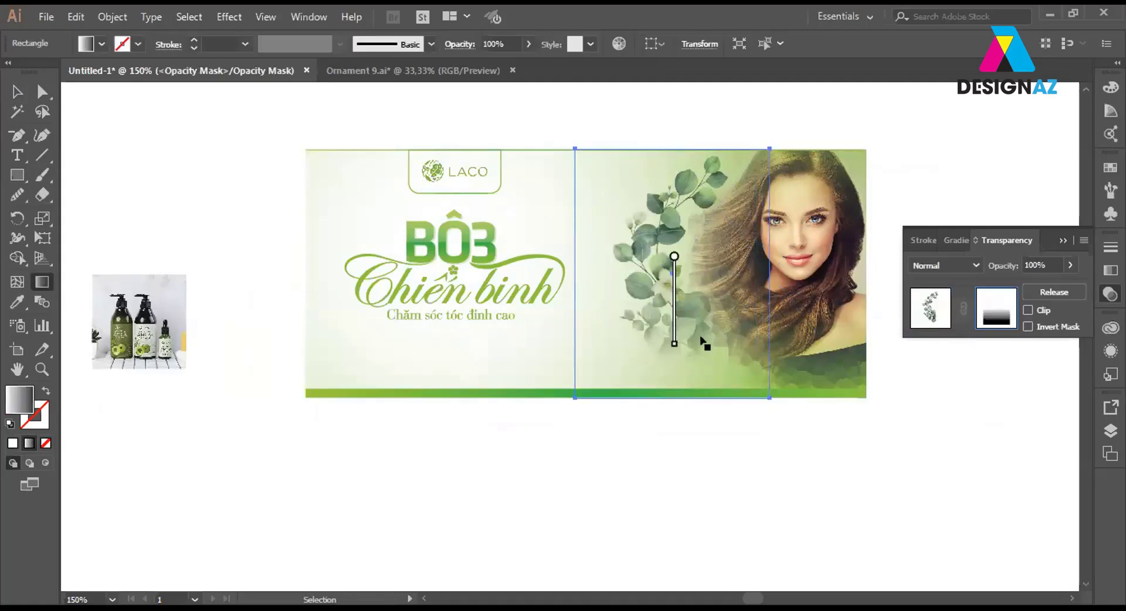
left_click_drag(676, 272, 695, 346)
left_click_drag(671, 272, 697, 407)
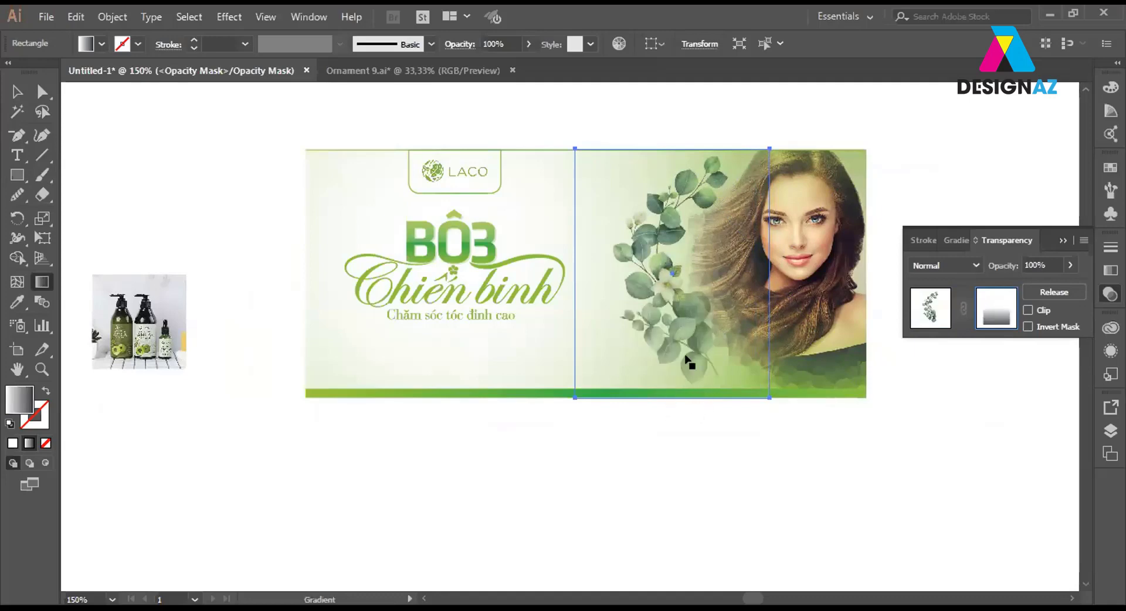
left_click_drag(672, 268, 691, 394)
left_click_drag(654, 268, 678, 406)
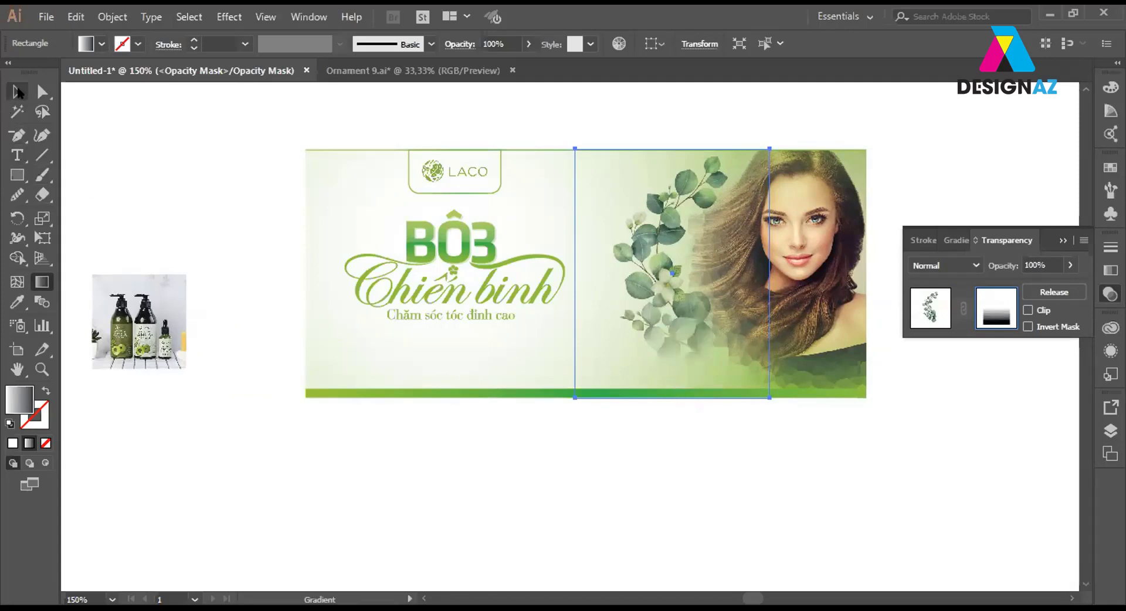
Lower the mask rectangle to 79% opacity and the leaf group to 61% opacity.
left_click(17, 91)
left_click(213, 189)
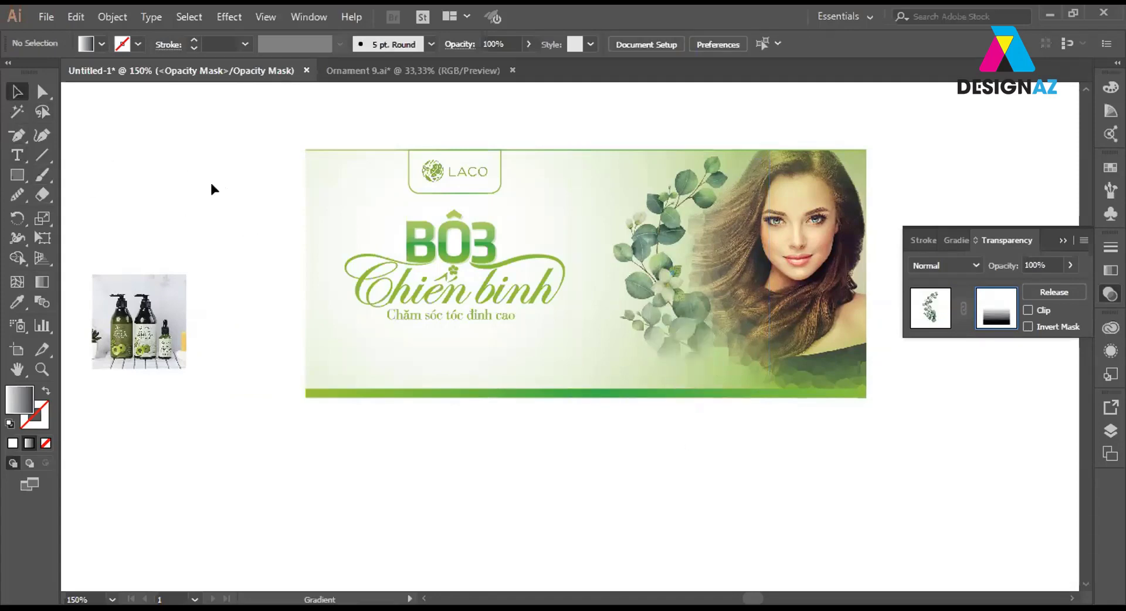
left_click(662, 273)
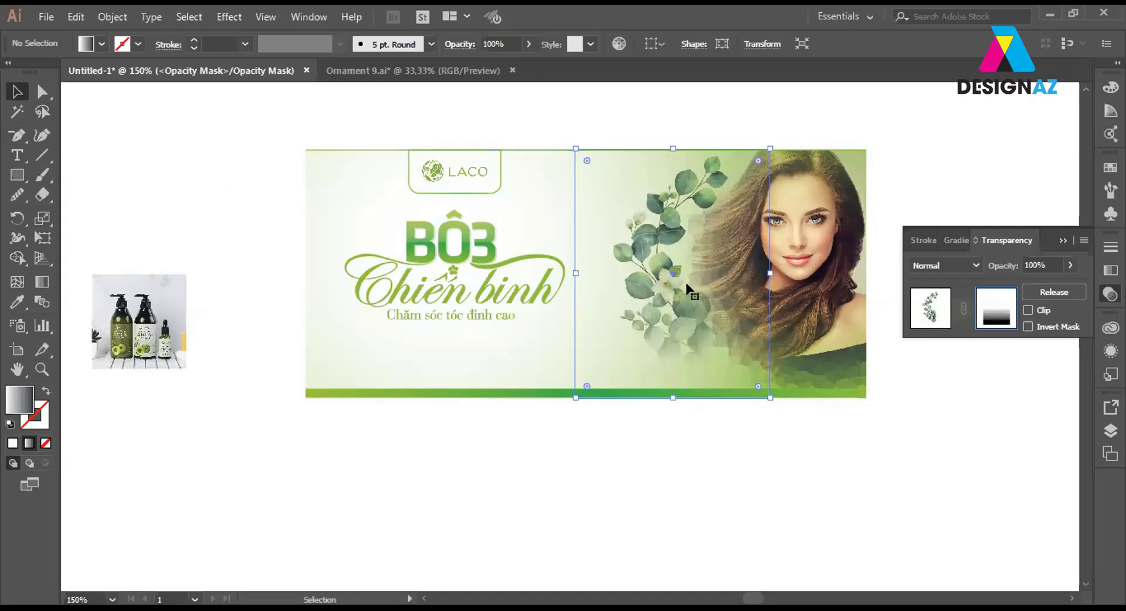
left_click_drag(1070, 265, 1054, 287)
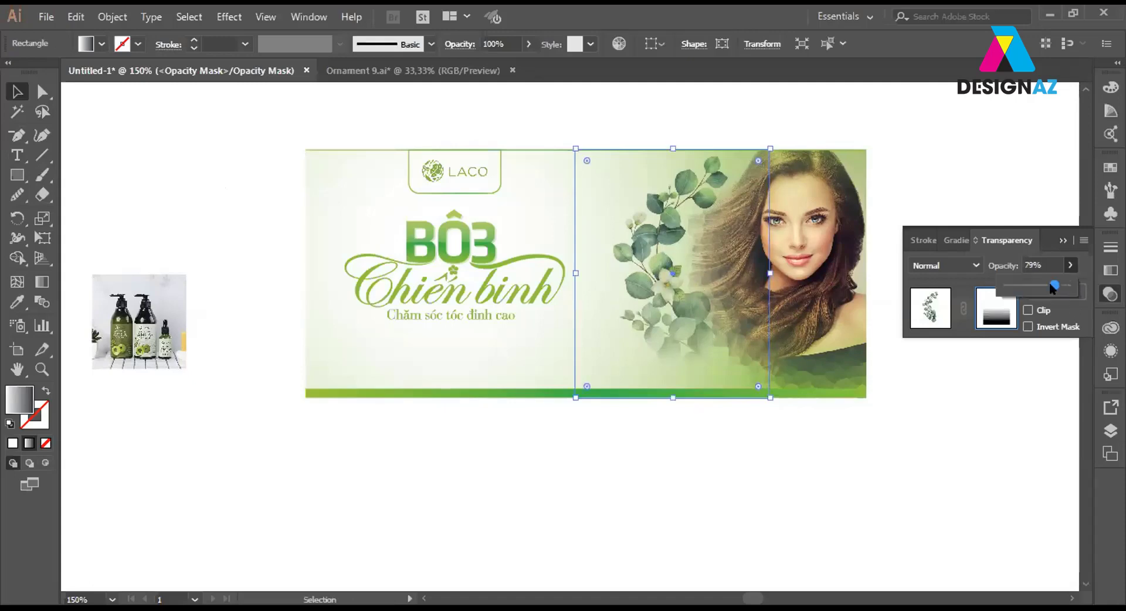
left_click(933, 305)
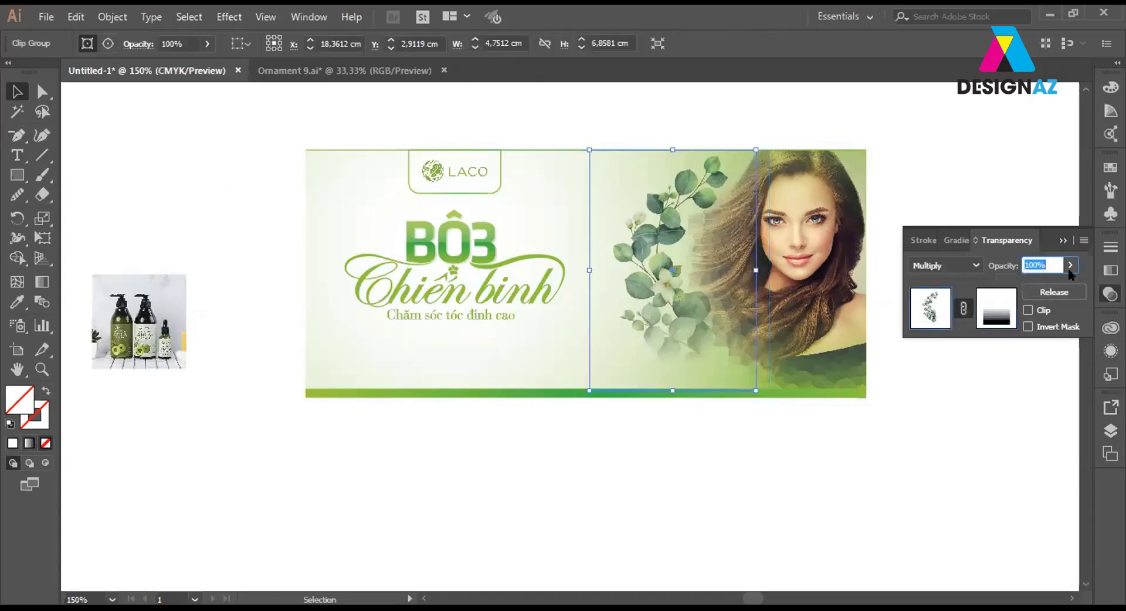
left_click_drag(1068, 269, 1047, 287)
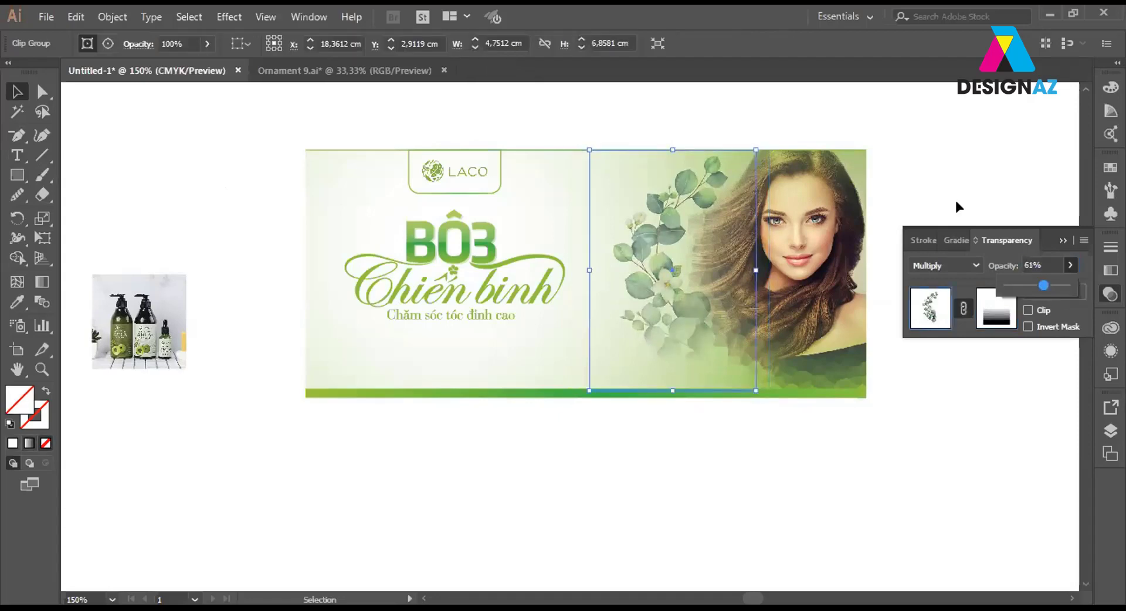
left_click(251, 309)
Zoom and pan in on the product photo until the left bottle's base fills the view.
left_click_drag(153, 384, 292, 371)
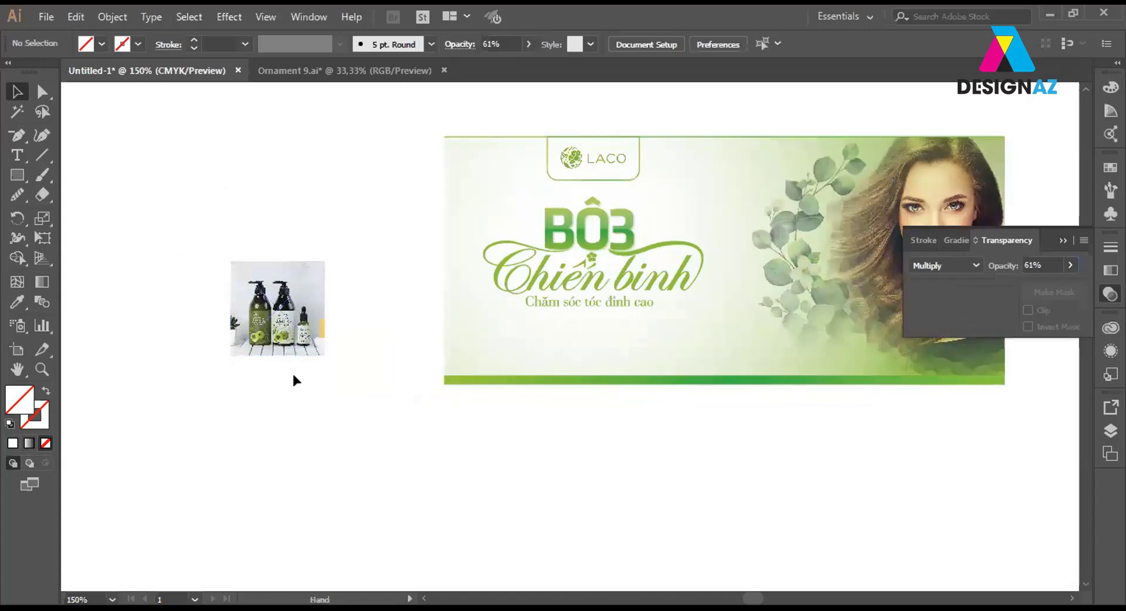
key("ctrl+minus")
key("ctrl+minus")
key("ctrl+minus")
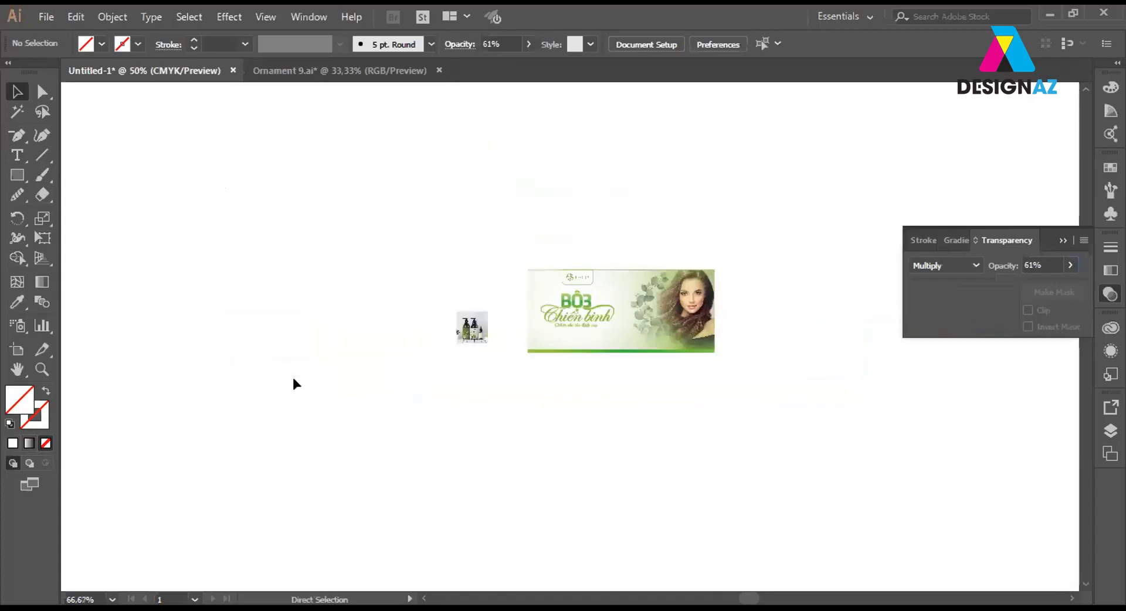
key("ctrl+plus")
key("ctrl+plus")
key("ctrl+plus")
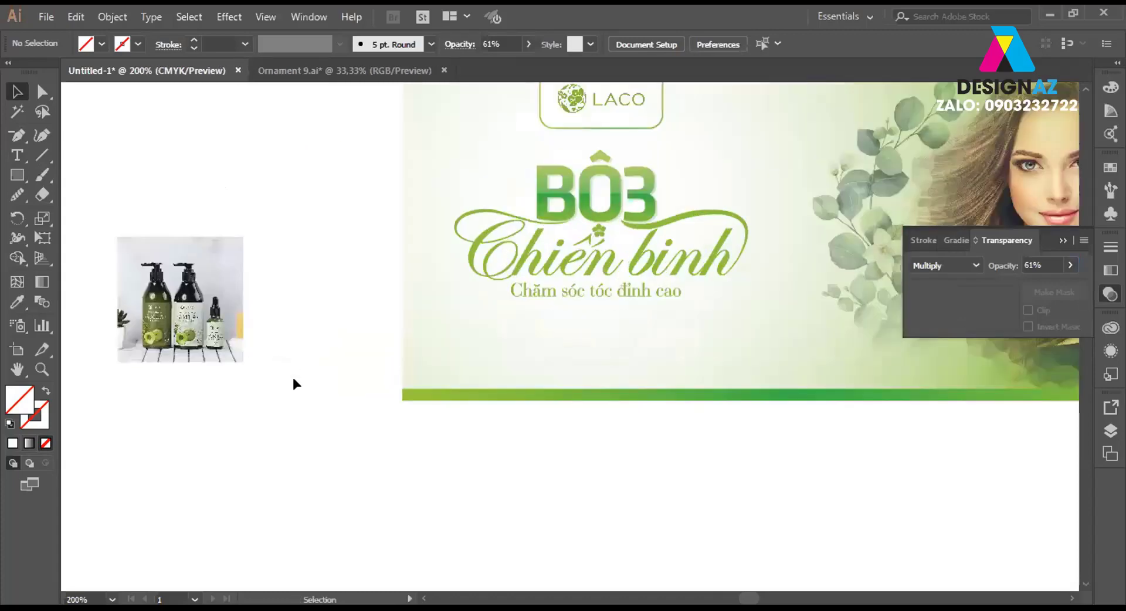
key("ctrl+plus")
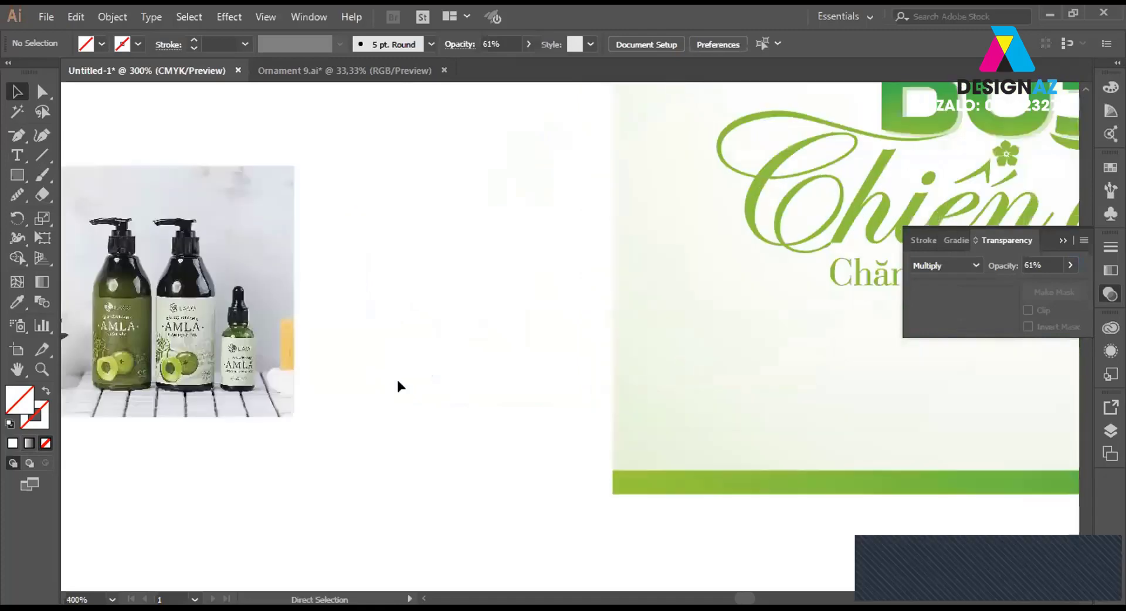
left_click_drag(210, 372, 477, 412)
key("ctrl+plus")
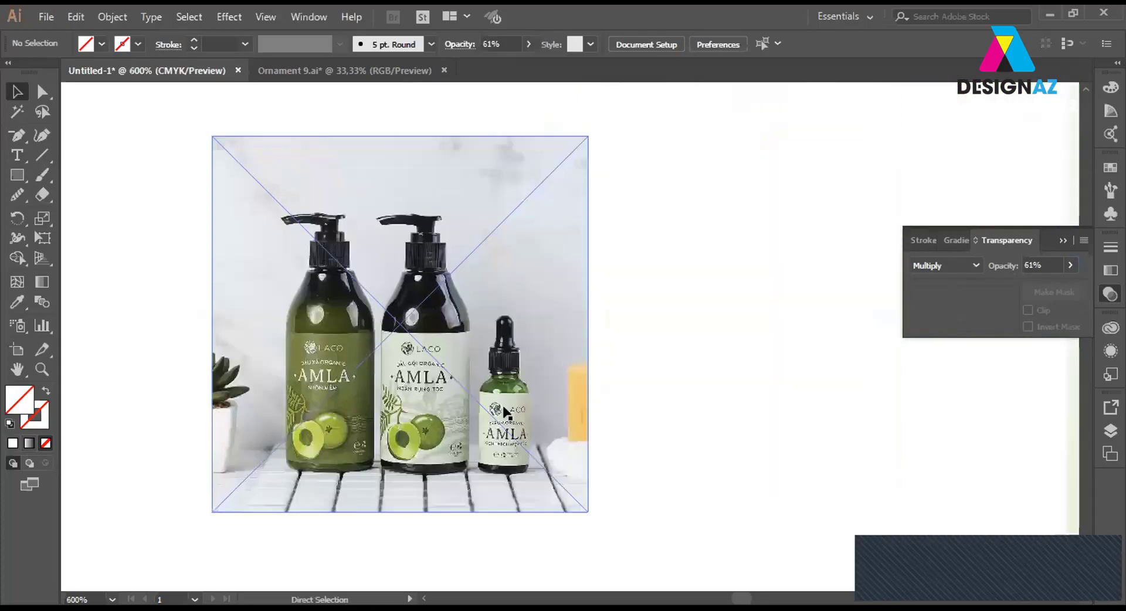
key("ctrl+plus")
key("ctrl+plus")
left_click_drag(136, 511, 607, 366)
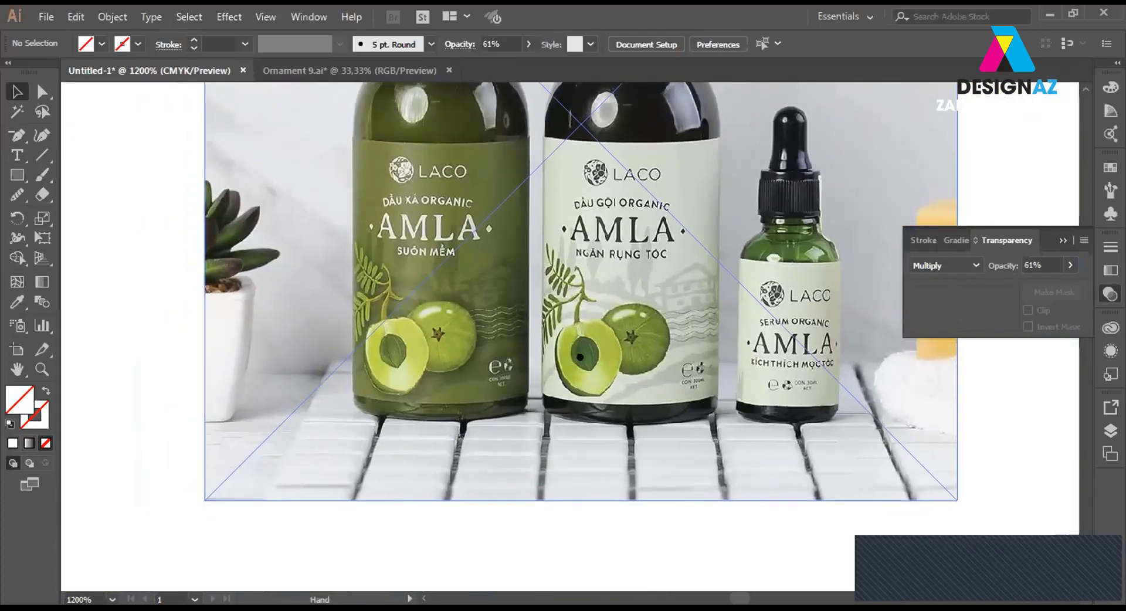
key("ctrl+plus")
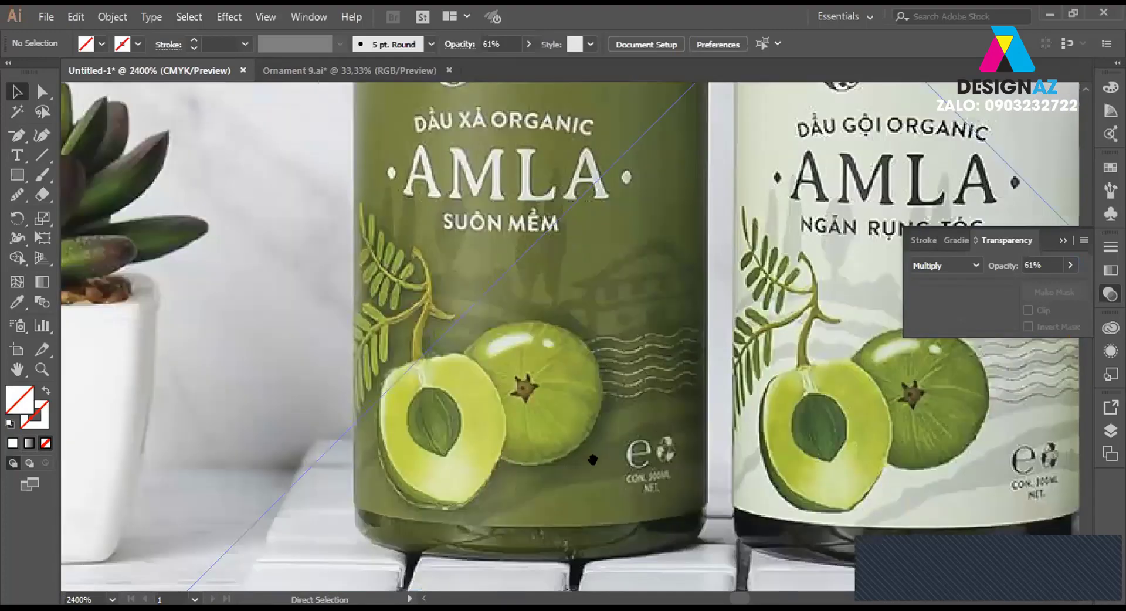
left_click_drag(536, 543, 534, 413)
Pen-trace the left bottle from its base up the left side and shoulder to the cap top.
key("p")
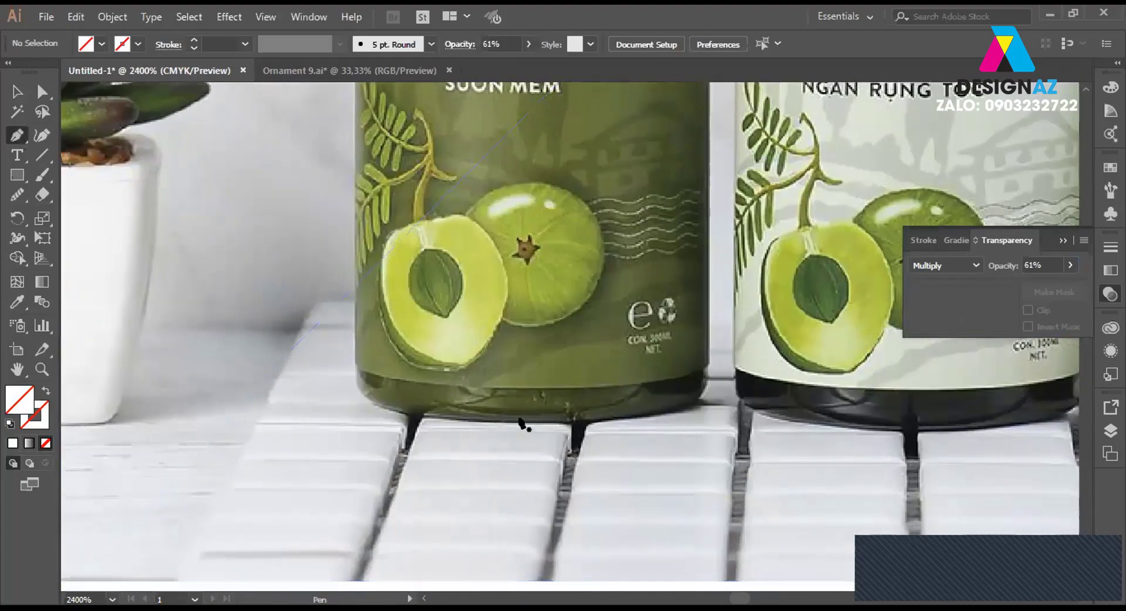
left_click(517, 421)
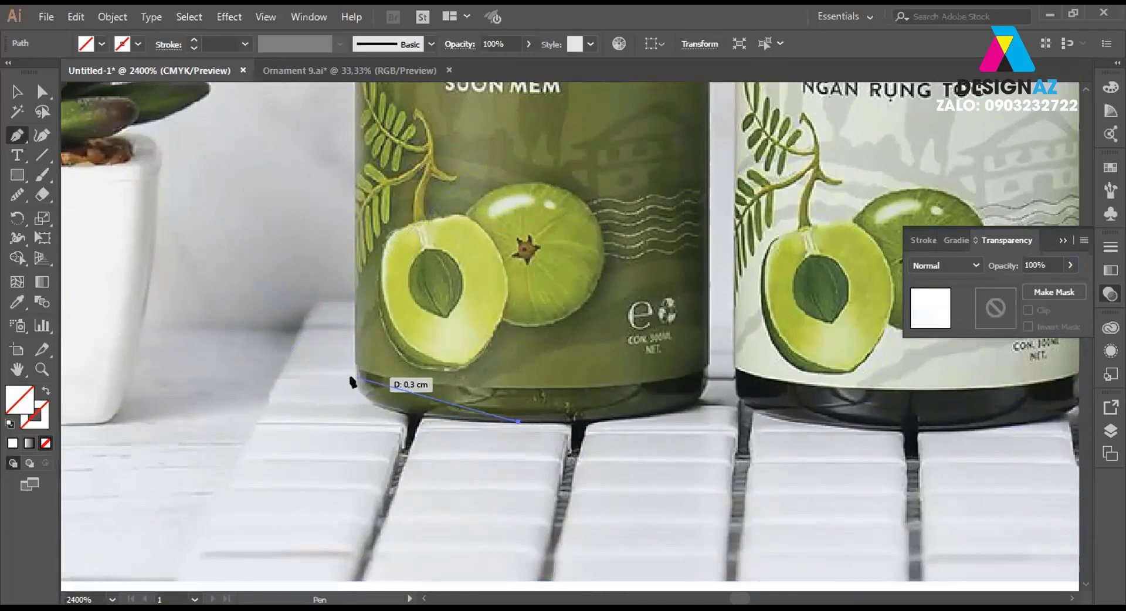
left_click_drag(356, 384, 341, 347)
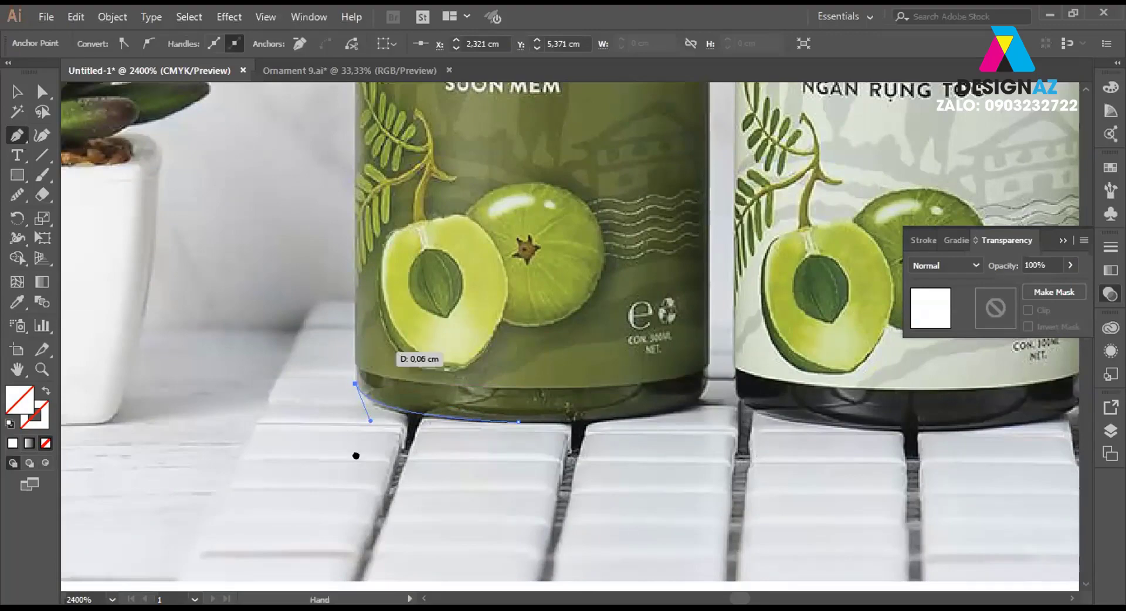
scroll(352, 351, "up", 4)
scroll(346, 241, "up", 6)
left_click_drag(332, 285, 332, 279)
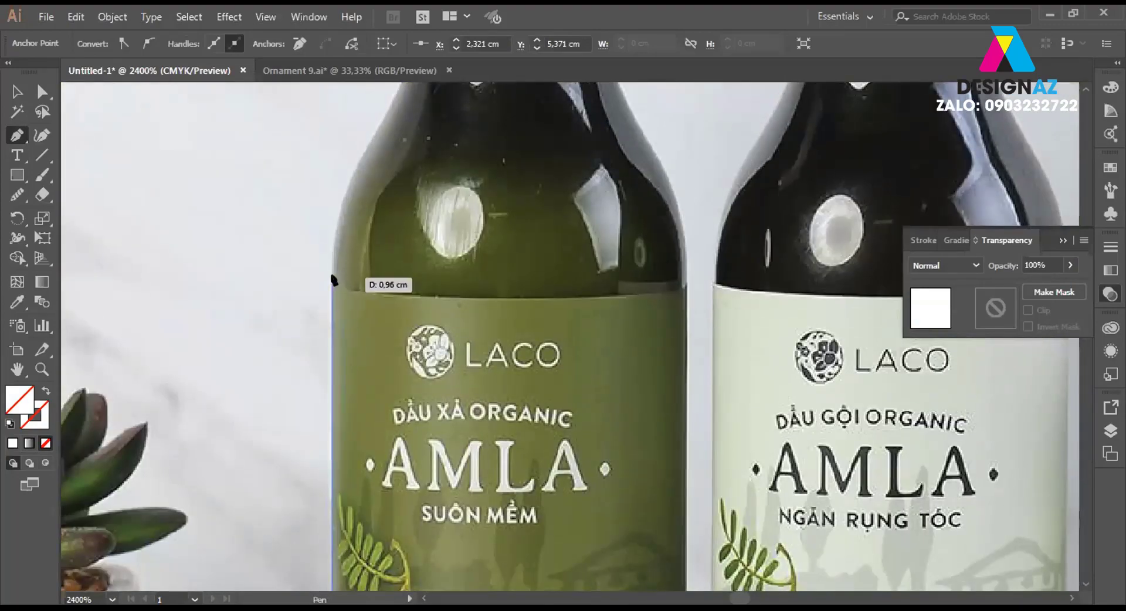
scroll(332, 279, "up", 6)
mouse_move(333, 345)
left_mouse_down()
mouse_move(369, 288)
mouse_move(367, 254)
mouse_move(417, 267)
left_mouse_up()
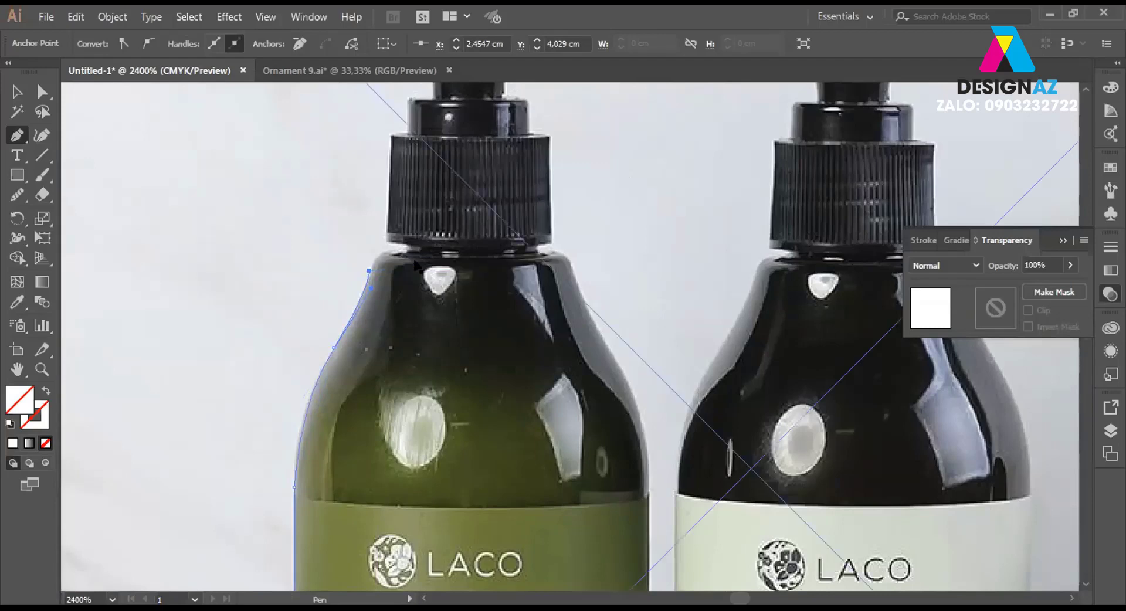
key("ctrl+plus")
key("ctrl+plus")
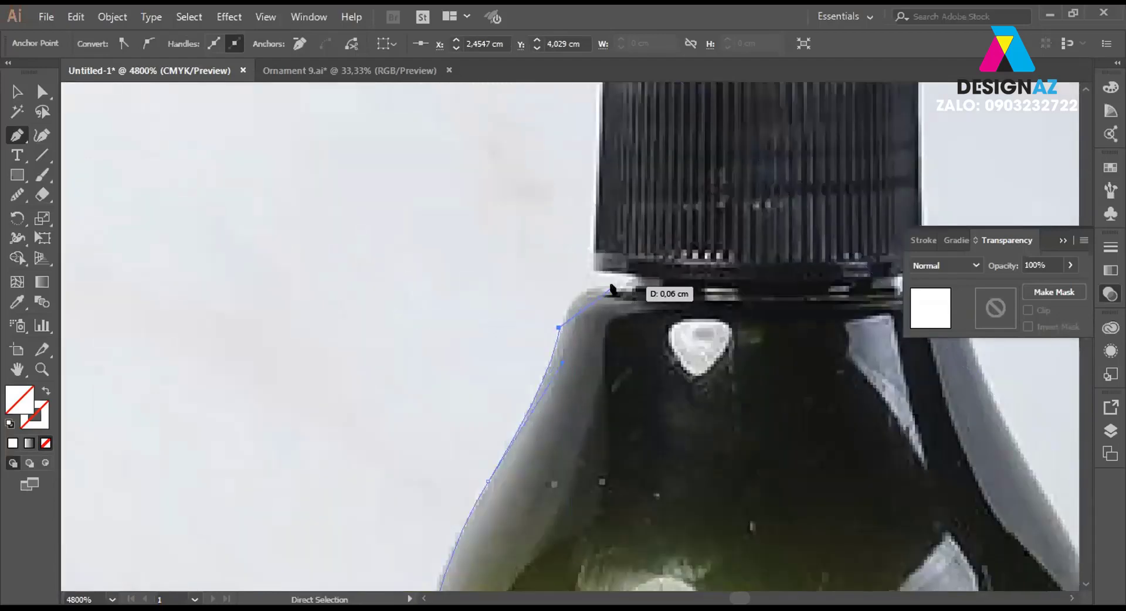
mouse_move(614, 287)
left_mouse_down()
mouse_move(667, 289)
mouse_move(570, 268)
mouse_move(570, 201)
mouse_move(668, 198)
left_mouse_up()
left_click(613, 287)
left_click(572, 267)
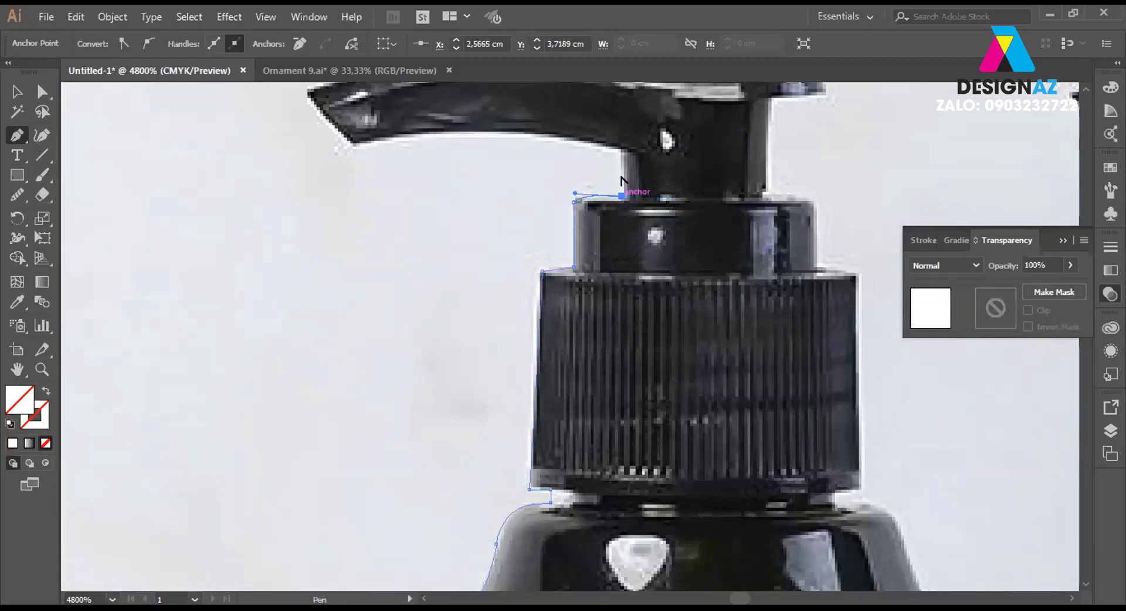
Continue the path around the pump stem, arm and top to the pump's right end.
left_click(620, 148)
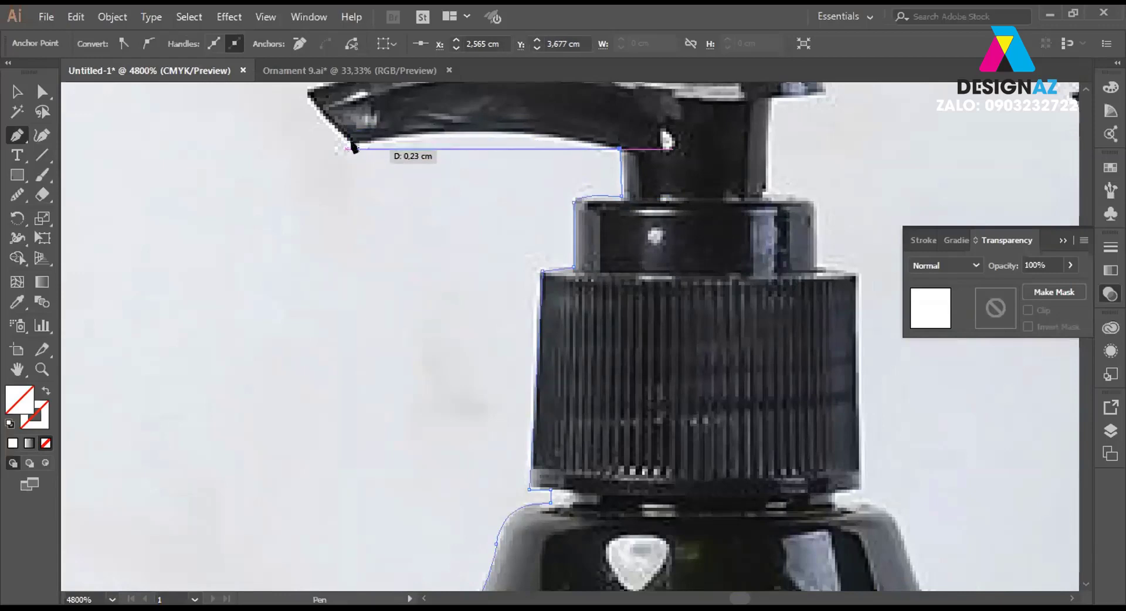
left_click_drag(352, 147, 226, 171)
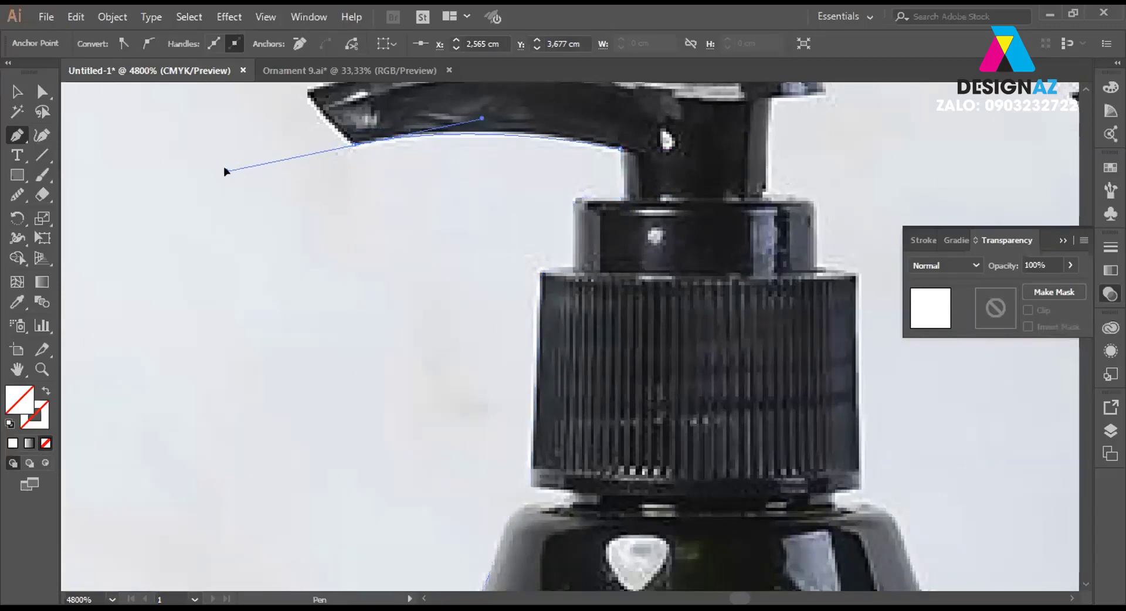
left_click(352, 143)
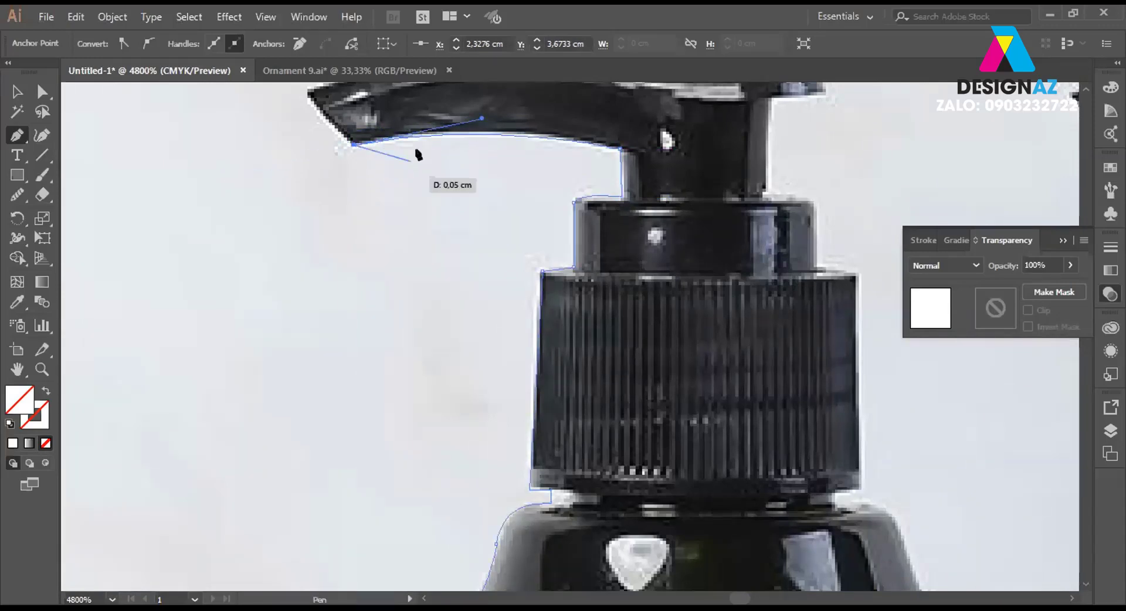
left_click_drag(430, 259, 458, 495)
left_click(334, 325)
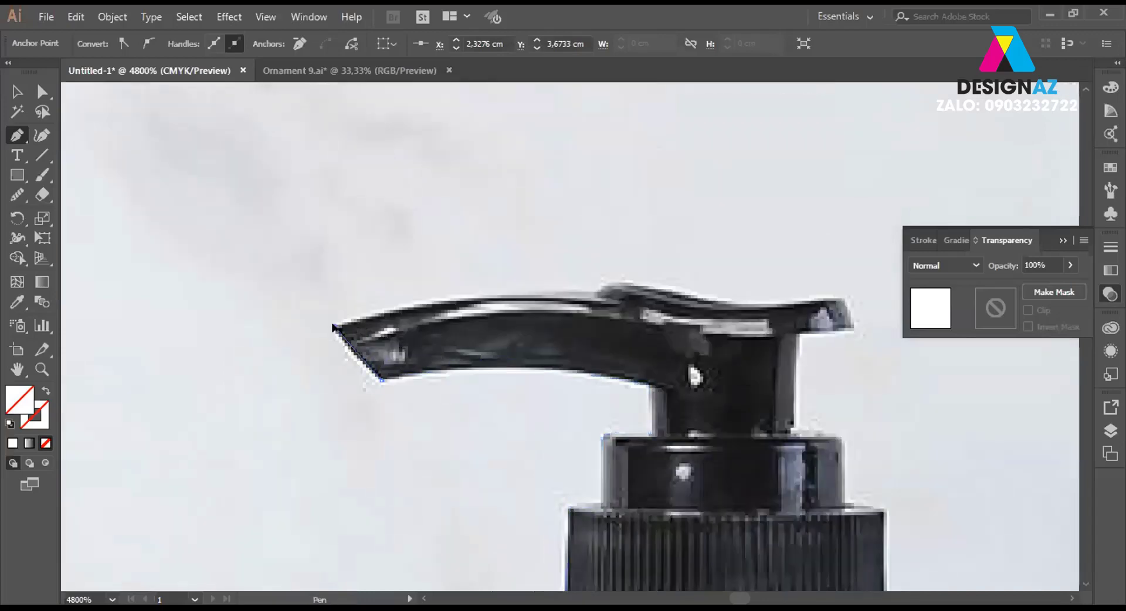
mouse_move(540, 292)
left_mouse_down()
mouse_move(686, 293)
mouse_move(591, 300)
left_mouse_up()
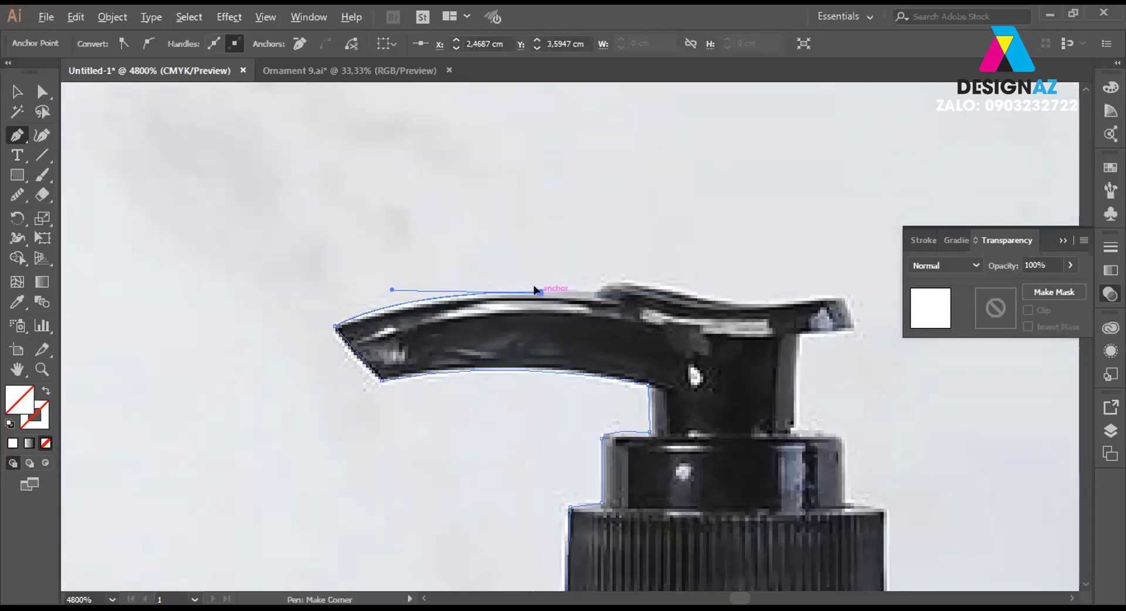
left_click_drag(620, 279, 635, 286)
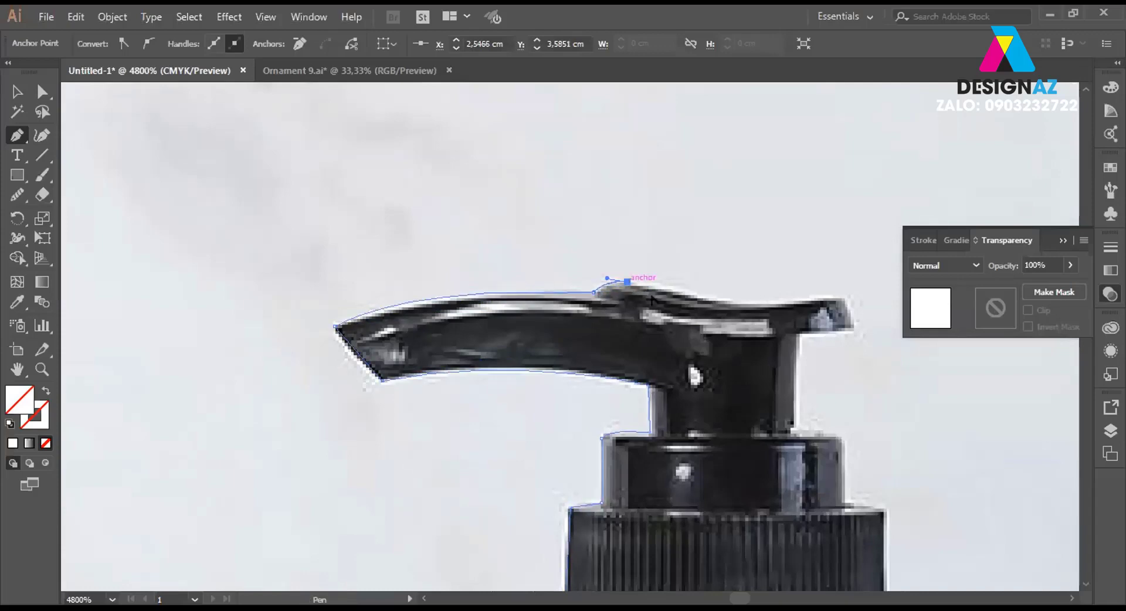
left_click_drag(752, 312, 580, 280)
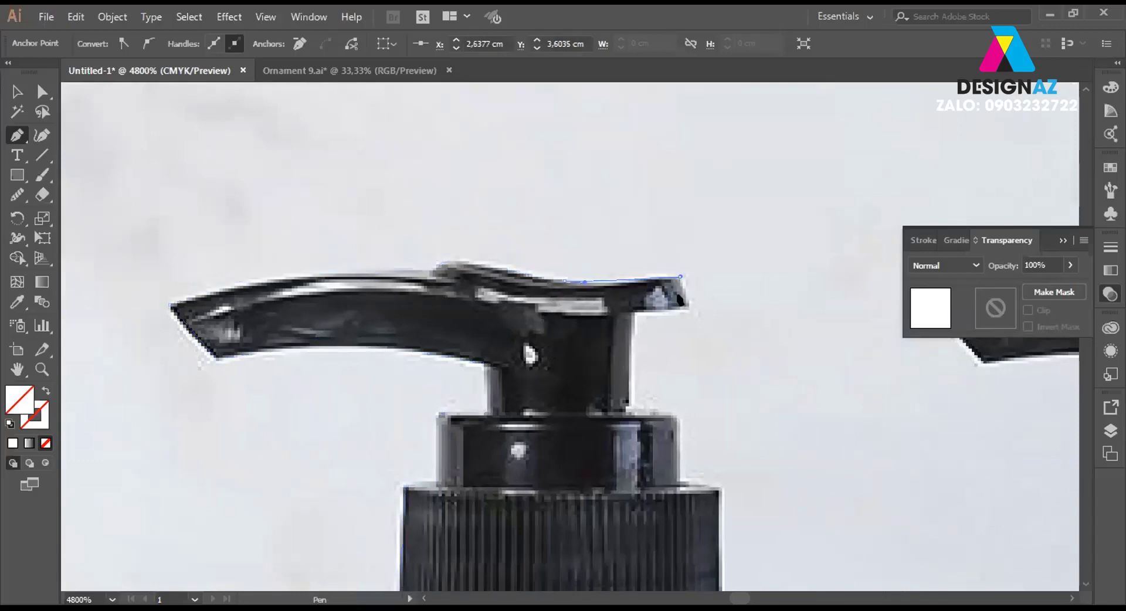
mouse_move(679, 275)
left_mouse_down()
mouse_move(689, 309)
mouse_move(626, 400)
mouse_move(677, 420)
left_mouse_up()
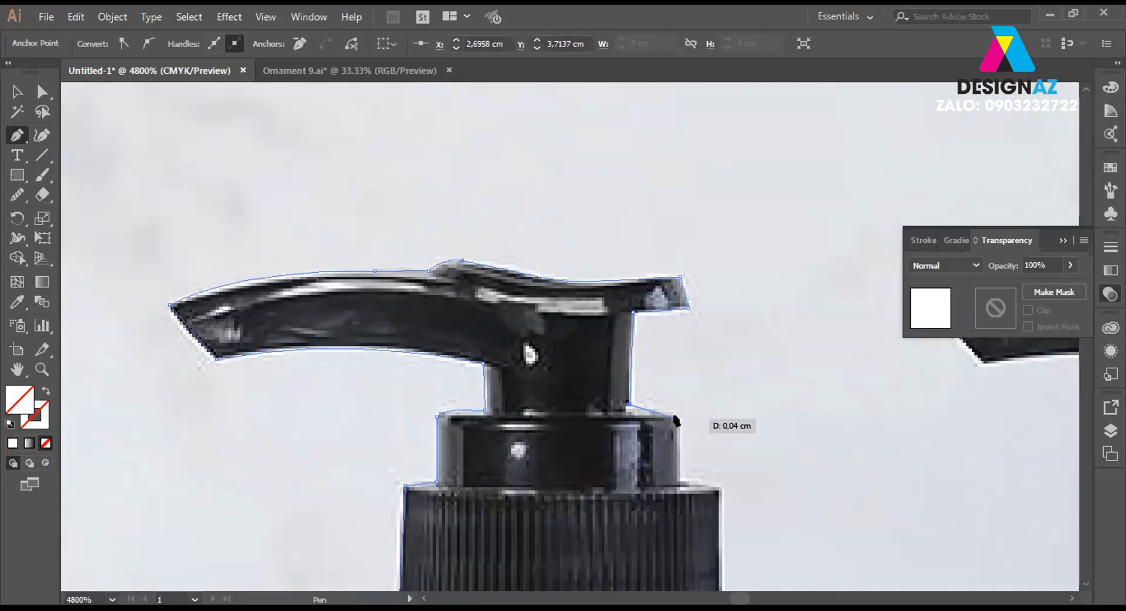
left_click_drag(677, 419, 677, 434)
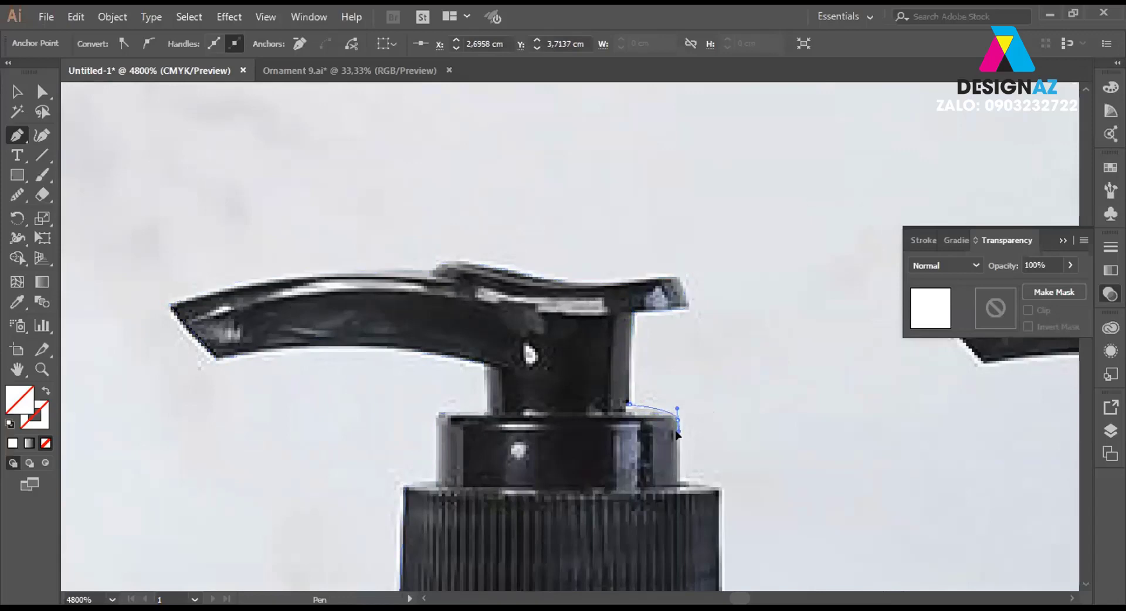
Trace down the cap, the bottle's right side and base, and close the outline.
mouse_move(679, 476)
left_mouse_down()
mouse_move(621, 360)
mouse_move(622, 376)
mouse_move(595, 214)
left_mouse_up()
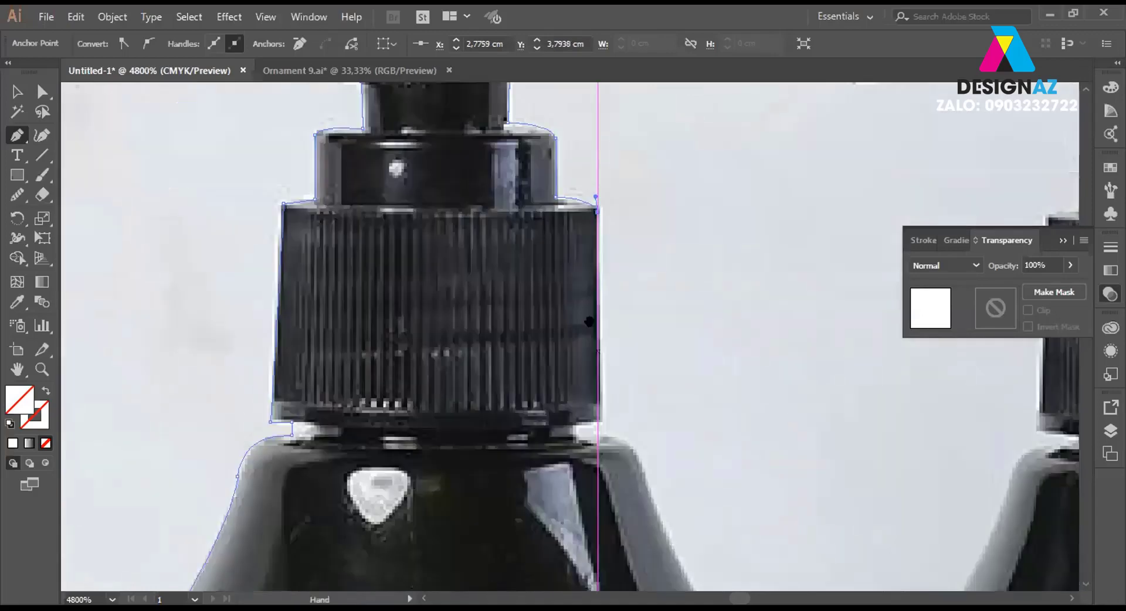
left_click_drag(594, 393, 569, 408)
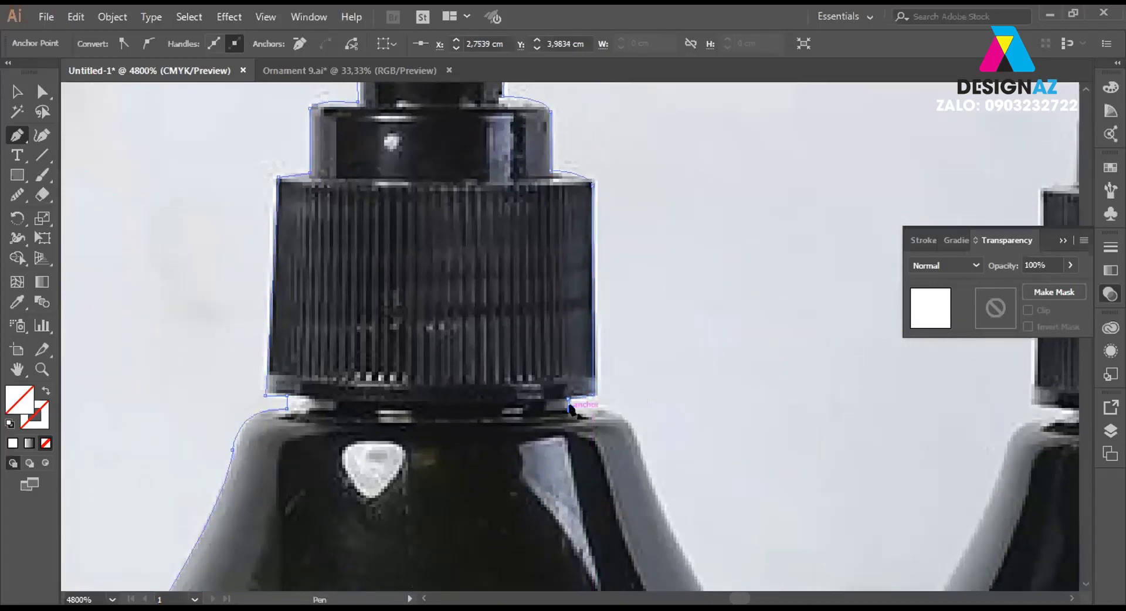
mouse_move(628, 419)
left_mouse_down()
mouse_move(635, 434)
mouse_move(463, 241)
mouse_move(476, 265)
left_mouse_up()
left_click_drag(545, 391, 573, 387)
scroll(574, 437, "down", 5)
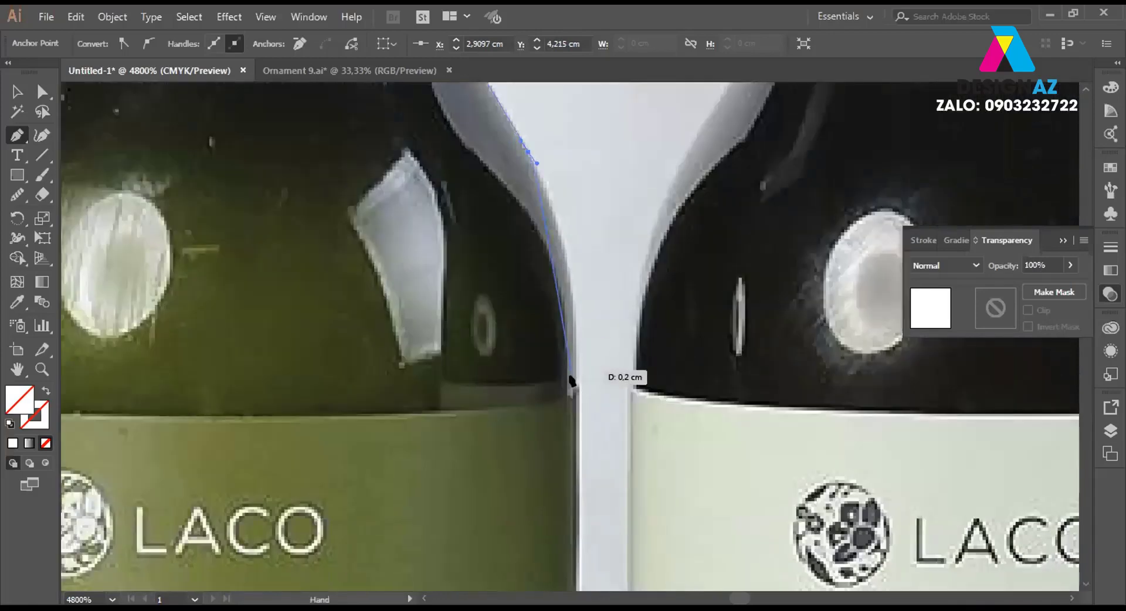
mouse_move(569, 502)
left_mouse_down()
mouse_move(587, 465)
mouse_move(575, 384)
left_mouse_up()
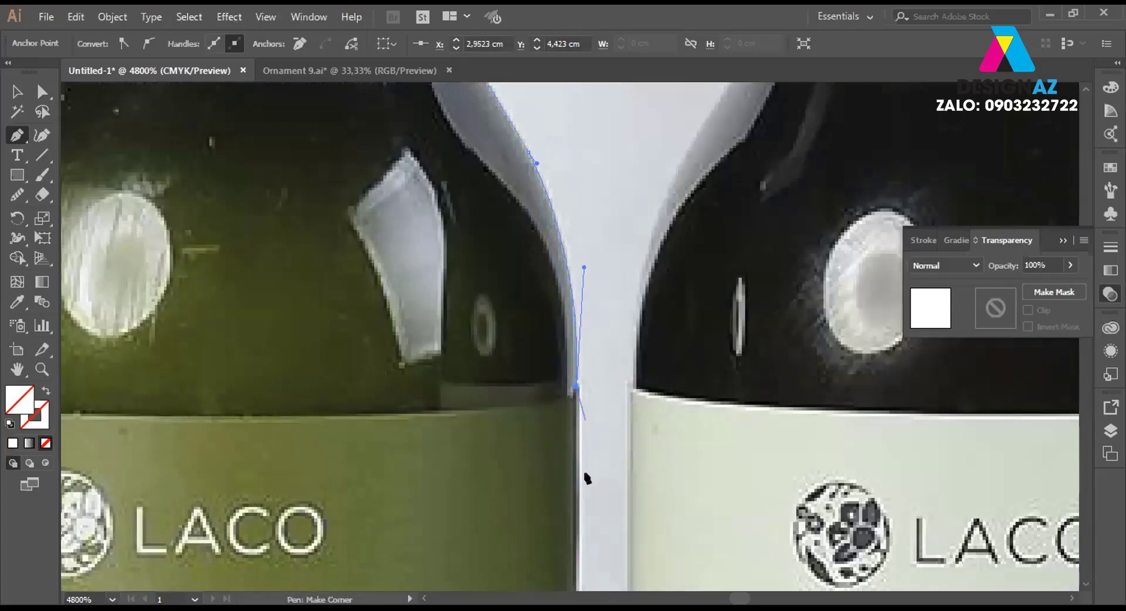
left_click_drag(588, 478, 618, 110)
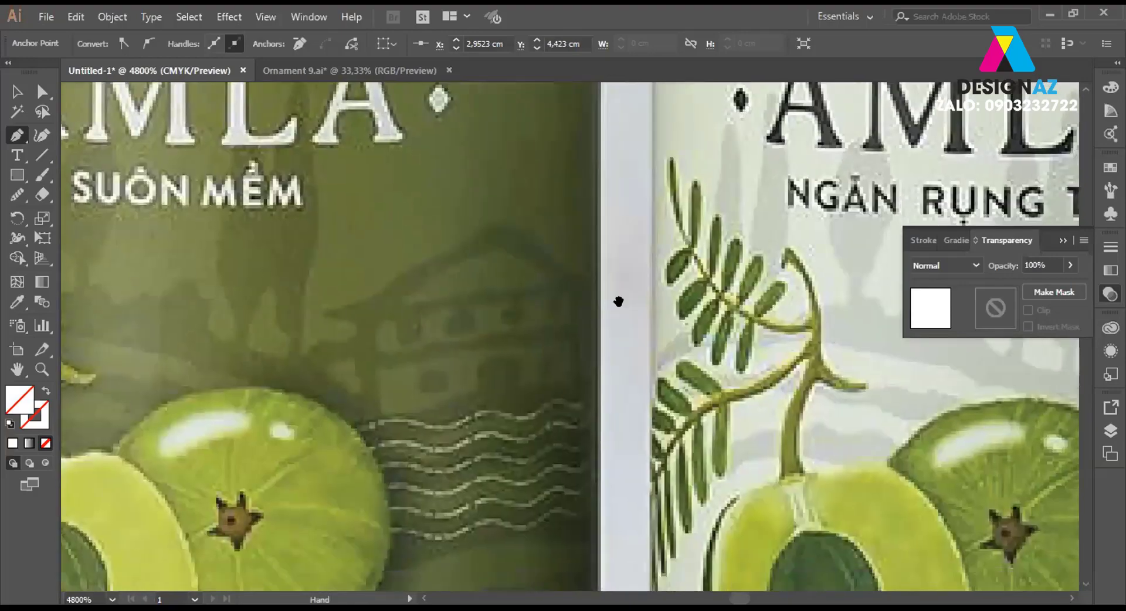
scroll(626, 328, "down", 10)
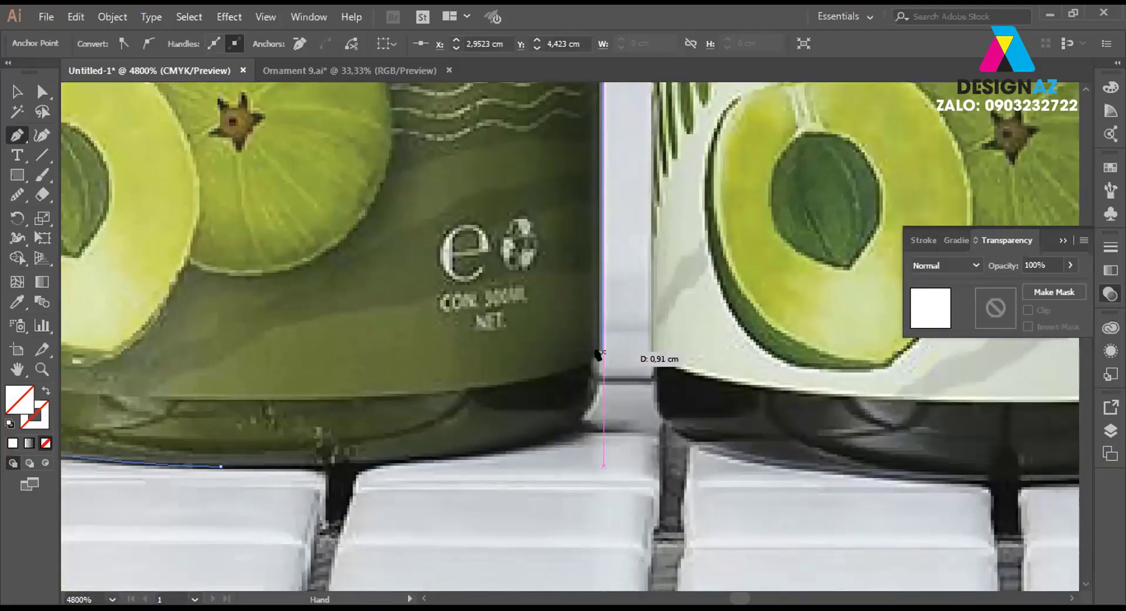
left_click(599, 352)
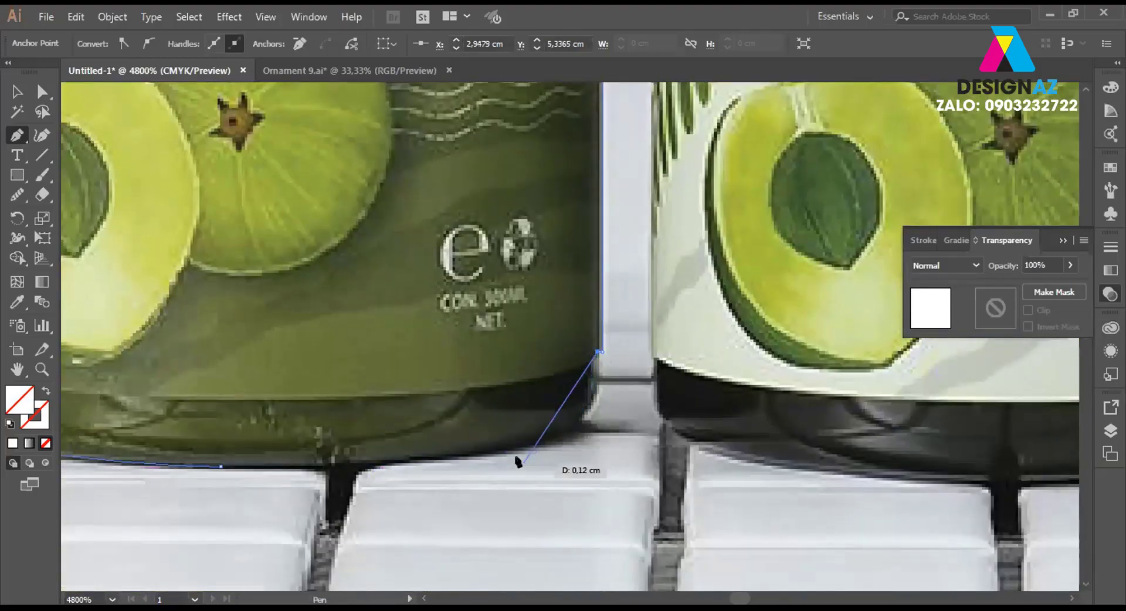
left_click_drag(447, 457, 269, 469)
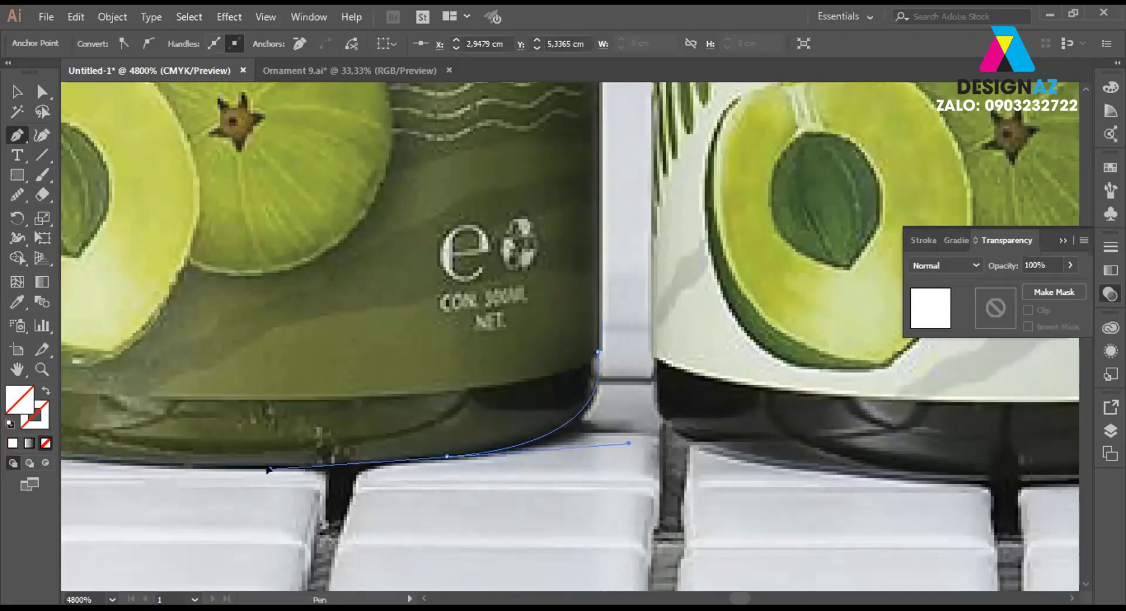
left_click_drag(229, 467, 389, 463)
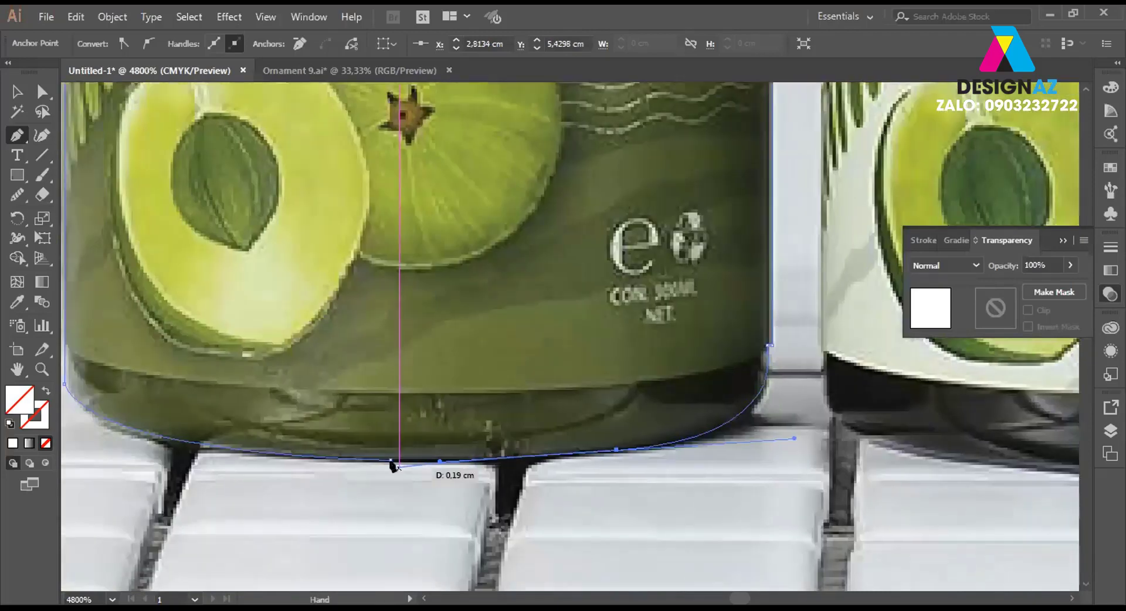
left_click(390, 461)
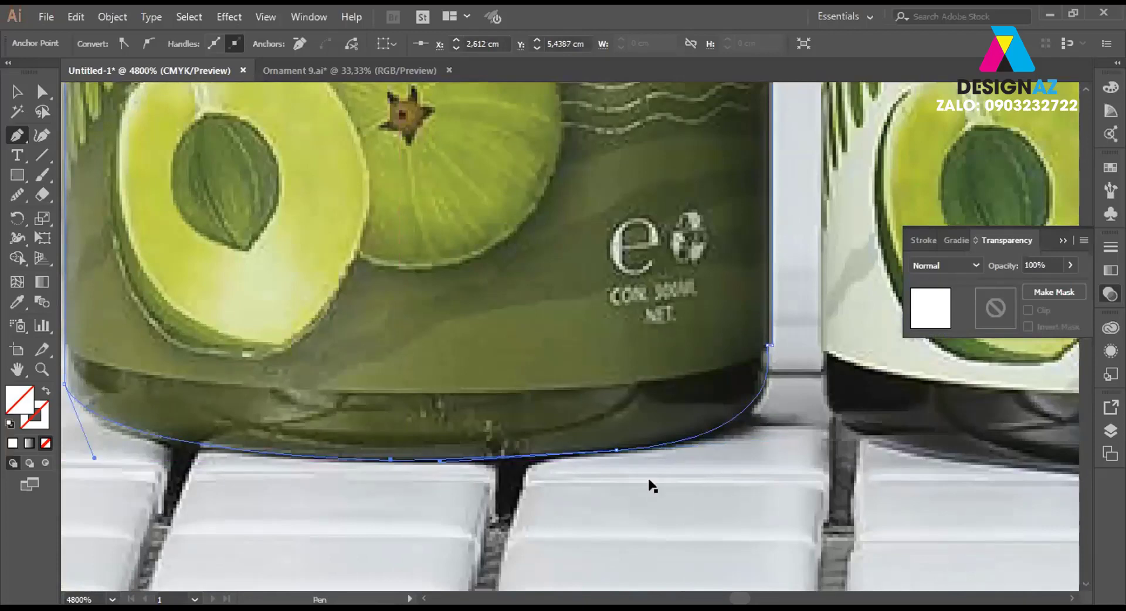
scroll(647, 476, "down", 5)
scroll(571, 367, "up", 2)
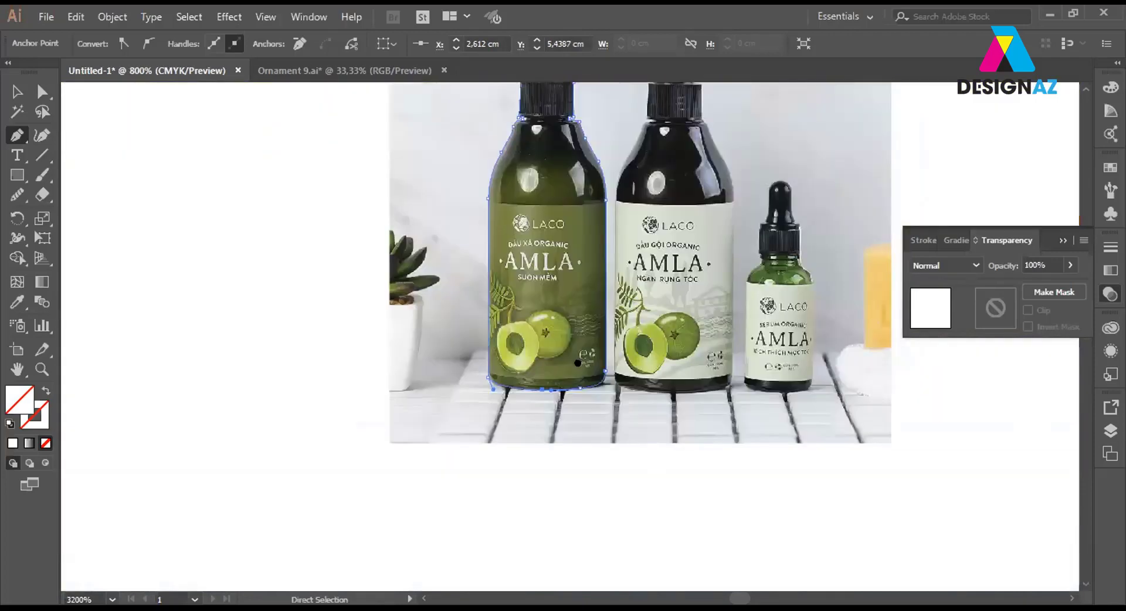
Give the traced left-bottle shape a solid orange fill with no stroke.
key("d")
key("v")
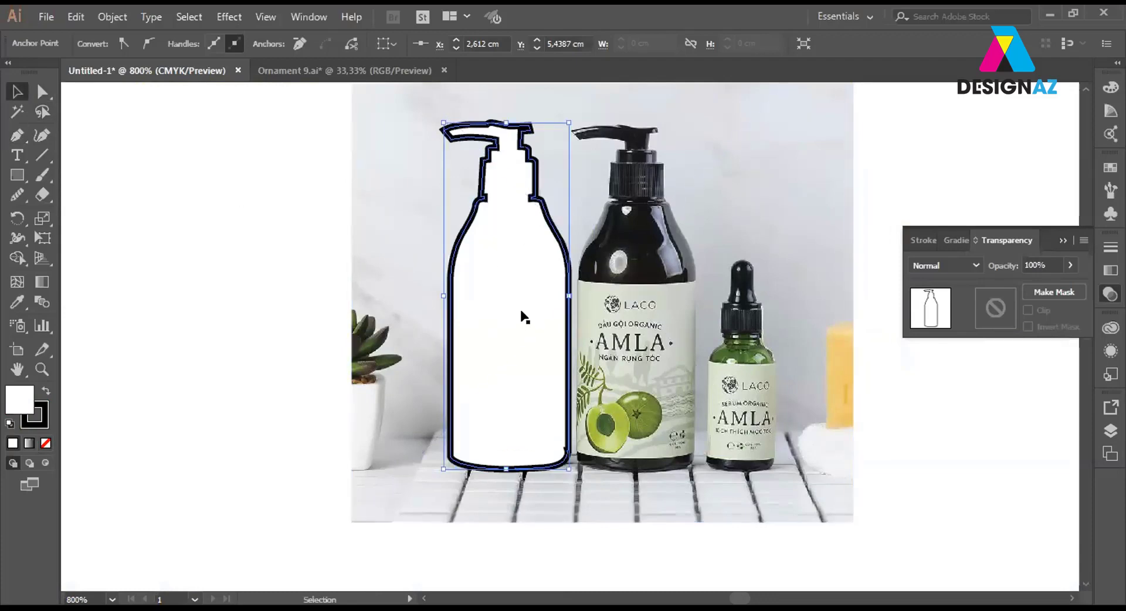
key("slash")
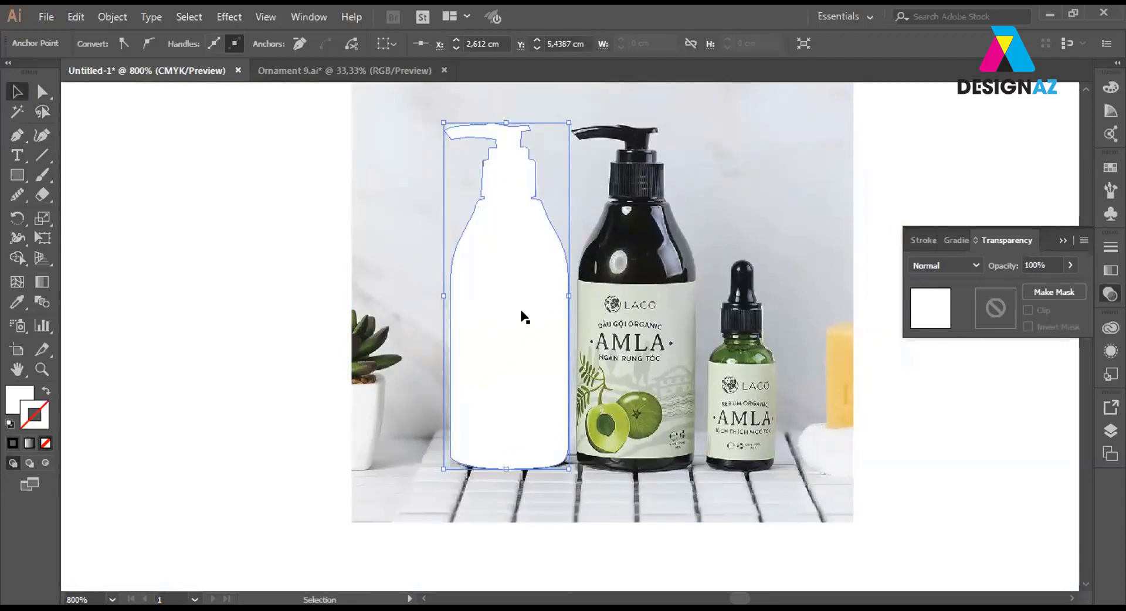
left_click(310, 291)
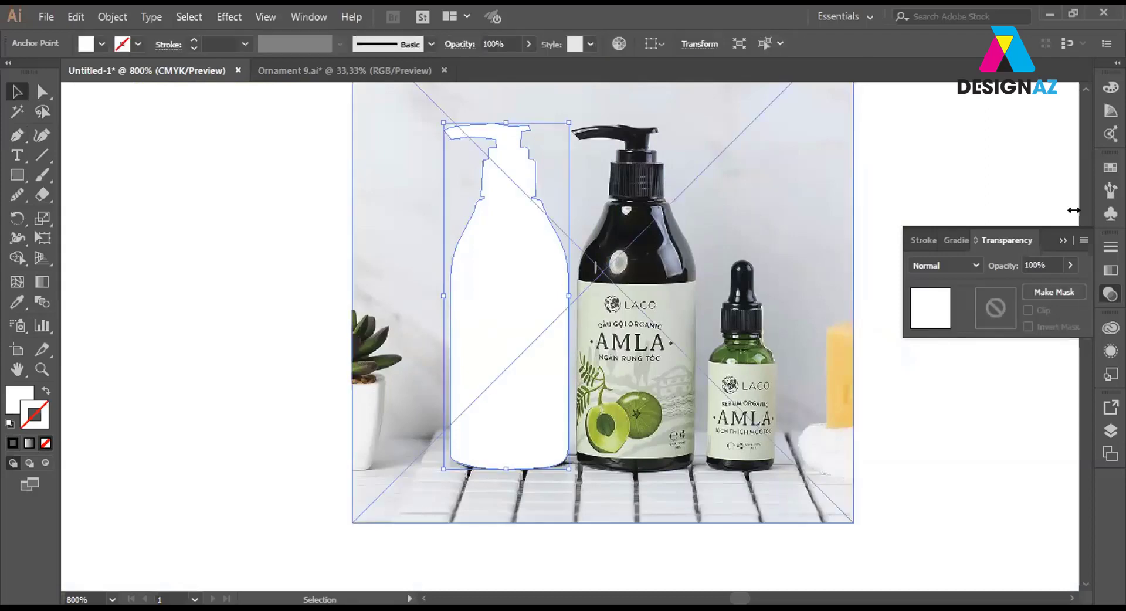
left_click(523, 346)
left_click(1110, 167)
key("x")
left_click(1056, 211)
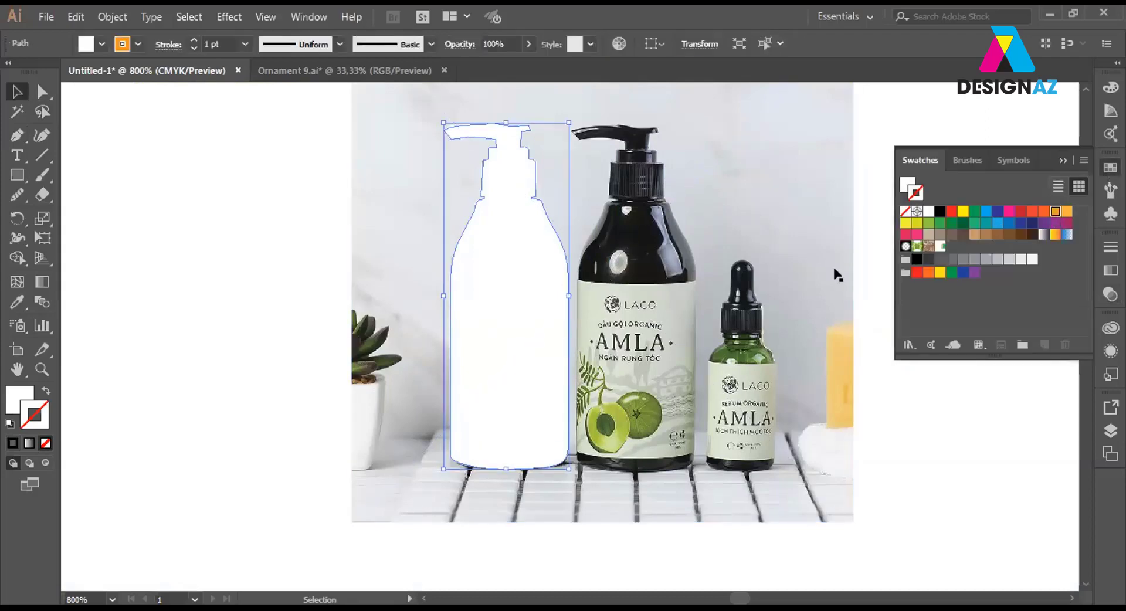
key("slash")
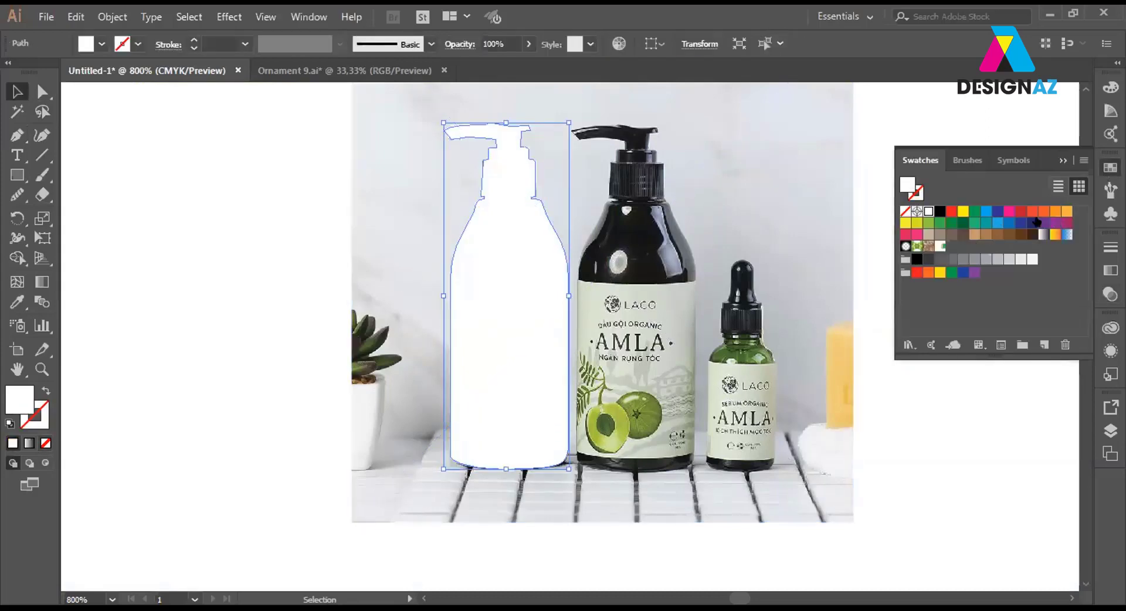
left_click(1049, 212)
left_click(231, 272)
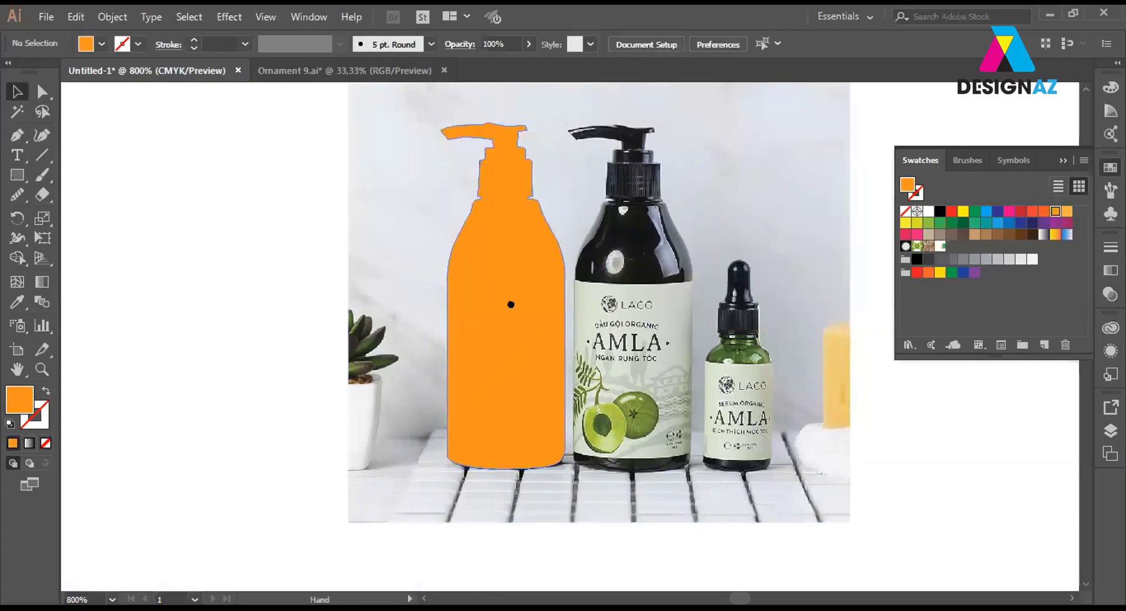
left_click_drag(628, 265, 508, 314)
key("ctrl+equal")
key("ctrl+equal")
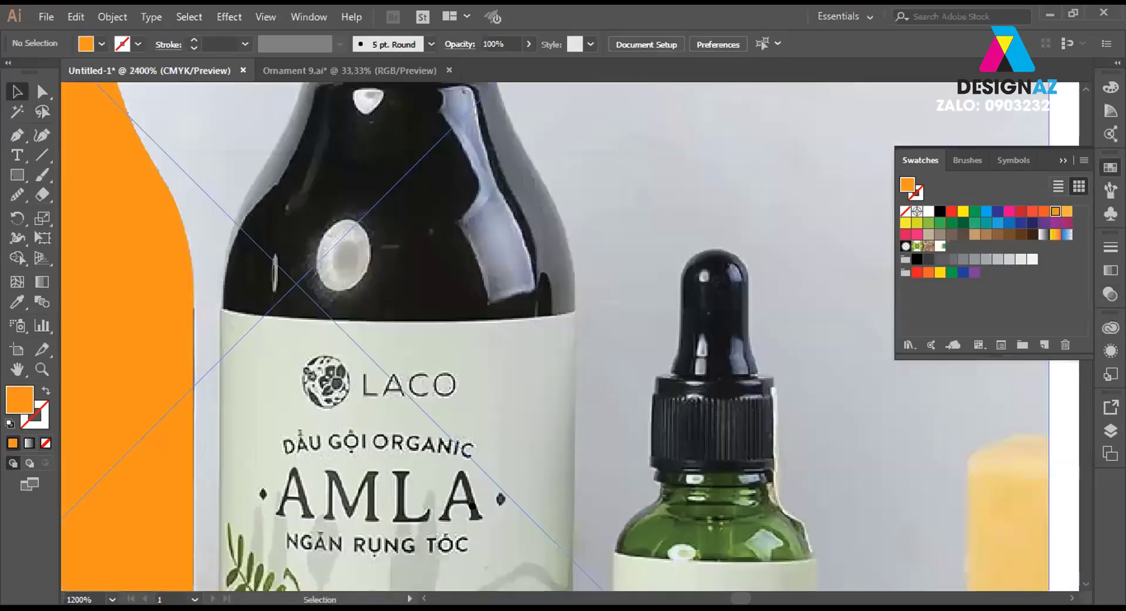
Zoom onto the middle bottle's base and start a Pen path curving round its bottom-left corner.
left_click_drag(629, 226, 642, 203)
scroll(645, 206, "down", 5)
scroll(645, 205, "left", 3)
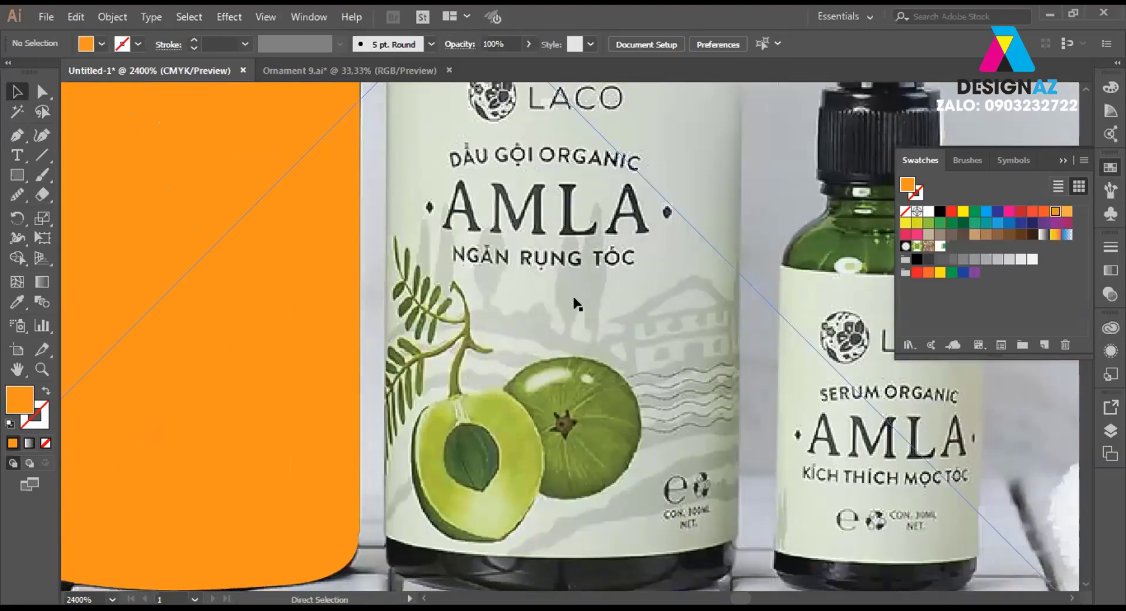
key("ctrl+equal")
key("ctrl+equal")
scroll(593, 367, "down", 4)
scroll(563, 216, "down", 6)
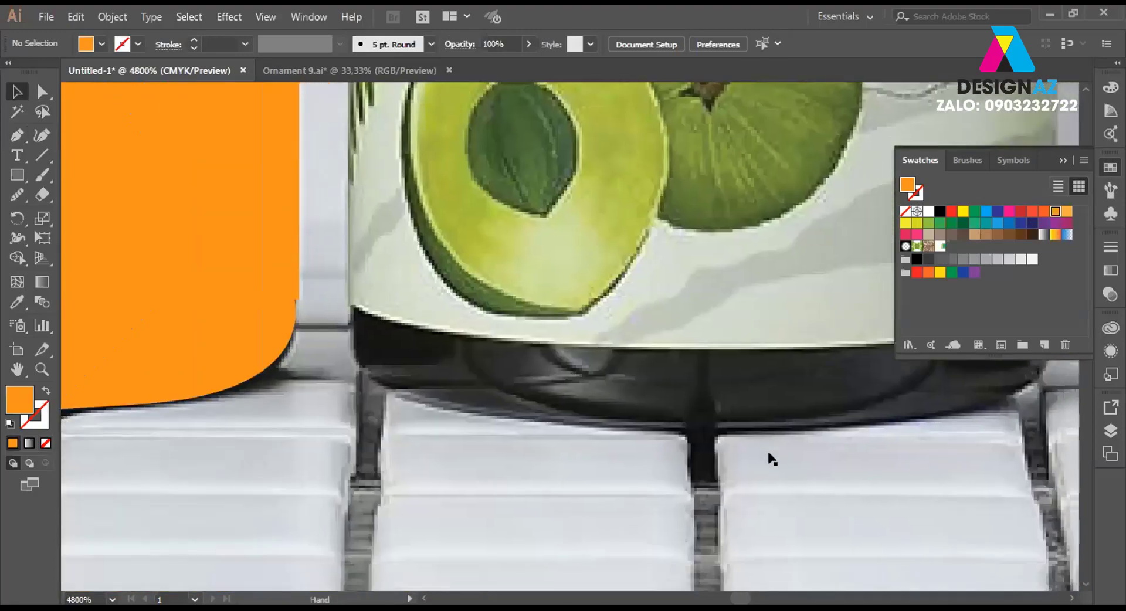
key("ctrl+minus")
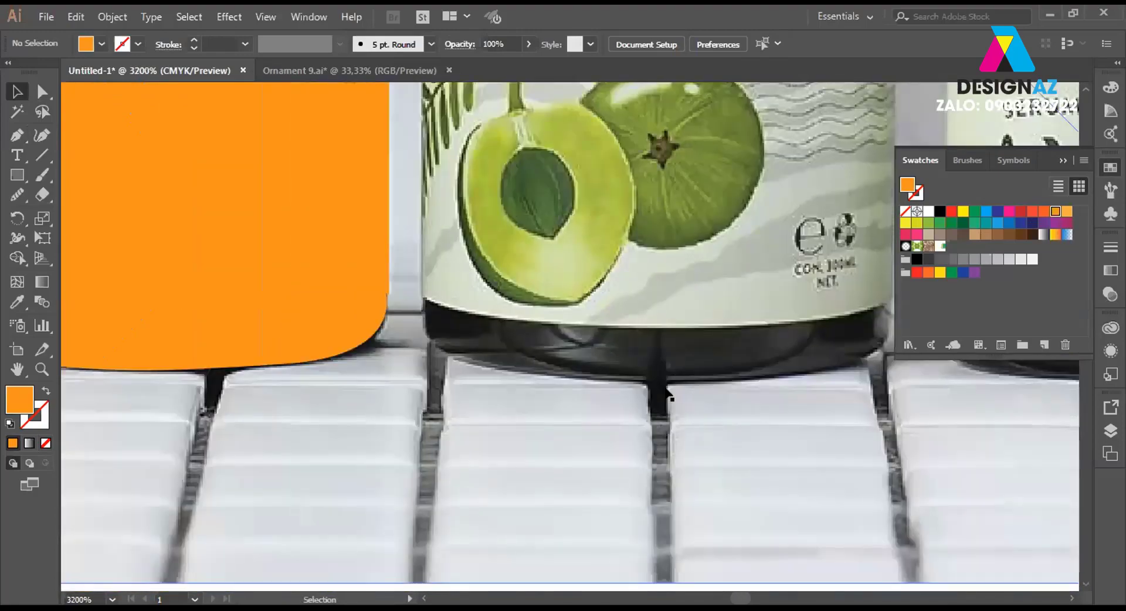
key("p")
left_click(659, 380)
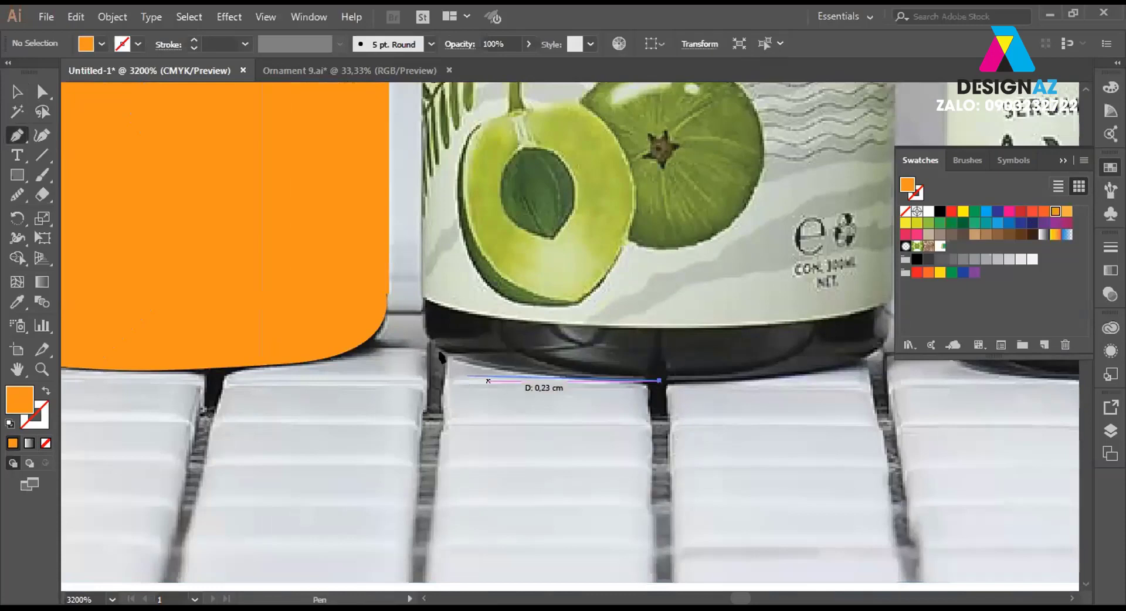
left_click_drag(424, 332, 403, 286)
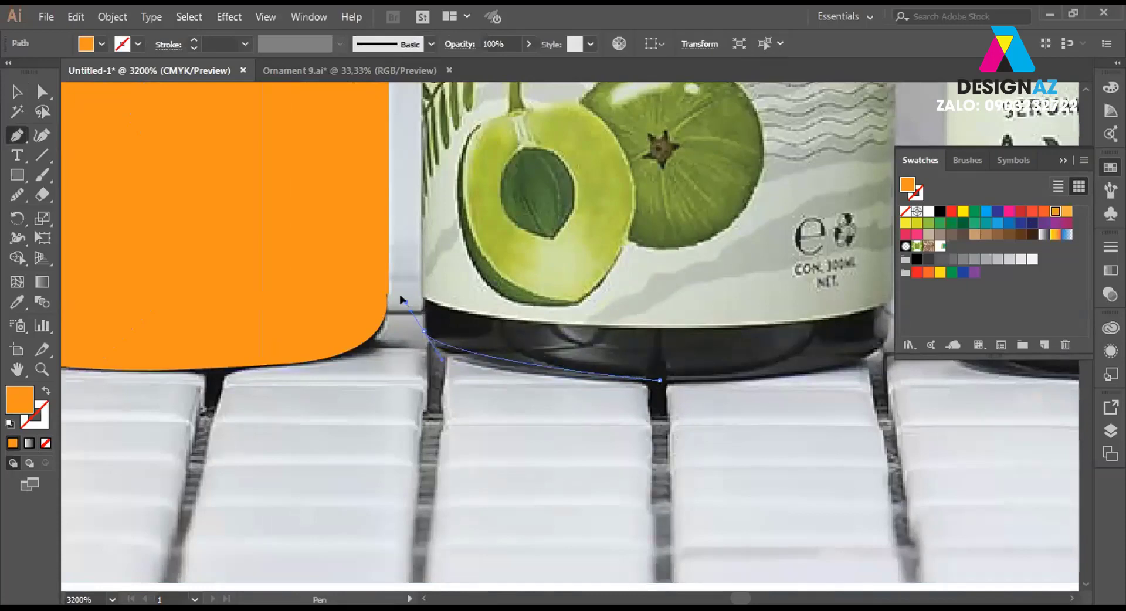
left_click(424, 331)
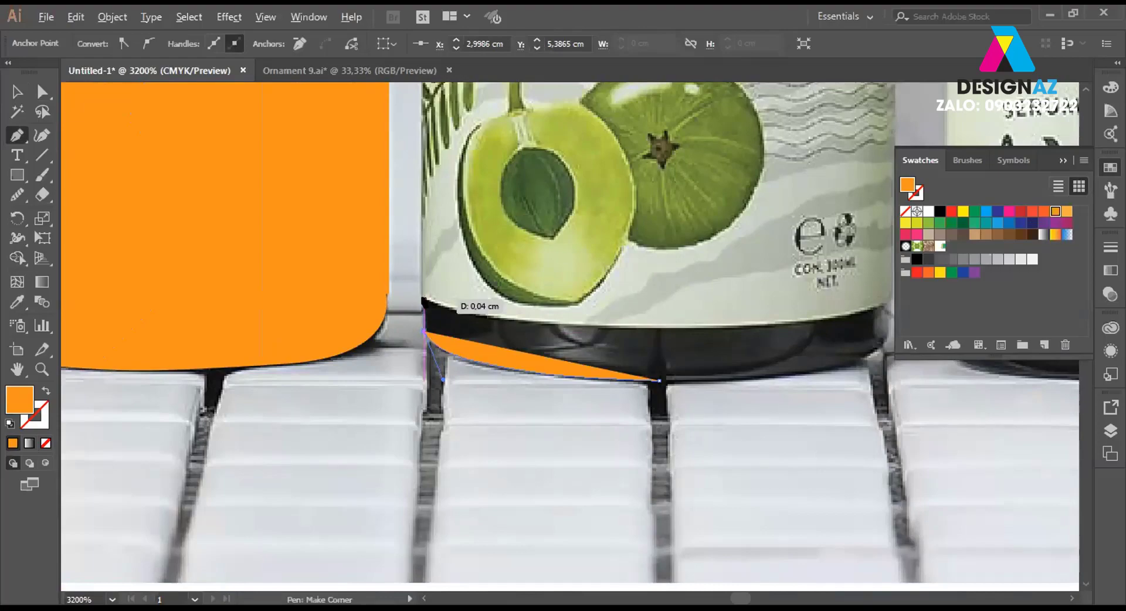
Trace the bottle's left side past the label and shoulder up to the cap edge.
scroll(469, 413, "up", 5)
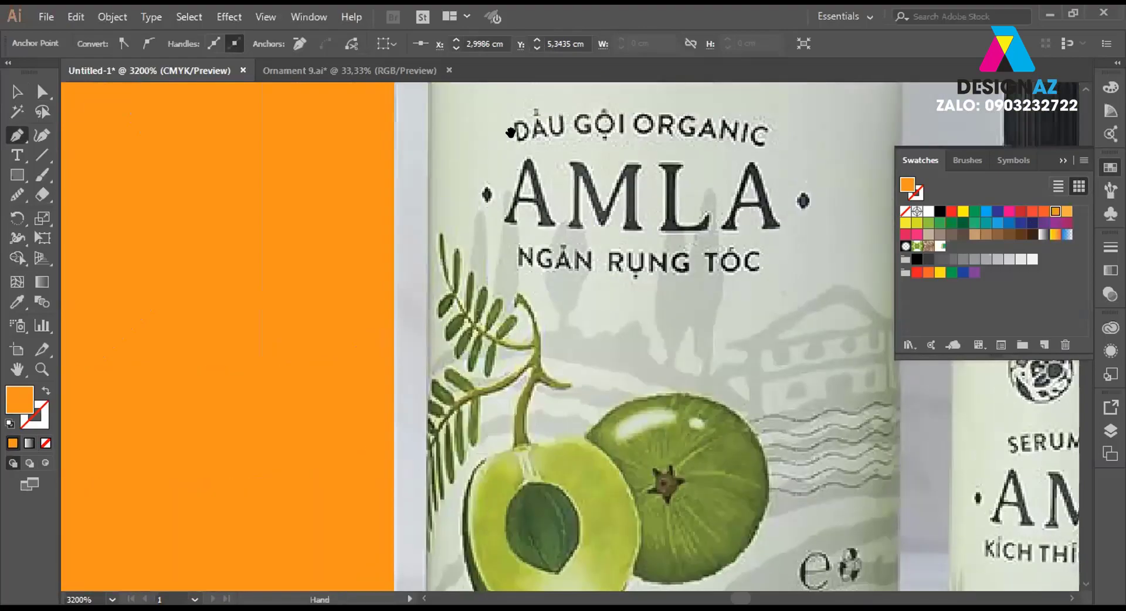
scroll(499, 414, "up", 1)
scroll(498, 414, "up", 4)
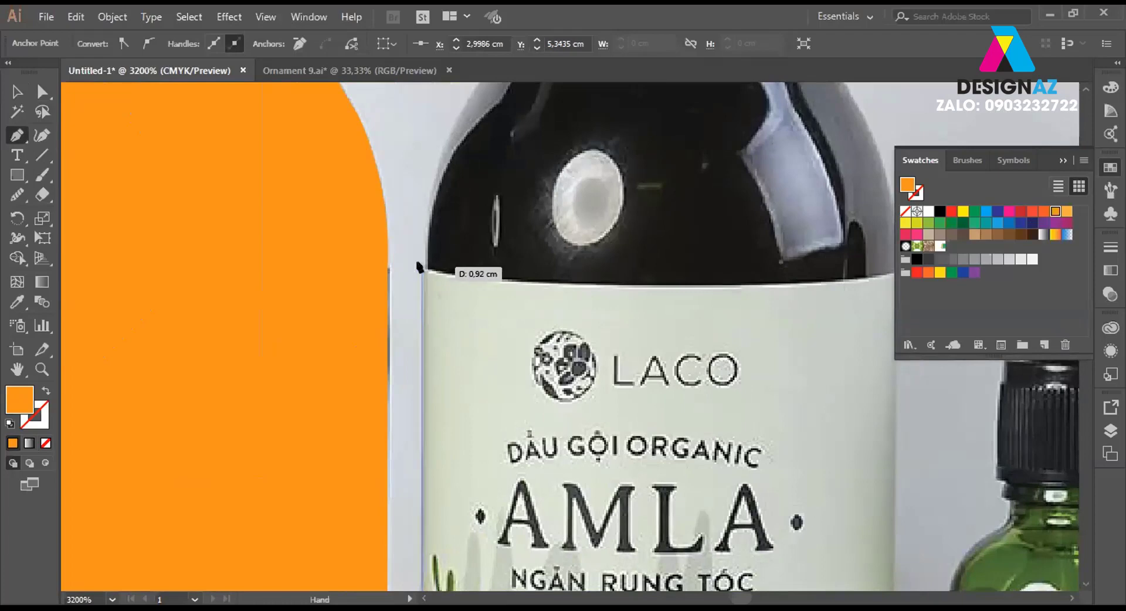
left_click(423, 267)
scroll(424, 265, "up", 1)
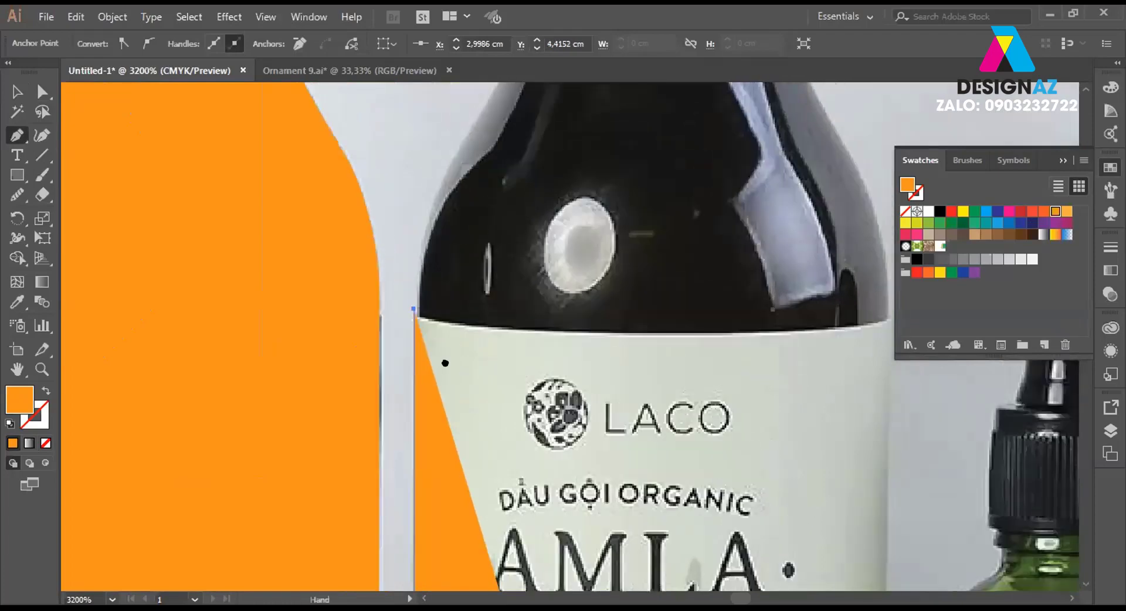
scroll(425, 265, "up", 2)
left_click_drag(422, 289, 469, 231)
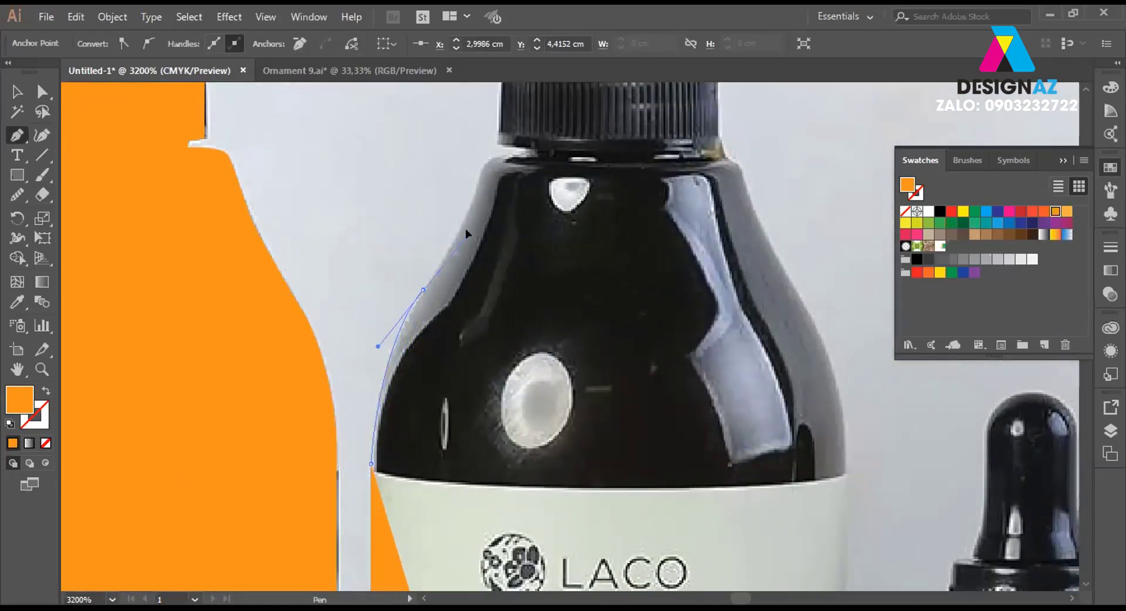
left_click(479, 179)
mouse_move(500, 152)
left_mouse_down()
mouse_move(550, 150)
mouse_move(494, 144)
left_mouse_up()
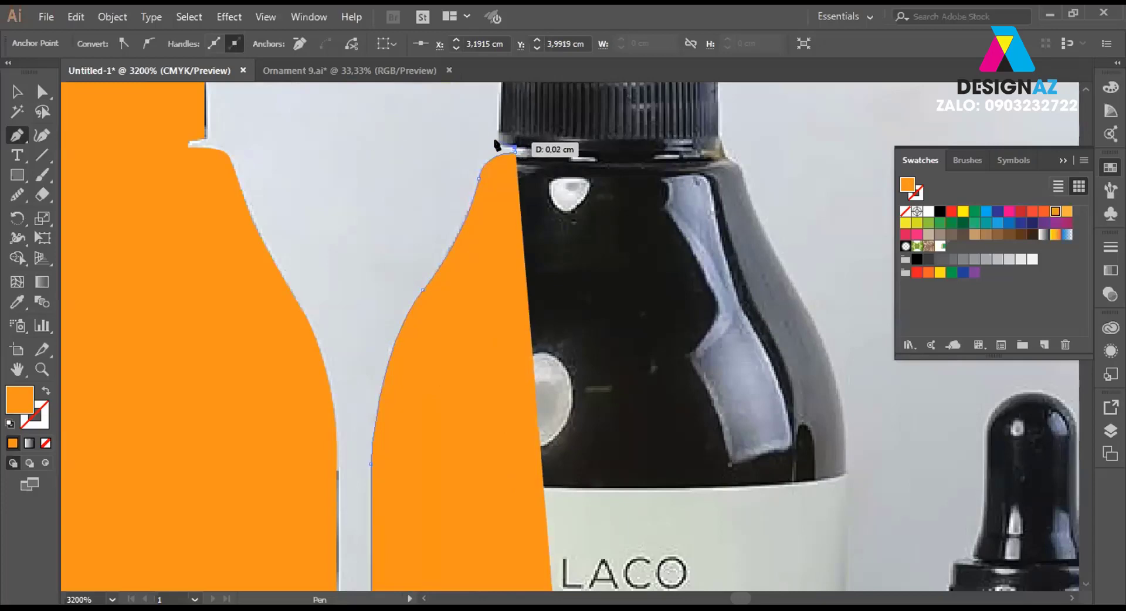
scroll(487, 158, "up", 3)
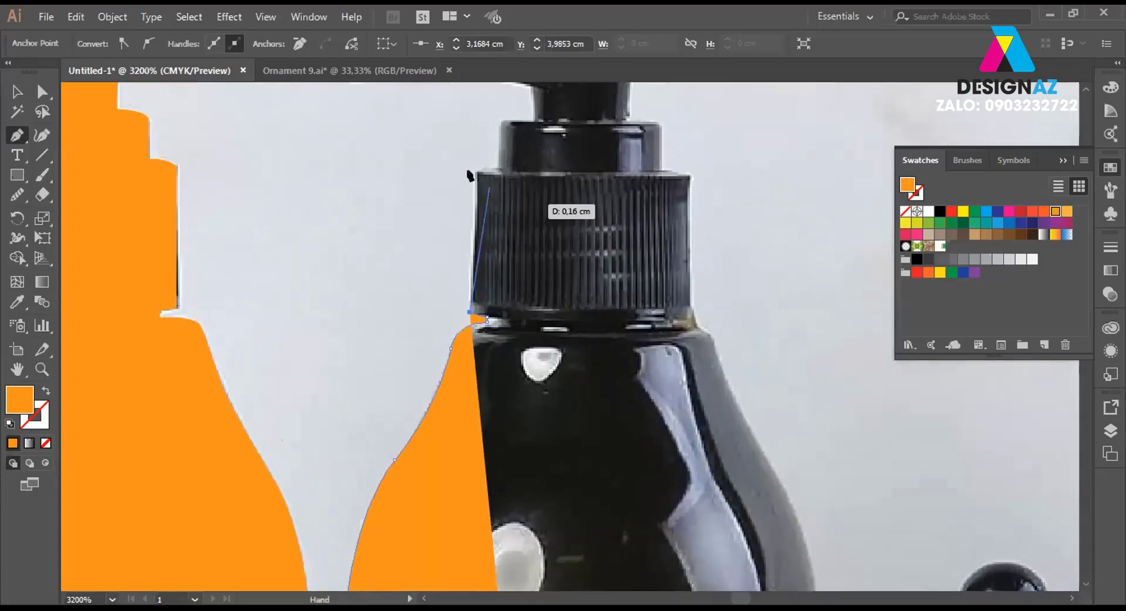
left_click_drag(476, 170, 515, 174)
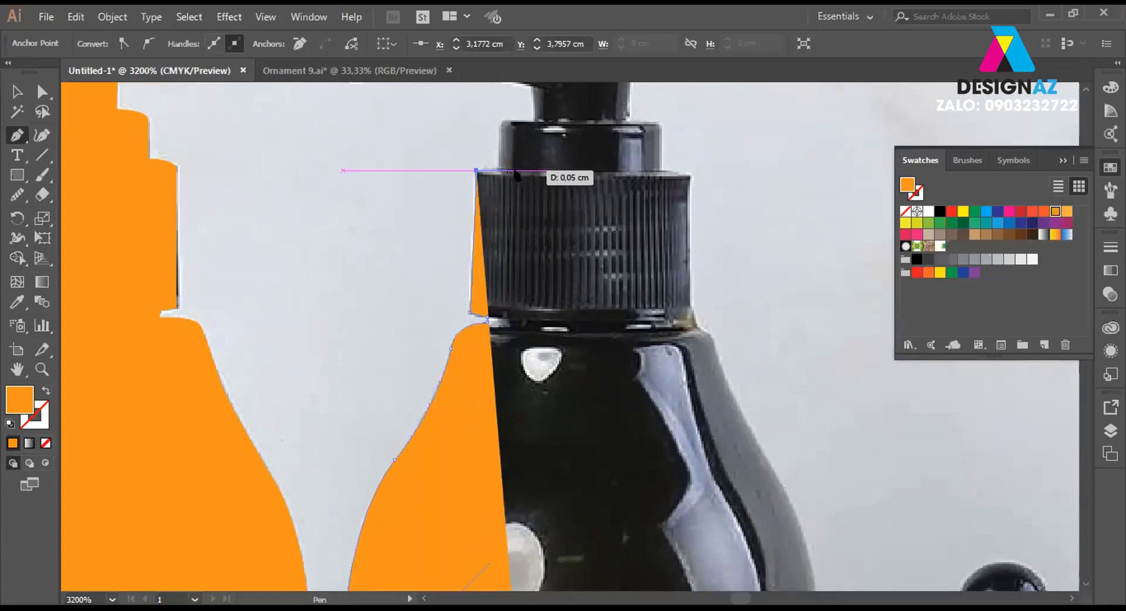
Add curved anchors up the pump cap's side to its top-right corner.
key("ctrl+plus")
key("ctrl+plus")
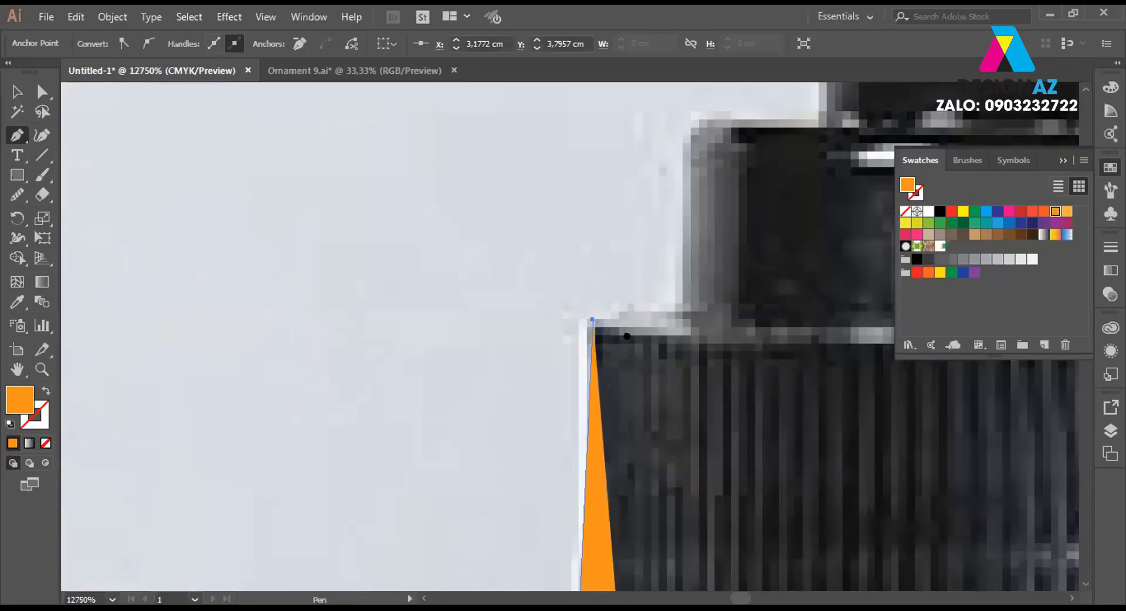
left_click_drag(654, 331, 703, 325)
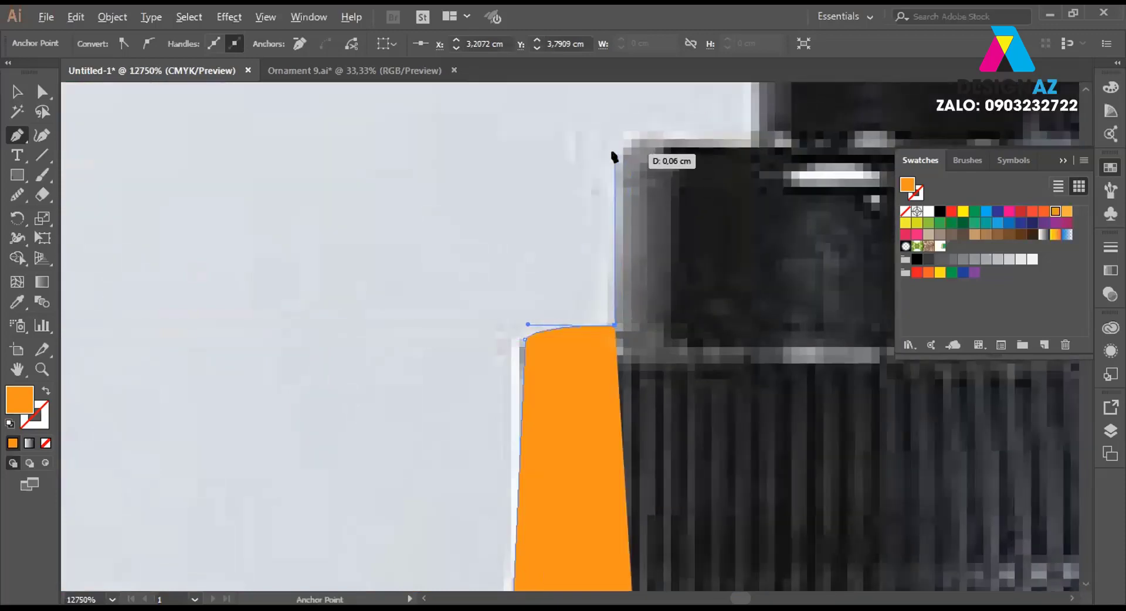
mouse_move(615, 141)
left_mouse_down()
mouse_move(746, 139)
mouse_move(705, 400)
left_mouse_up()
left_click_drag(682, 287, 752, 384)
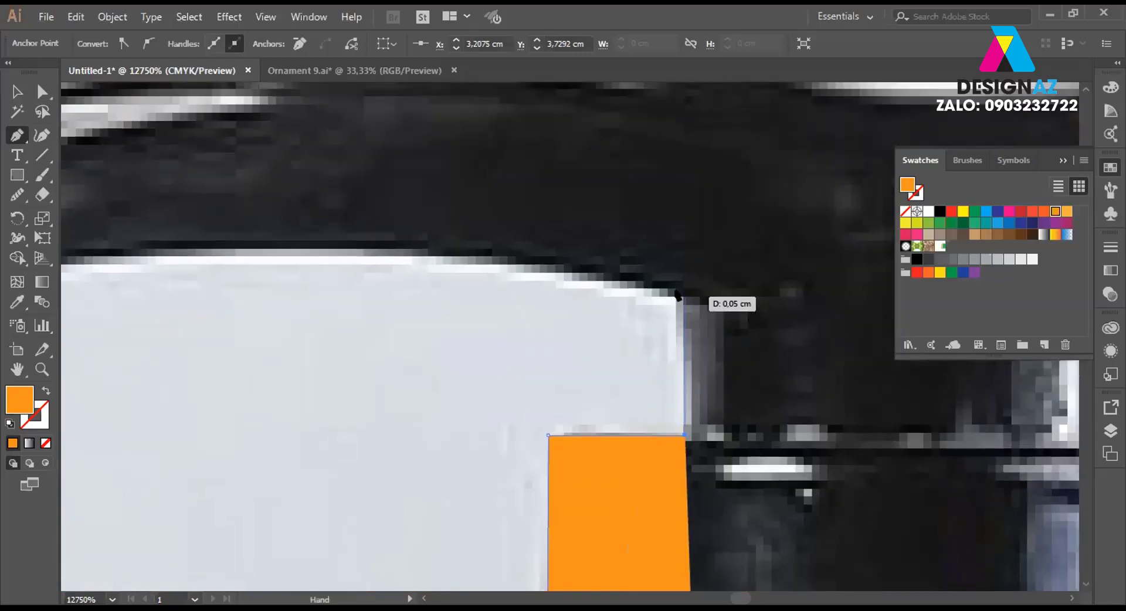
key("ctrl+minus")
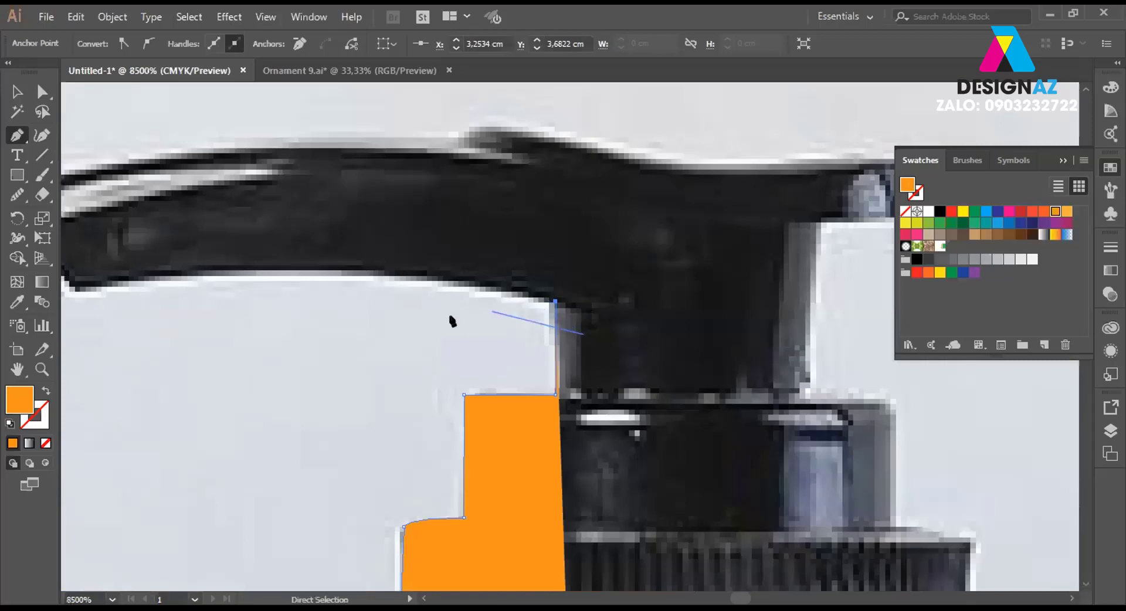
key("ctrl+minus")
Trace the pump spout's underside and top to its right end, then swap fill to stroke.
left_click_drag(446, 322, 647, 322)
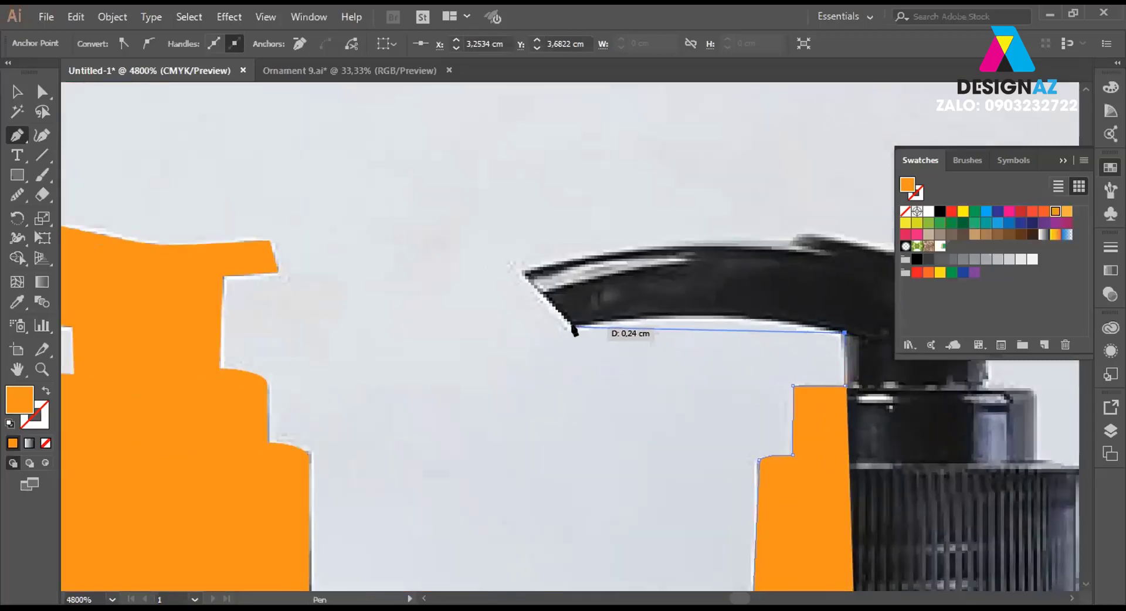
left_click_drag(574, 327, 460, 357)
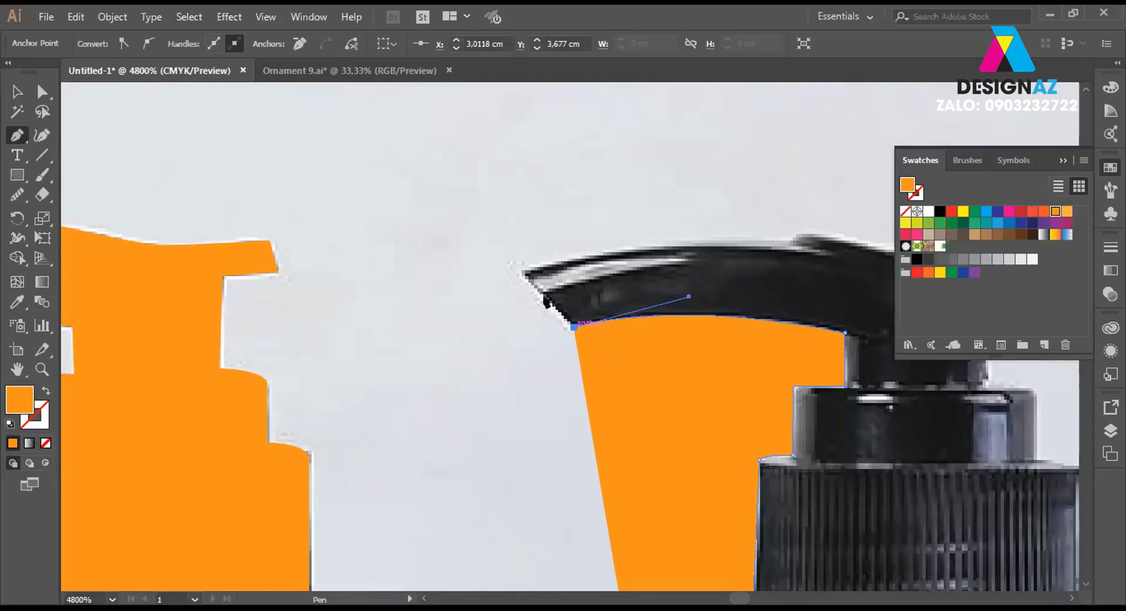
left_click(519, 273)
left_click_drag(500, 274, 228, 258)
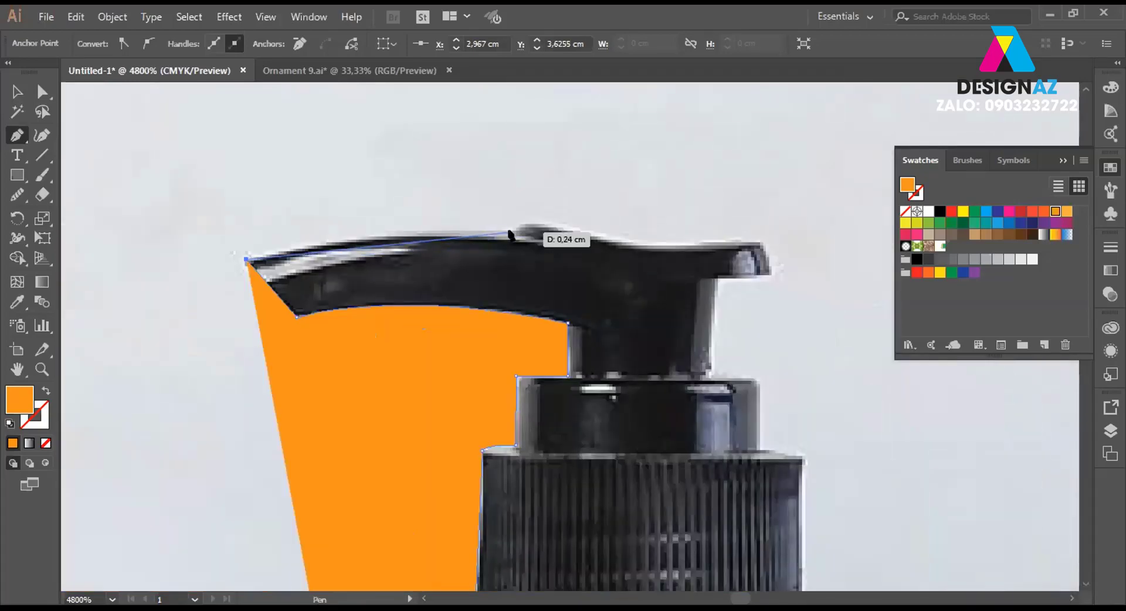
left_click_drag(516, 233, 683, 253)
left_click_drag(516, 233, 628, 244)
left_click_drag(759, 240, 792, 234)
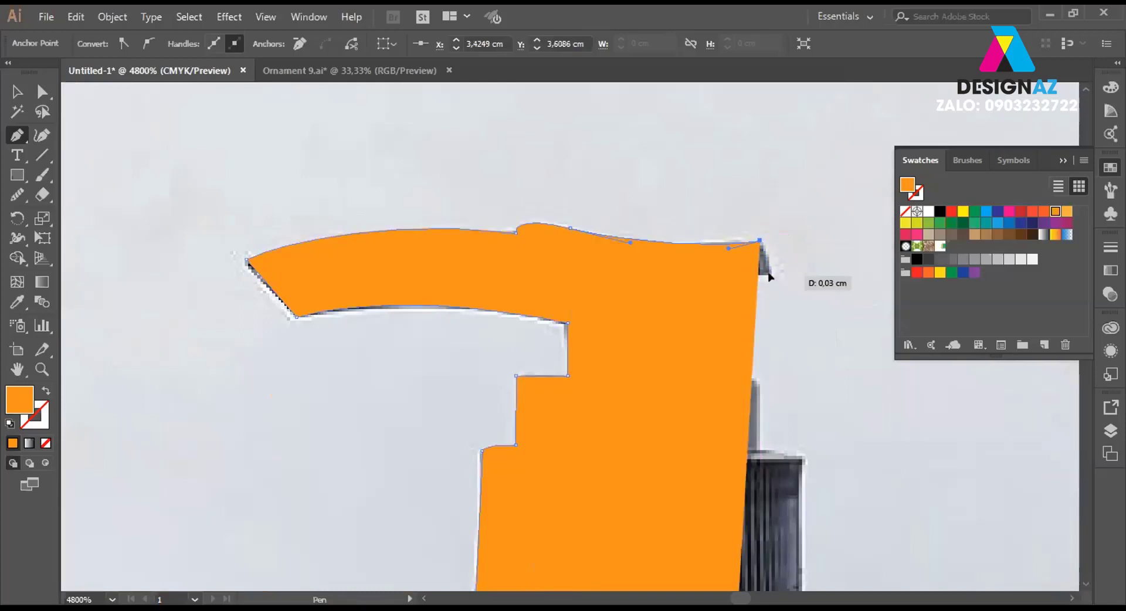
left_click_drag(768, 273, 769, 274)
key("shift+x")
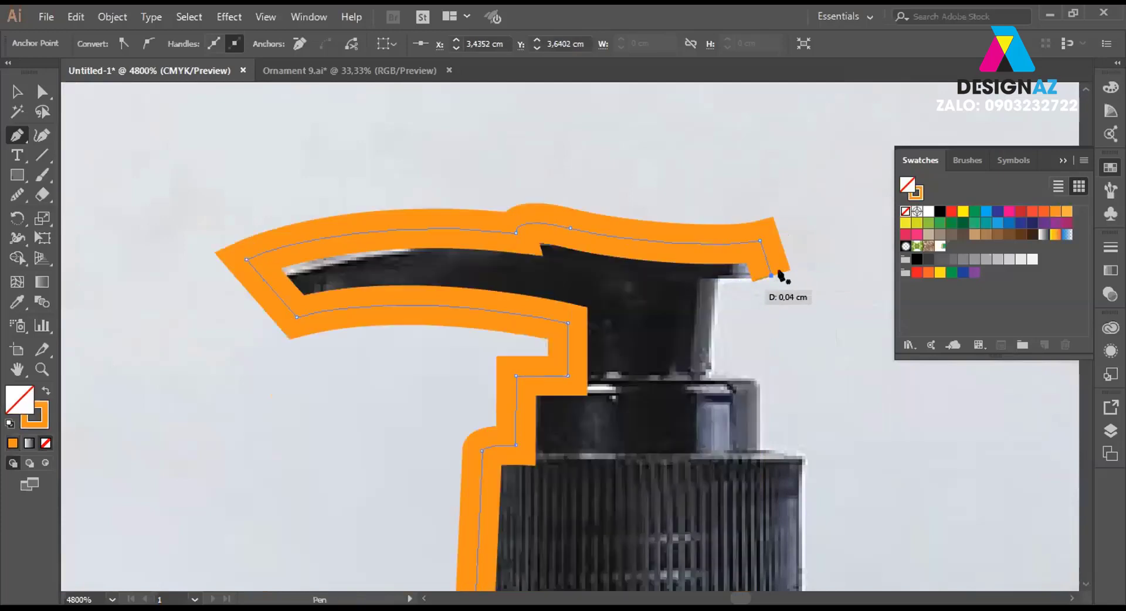
Select the orange traced outline and set its stroke weight to 0.1 pt.
left_click(17, 92)
left_click(467, 221)
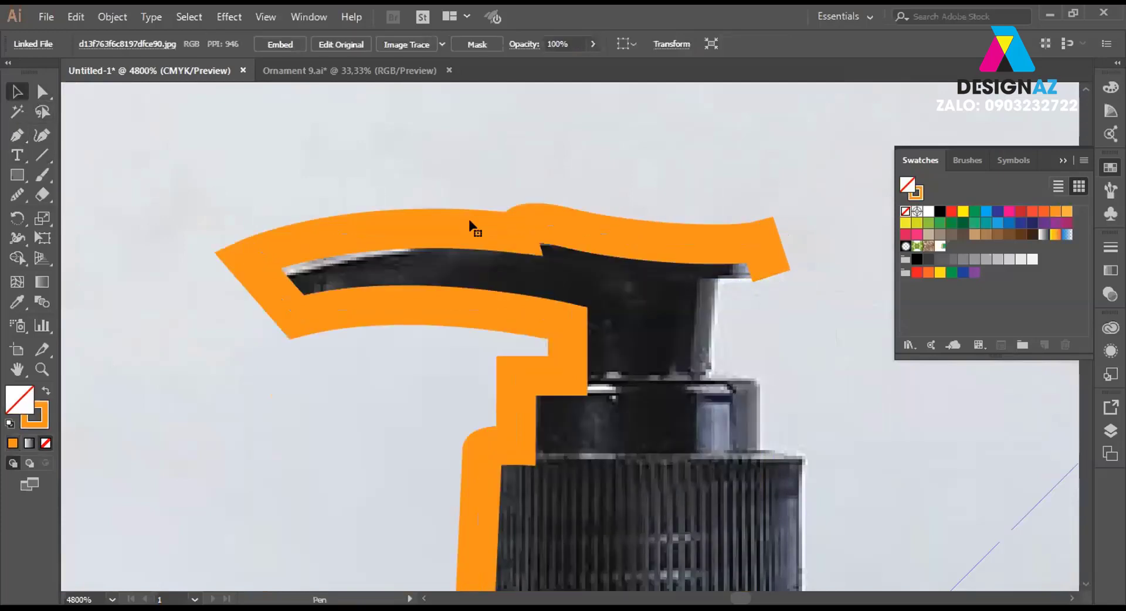
left_click(466, 224)
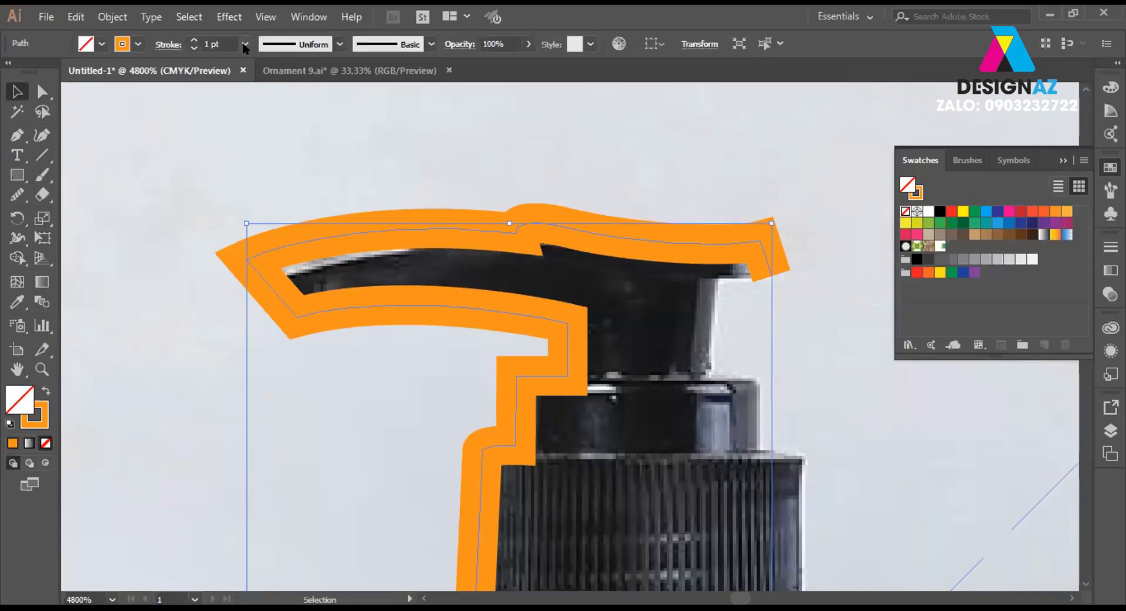
left_click(245, 44)
left_click(271, 61)
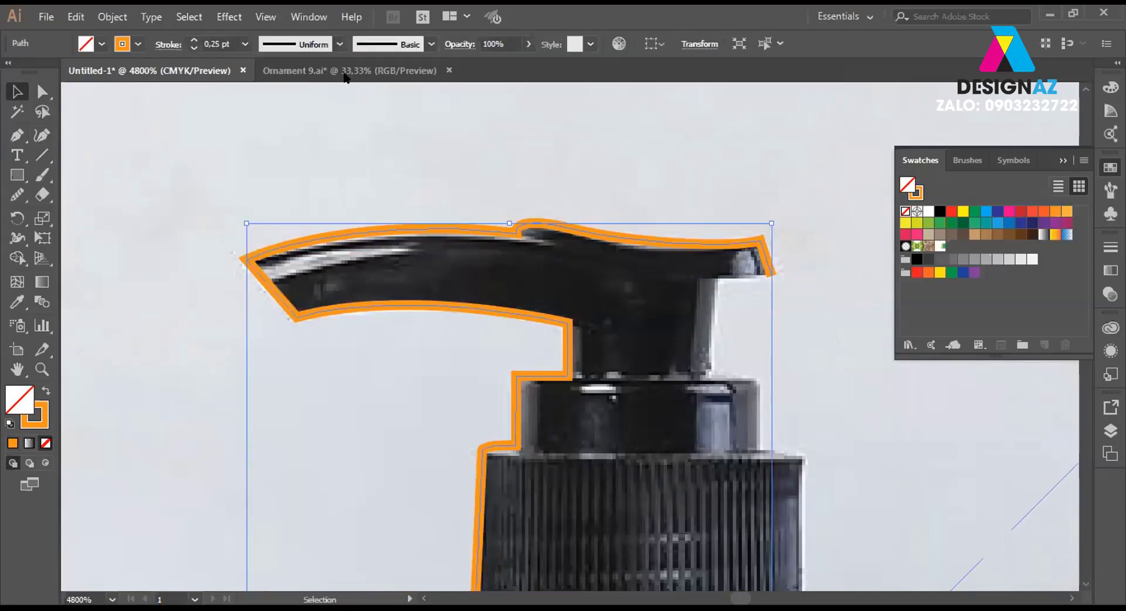
left_click(245, 44)
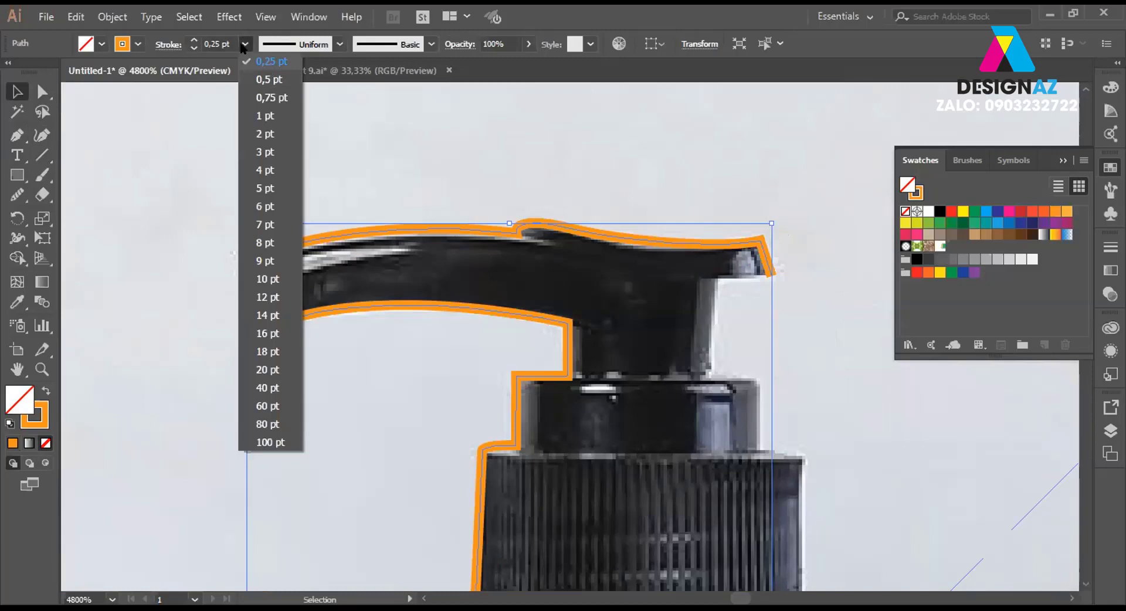
left_click(265, 59)
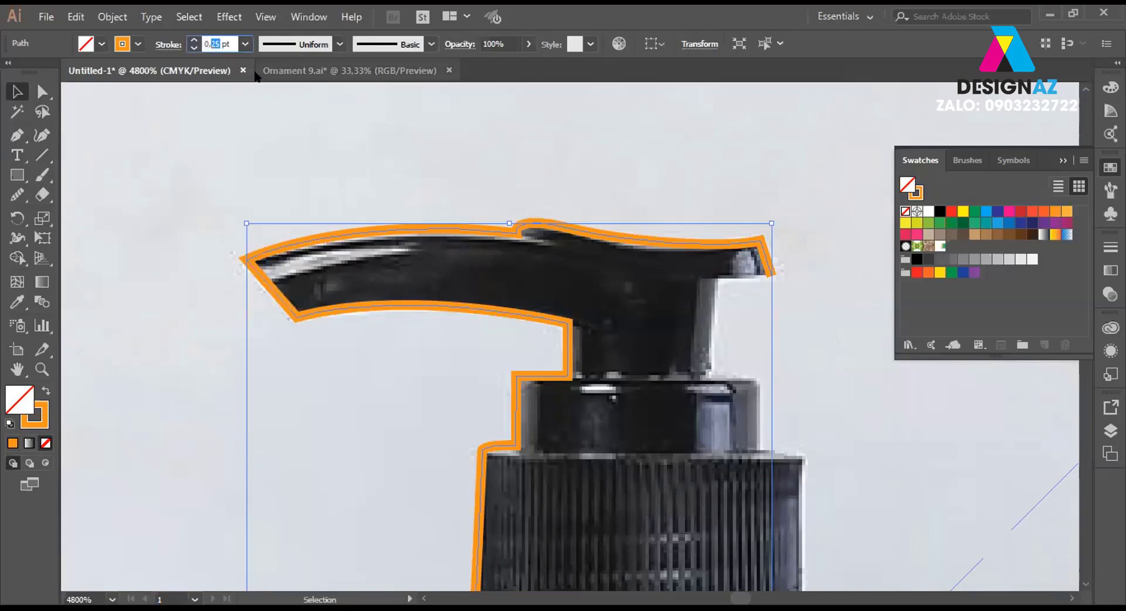
type("0,1")
key("Return")
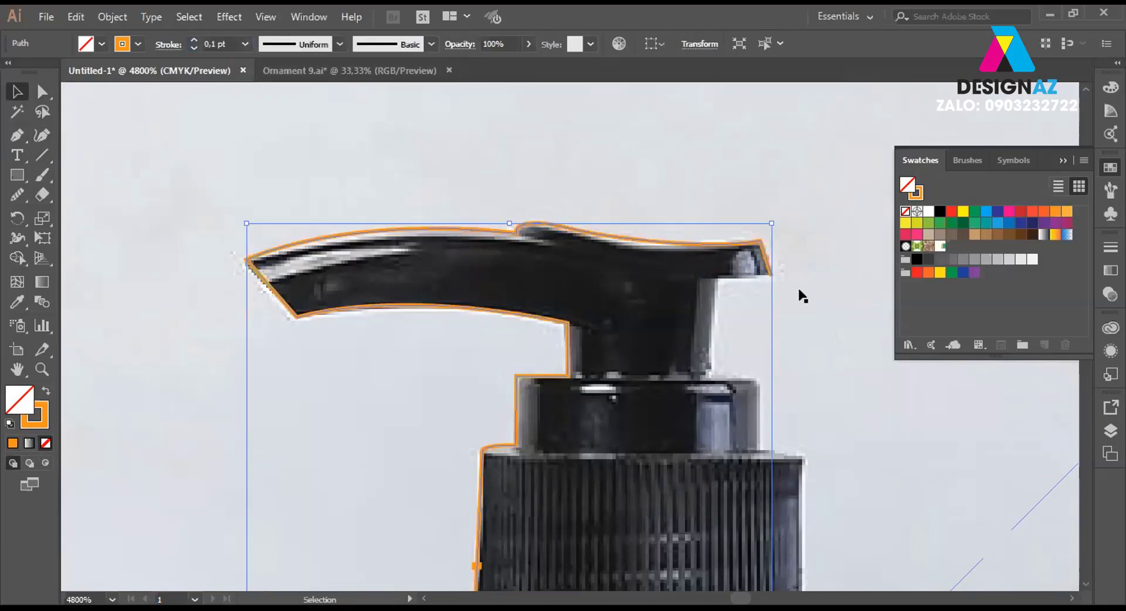
Continue the Pen path from the spout end down the pump stem, collar and ribbed cap.
key("p")
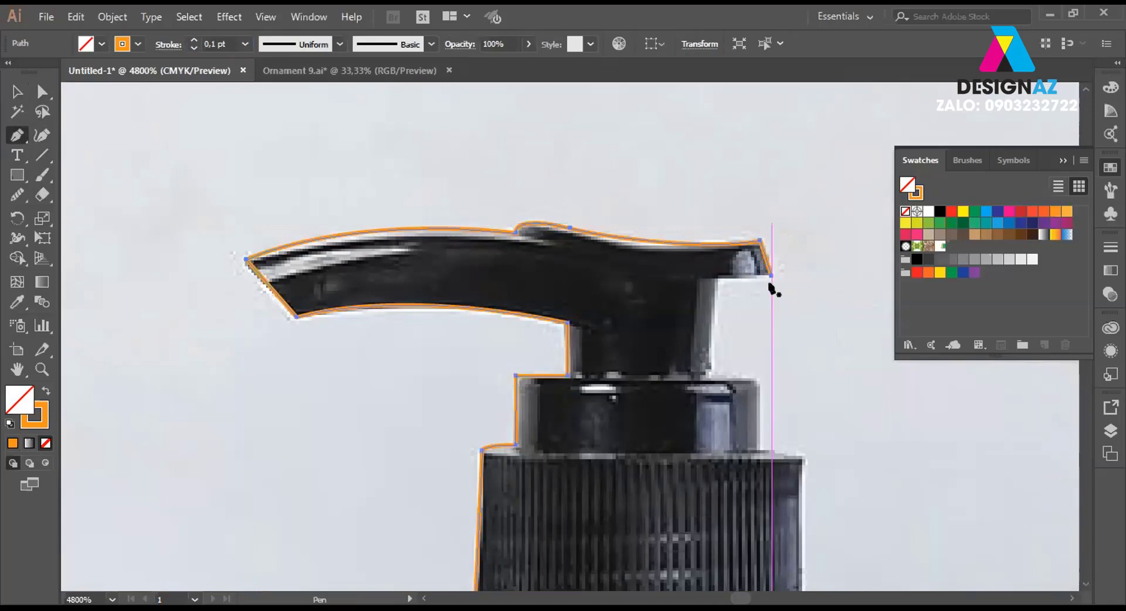
left_click(770, 274)
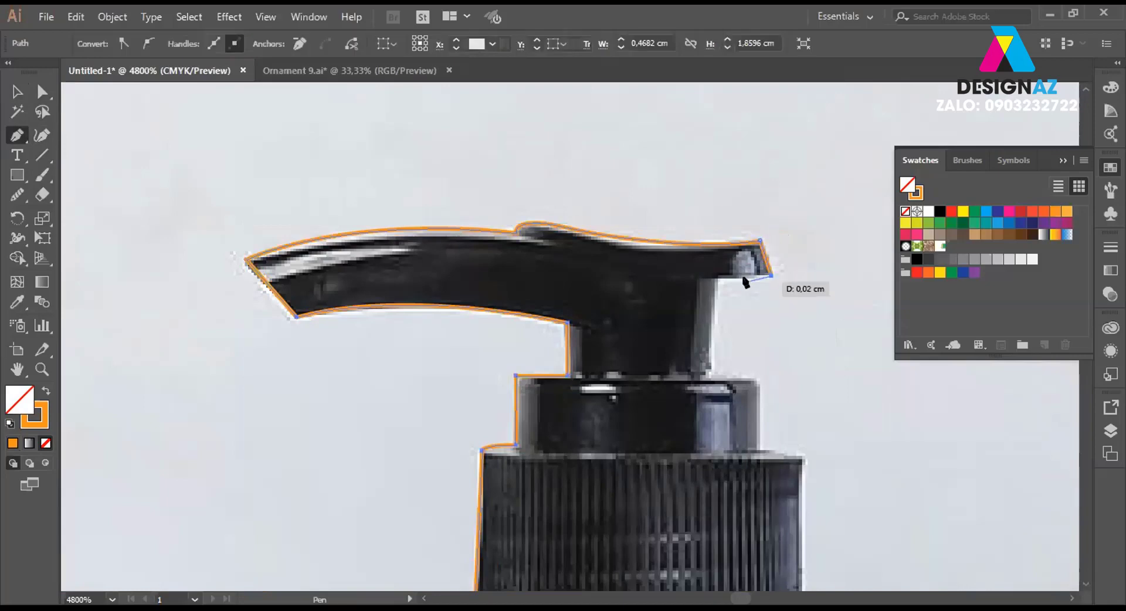
left_click(714, 275)
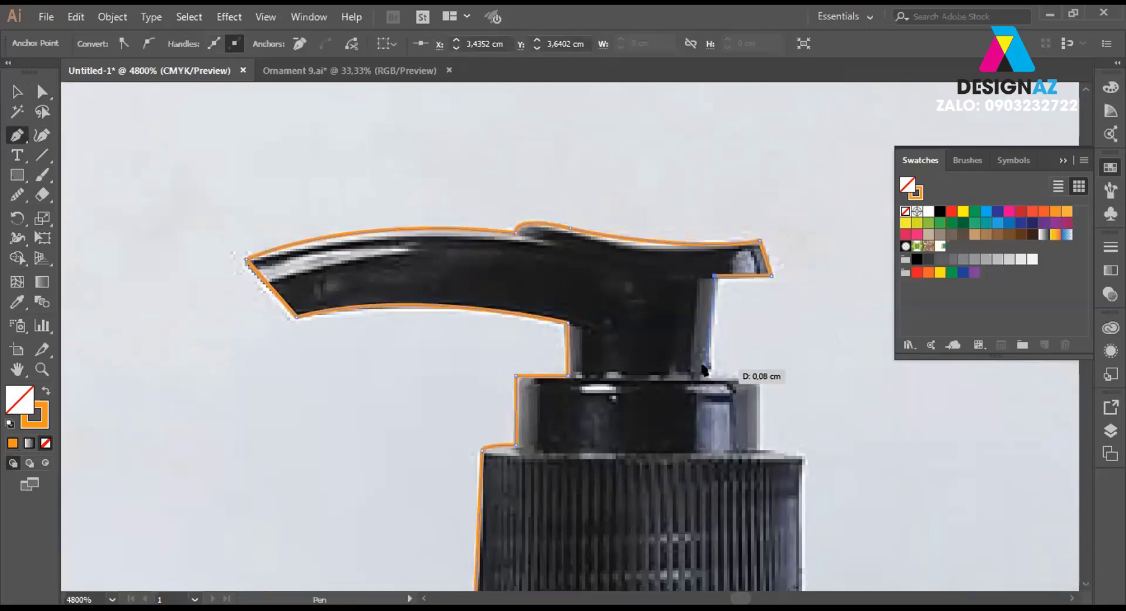
left_click(705, 373)
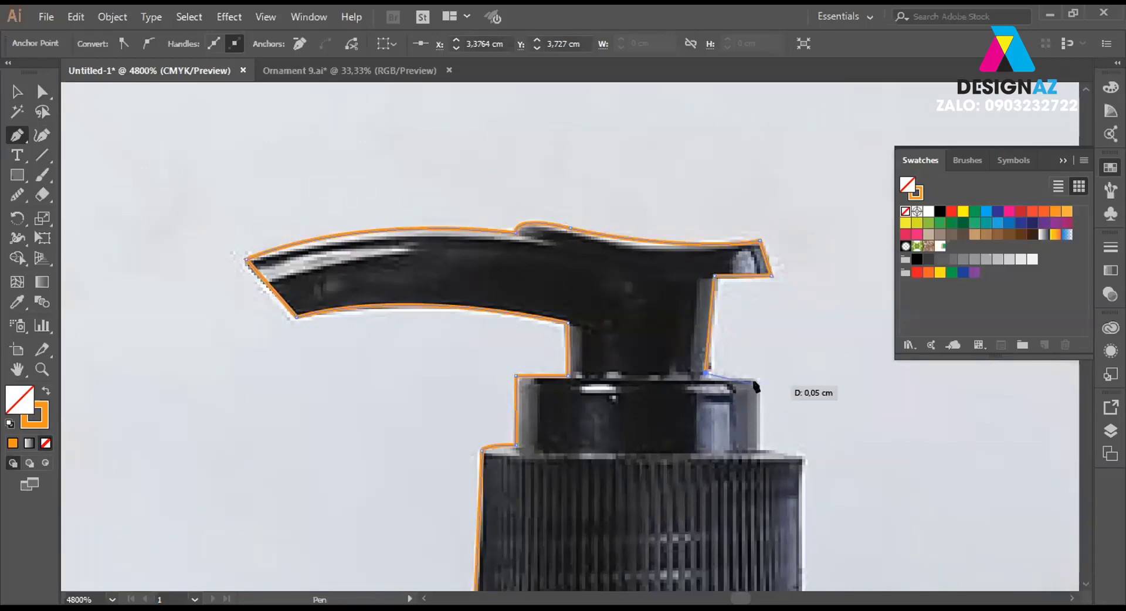
left_click(754, 381)
left_click_drag(772, 427, 717, 293)
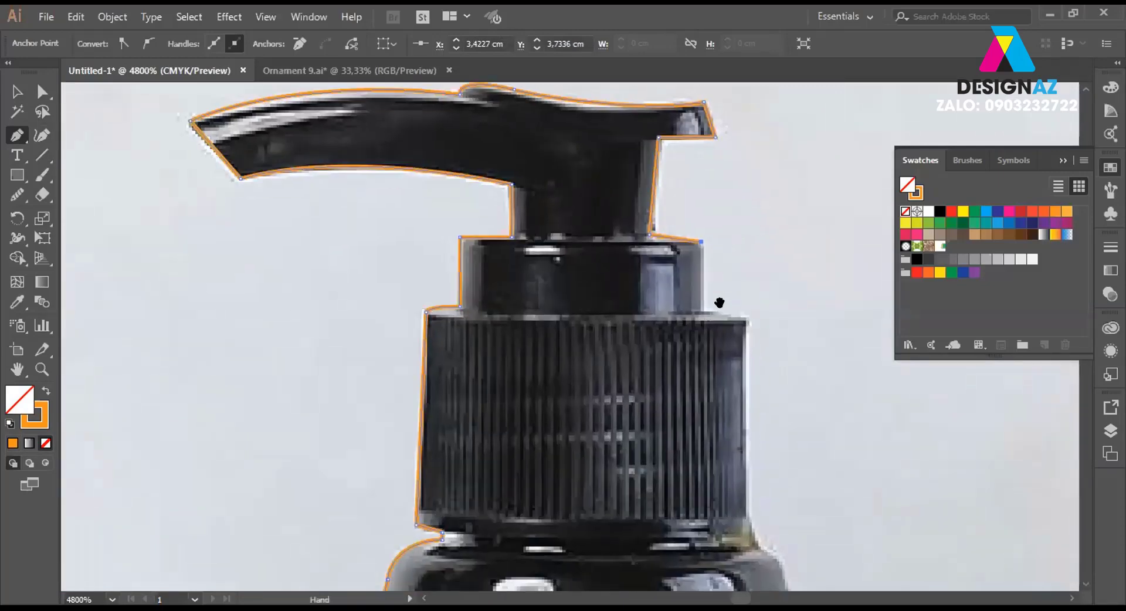
left_click(701, 311)
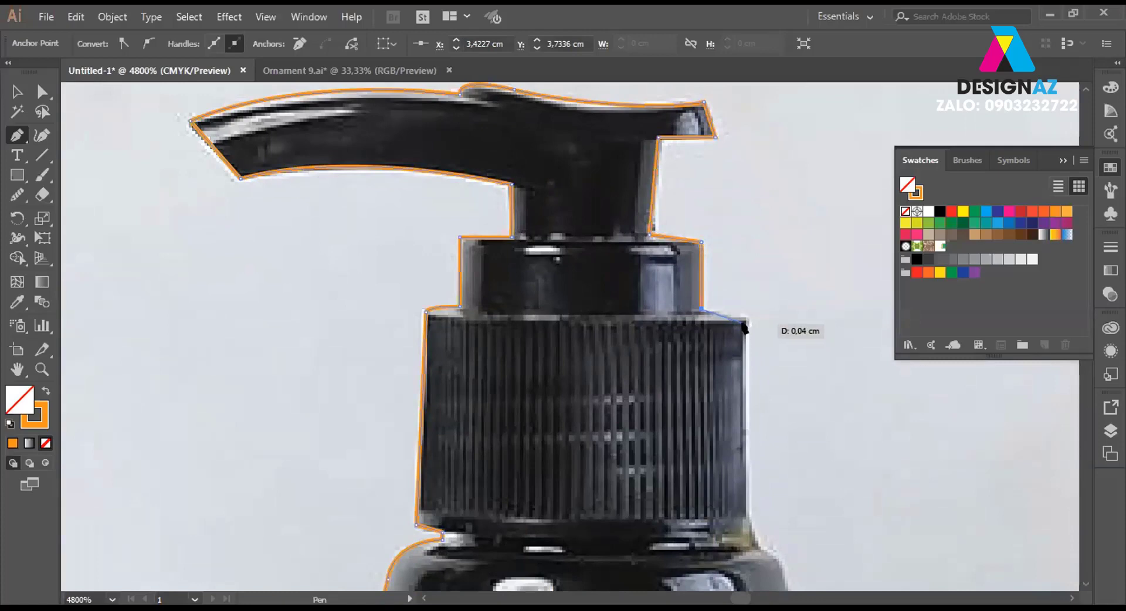
left_click_drag(742, 320, 742, 335)
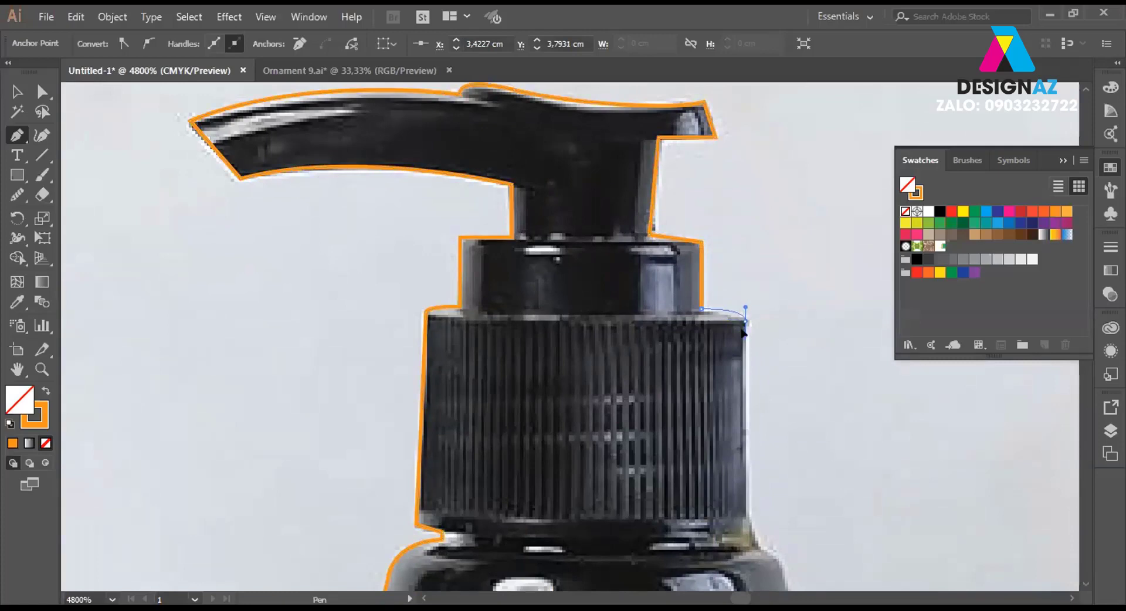
left_click_drag(722, 386, 688, 135)
mouse_move(708, 259)
left_mouse_down()
mouse_move(720, 288)
mouse_move(625, 213)
left_mouse_up()
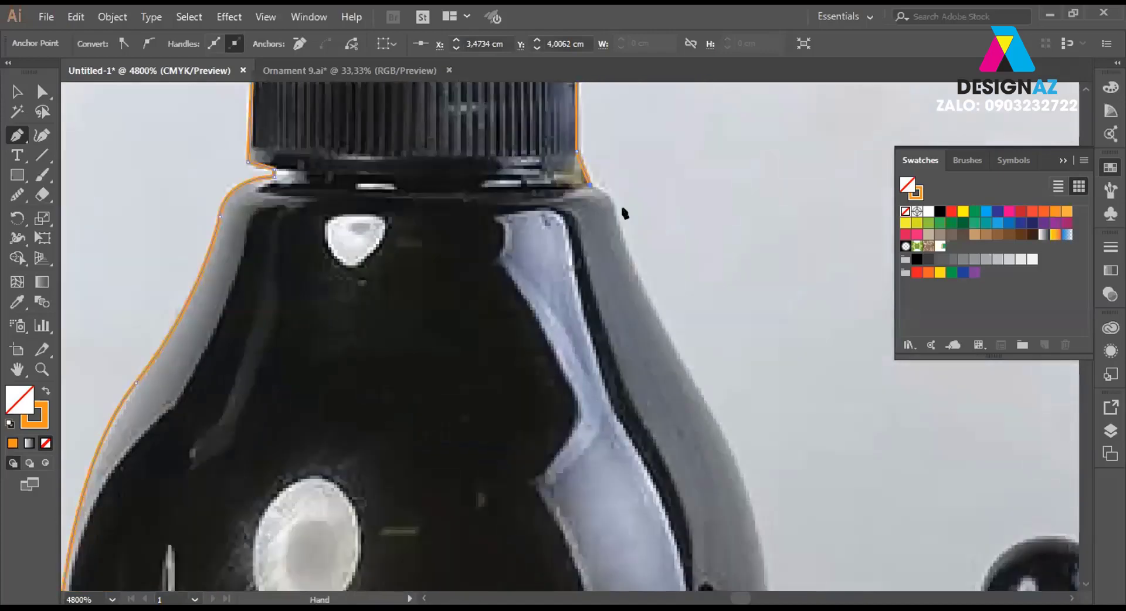
Trace around the bottle's shoulder, down its right side and along the bottom edge.
left_click(626, 241)
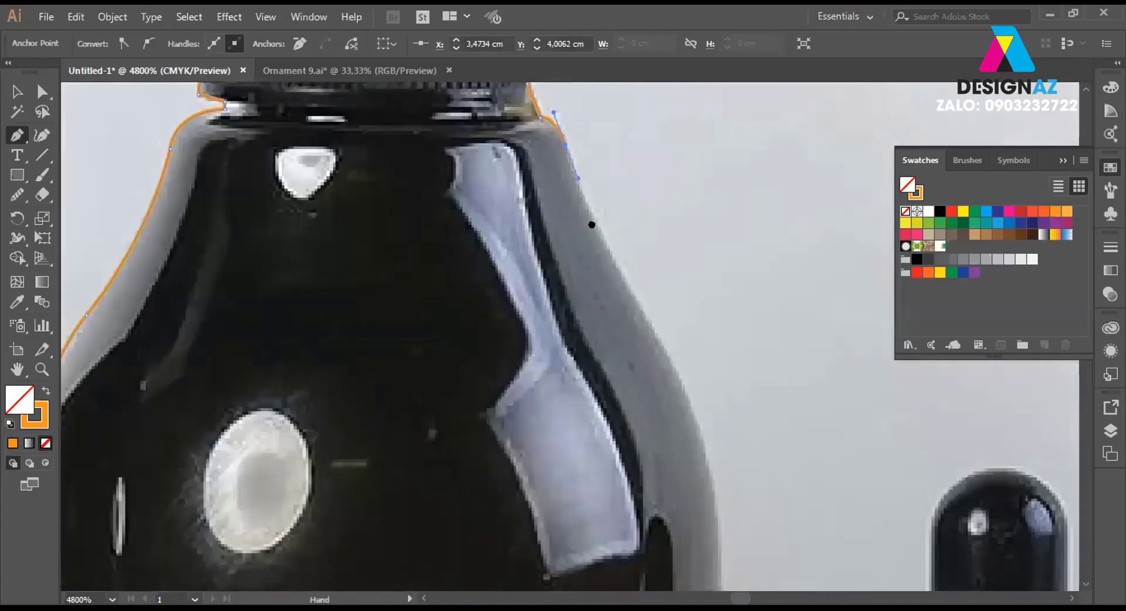
mouse_move(651, 288)
left_mouse_down()
mouse_move(567, 172)
mouse_move(676, 360)
left_mouse_up()
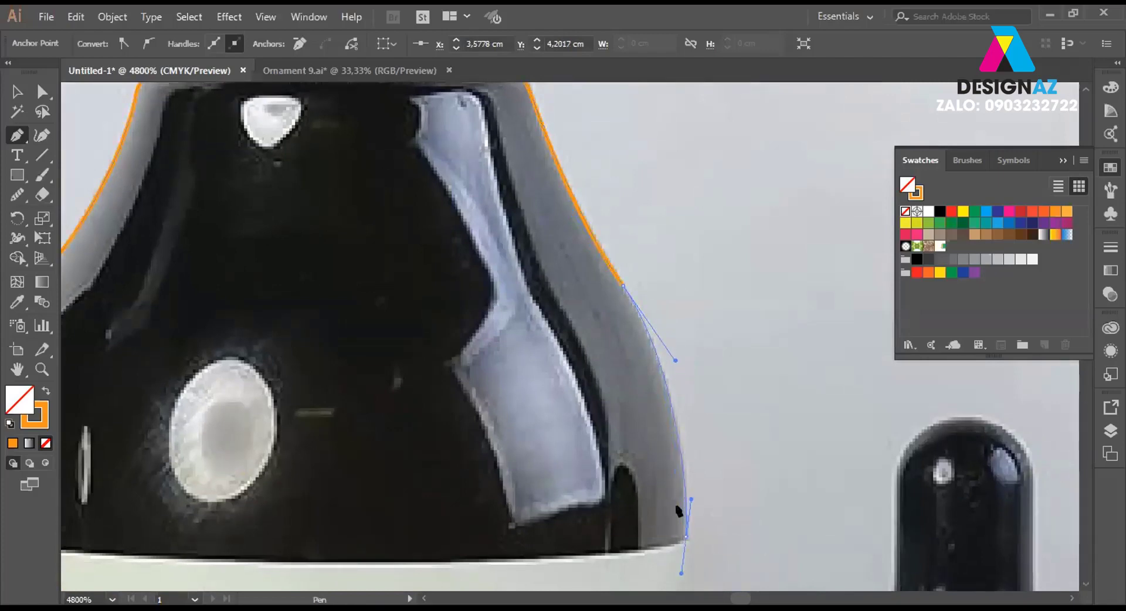
left_click_drag(684, 536, 716, 459)
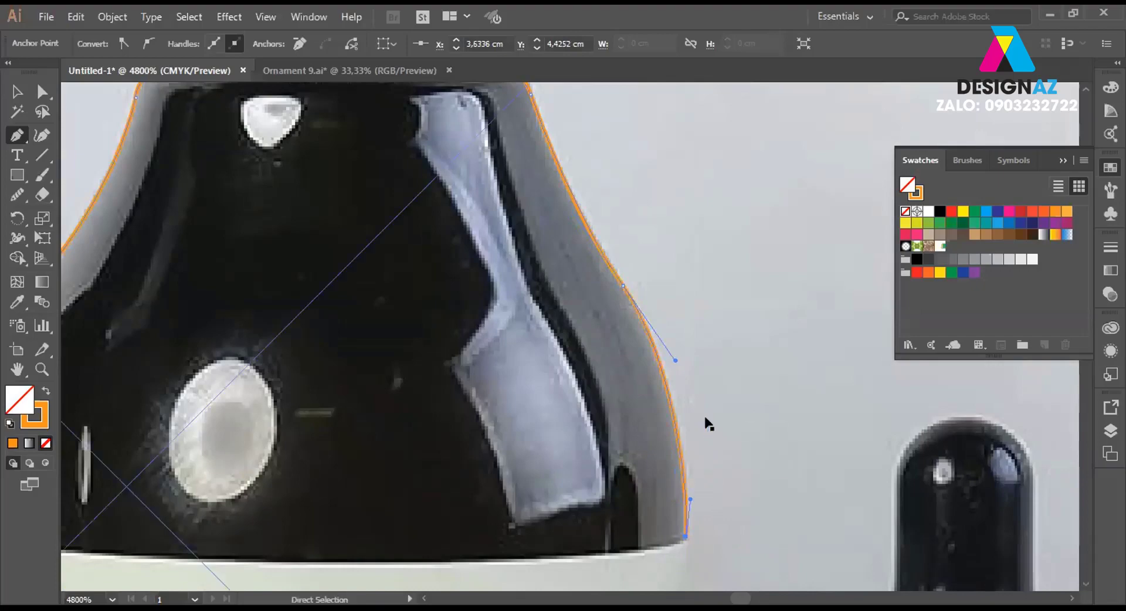
scroll(706, 422, "down", 2)
left_click_drag(557, 201, 613, 332)
scroll(607, 313, "down", 3)
scroll(607, 313, "down", 3)
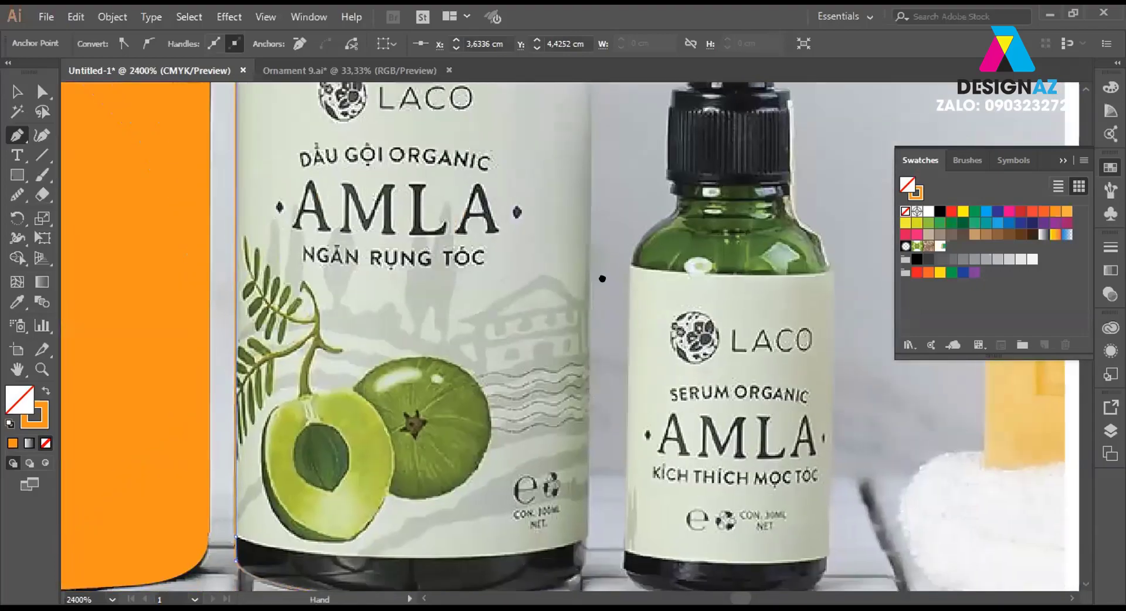
scroll(603, 340, "down", 2)
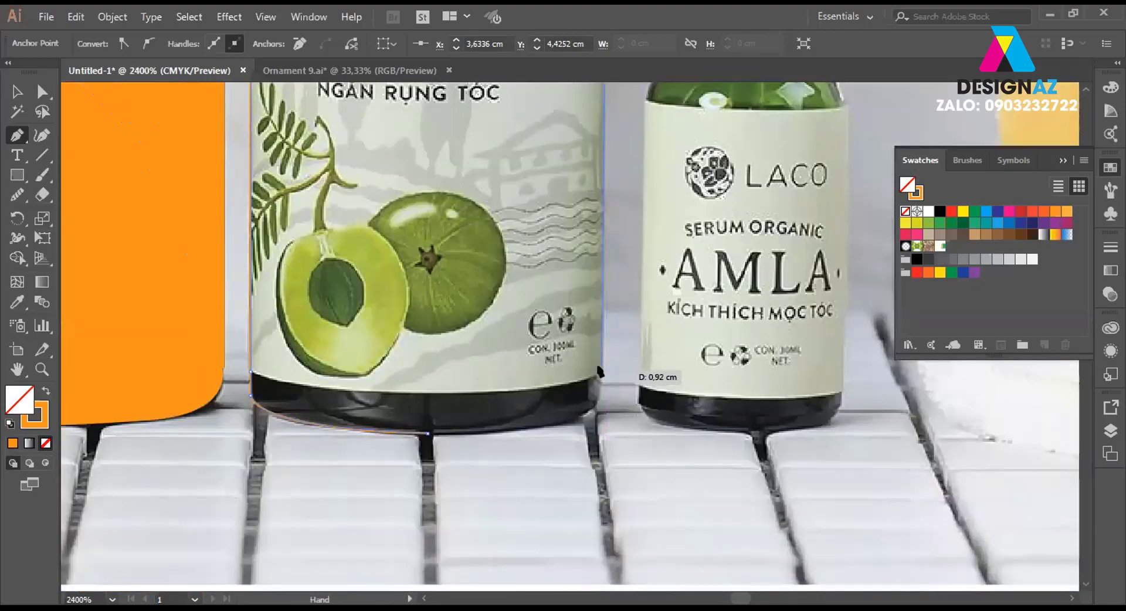
left_click(601, 370)
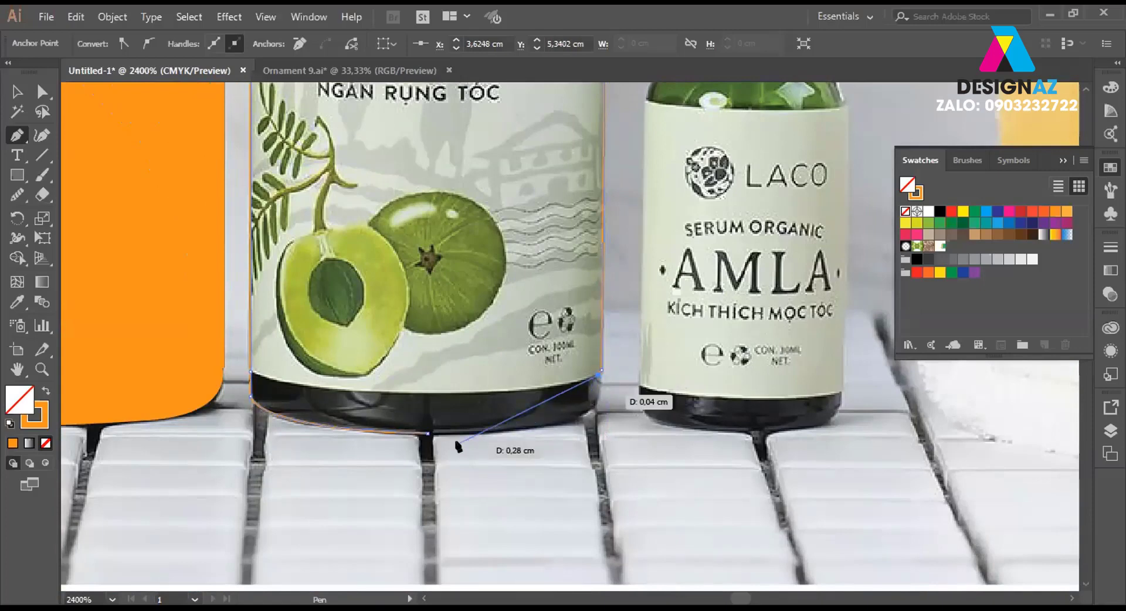
left_click_drag(486, 434, 339, 437)
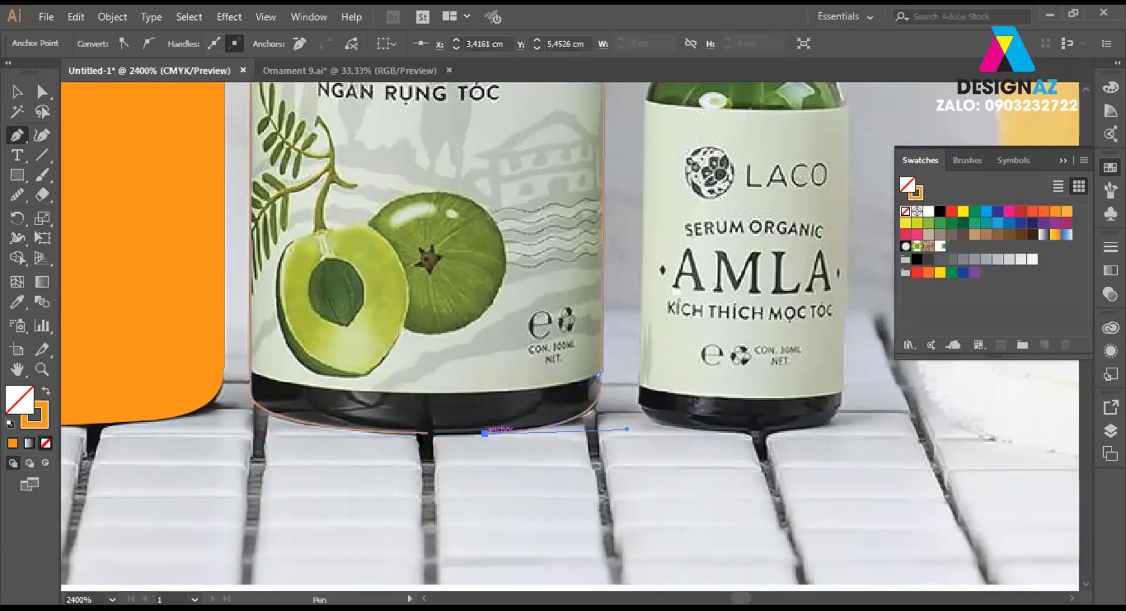
left_click_drag(485, 433, 428, 435)
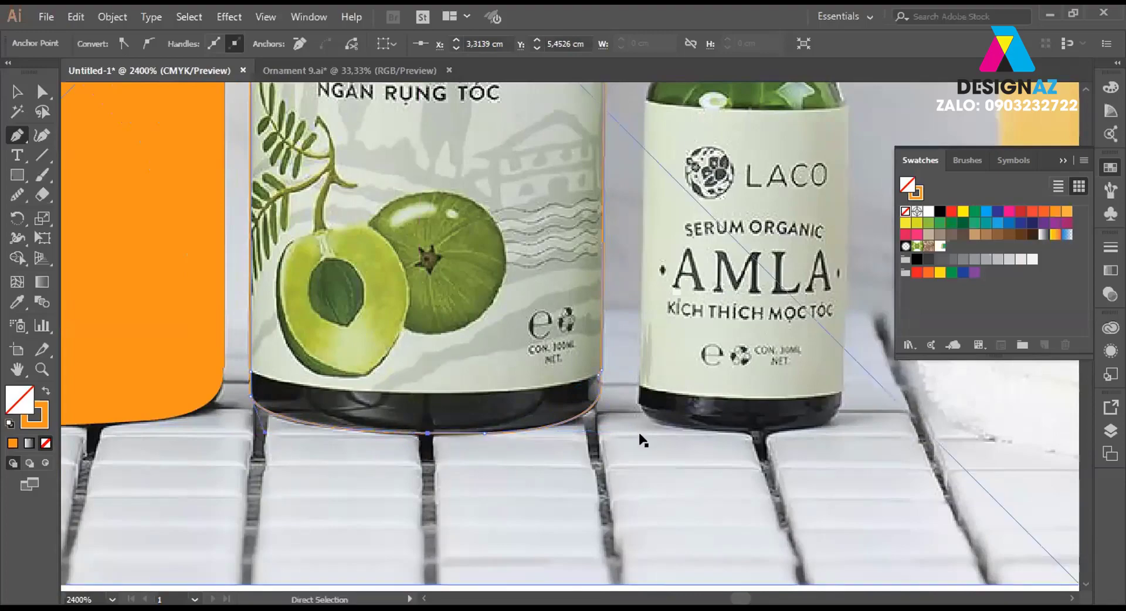
scroll(645, 439, "down", 1)
scroll(645, 440, "down", 1)
scroll(645, 440, "down", 1)
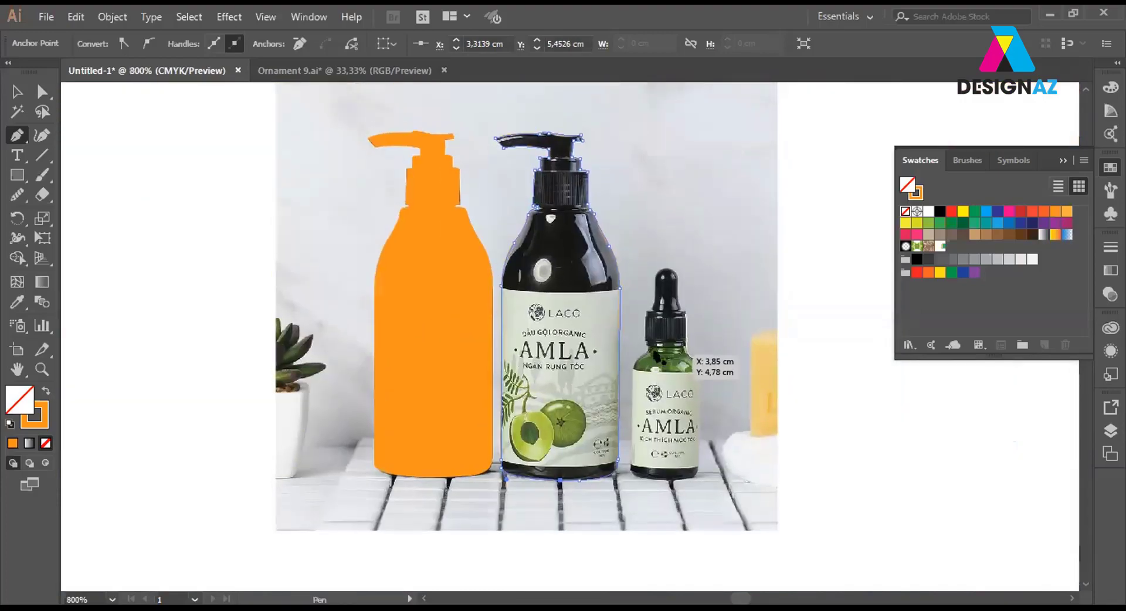
Fill the middle bottle outline with solid orange and deselect everything.
key("shift+x")
left_click(17, 91)
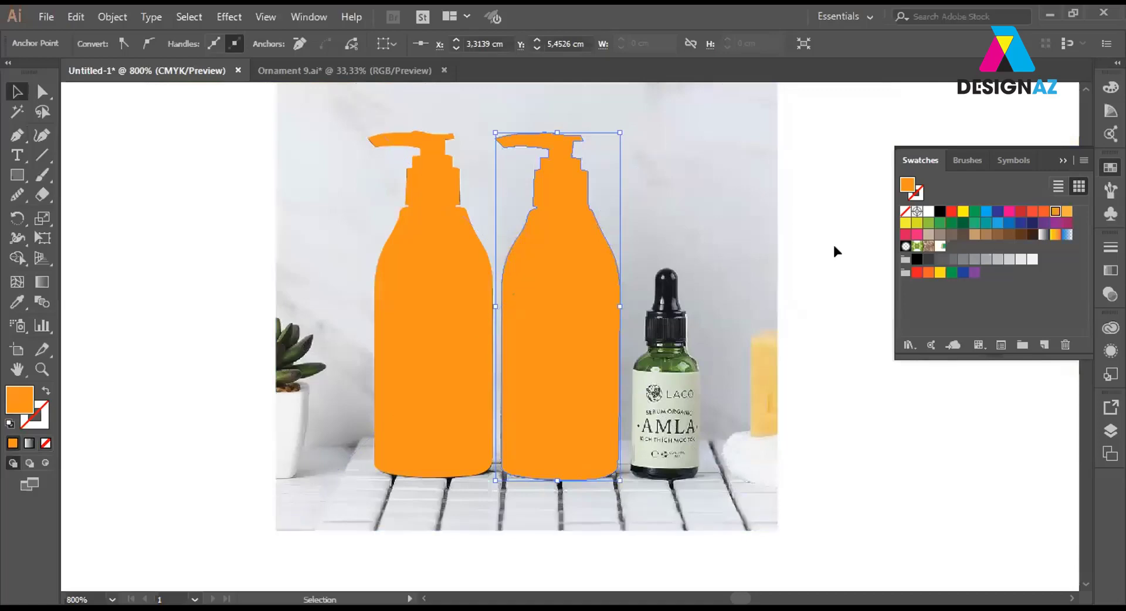
left_click(820, 447)
Magnify the view tightly on the green serum bottle's base.
scroll(781, 463, "up", 2)
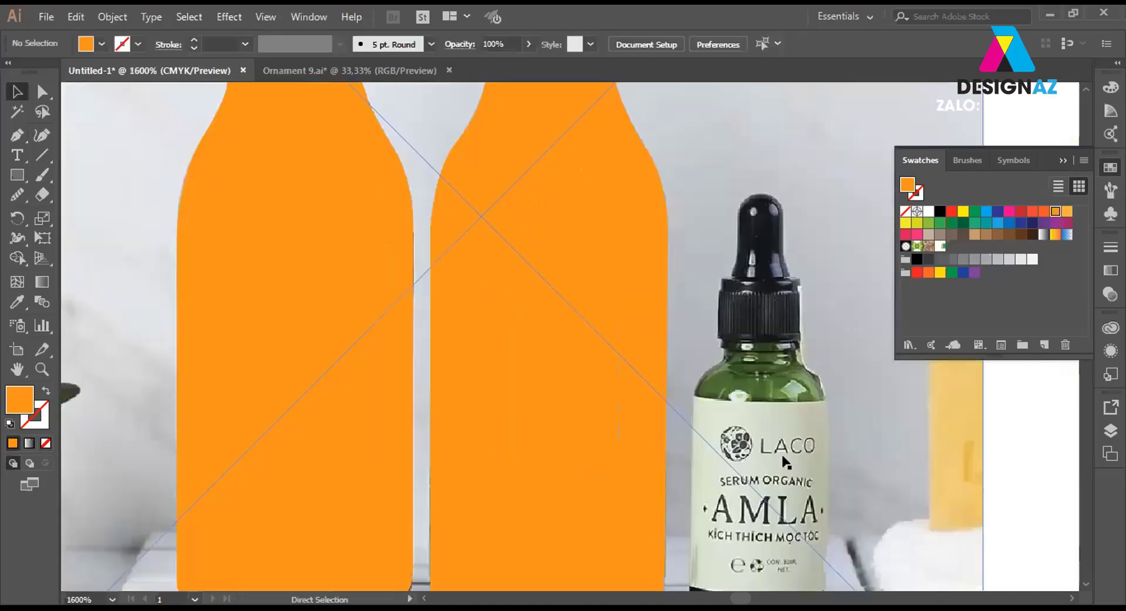
scroll(768, 455, "up", 1)
left_click_drag(756, 446, 463, 185)
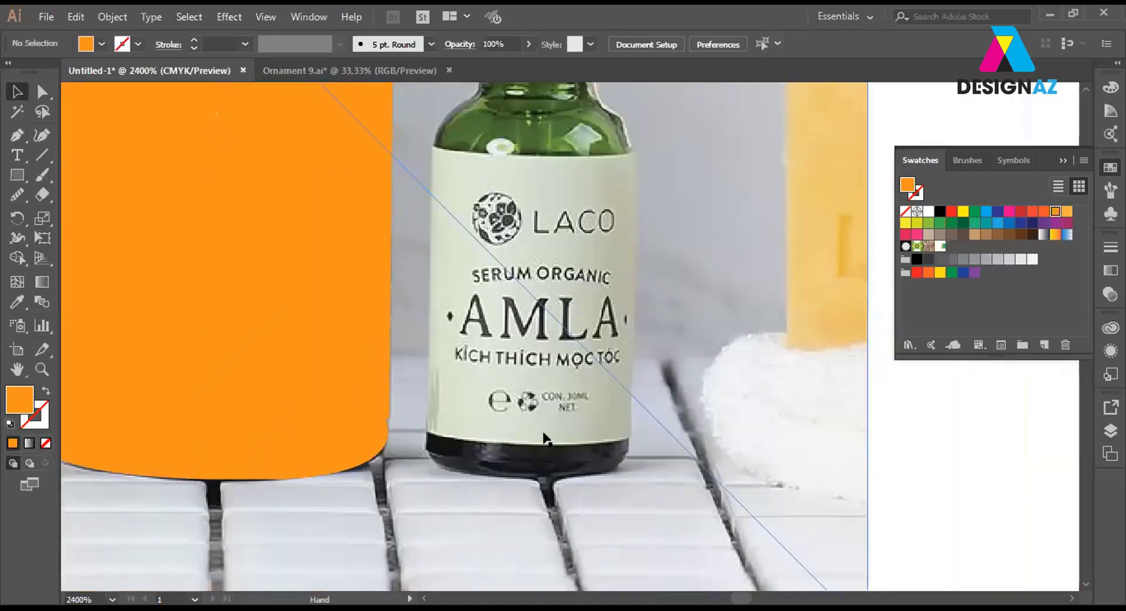
scroll(571, 453, "up", 1)
left_click_drag(572, 453, 704, 430)
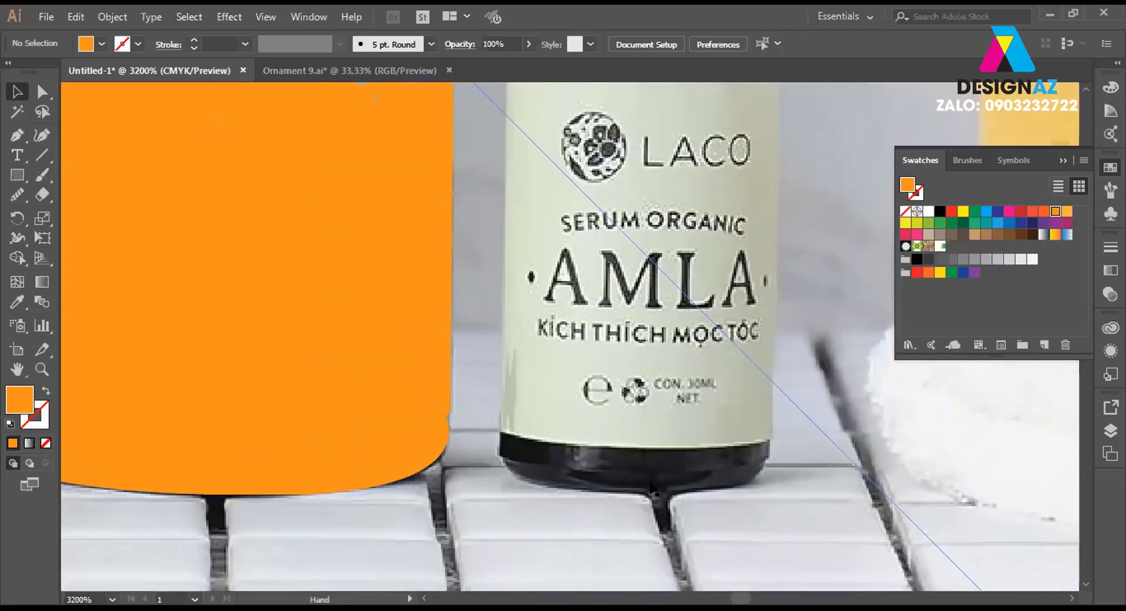
scroll(652, 485, "up", 1)
left_click_drag(652, 485, 639, 327)
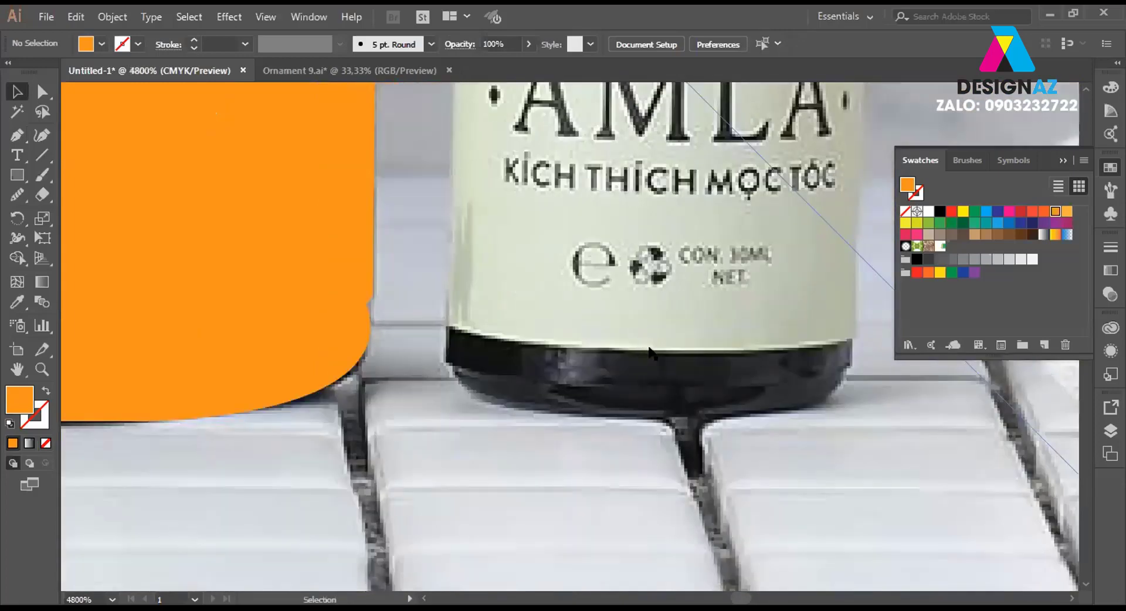
Start a Pen path at the serum bottle's base, curving along the bottom and up the left side.
key("p")
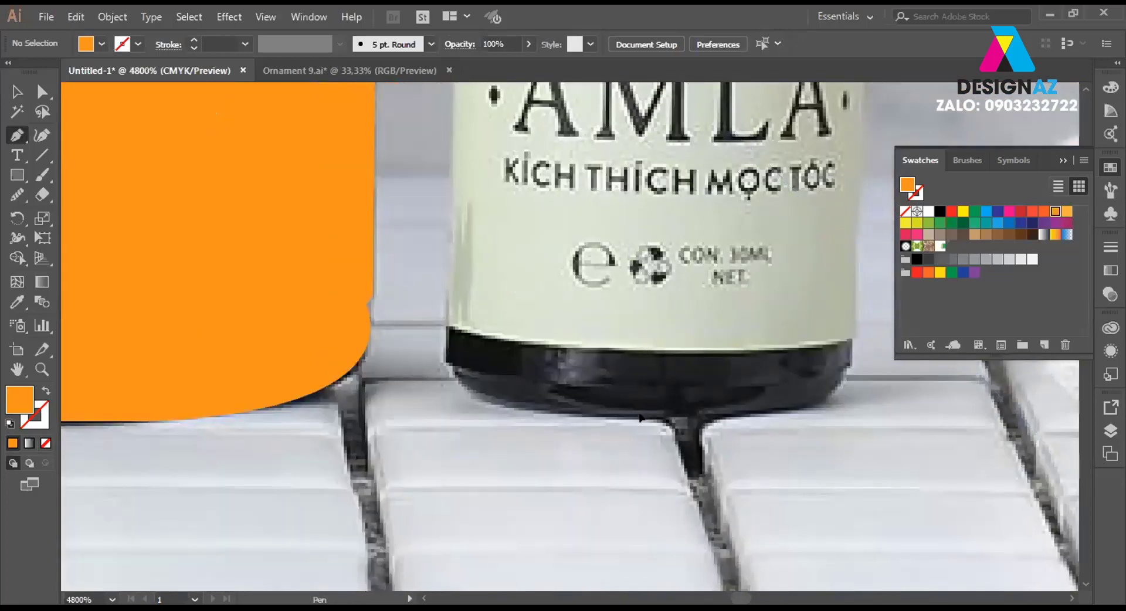
left_click(645, 416)
mouse_move(470, 405)
left_mouse_down()
mouse_move(427, 319)
mouse_move(432, 306)
left_mouse_up()
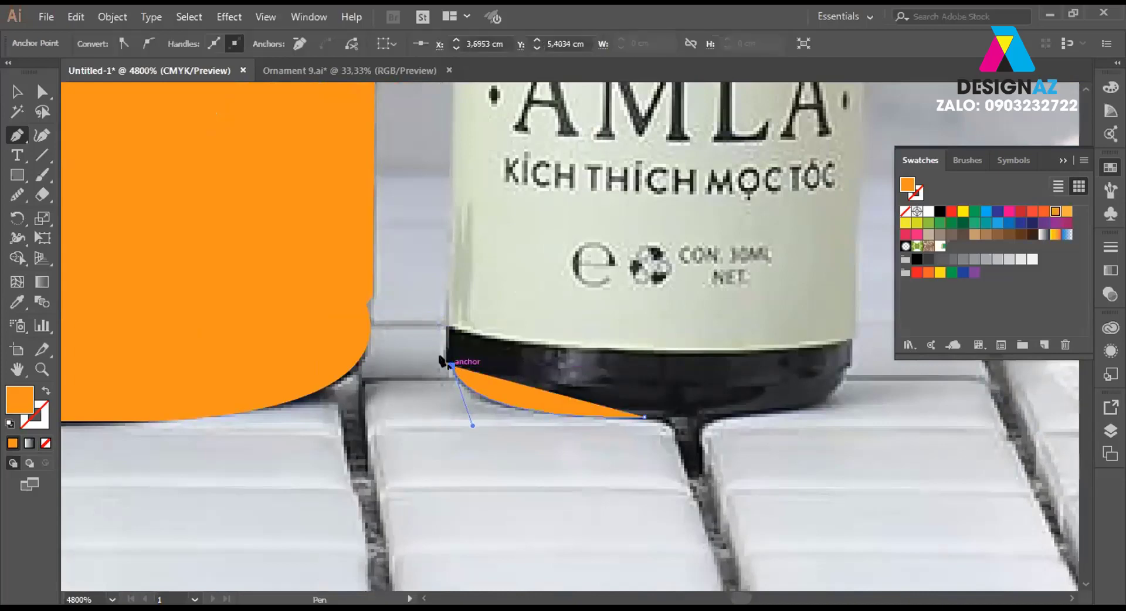
left_click_drag(449, 364, 468, 292)
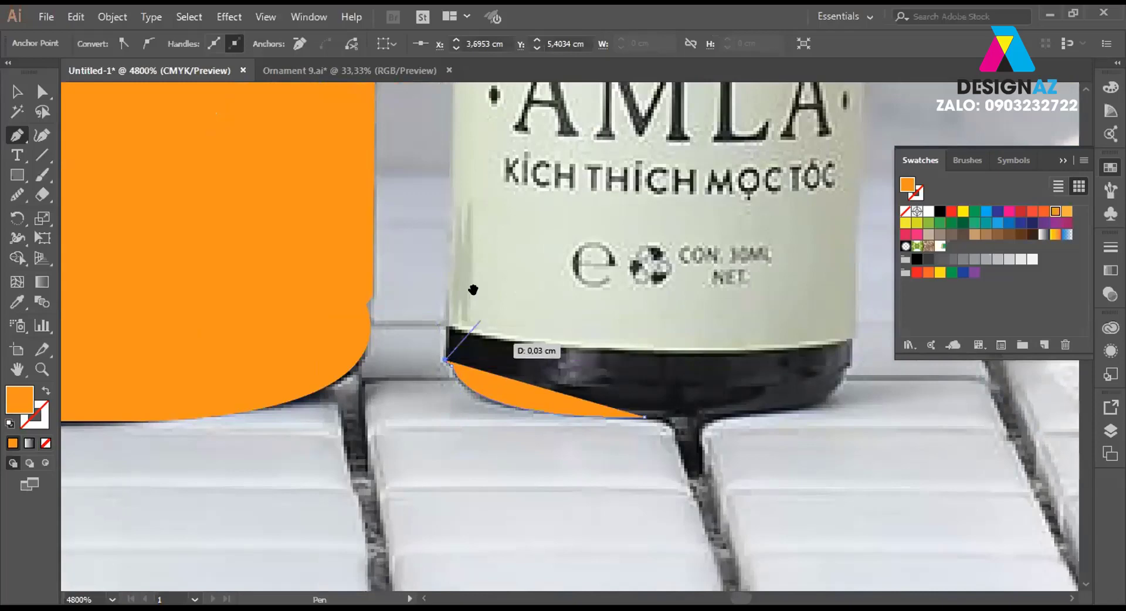
scroll(497, 321, "up", 10)
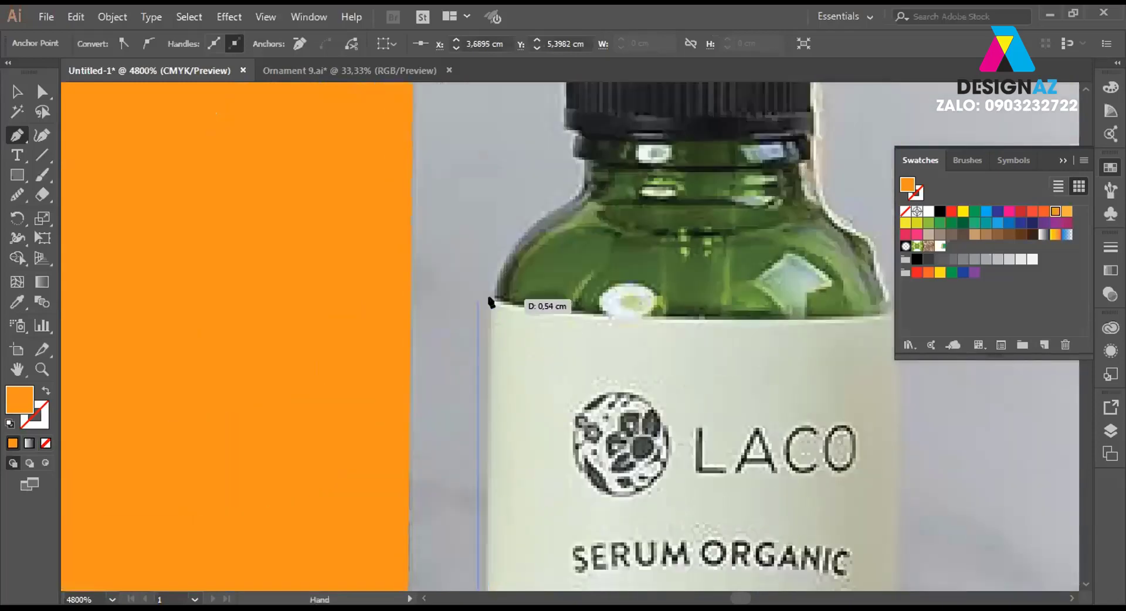
mouse_move(491, 296)
left_mouse_down()
mouse_move(586, 185)
mouse_move(572, 282)
mouse_move(558, 274)
mouse_move(564, 247)
mouse_move(547, 246)
left_mouse_up()
Trace up the cap and over the rounded dropper top, then show the path as outline only.
scroll(563, 293, "up", 3)
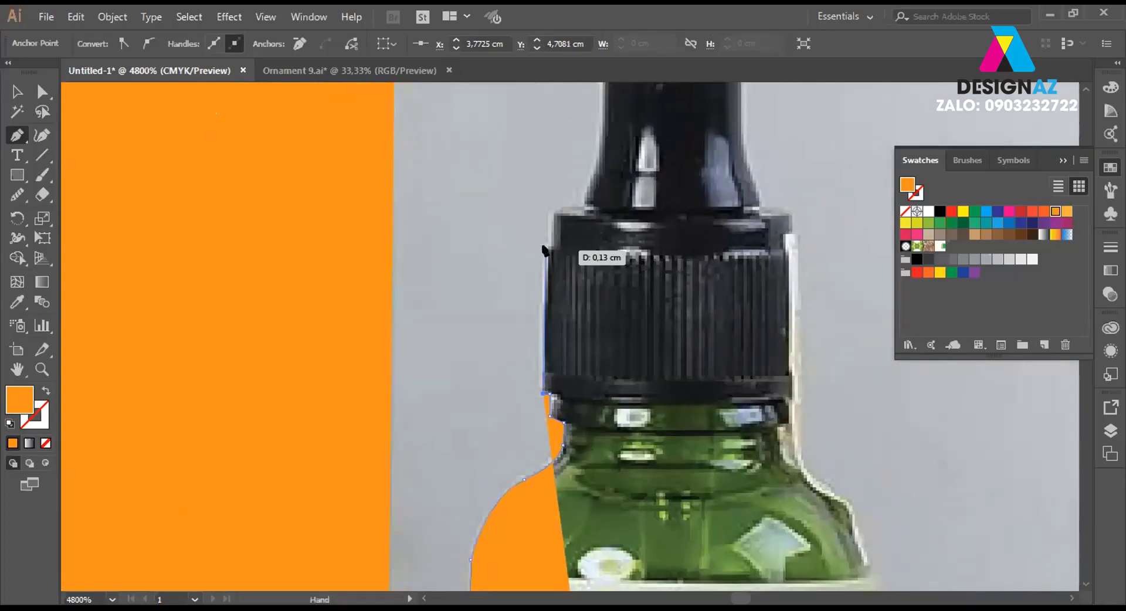
mouse_move(555, 210)
left_mouse_down()
mouse_move(586, 205)
mouse_move(581, 374)
mouse_move(559, 327)
mouse_move(561, 225)
left_mouse_up()
left_click(583, 205)
left_click(561, 222)
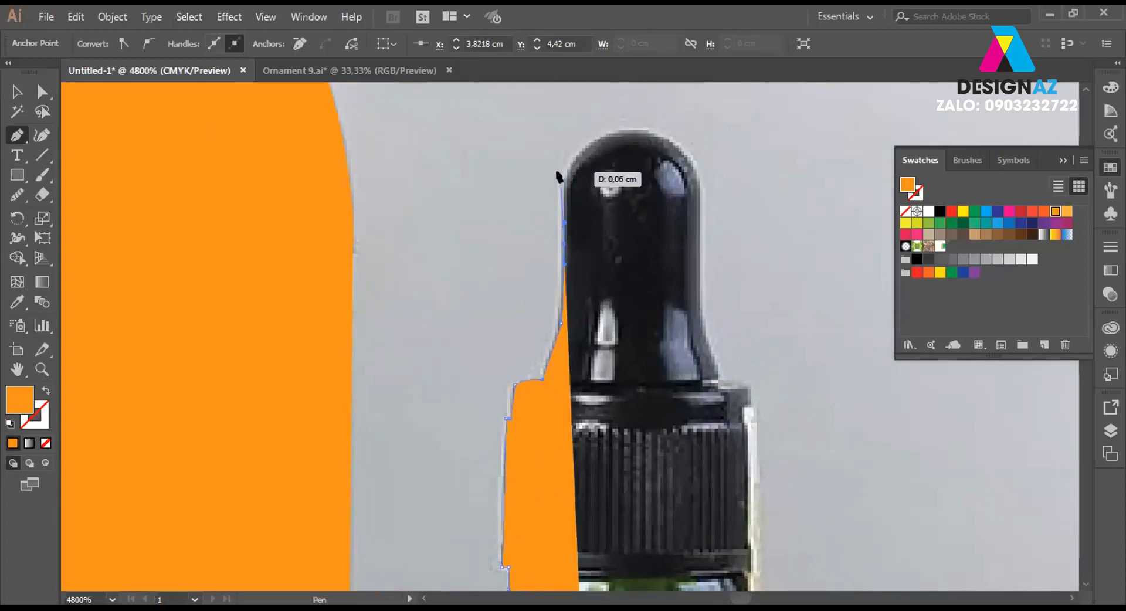
left_click(562, 189)
left_click_drag(635, 129, 661, 128)
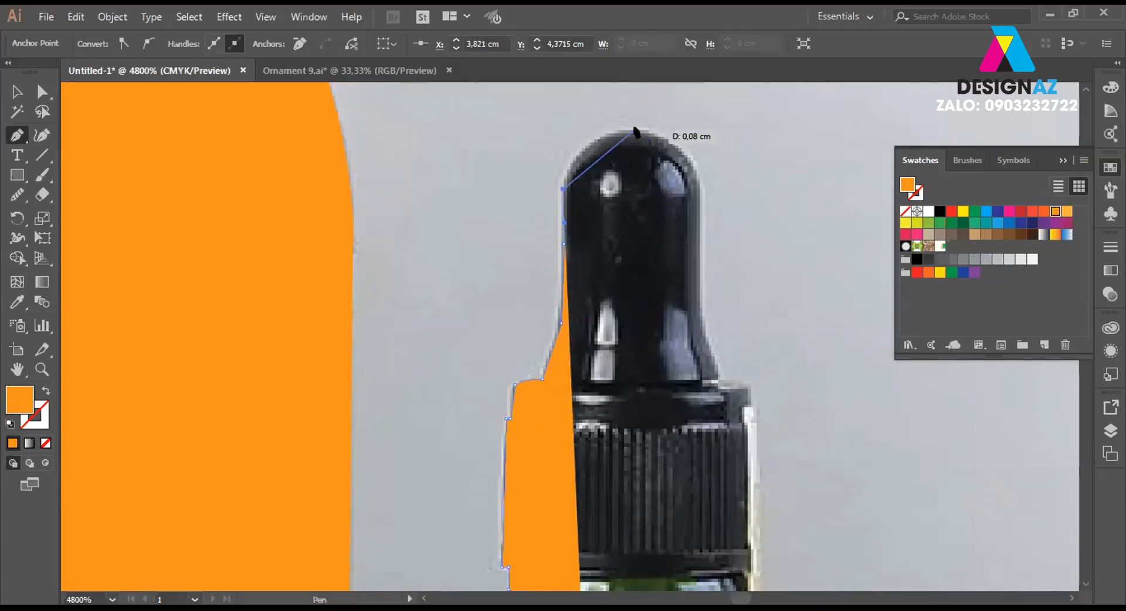
left_click(701, 197)
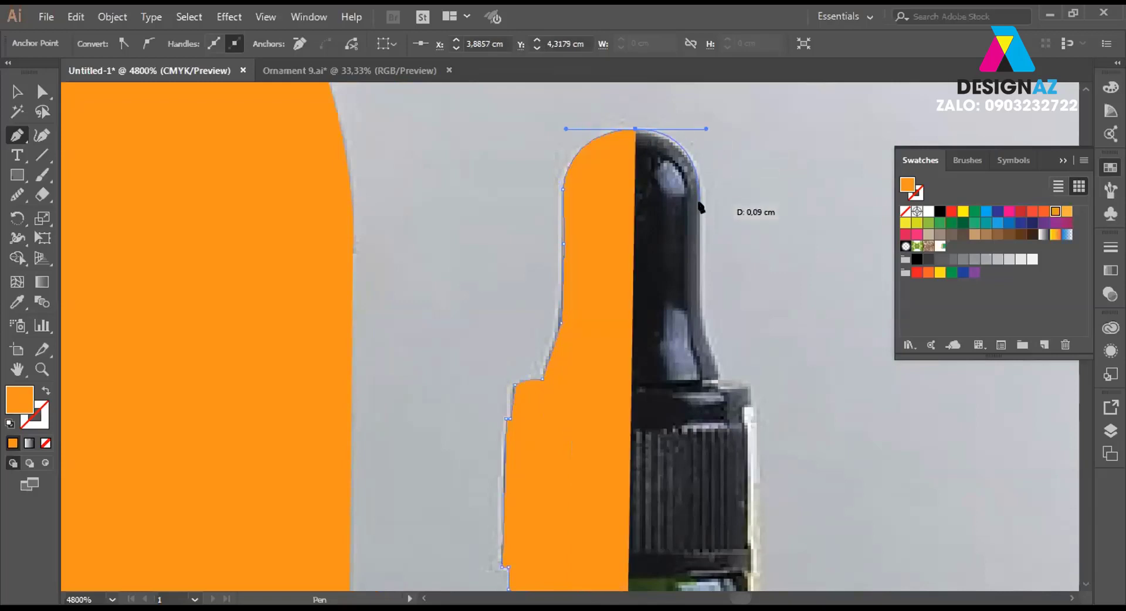
left_click(697, 196)
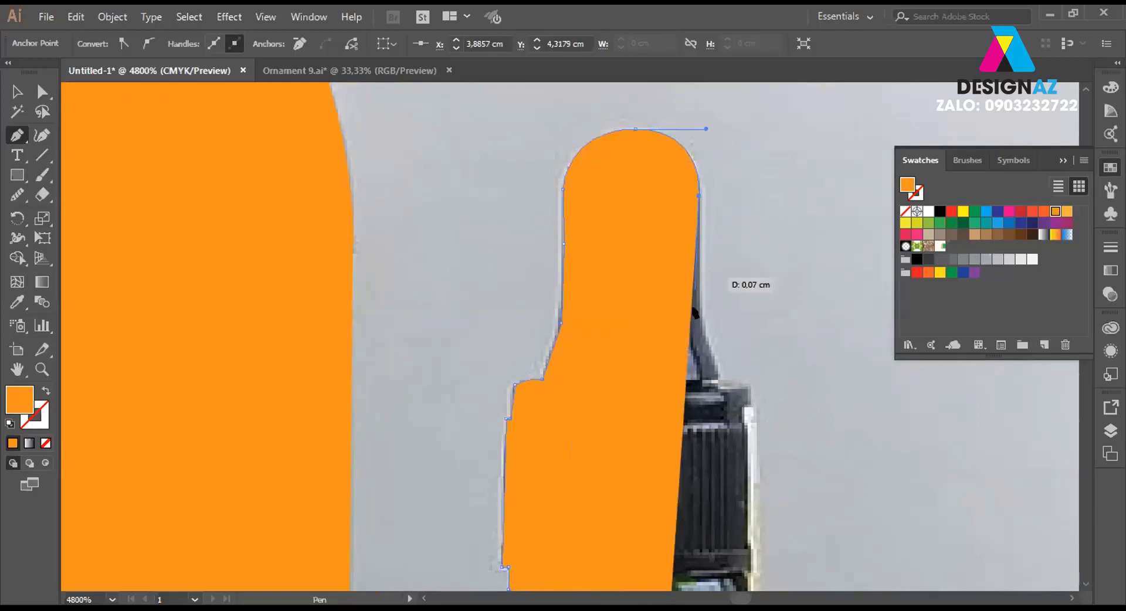
left_click(699, 321)
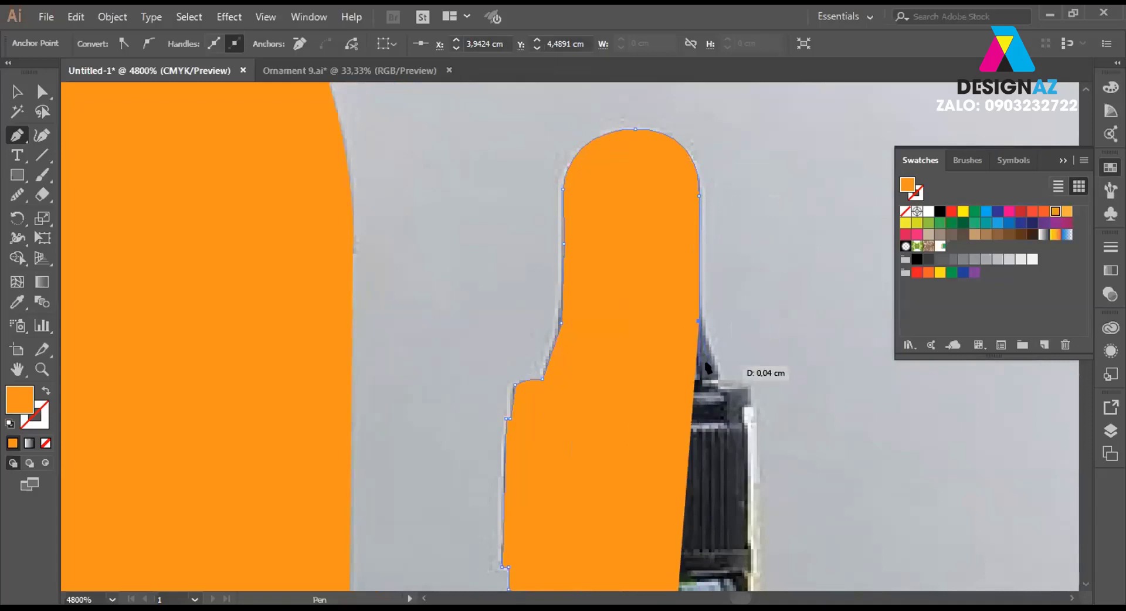
key("shift+x")
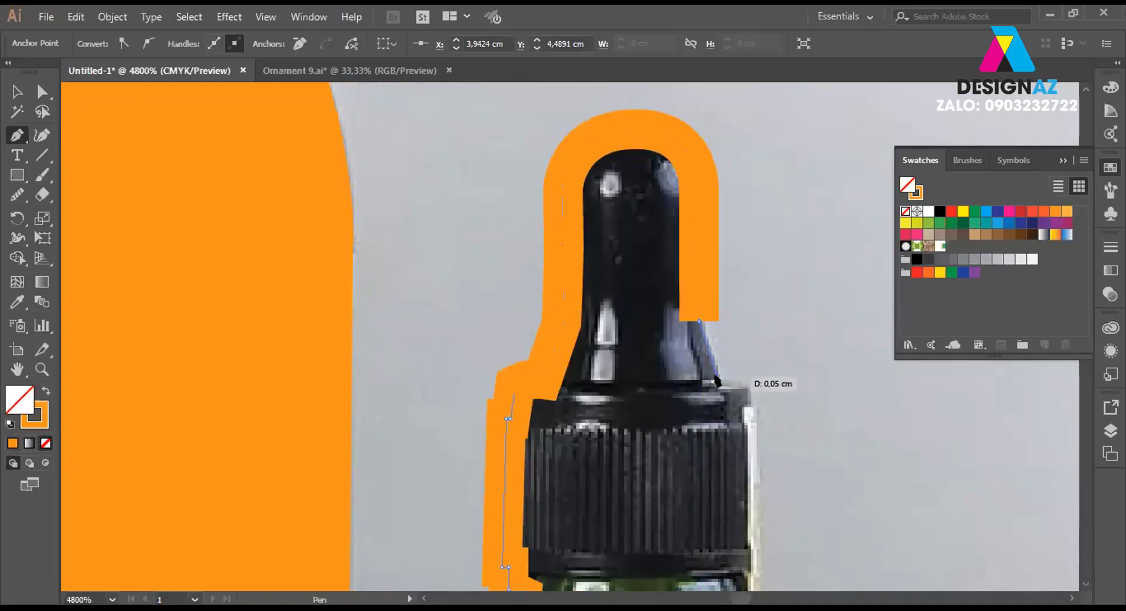
Add anchors down the dropper's right side to the cap's top-right corner.
left_click(716, 369)
left_click(748, 392)
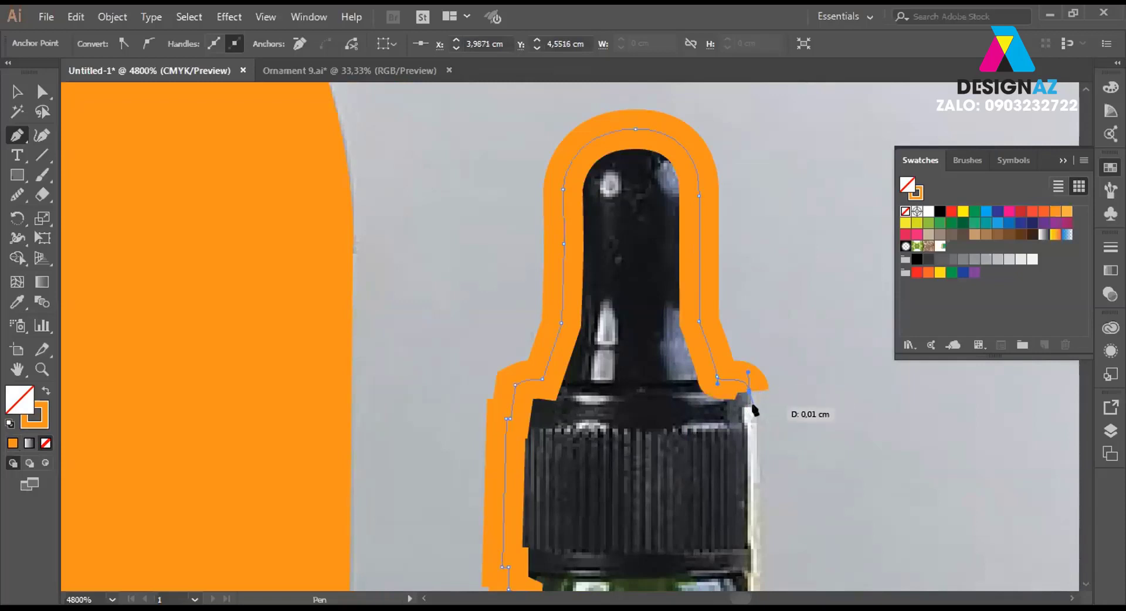
left_click(749, 407)
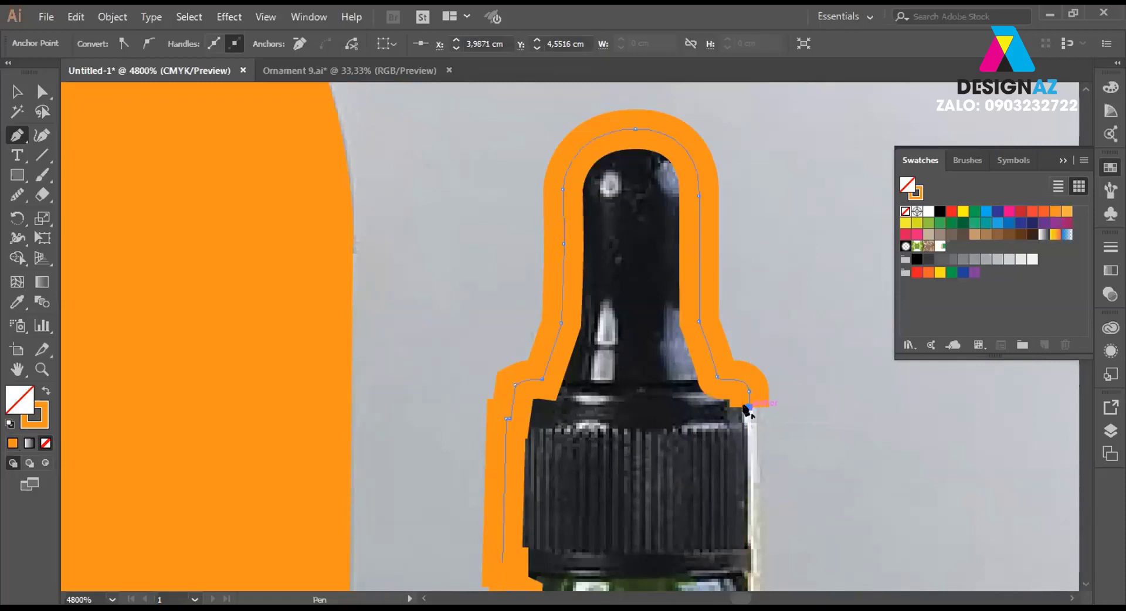
Select the traced dropper path and set its stroke weight to 0.1 pt.
left_click(27, 91)
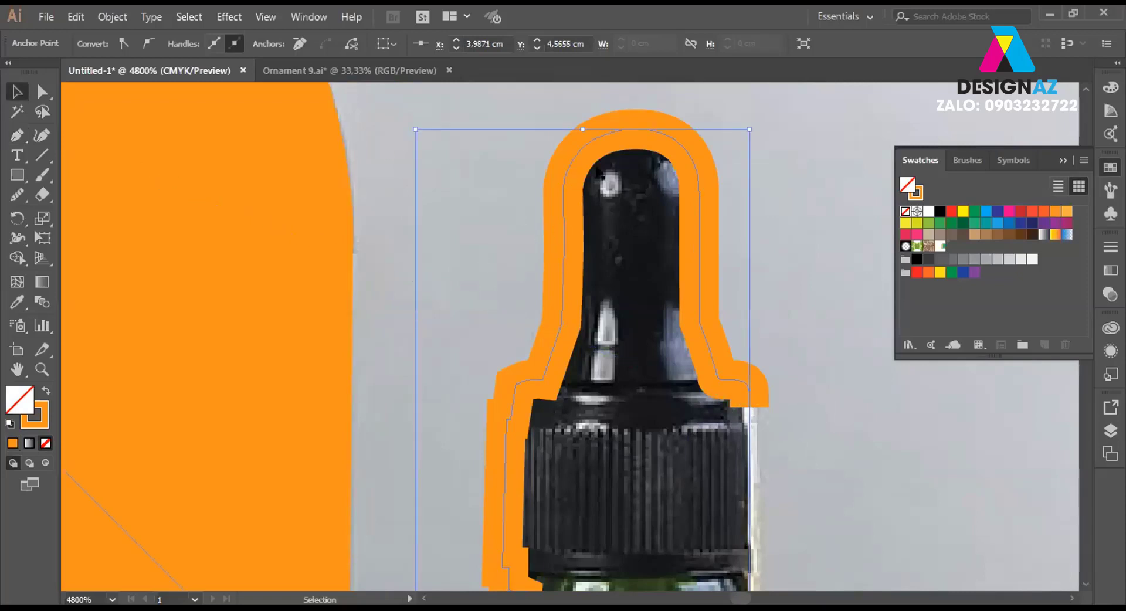
left_click(691, 212)
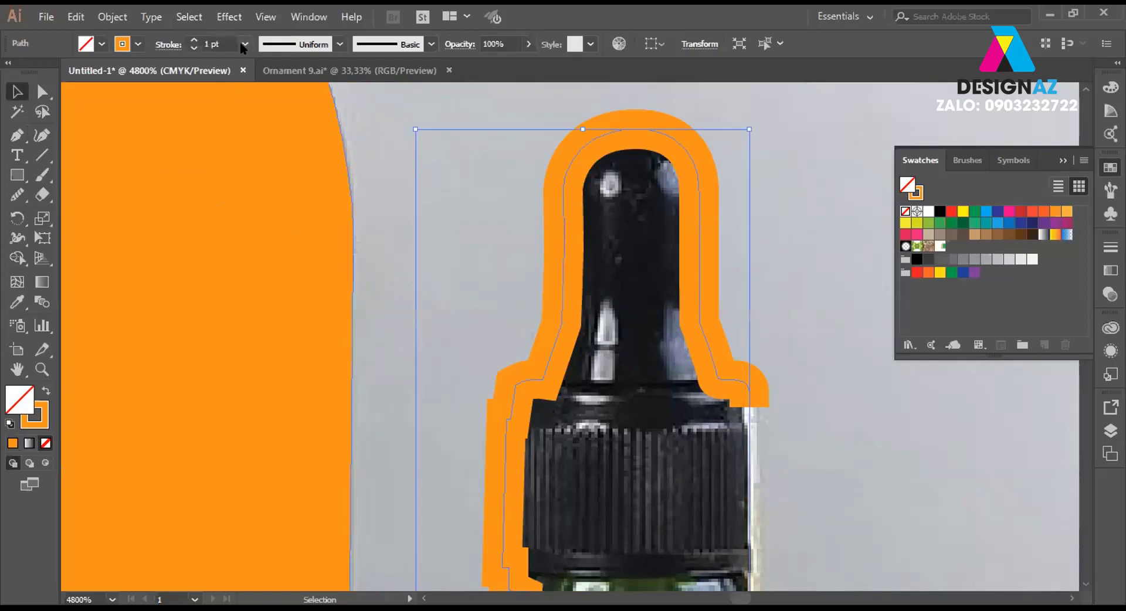
left_click(244, 44)
left_click(258, 62)
mouse_move(756, 398)
left_mouse_down()
mouse_move(698, 212)
mouse_move(703, 303)
left_mouse_up()
left_click(216, 42)
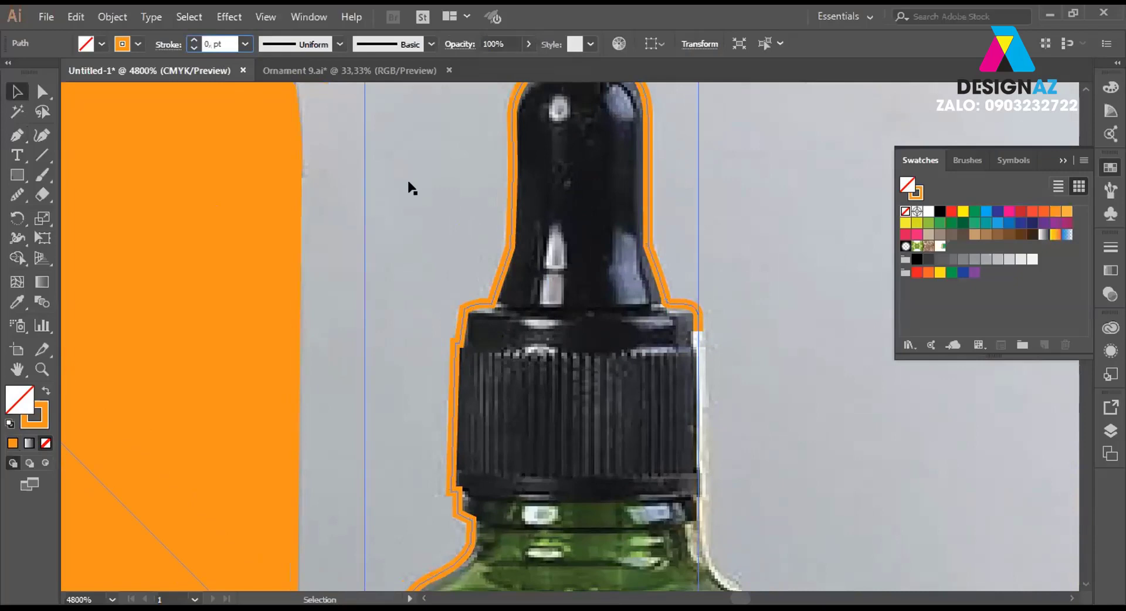
type("1")
key("Return")
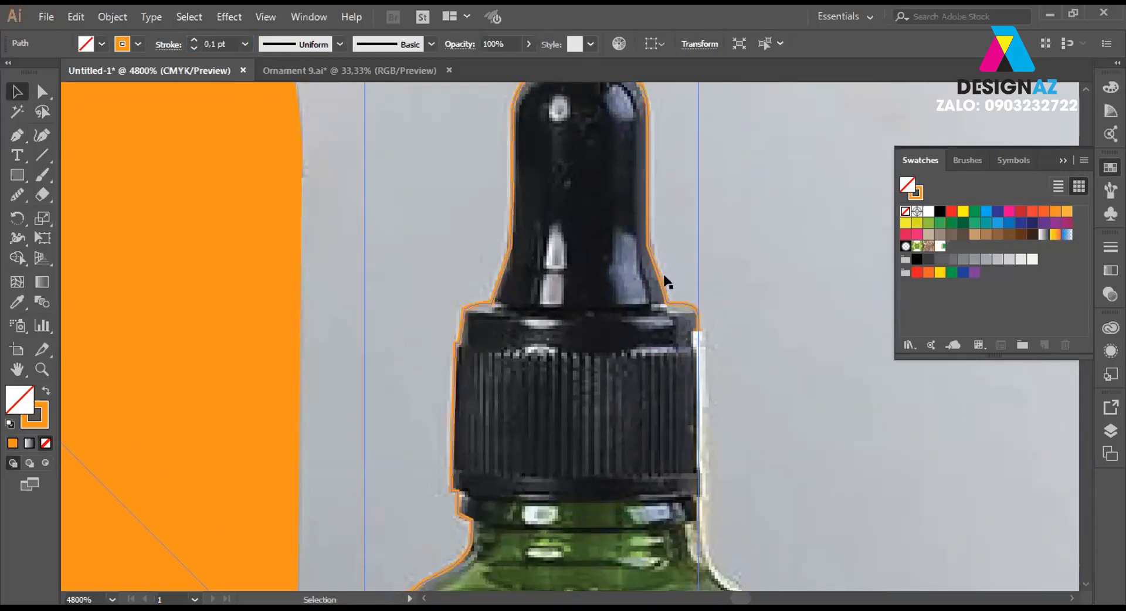
left_click(729, 296)
left_click(714, 368)
scroll(714, 367, "down", 5)
scroll(696, 329, "up", 1, "alt")
Resume the Pen path down the cap's right edge, onto the neck and around the shoulder.
scroll(440, 460, "right", 5)
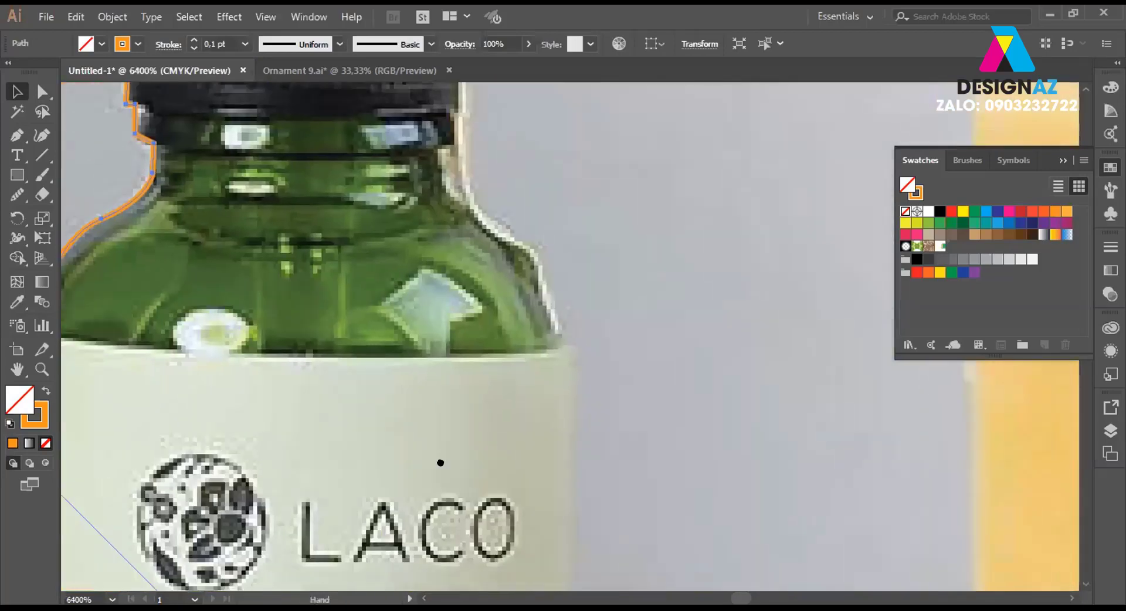
scroll(447, 490, "up", 2)
scroll(448, 490, "up", 1)
scroll(520, 425, "up", 3)
scroll(520, 425, "up", 1)
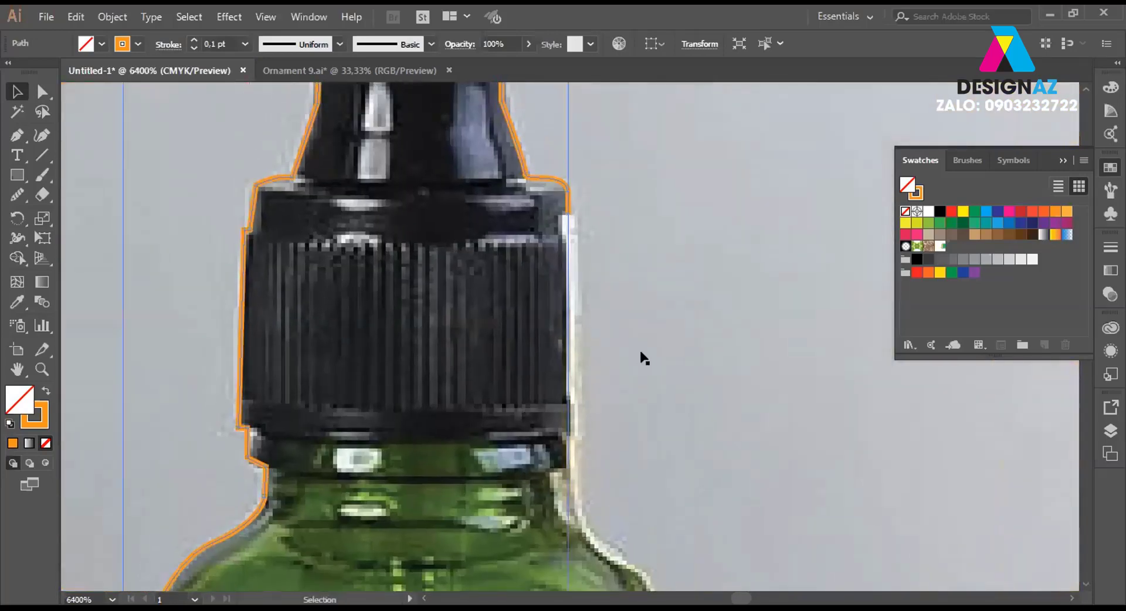
key("p")
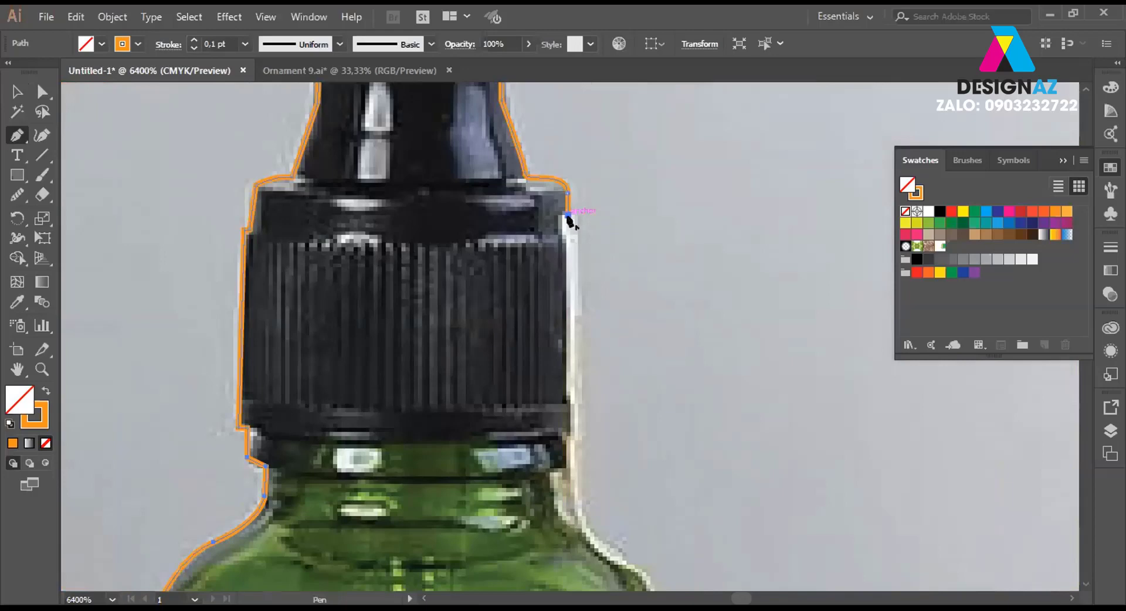
left_click(567, 213)
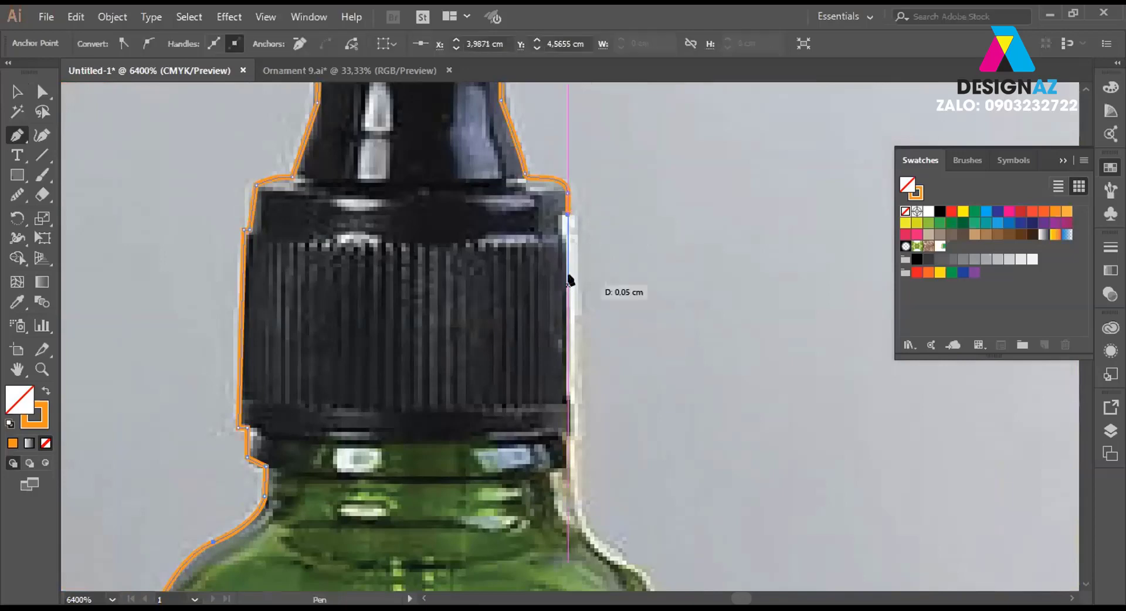
left_click(567, 235)
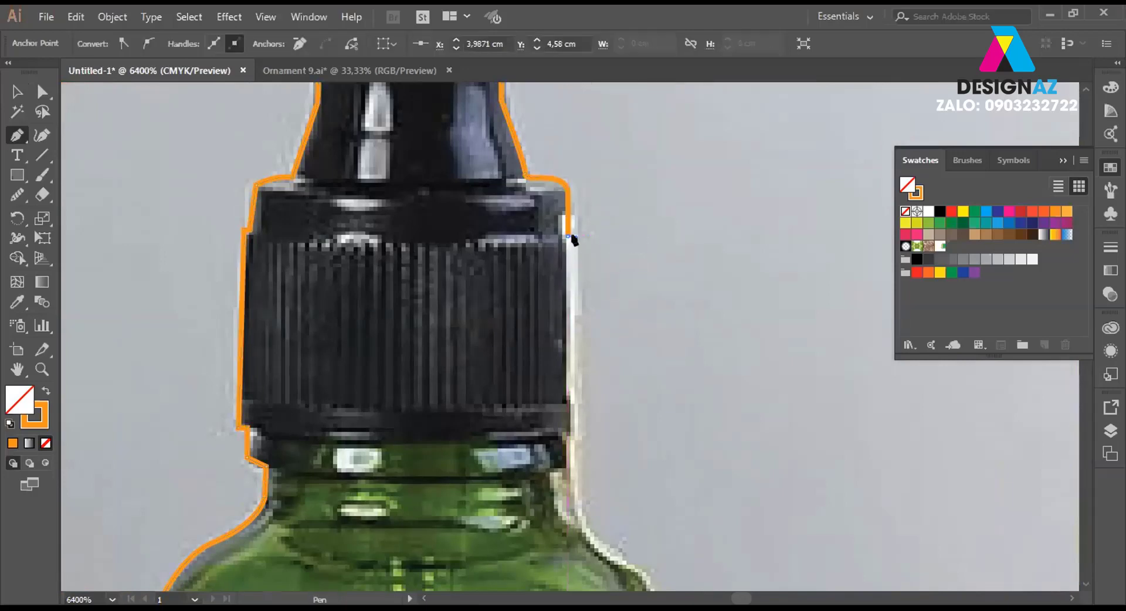
left_click(573, 436)
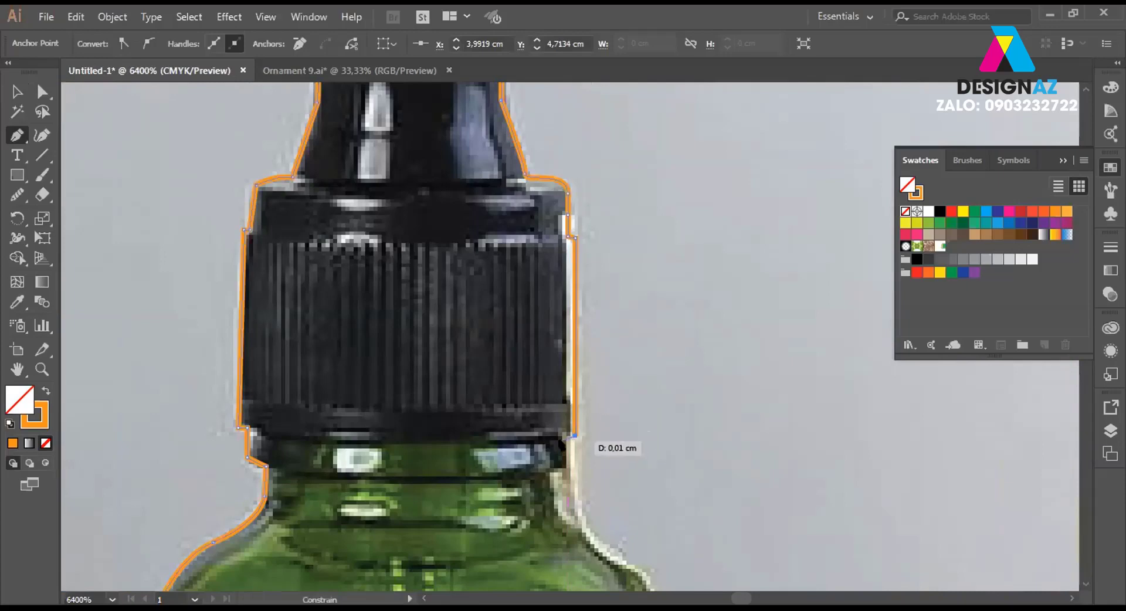
left_click(563, 470)
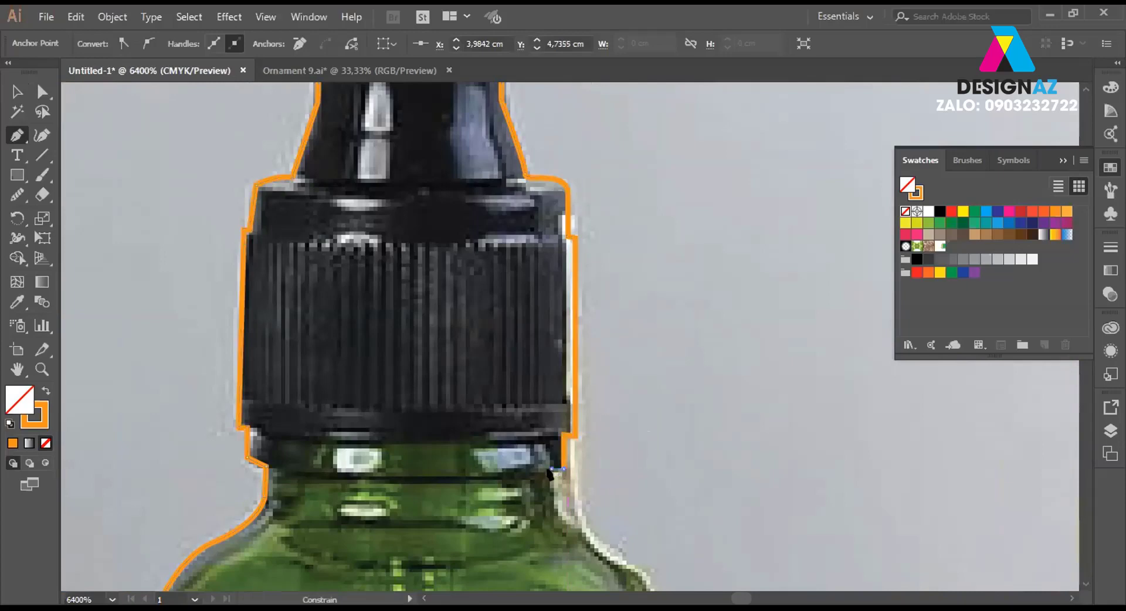
mouse_move(593, 537)
left_mouse_down()
mouse_move(547, 421)
mouse_move(561, 423)
left_mouse_up()
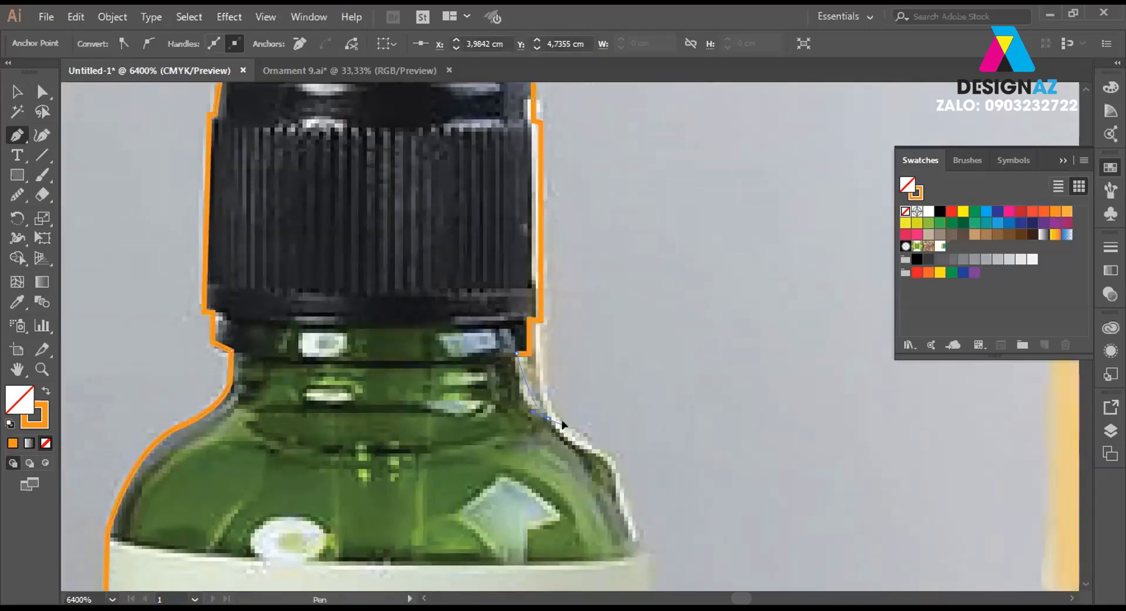
scroll(601, 339, "down", 1)
scroll(639, 360, "down", 2)
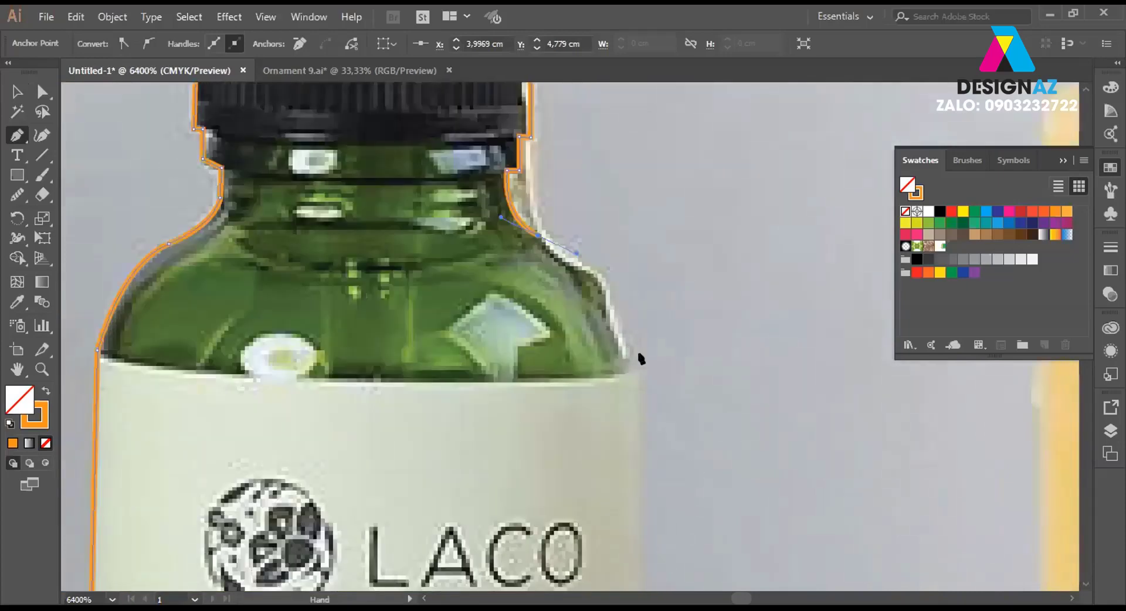
left_click_drag(643, 365, 648, 404)
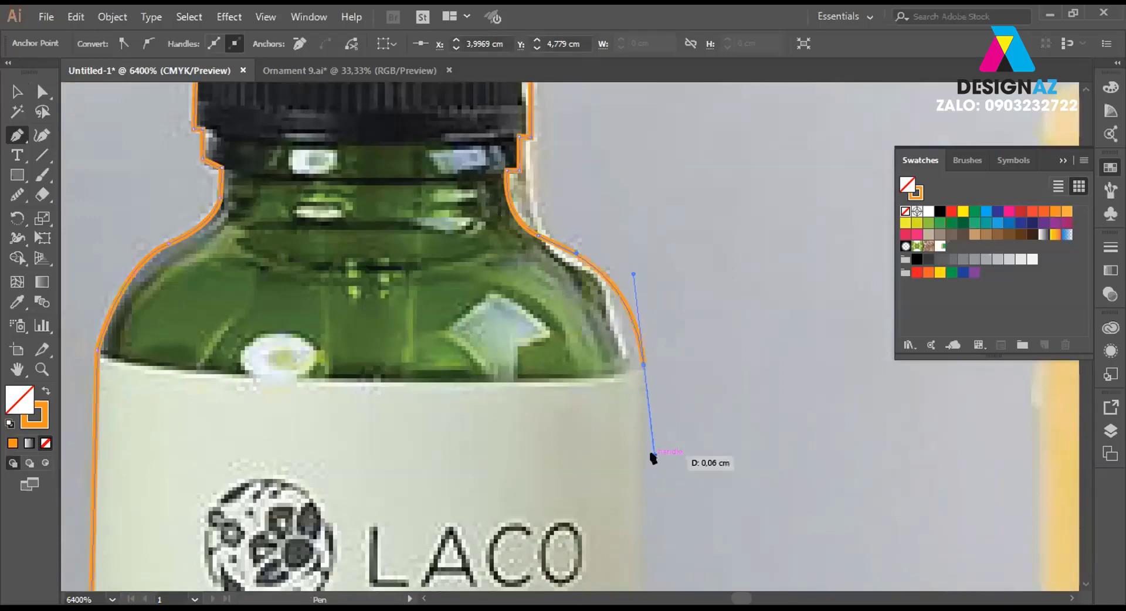
Extend the outline straight down the bottle's right side to its lower corner.
key("ctrl+minus")
key("ctrl+minus")
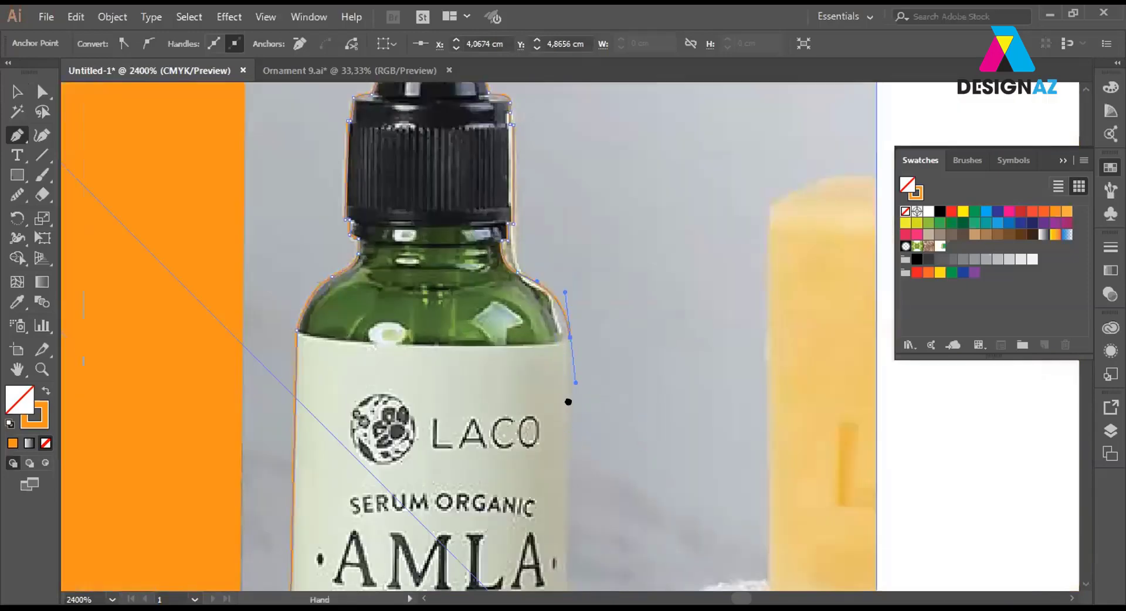
mouse_move(567, 397)
left_mouse_down()
mouse_move(598, 176)
mouse_move(596, 289)
left_mouse_up()
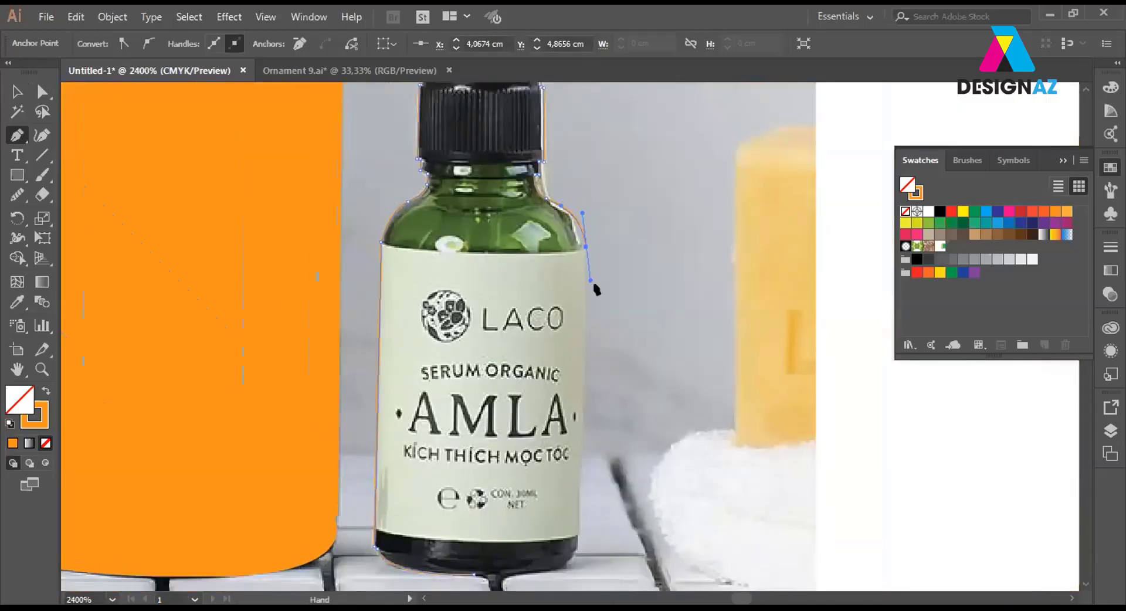
left_click(585, 246)
left_click_drag(575, 530, 573, 508)
scroll(631, 492, "down", 5)
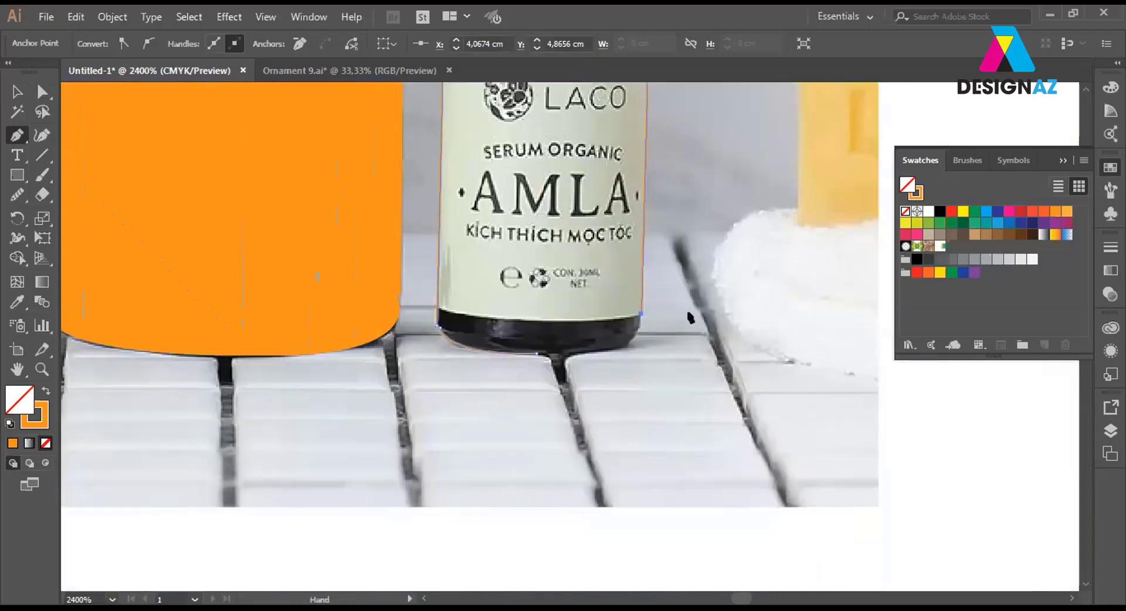
left_click(704, 319)
Close the outline across the rounded base, adjusting handles, then zoom out to the whole photo.
key("ctrl+plus")
key("ctrl+plus")
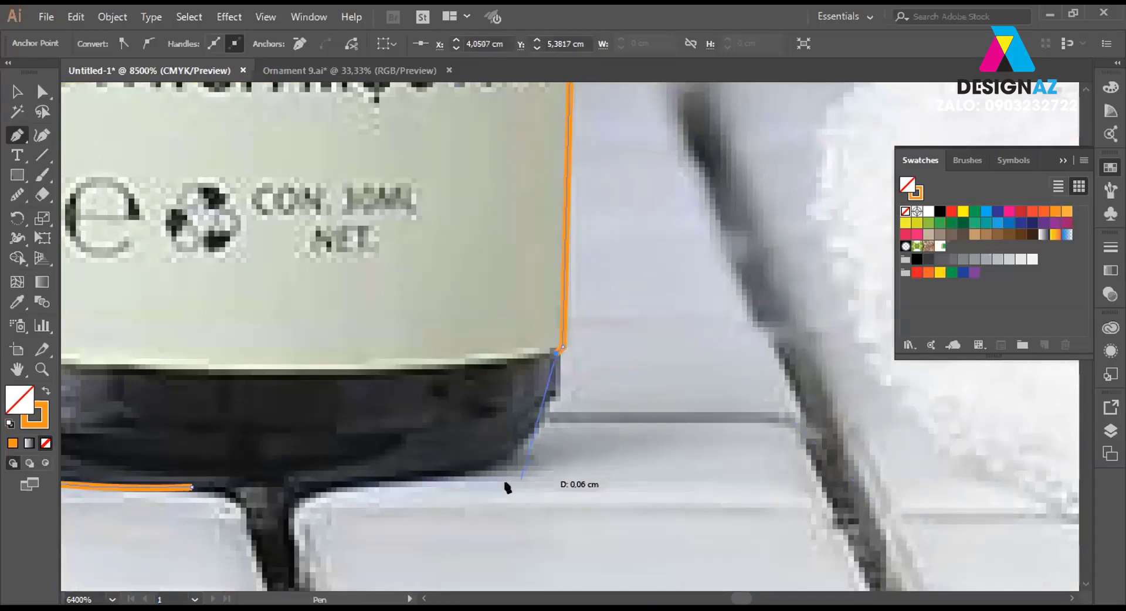
left_click_drag(295, 488, 468, 485)
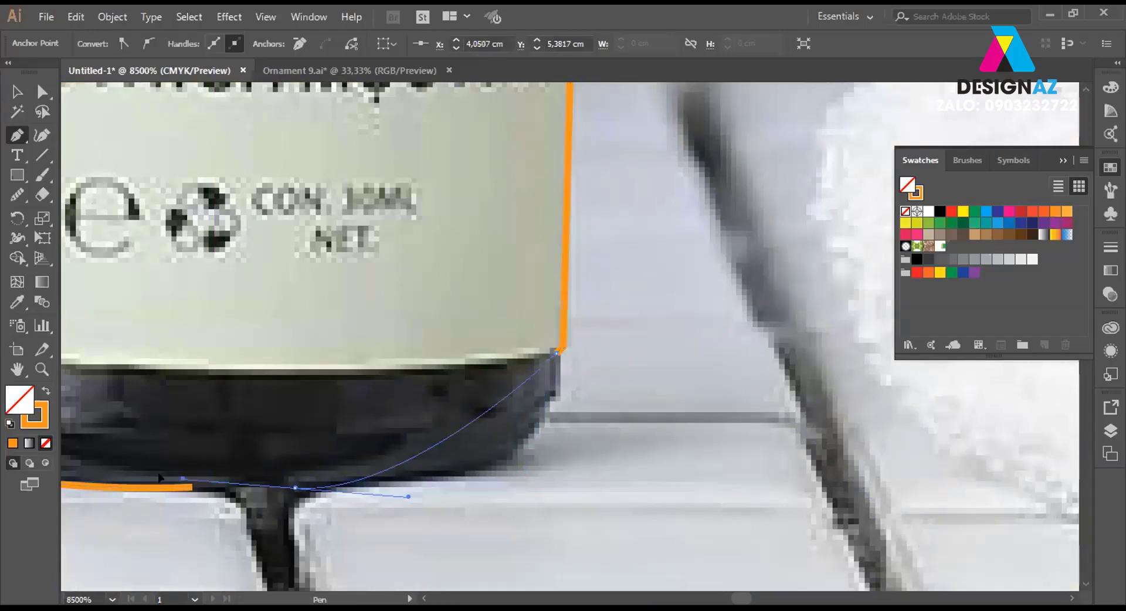
scroll(516, 487, "left", 5)
left_click_drag(701, 488, 655, 450)
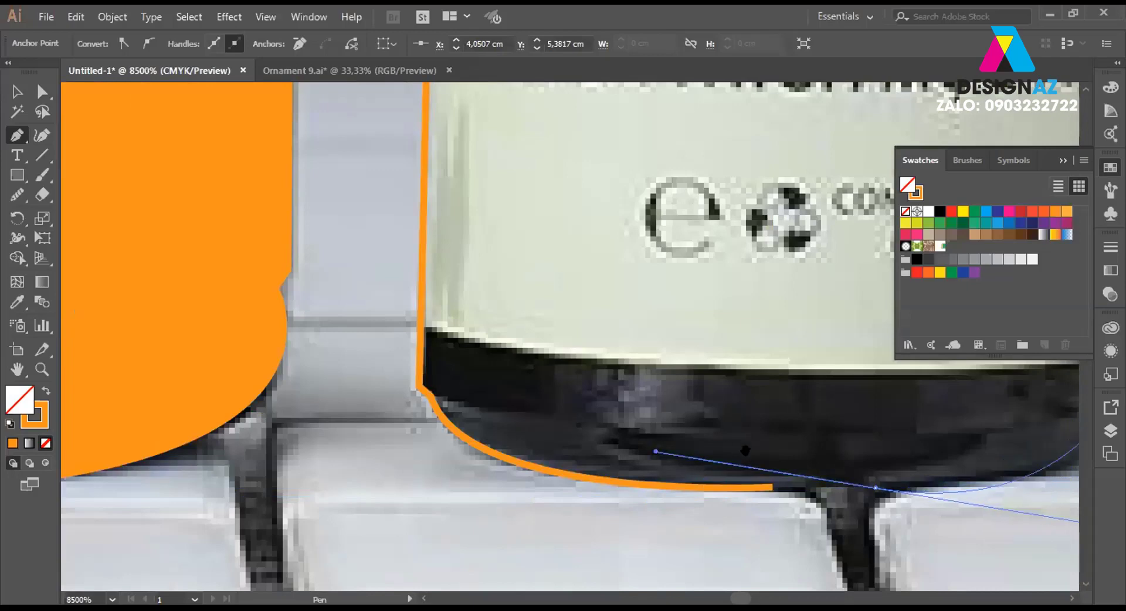
left_click_drag(924, 464, 526, 393)
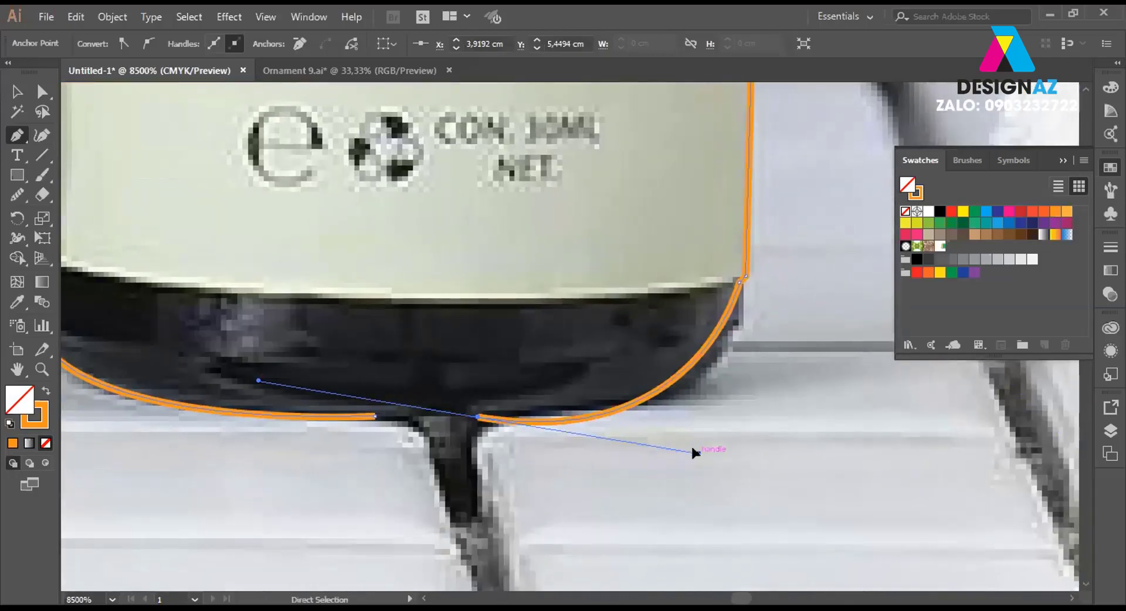
mouse_move(692, 449)
left_mouse_down()
mouse_move(781, 414)
mouse_move(545, 441)
mouse_move(374, 417)
left_mouse_up()
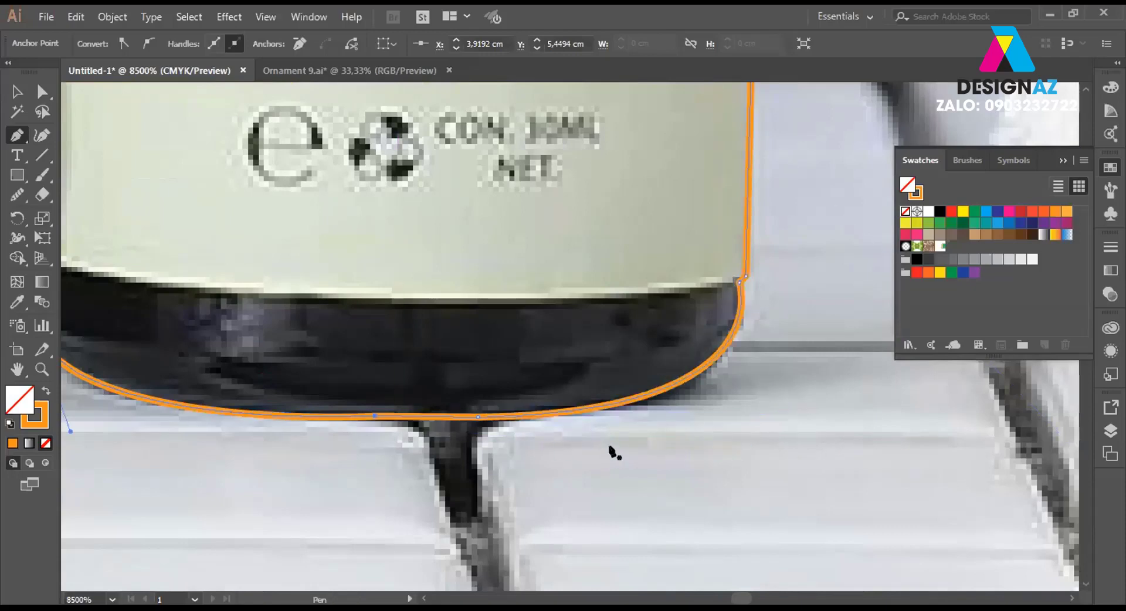
key("ctrl+minus")
key("ctrl+minus")
key("ctrl+minus")
key("ctrl+minus")
key("ctrl+minus")
key("ctrl+minus")
key("ctrl+minus")
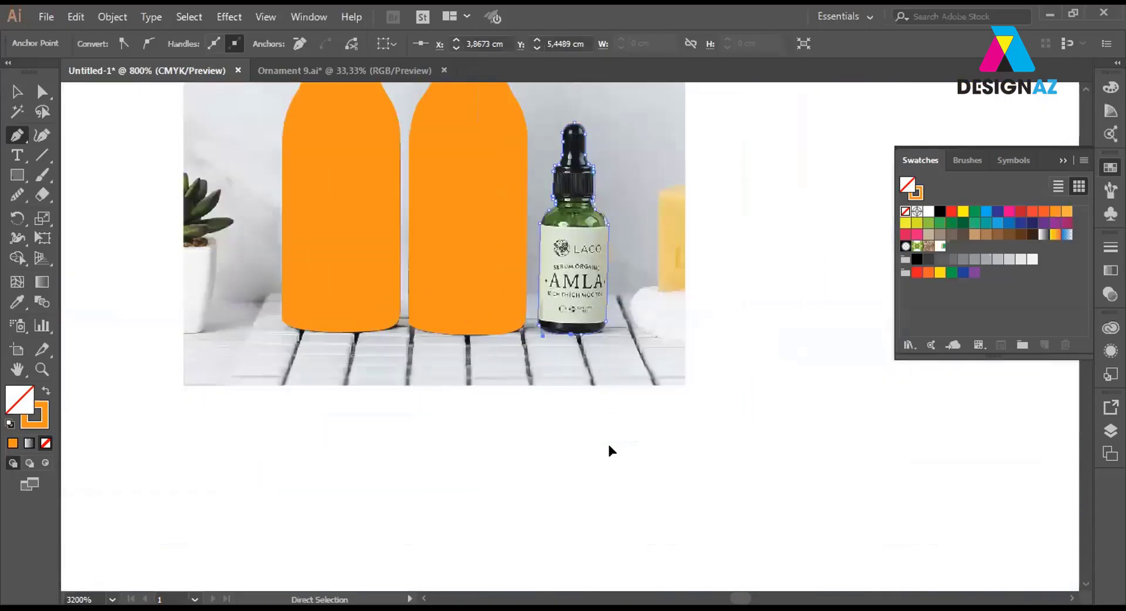
key("ctrl+minus")
Fill the traced dropper bottle with the orange from the larger bottles using the Eyedropper.
left_click(13, 90)
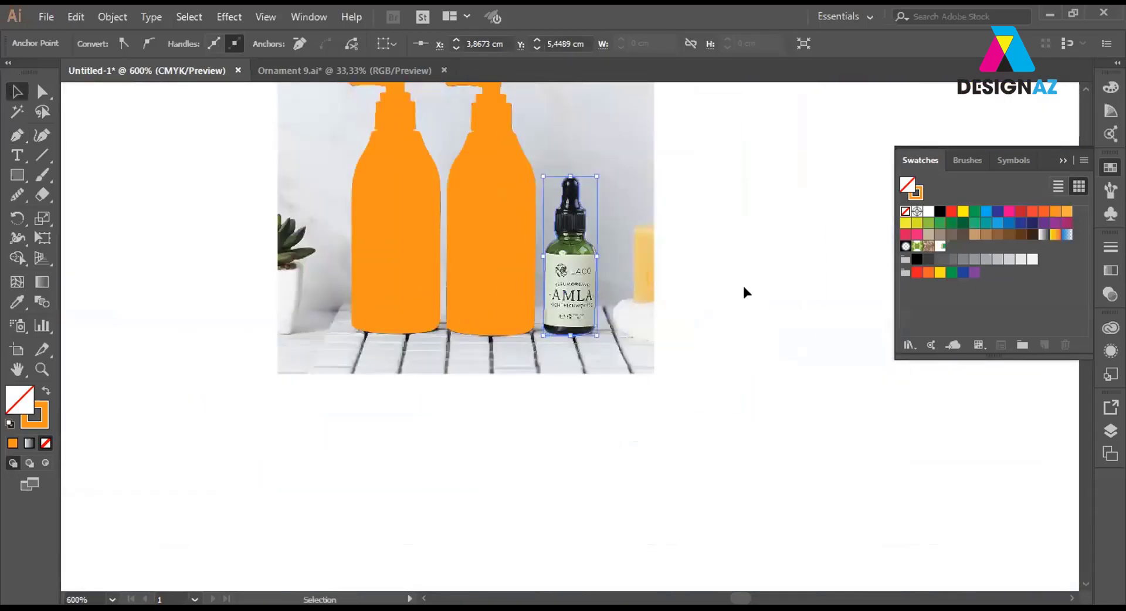
key("i")
left_click(500, 251)
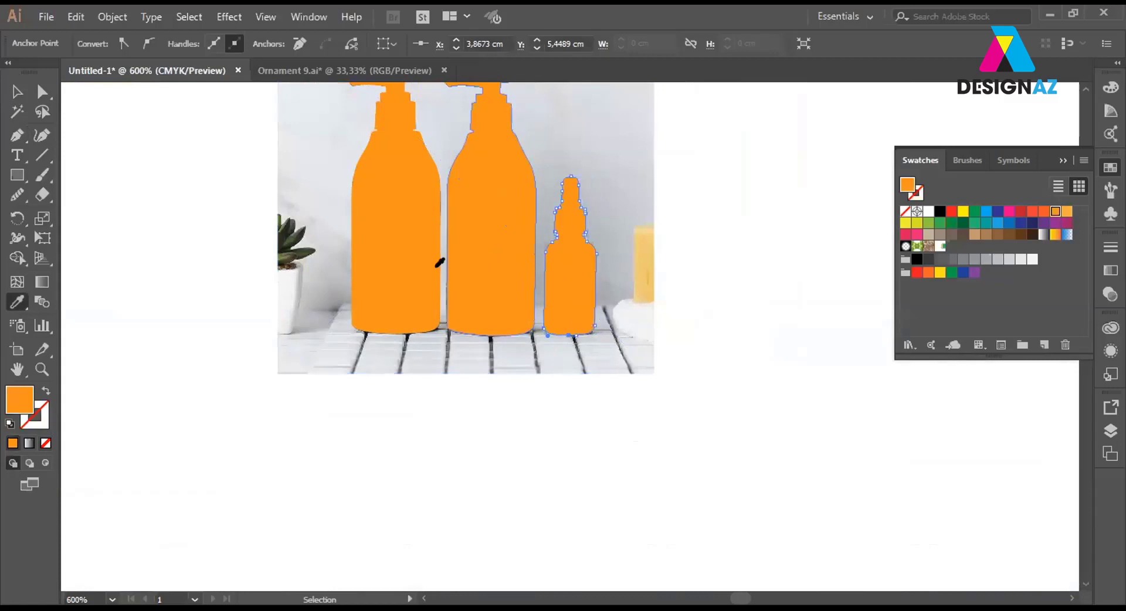
Select all three orange bottle shapes together: dropper, middle and left bottle.
left_click(17, 91)
left_click(648, 320)
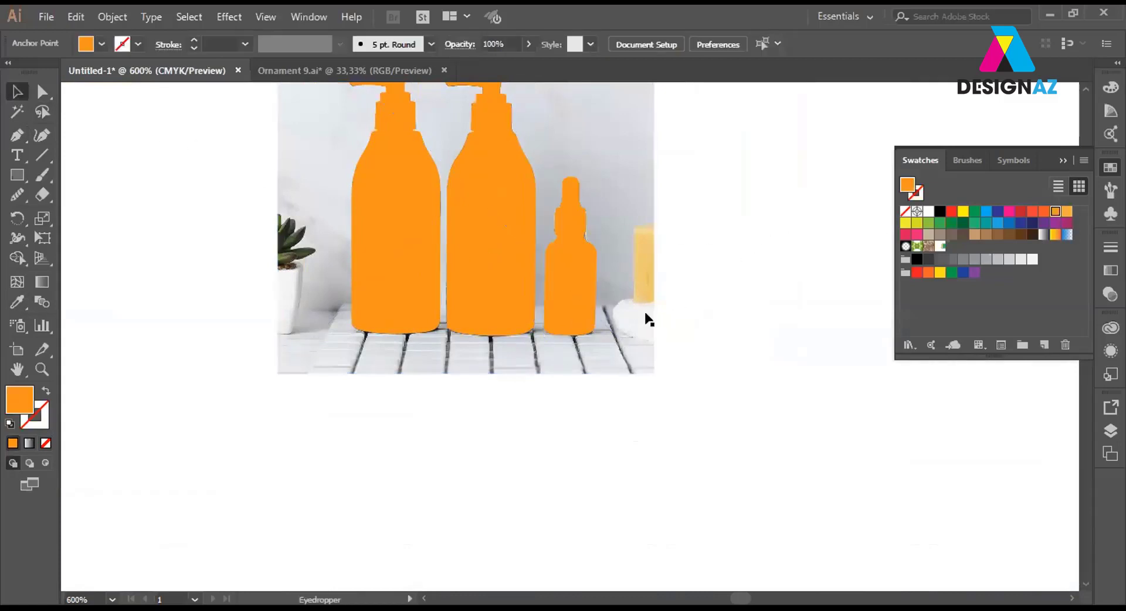
left_click_drag(679, 304, 736, 364)
left_click(653, 357)
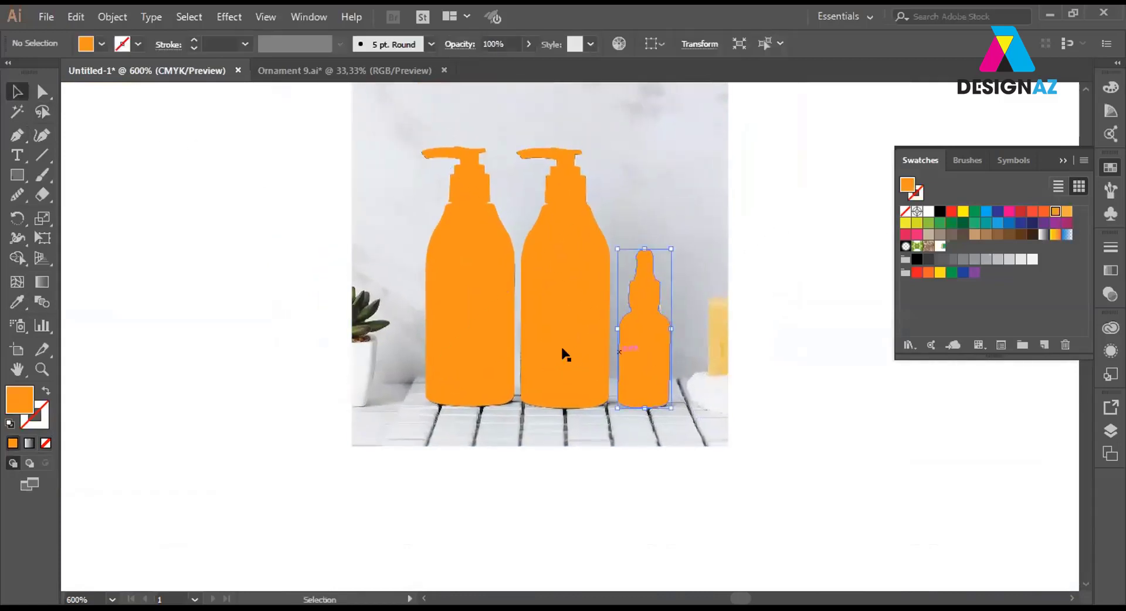
left_click(563, 354, "shift")
left_click(470, 349, "shift")
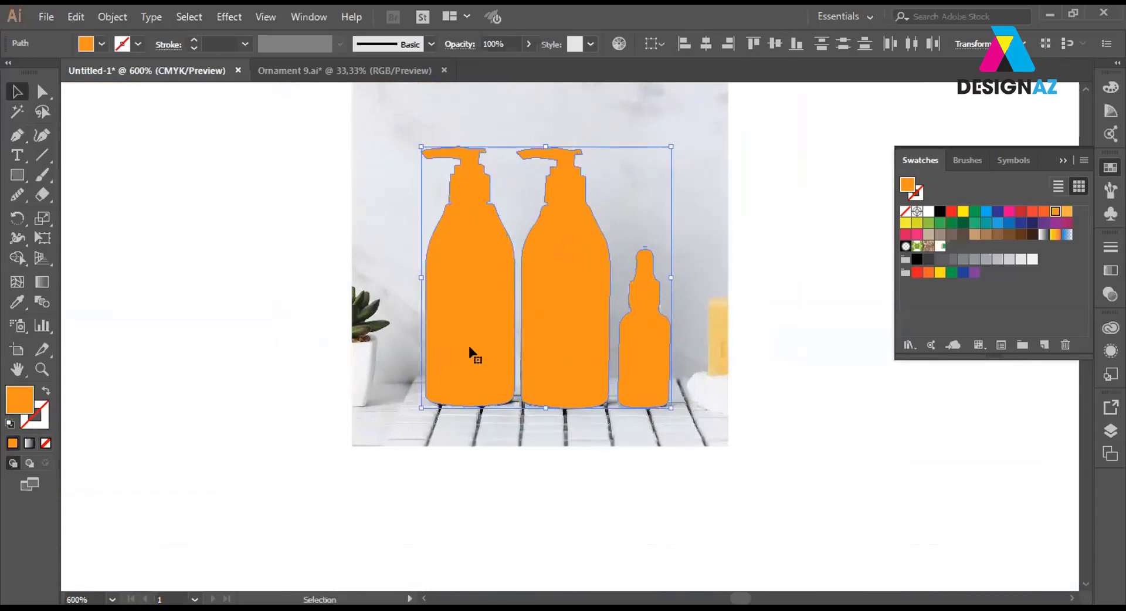
left_click(111, 23)
mouse_move(199, 564)
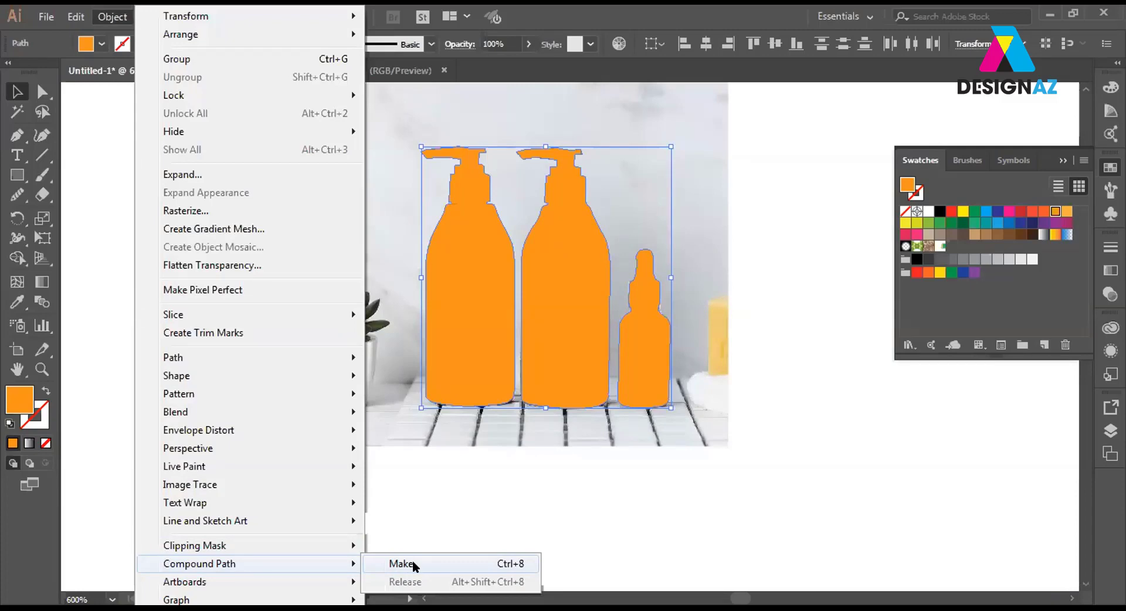
Join the three bottle shapes into a single compound path.
left_click(413, 560)
right_click(646, 340)
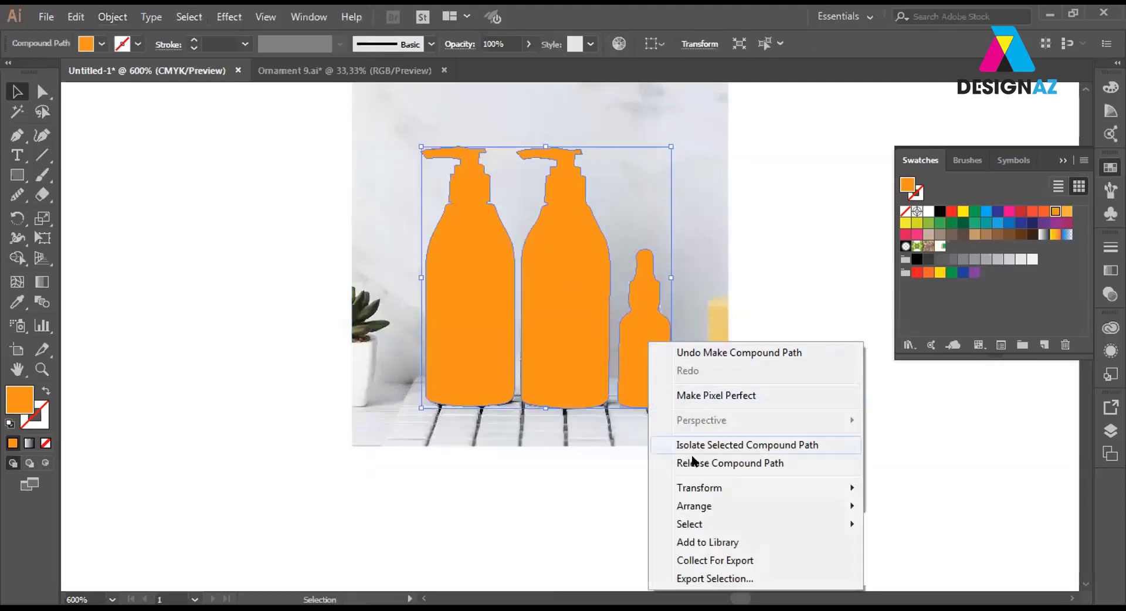
left_click(797, 230)
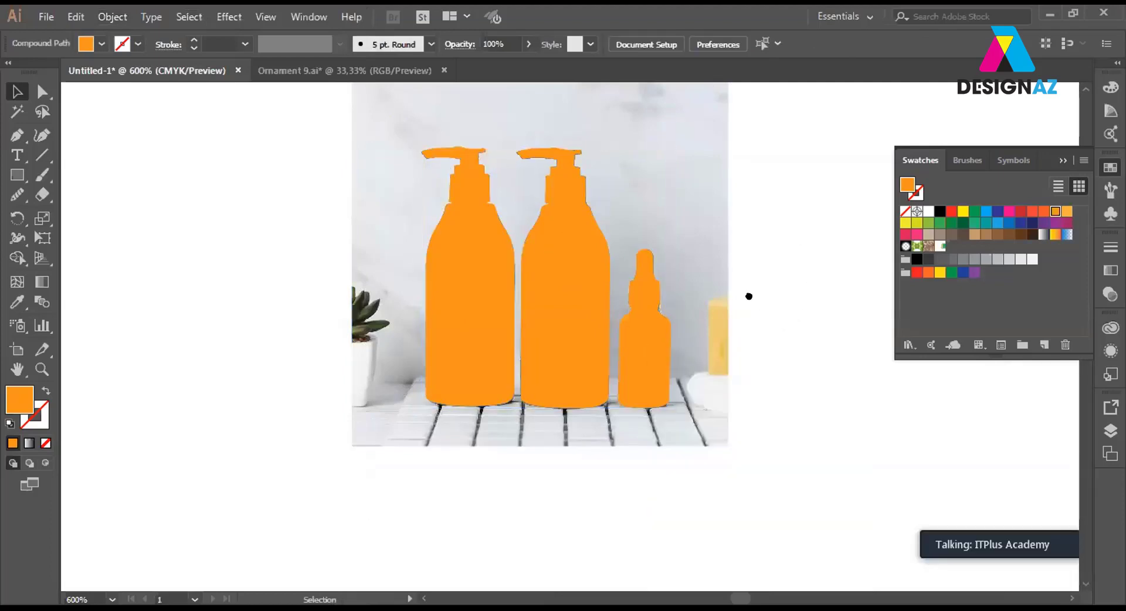
Clip the product photo with the bottle compound path using Ctrl+7.
left_click_drag(759, 295, 724, 339)
left_click(681, 241)
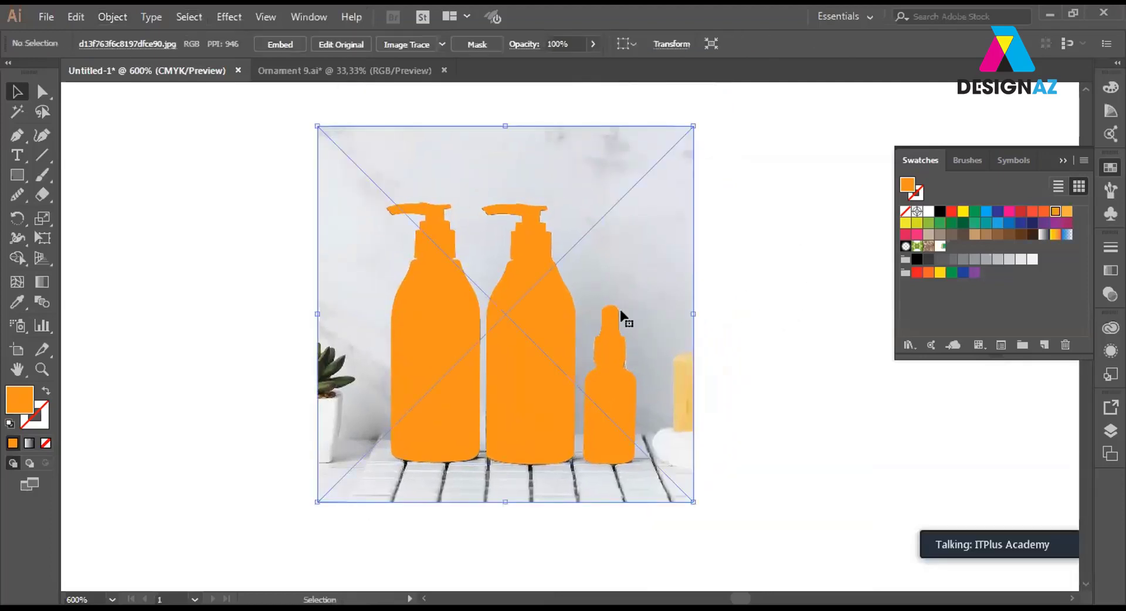
left_click(518, 337, "shift")
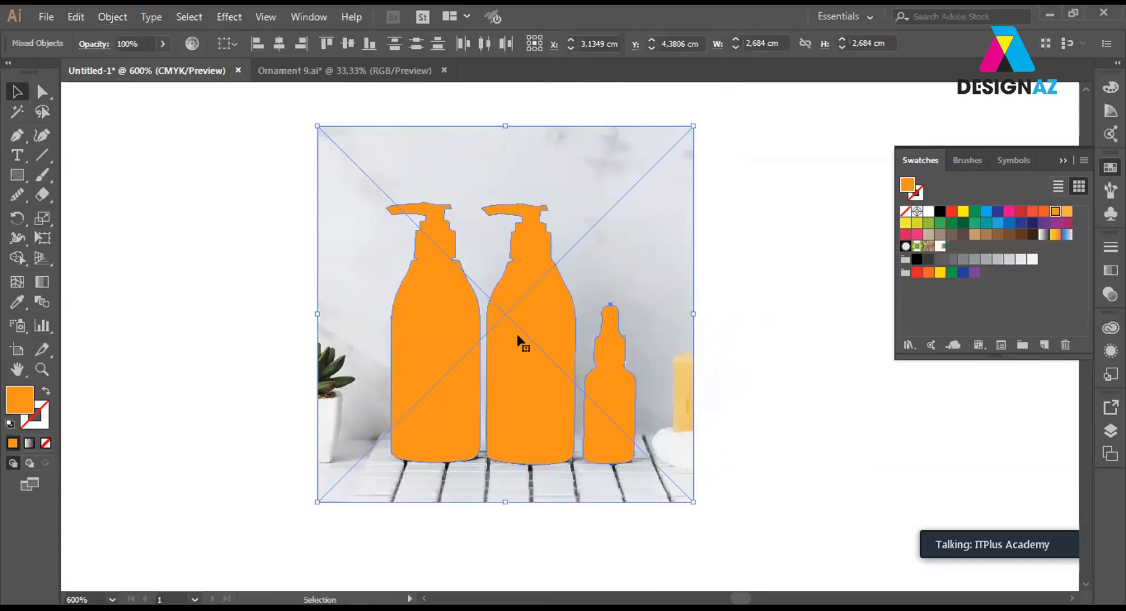
key("ctrl+7")
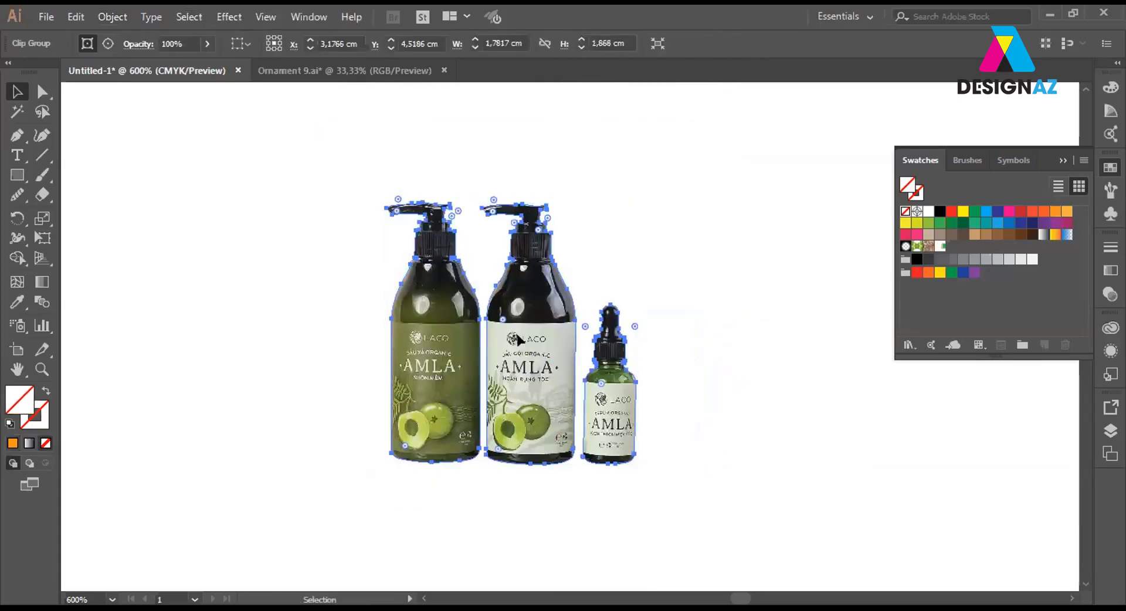
scroll(519, 339, "down", 1)
scroll(531, 361, "down", 2)
Place the cut-out bottle group, slightly enlarged, on the banner's lower right beside the model.
scroll(585, 395, "right", 2)
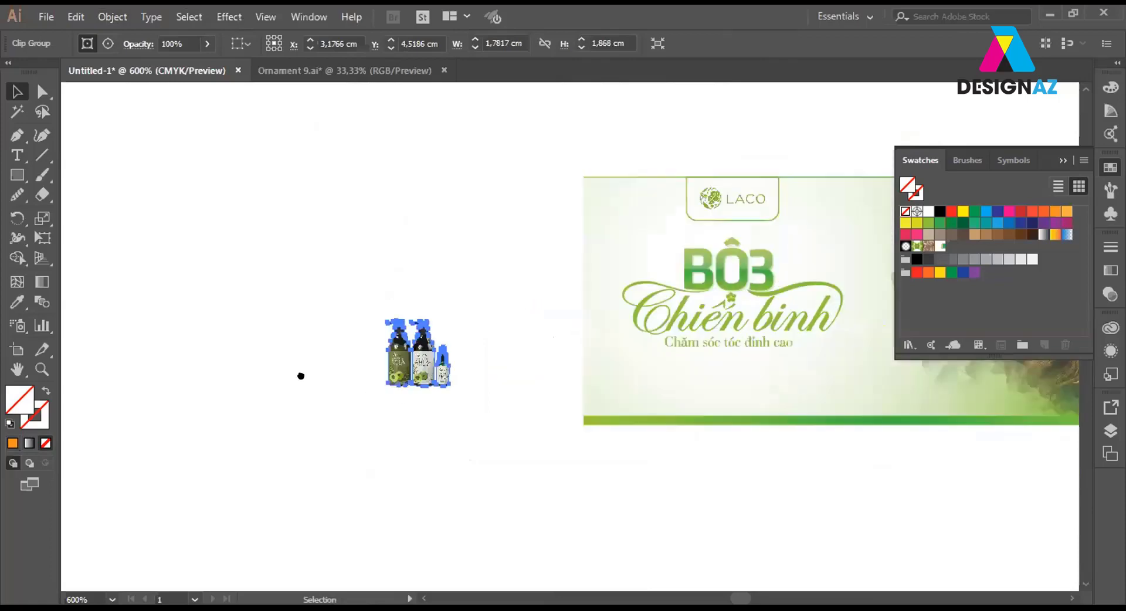
mouse_move(239, 339)
left_mouse_down()
mouse_move(811, 343)
mouse_move(653, 343)
mouse_move(702, 283)
left_mouse_up()
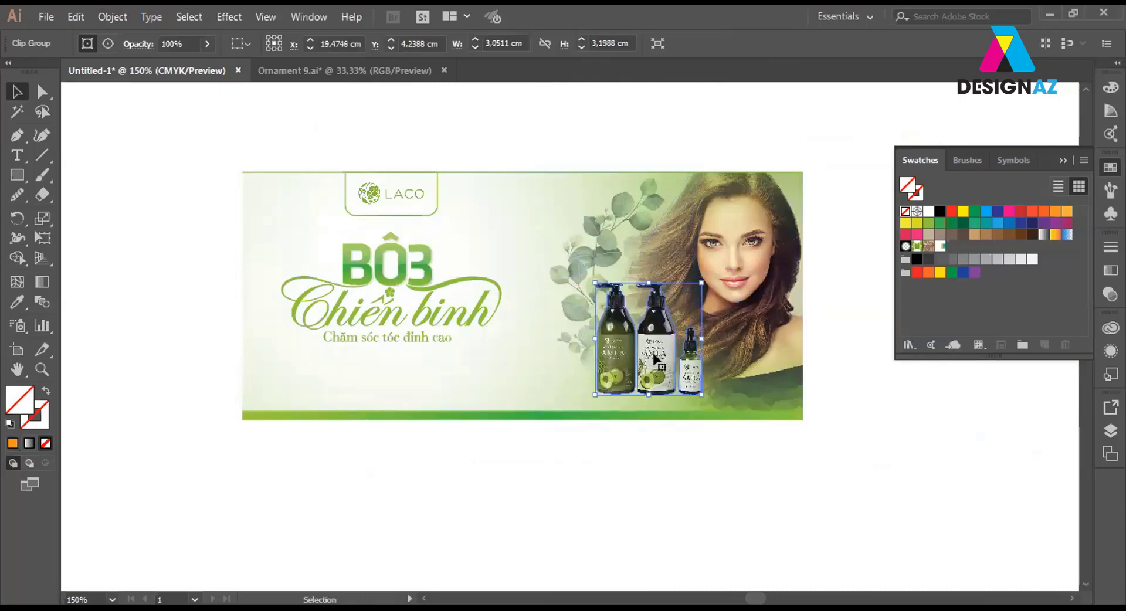
mouse_move(655, 358)
left_mouse_down()
mouse_move(645, 350)
mouse_move(624, 373)
mouse_move(670, 381)
left_mouse_up()
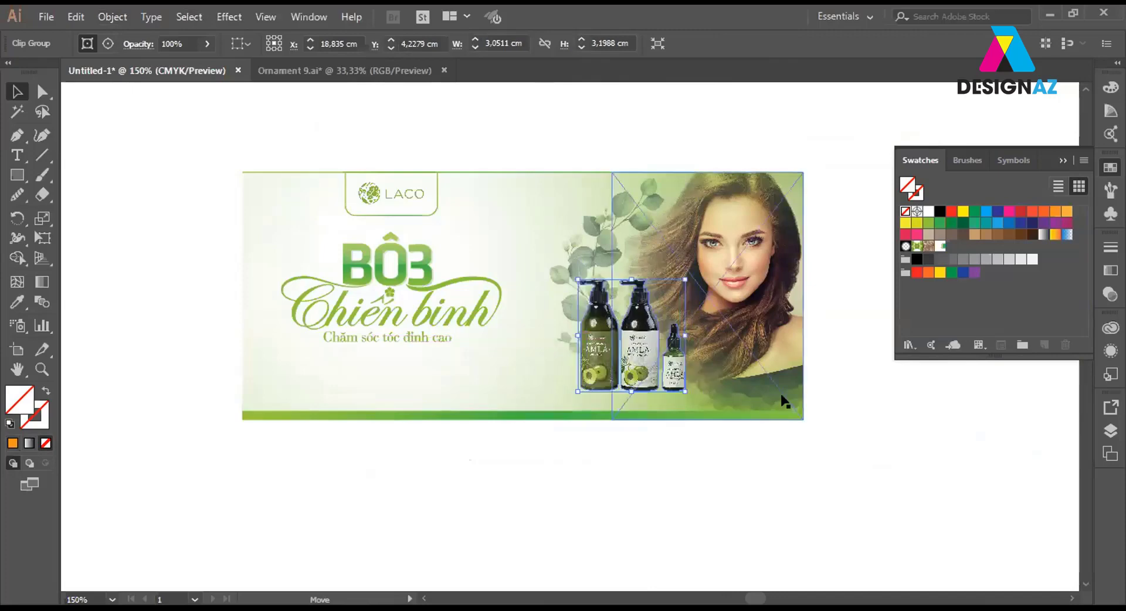
left_click_drag(685, 279, 688, 276)
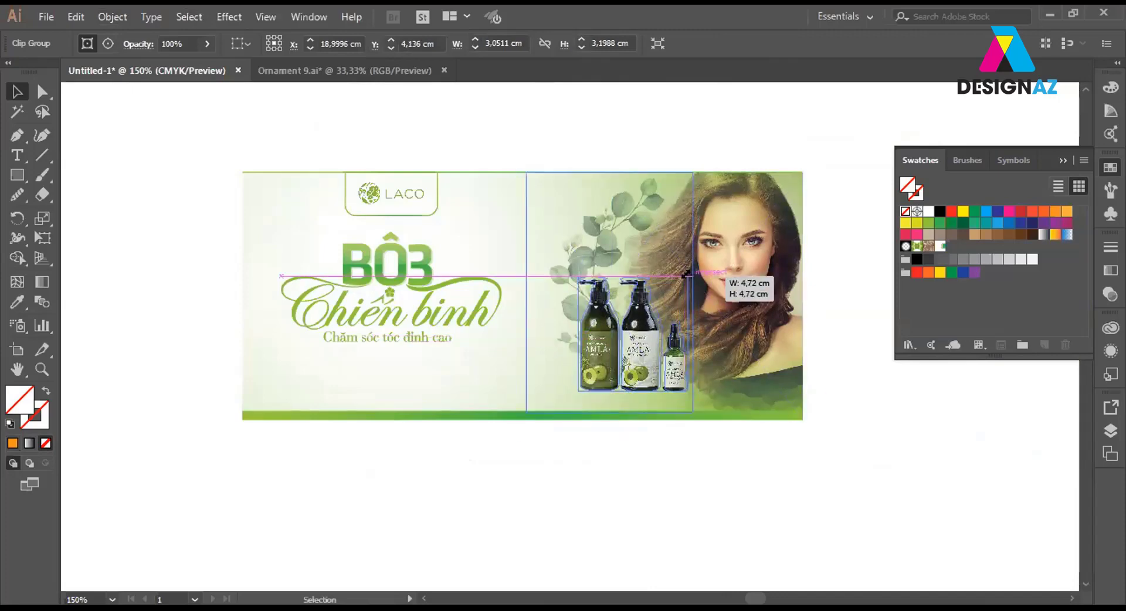
left_click(850, 429)
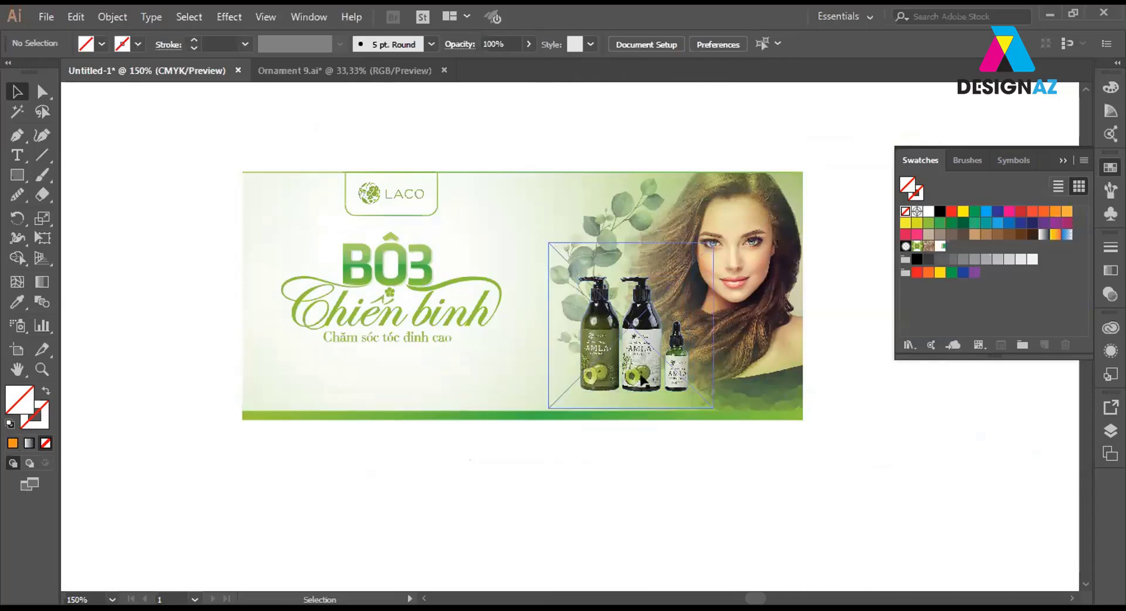
left_click_drag(629, 372, 650, 377)
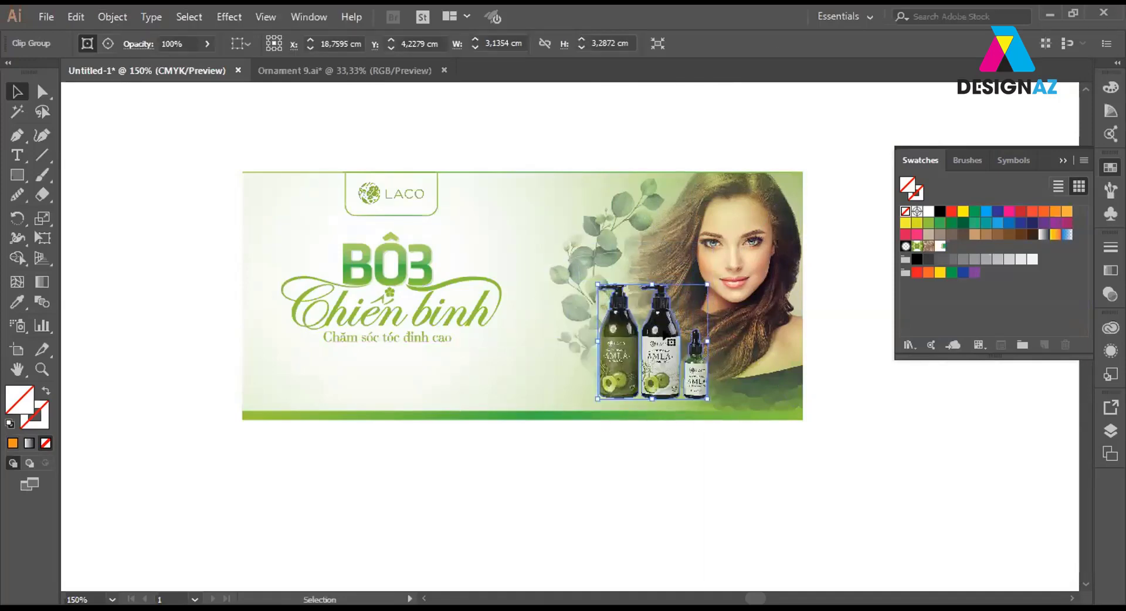
left_click_drag(664, 335, 718, 263)
left_click(833, 358)
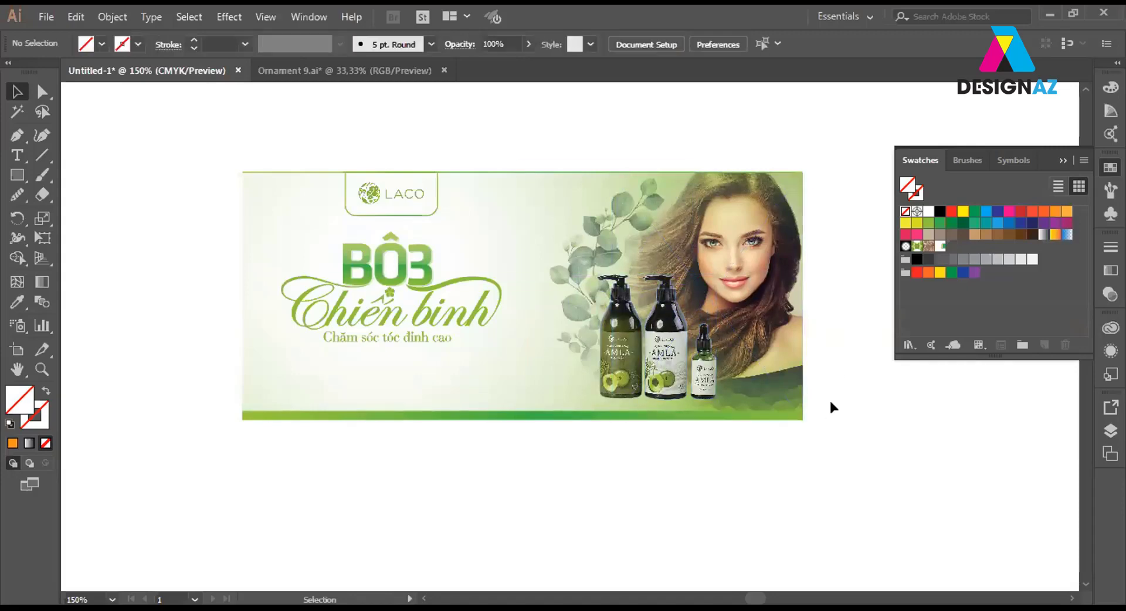
key("ctrl+plus")
Move the headline text group slightly down.
scroll(487, 342, "down", 1)
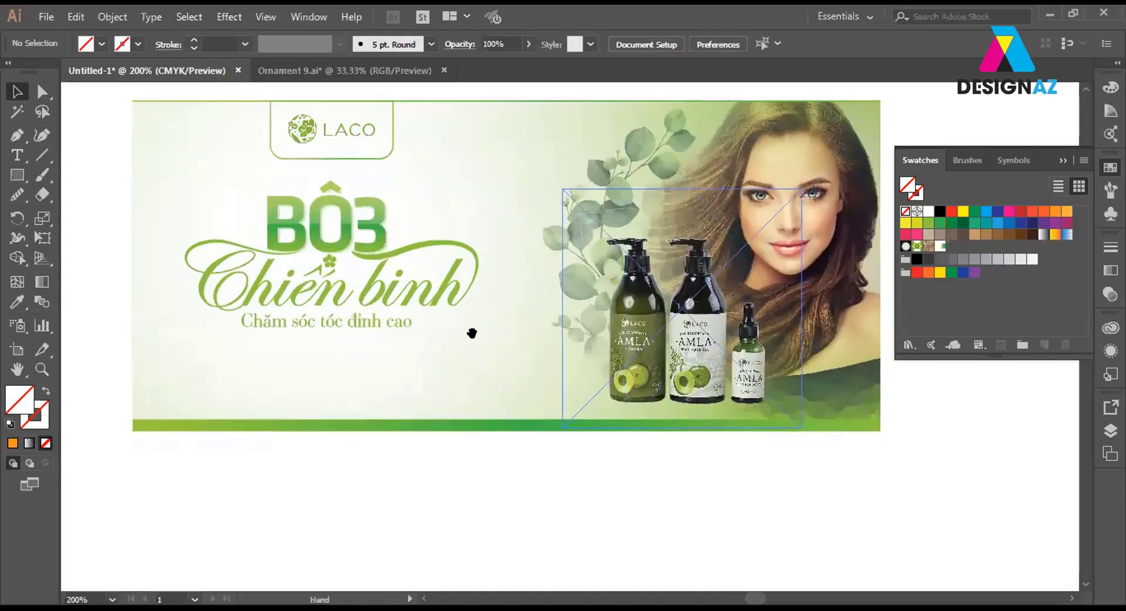
mouse_move(106, 188)
left_mouse_down()
mouse_move(478, 346)
mouse_move(491, 334)
left_mouse_up()
left_click(479, 347, "shift")
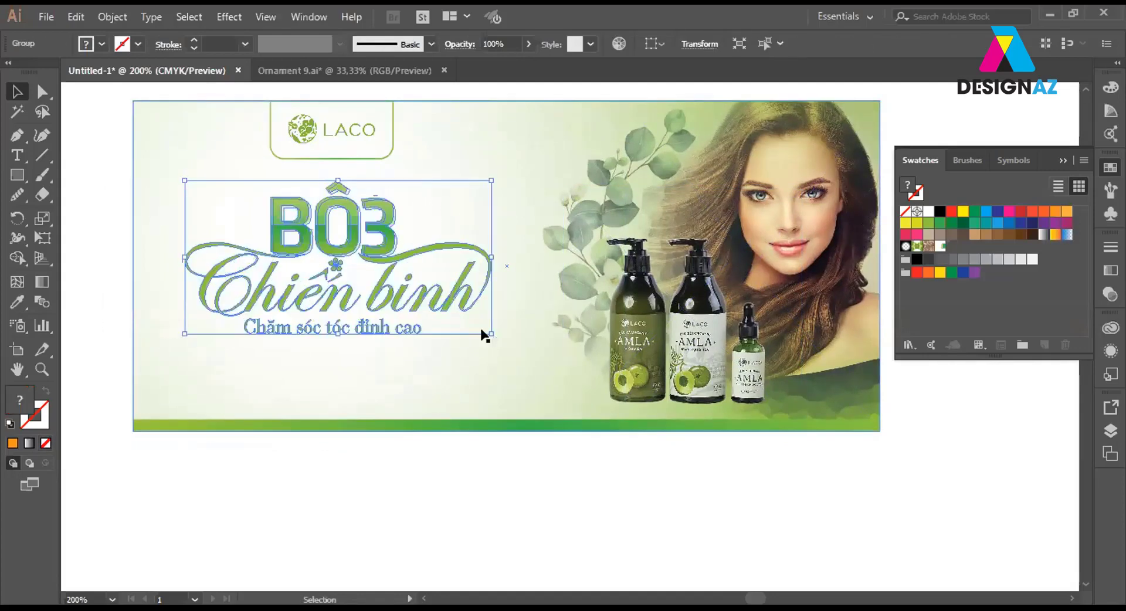
left_click_drag(388, 245, 377, 268)
Shift the eucalyptus leaf image left and enlarge it.
left_click_drag(573, 288, 558, 286)
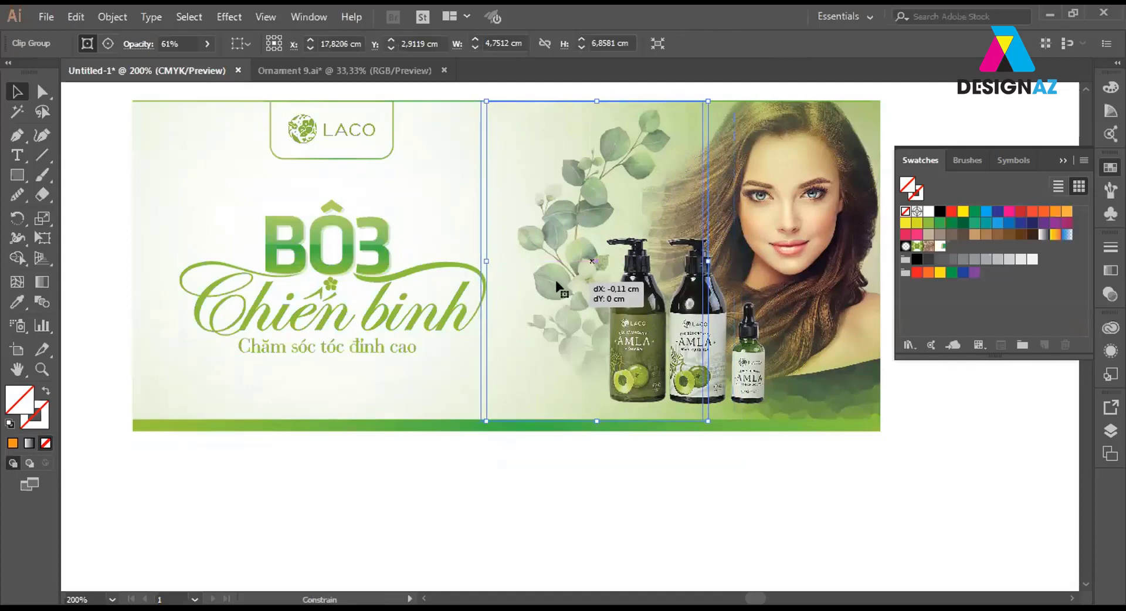
left_click_drag(556, 281, 552, 281)
left_click_drag(701, 91, 709, 92)
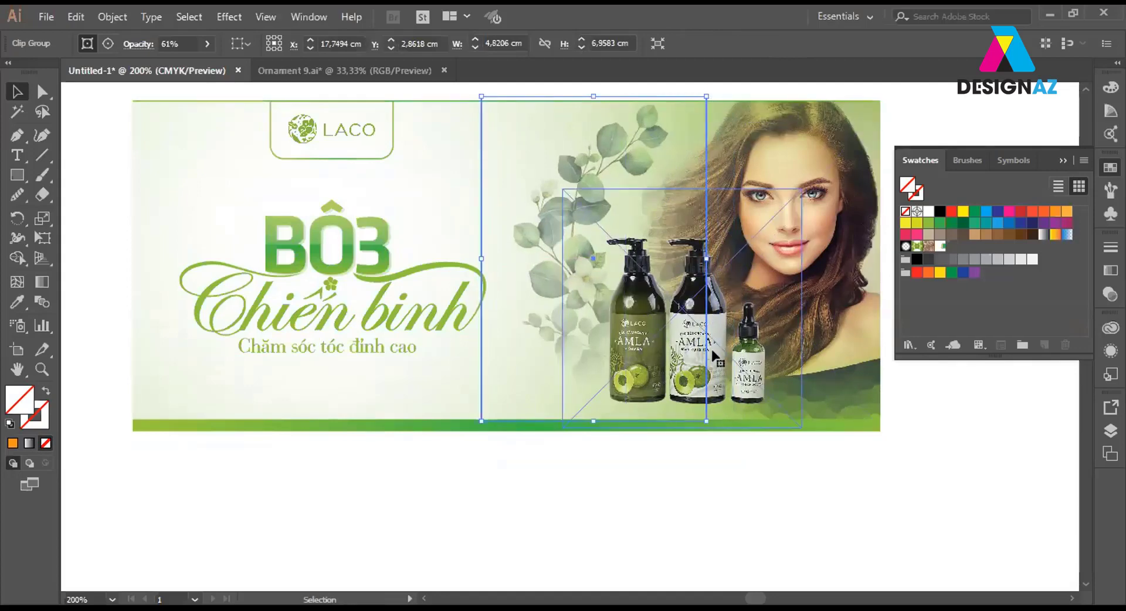
Move the bottle group left and up, then reselect it.
mouse_move(711, 352)
left_mouse_down()
mouse_move(680, 340)
mouse_move(692, 337)
mouse_move(674, 359)
left_mouse_up()
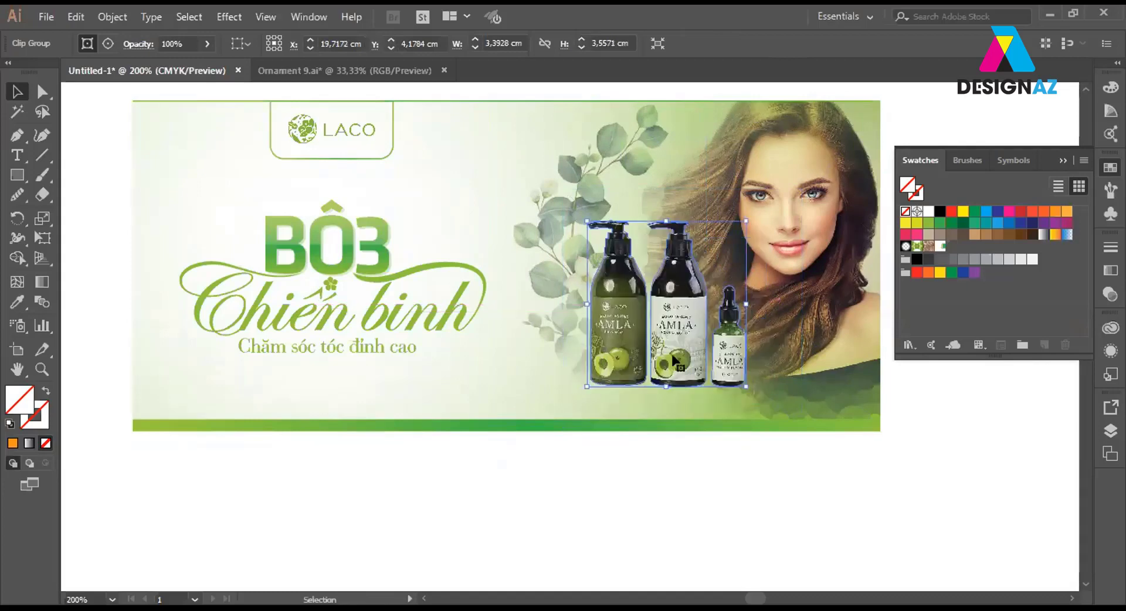
left_click(933, 434)
left_click_drag(915, 423, 862, 426)
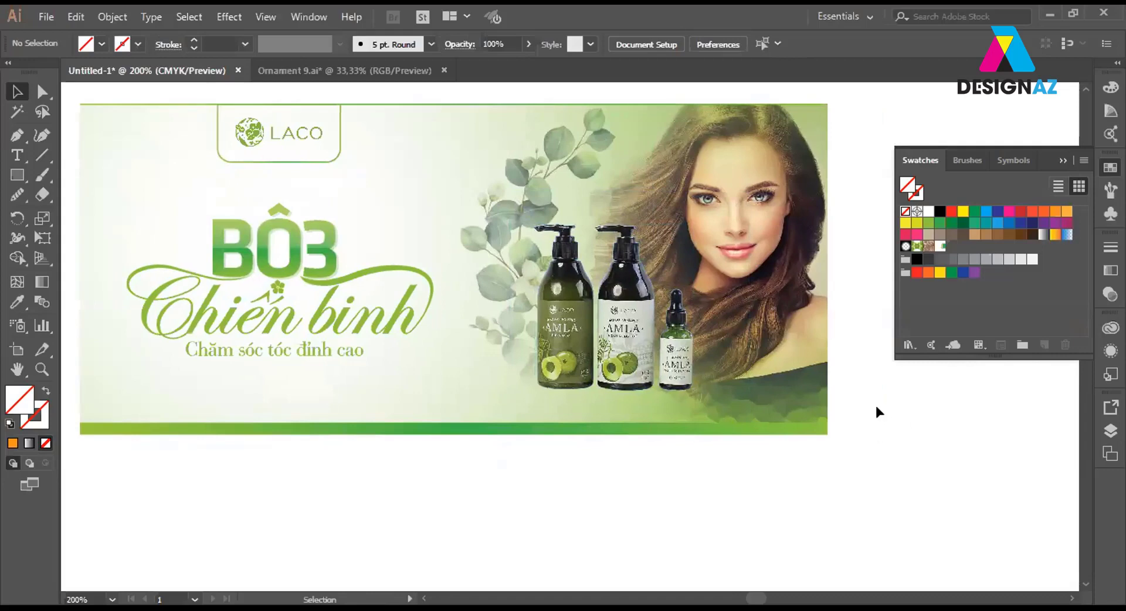
left_click(636, 350)
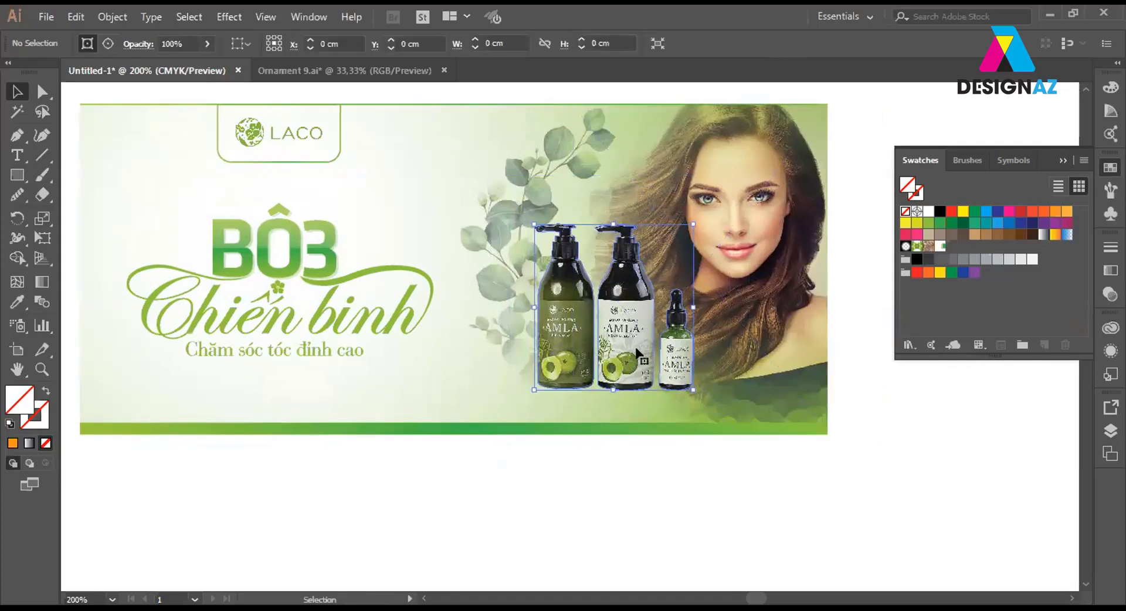
left_click(637, 351)
Create a vertically flipped copy of the bottles directly beneath their bases.
key("v")
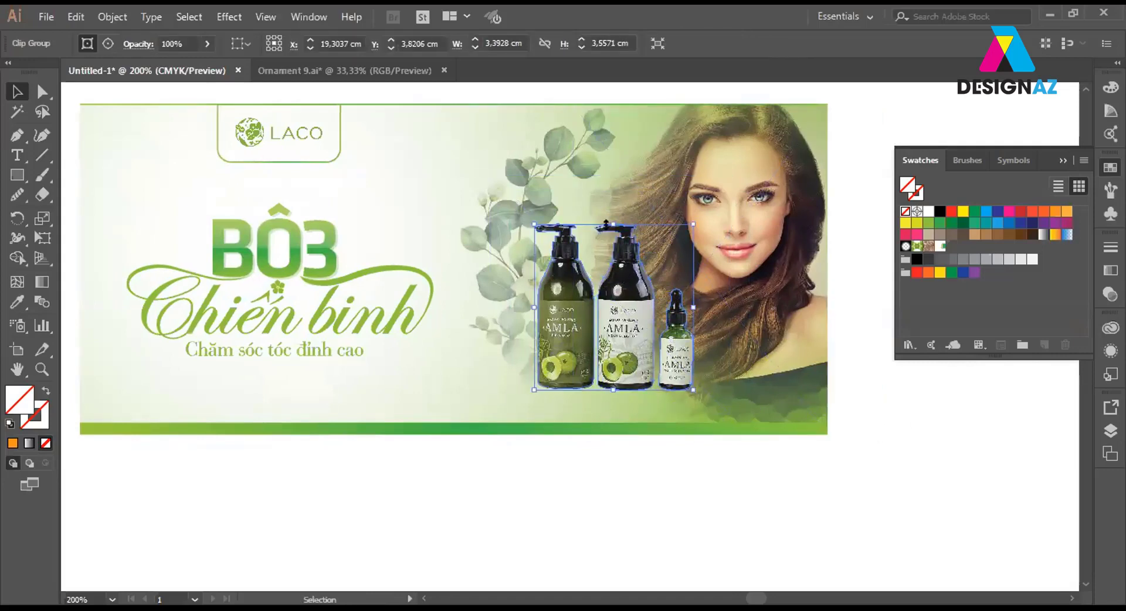
left_click_drag(415, 87, 661, 460)
left_click_drag(613, 389, 595, 493)
left_click(862, 438)
scroll(742, 424, "down", 1)
scroll(742, 425, "right", 1)
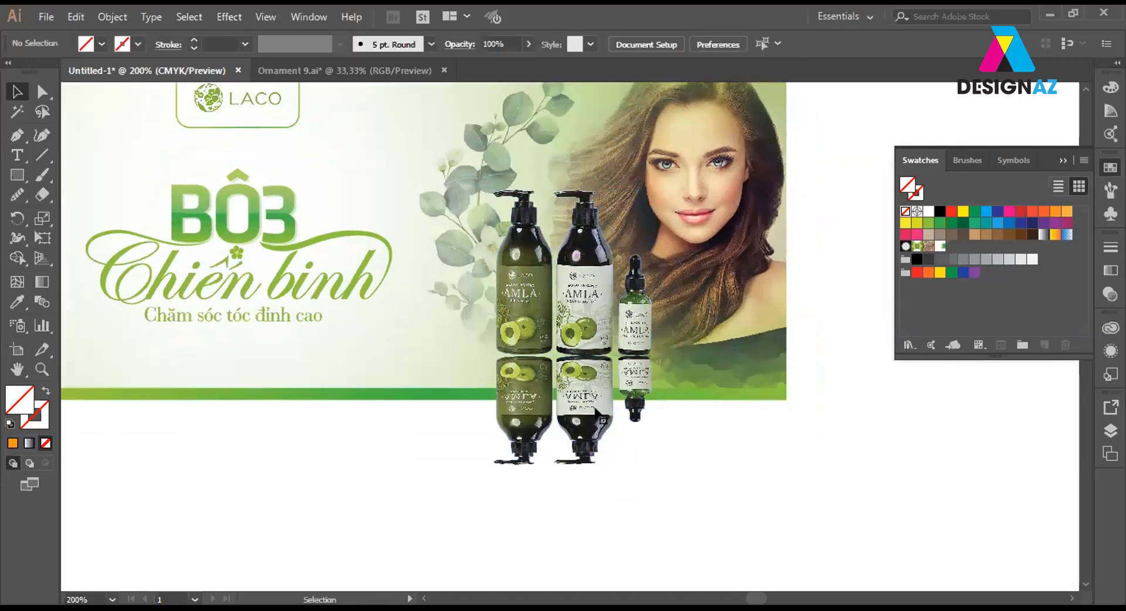
left_click(594, 410)
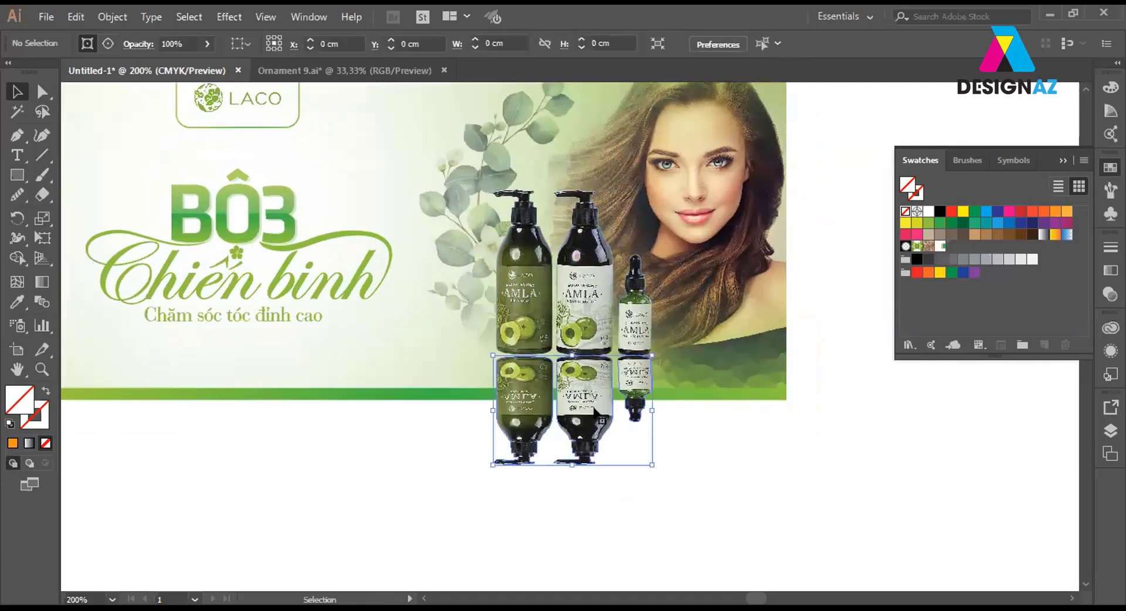
left_click_drag(594, 411, 594, 404)
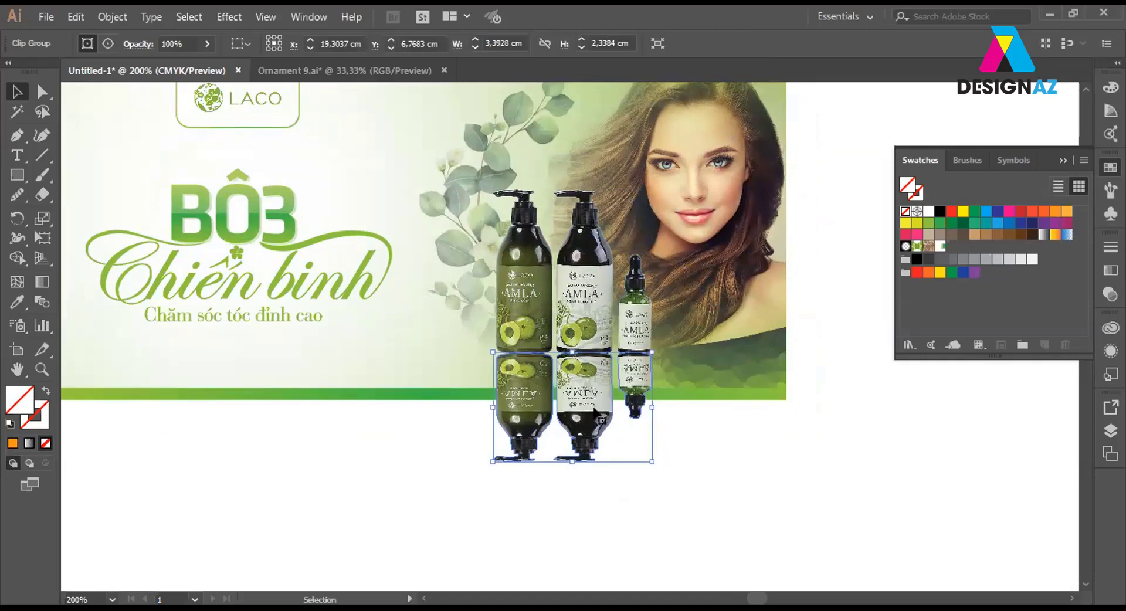
Nudge the reflection into place and add an opacity mask to it.
key("a")
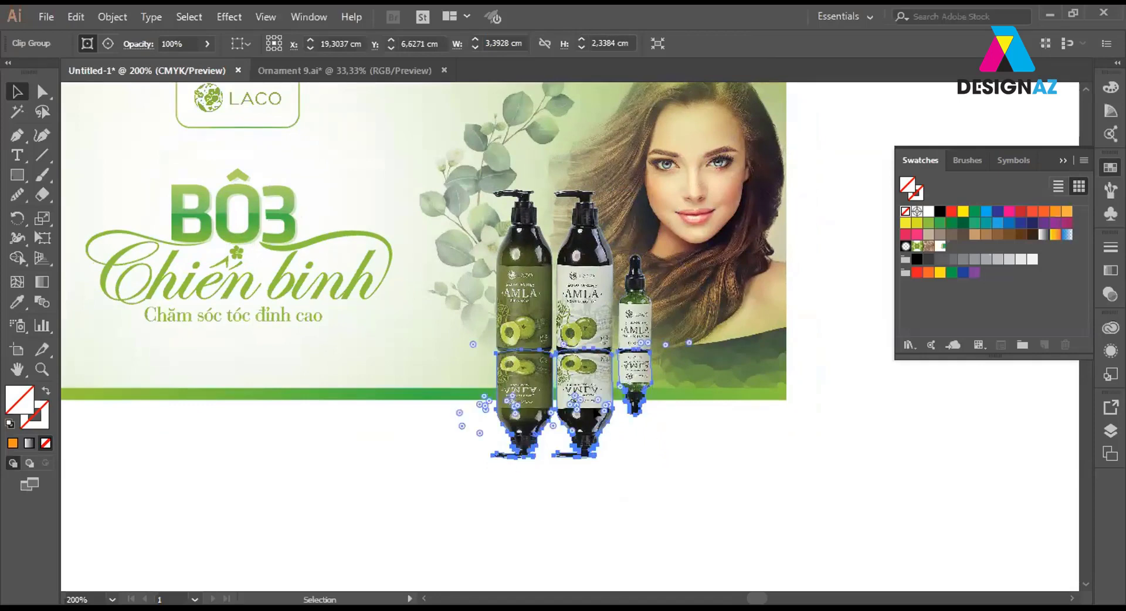
scroll(595, 412, "up", 1)
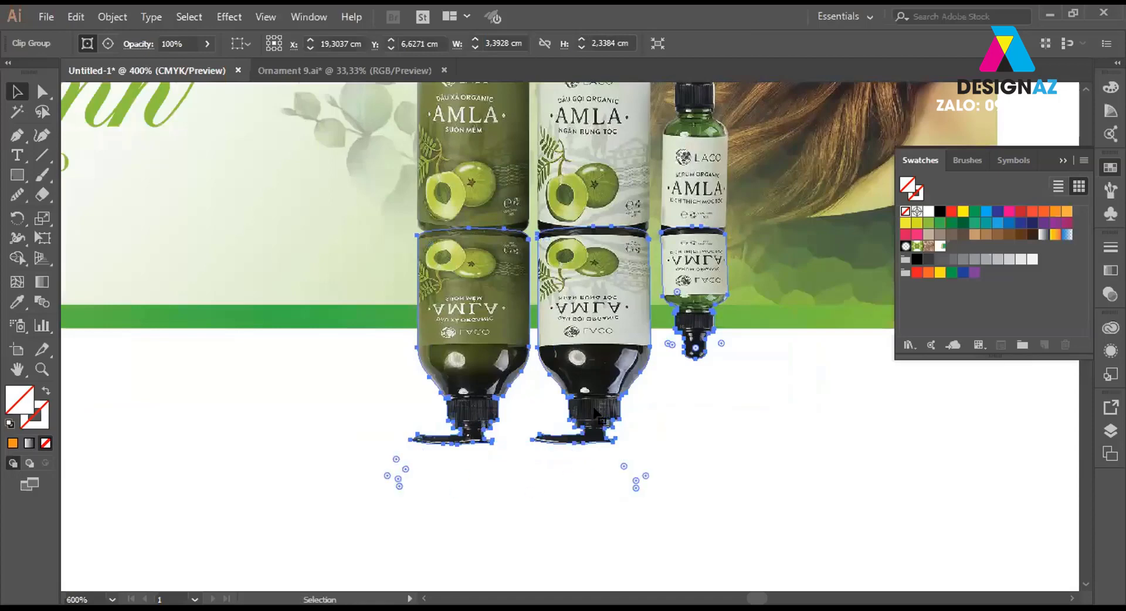
key("v")
scroll(594, 412, "up", 1)
scroll(584, 347, "up", 1)
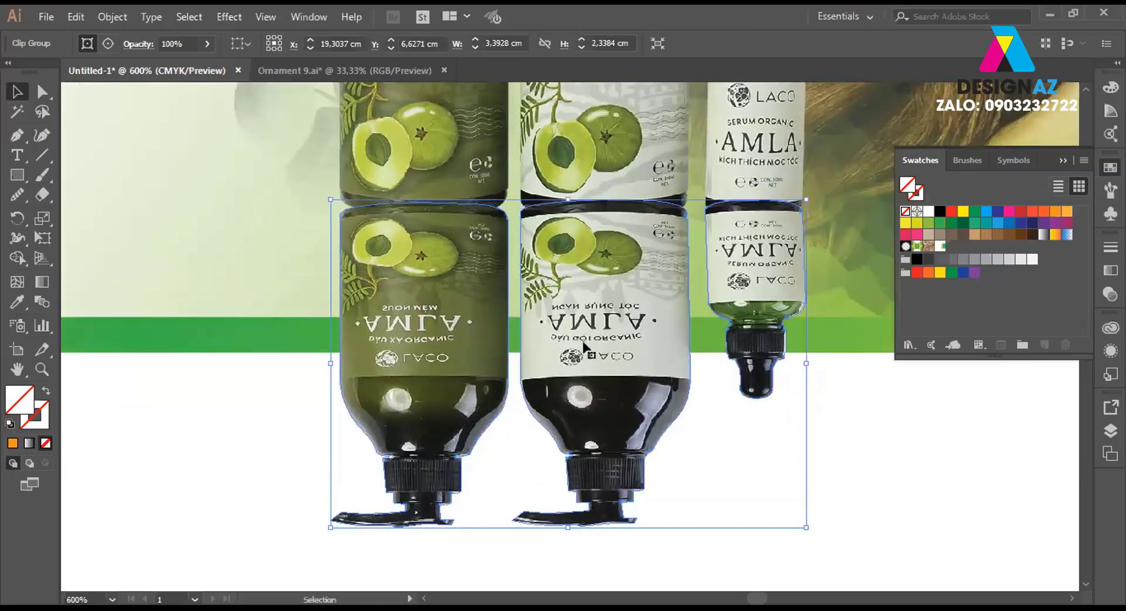
key("ctrl")
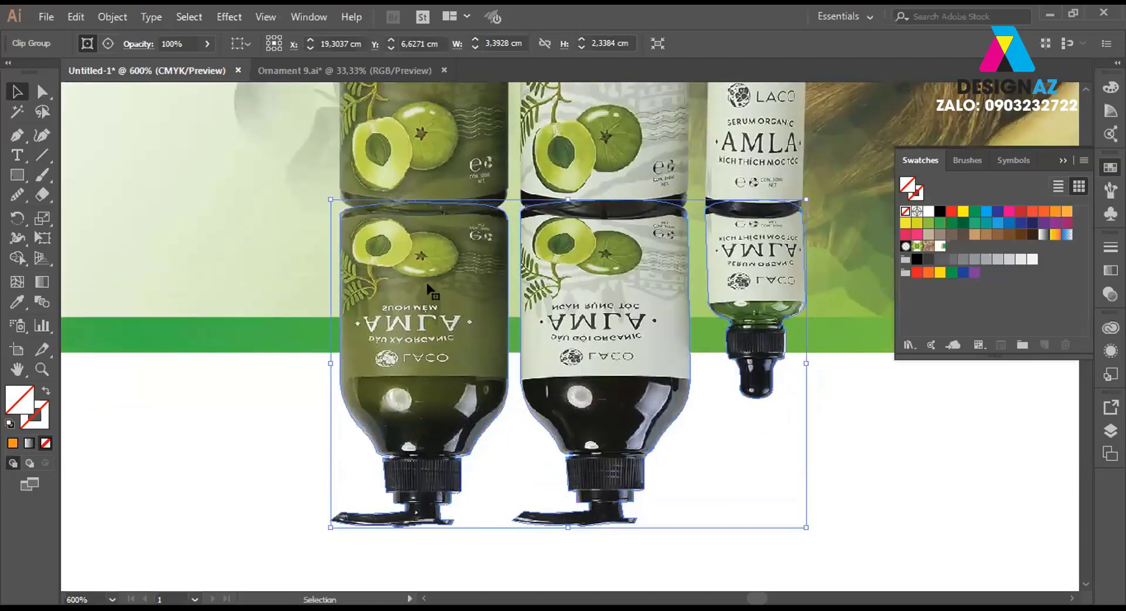
scroll(563, 302, "down", 1)
scroll(563, 302, "down", 1)
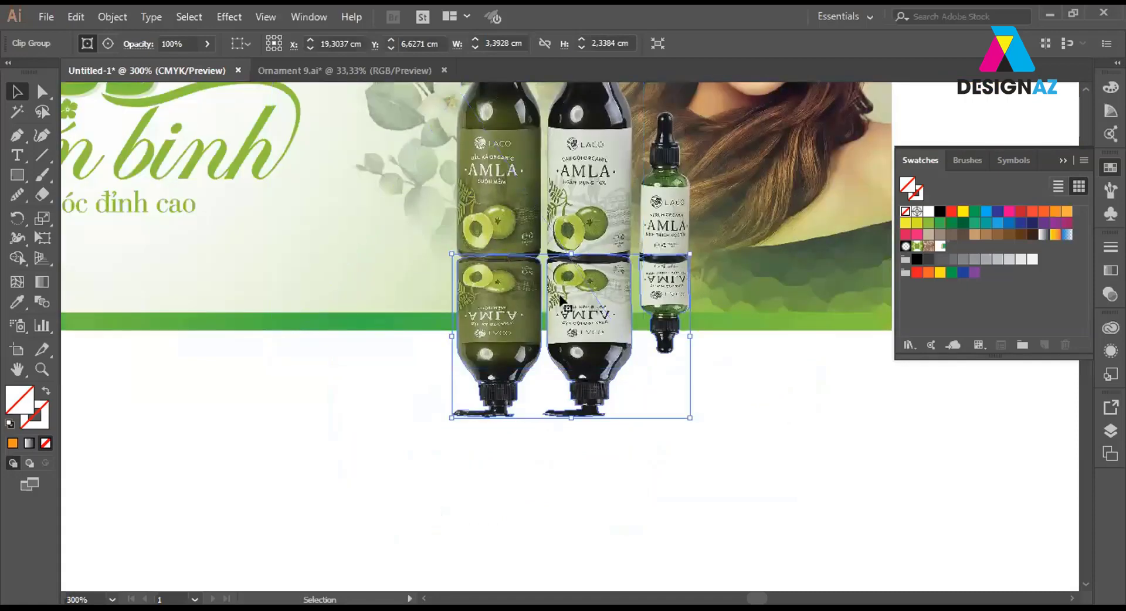
key("Down")
key("Down")
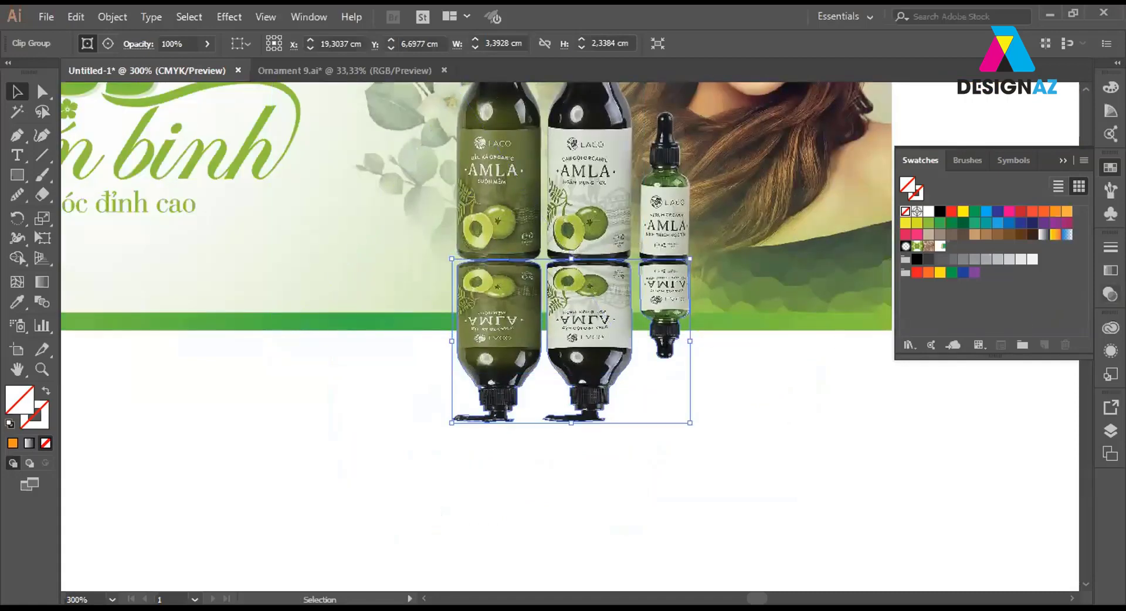
left_click(1109, 293)
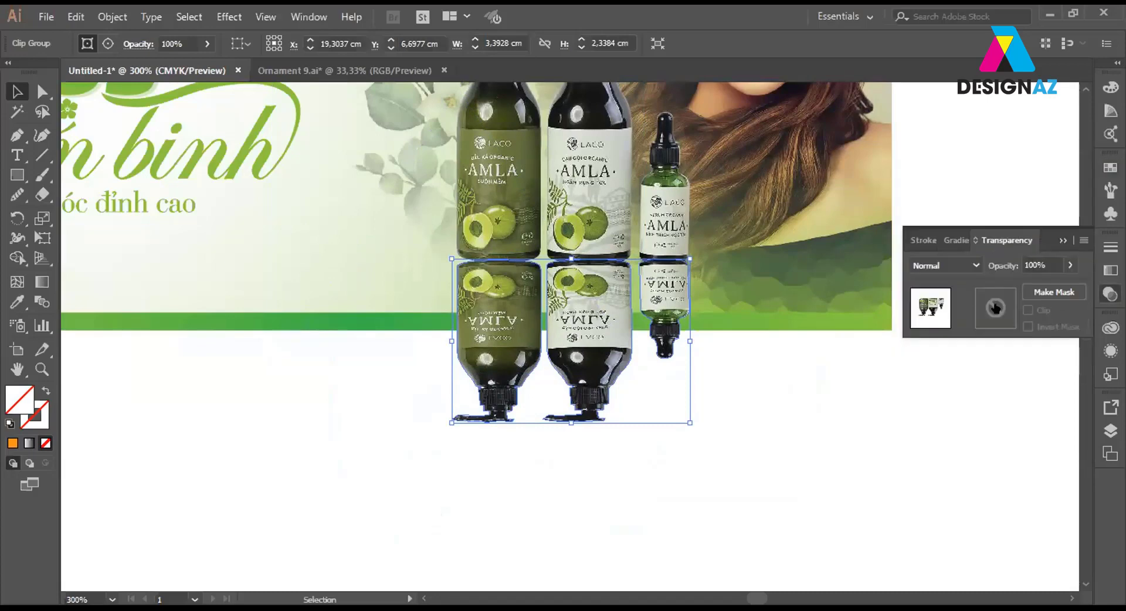
left_click(995, 307)
Turn off mask clipping and draw a gradient-filled rectangle over the reflection in the mask.
left_click(1027, 309)
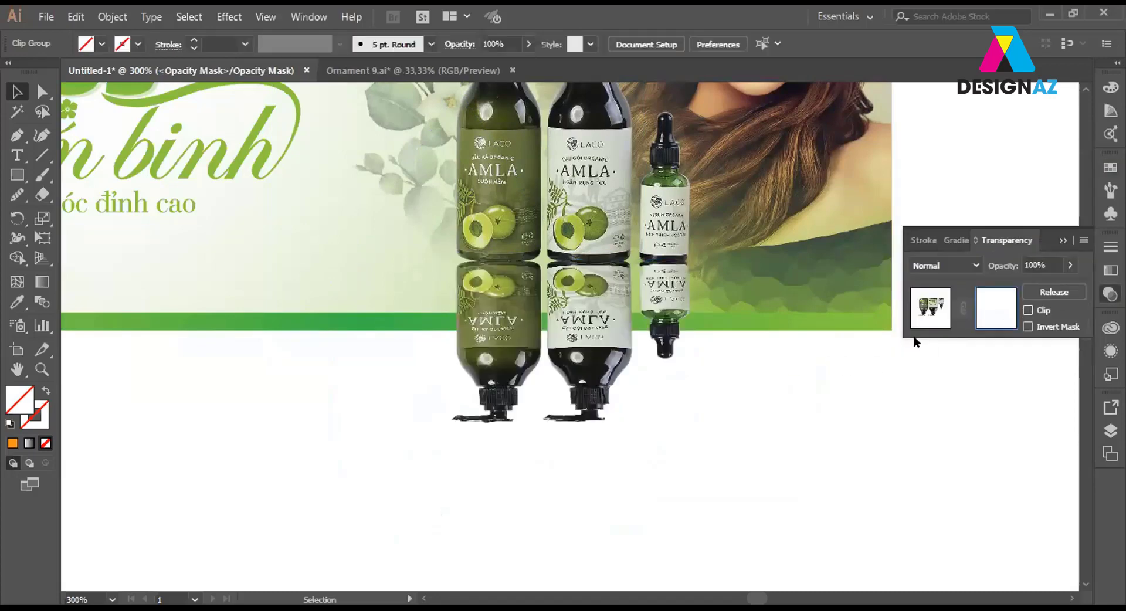
key("ctrl+shift+a")
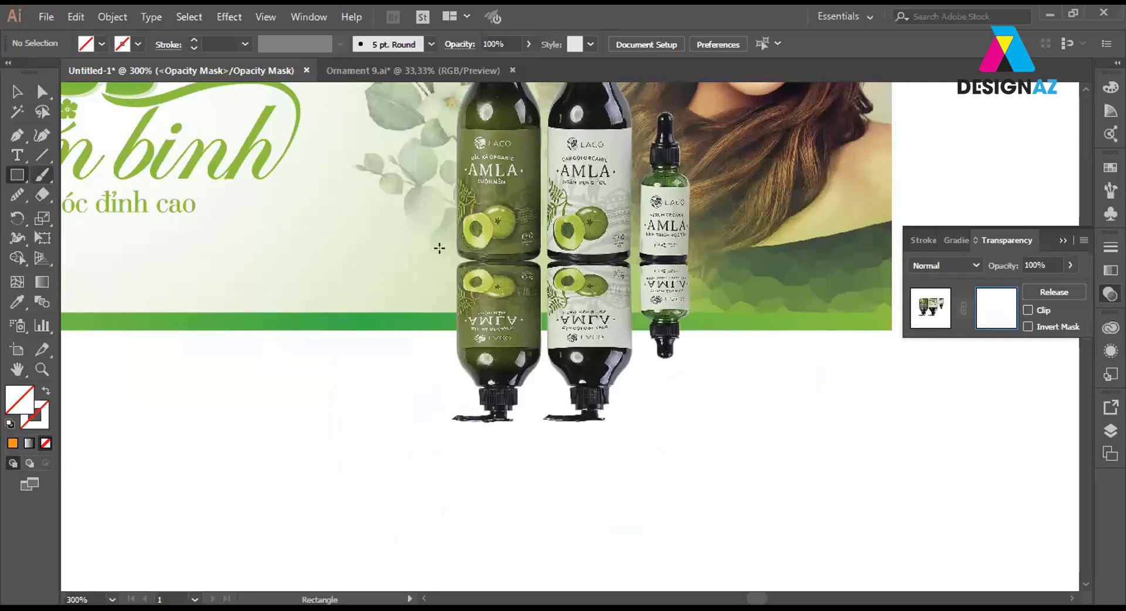
left_click_drag(442, 244, 699, 439)
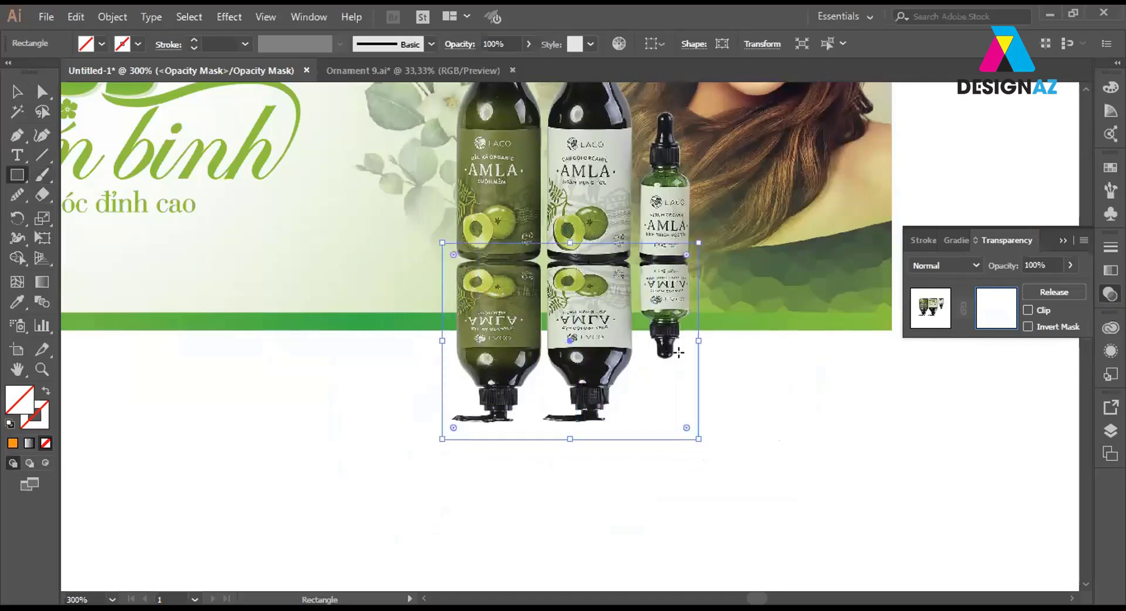
key("g")
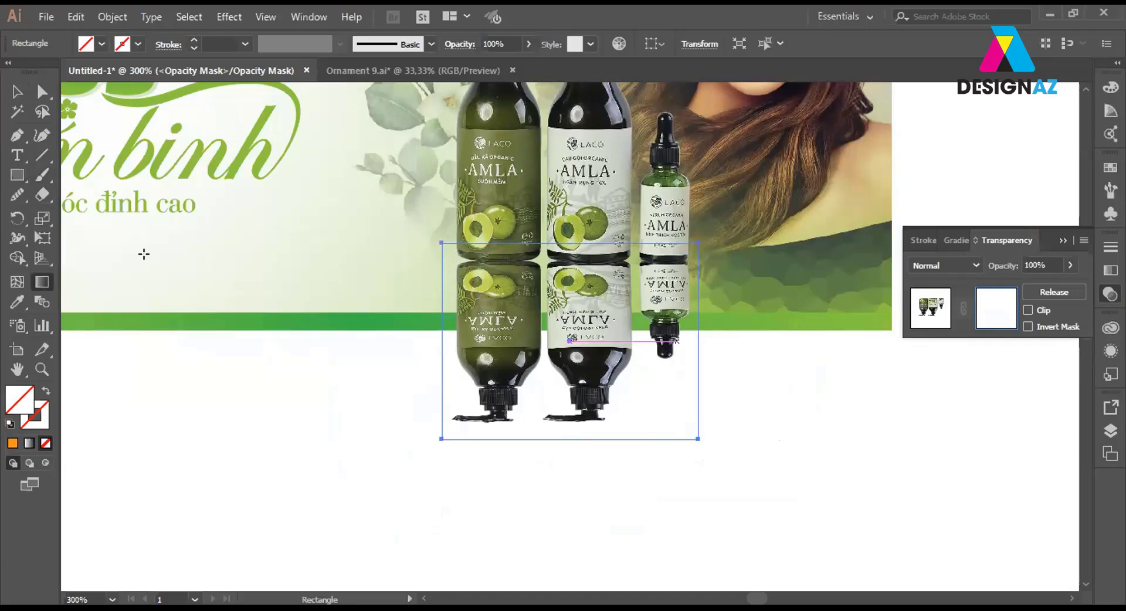
left_click(1110, 167)
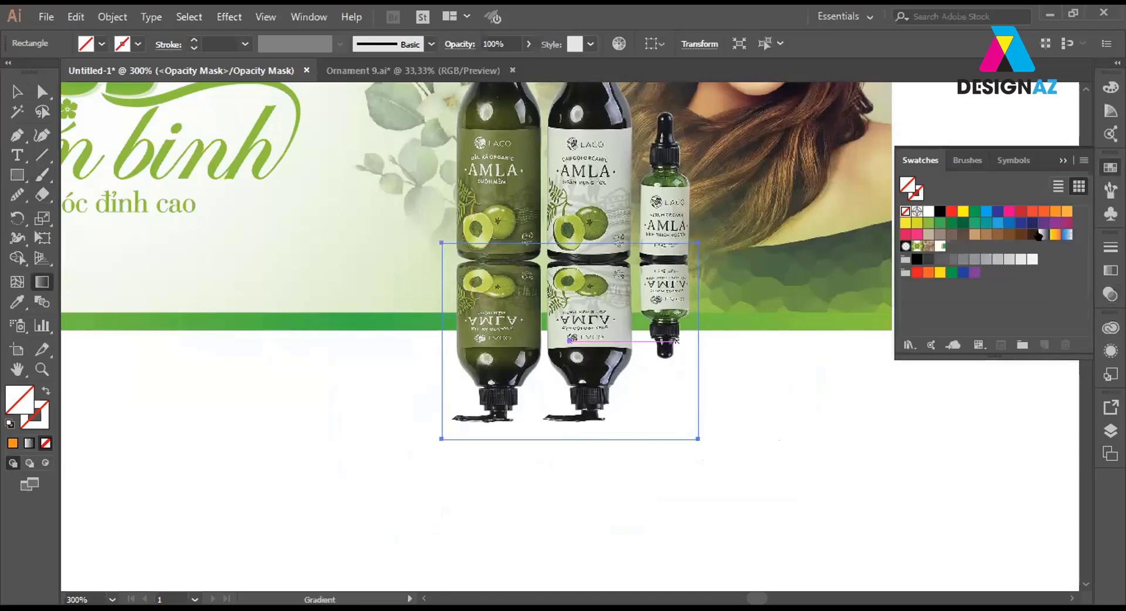
left_click(1041, 235)
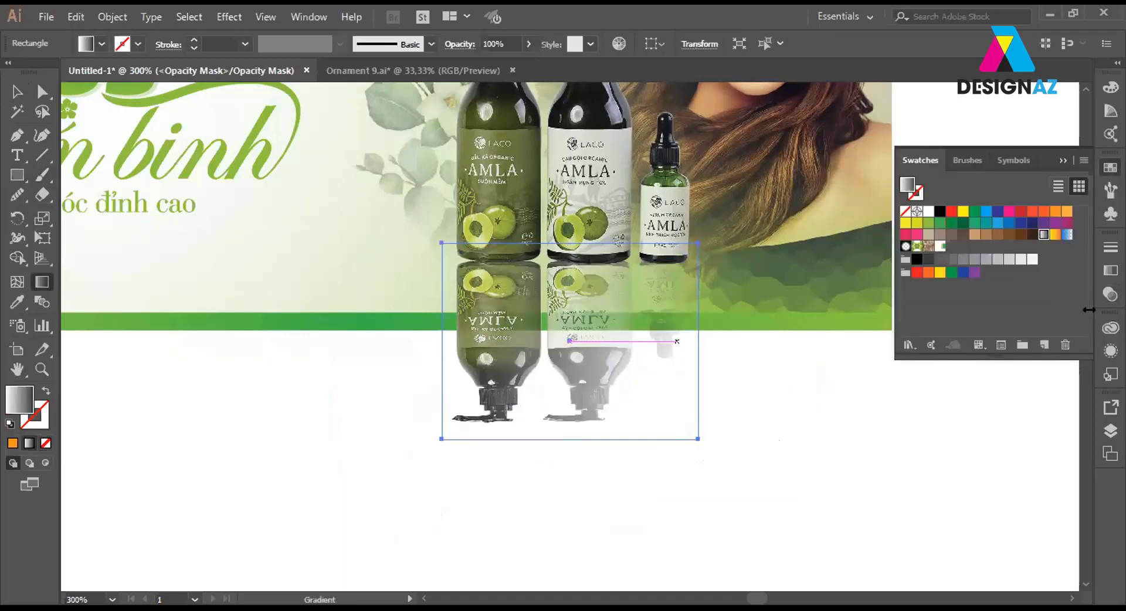
Drag the gradient downward so the reflection fades out, then exit mask editing.
left_click(1110, 293)
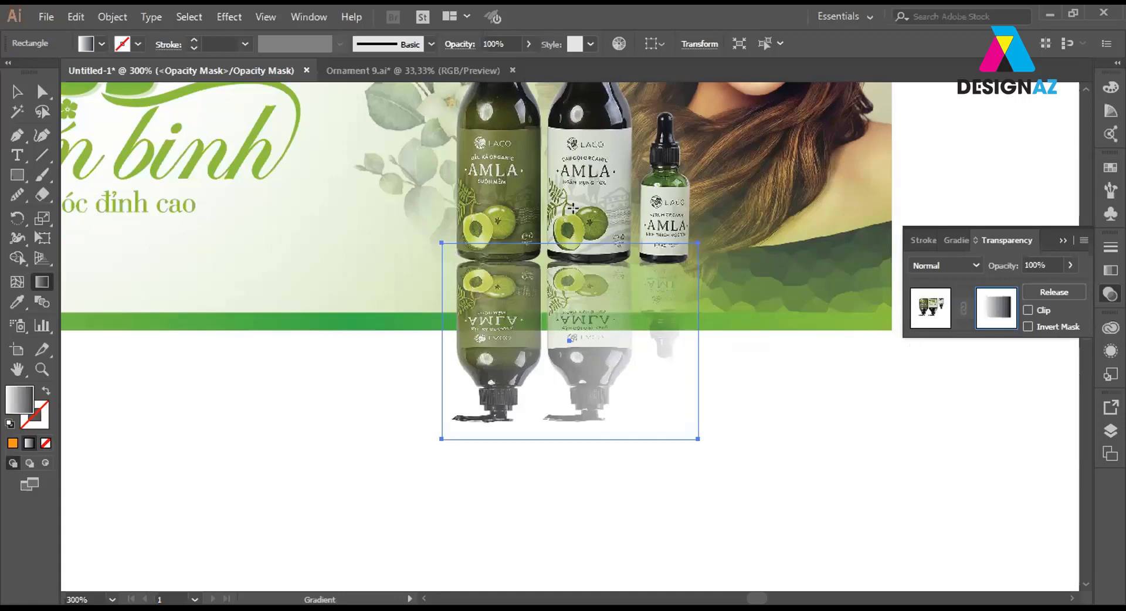
left_click_drag(583, 236, 575, 335)
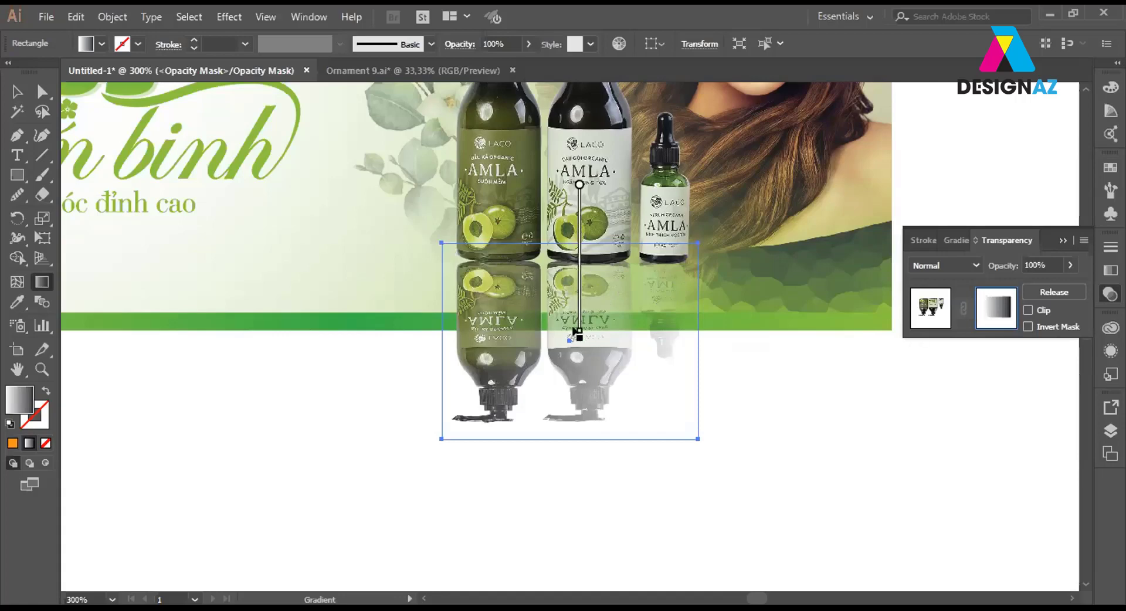
left_click_drag(585, 195, 585, 320)
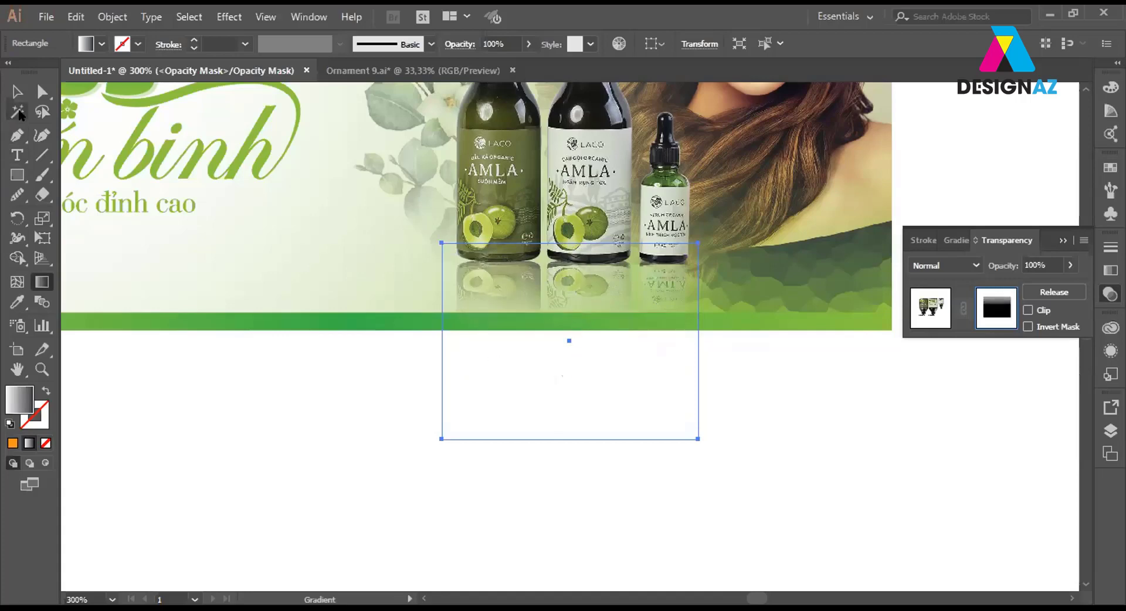
key("v")
left_click(941, 386)
left_click(665, 334)
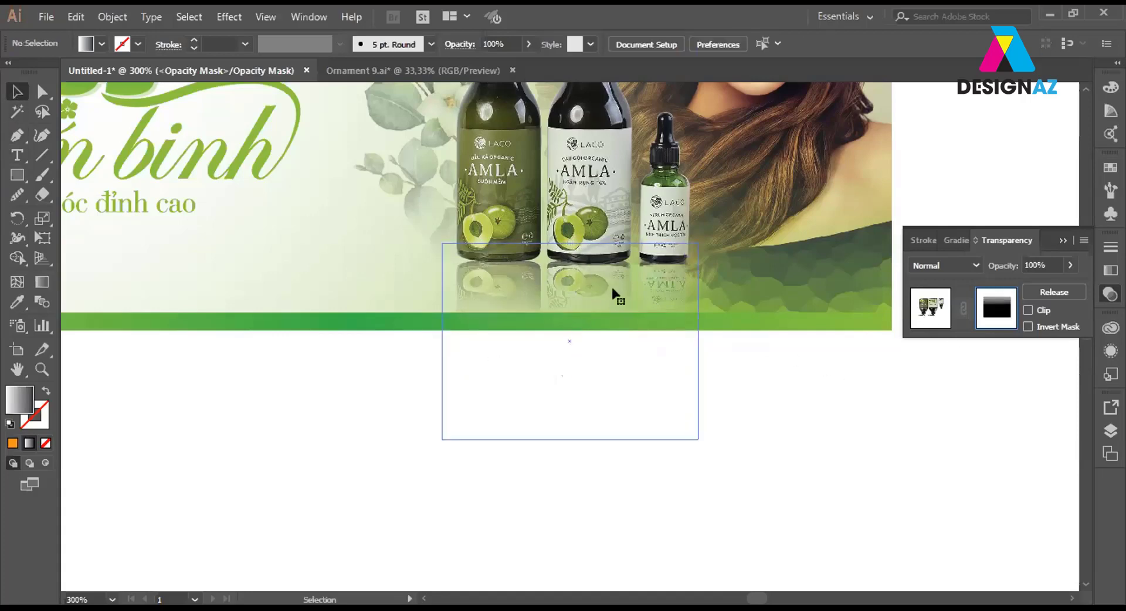
left_click(930, 307)
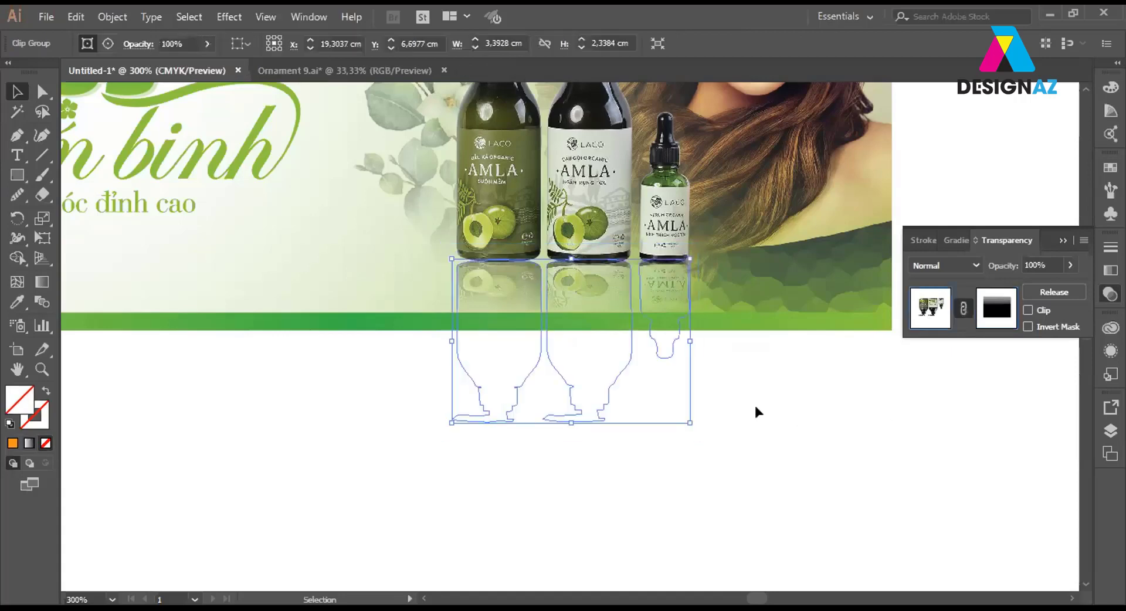
Duplicate the bottle clip group to the right of the banner.
left_click(292, 323)
left_click(703, 430)
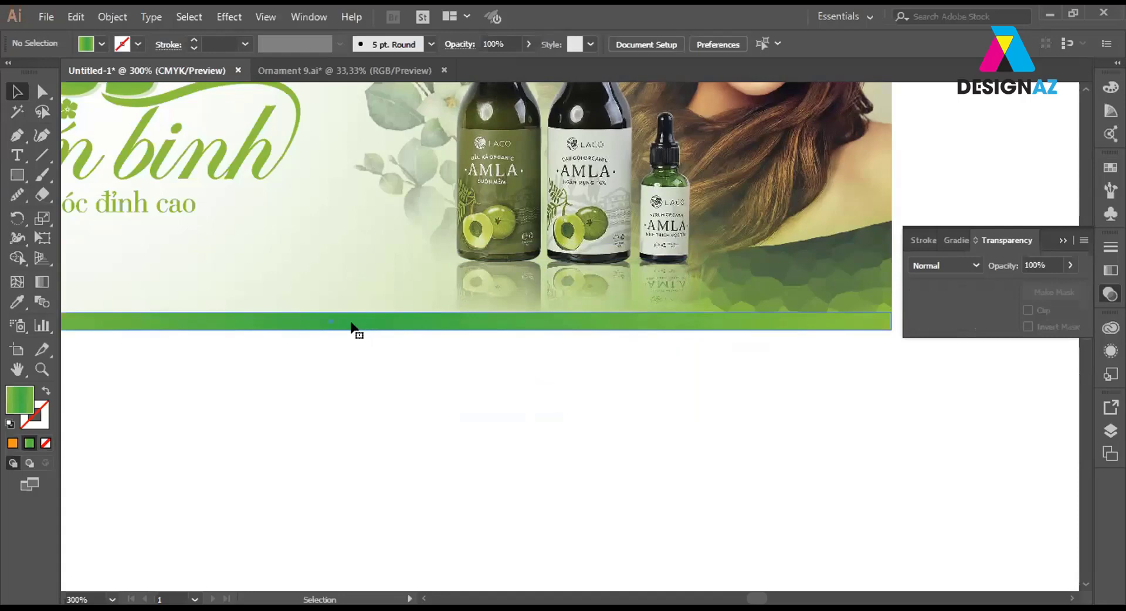
left_click(352, 326)
key("ctrl")
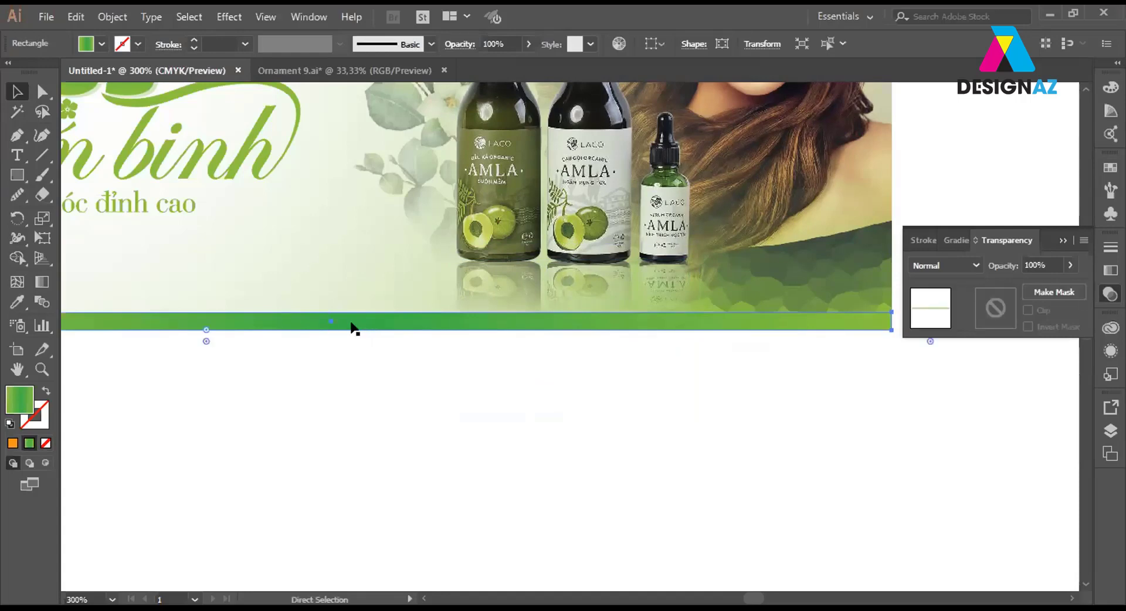
scroll(573, 372, "down", 2)
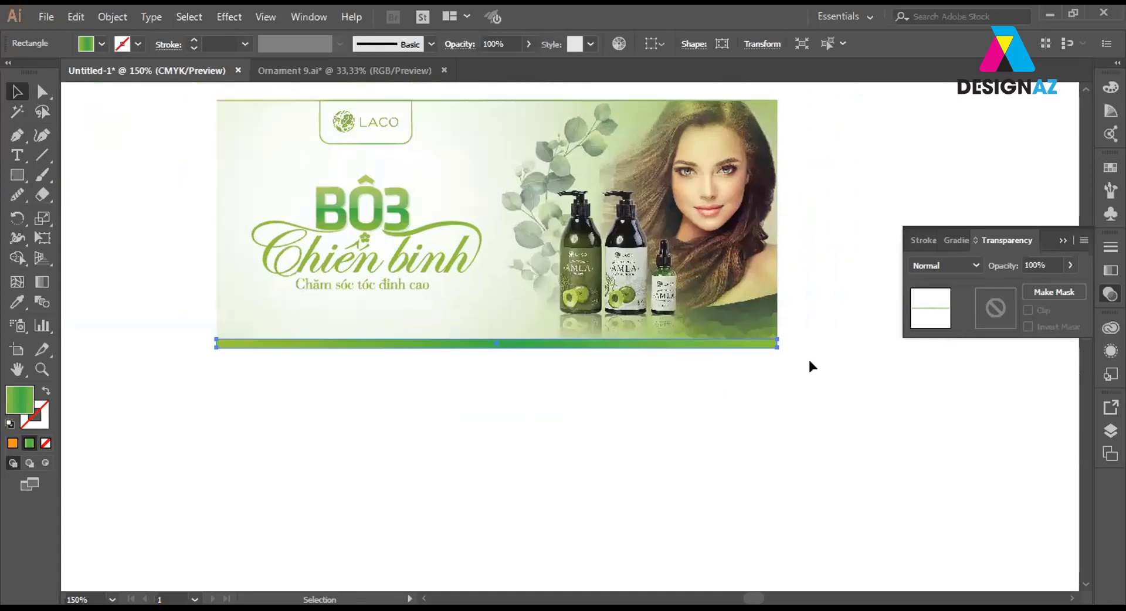
left_click(795, 374)
key("ctrl+plus")
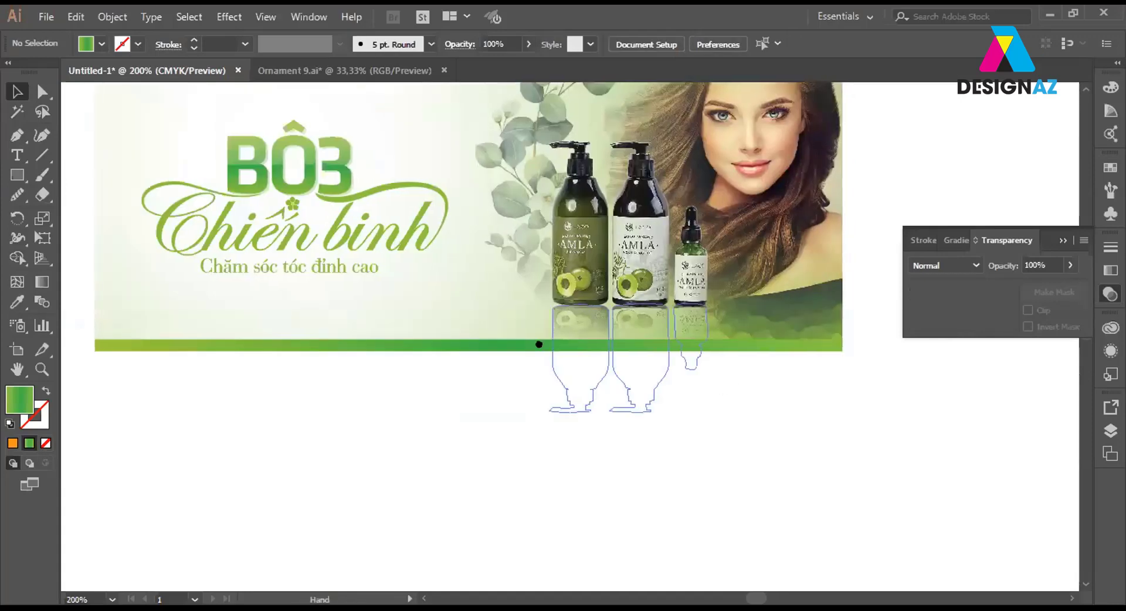
left_click_drag(539, 344, 479, 392)
left_click(568, 301)
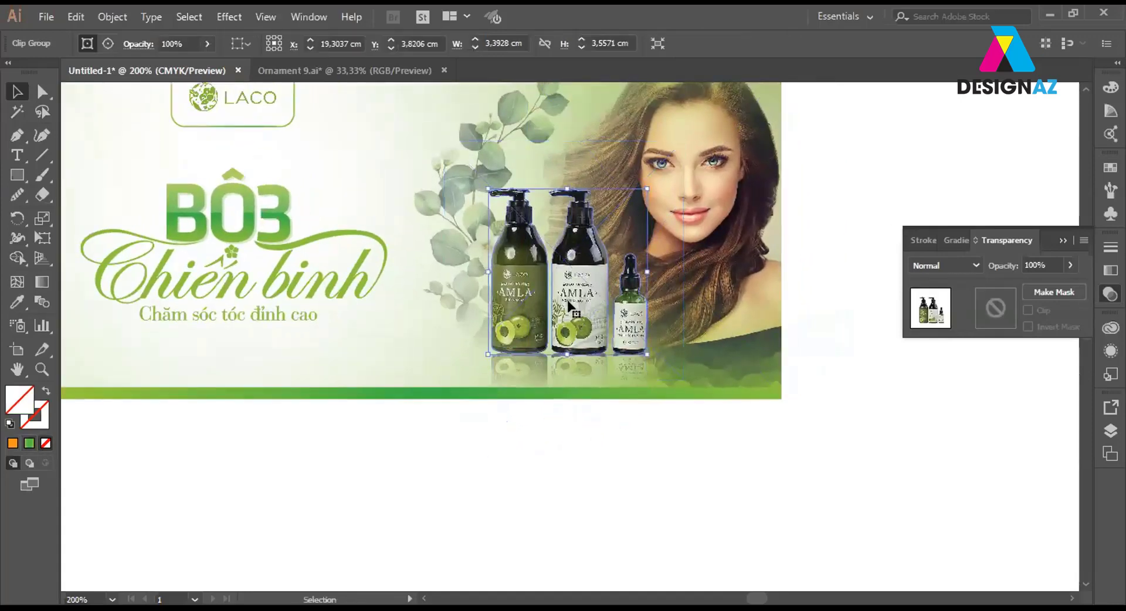
left_click_drag(568, 305, 865, 422)
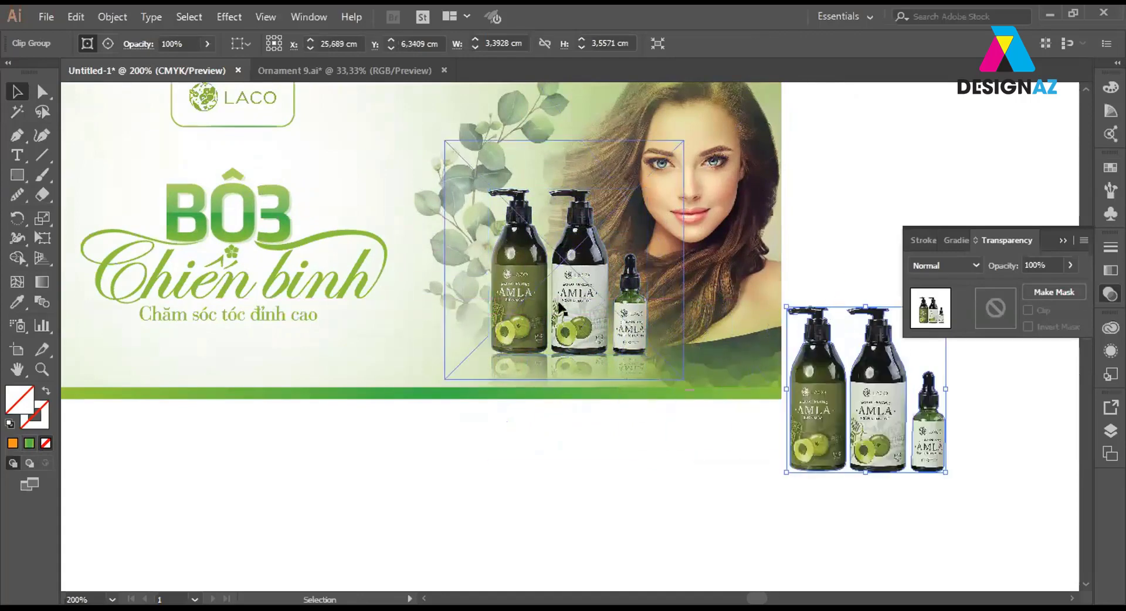
Set the original banner bottles to Soft Light blending.
left_click(844, 206)
left_click(599, 283)
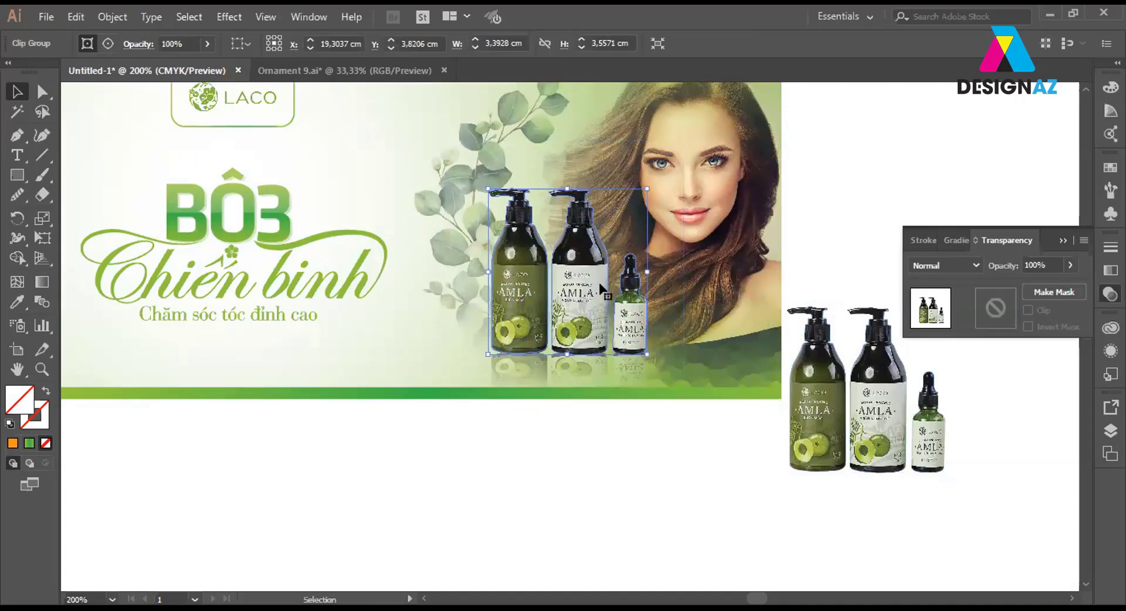
key("a")
key("v")
left_click(941, 263)
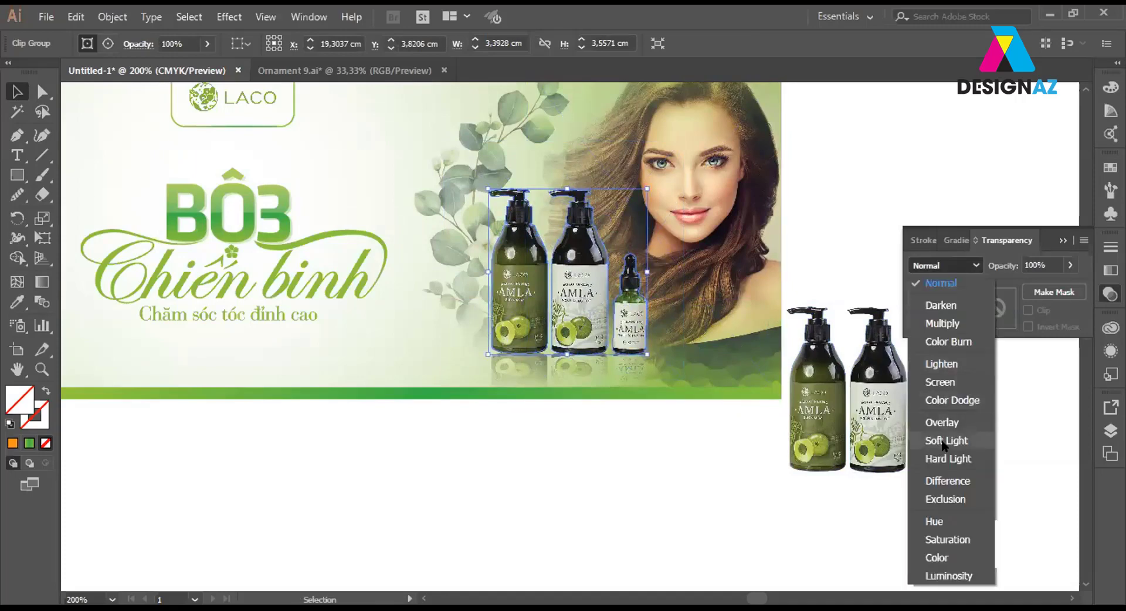
left_click(941, 444)
left_click(868, 125)
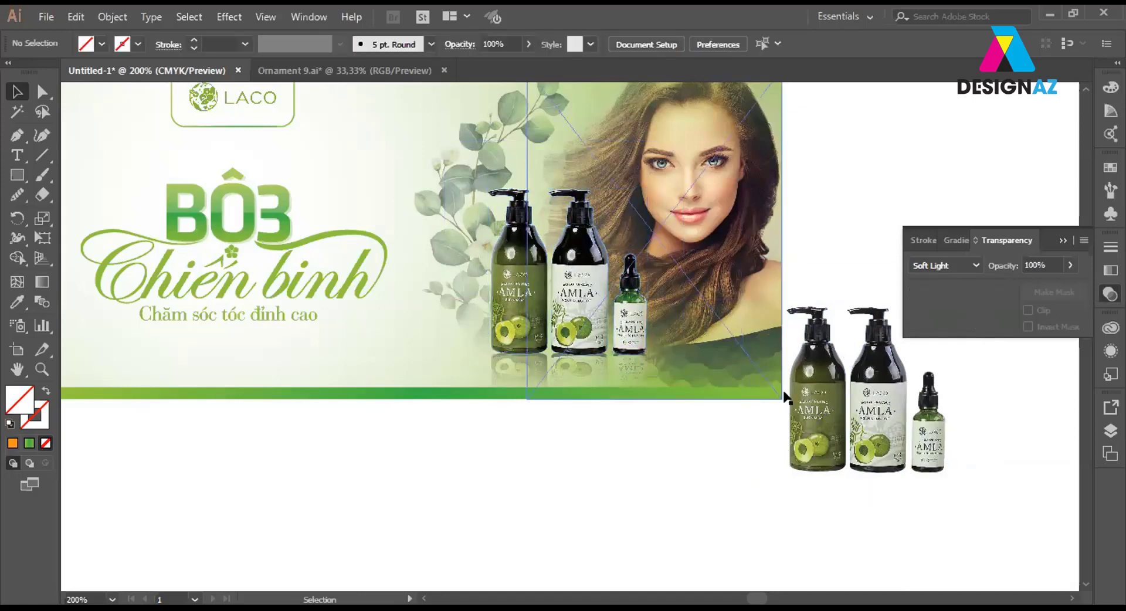
Release the duplicate's clipping mask and delete the product photo.
left_click(864, 397)
scroll(638, 395, "right", 5)
scroll(637, 395, "down", 1)
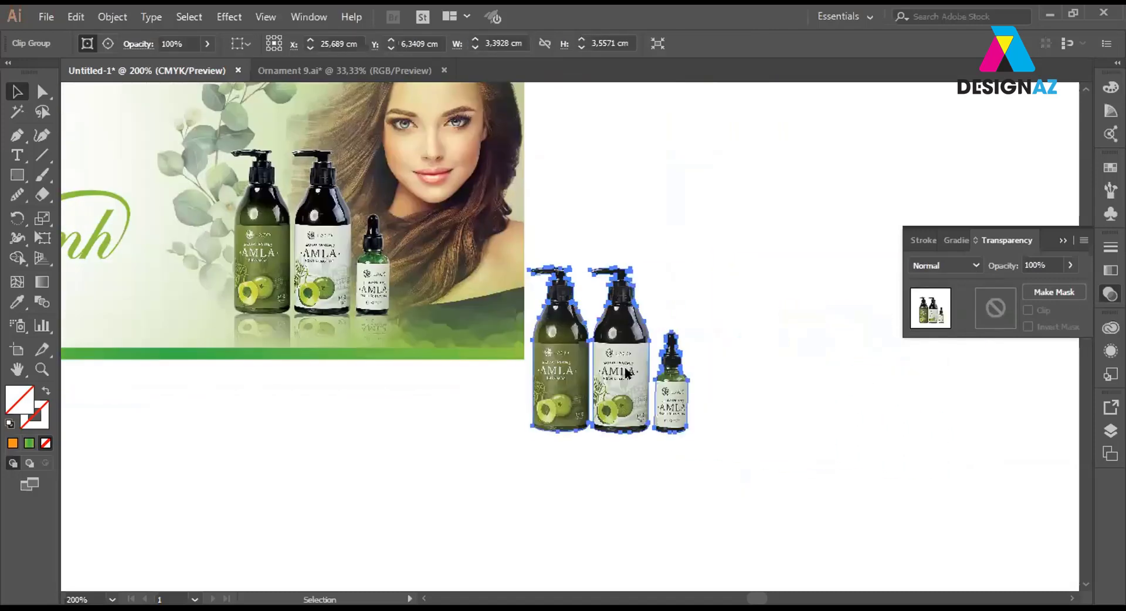
right_click(650, 311)
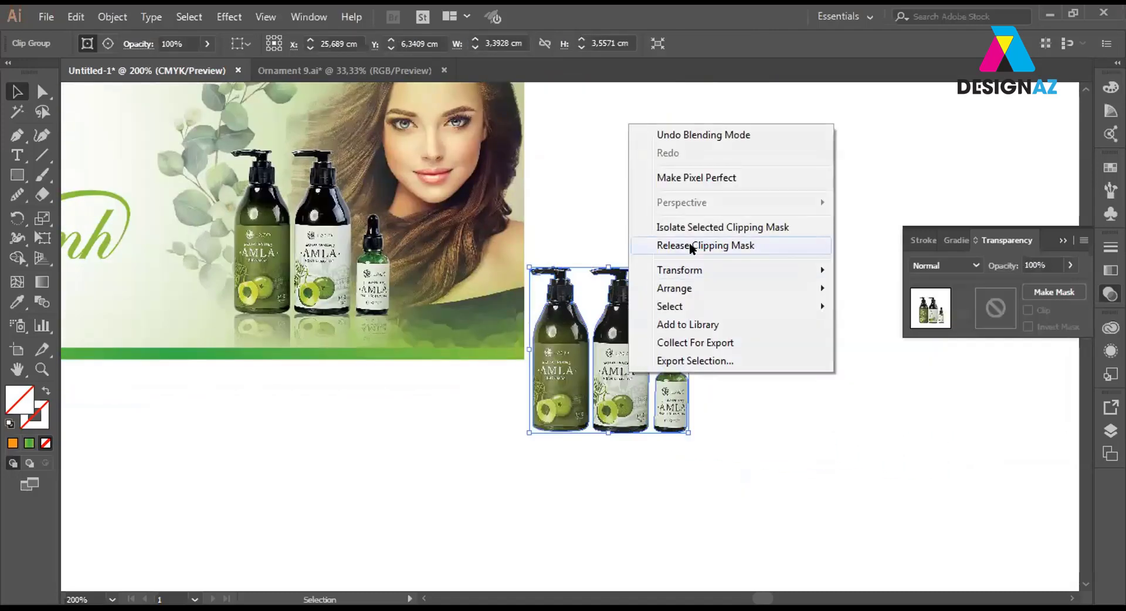
left_click(111, 18)
mouse_move(195, 545)
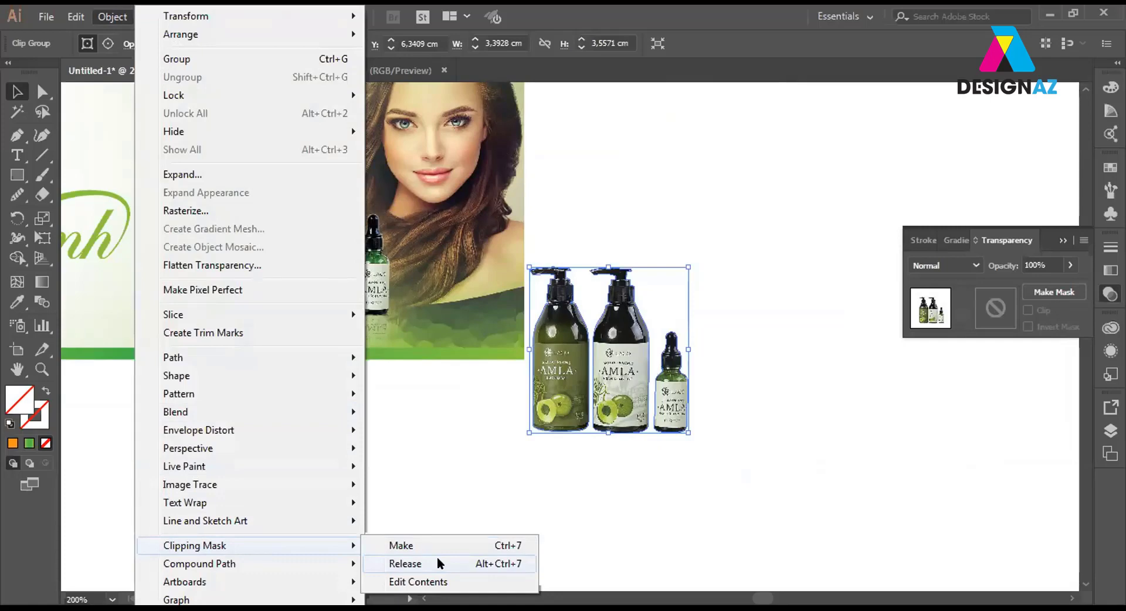
left_click(437, 563)
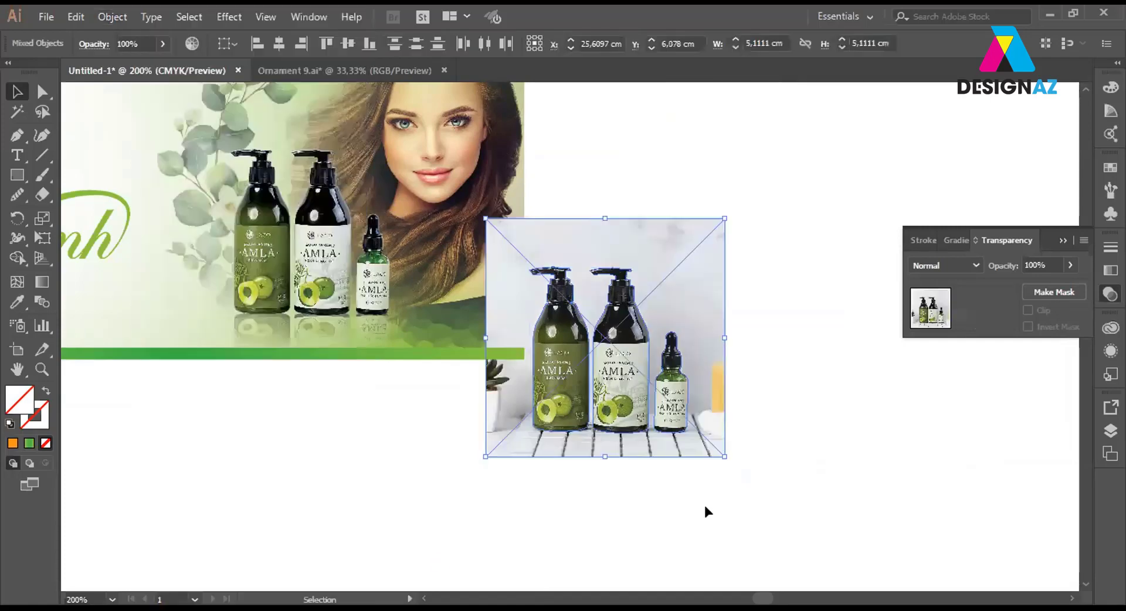
left_click_drag(702, 287, 833, 239)
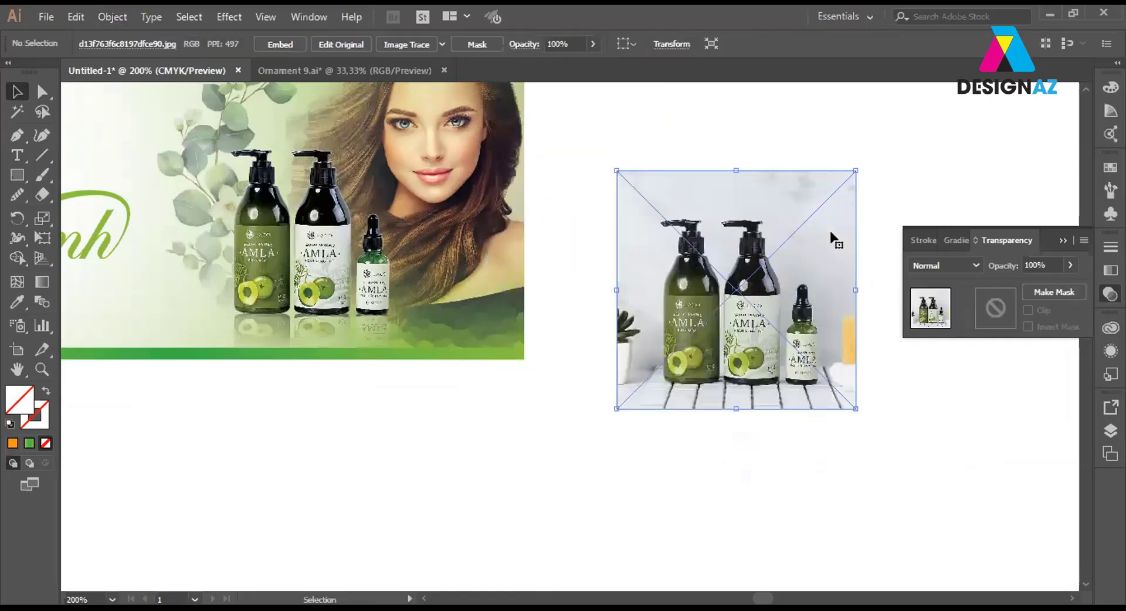
left_click(592, 378)
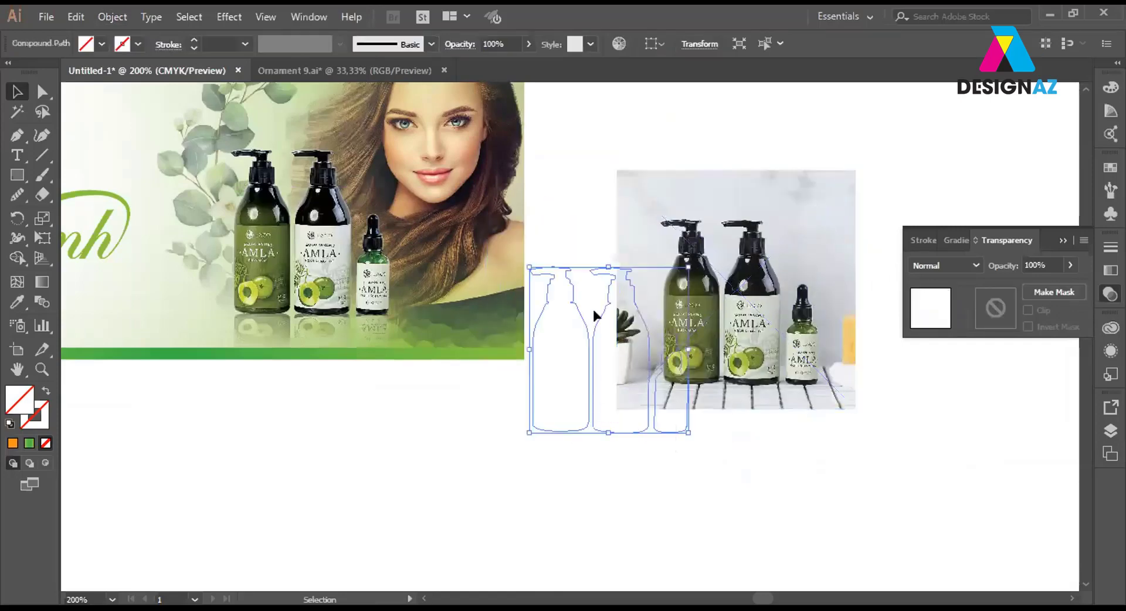
left_click(785, 129)
left_click(810, 227)
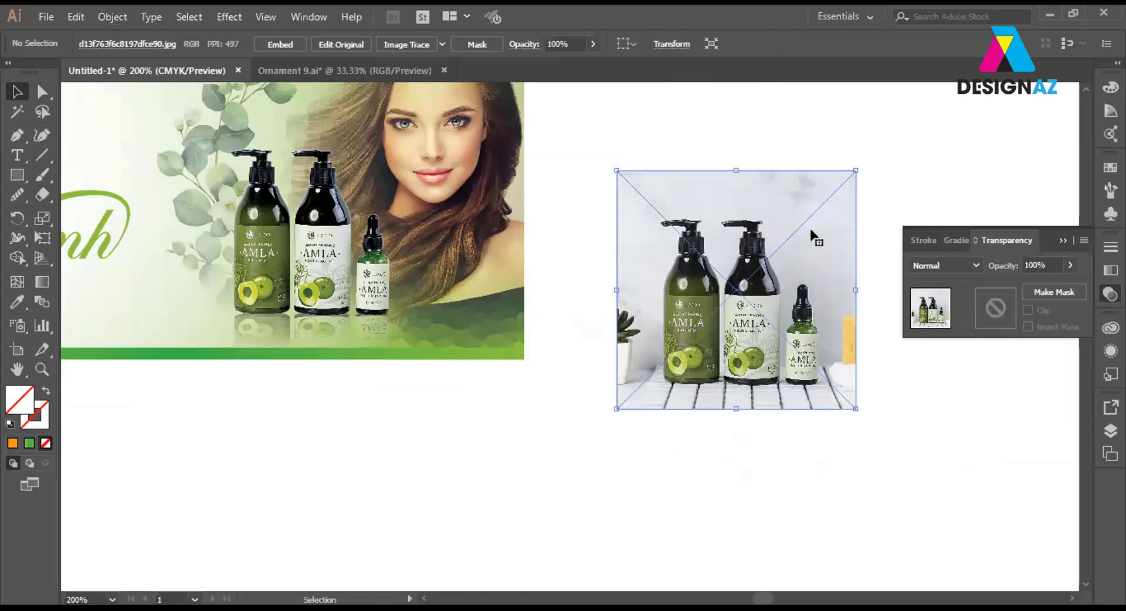
key("Delete")
Fill the leftover bottle-shaped compound path with white.
left_click_drag(786, 313, 563, 510)
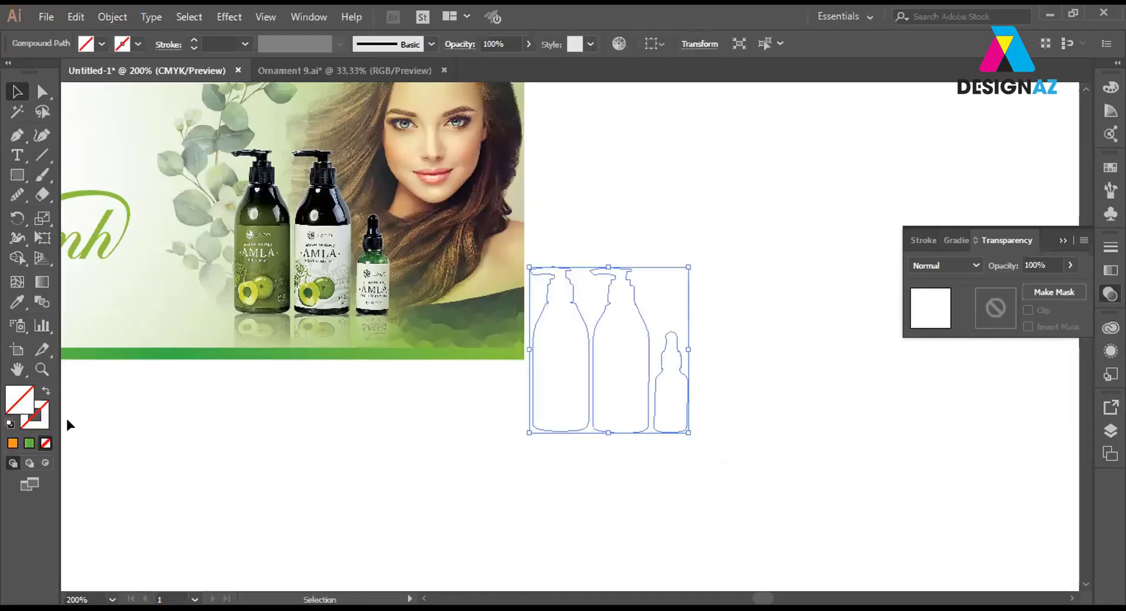
left_click(1109, 170)
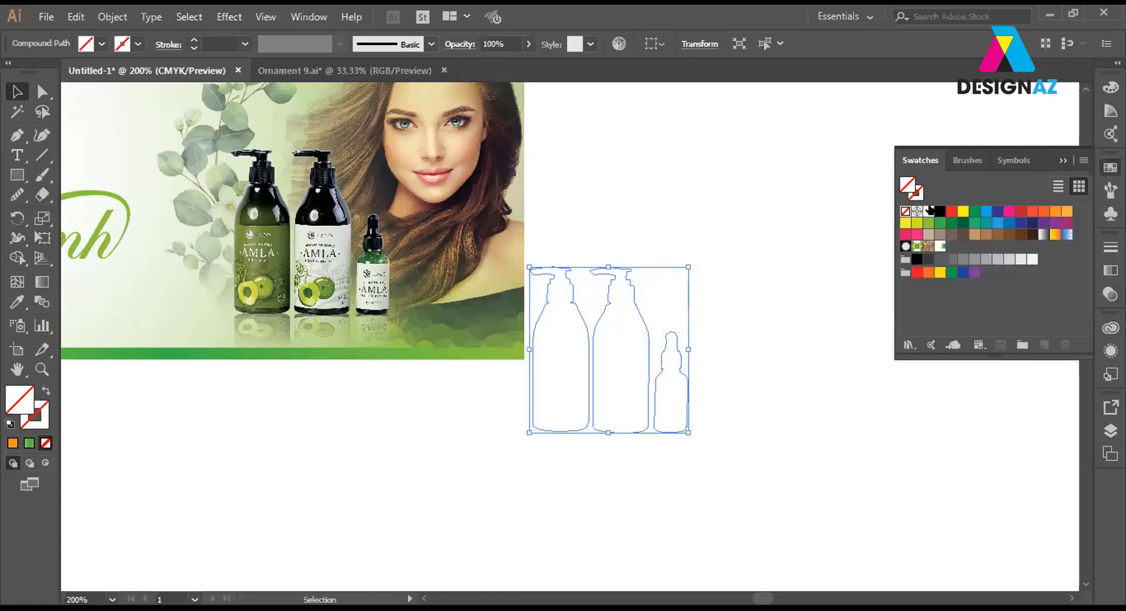
left_click(928, 210)
Place the white shapes behind the banner bottles, nudged slightly right.
mouse_move(608, 355)
left_mouse_down()
mouse_move(404, 319)
mouse_move(616, 349)
mouse_move(484, 280)
left_mouse_up()
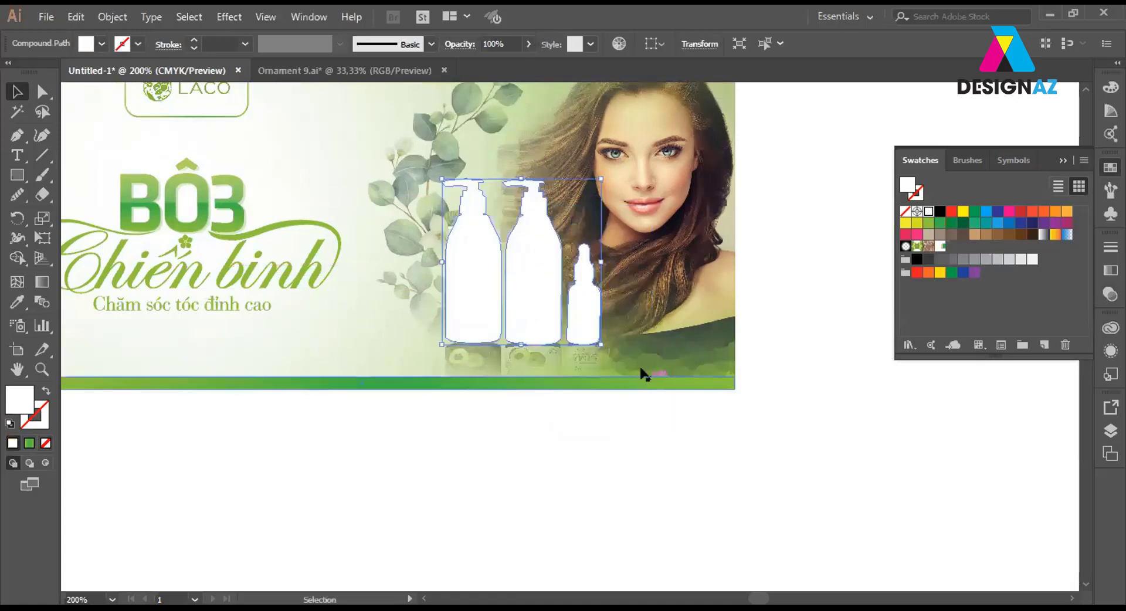
key("a")
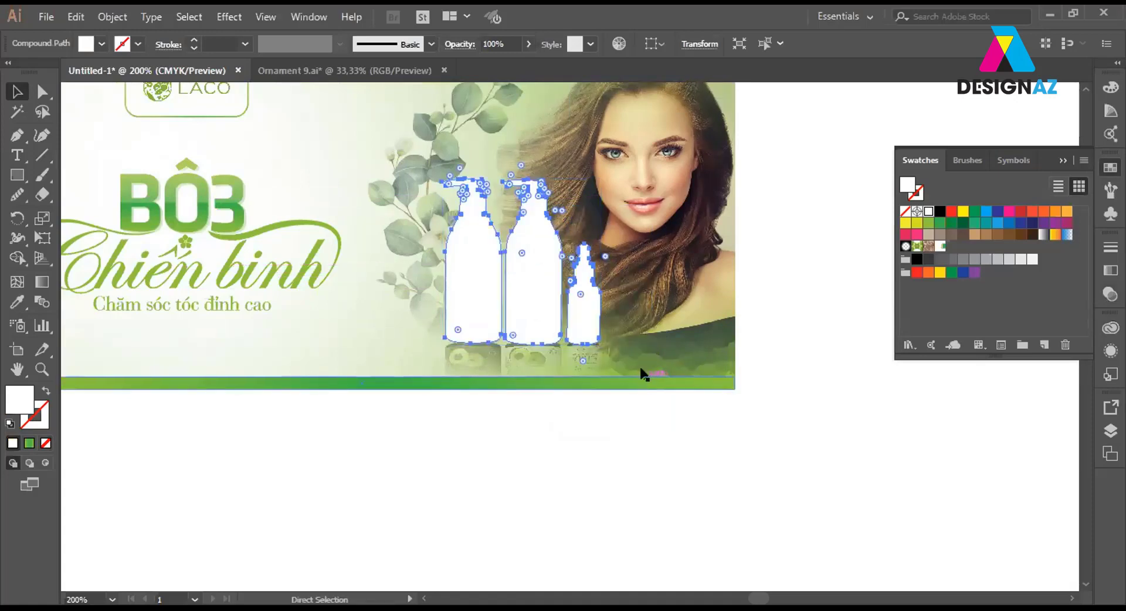
key("ctrl+7")
key("v")
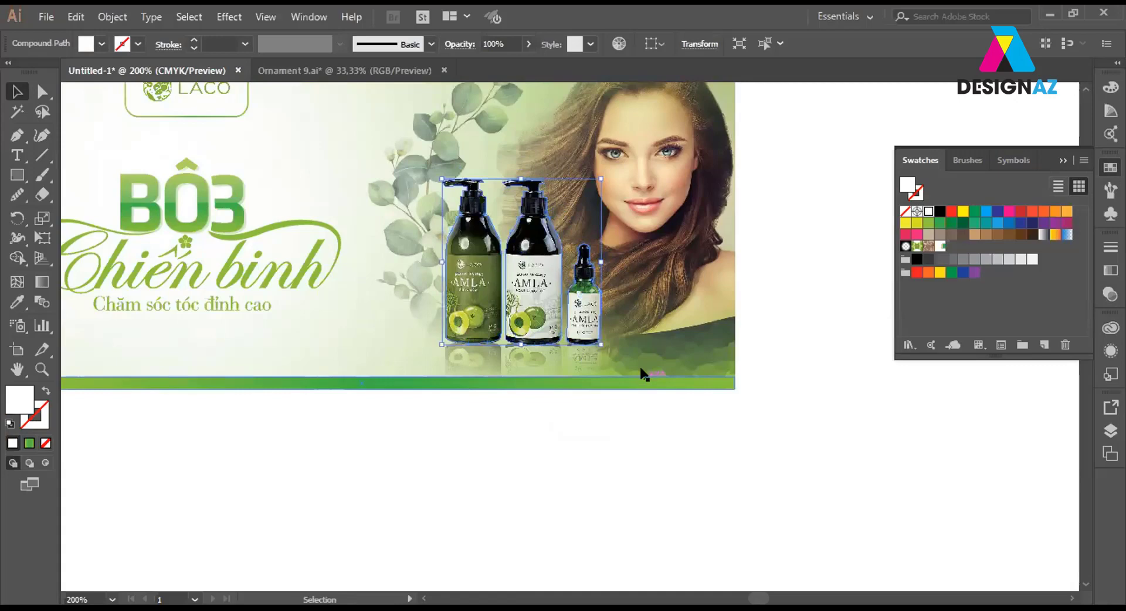
key("Right")
key("Right")
key("Right")
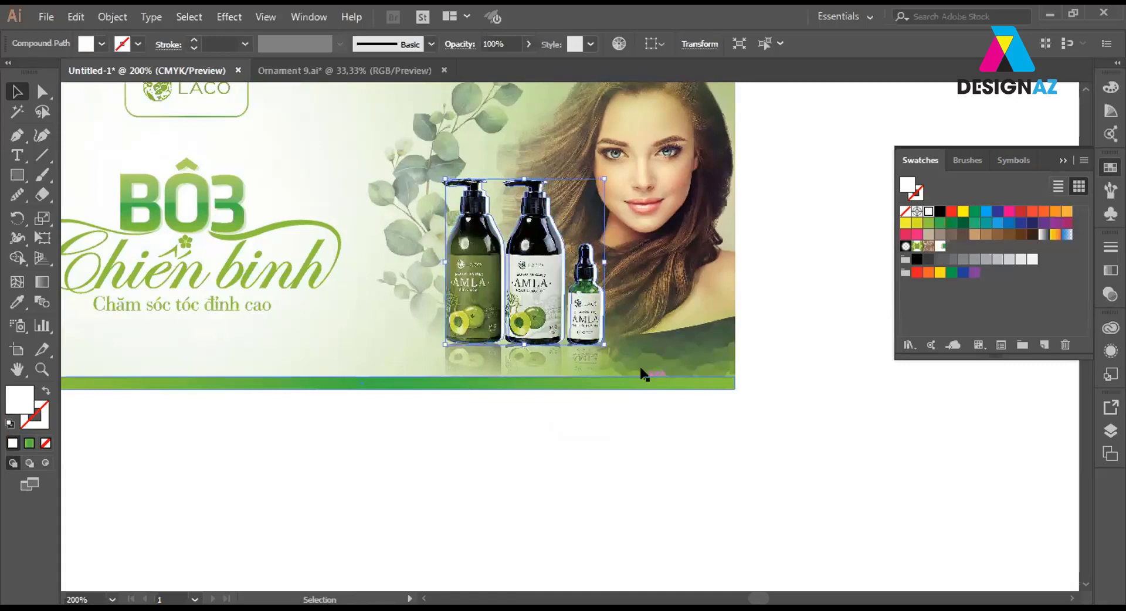
key("ctrl+plus")
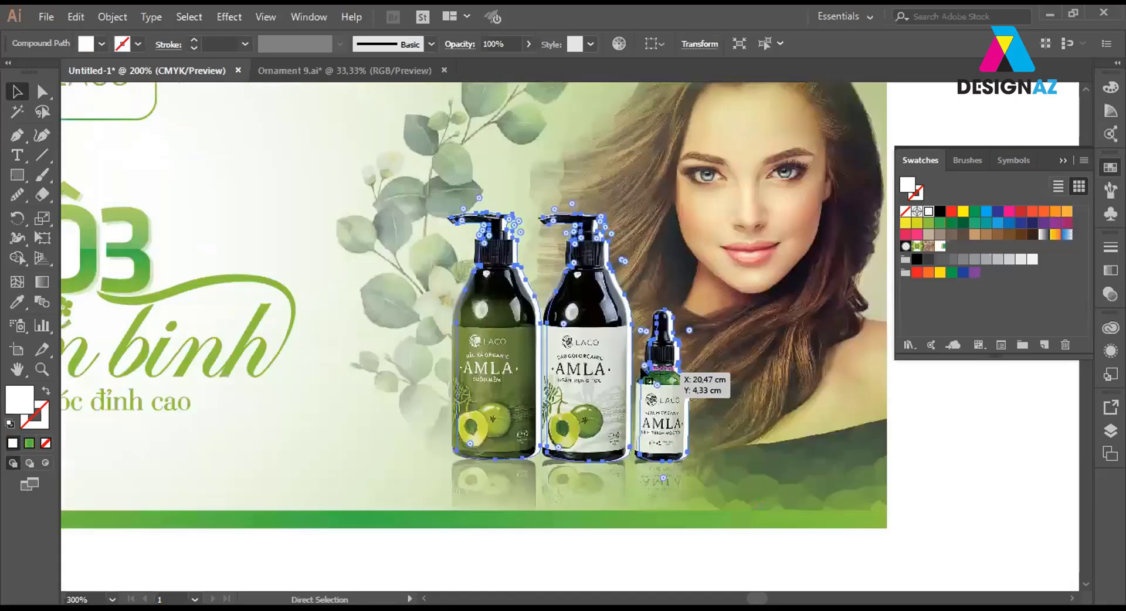
key("ctrl+plus")
Apply a 13-pixel Gaussian Blur to the white bottle silhouettes.
left_click(229, 17)
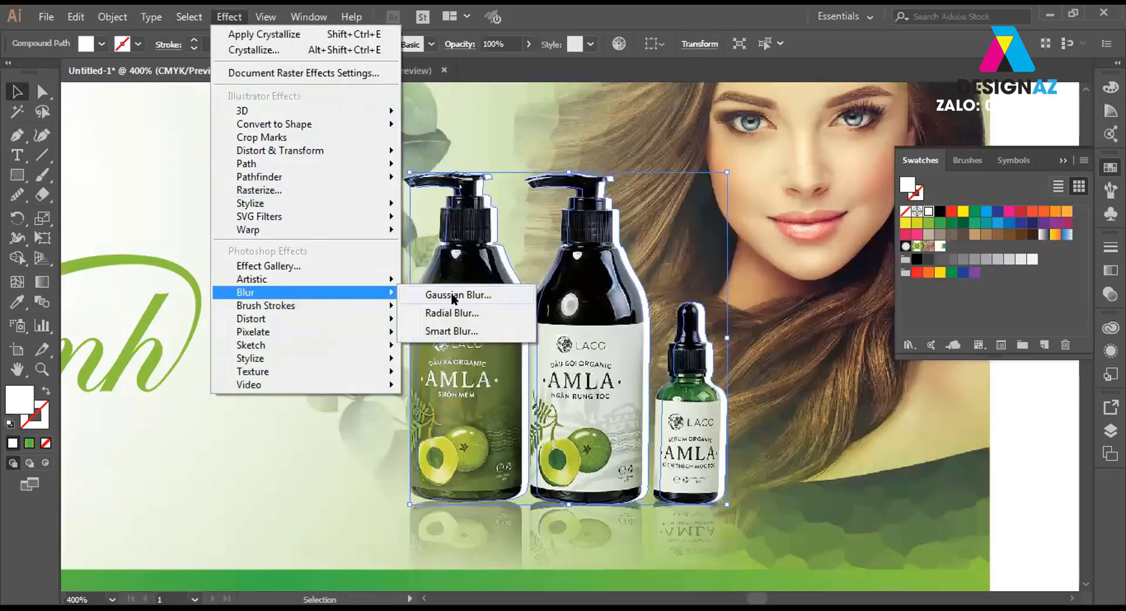
left_click(452, 296)
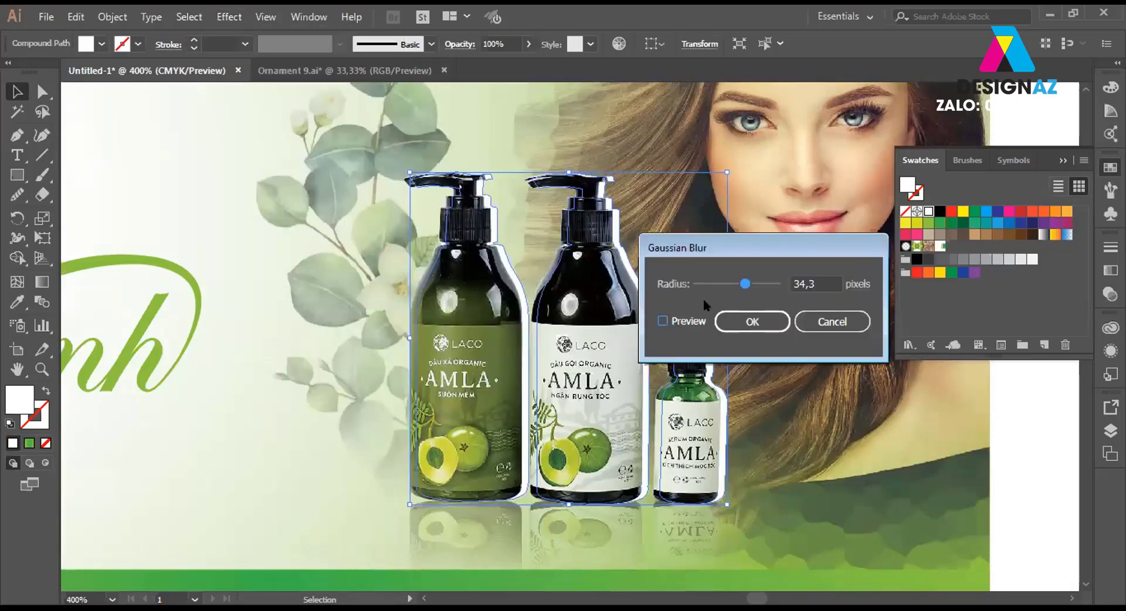
left_click_drag(746, 284, 719, 280)
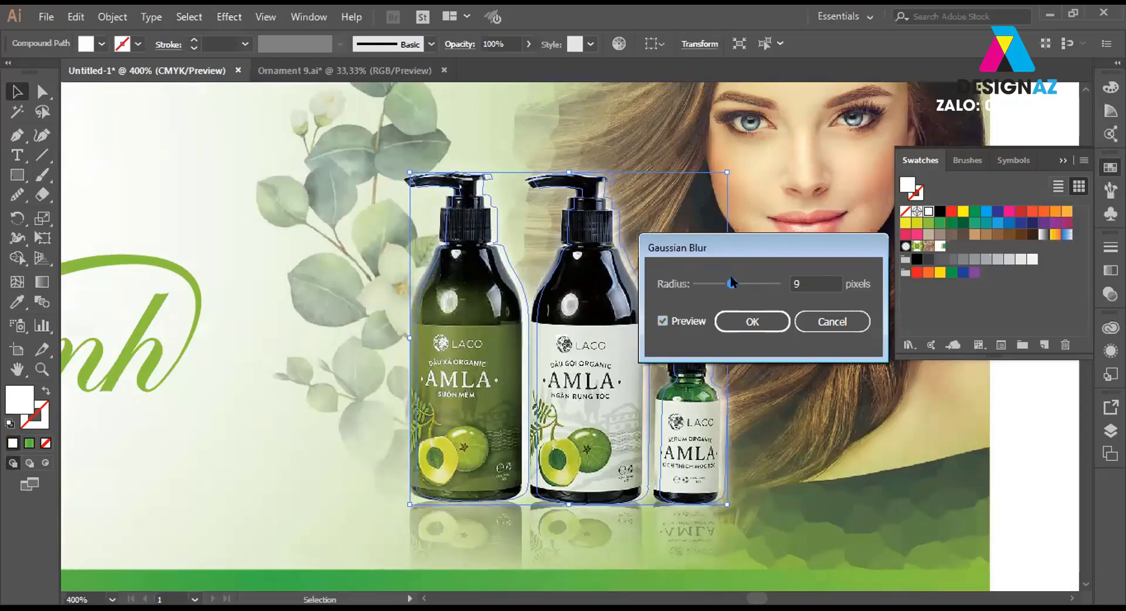
left_click_drag(727, 284, 737, 284)
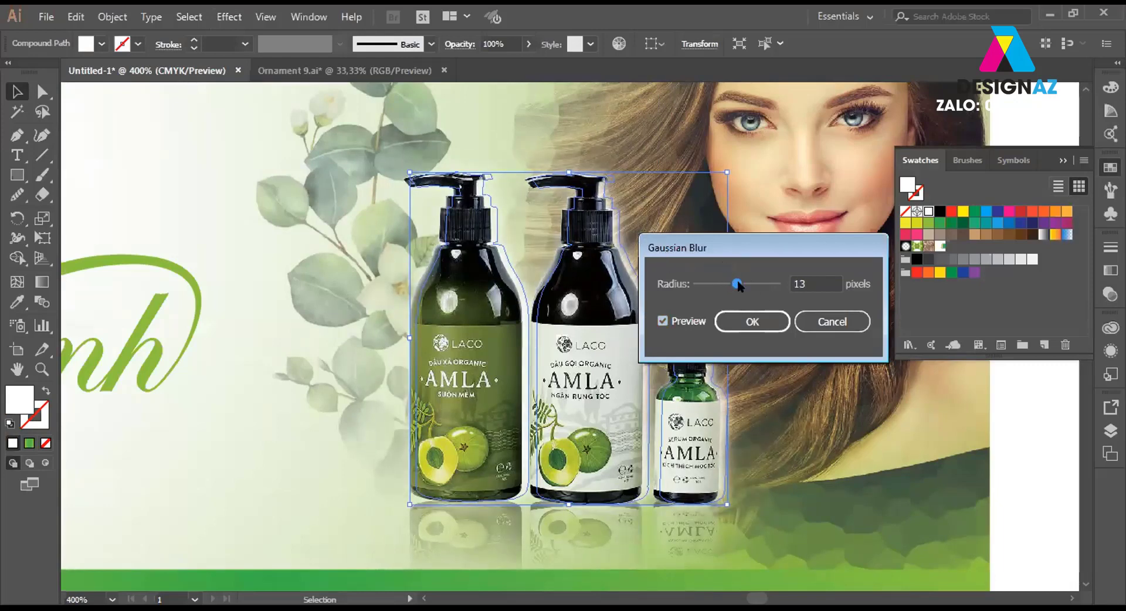
left_click(746, 324)
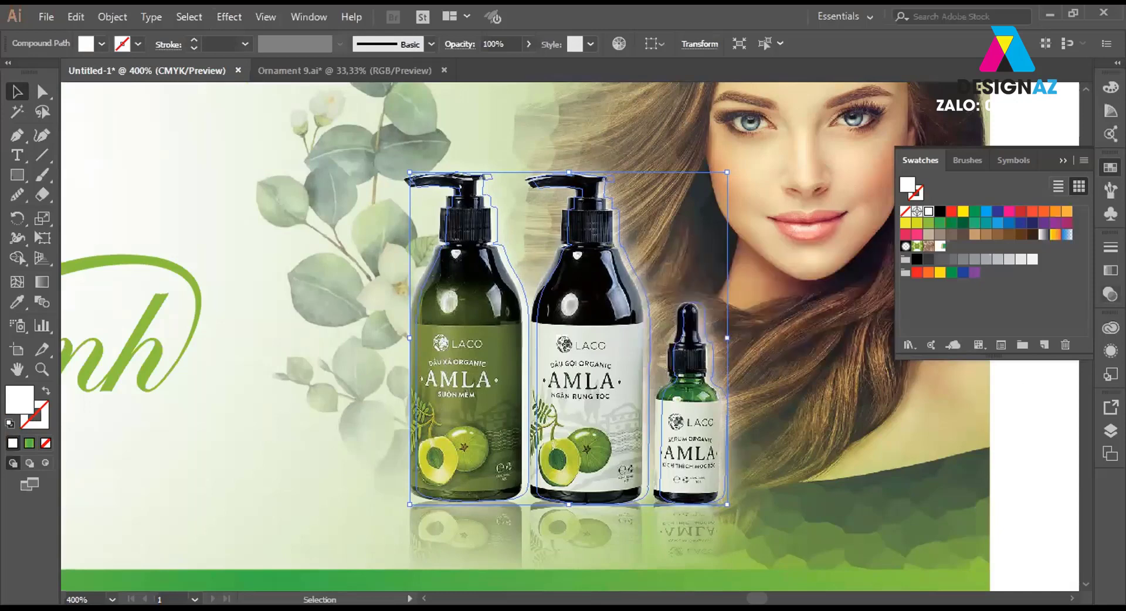
Set the white glow's blend mode to Overlay.
left_click(1110, 294)
left_click(938, 263)
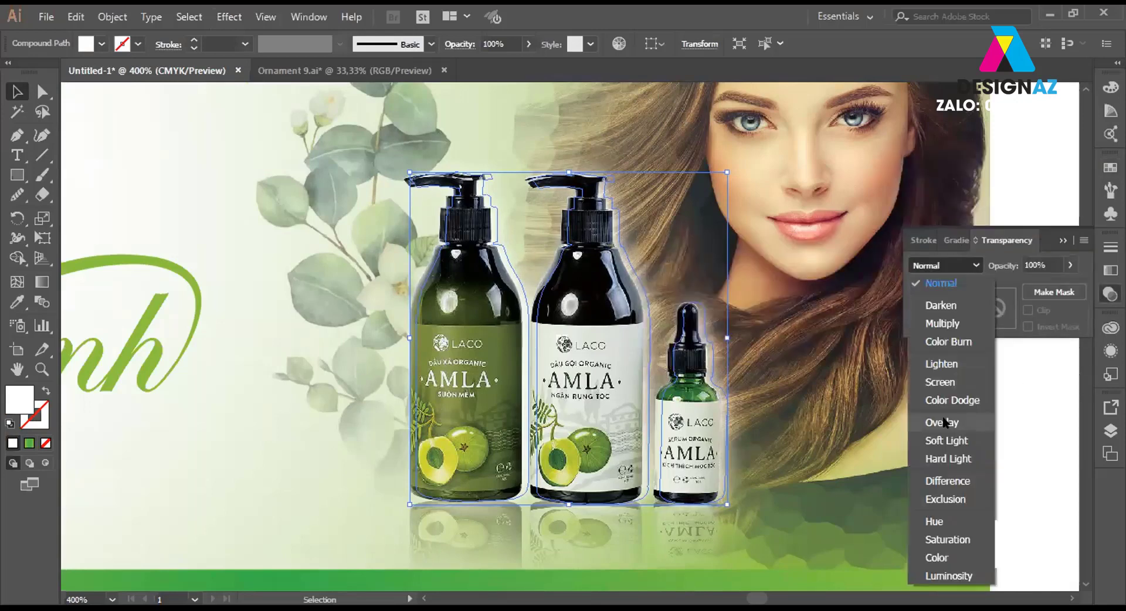
left_click(945, 422)
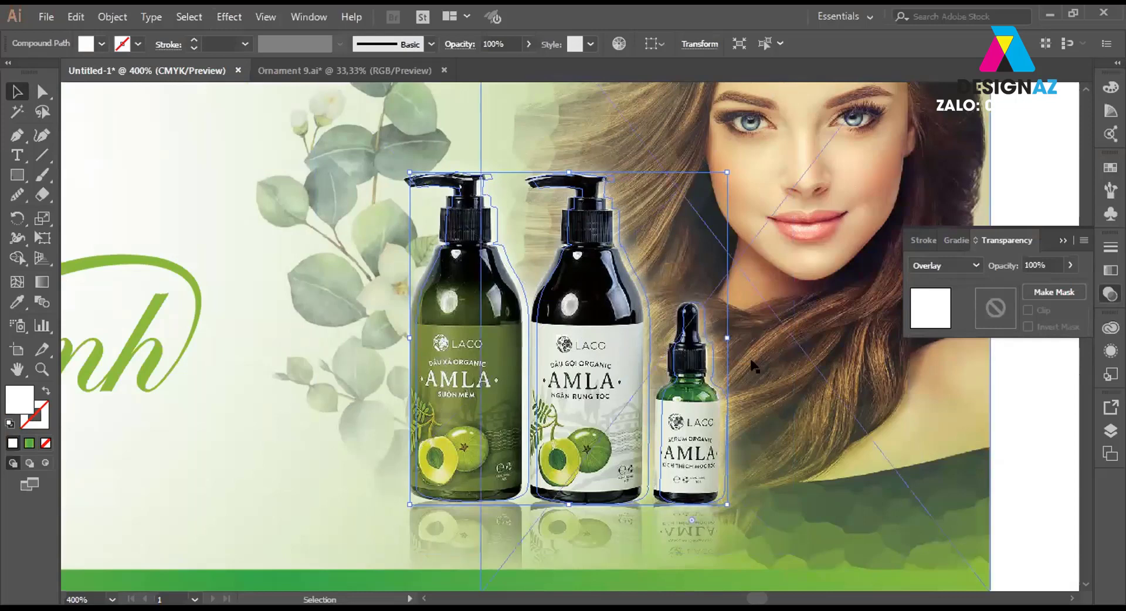
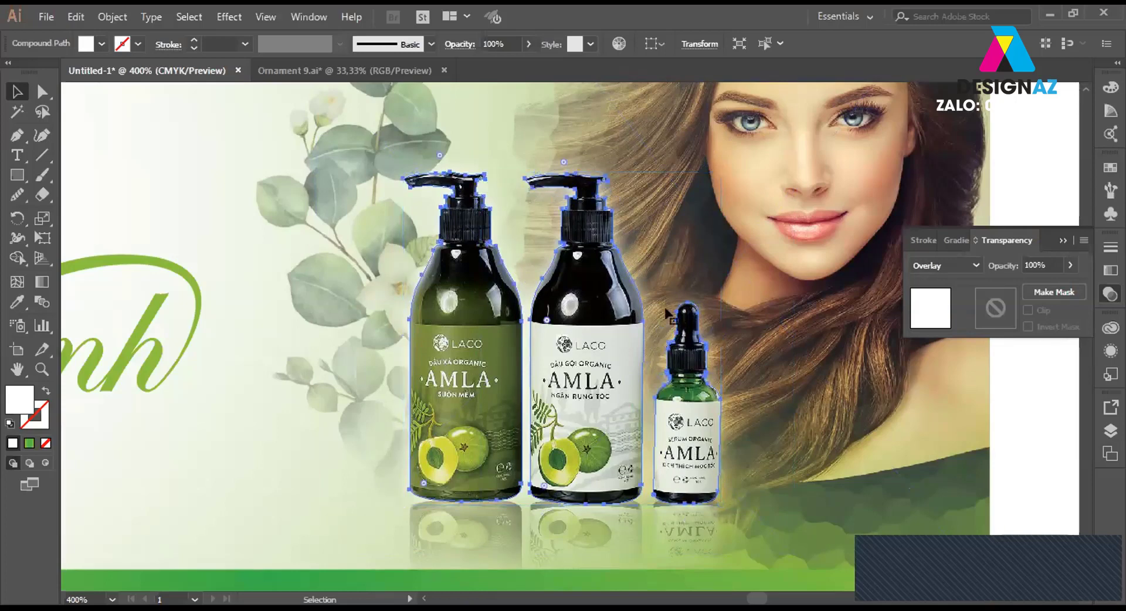
Lower the white overlay on the AMLA bottles to 54% opacity and deselect it.
left_click(1070, 265)
left_click_drag(1049, 283, 1040, 284)
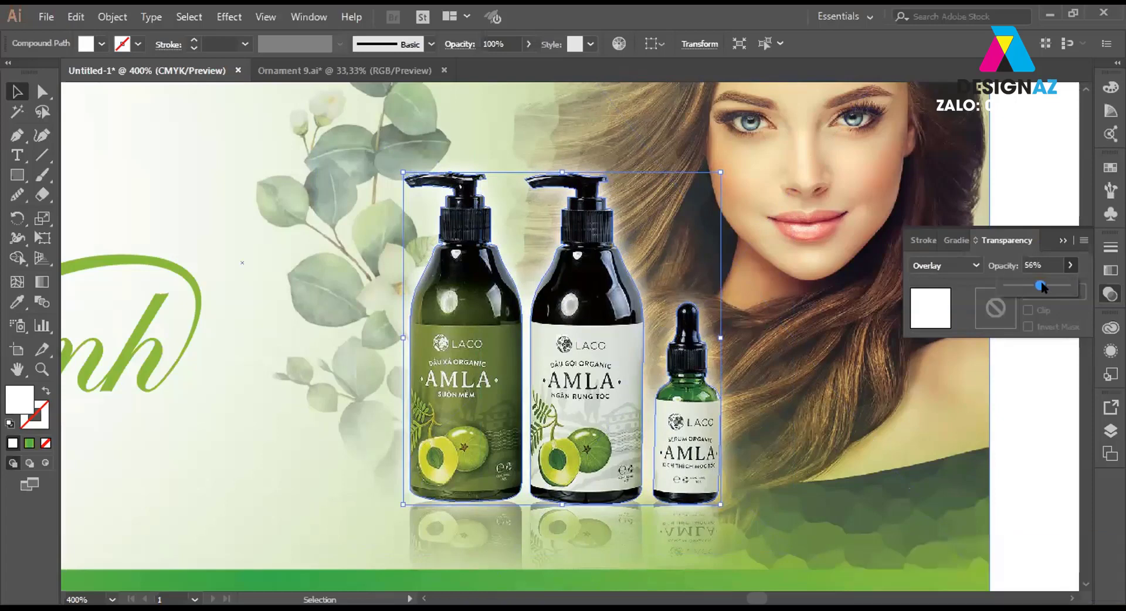
key("Return")
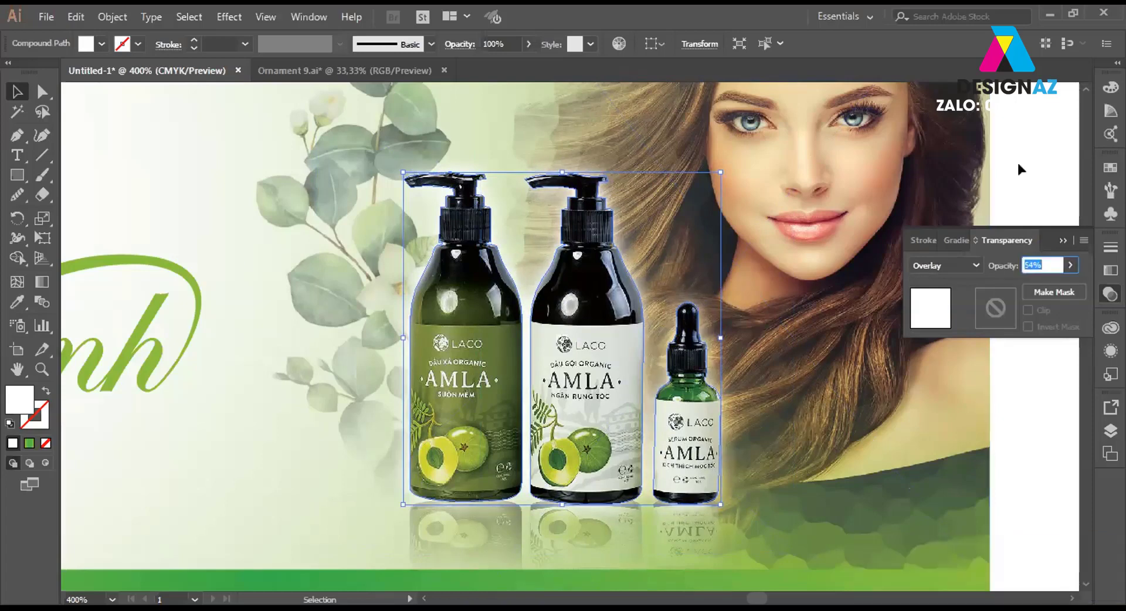
left_click(1018, 164)
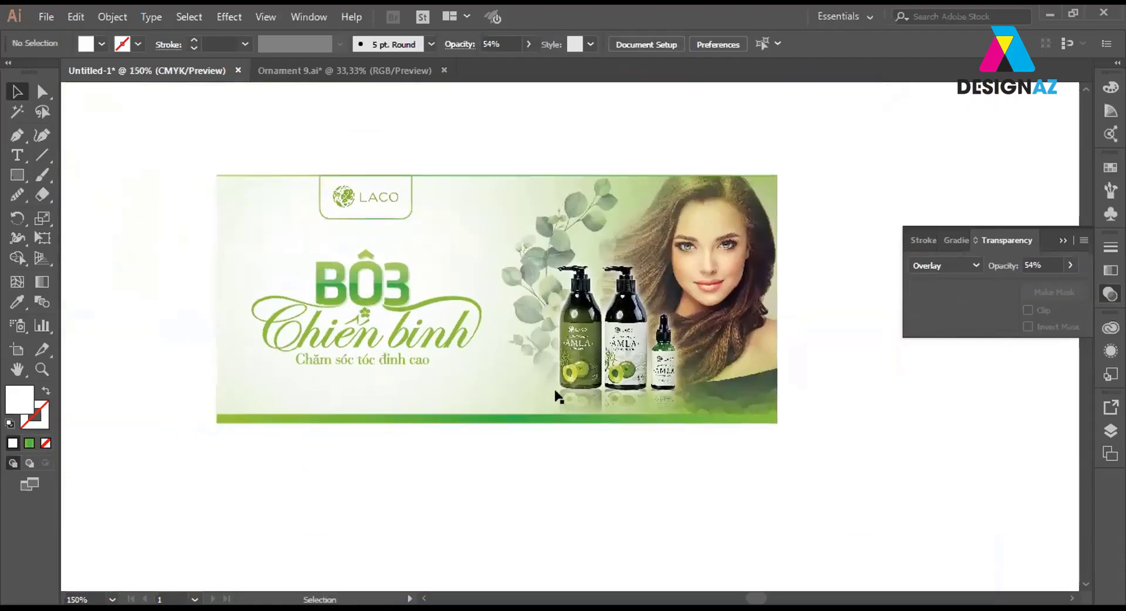
Zoom in on the banner and select, then deselect, the woman photo.
key("z")
left_click_drag(185, 152, 823, 453)
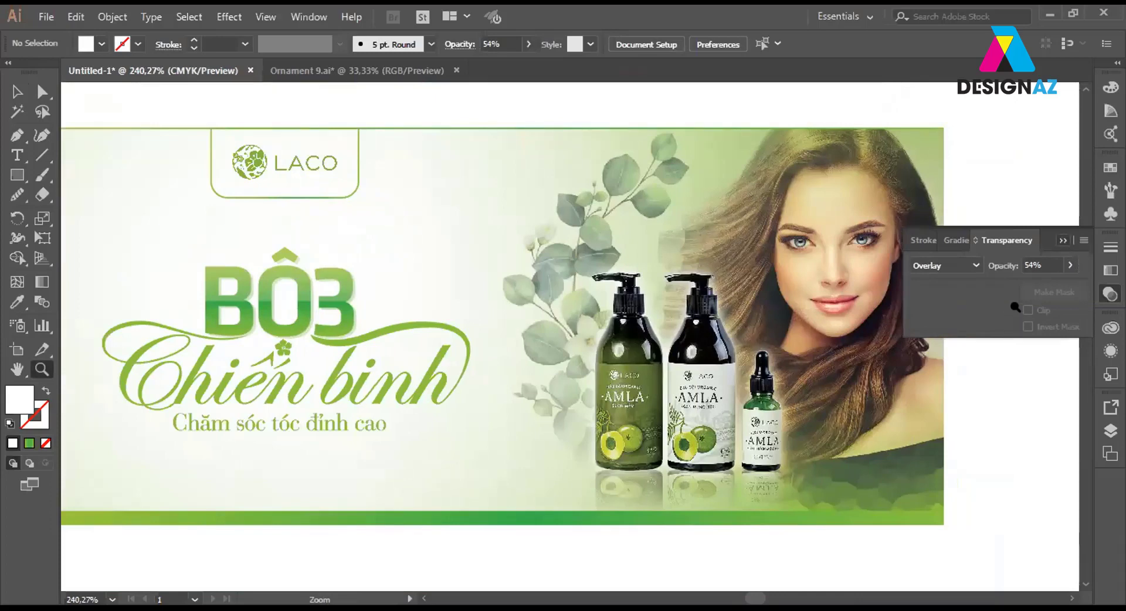
key("ctrl+minus")
left_click_drag(646, 431, 663, 405)
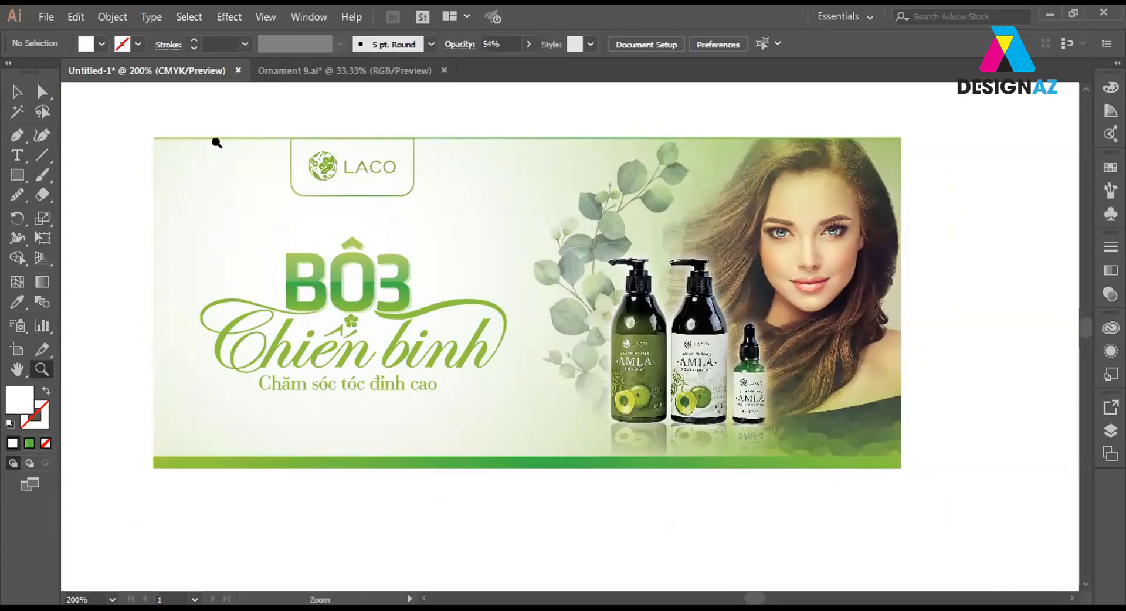
left_click(17, 90)
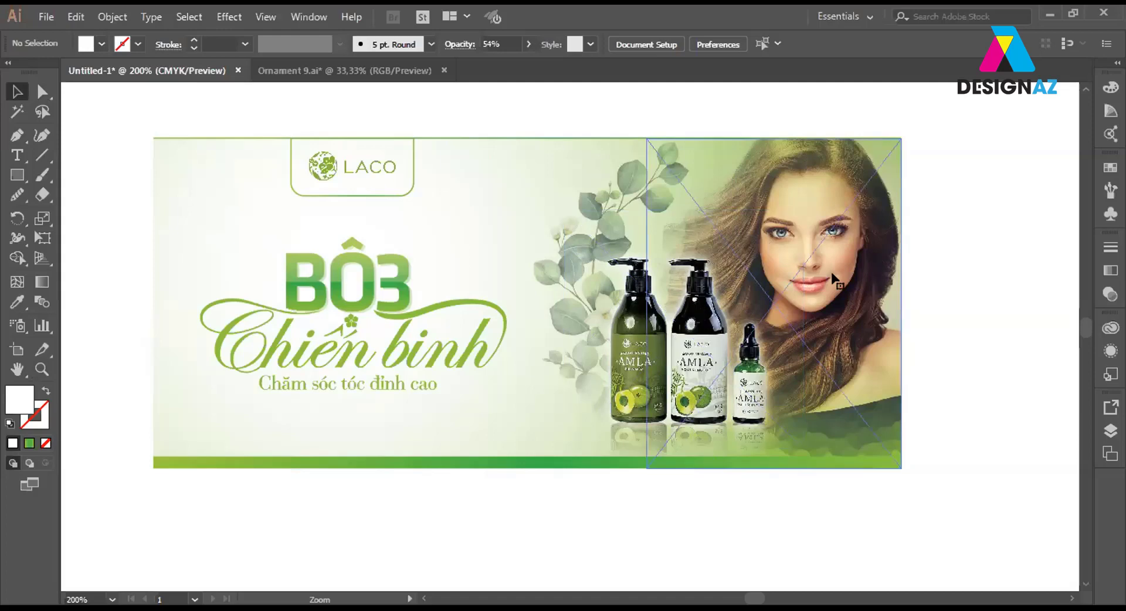
left_click(840, 287)
left_click(965, 275)
left_click(857, 287)
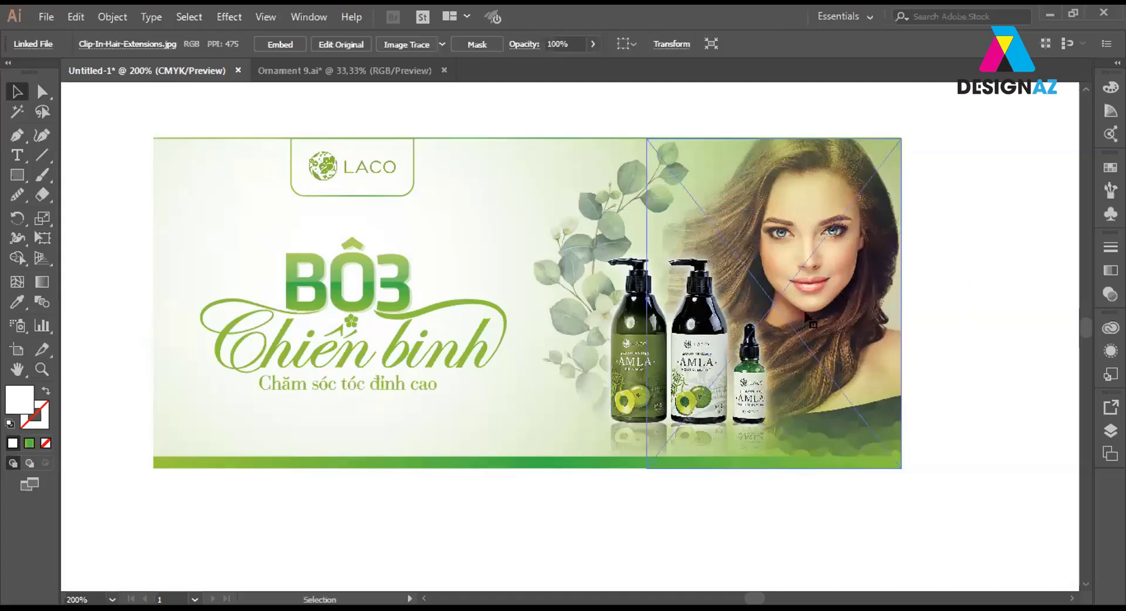
left_click(950, 276)
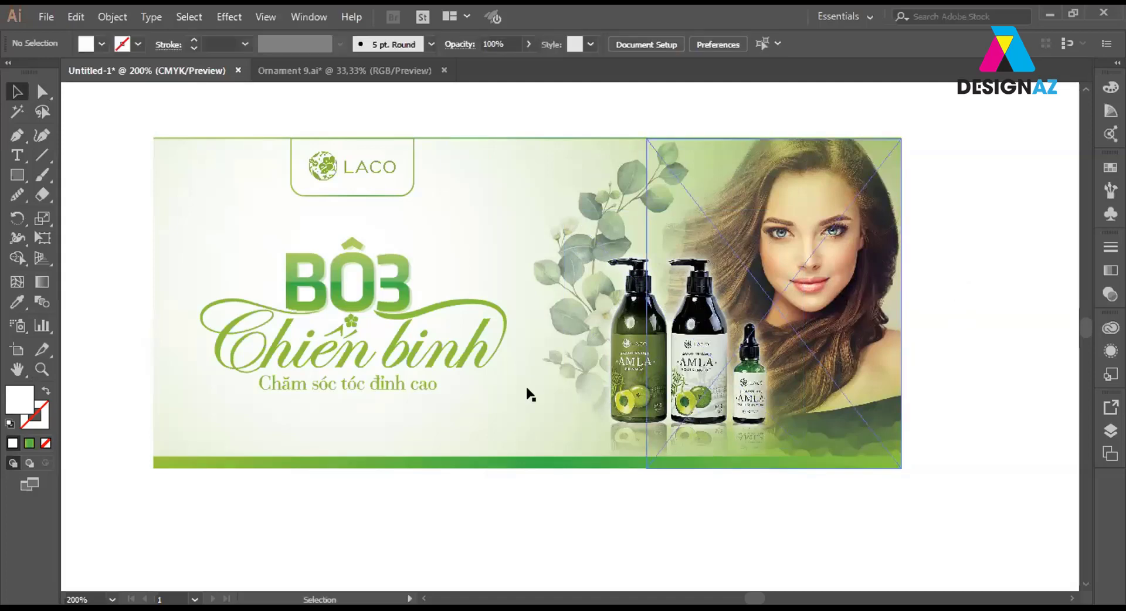
Shrink the 'BÔ3 Chiến binh' title group slightly, nudge it right, and zoom back out.
left_click(462, 313)
left_click_drag(499, 384, 498, 383)
left_click_drag(390, 301, 397, 301)
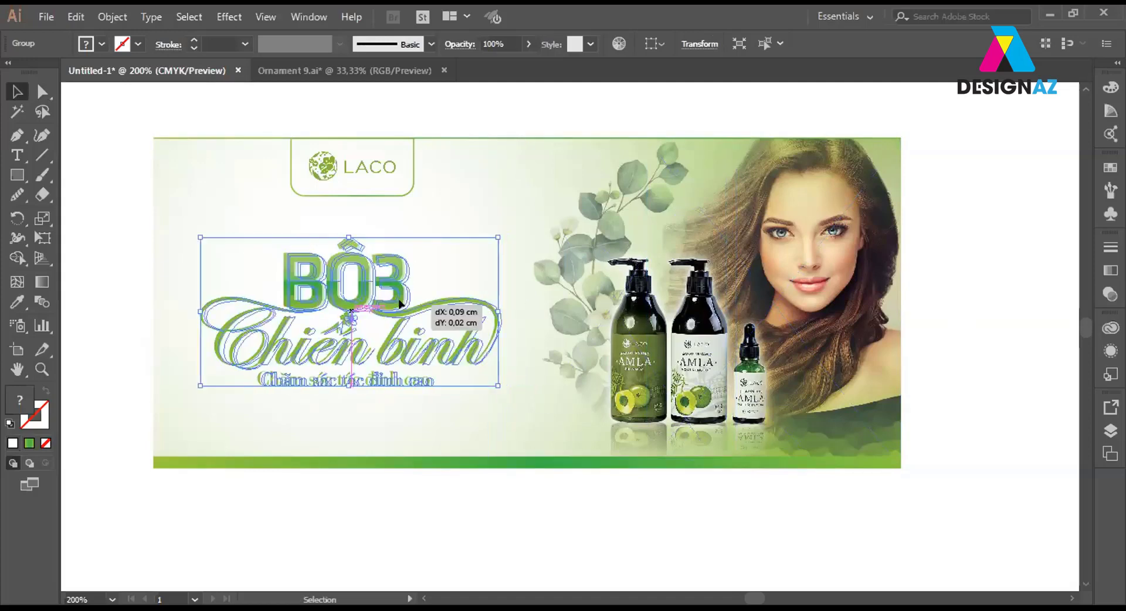
left_click(967, 326)
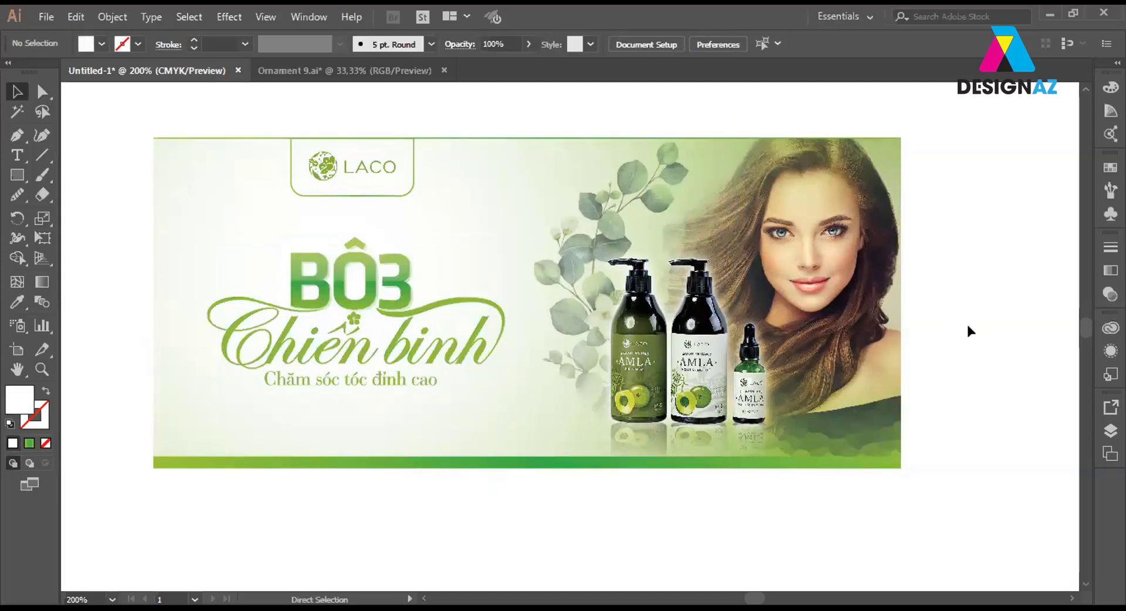
key("ctrl+minus")
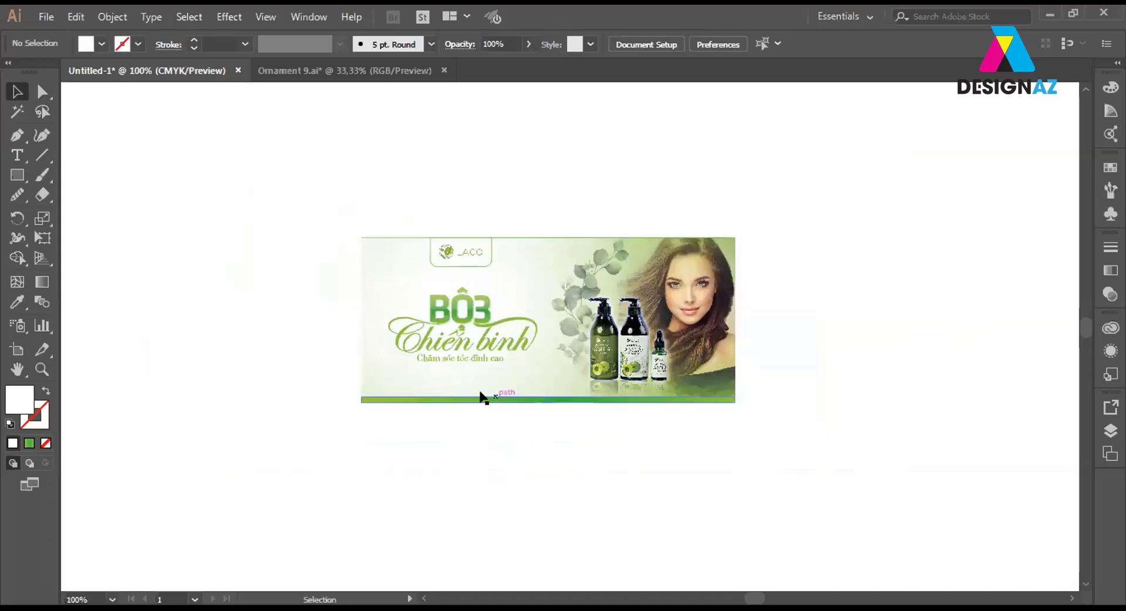
Draw a large circle overlapping the banner's bottom and select it with the background.
left_click(19, 174)
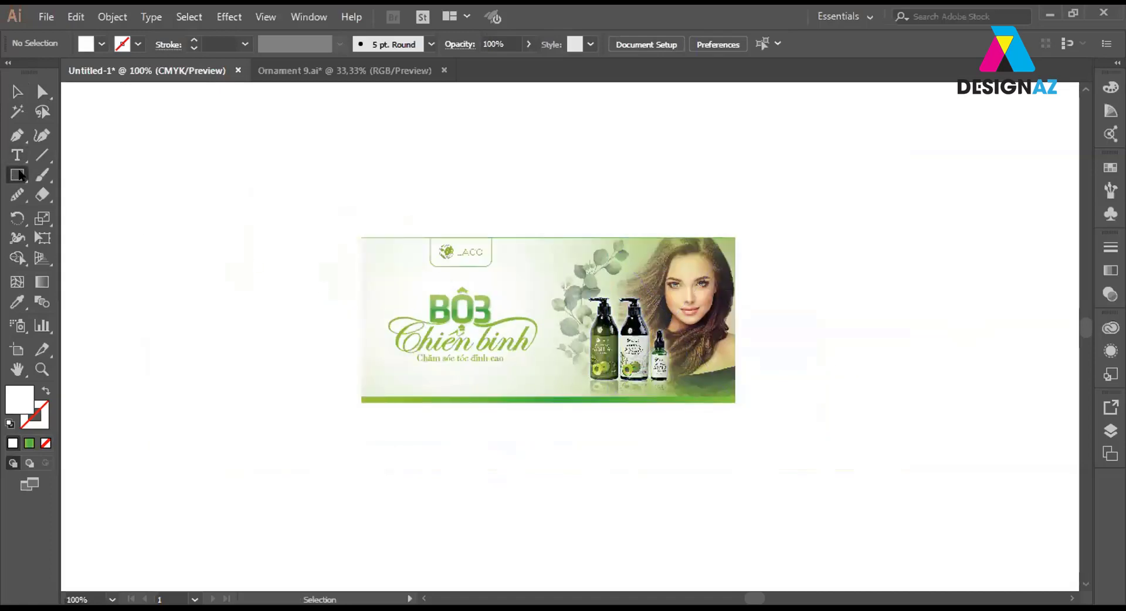
key("l")
mouse_move(680, 398)
left_mouse_down()
mouse_move(824, 499)
mouse_move(878, 515)
left_mouse_up()
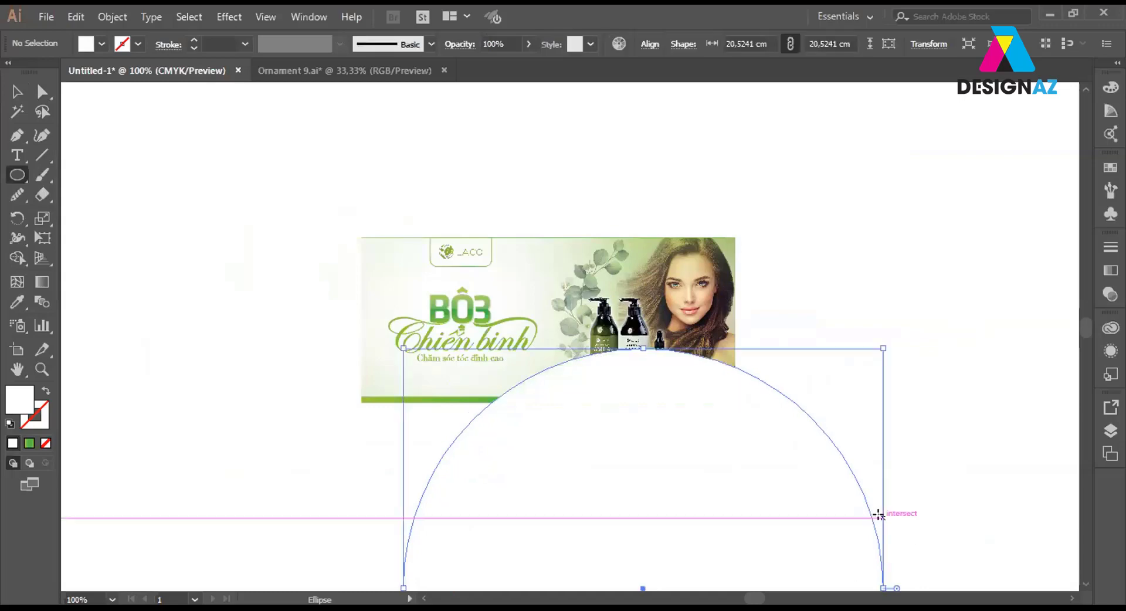
key("ctrl+plus")
left_click_drag(405, 309, 537, 500)
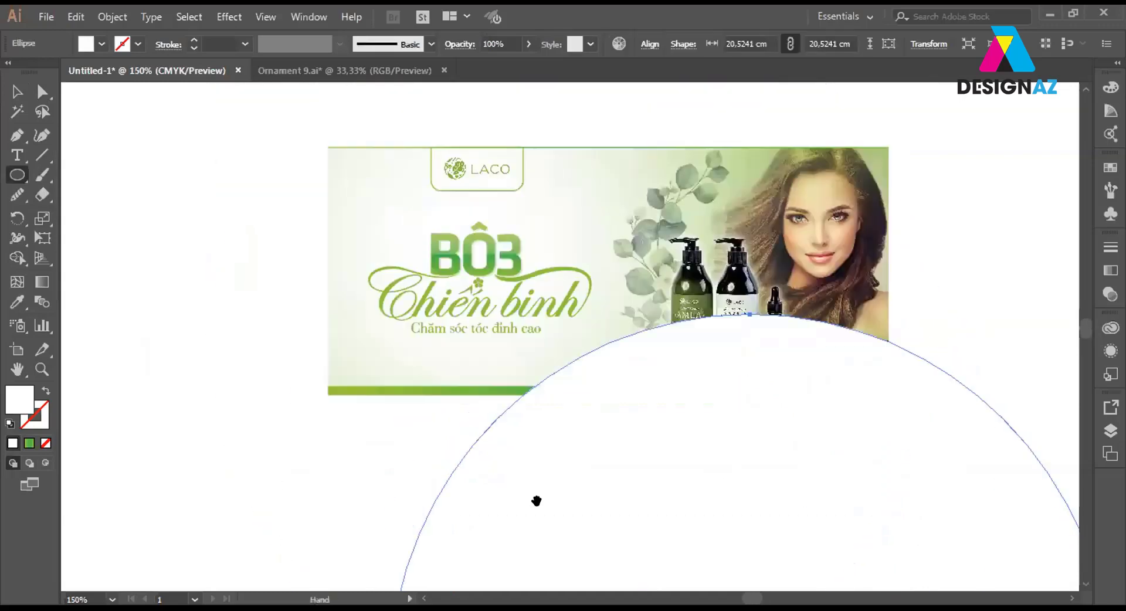
key("v")
left_click(356, 361, "shift")
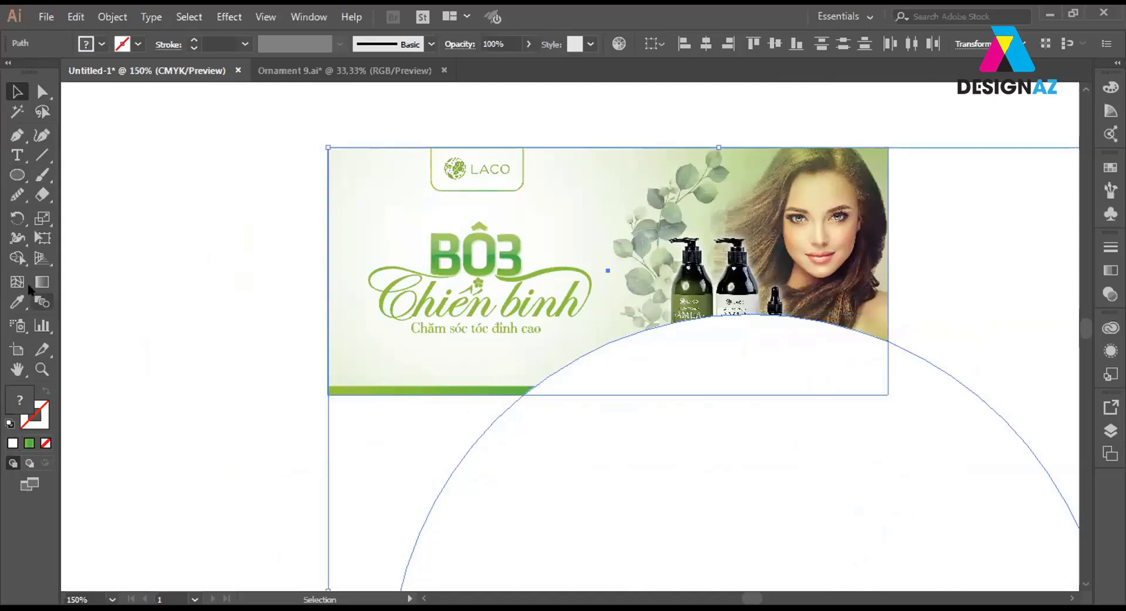
Remove the circle's parts outside the banner with Shape Builder, leaving a curved shape.
left_click(16, 257)
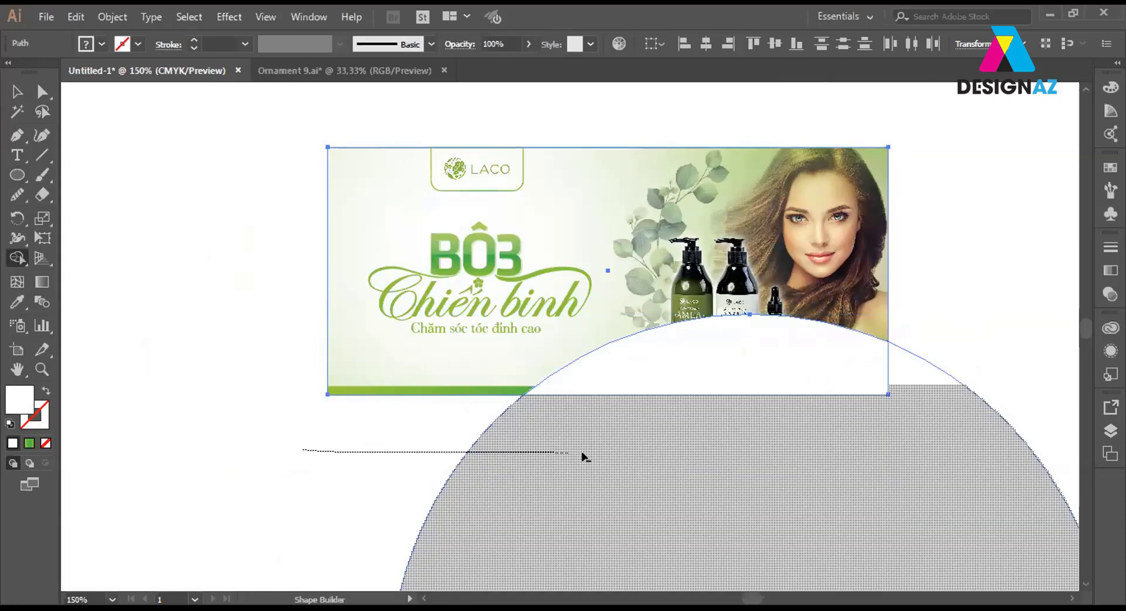
left_click_drag(301, 450, 583, 455)
left_click(17, 91)
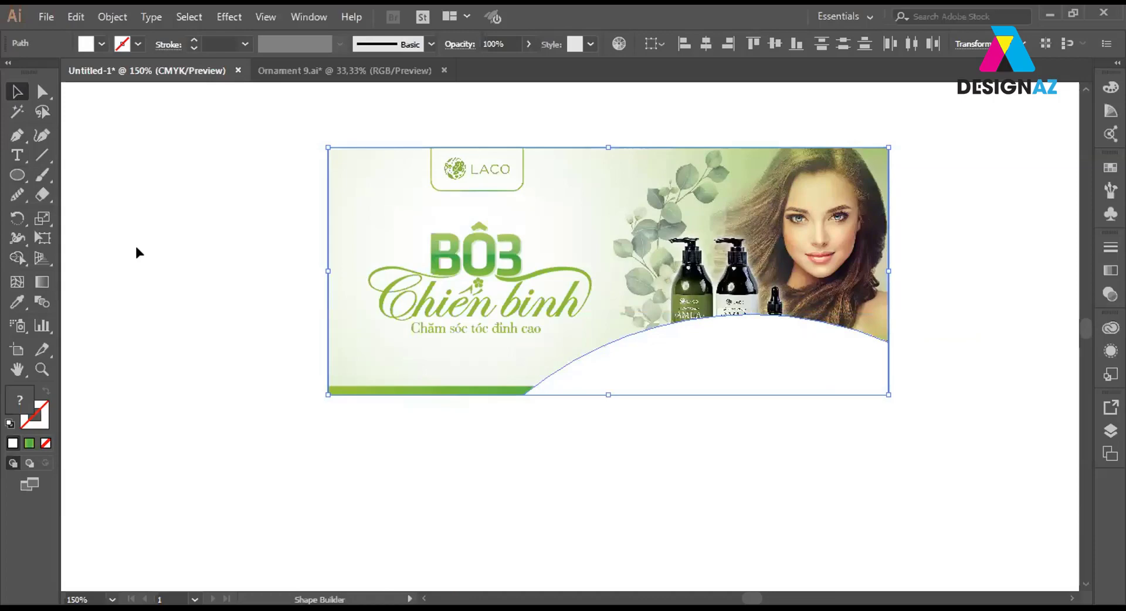
left_click(623, 358)
Give the curved shape the banner's green gradient using the Eyedropper.
key("i")
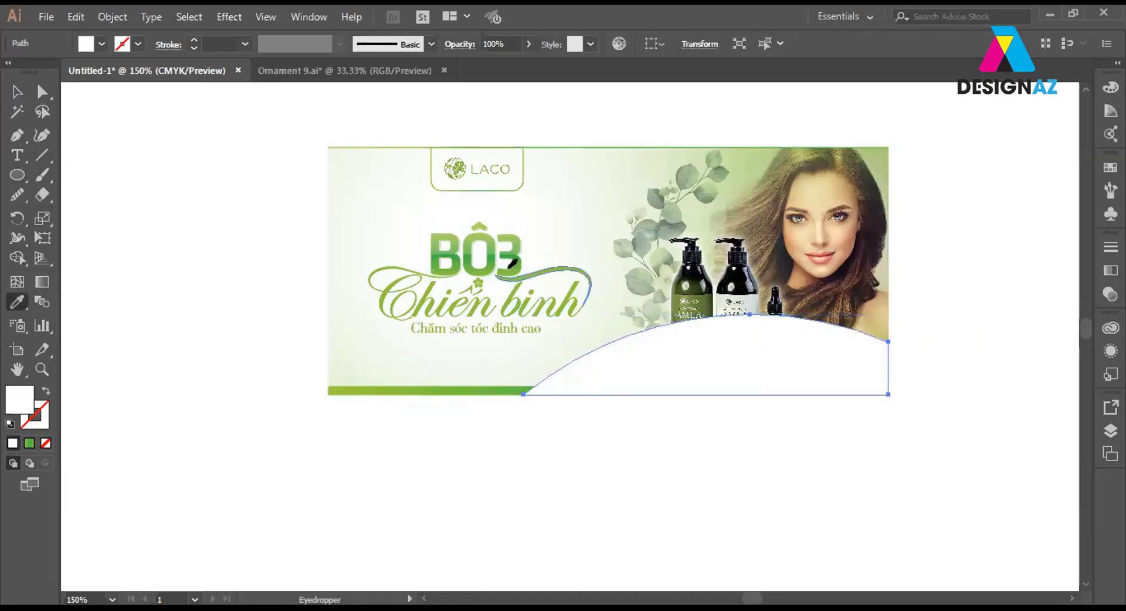
left_click(513, 260)
left_click(17, 92)
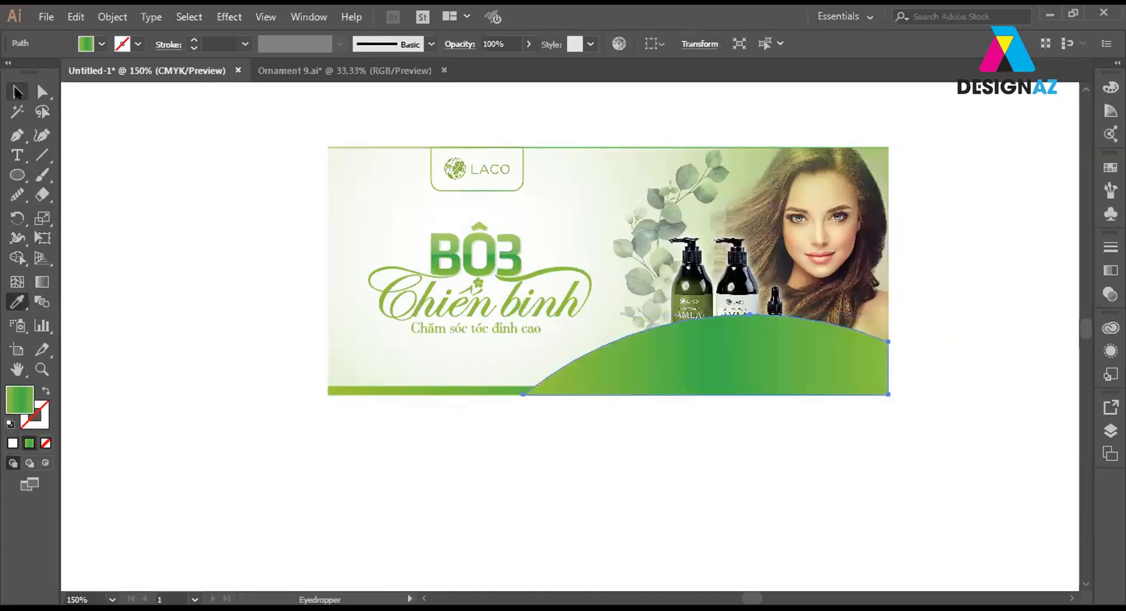
left_click(279, 315)
left_click(607, 358)
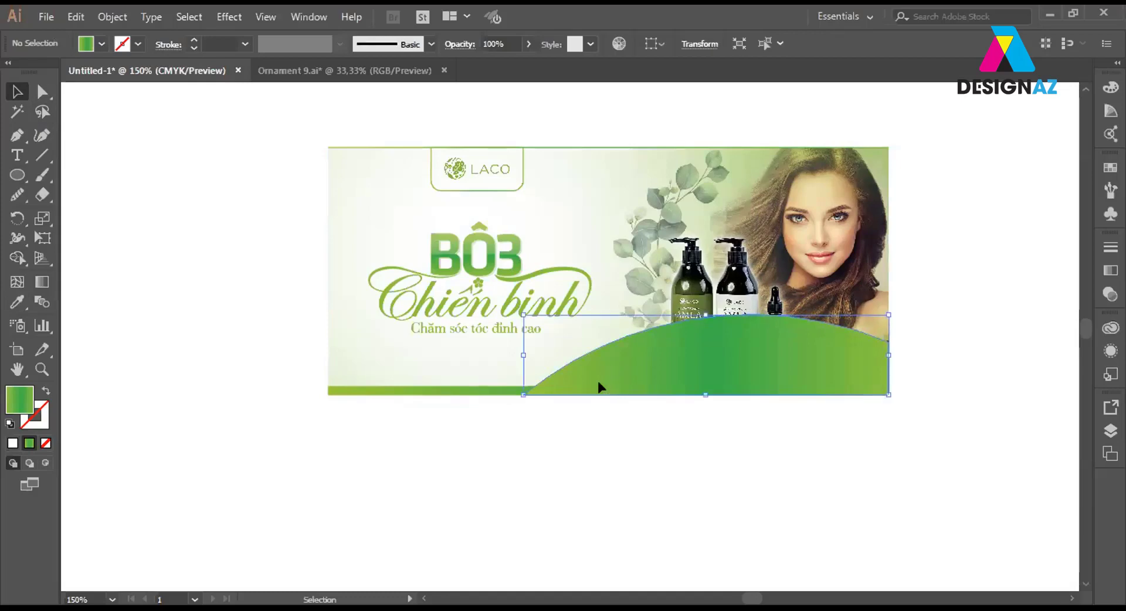
Send the green curve, bottom strip and background behind the product bottles.
key("ctrl+plus")
left_click_drag(658, 363, 667, 384)
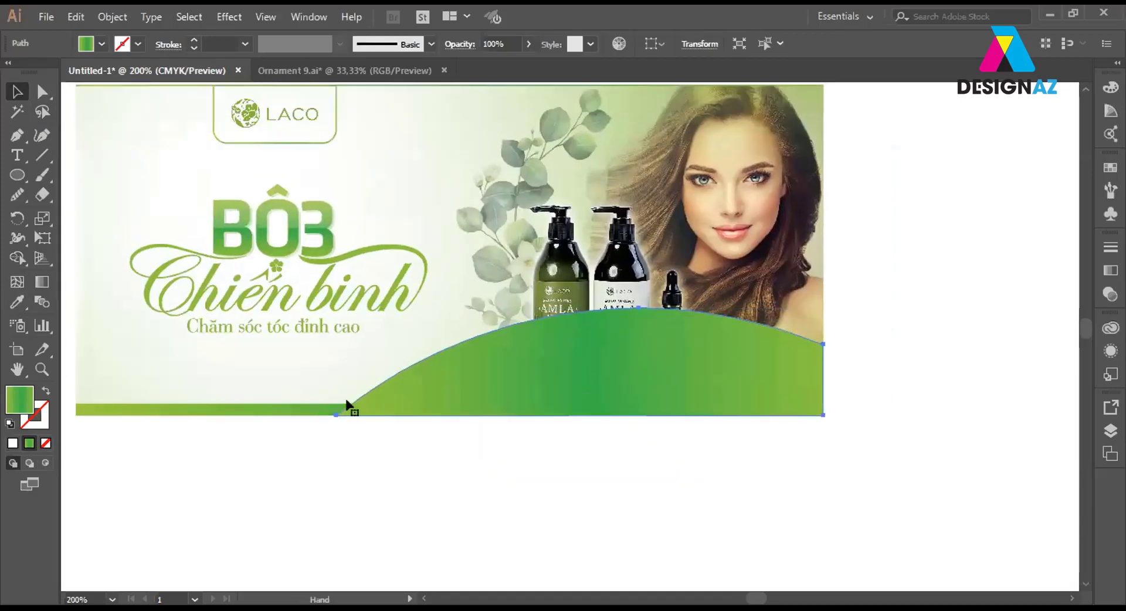
left_click(303, 408, "shift")
left_click(289, 380, "shift")
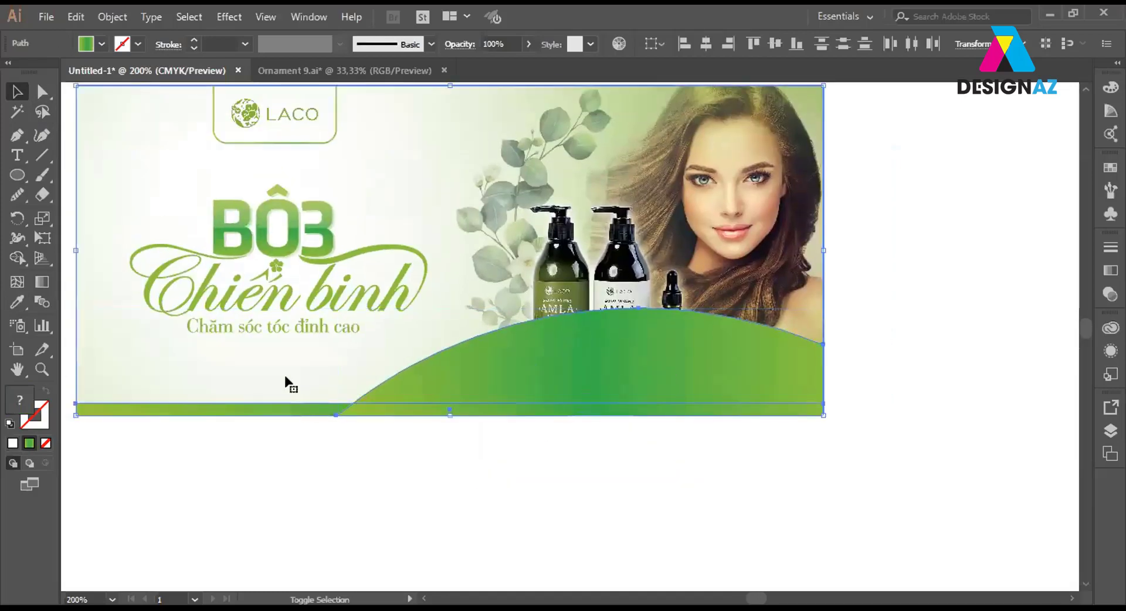
key("ctrl+[")
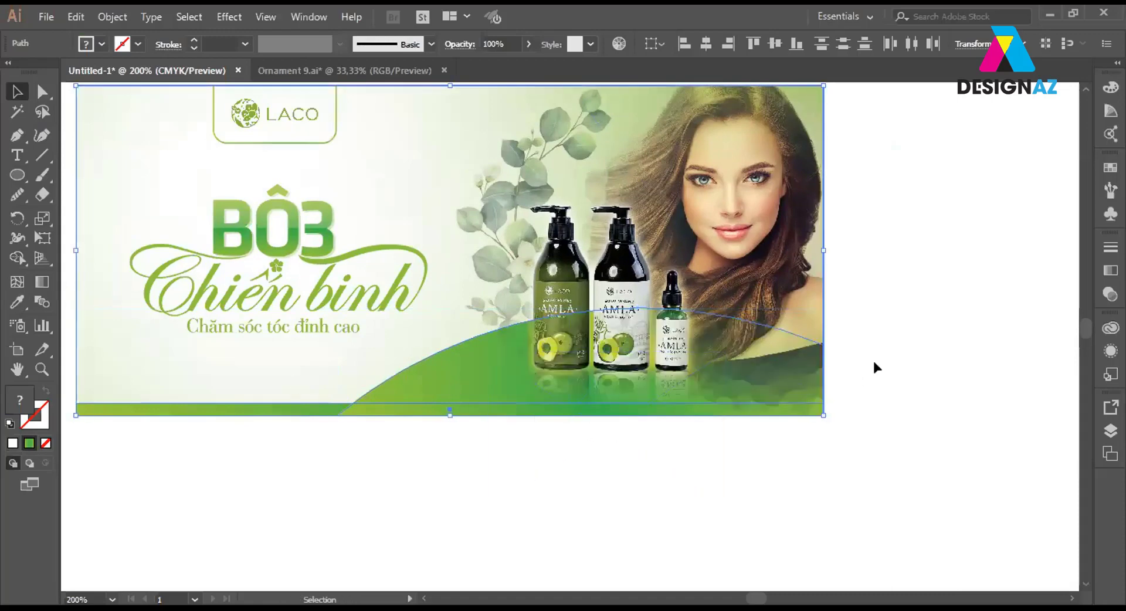
left_click(874, 364)
left_click_drag(915, 315, 956, 337)
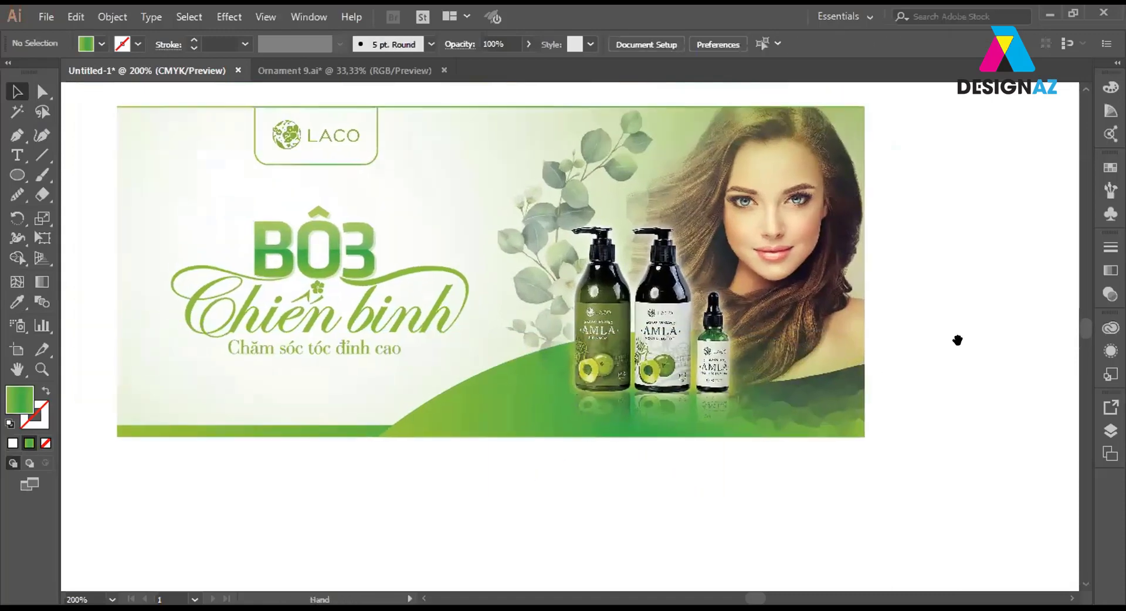
Remove the middle gradient stop and set the left stop's opacity to 0%.
left_click(434, 404)
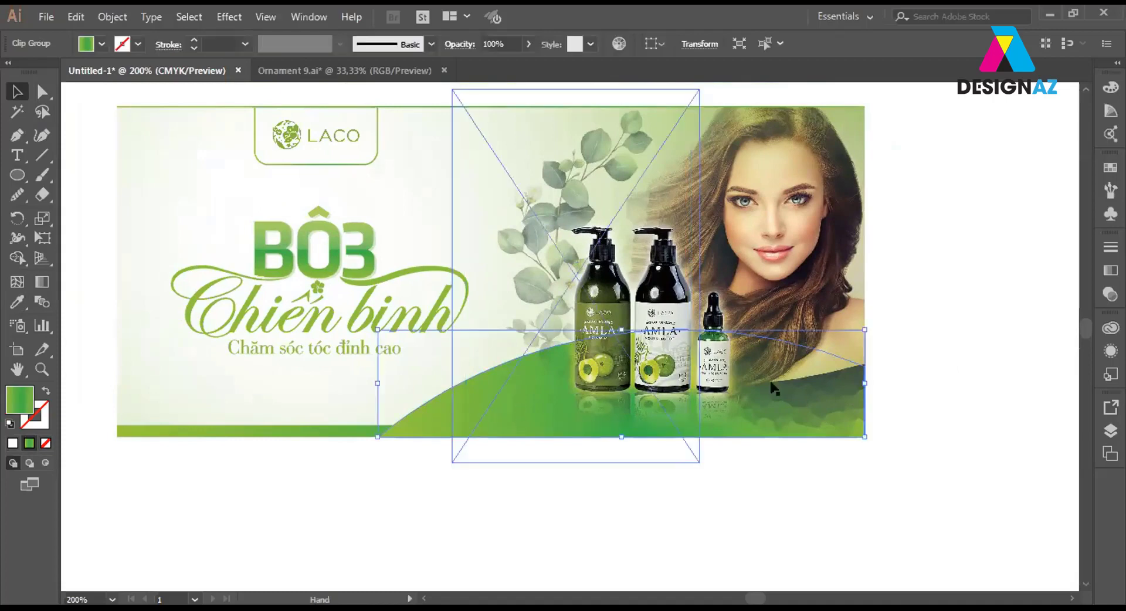
left_click(1110, 271)
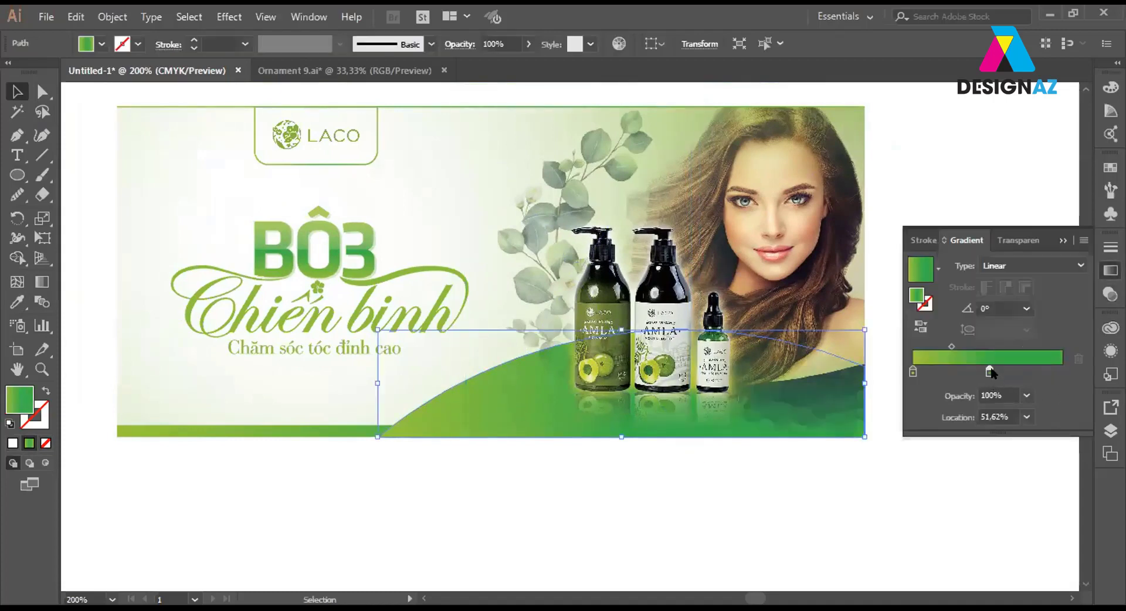
left_click_drag(990, 370, 1020, 371)
left_click_drag(1086, 362, 1061, 371)
left_click(910, 367)
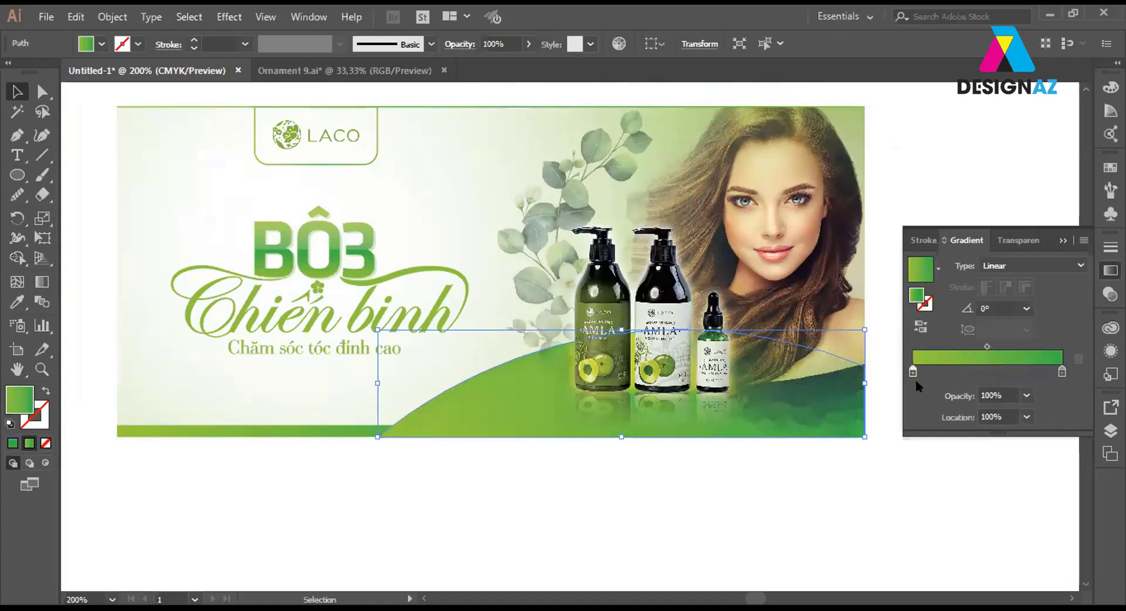
left_click(1007, 393)
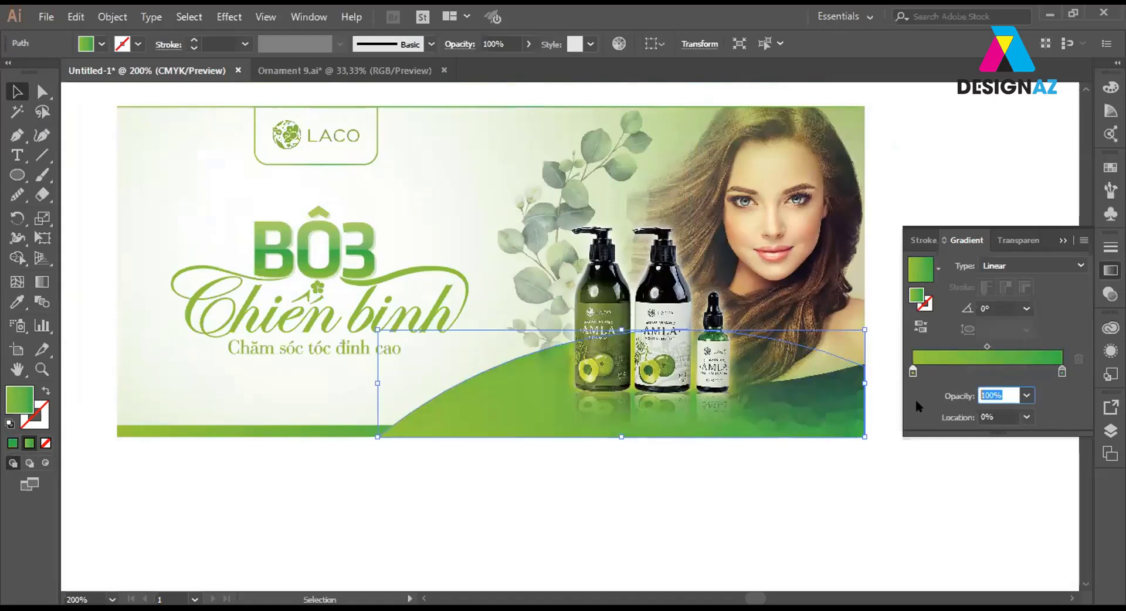
type("0")
key("Return")
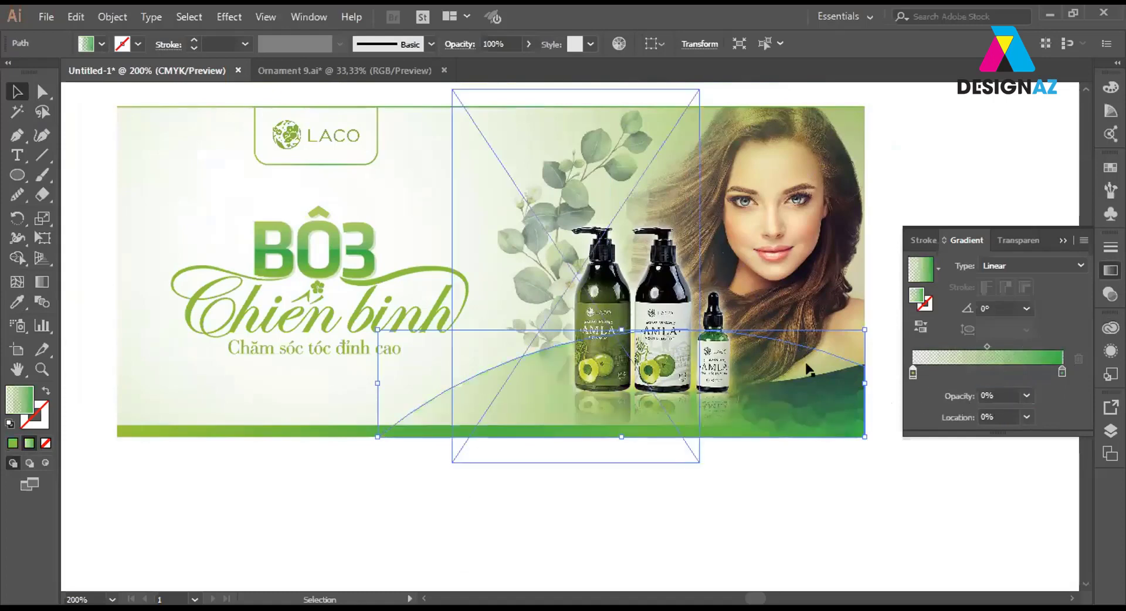
Make the gradient radial and angle it to about -152° with the Gradient tool.
left_click(1047, 265)
left_click(1020, 299)
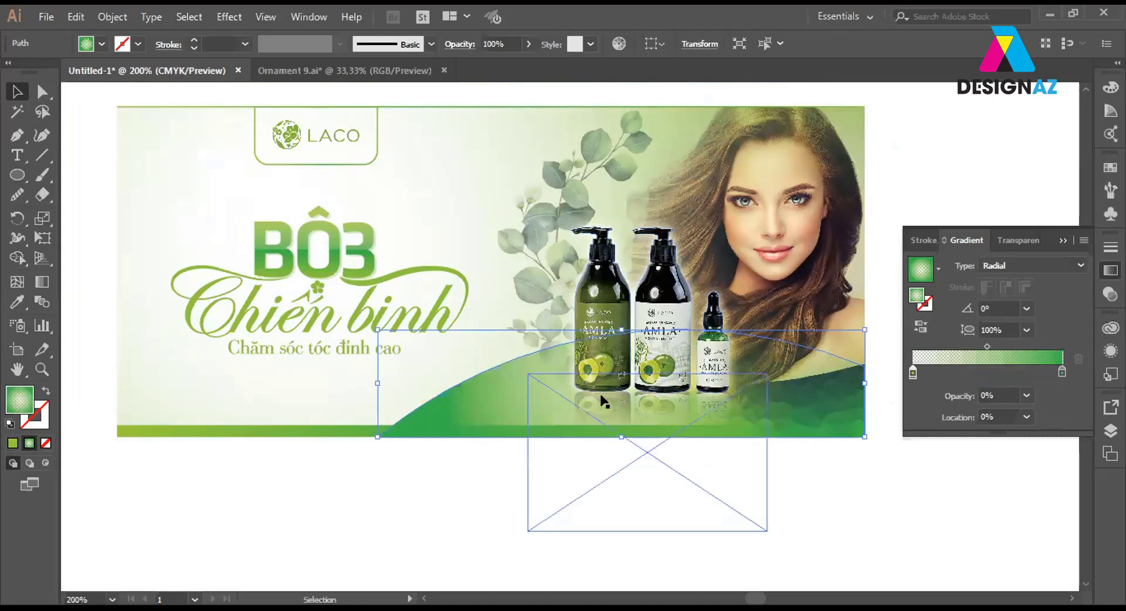
key("g")
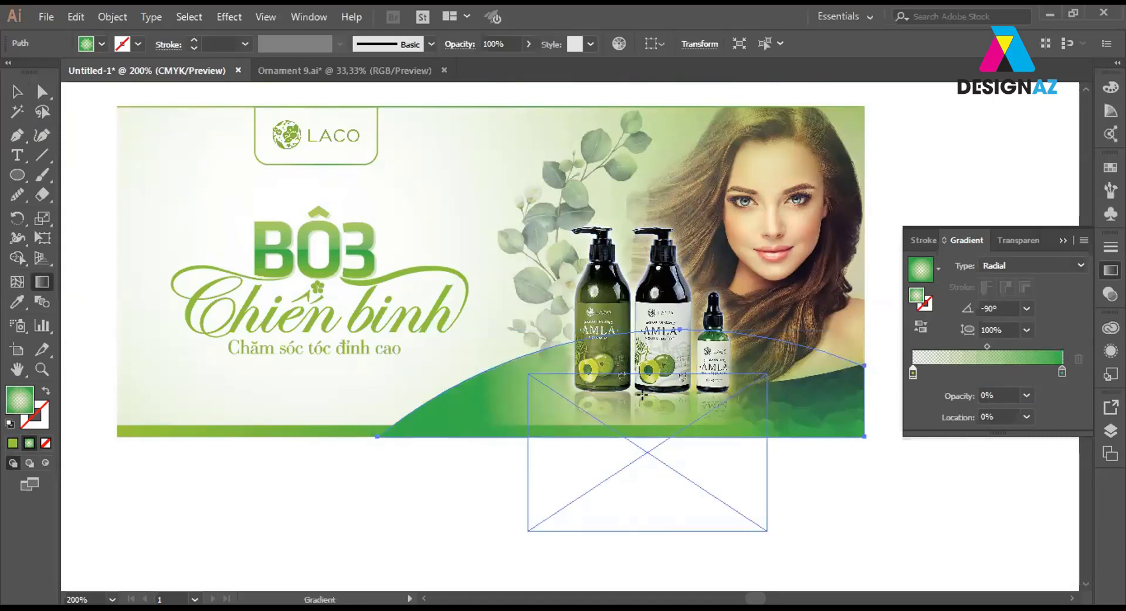
scroll(413, 196, "down", 1)
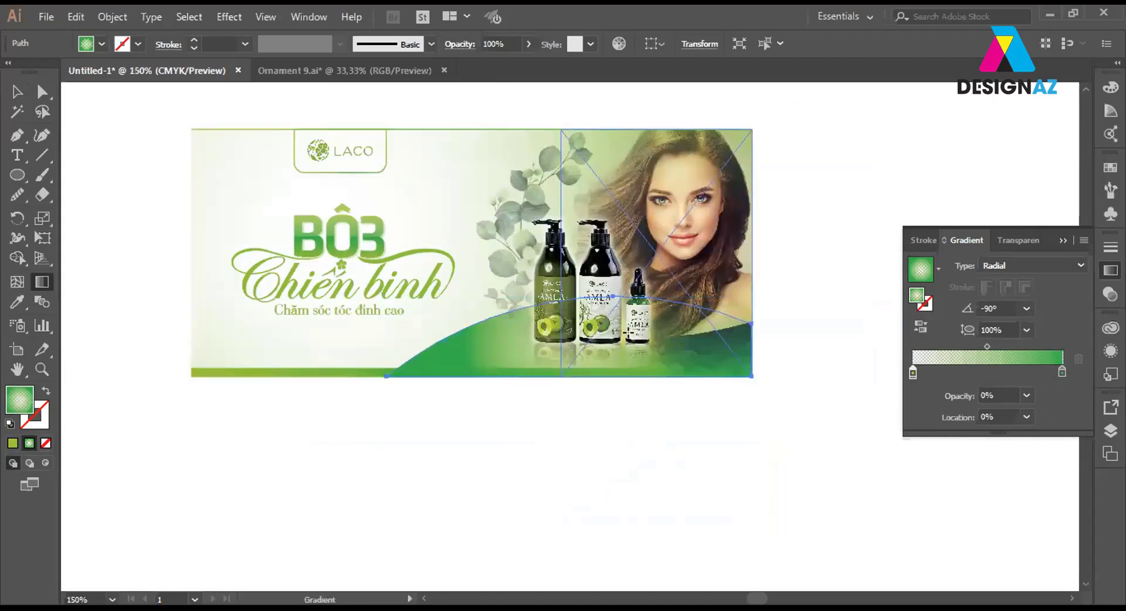
left_click_drag(631, 338, 409, 468)
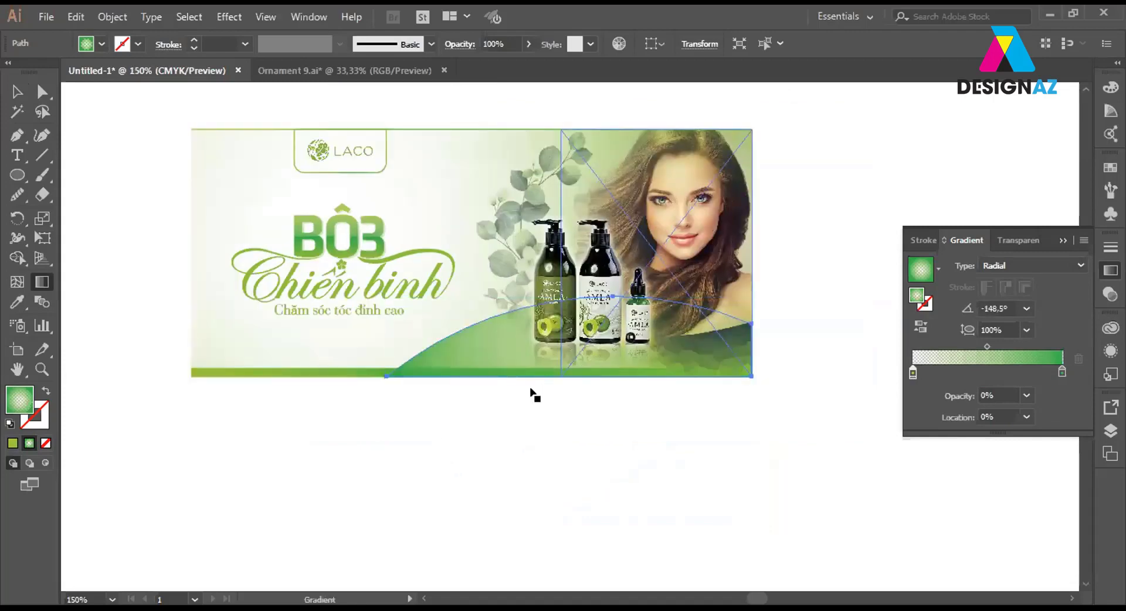
left_click_drag(635, 333, 418, 462)
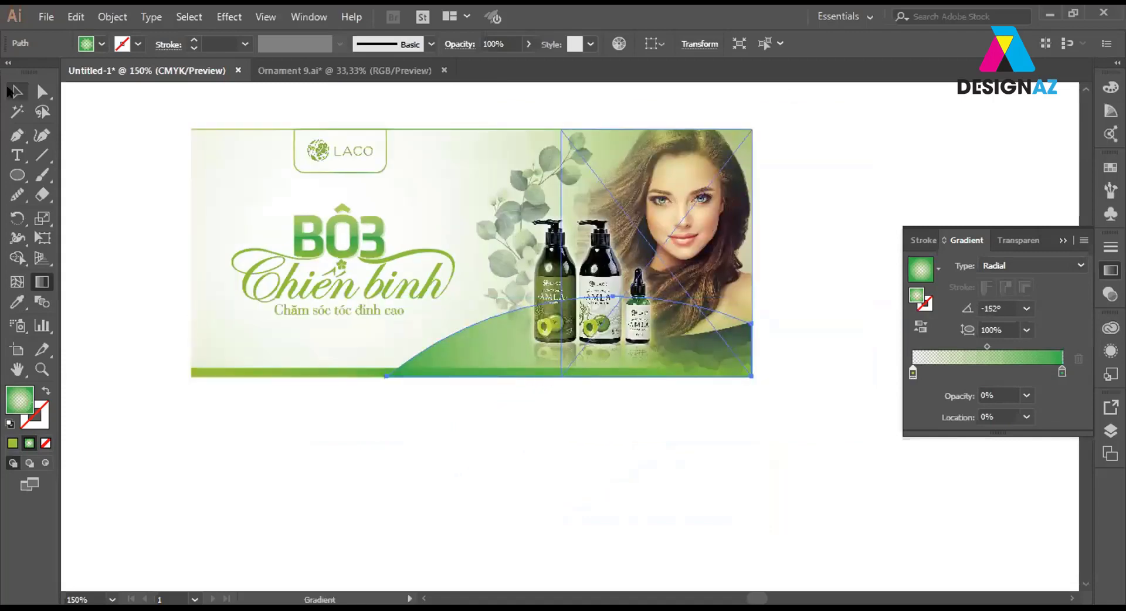
left_click(18, 93)
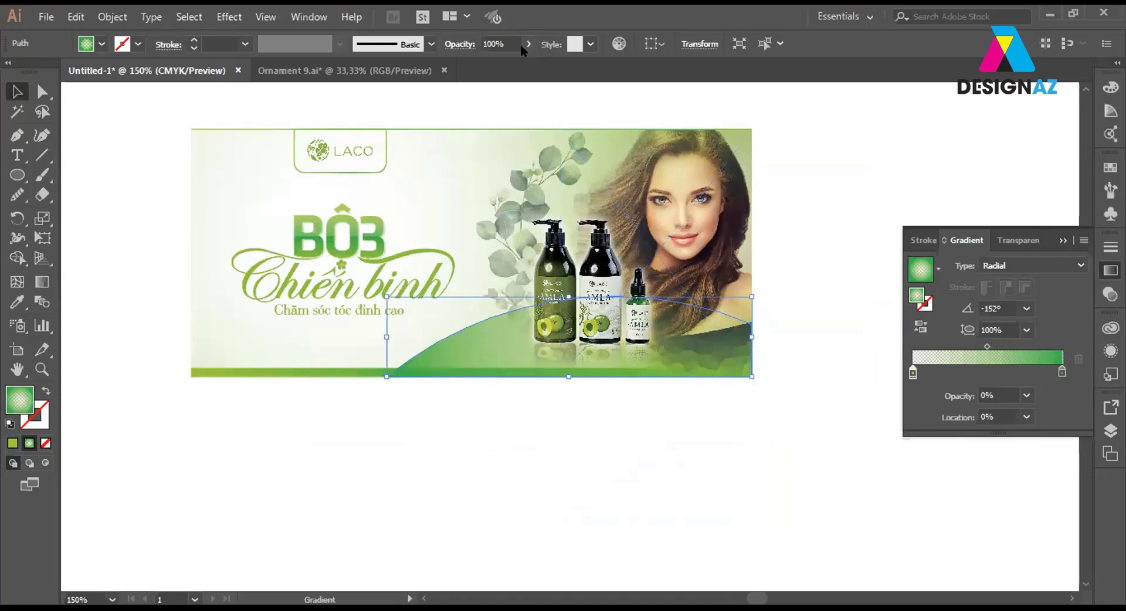
Lower the curved green shape's opacity to 34%.
left_click(528, 44)
left_click_drag(526, 63, 482, 62)
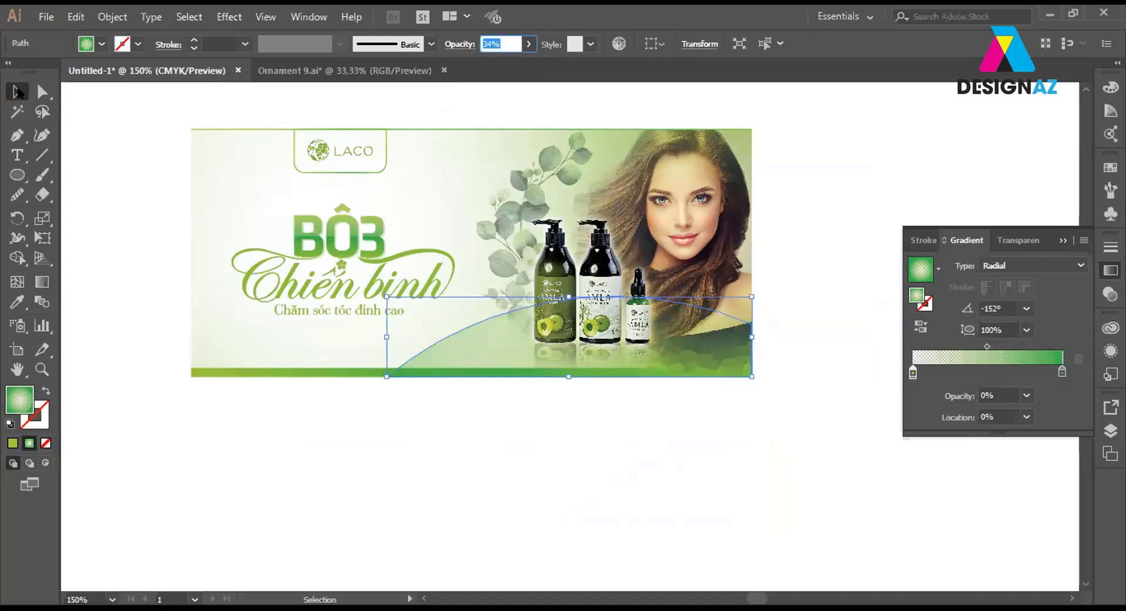
key("Return")
left_click(87, 186)
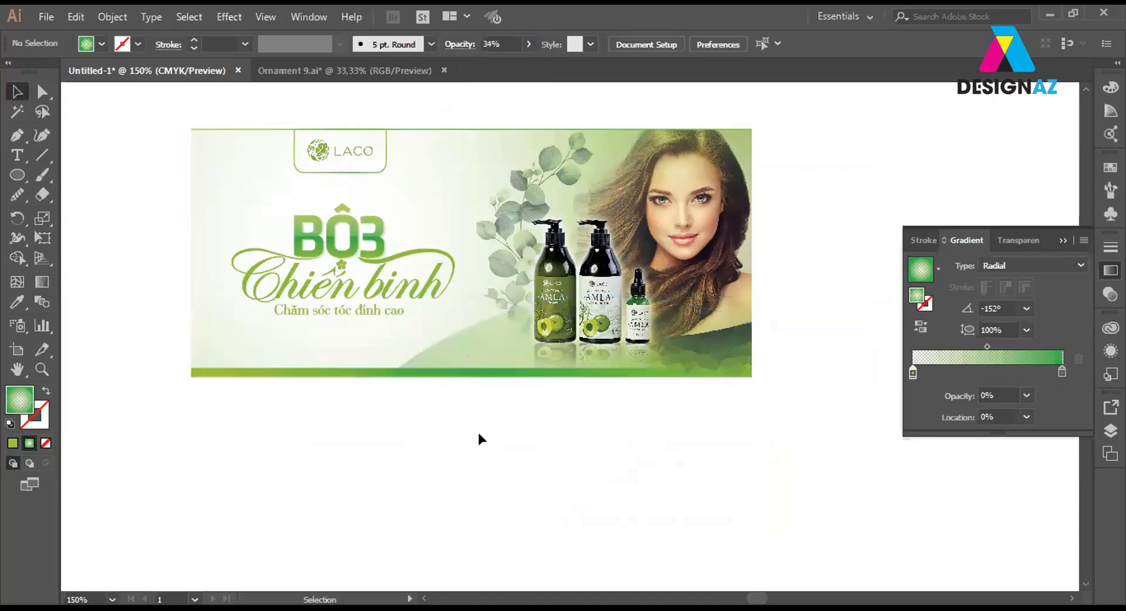
Resize the curved green gradient shape behind the bottles.
left_click(463, 350)
left_click(424, 367)
key("a")
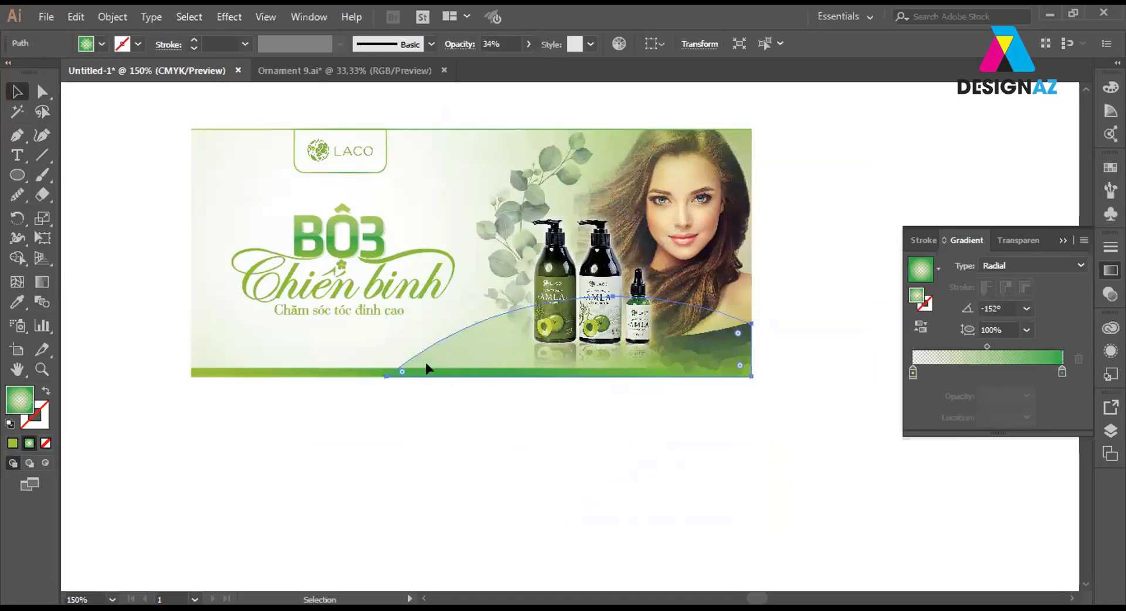
mouse_move(387, 324)
left_mouse_down()
mouse_move(404, 300)
mouse_move(698, 422)
left_mouse_up()
left_click(786, 437)
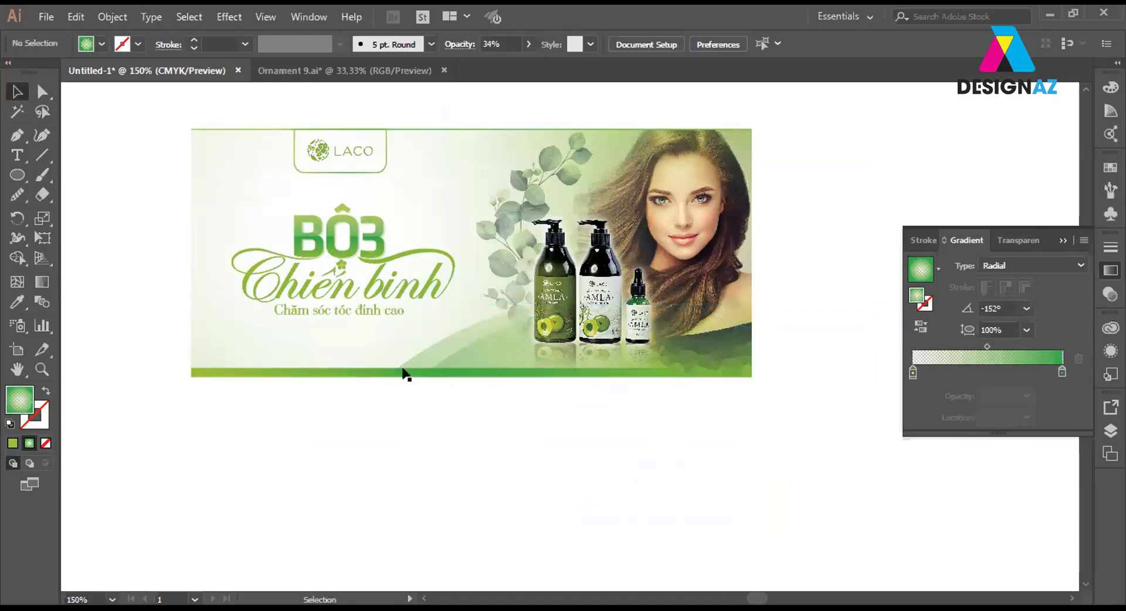
Set the curved green shape's opacity to 20%.
left_click(409, 350)
left_click(503, 44)
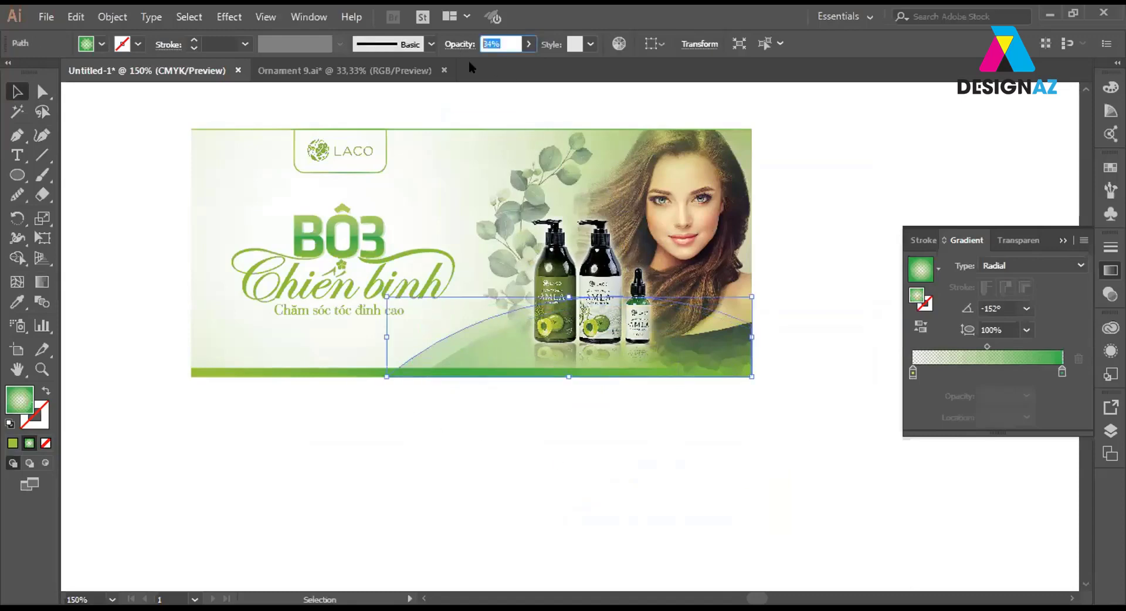
type("20")
key("Return")
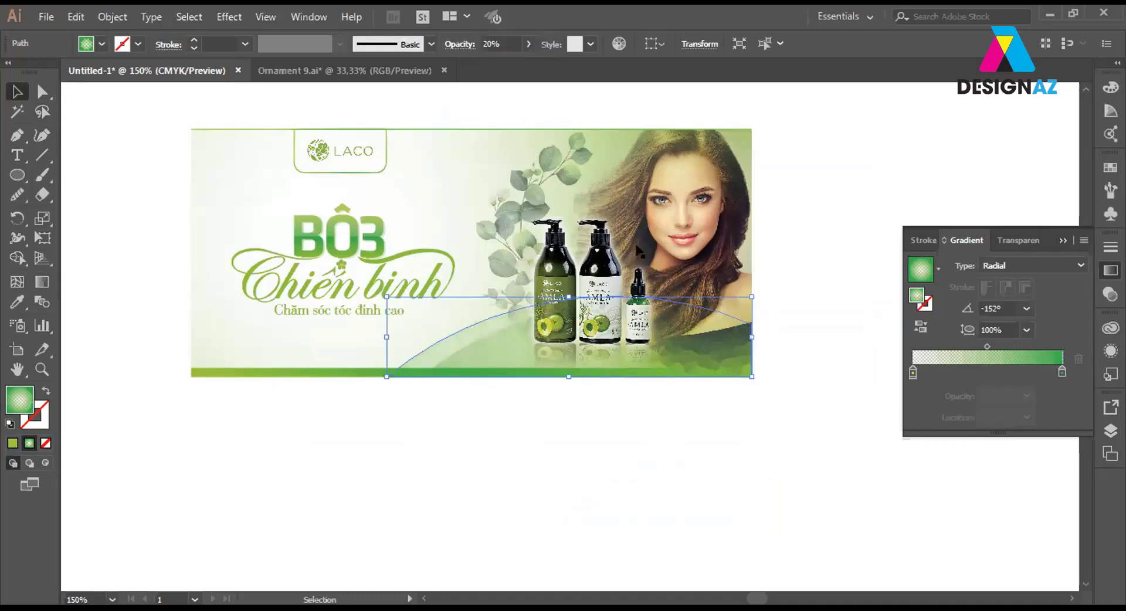
left_click(784, 206)
scroll(721, 375, "left", 1)
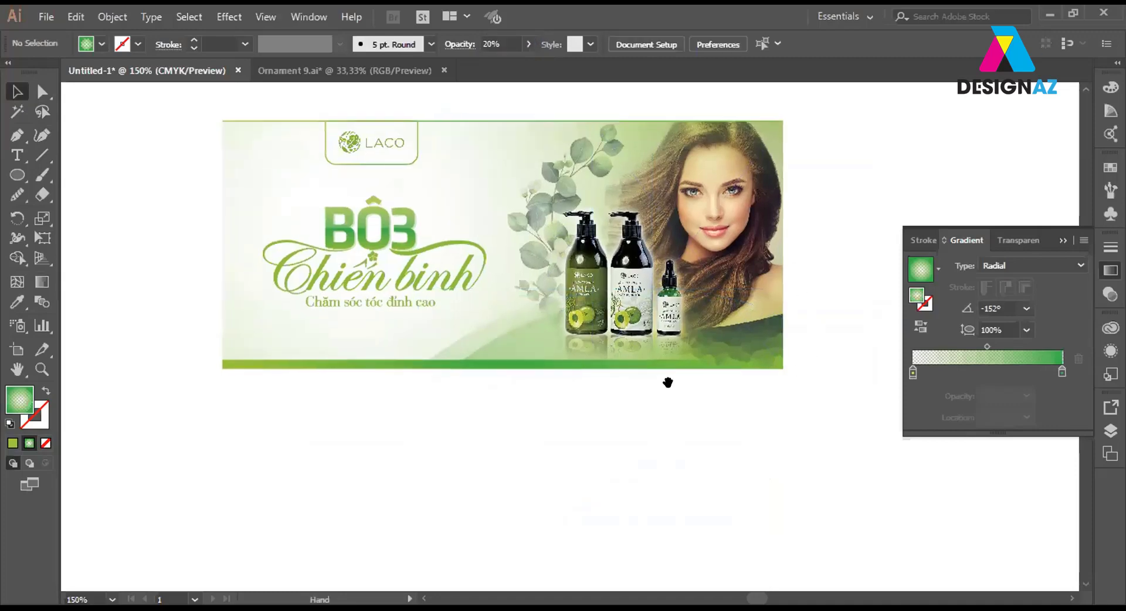
left_click(477, 347)
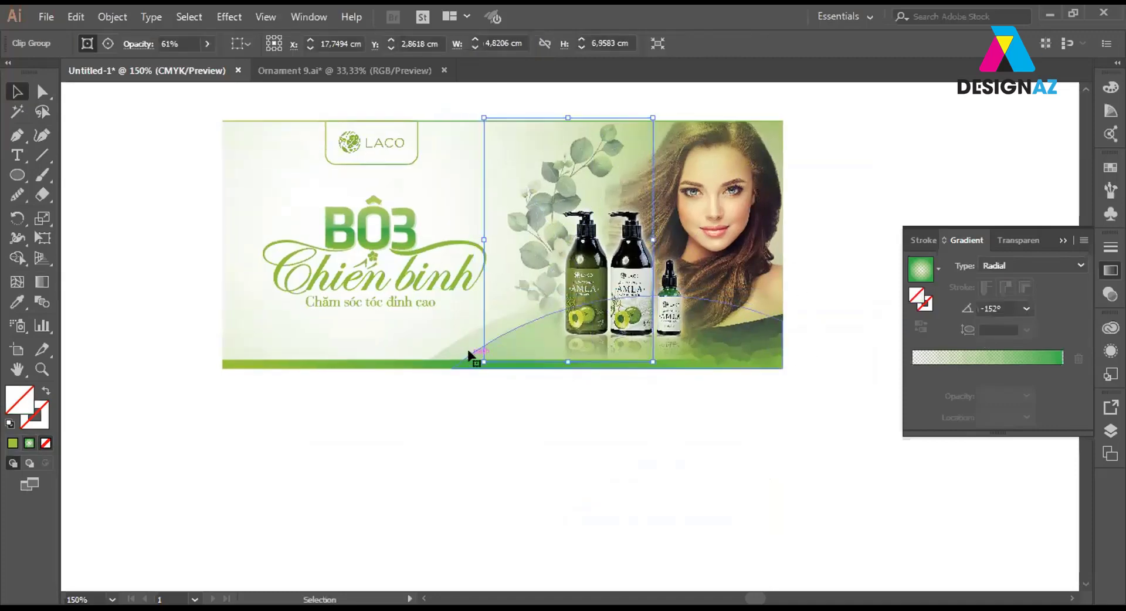
left_click(484, 40)
type("20")
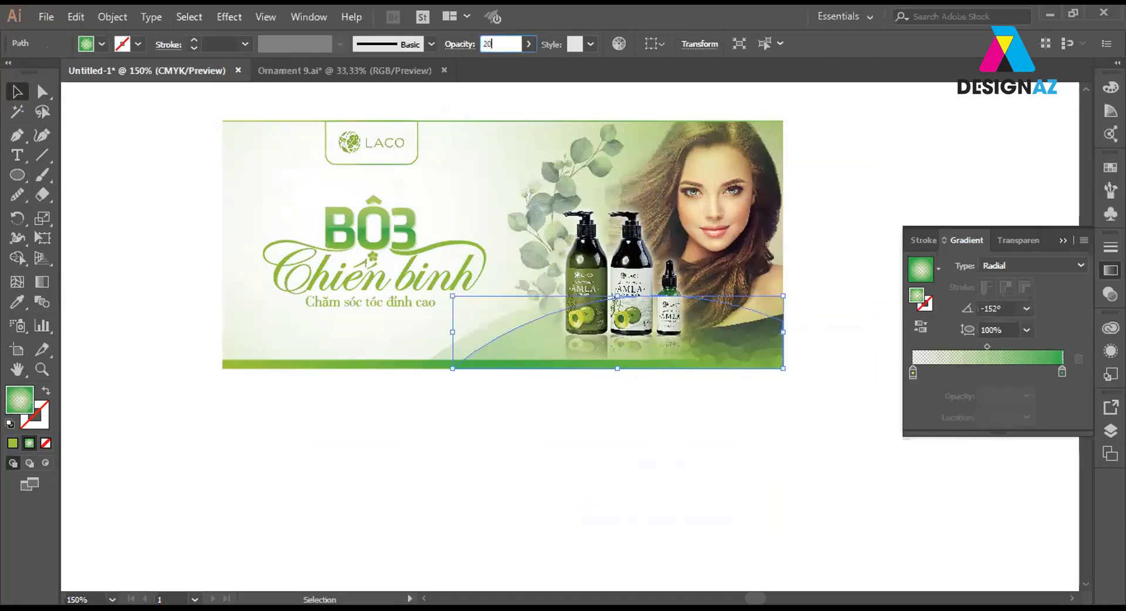
key("Return")
left_click(855, 186)
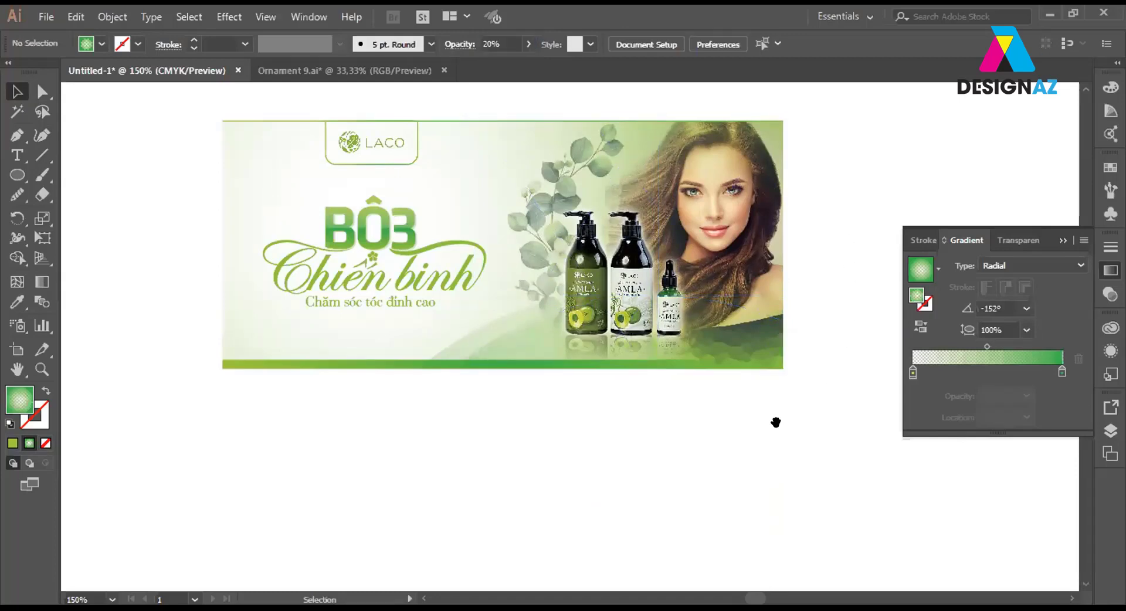
scroll(696, 434, "right", 1)
scroll(696, 435, "right", 1)
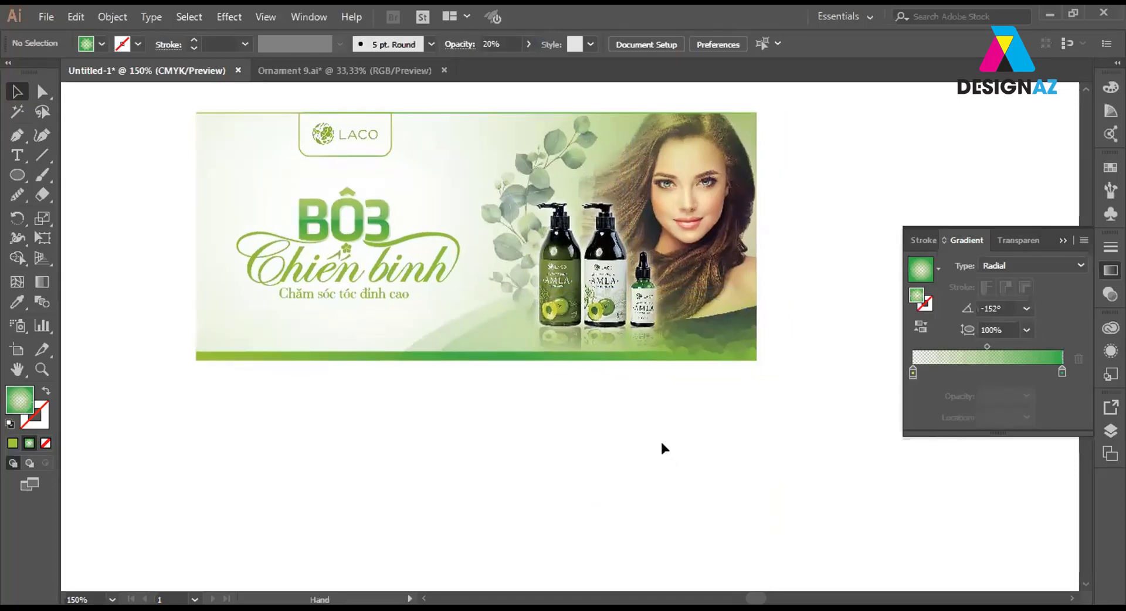
Resize the curved green shape slightly by dragging its top.
left_click(441, 353)
left_click(441, 350)
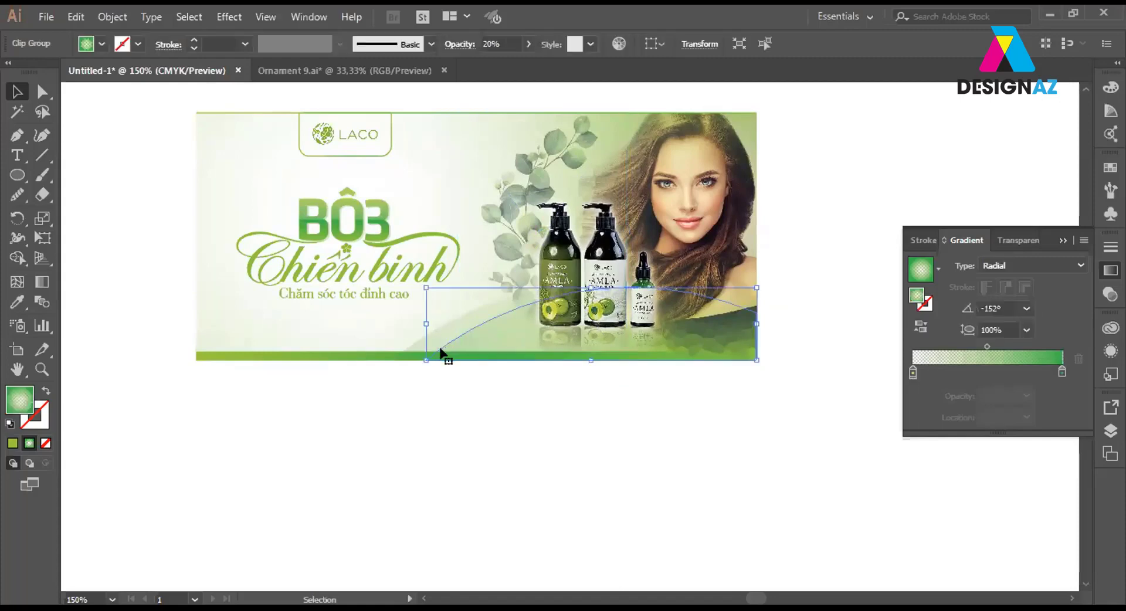
left_click_drag(423, 339, 421, 288)
left_click(819, 233)
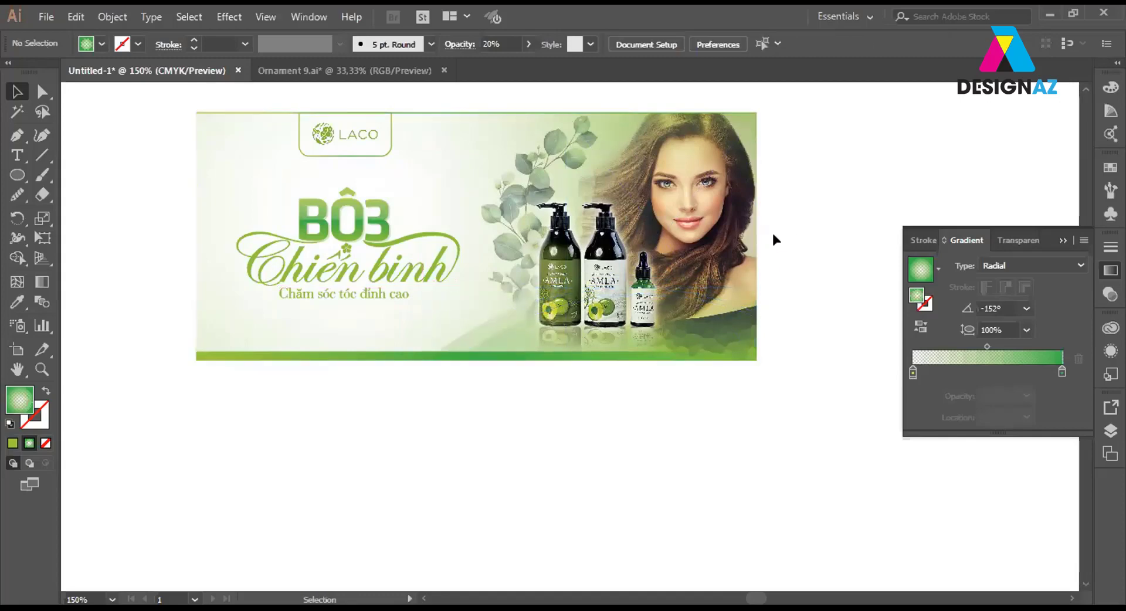
Lower the green arc's top edge slightly, then bring the title back into view.
key("ctrl+plus")
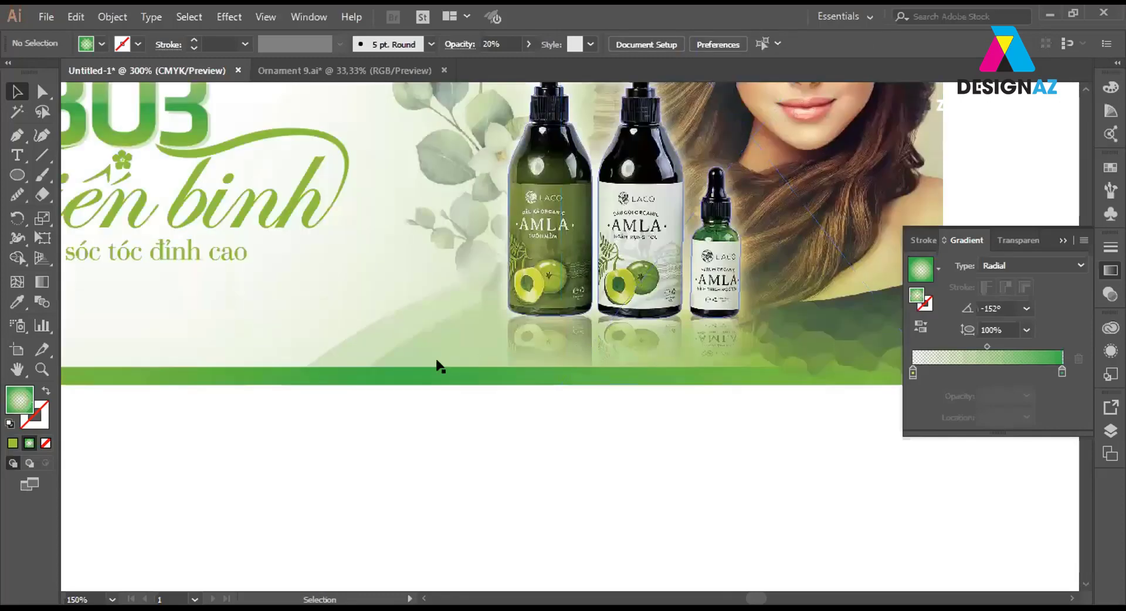
left_click(604, 288)
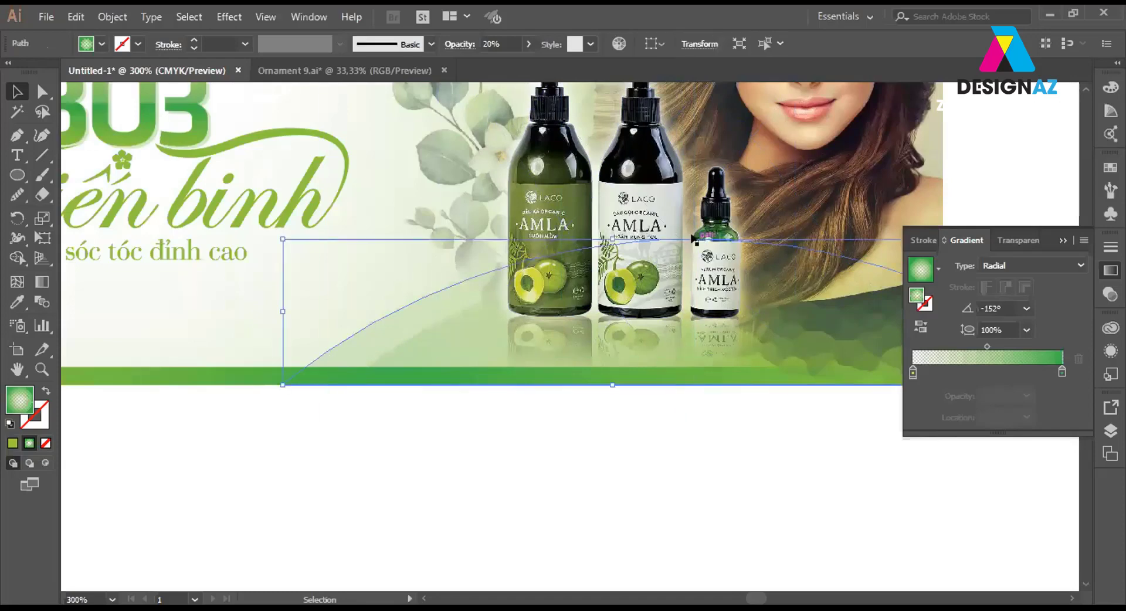
scroll(712, 240, "right", 2)
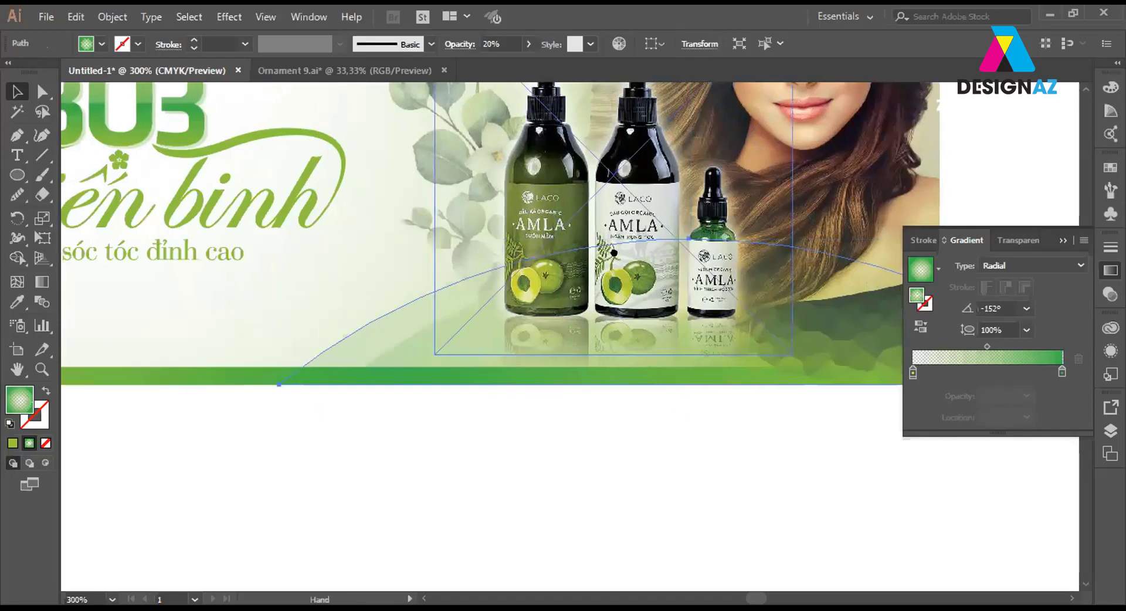
scroll(733, 243, "right", 3)
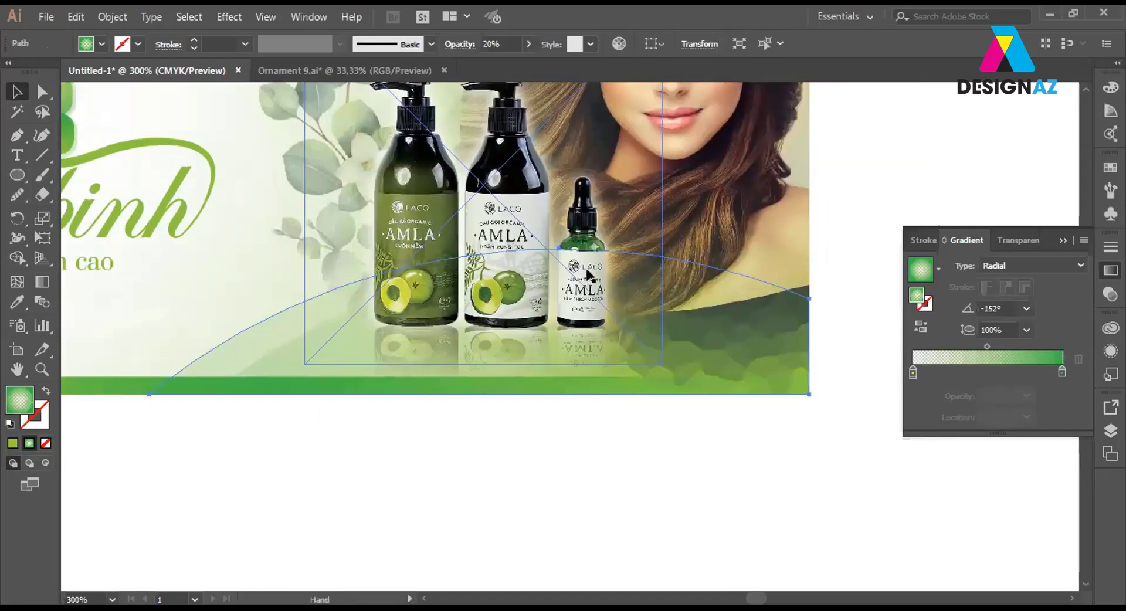
left_click(849, 226)
left_click(187, 370)
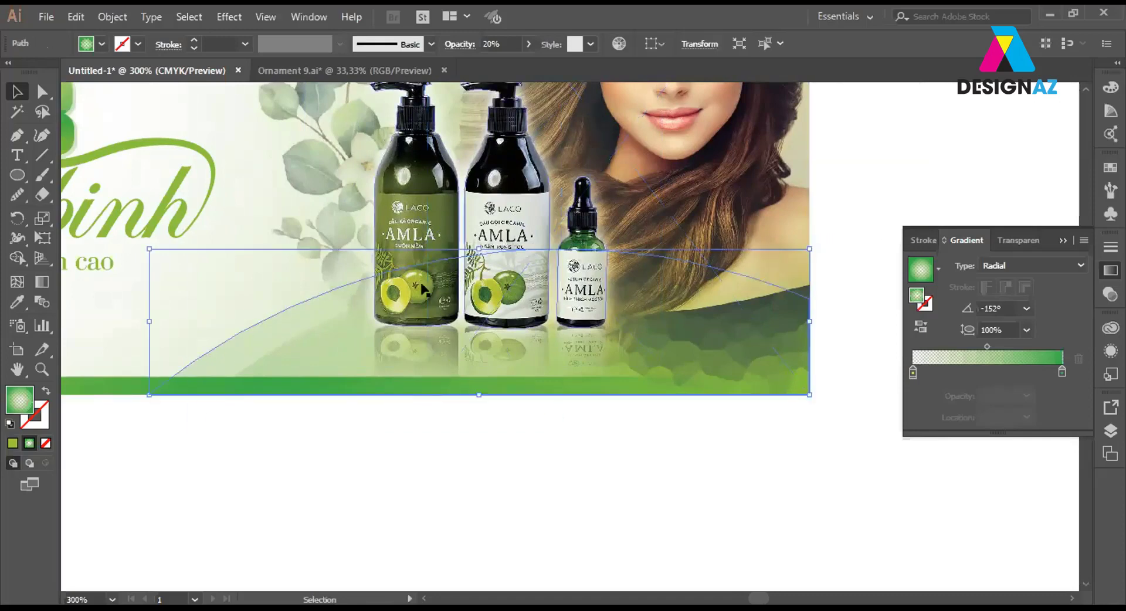
left_click_drag(479, 251, 479, 263)
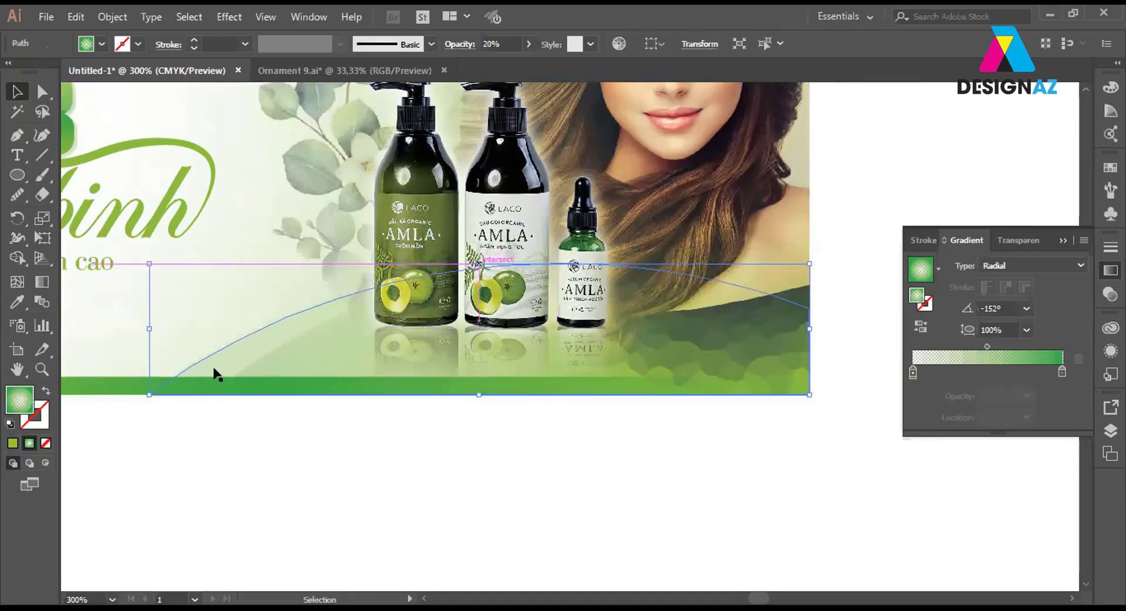
left_click_drag(428, 340, 639, 360)
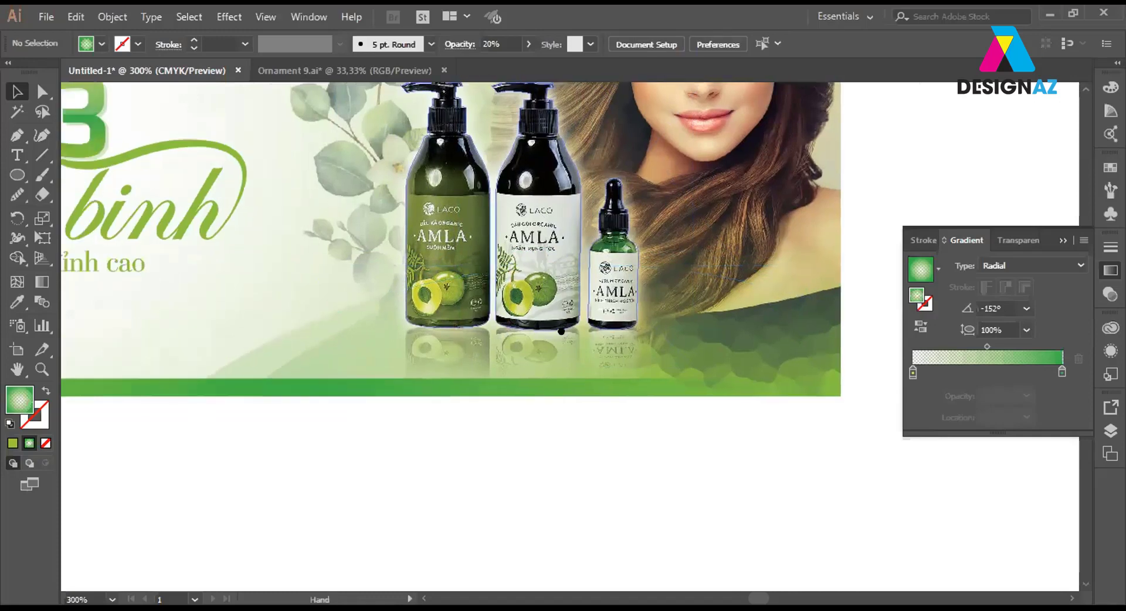
key("ctrl+shift+a")
Draw a small green gradient bubble below the subtitle at 50% opacity.
key("l")
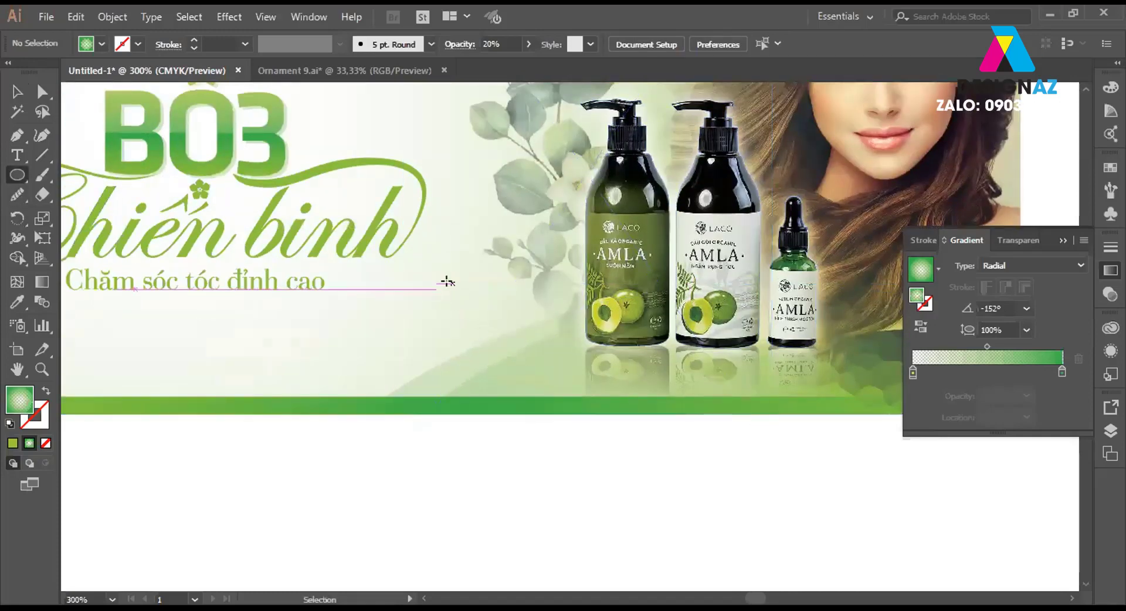
left_click_drag(473, 303, 494, 322)
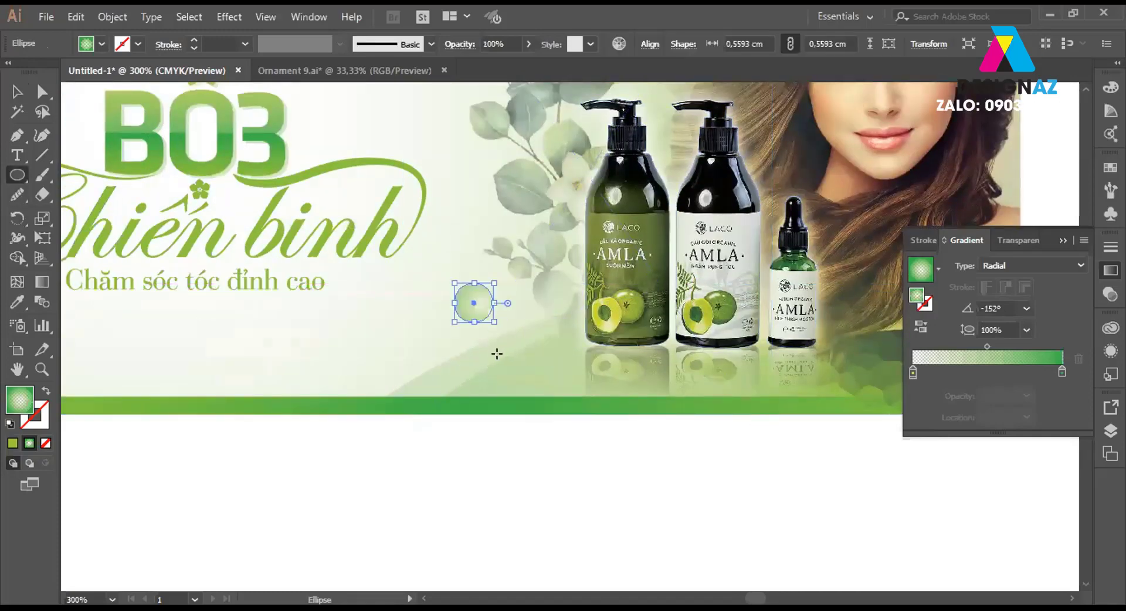
key("i")
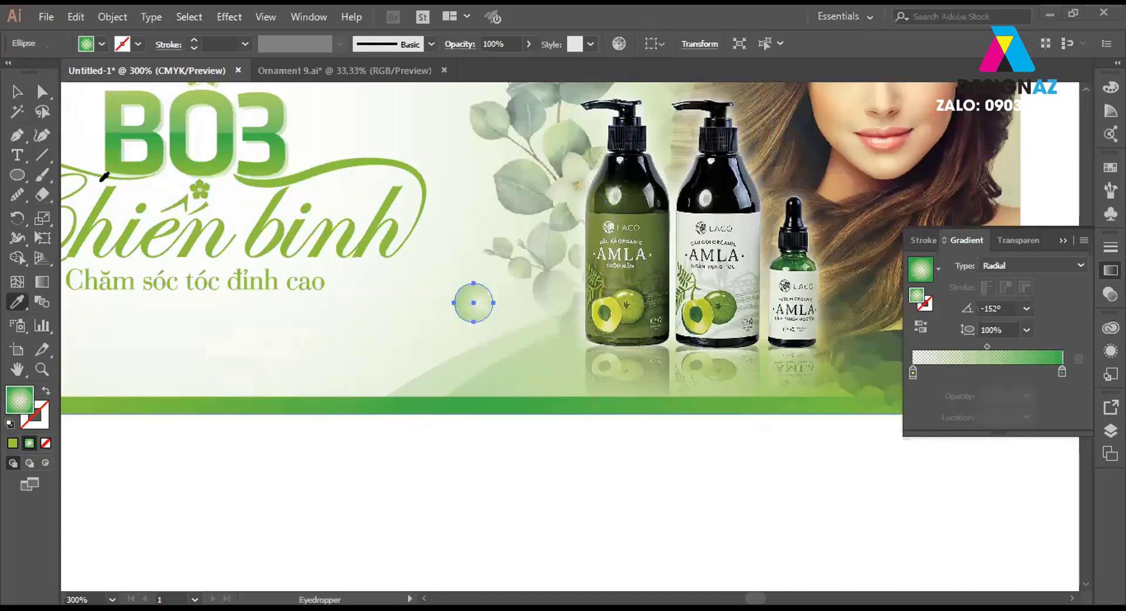
left_click(18, 92)
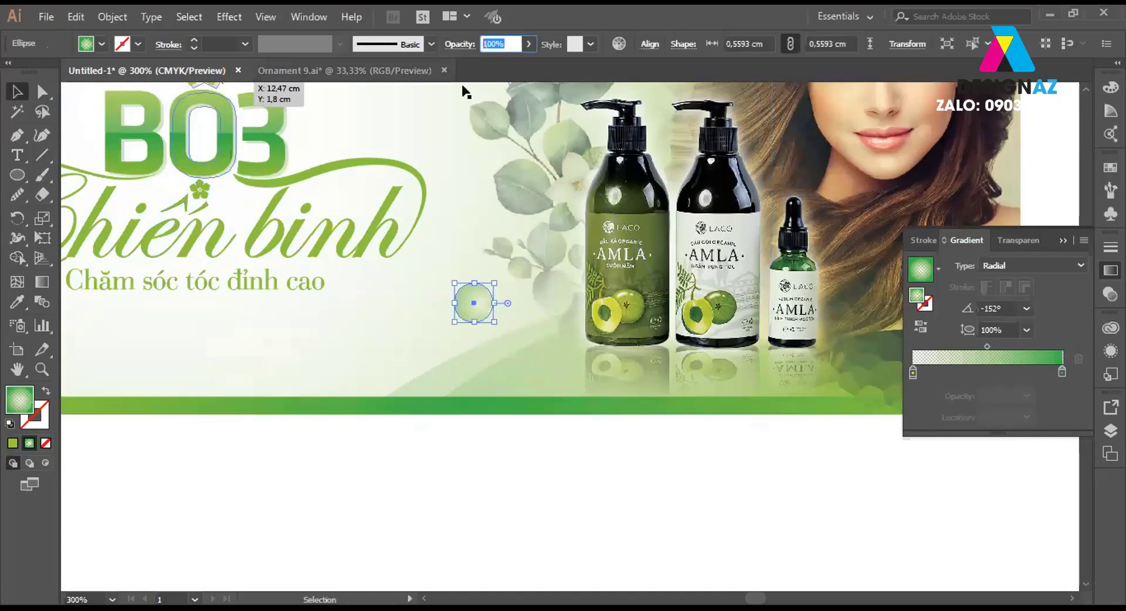
type("50")
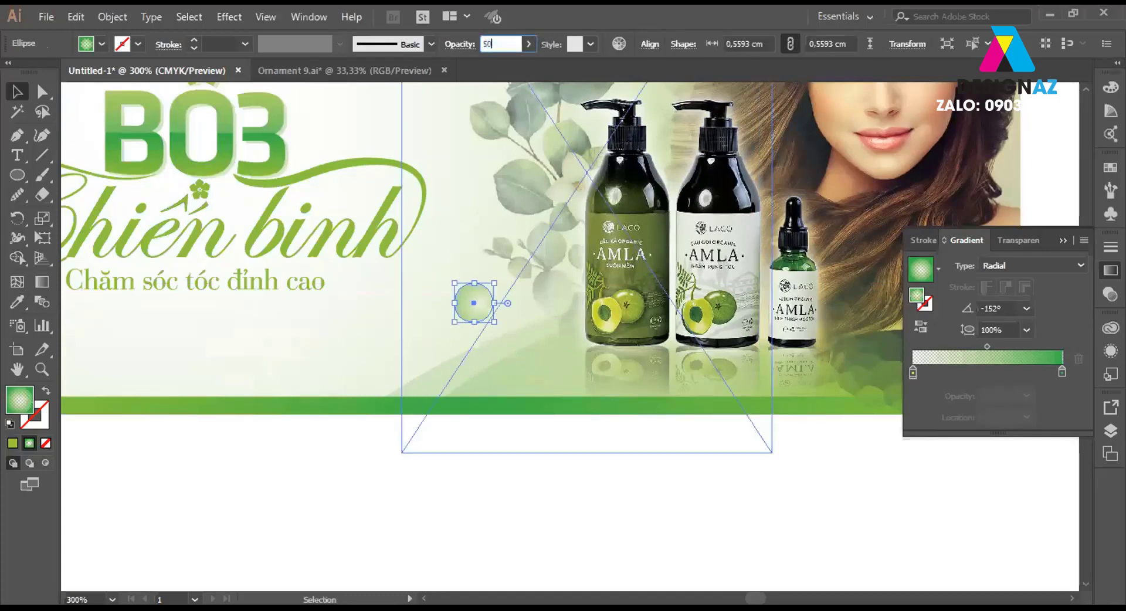
key("Return")
Add another small bubble and a larger 50% opacity bubble beside the LACO logo box.
left_click(16, 174)
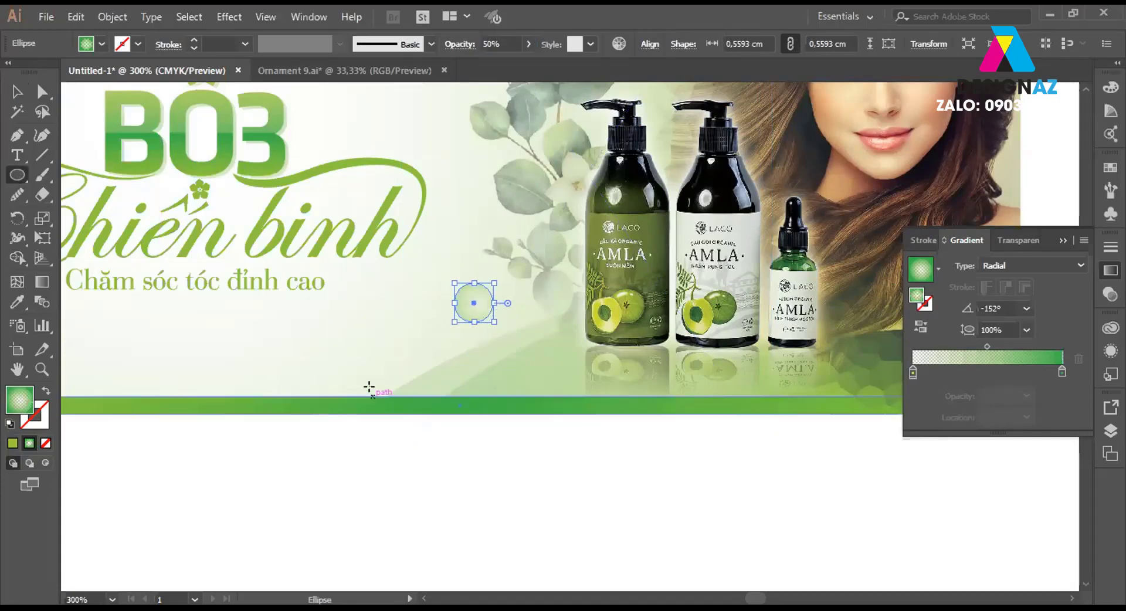
left_click_drag(336, 302, 352, 308)
left_click_drag(503, 198, 536, 357)
left_click_drag(460, 120, 533, 193)
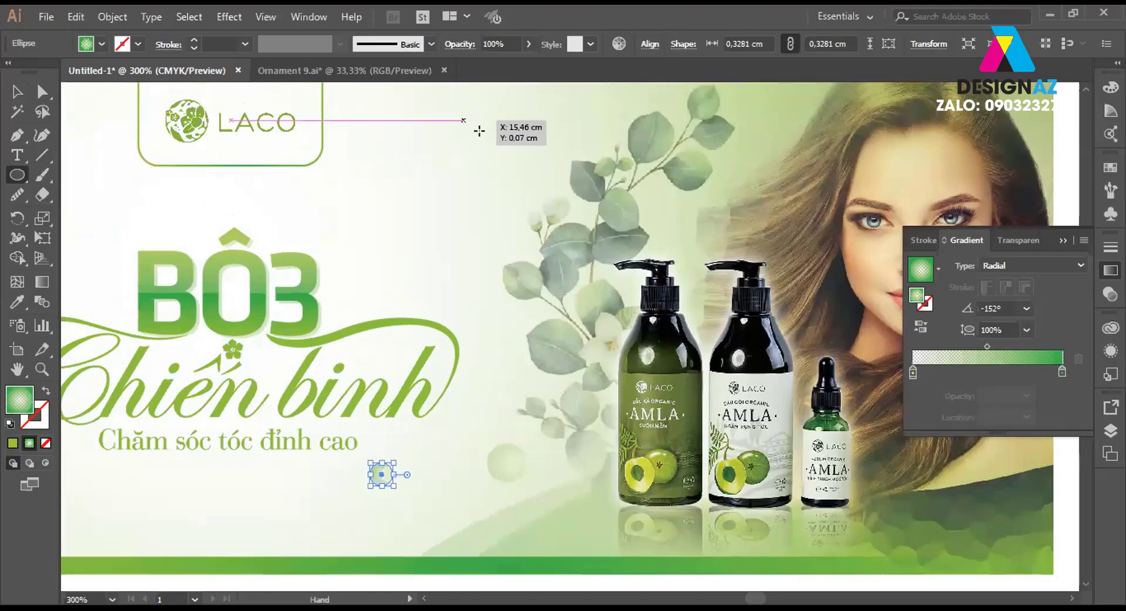
left_click_drag(563, 240, 495, 256)
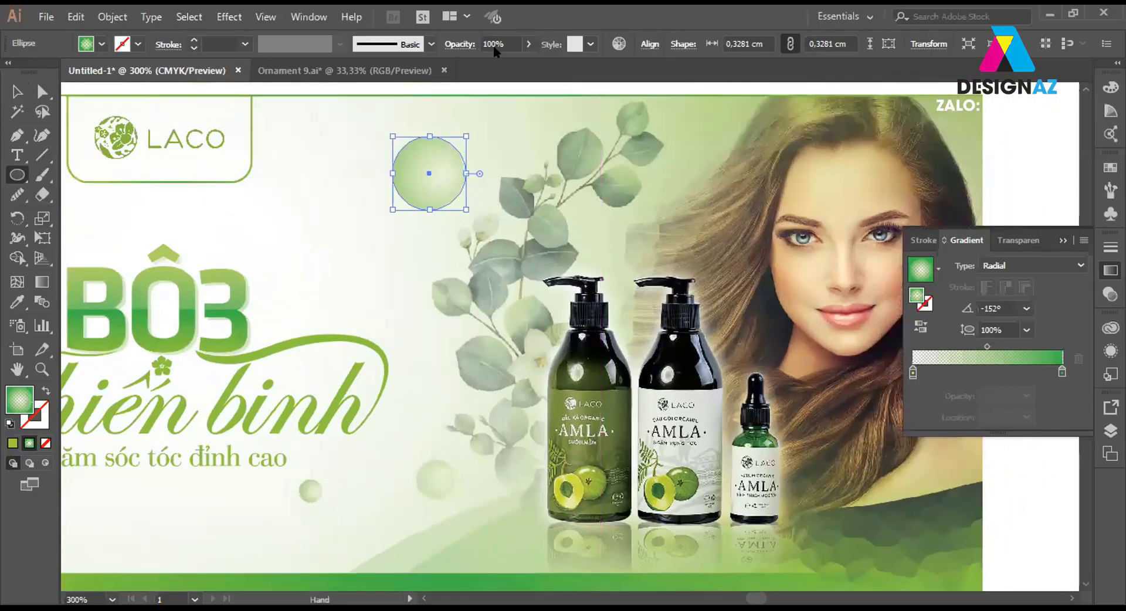
left_click(507, 40)
type("50")
key("Return")
key("v")
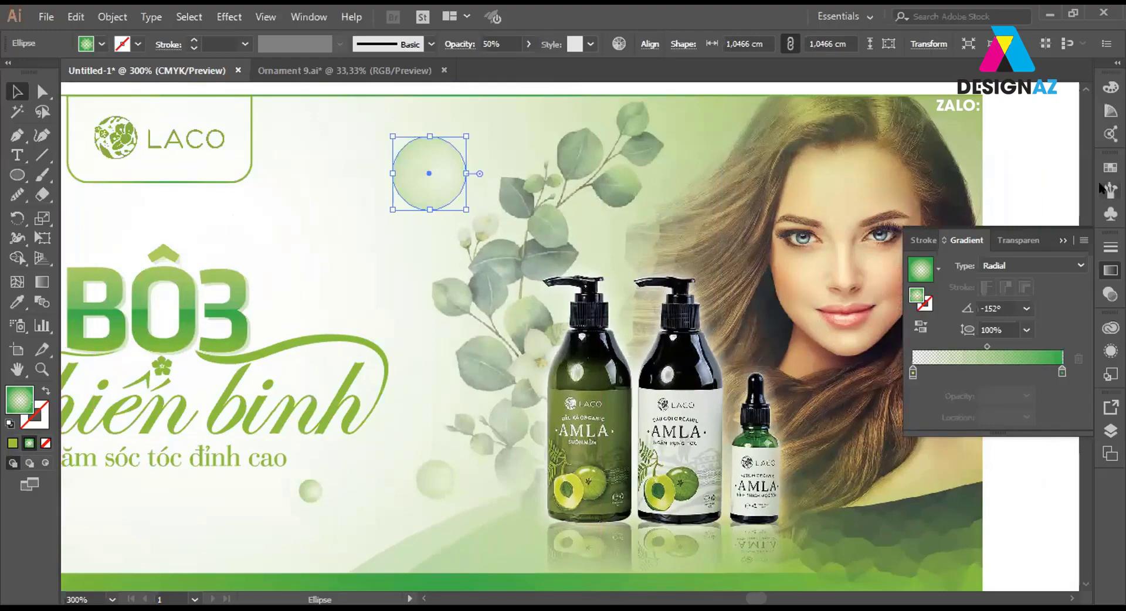
left_click(1027, 150)
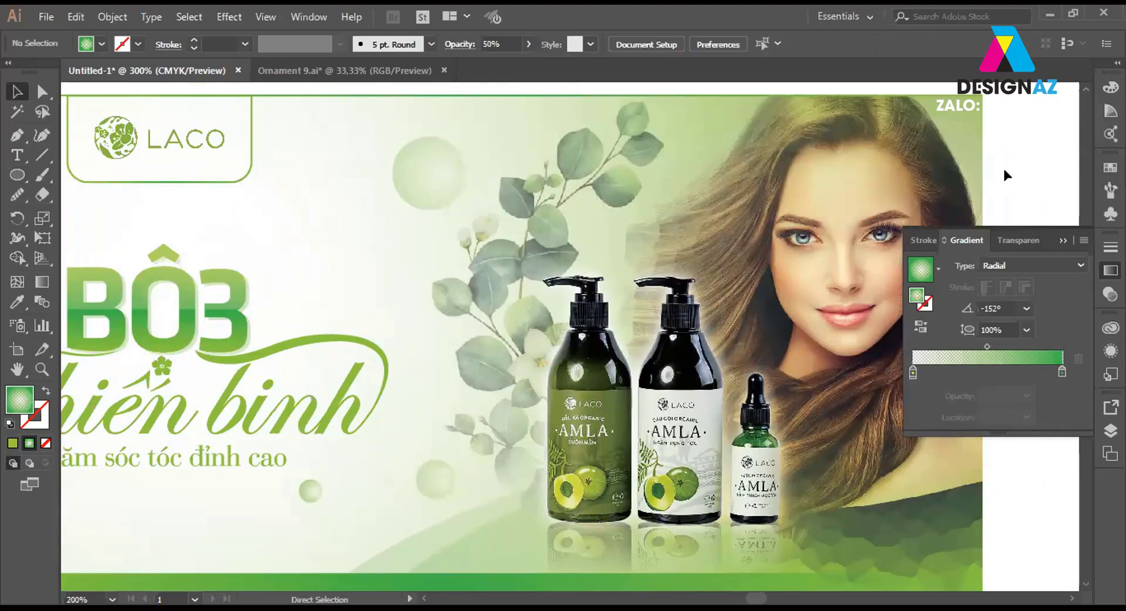
Fade the large bubble beside the LACO logo box to 20% opacity.
key("ctrl+minus")
key("ctrl+minus")
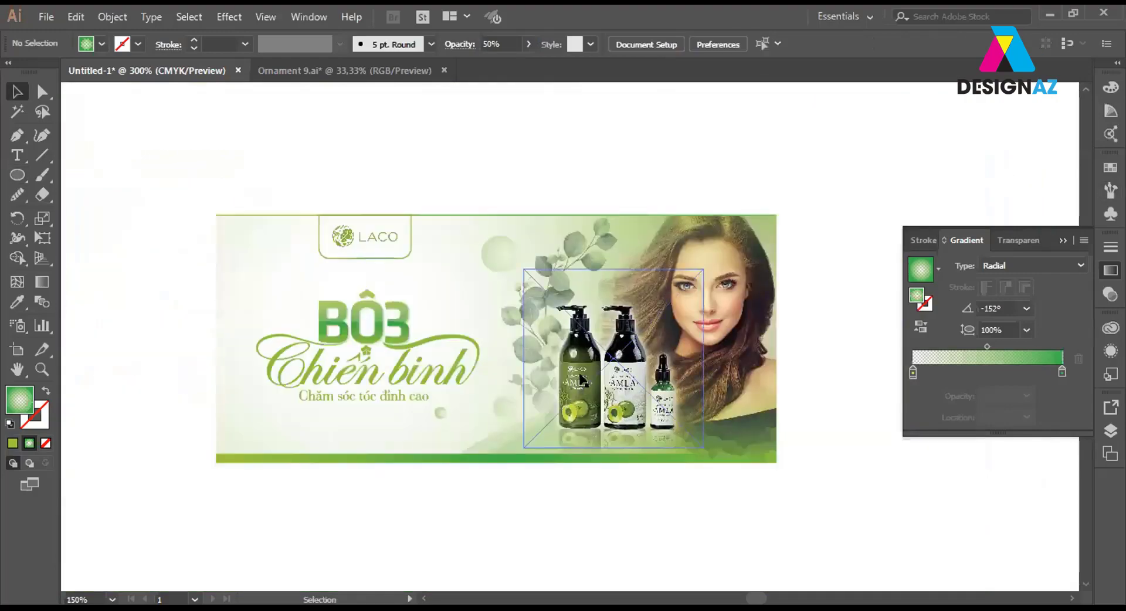
key("ctrl+plus")
left_click(487, 249)
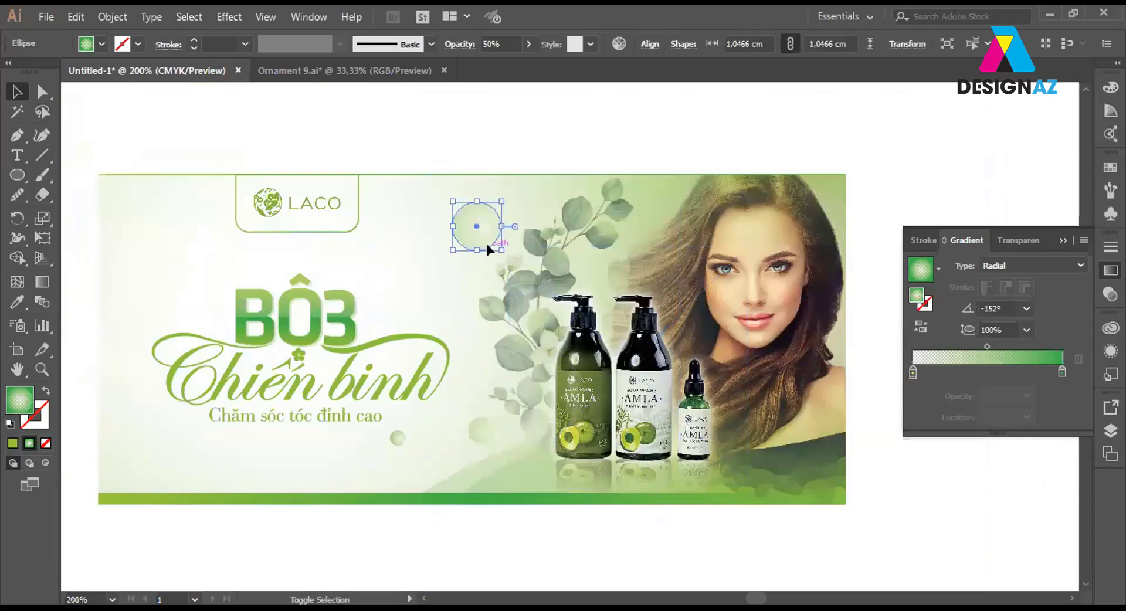
key("shift+x")
left_click(625, 137)
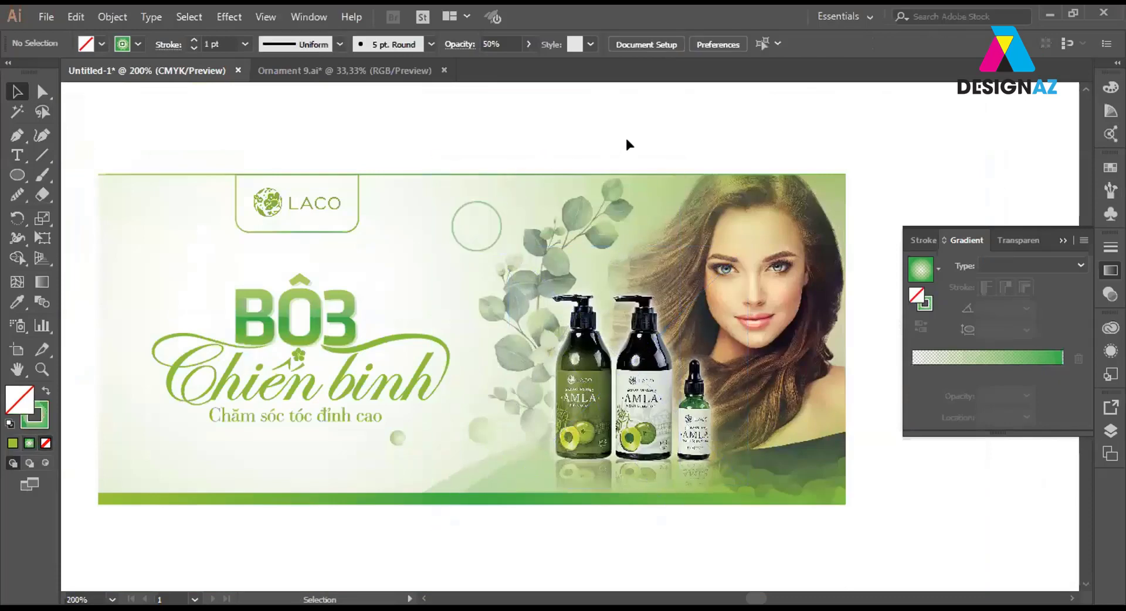
key("ctrl+z")
key("ctrl+z")
left_click(530, 133)
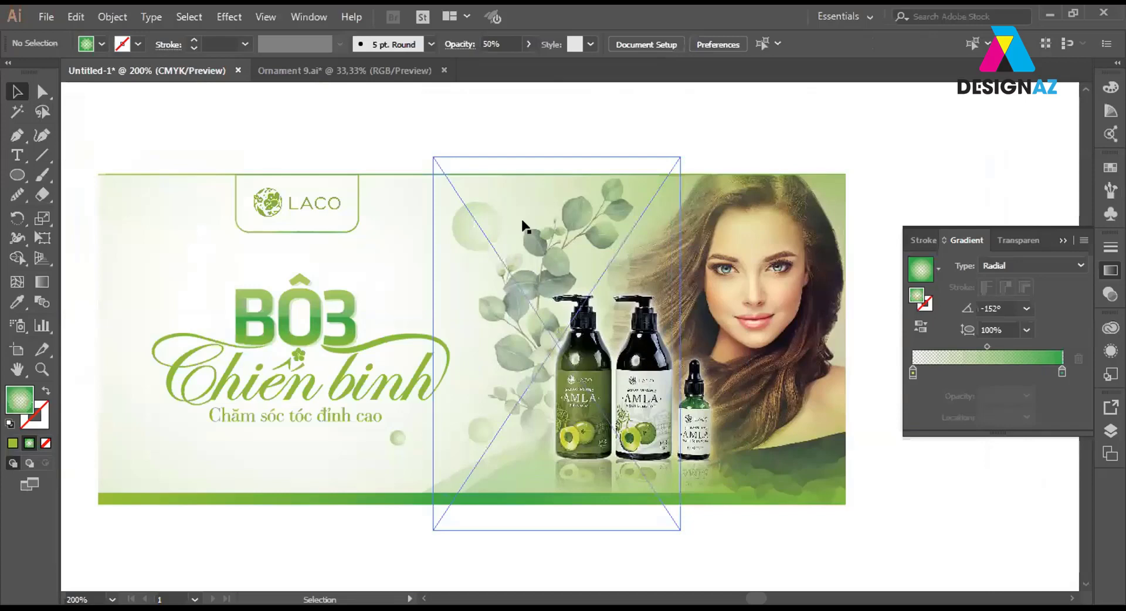
left_click(475, 246)
left_click(504, 40)
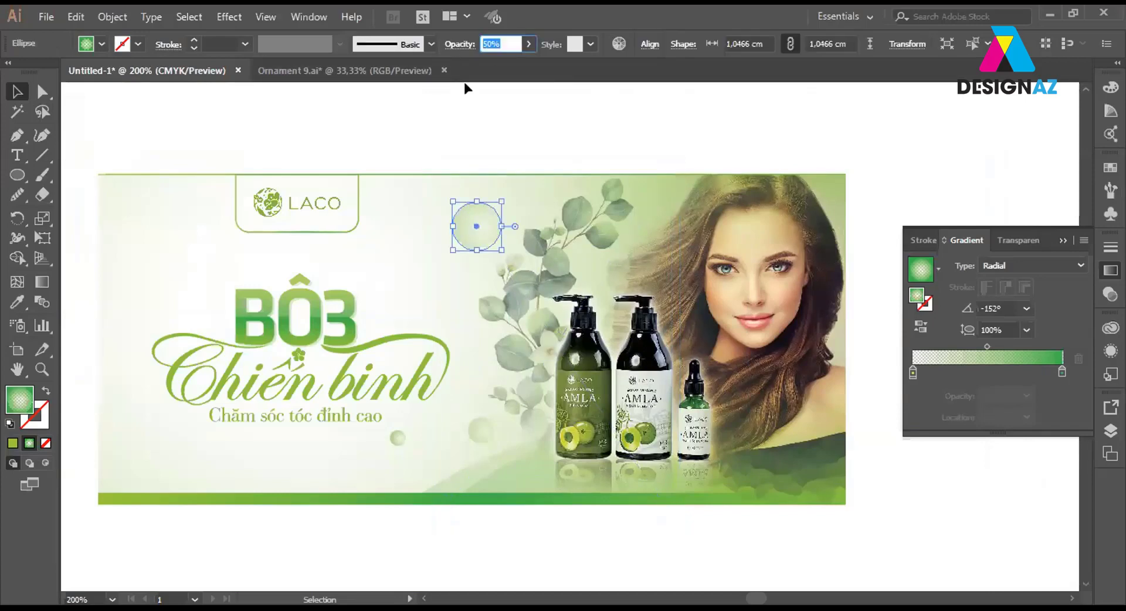
type("20")
key("Return")
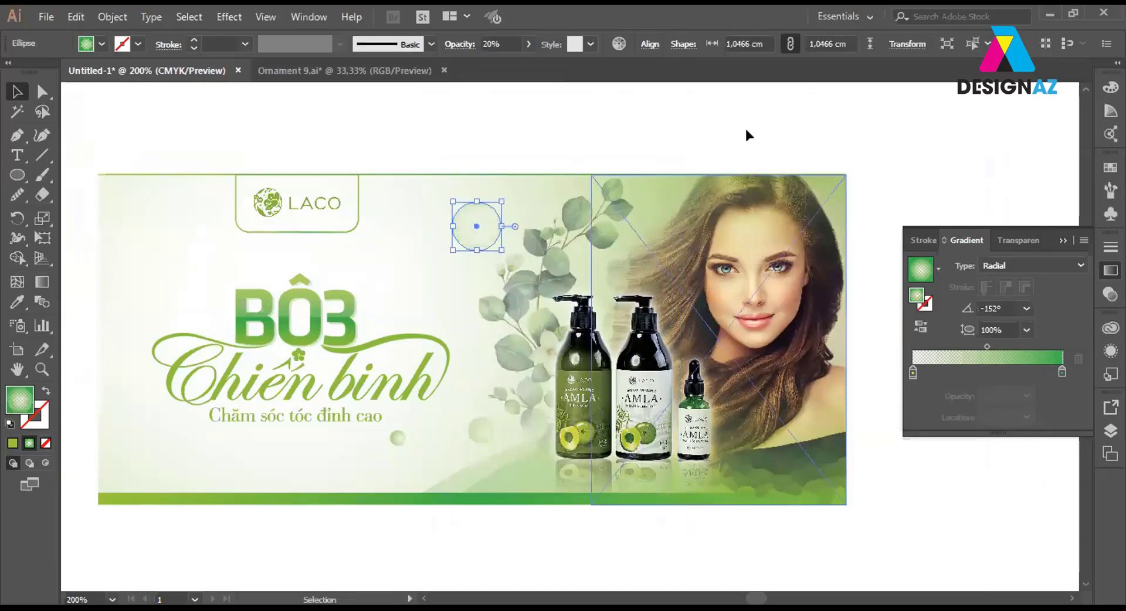
left_click(725, 125)
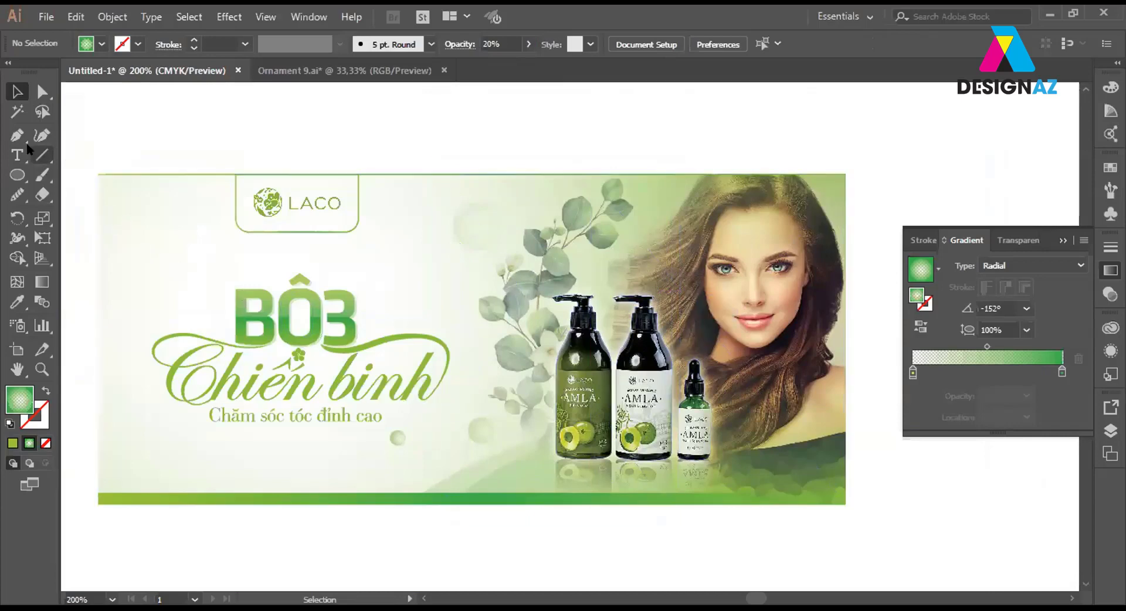
Draw a small 0.49 cm bubble above the eucalyptus leaves at 50% opacity.
left_click(17, 176)
left_click_drag(524, 199, 538, 215)
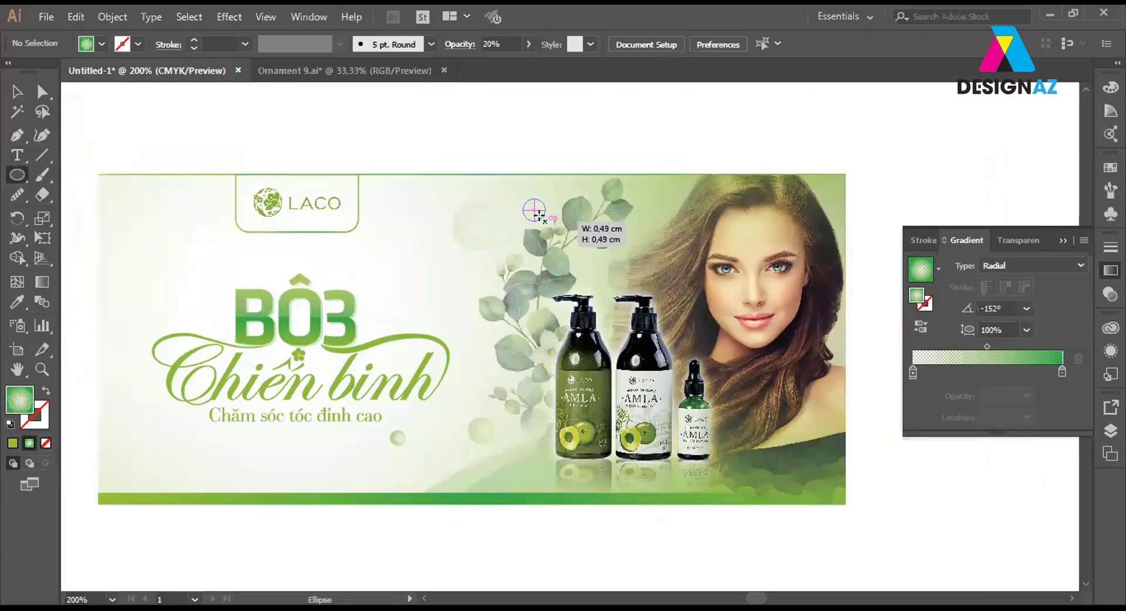
key("v")
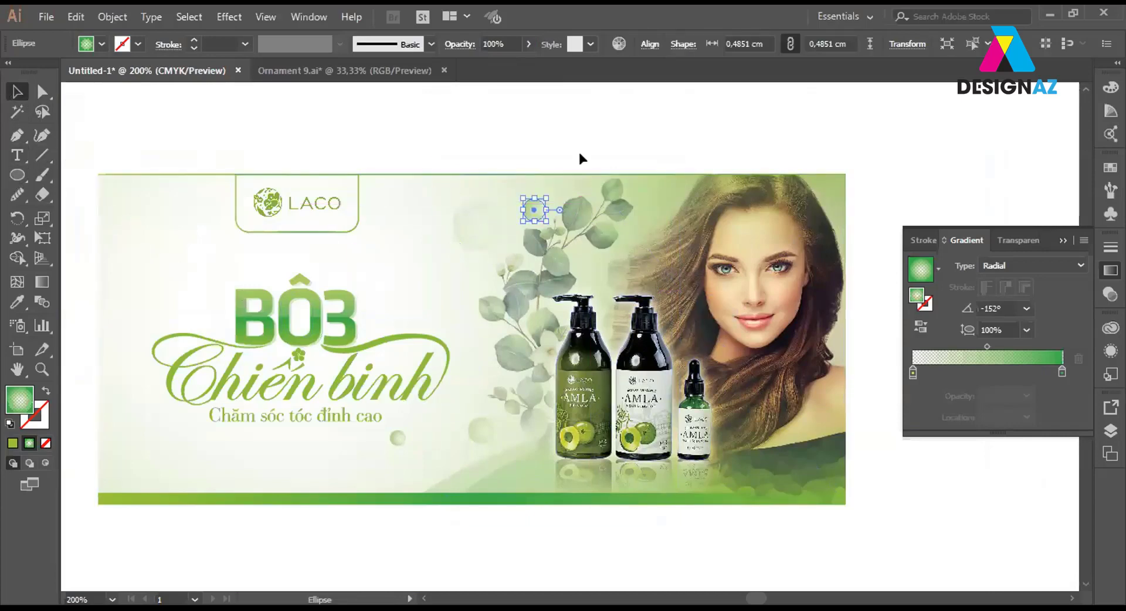
left_click(494, 42)
type("5")
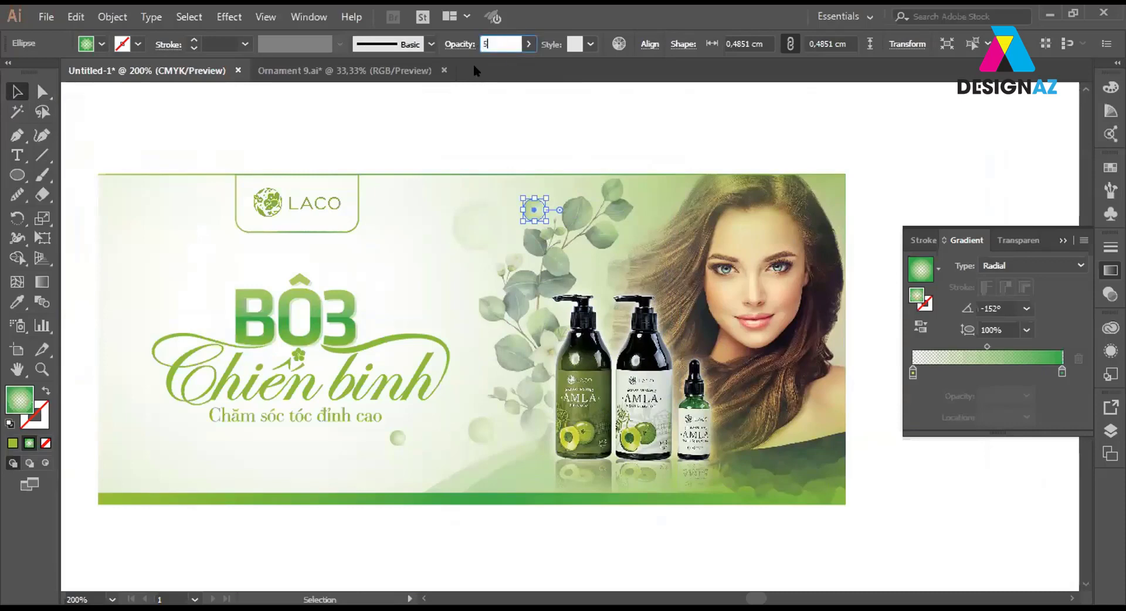
type("0")
key("Return")
left_click_drag(518, 126, 768, 514)
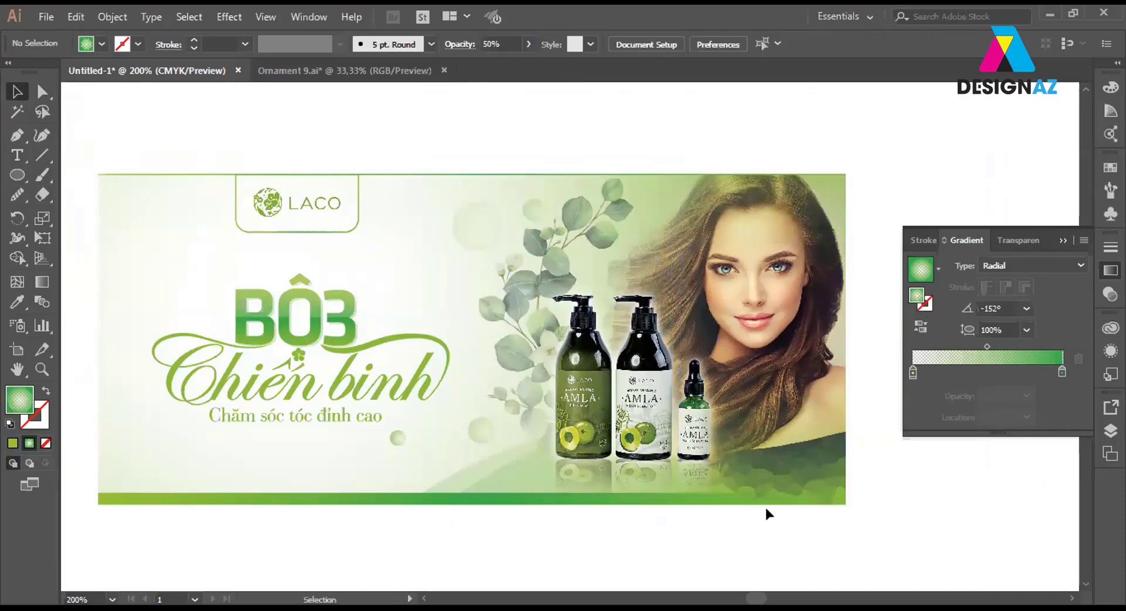
left_click(265, 499)
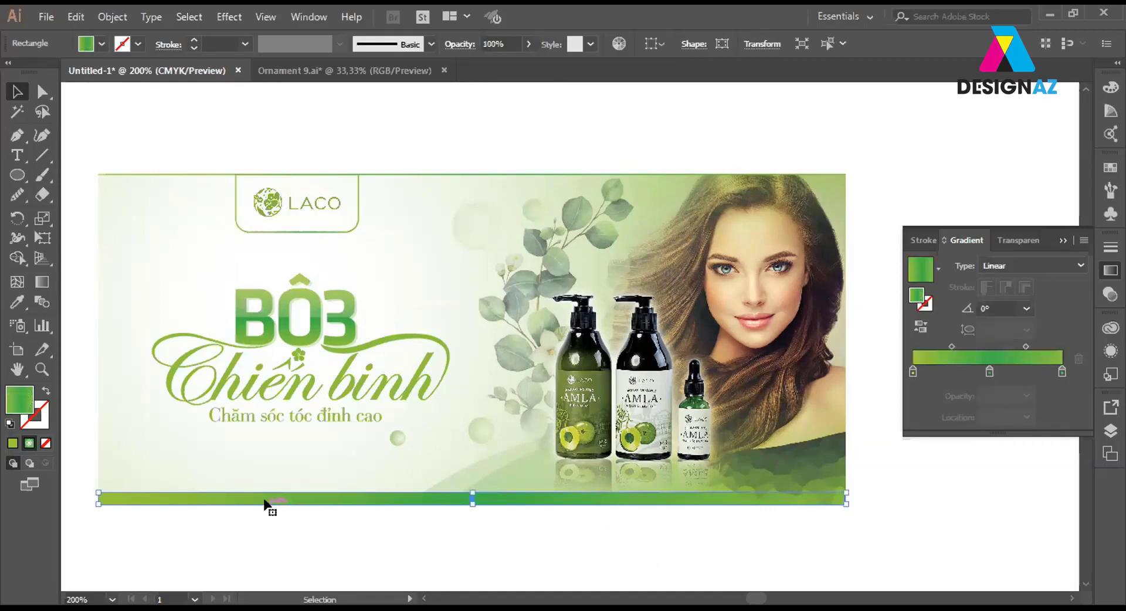
Nudge the image group behind the bottles slightly right, to X 17.5243 cm.
key("ctrl")
left_click(886, 477)
scroll(830, 505, "down", 2)
scroll(829, 504, "up", 1)
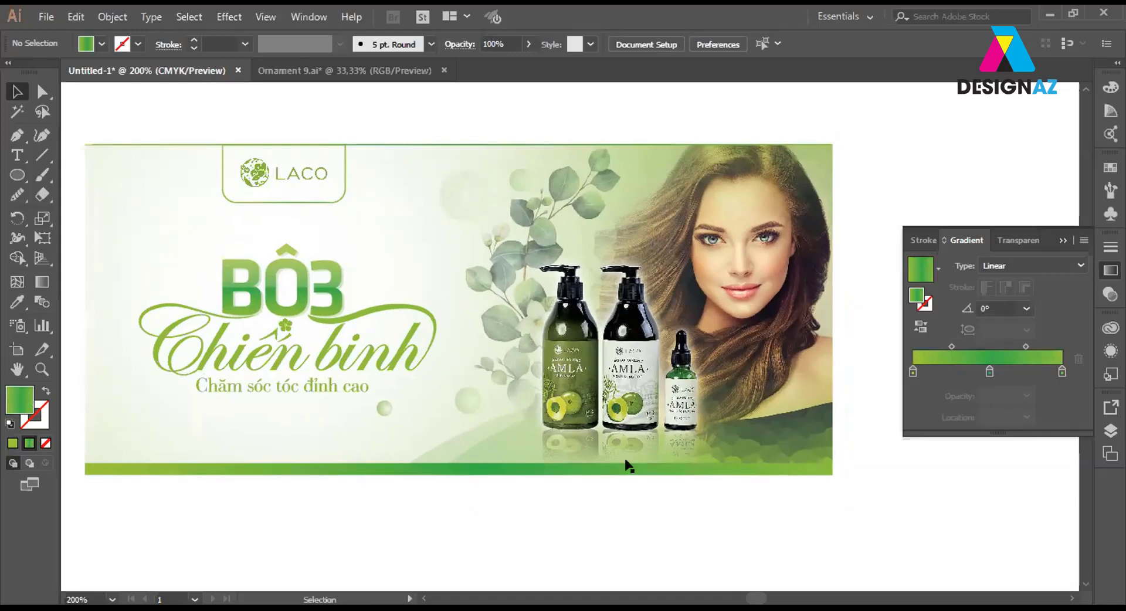
left_click(399, 334)
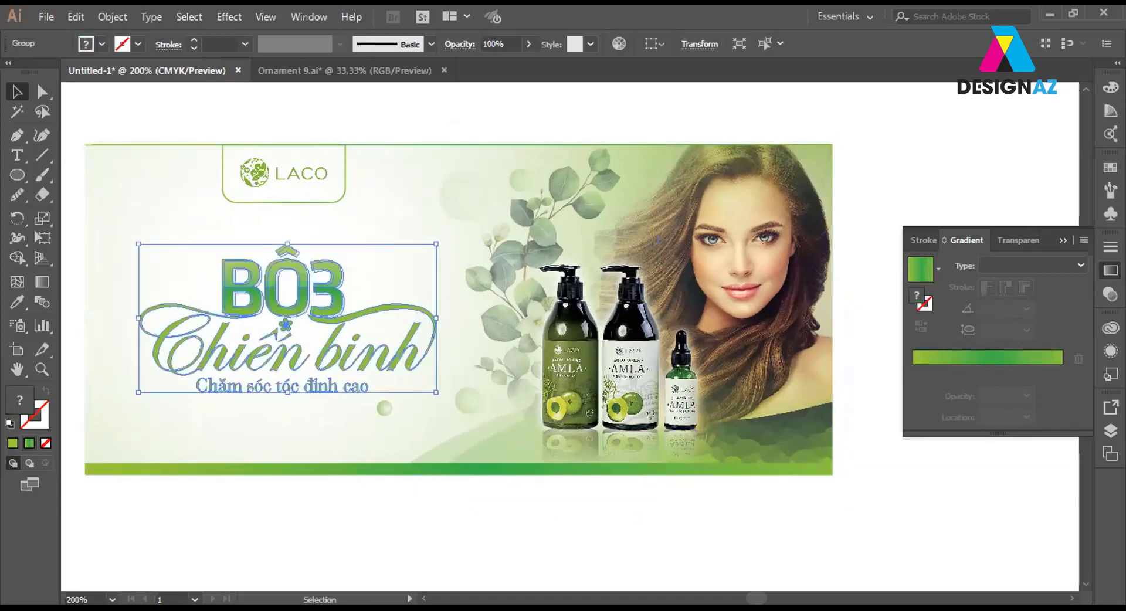
key("ctrl+shift+a")
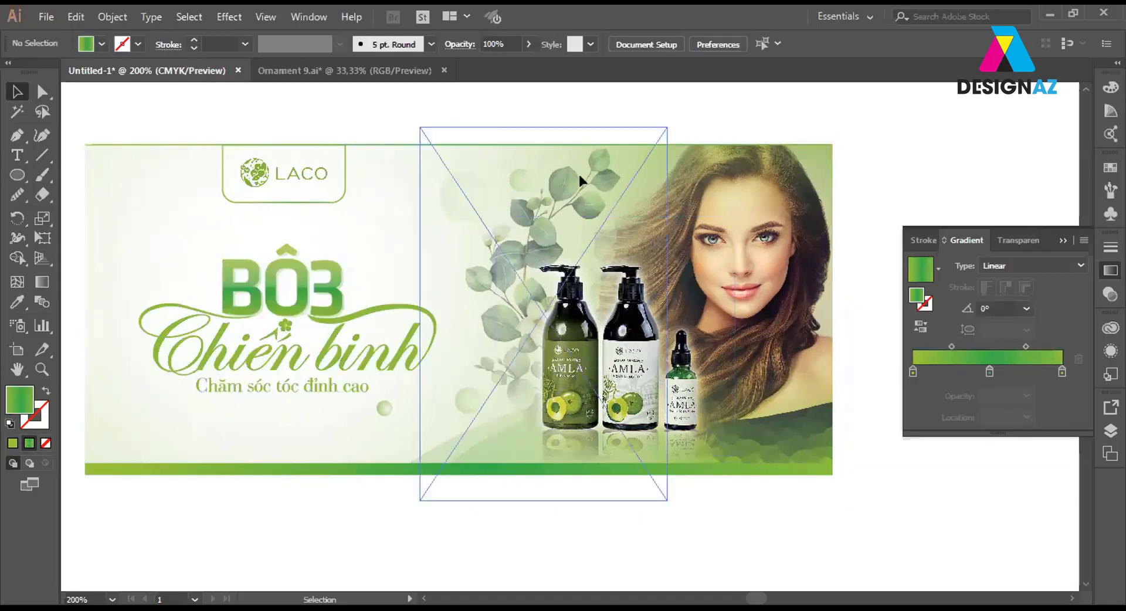
left_click_drag(578, 171, 555, 200)
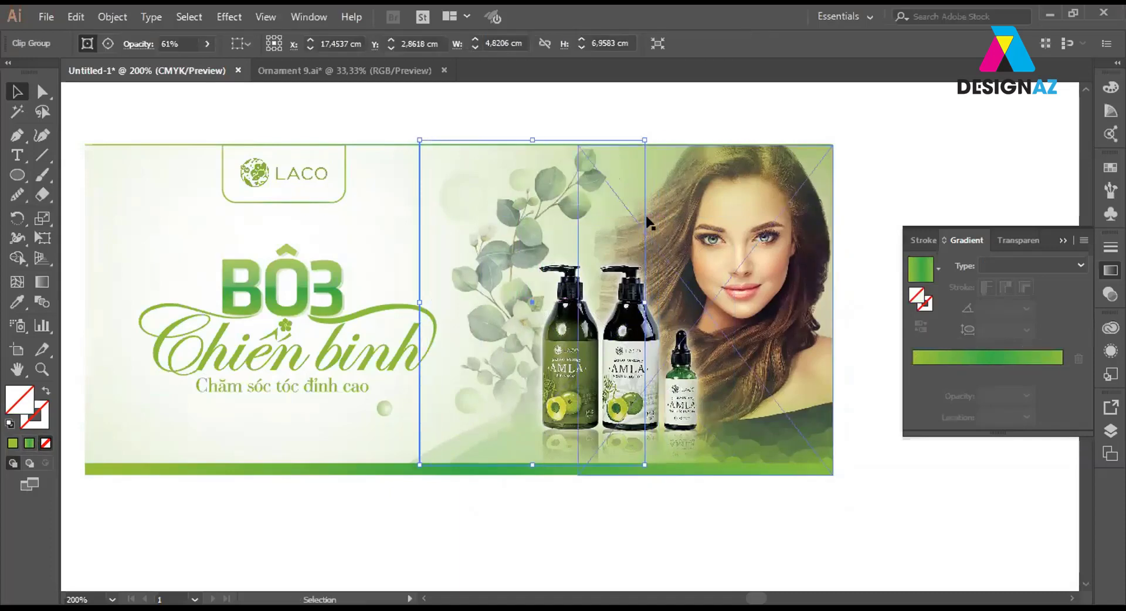
key("Right")
key("Right")
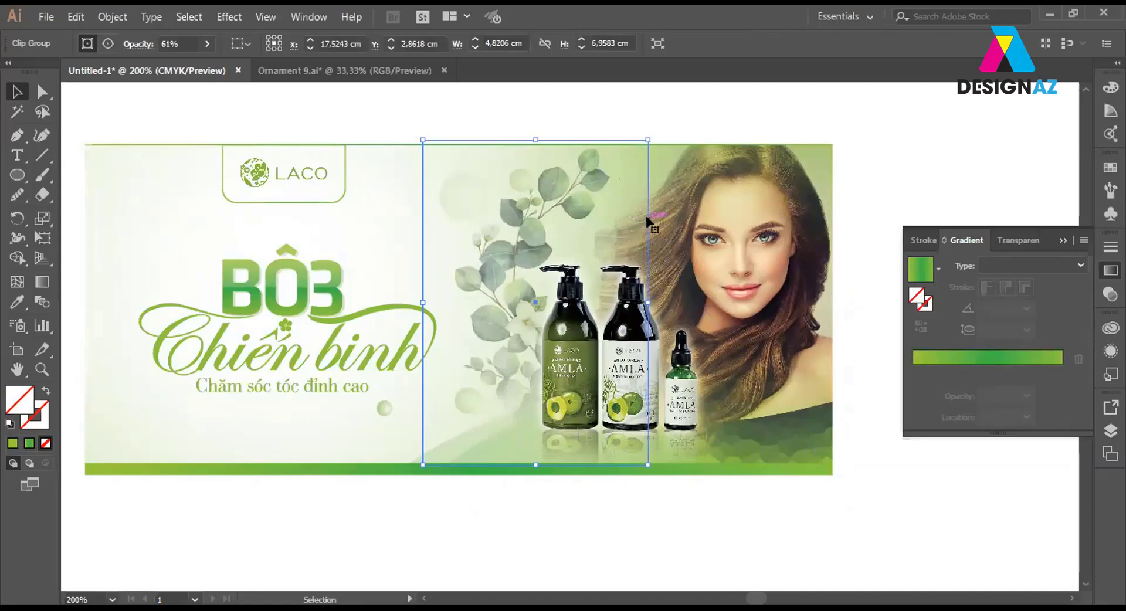
Marquee-zoom onto the whole banner so it fills the window at about 265%.
key("ctrl+minus")
key("ctrl+minus")
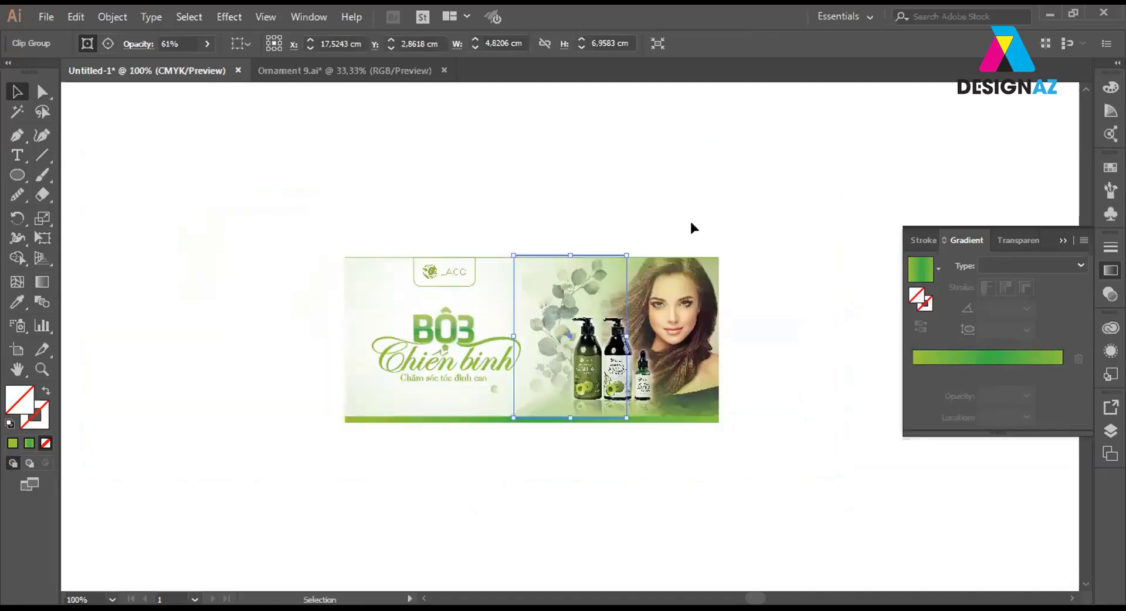
left_click(692, 227)
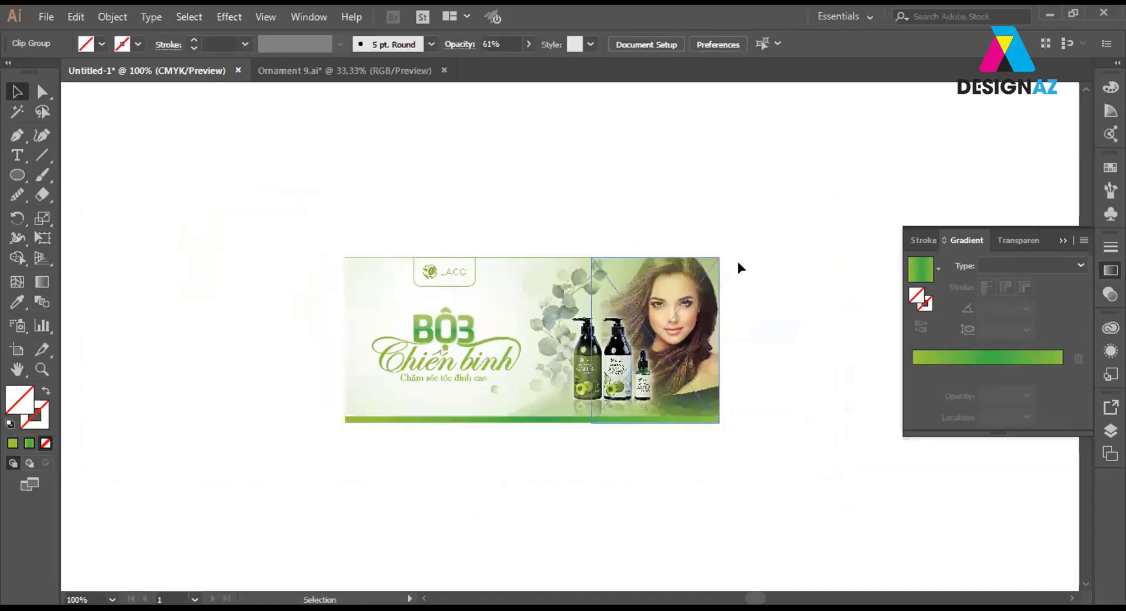
scroll(722, 239, "down", 2)
left_click(355, 224)
left_click_drag(231, 176, 691, 440)
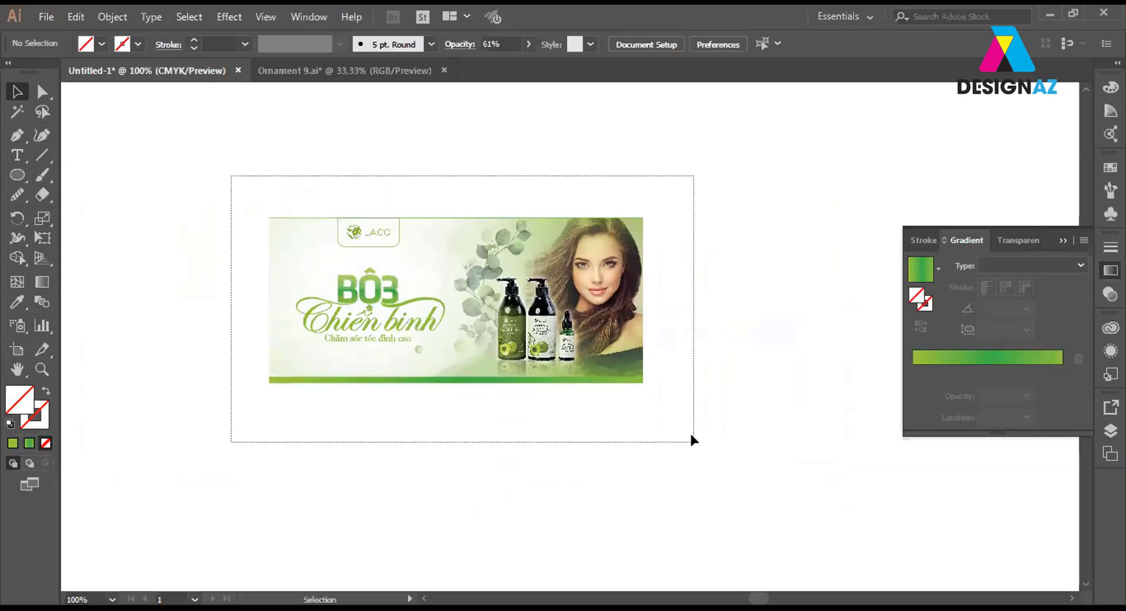
left_click_drag(665, 405, 665, 369)
left_click(665, 368)
key("z")
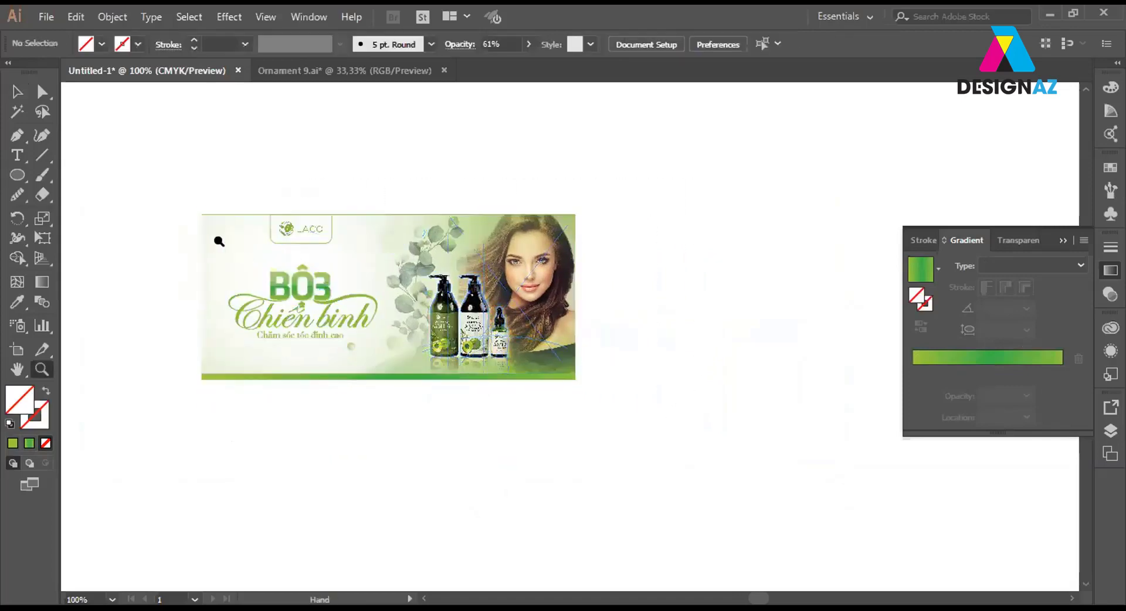
left_click_drag(202, 212, 580, 382)
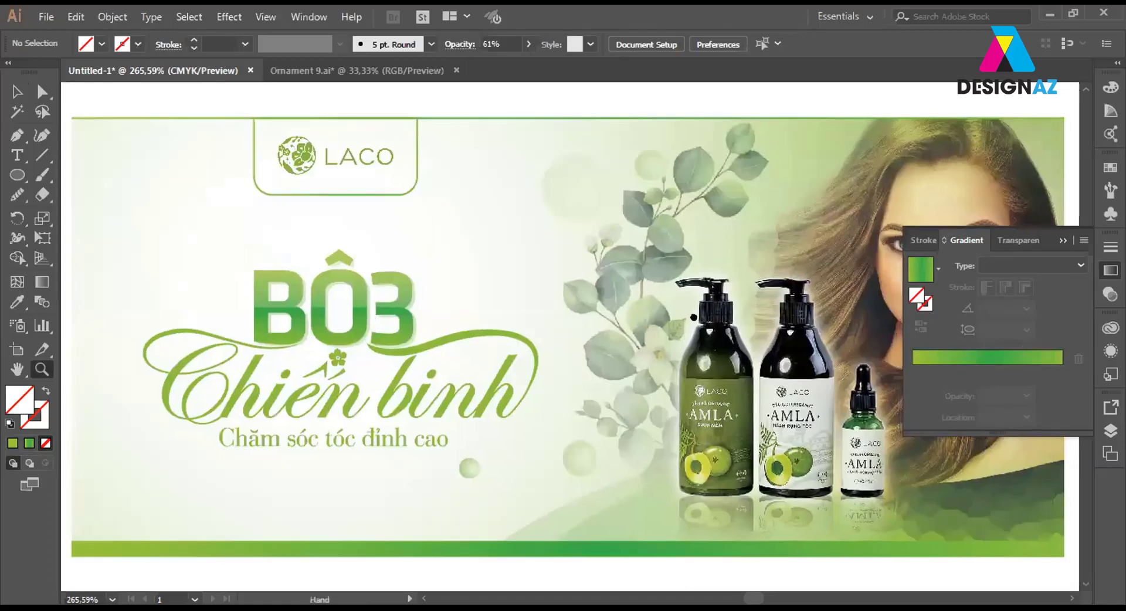
Bring the woman photo into view and select the whole photo.
left_click_drag(1115, 268, 1057, 245)
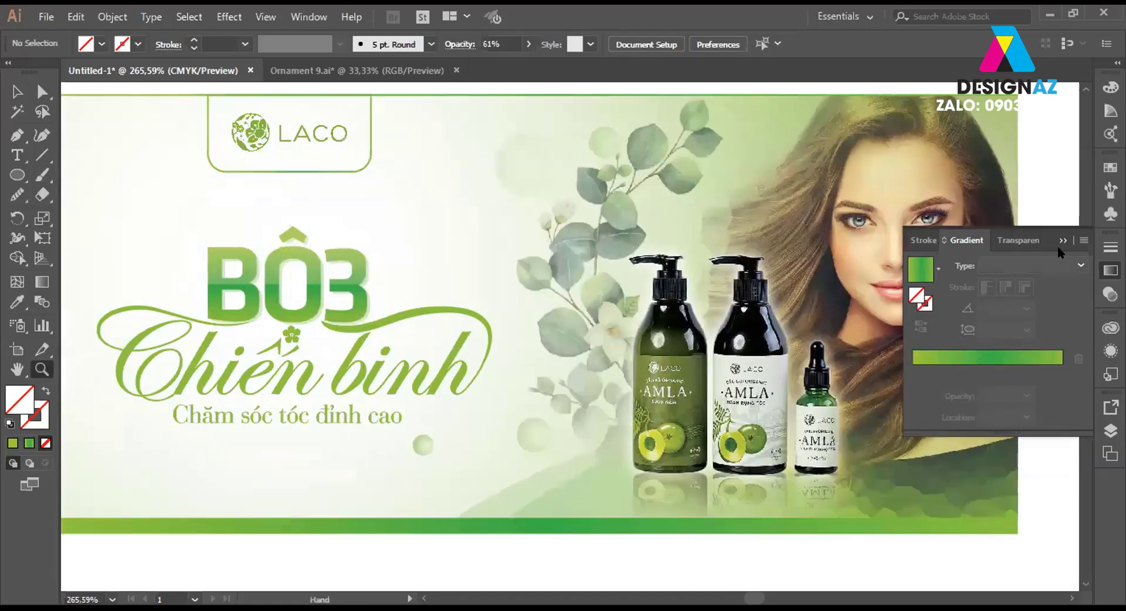
left_click(1063, 241)
left_click(17, 92)
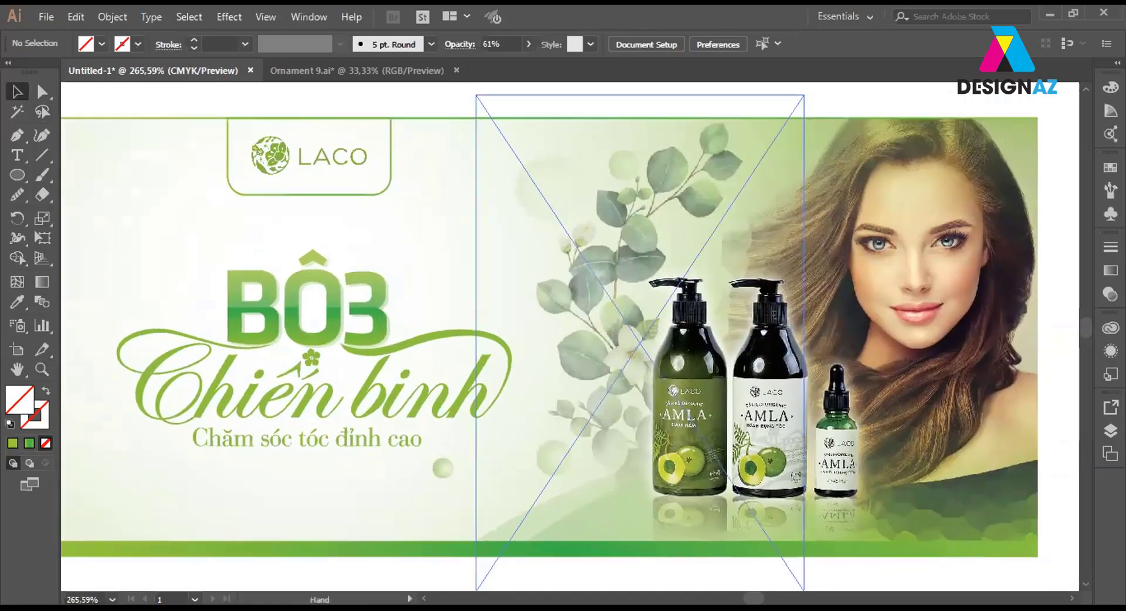
left_click_drag(953, 272, 909, 259)
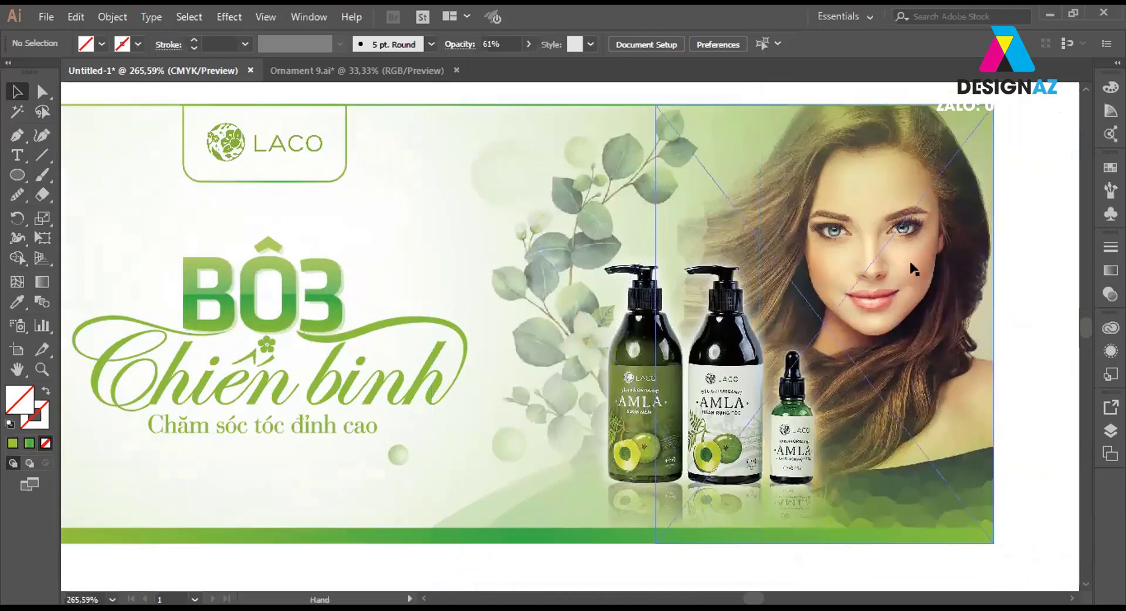
left_click(909, 259)
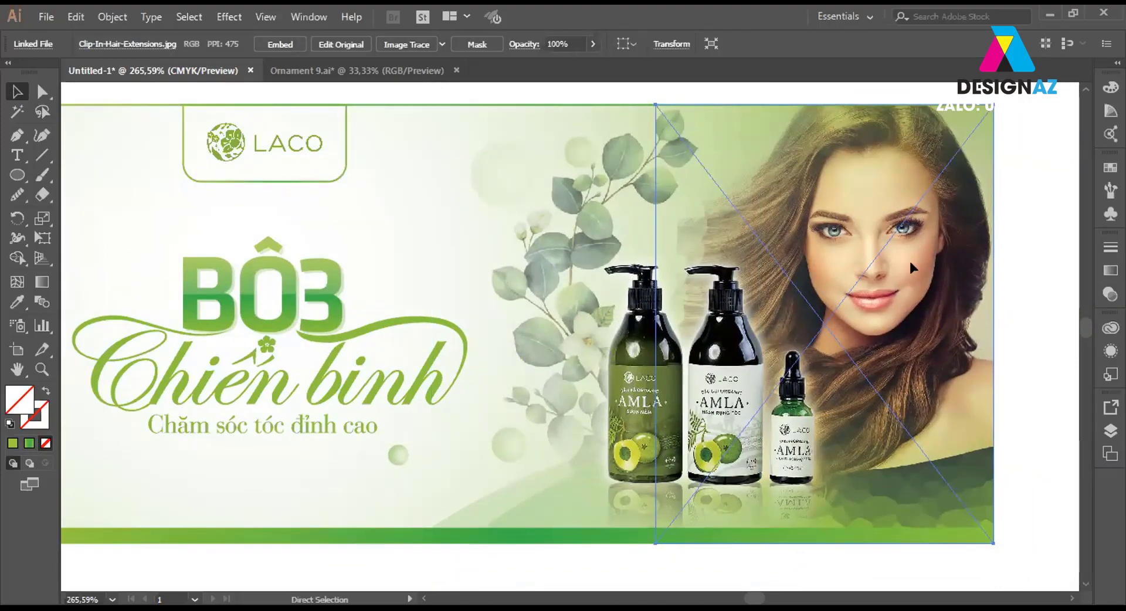
left_click(947, 281)
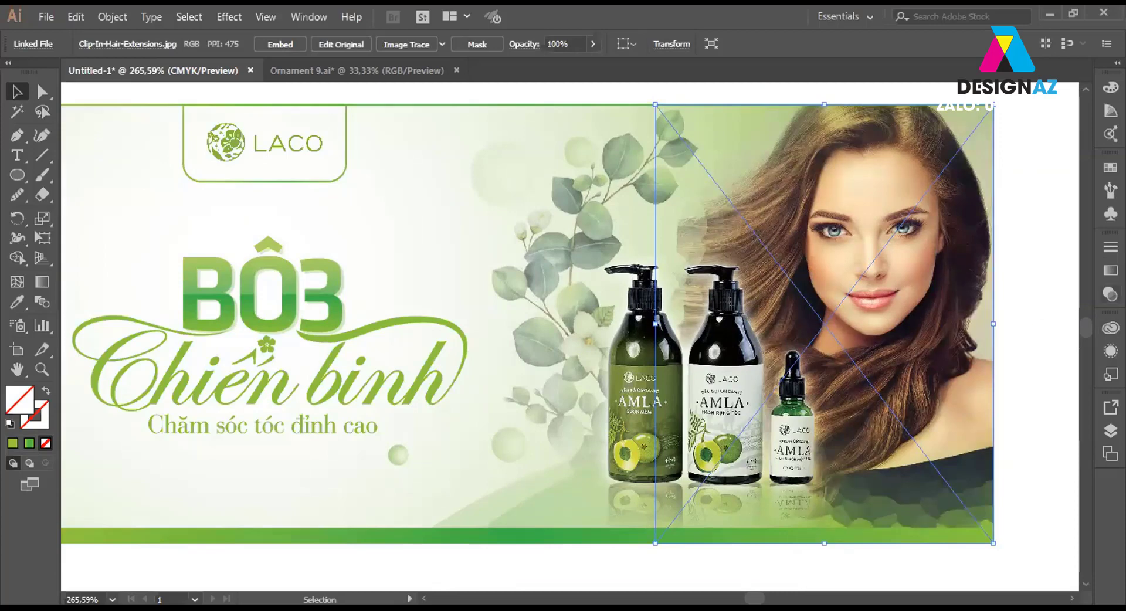
Set the woman photo to Soft Light blending at 76% opacity, then zoom out.
left_click(1106, 298)
left_click(955, 265)
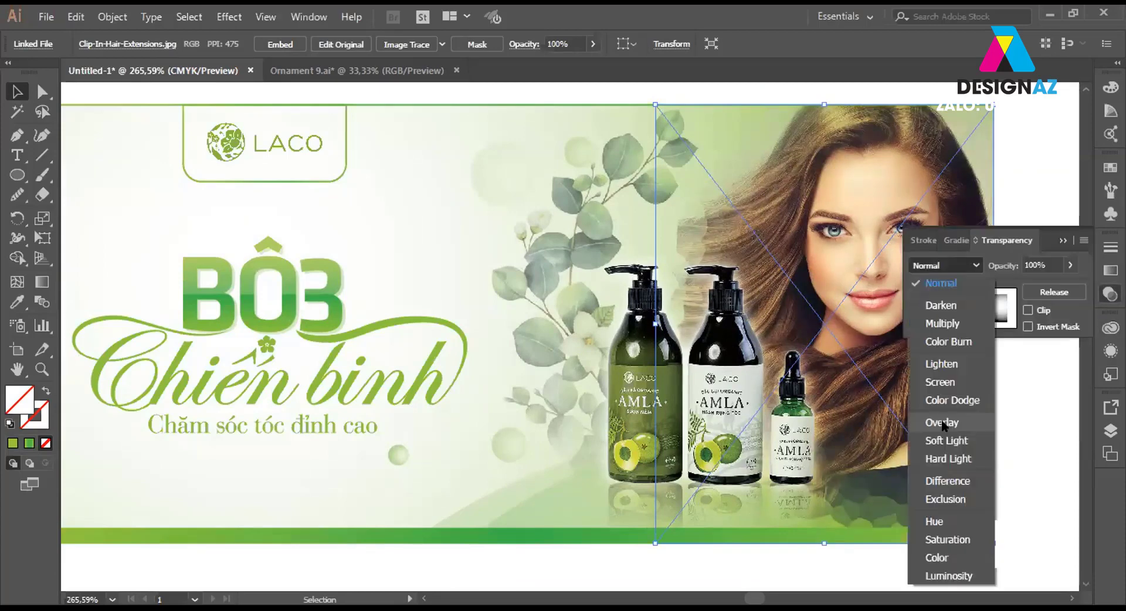
left_click(946, 440)
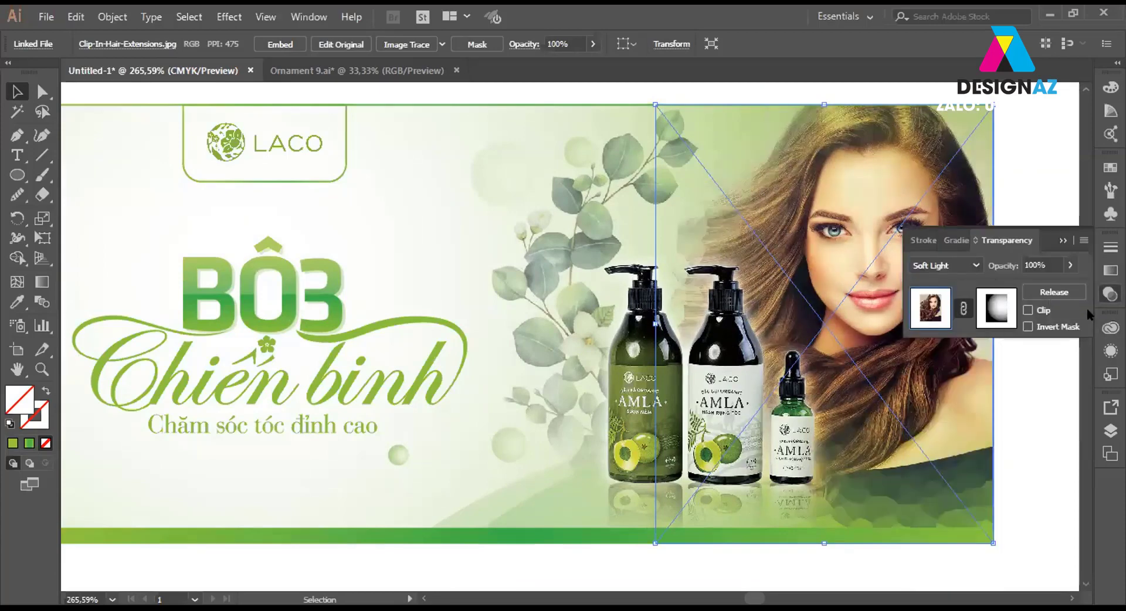
left_click_drag(1066, 265, 1051, 286)
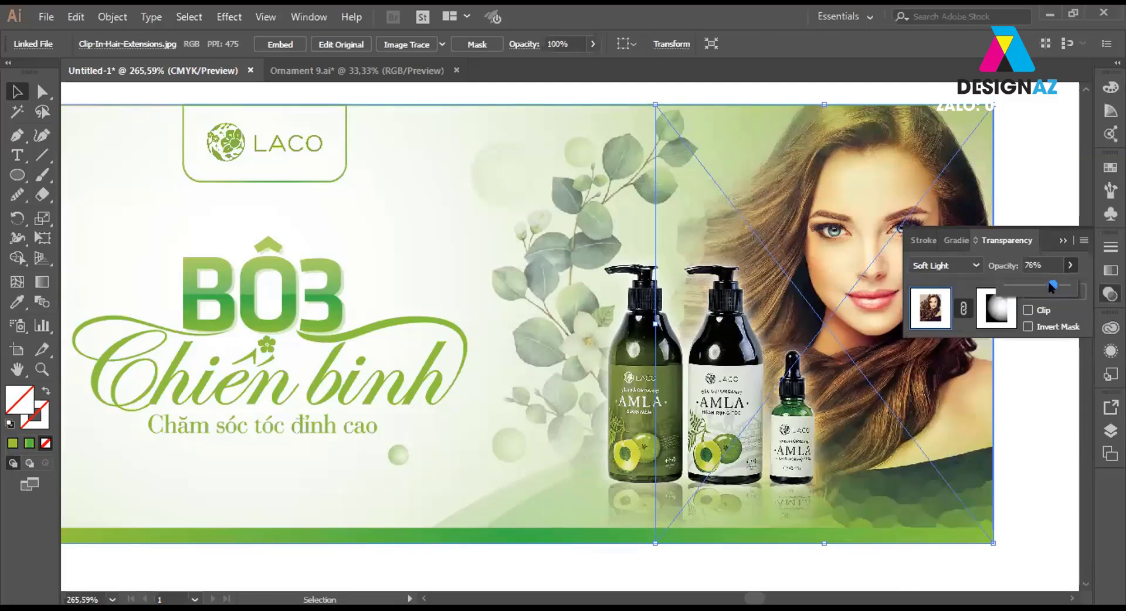
left_click(1043, 194)
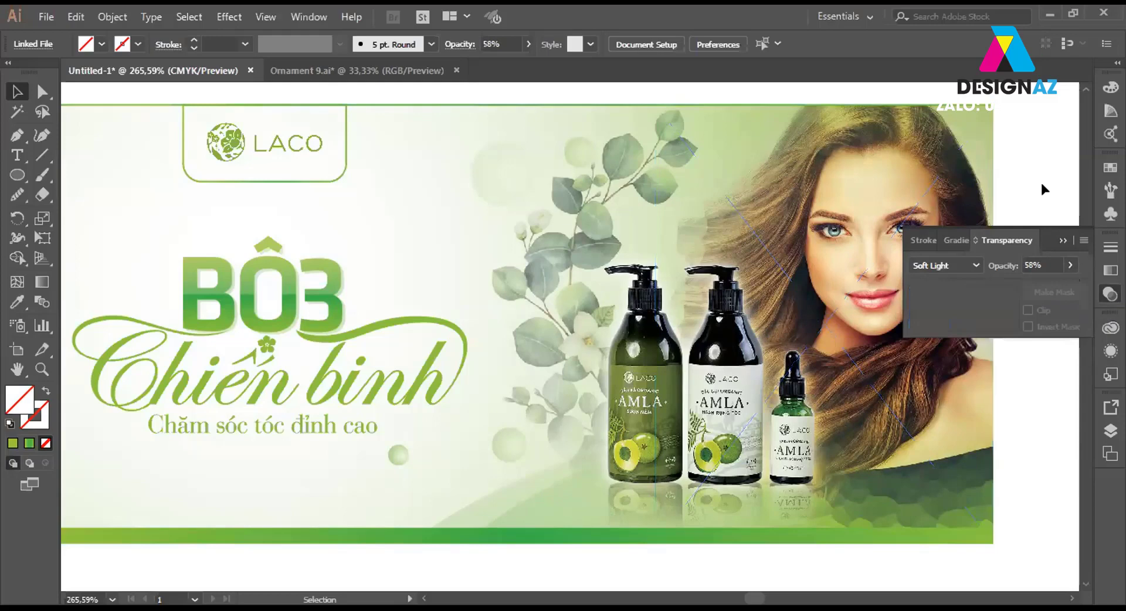
key("ctrl+minus")
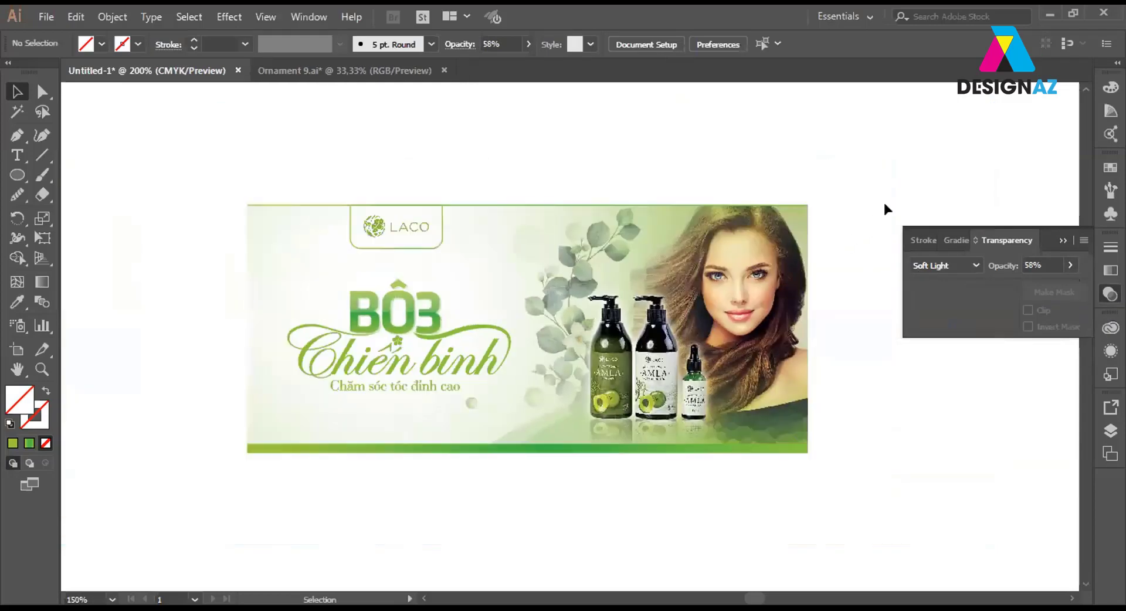
Zoom out to 150%, select all banner objects and Alt-drag a copy 16.15 cm right.
key("ctrl+minus")
left_click_drag(177, 198, 163, 196)
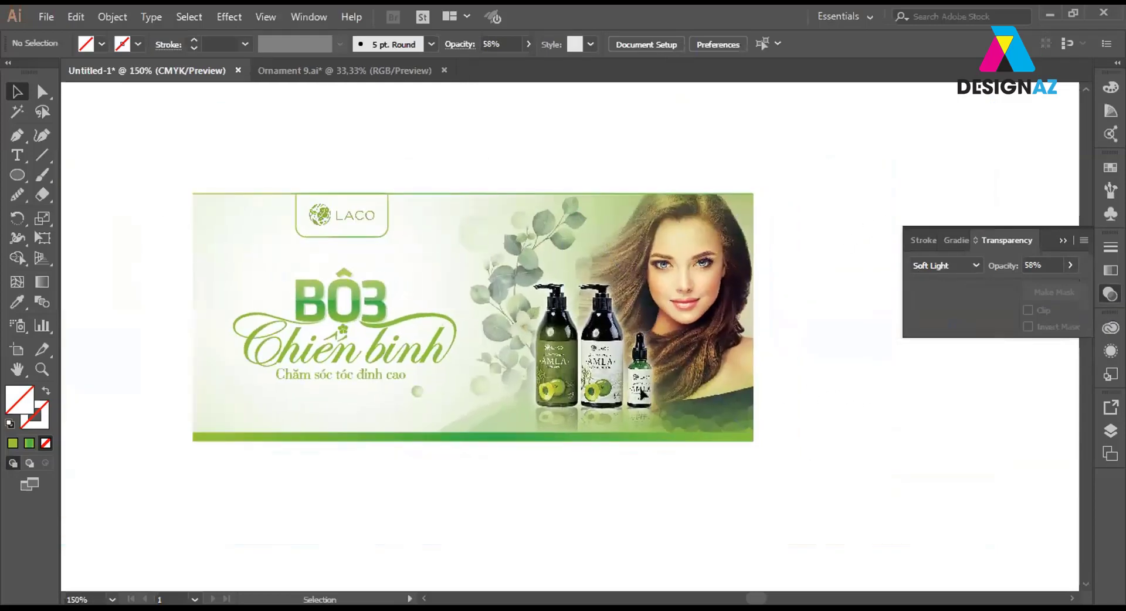
left_click_drag(106, 132, 822, 473)
left_click_drag(417, 397, 245, 380)
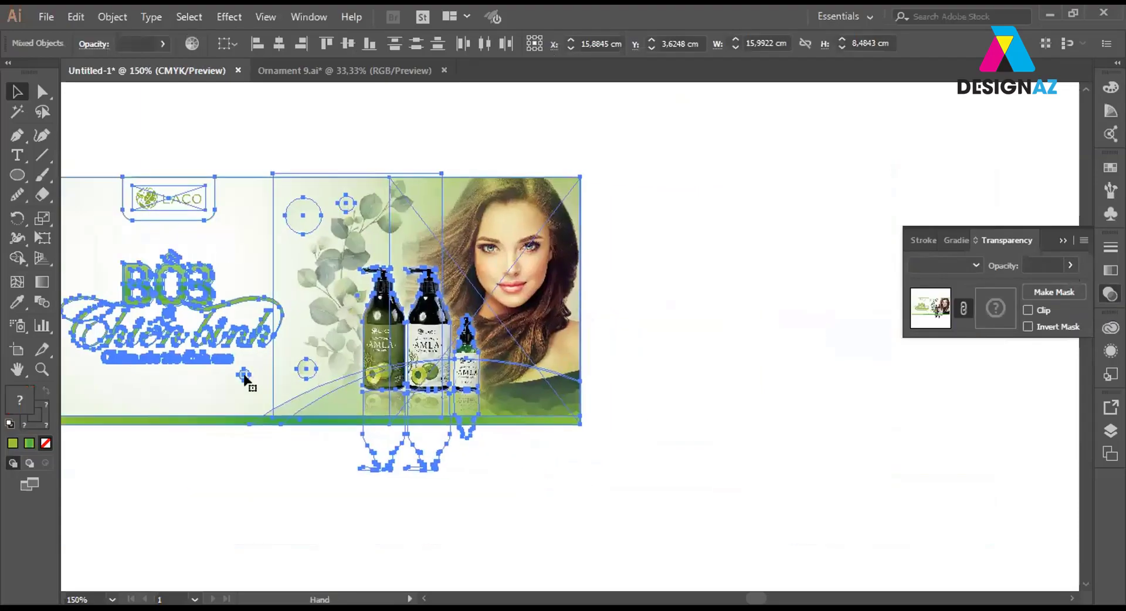
left_click_drag(162, 329, 729, 329)
left_click_drag(638, 335, 226, 319)
left_click(606, 132)
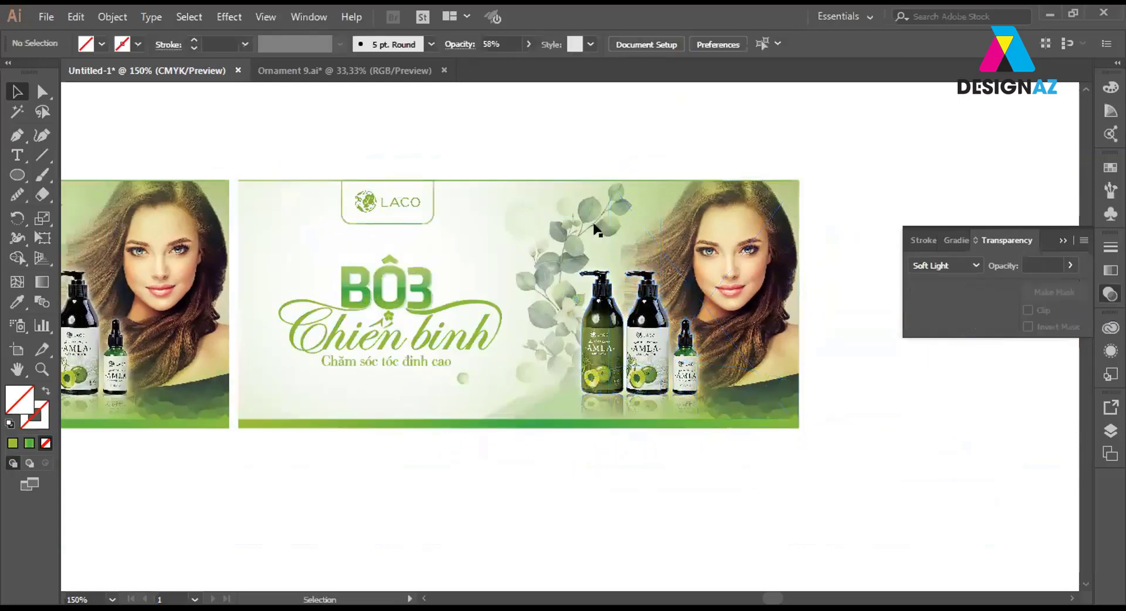
Delete the gradient rectangle from the leaf sprig's opacity mask and exit mask editing.
left_click(558, 312)
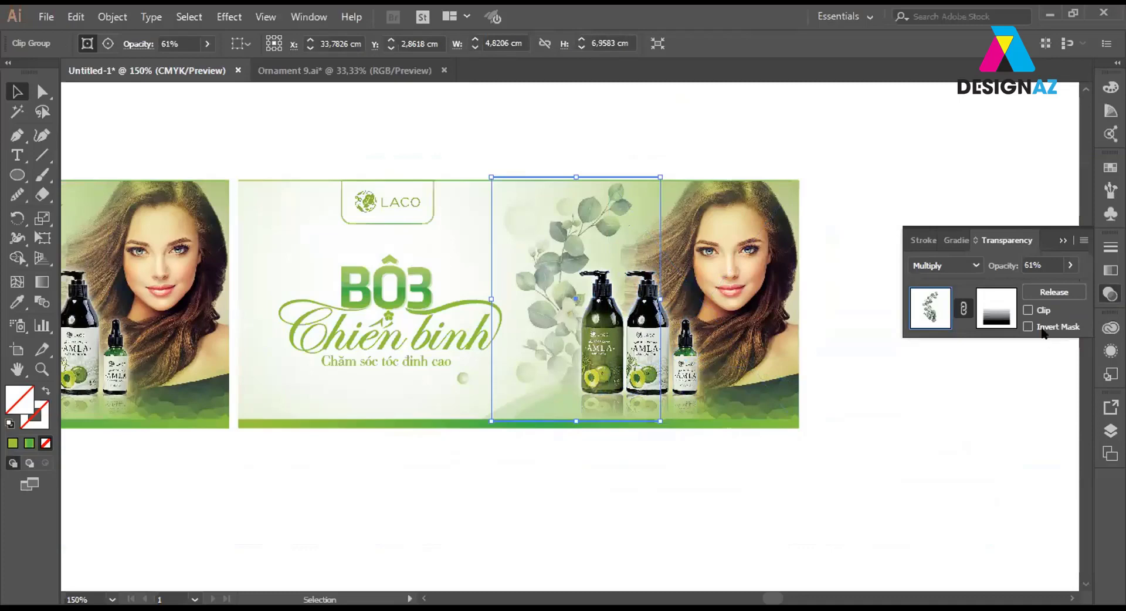
left_click(996, 308)
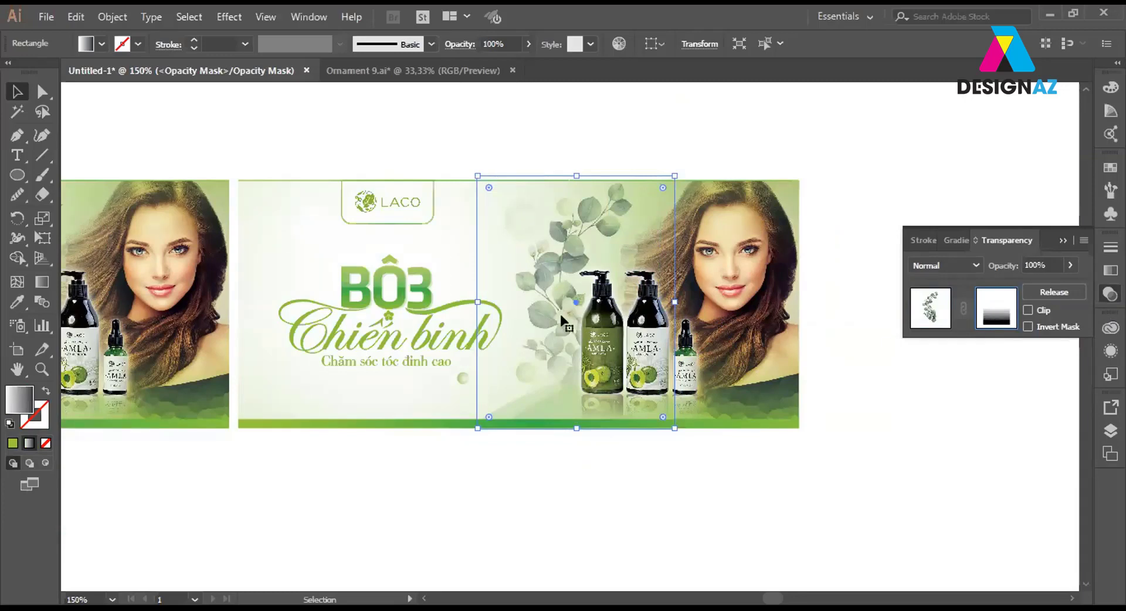
key("Delete")
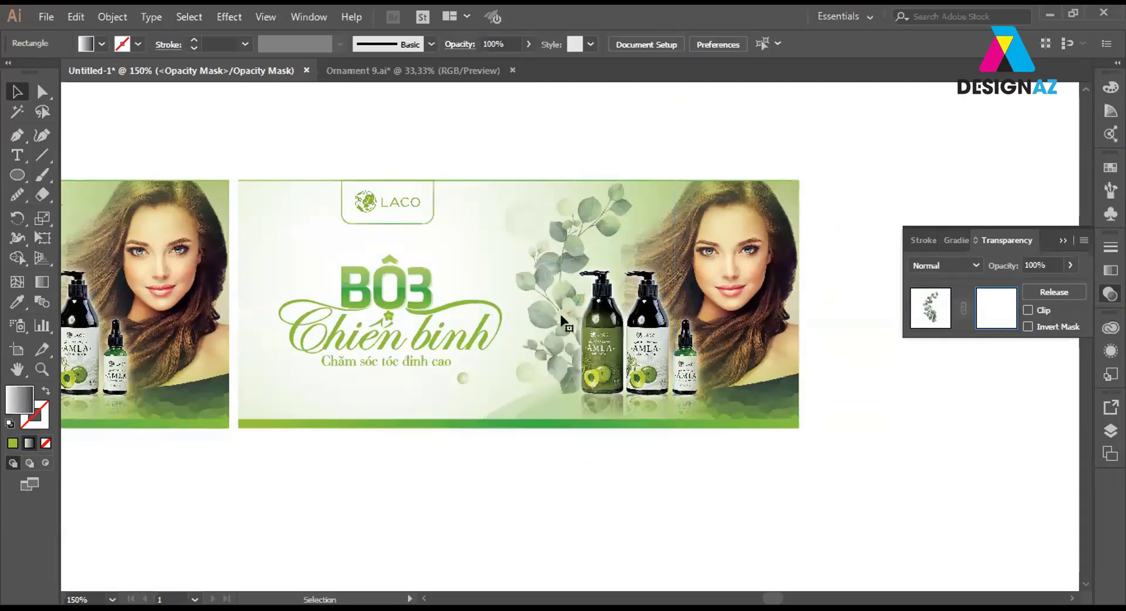
left_click(1028, 311)
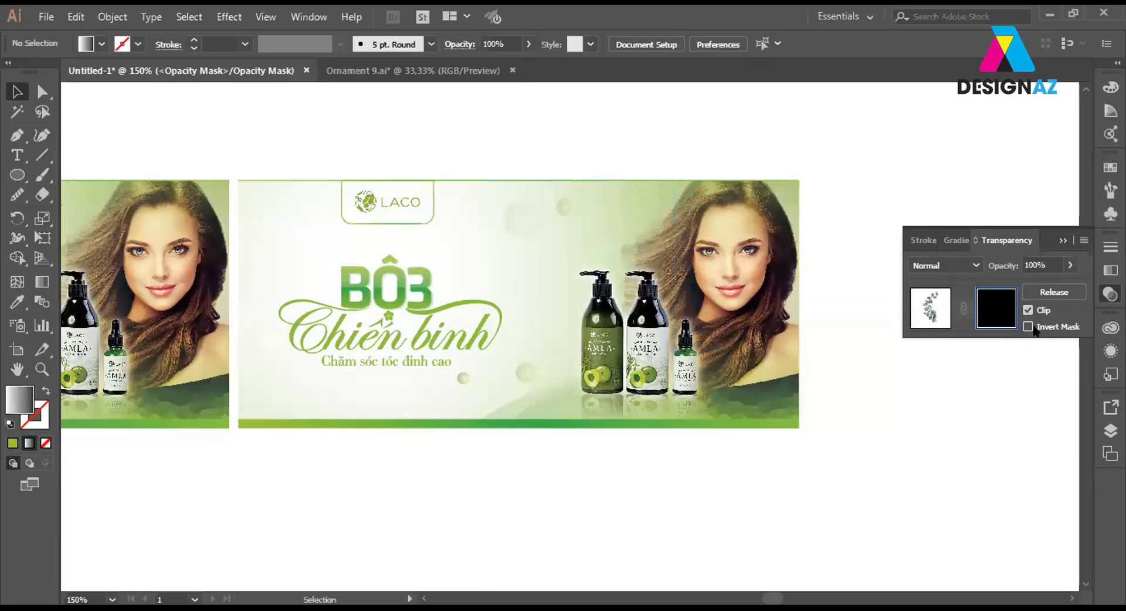
left_click(1028, 310)
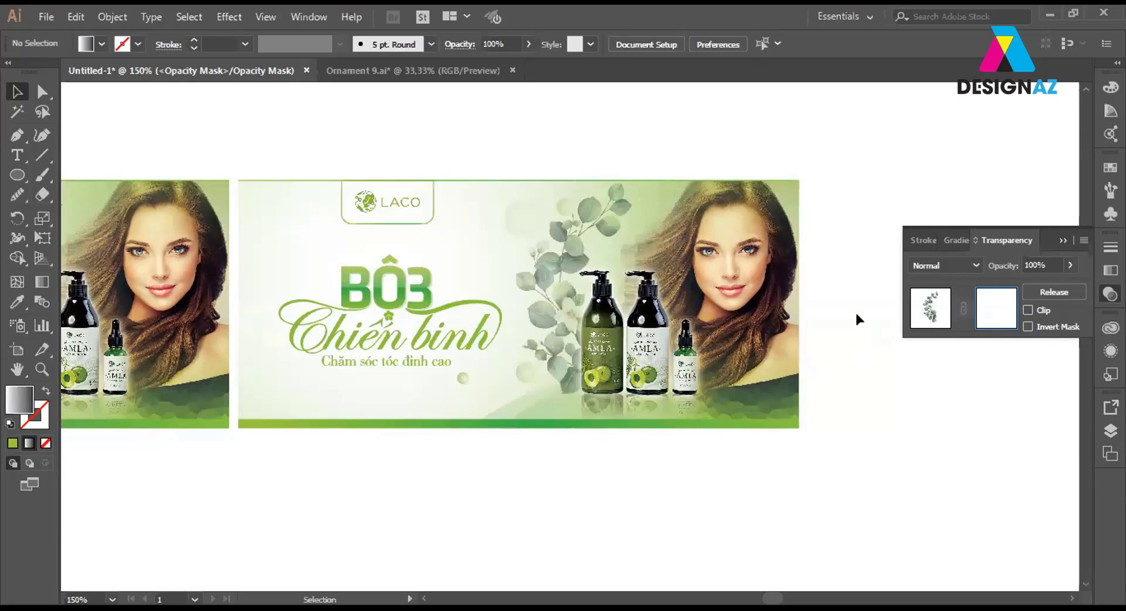
left_click(931, 316)
Reselect the leaf sprig and raise its opacity to 100%.
left_click(642, 173)
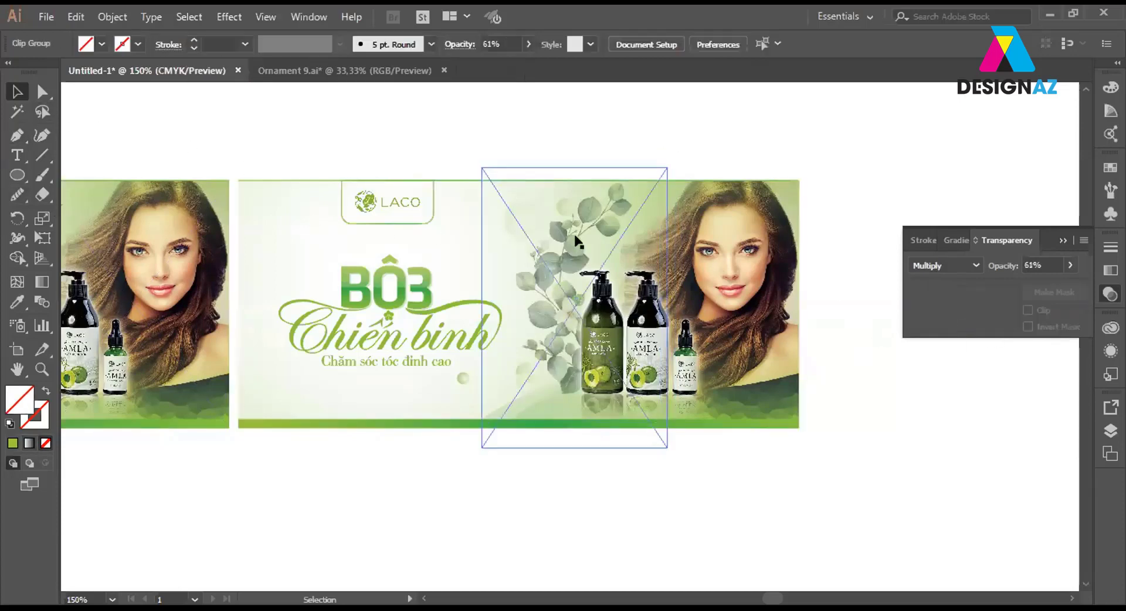
left_click(548, 271)
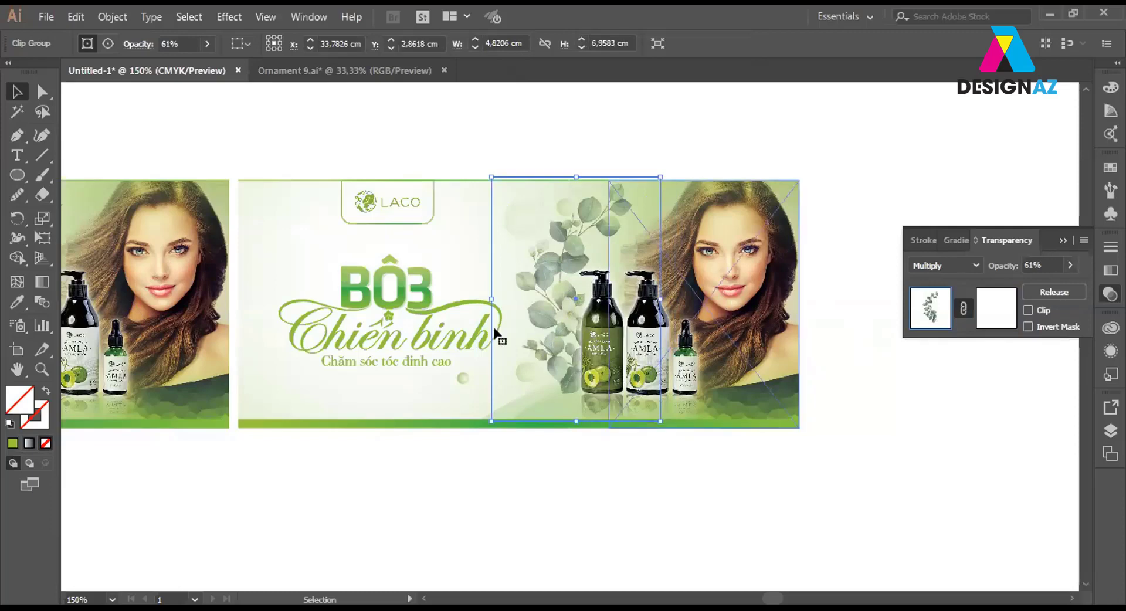
left_click(572, 326)
left_click(547, 315)
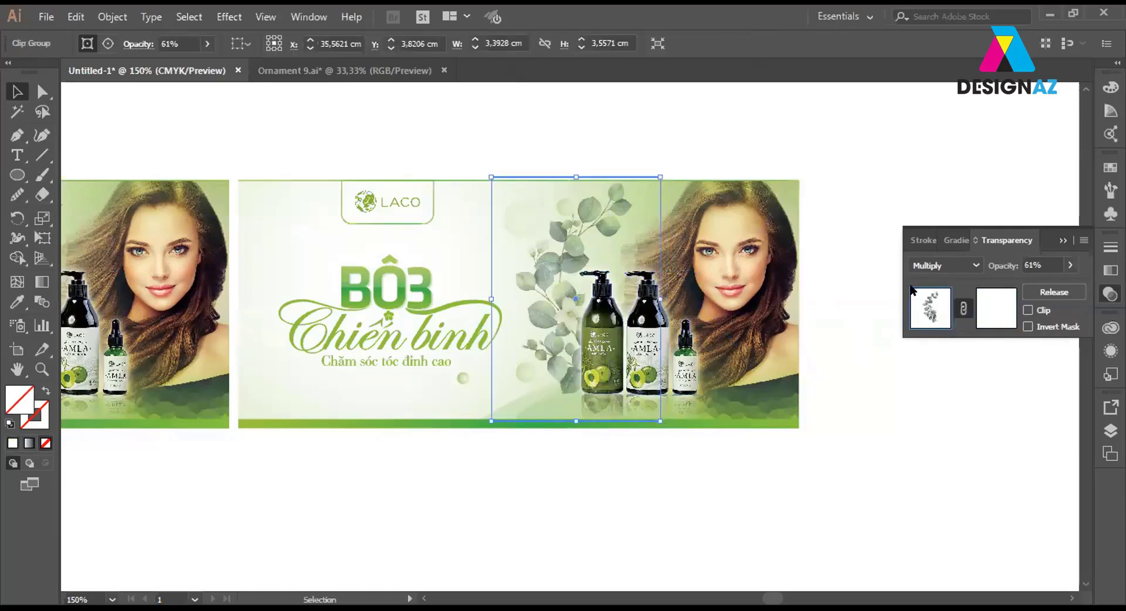
left_click_drag(1070, 265, 1082, 274)
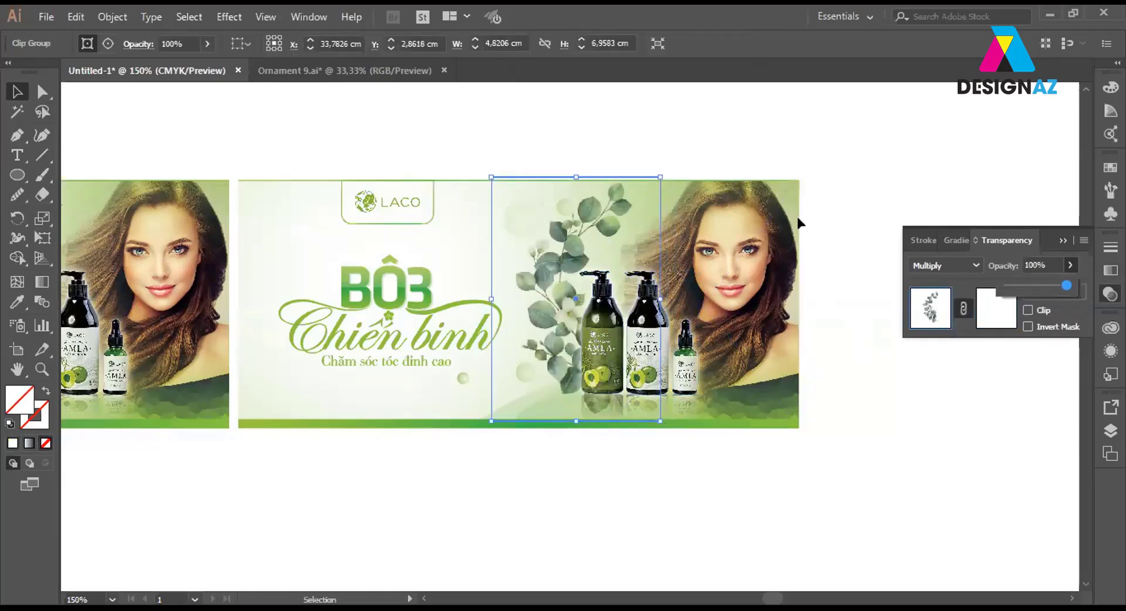
left_click(876, 148)
Alt+Shift-drag a copy of the eucalyptus sprig onto the empty canvas right of the banner.
left_click_drag(877, 340, 730, 318)
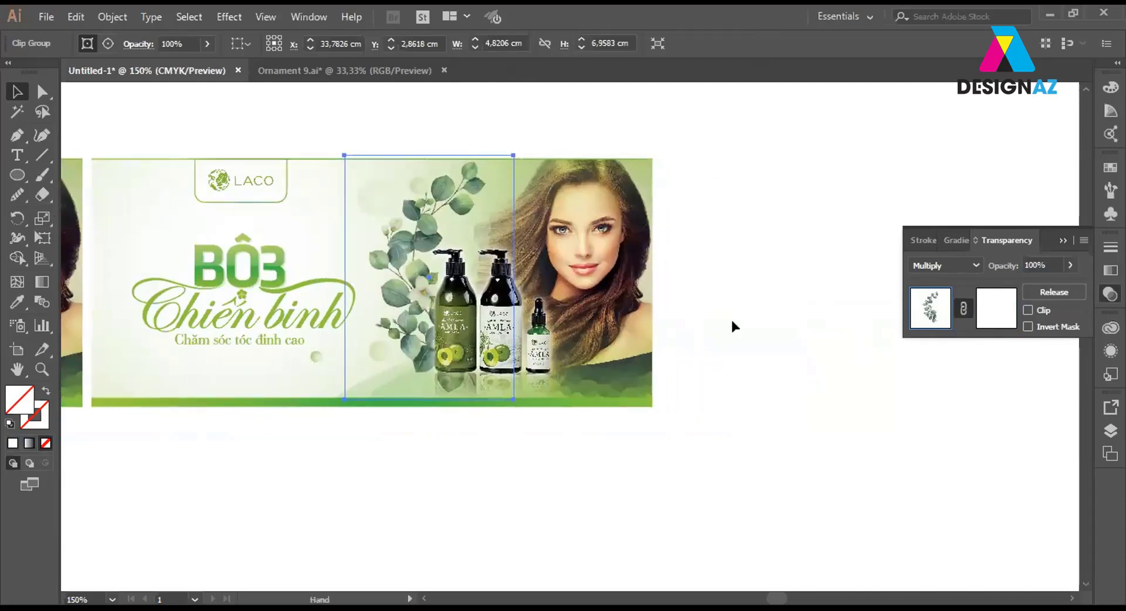
left_click(642, 409)
left_click_drag(642, 408, 671, 405)
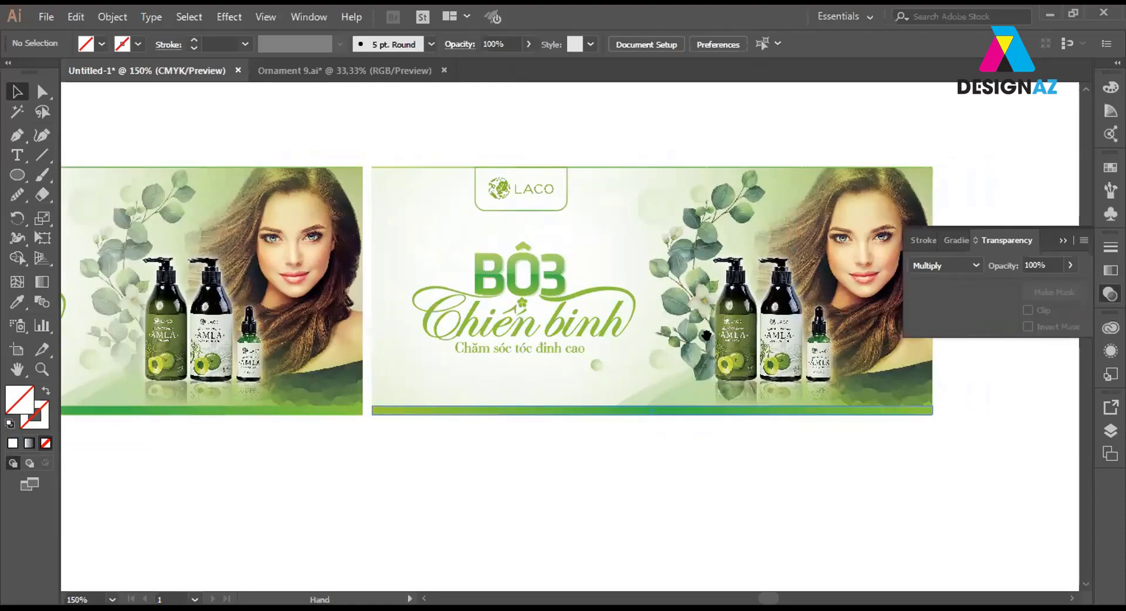
mouse_move(634, 358)
left_mouse_down()
mouse_move(684, 395)
mouse_move(727, 360)
mouse_move(418, 342)
left_mouse_up()
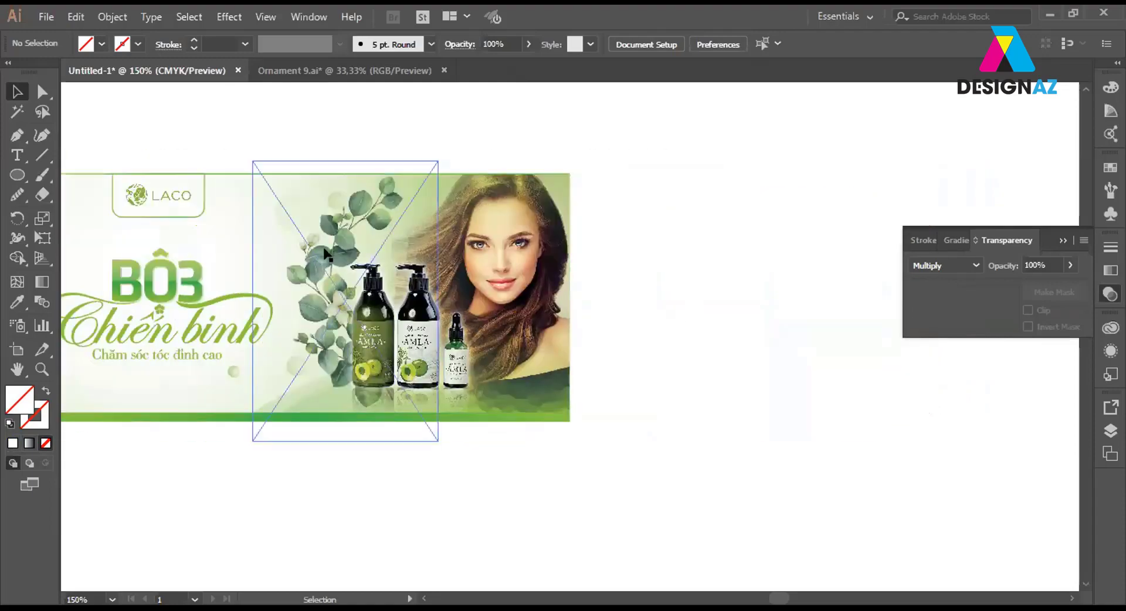
left_click_drag(325, 253, 705, 246)
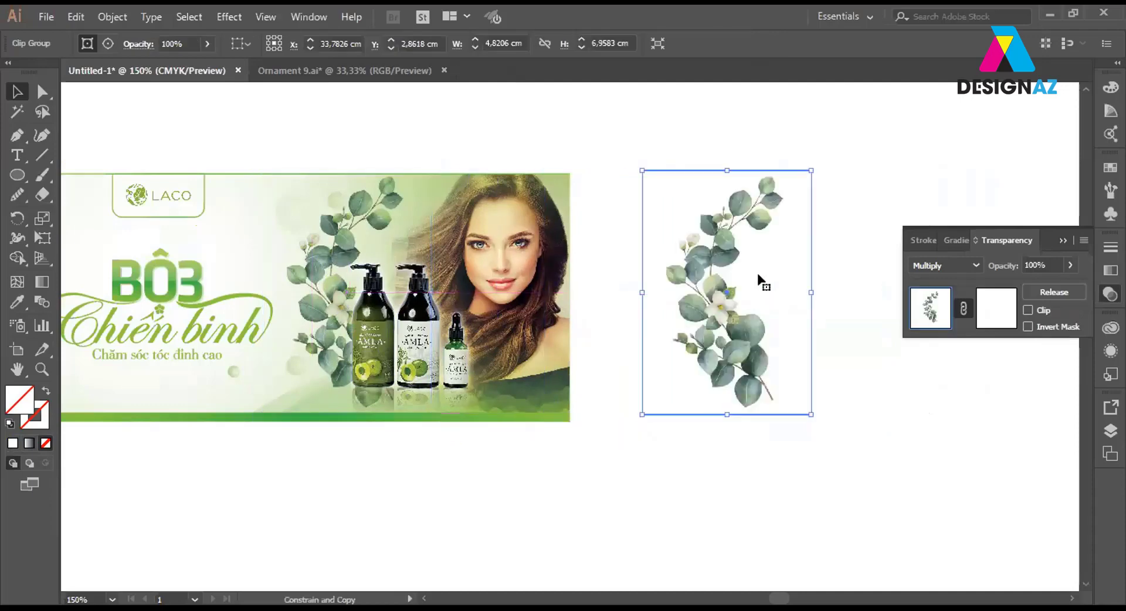
left_click(857, 348)
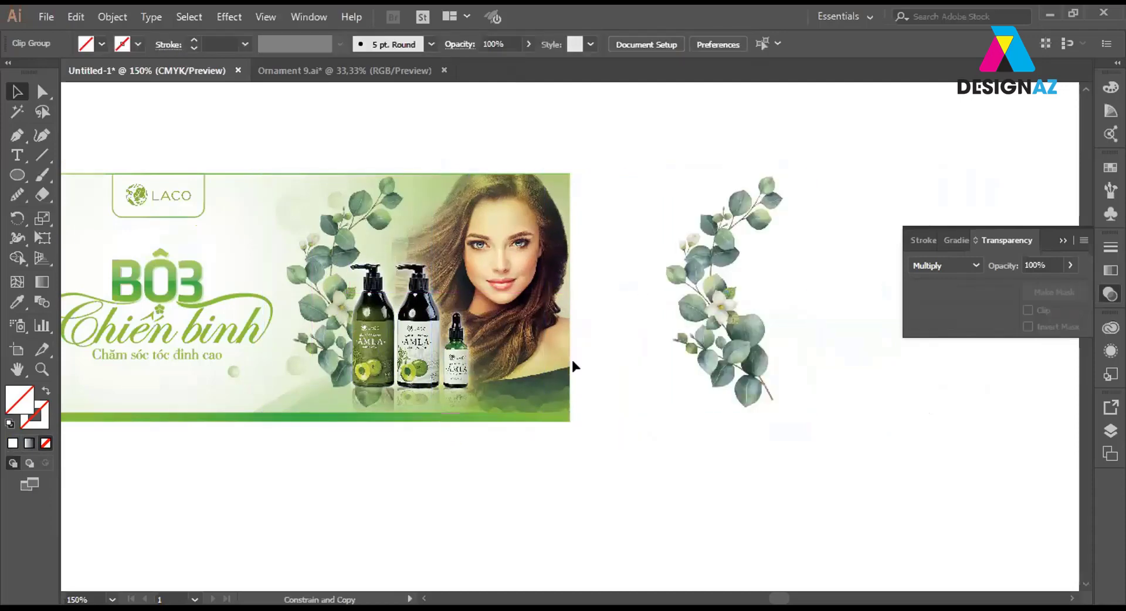
left_click(17, 175)
left_click(57, 175)
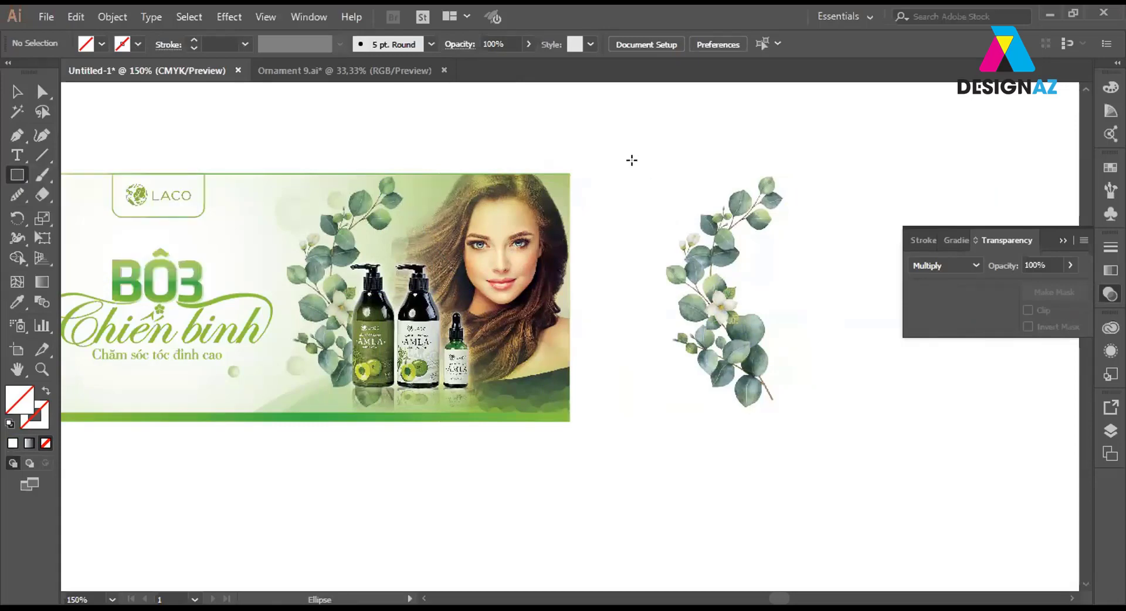
Draw a green-filled rectangle around the sprig copy and send it to the back.
left_click_drag(635, 158, 827, 440)
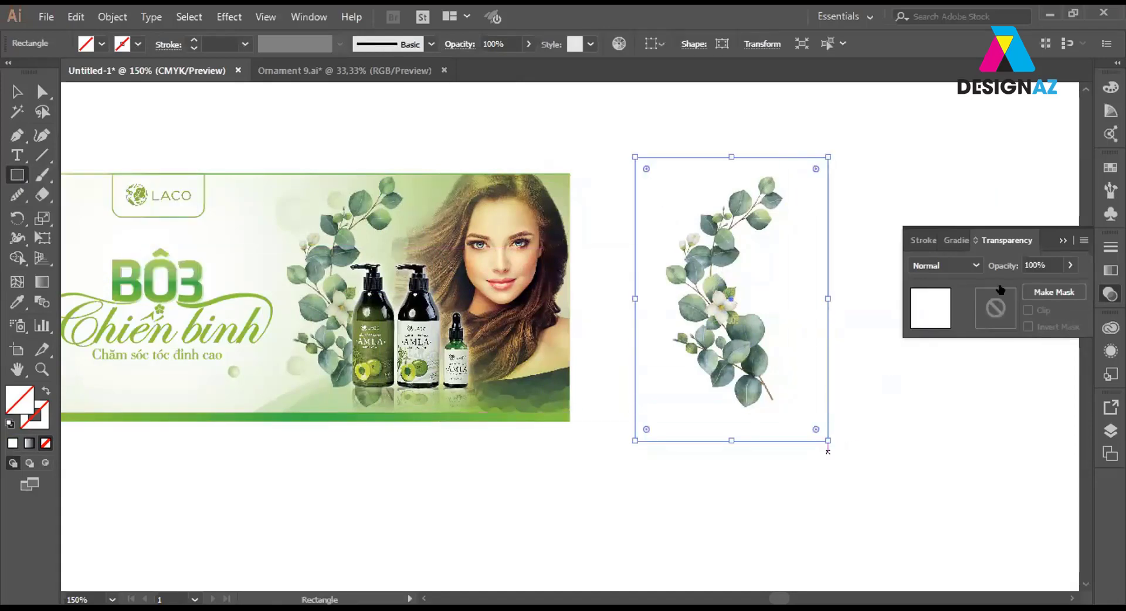
left_click(1101, 169)
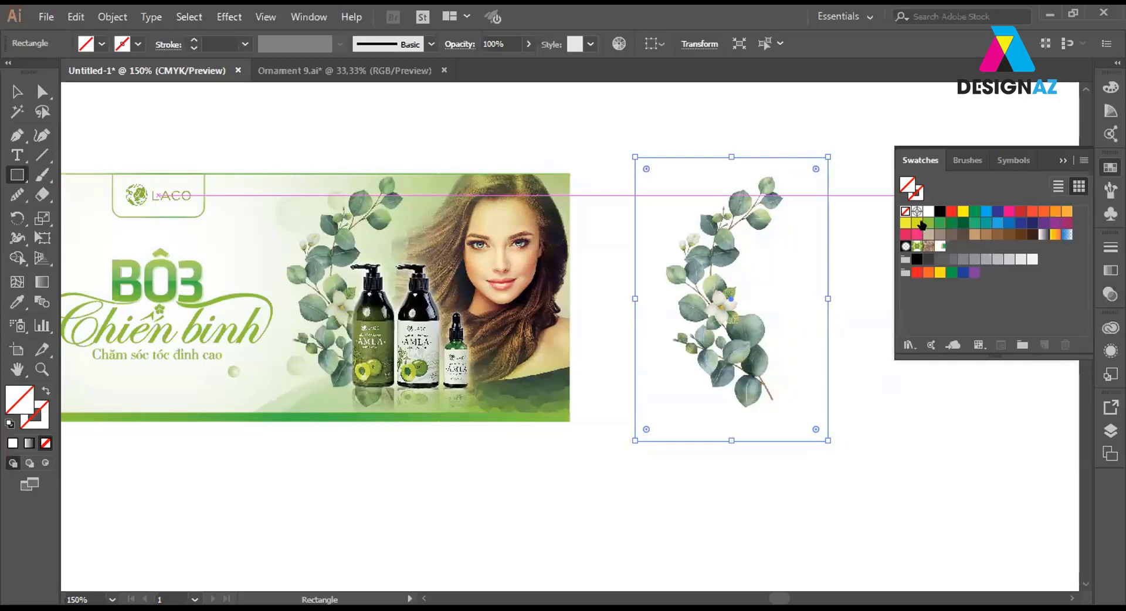
left_click(928, 223)
left_click(17, 91)
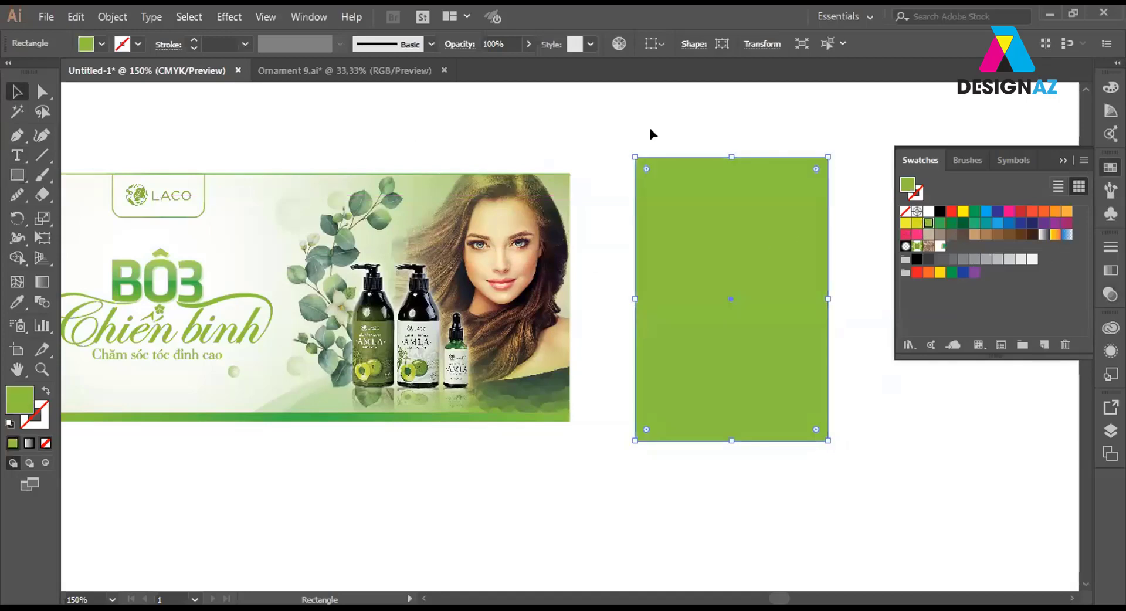
key("ctrl+shift+bracketleft")
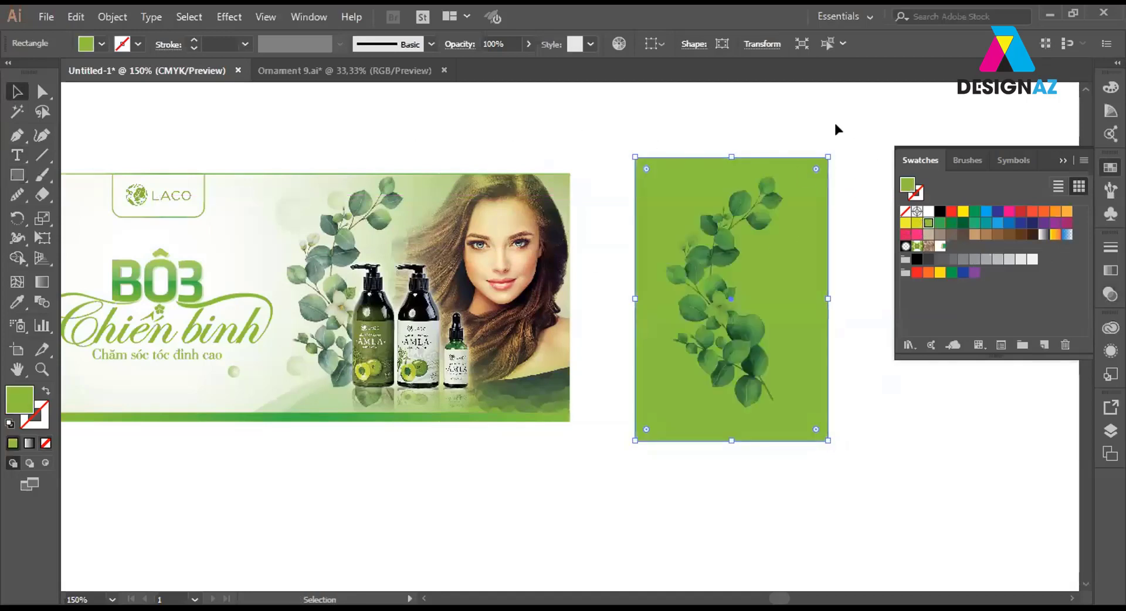
key("ctrl+shift+a")
Switch the leaf image's blend mode to Normal, revealing its white background.
left_click(755, 208)
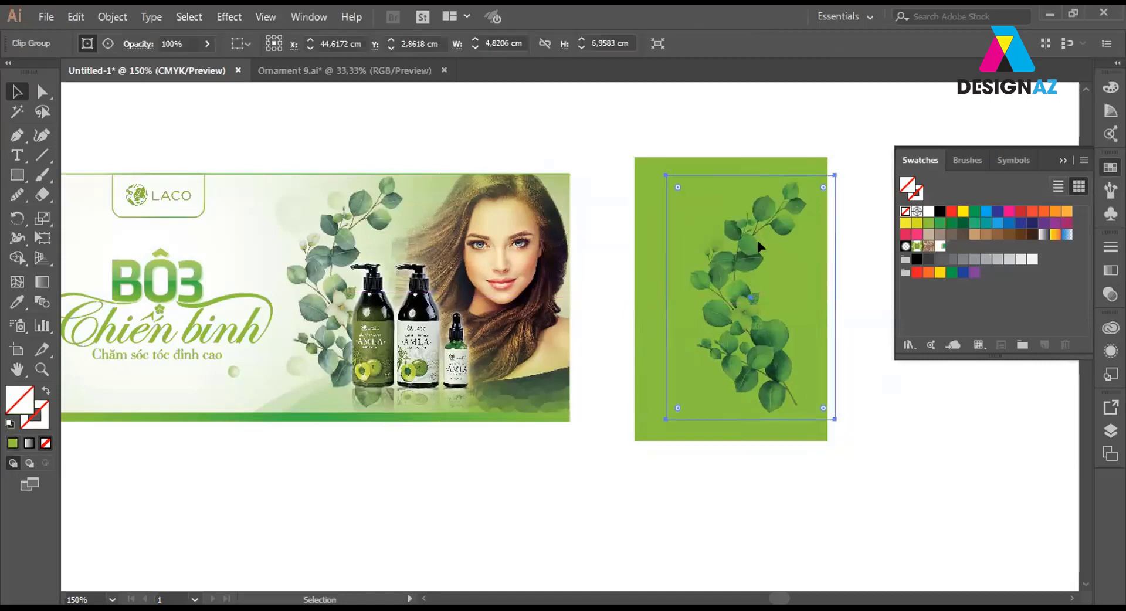
left_click(1109, 293)
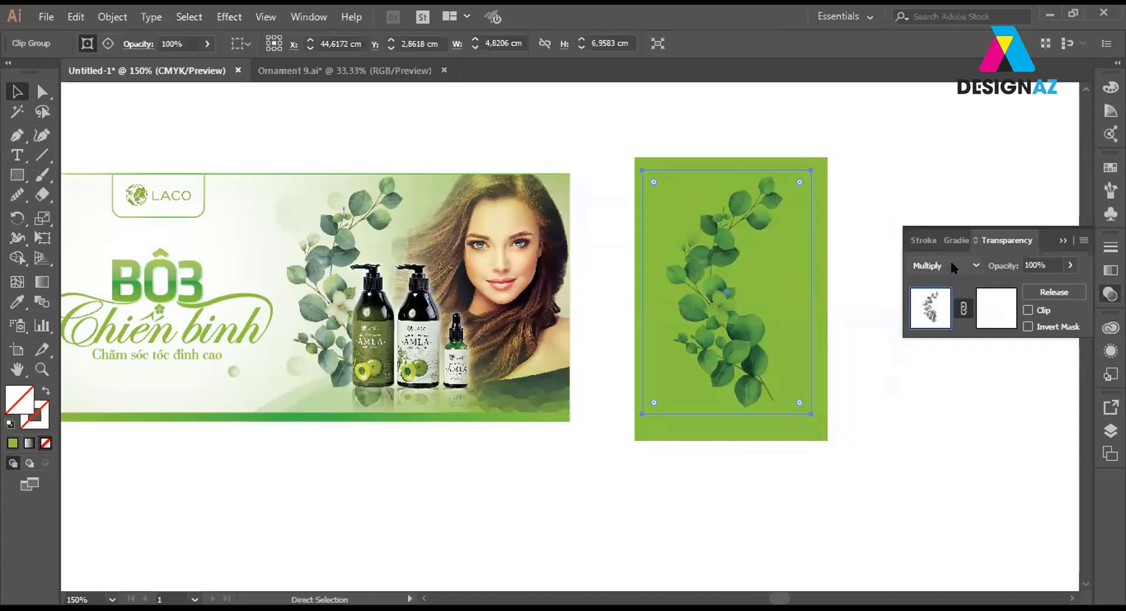
left_click(951, 267)
left_click(944, 286)
left_click(872, 168)
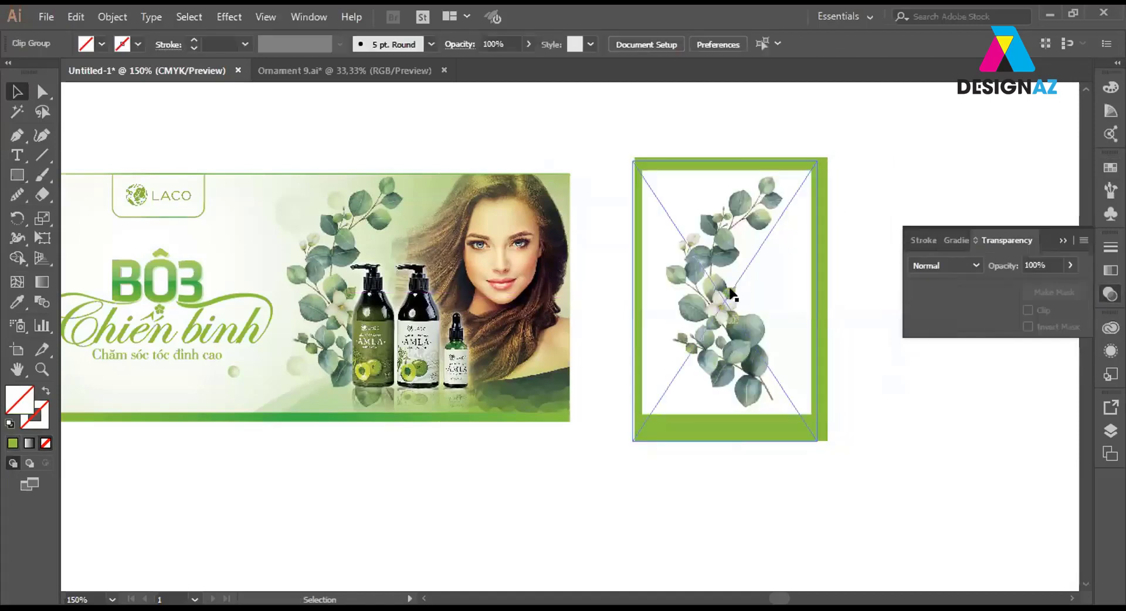
left_click(754, 265)
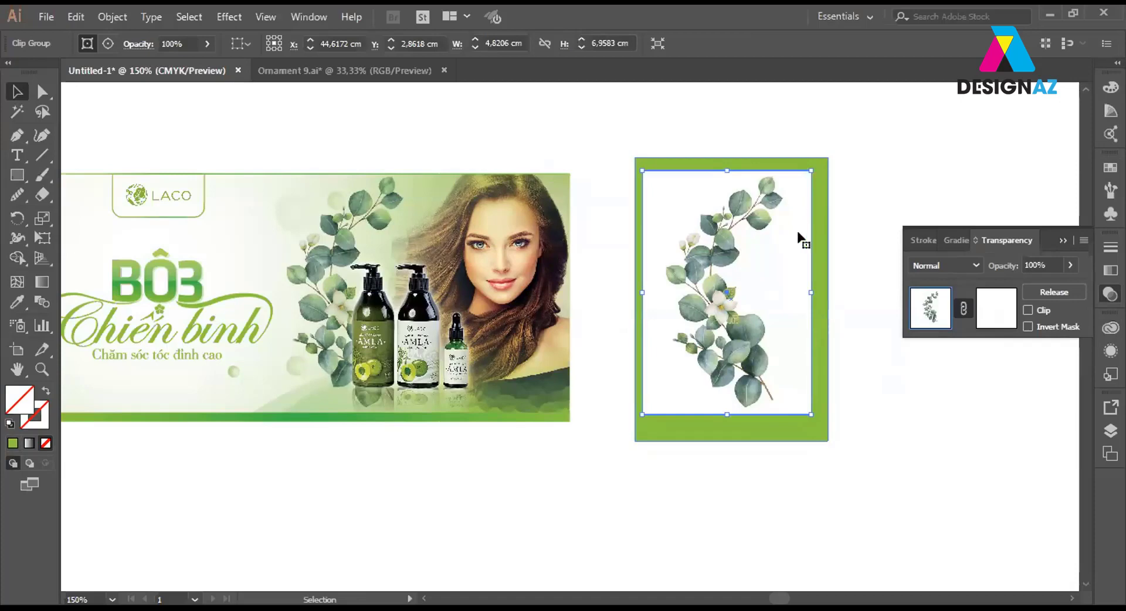
Zoom in on the green rectangle and cut the leaf image with Edit > Cut.
key("z")
left_click_drag(597, 130, 870, 461)
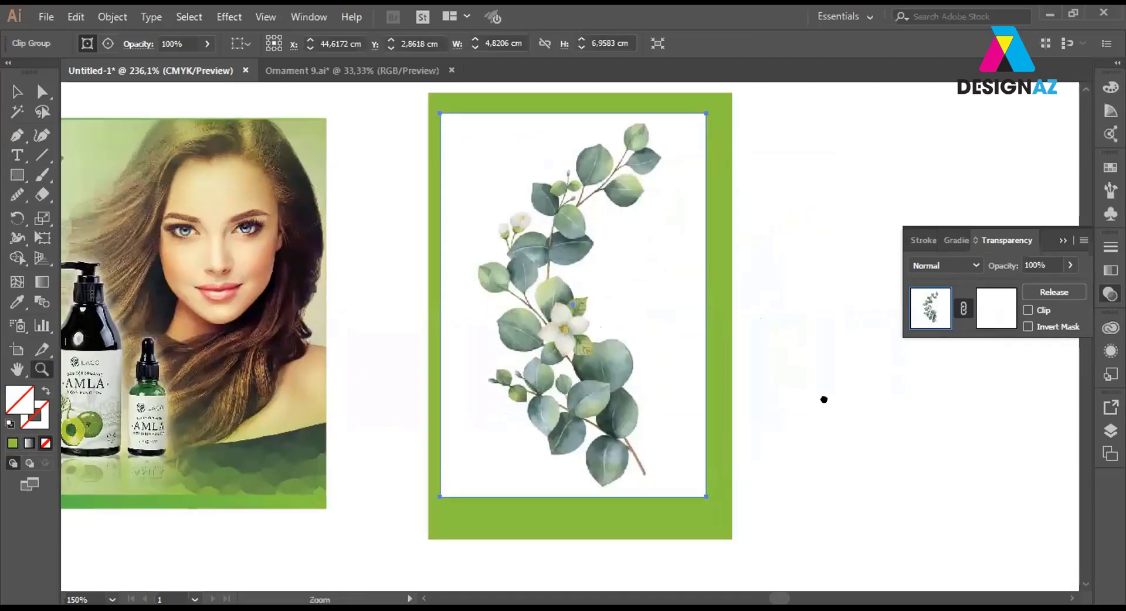
key("v")
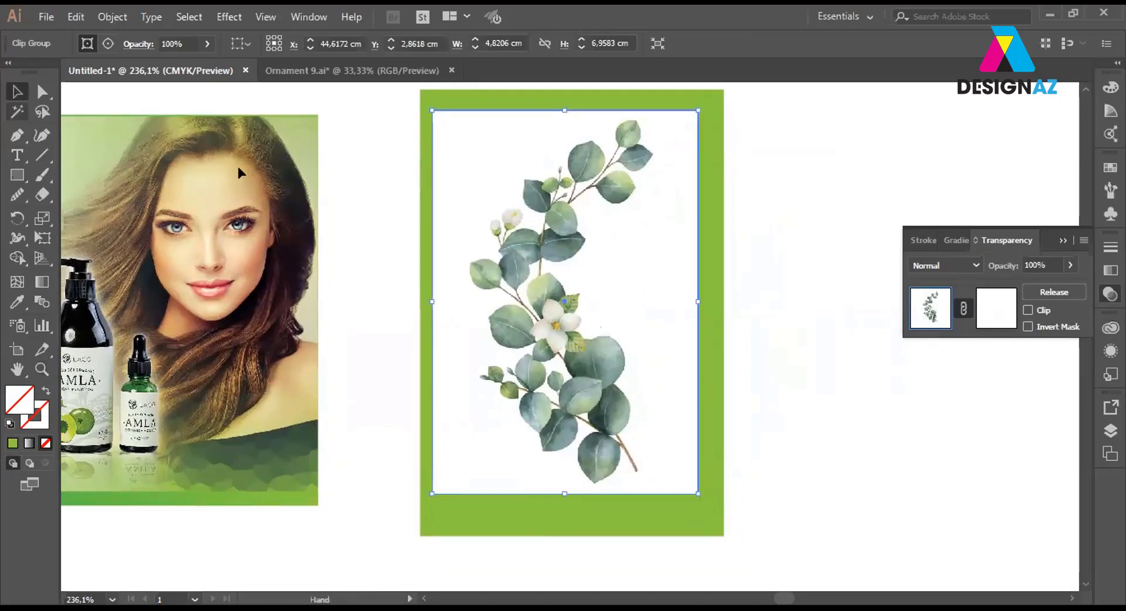
left_click(834, 181)
left_click(577, 214)
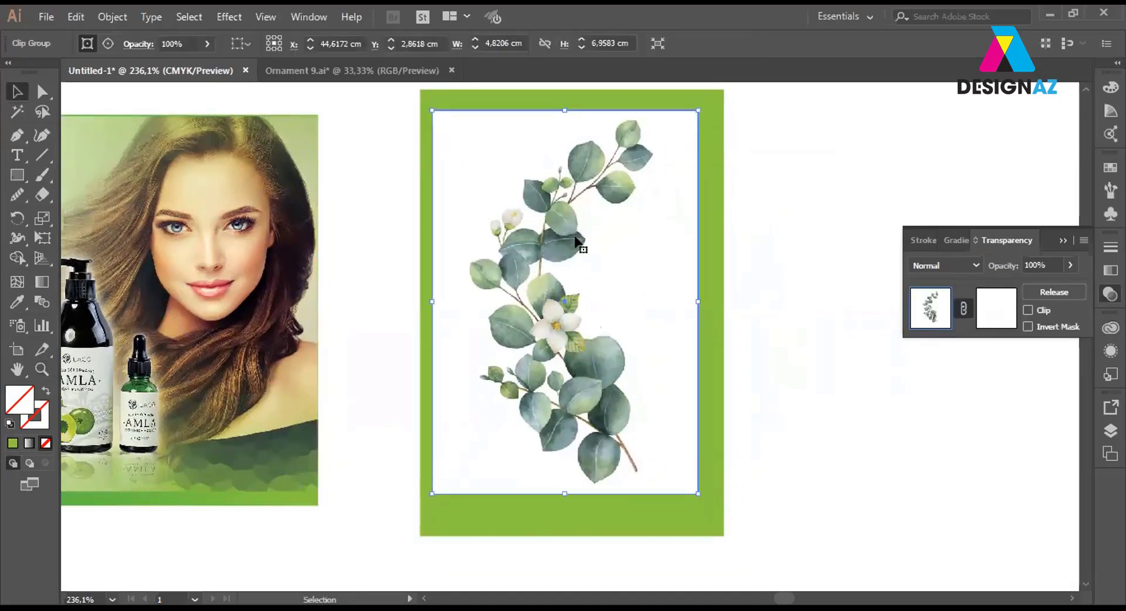
left_click(75, 14)
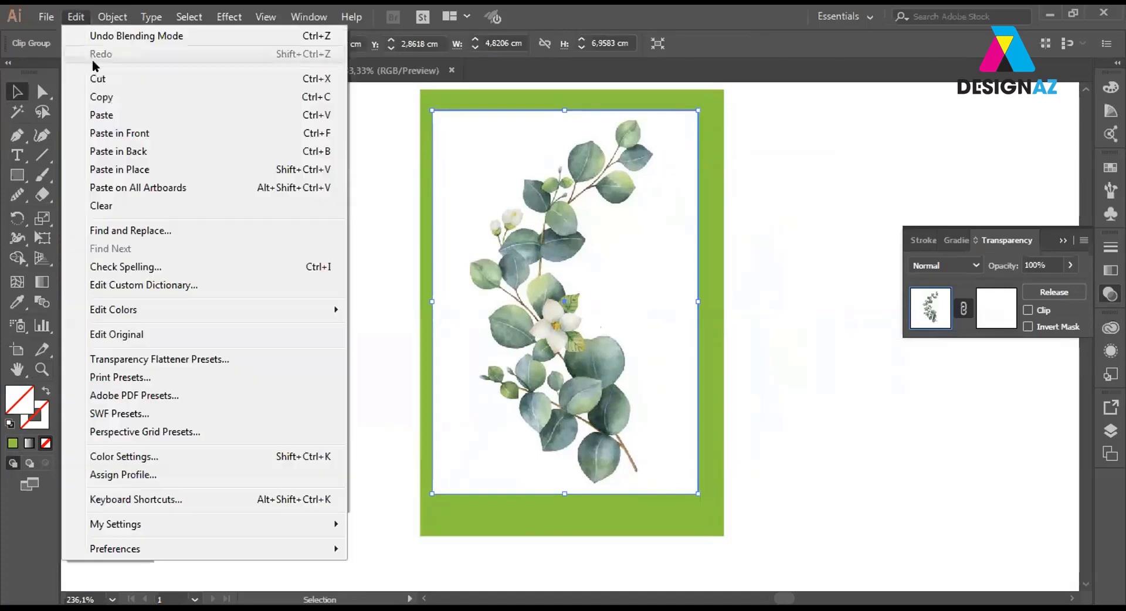
left_click(148, 81)
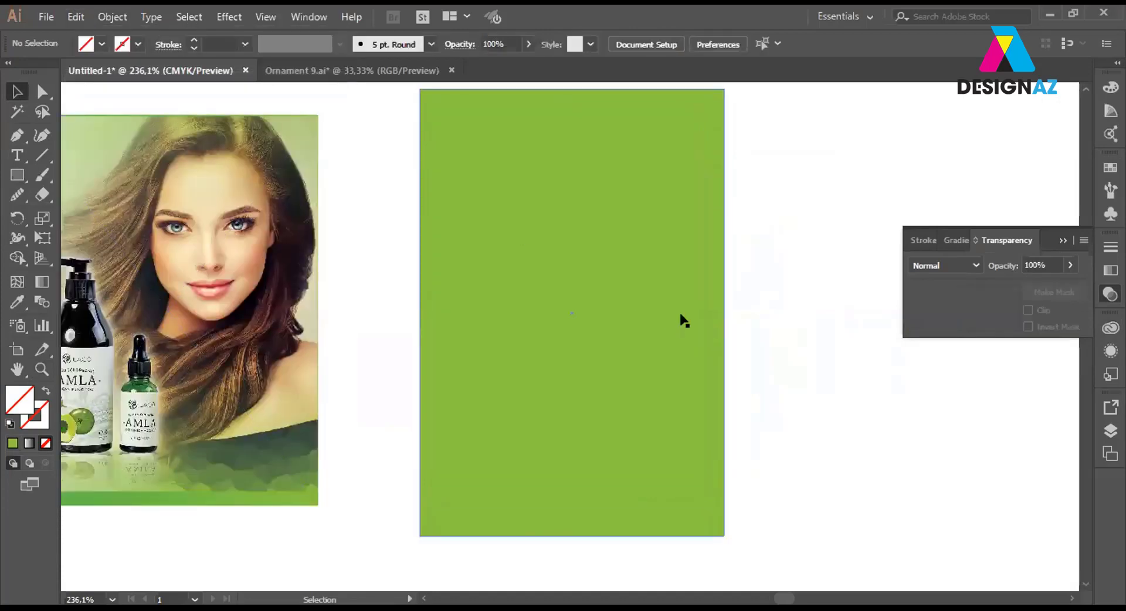
Make an opacity mask on the green rectangle, paste the leaf image in, and invert it.
left_click(685, 294)
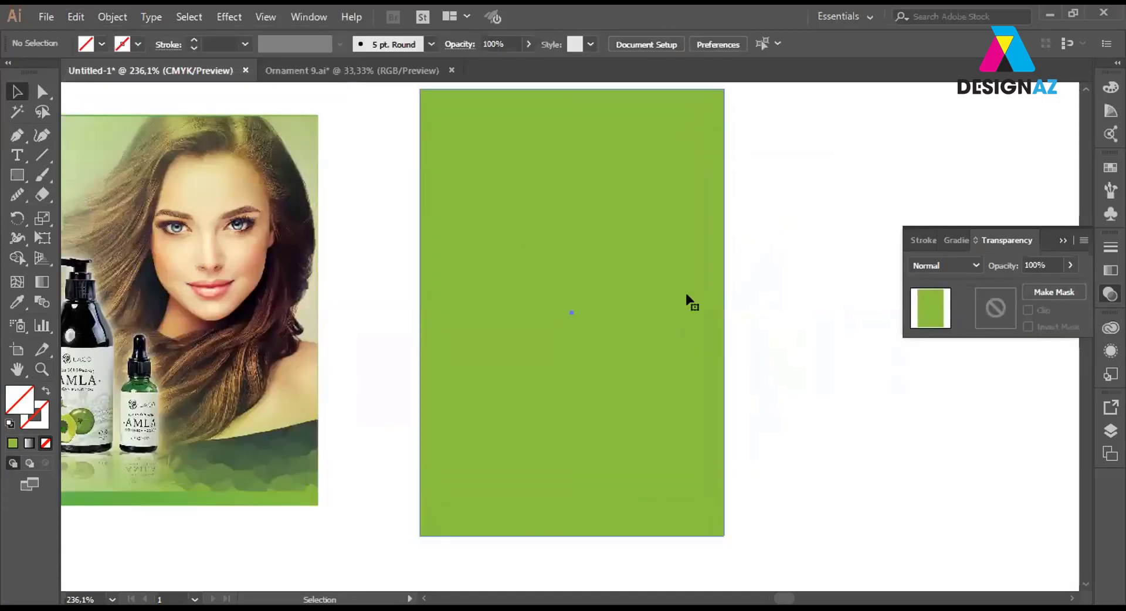
left_click(994, 314)
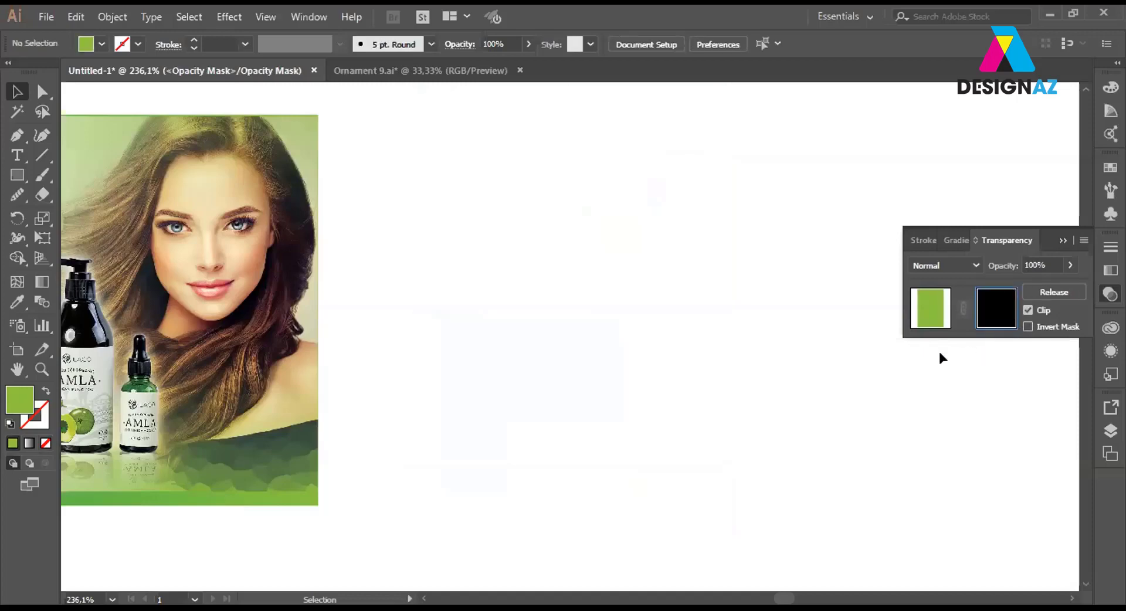
key("ctrl+f")
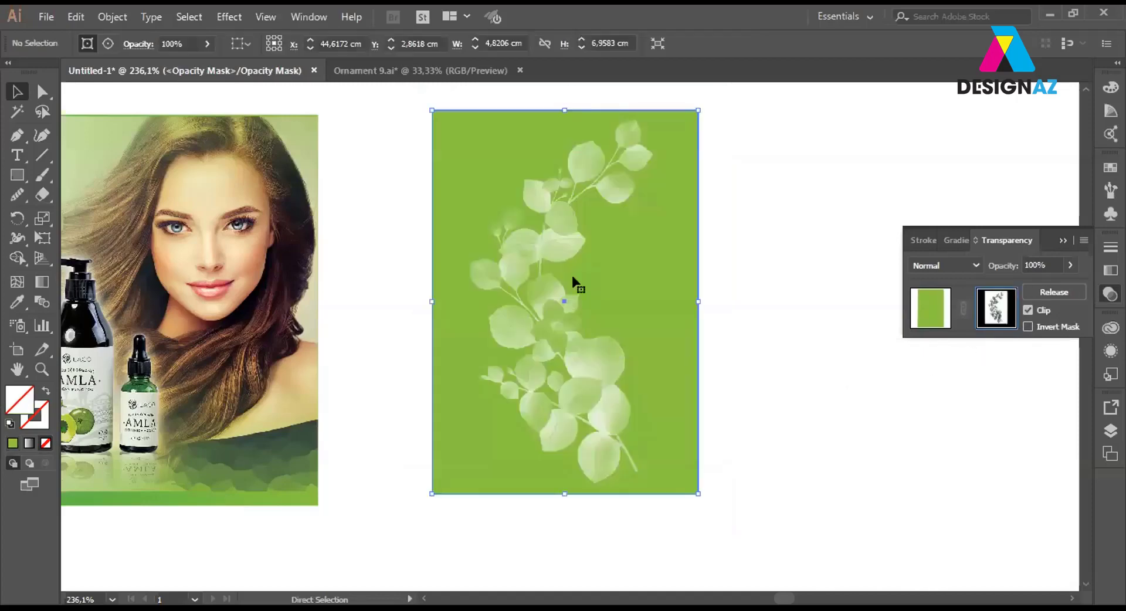
key("v")
left_click(1027, 327)
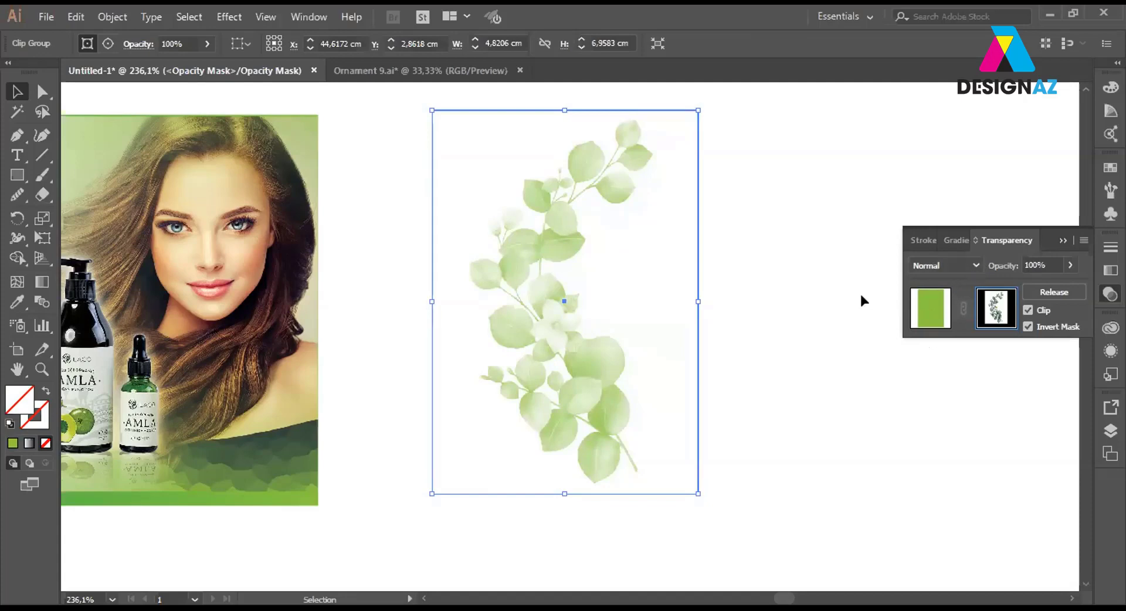
left_click(833, 269)
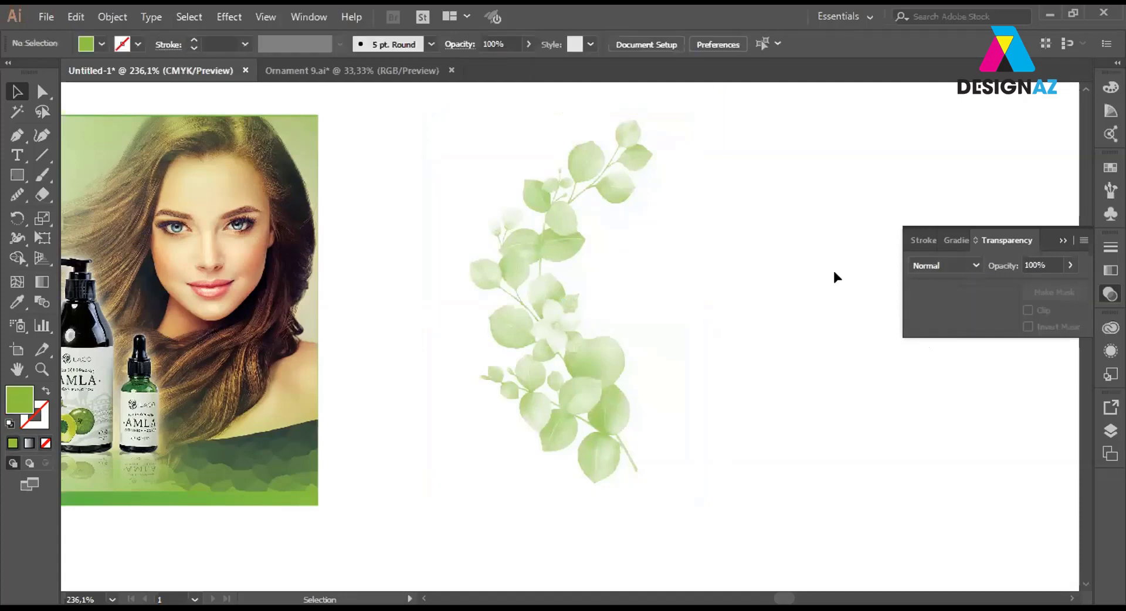
left_click(569, 377)
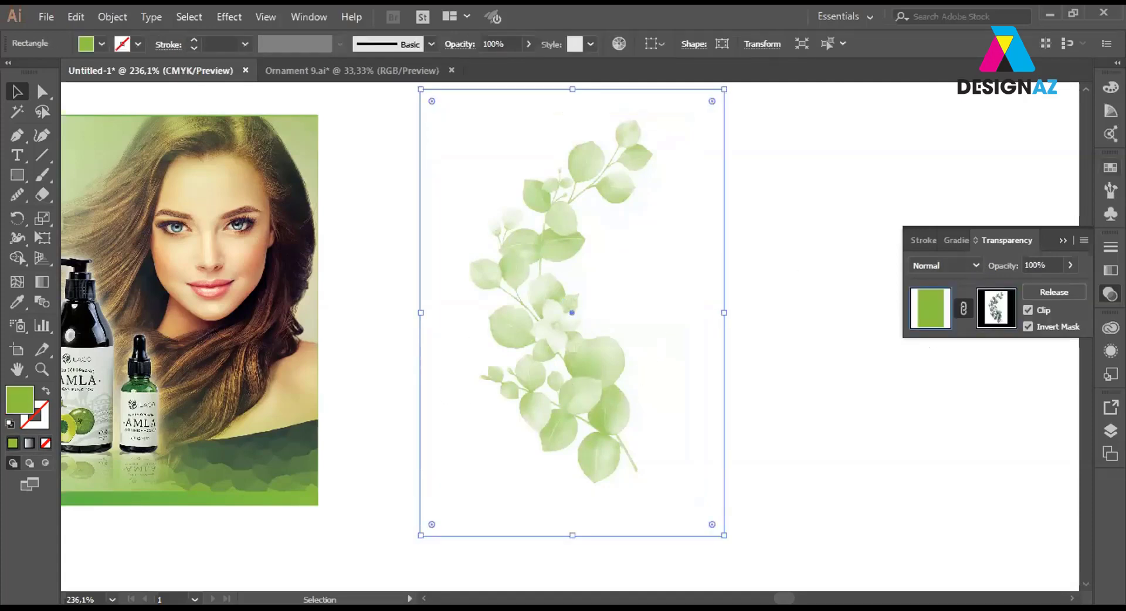
Try orange on the leaf artwork, revert to green, and delete the banner's original leaf image.
left_click(1110, 167)
left_click(1065, 210)
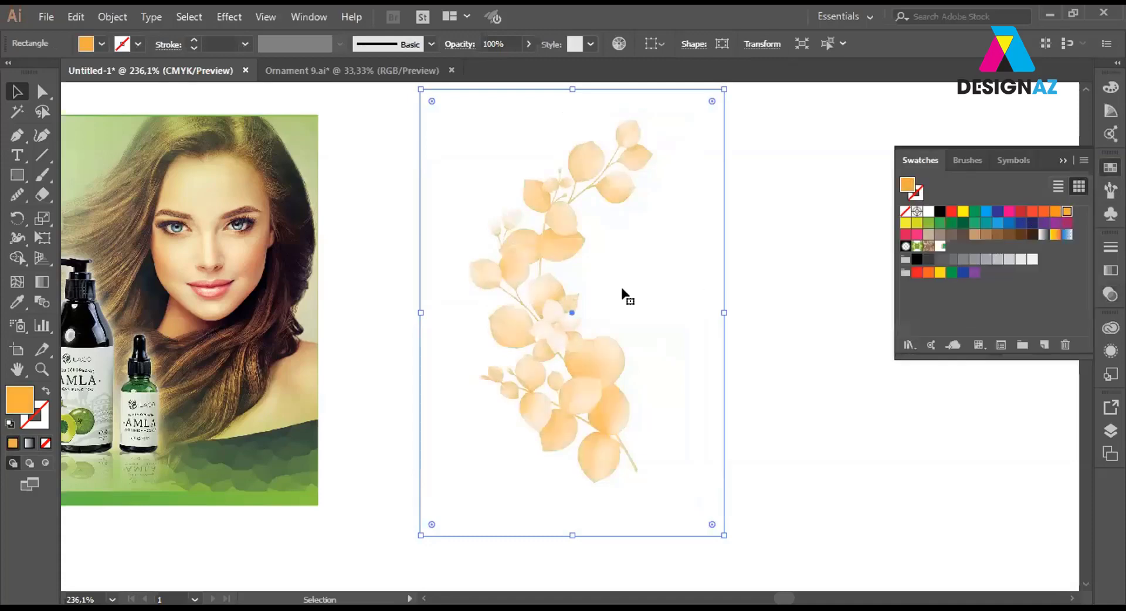
left_click(928, 222)
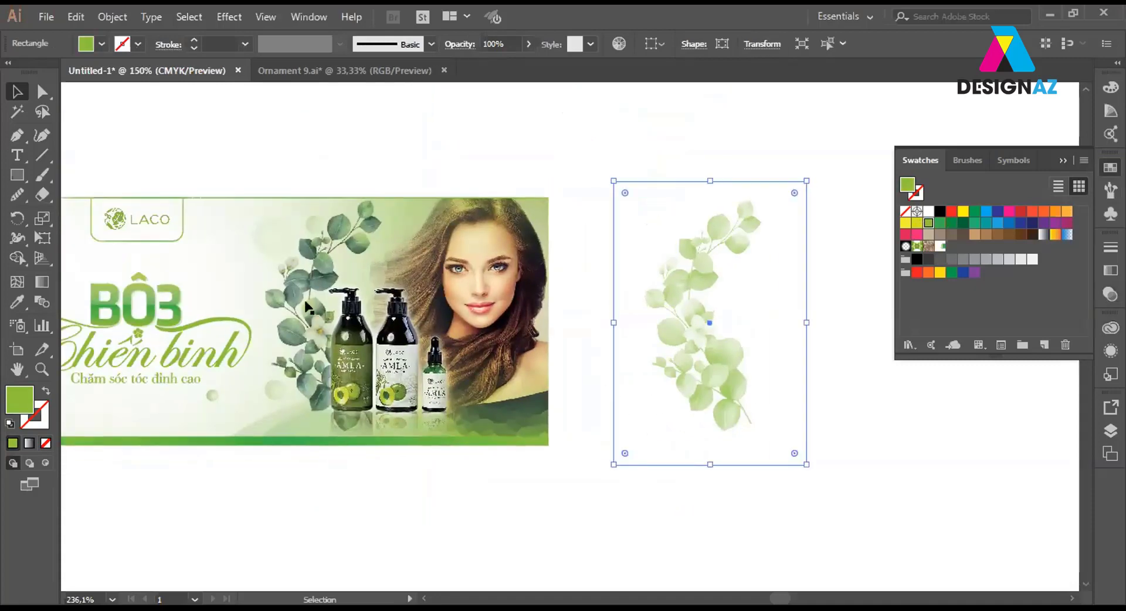
left_click(293, 285)
key("Delete")
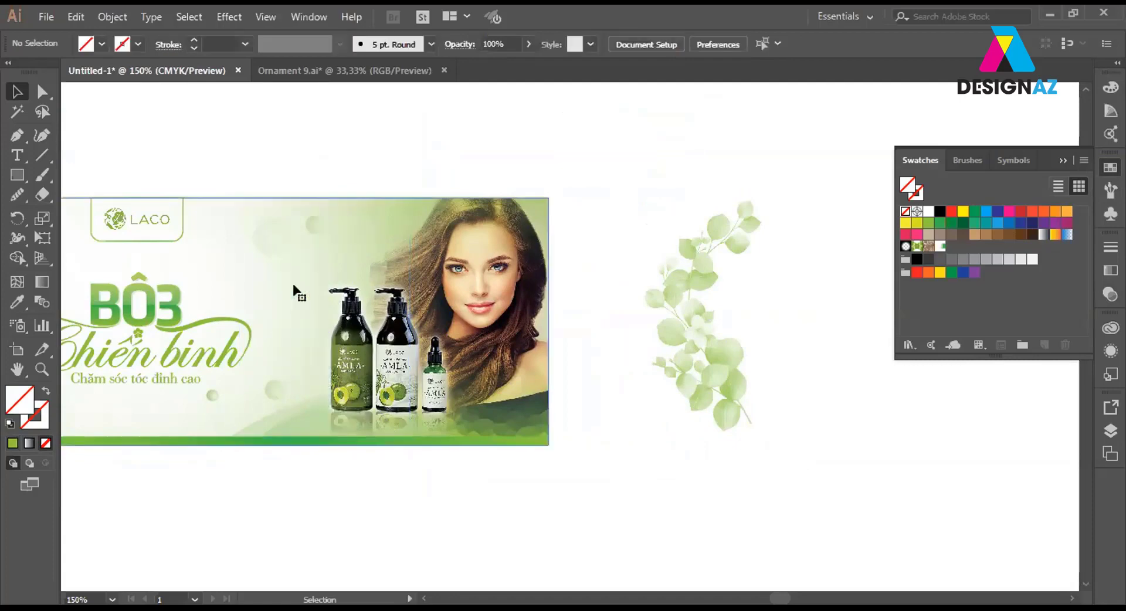
Move the green leaf graphic onto the banner behind the bottles and nudge it slightly left.
mouse_move(707, 374)
left_mouse_down()
mouse_move(448, 380)
mouse_move(448, 389)
left_mouse_up()
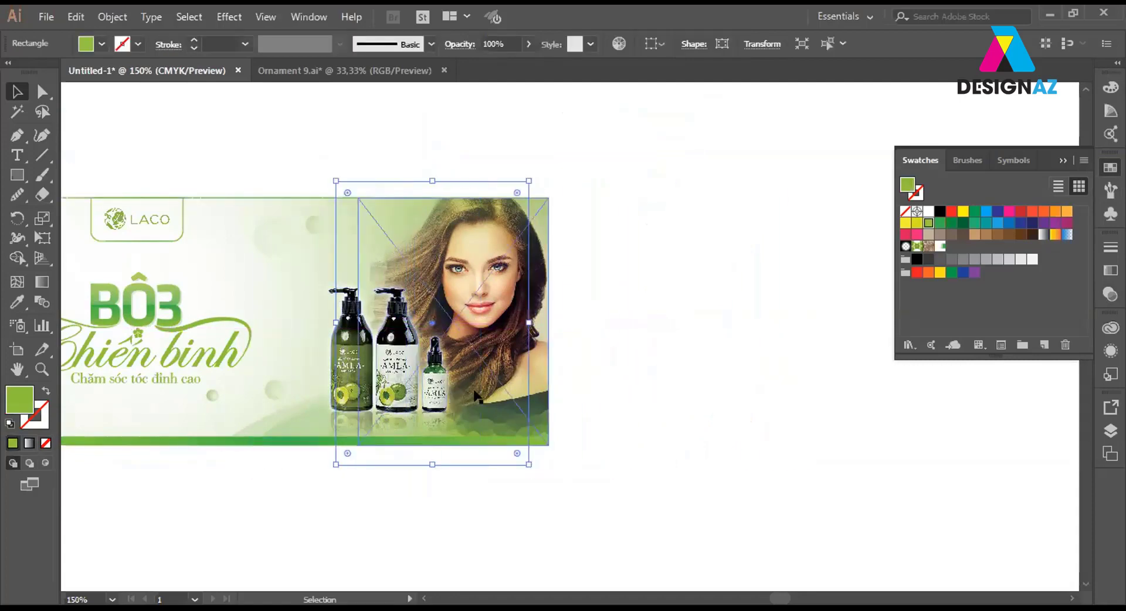
key("ctrl")
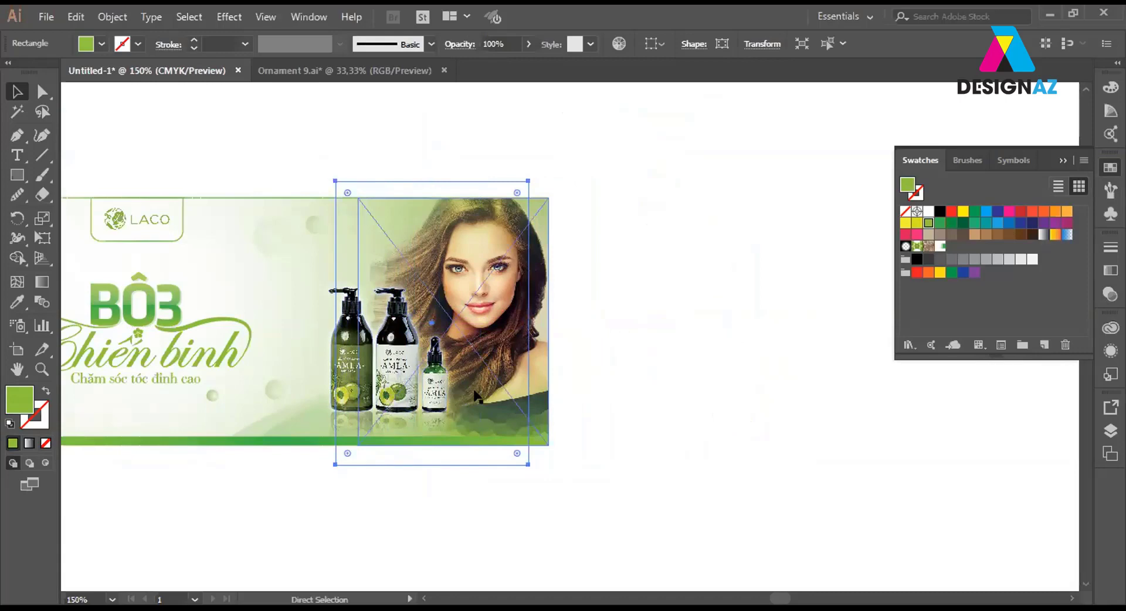
key("shift+Left")
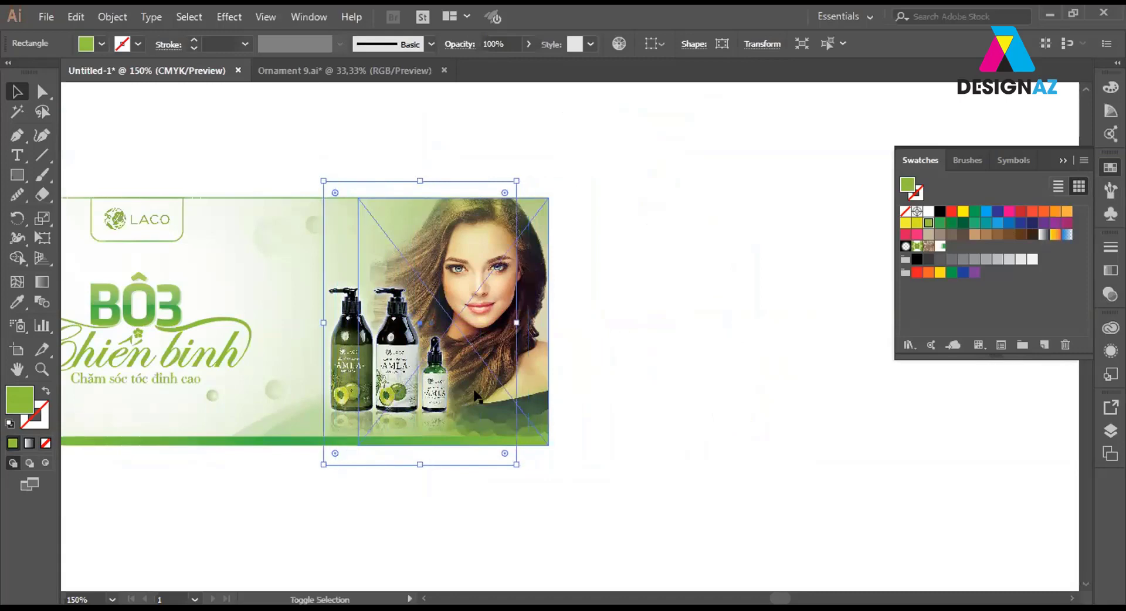
key("shift+Left")
key("shift+Left")
key("shift+Left")
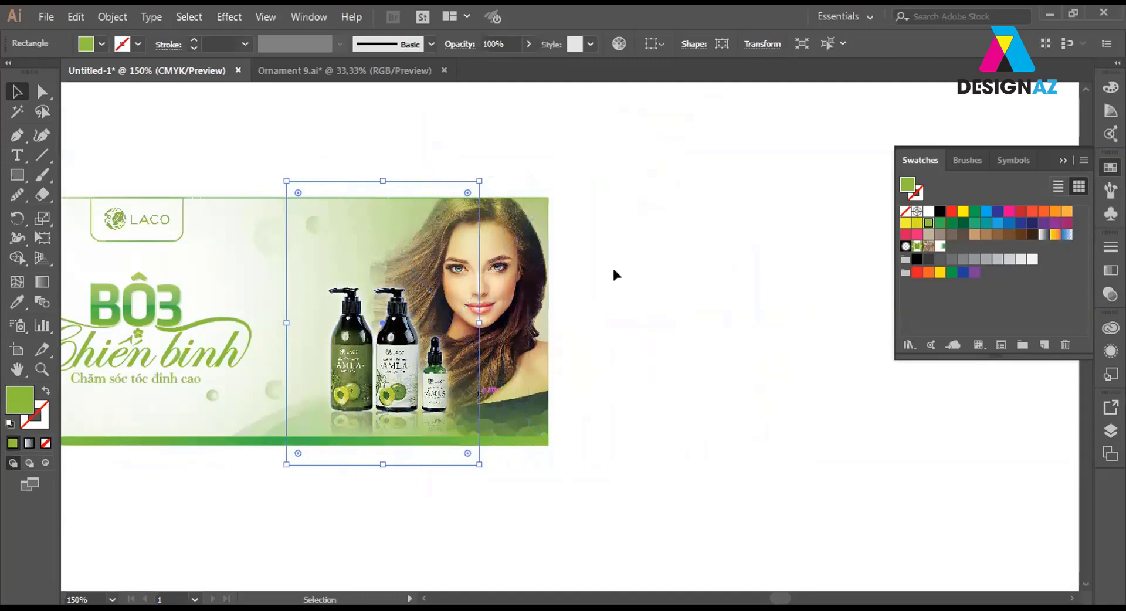
left_click_drag(600, 221, 521, 457)
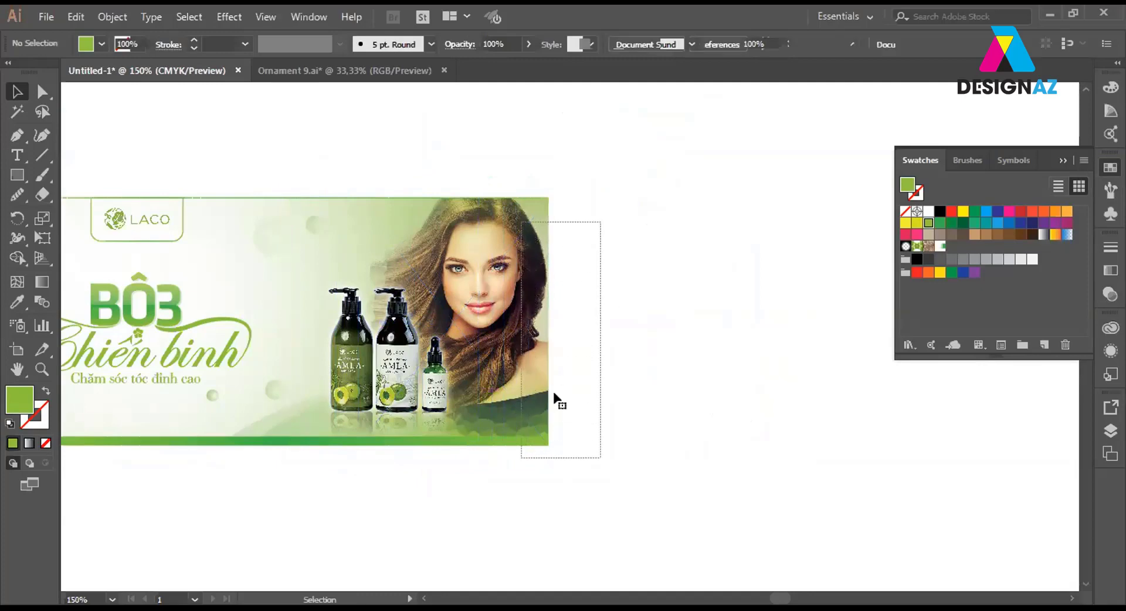
left_click_drag(617, 167, 508, 500)
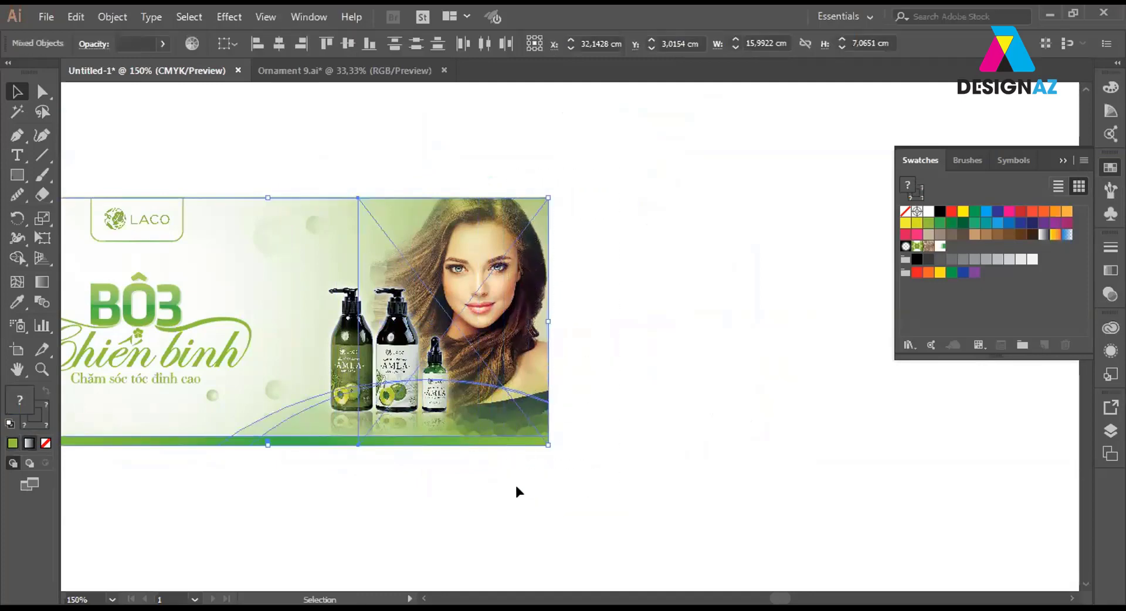
key("ctrl")
Select the leaf graphic's frame, shift it slightly left, and zoom in on the bottles area.
left_click(639, 303)
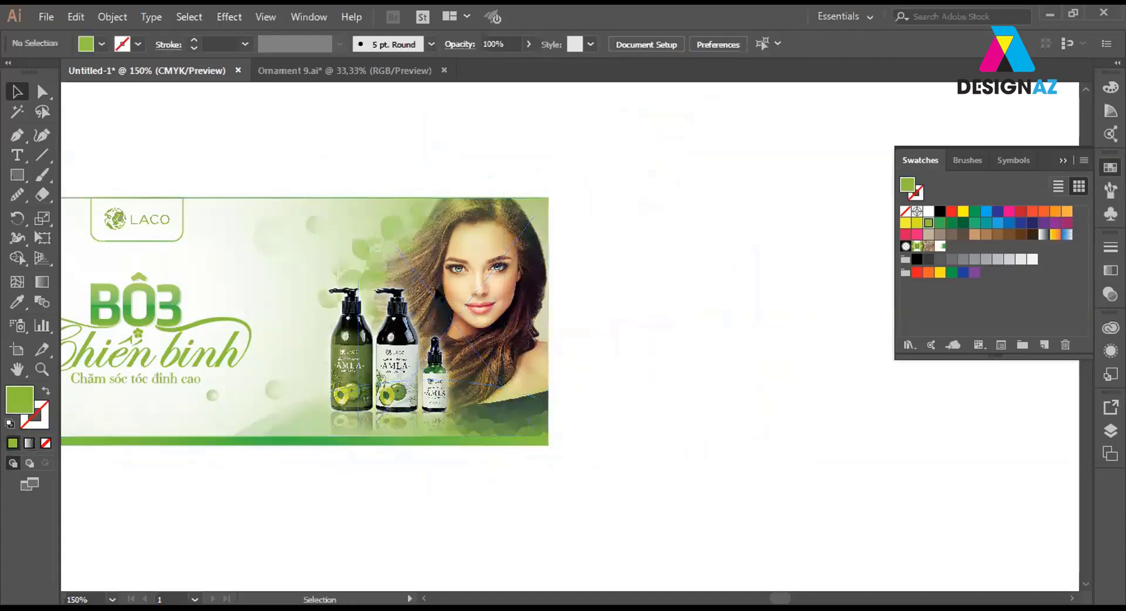
left_click(346, 255)
left_click_drag(362, 250, 315, 253)
left_click_drag(361, 288, 360, 288)
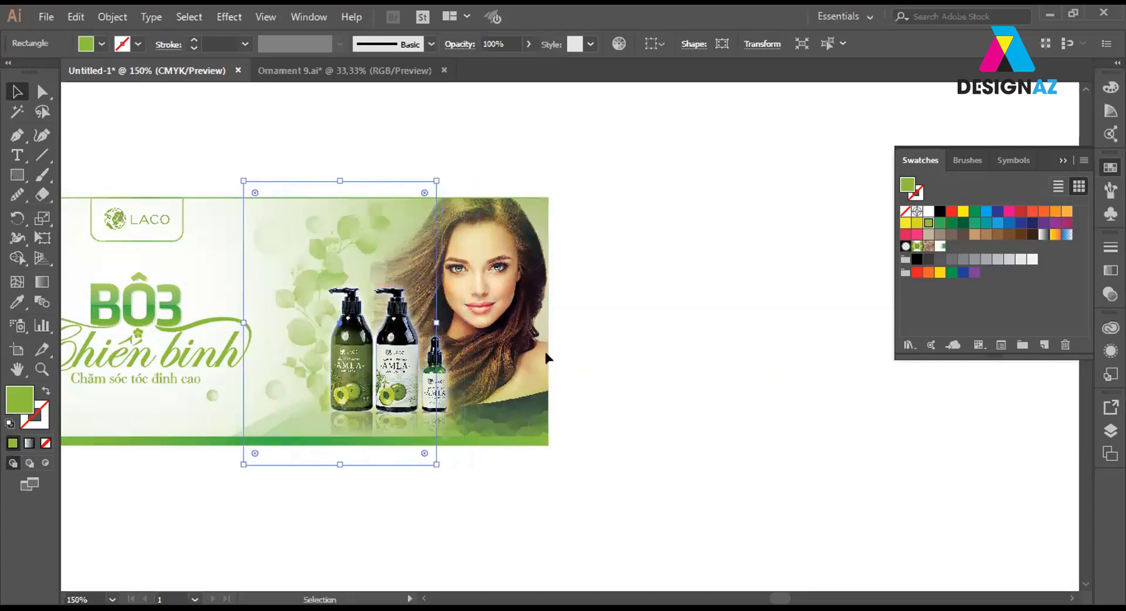
mouse_move(575, 328)
left_mouse_down()
mouse_move(774, 304)
mouse_move(729, 320)
left_mouse_up()
key("z")
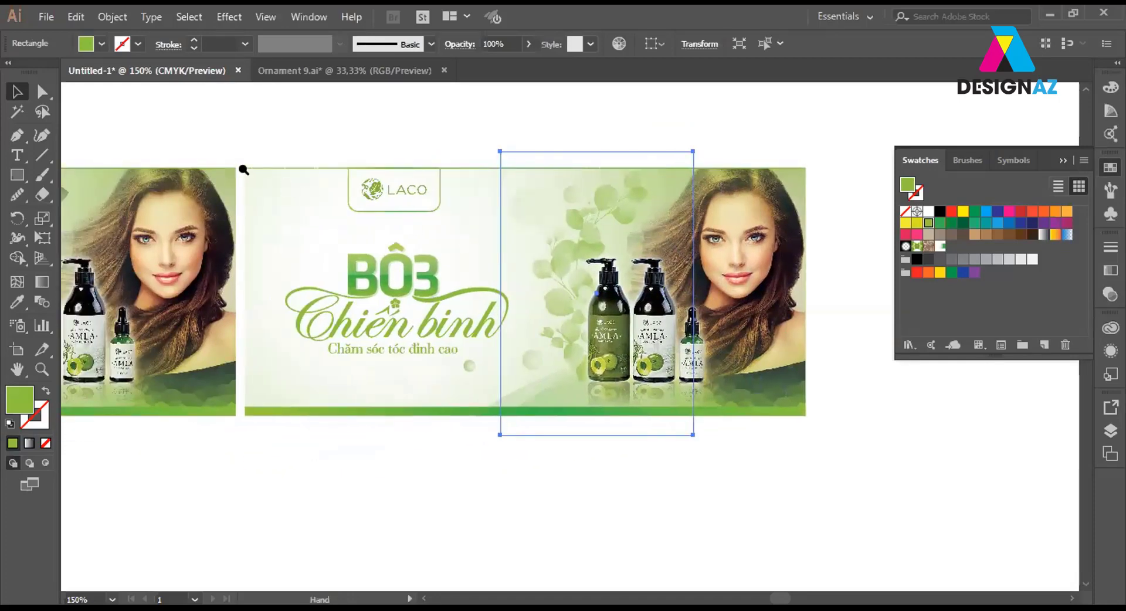
left_click_drag(187, 132, 870, 450)
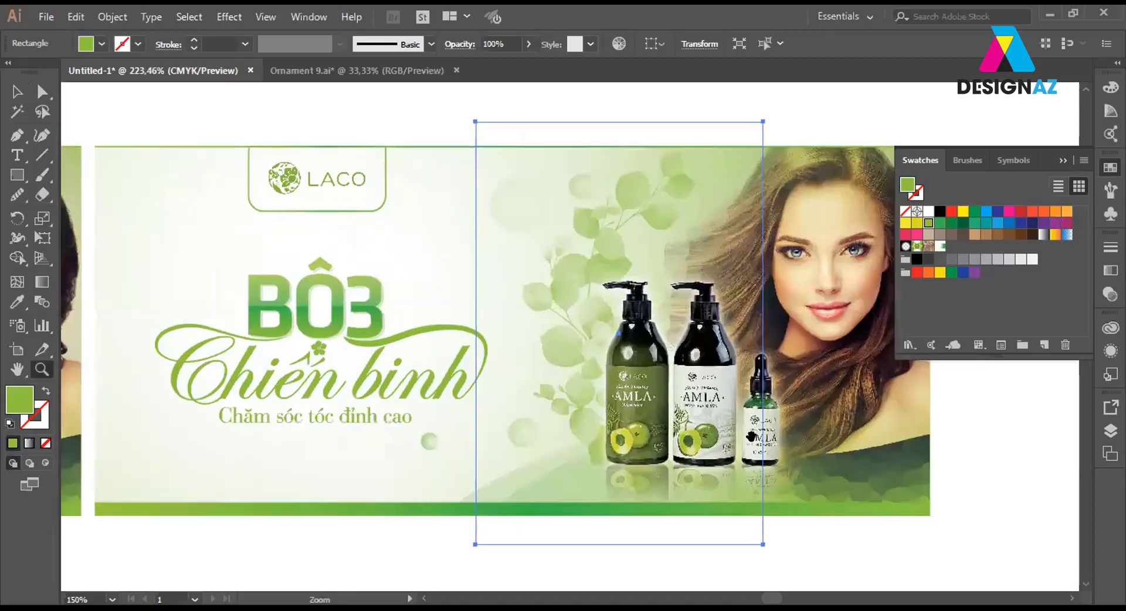
key("v")
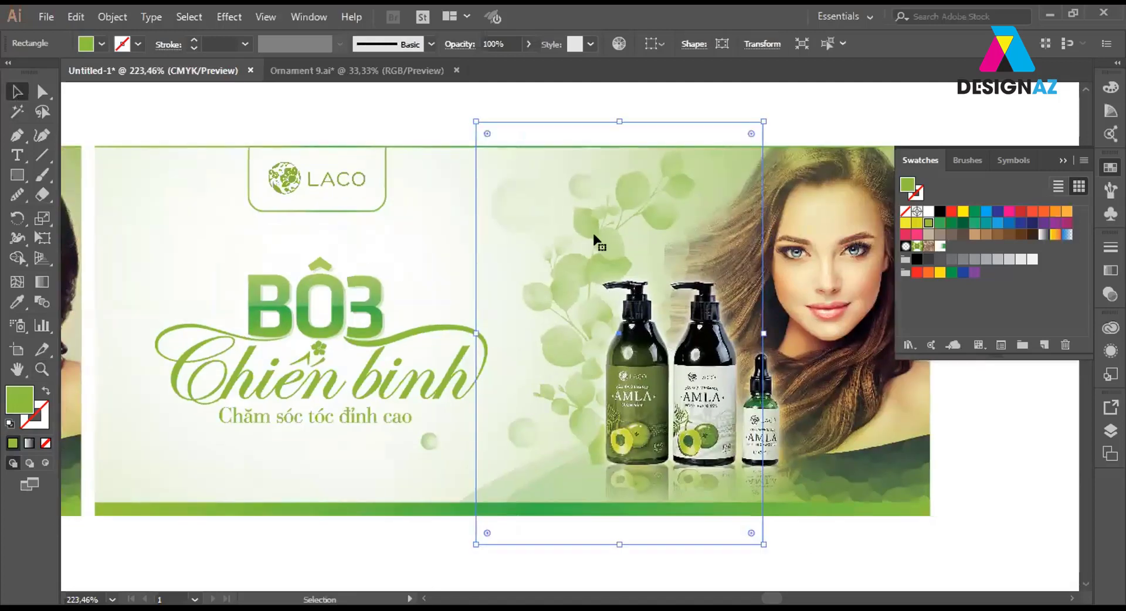
Narrow the leaf frame, trim its bottom to the banner edge, and shift it slightly right.
mouse_move(763, 121)
left_mouse_down()
mouse_move(750, 122)
mouse_move(748, 143)
left_mouse_up()
left_click_drag(749, 544, 725, 508)
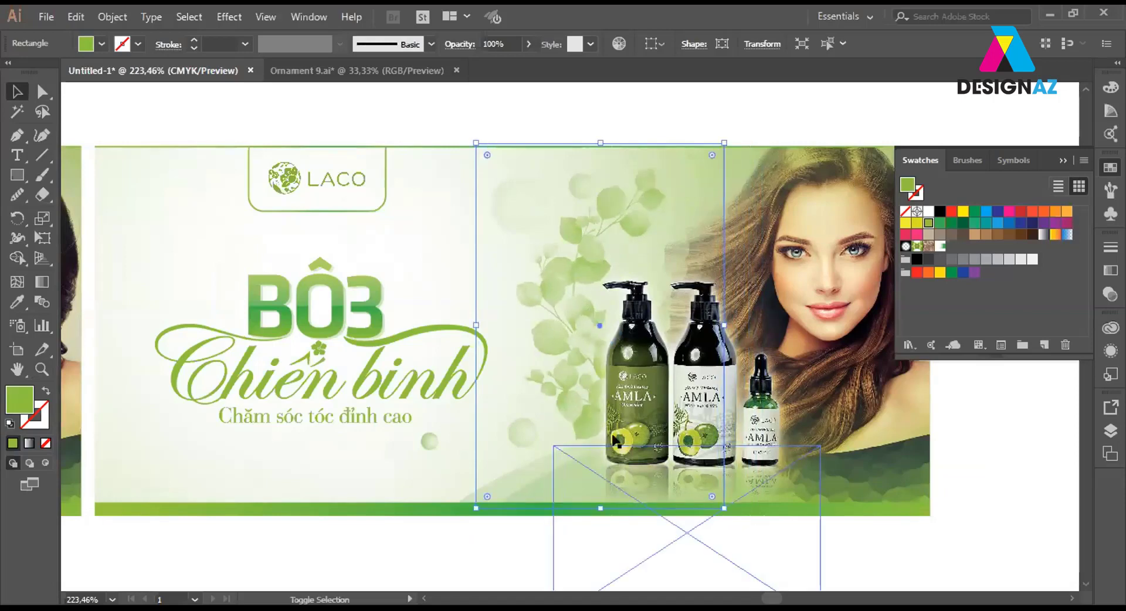
mouse_move(570, 369)
left_mouse_down()
mouse_move(589, 434)
mouse_move(760, 480)
left_mouse_up()
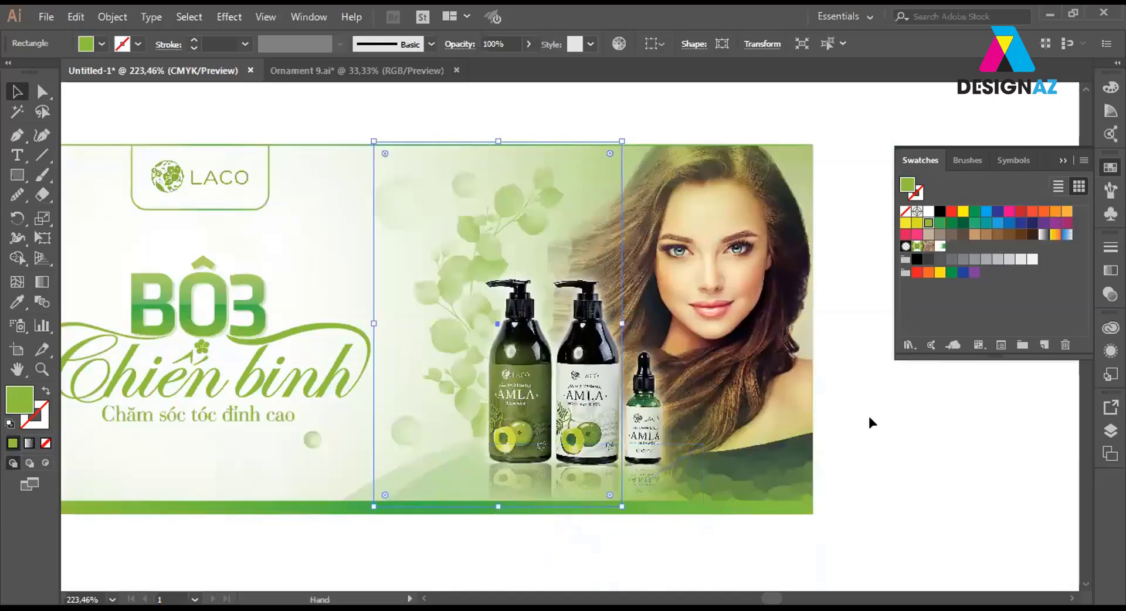
left_click(868, 414)
left_click(556, 362)
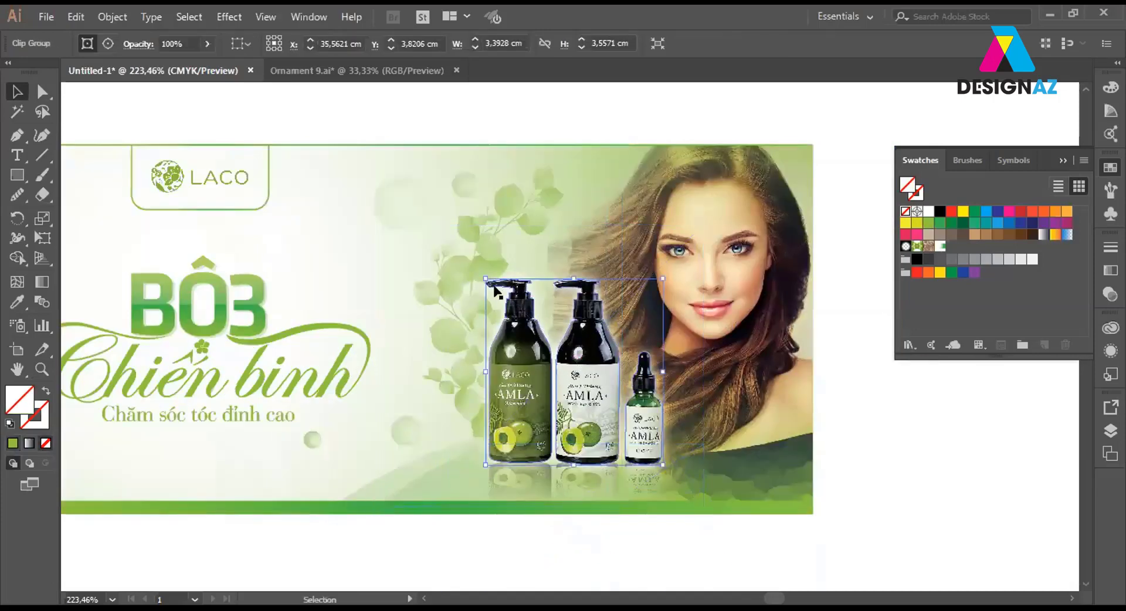
Scale the bottles group down slightly, comparing before and after with undo and redo.
mouse_move(486, 279)
left_mouse_down()
mouse_move(503, 280)
mouse_move(503, 297)
left_mouse_up()
left_click(894, 409)
key("ctrl+z")
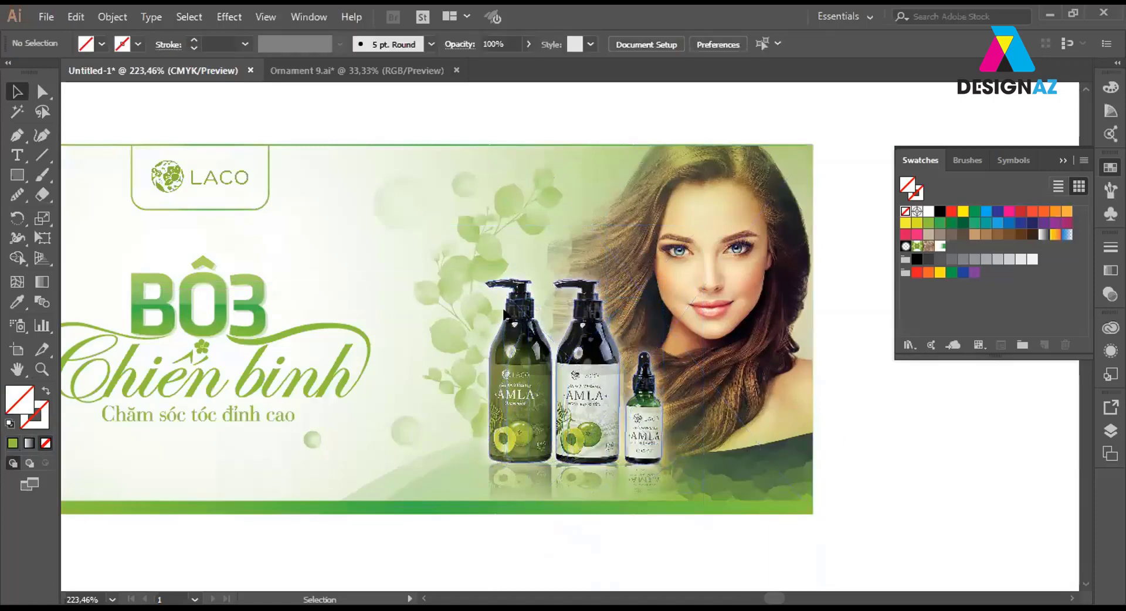
left_click_drag(519, 375, 521, 372)
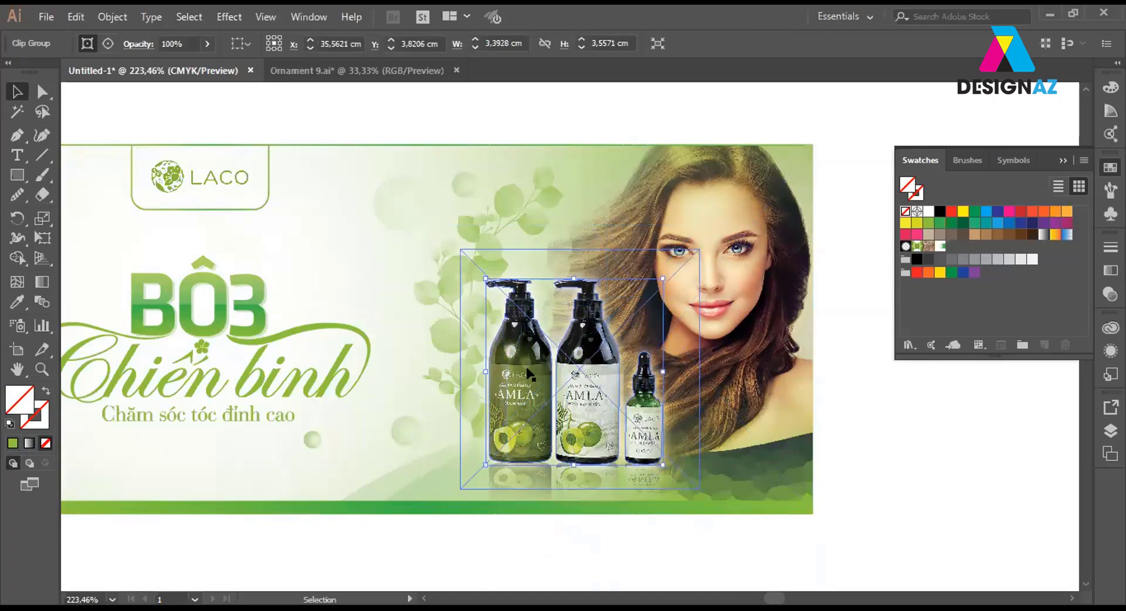
key("ctrl+shift+z")
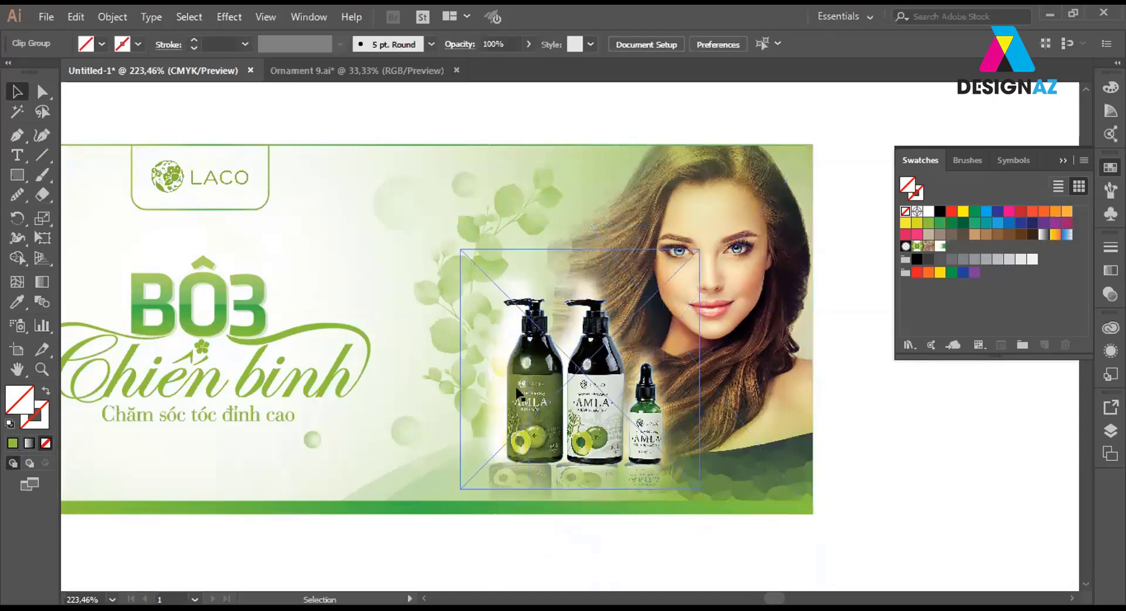
Inspect the faded shape, outline and reflection group beneath the bottles, then reselect the leaf graphic.
left_click(546, 444)
left_click(851, 439)
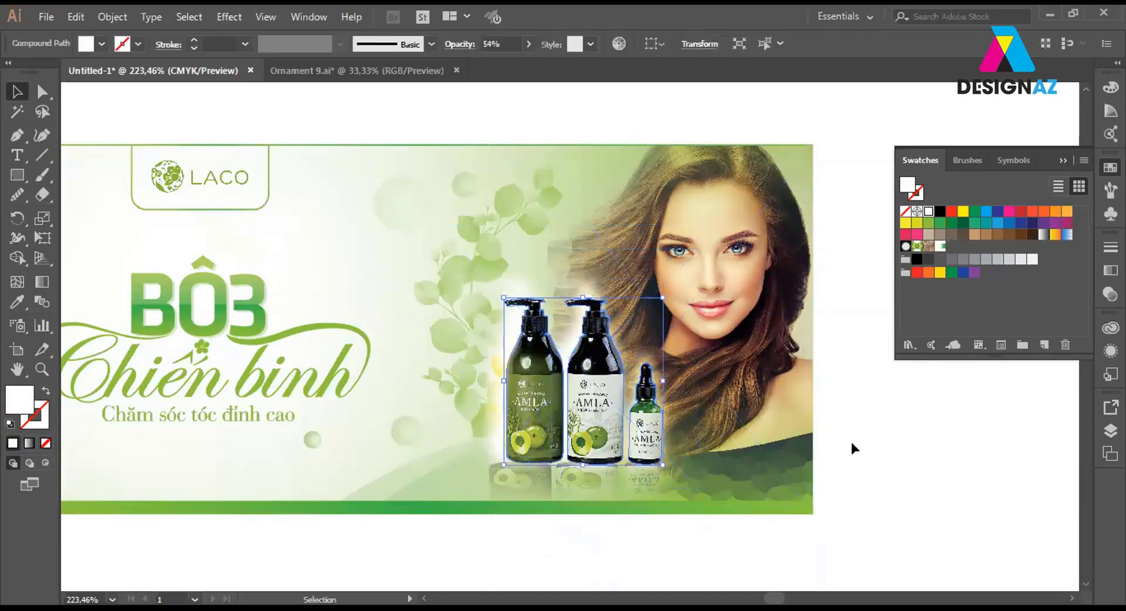
left_click(503, 347)
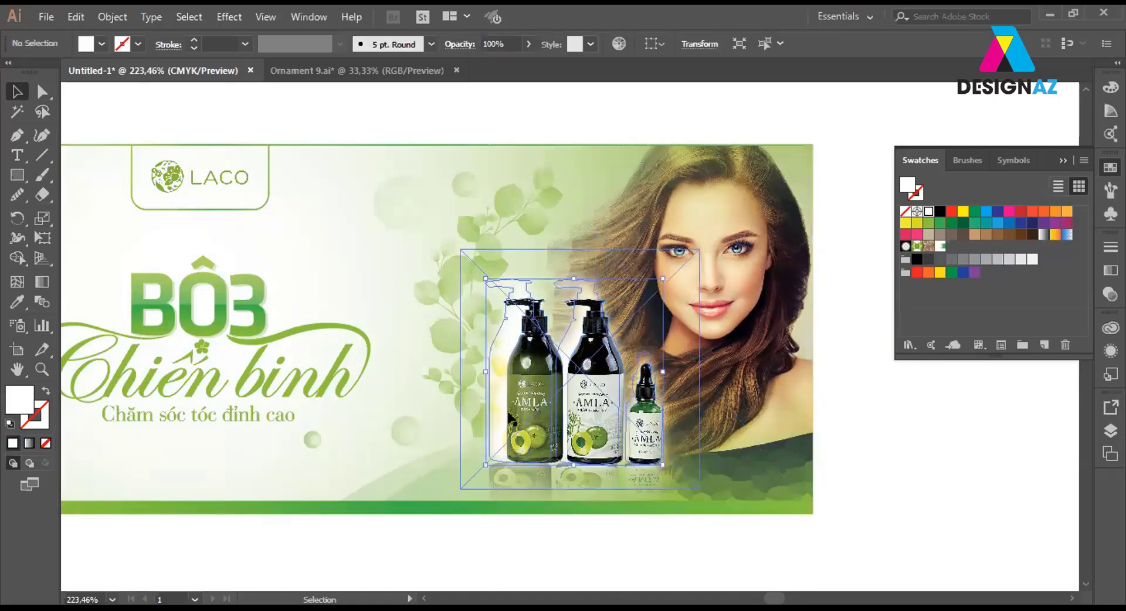
left_click(816, 422)
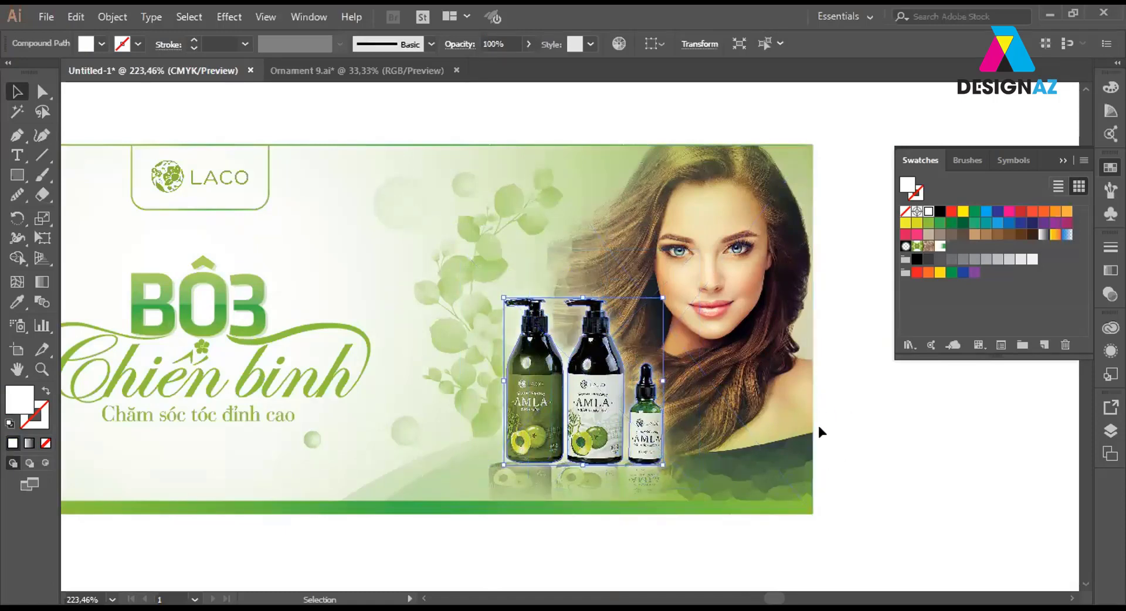
left_click(545, 503)
key("ctrl+7")
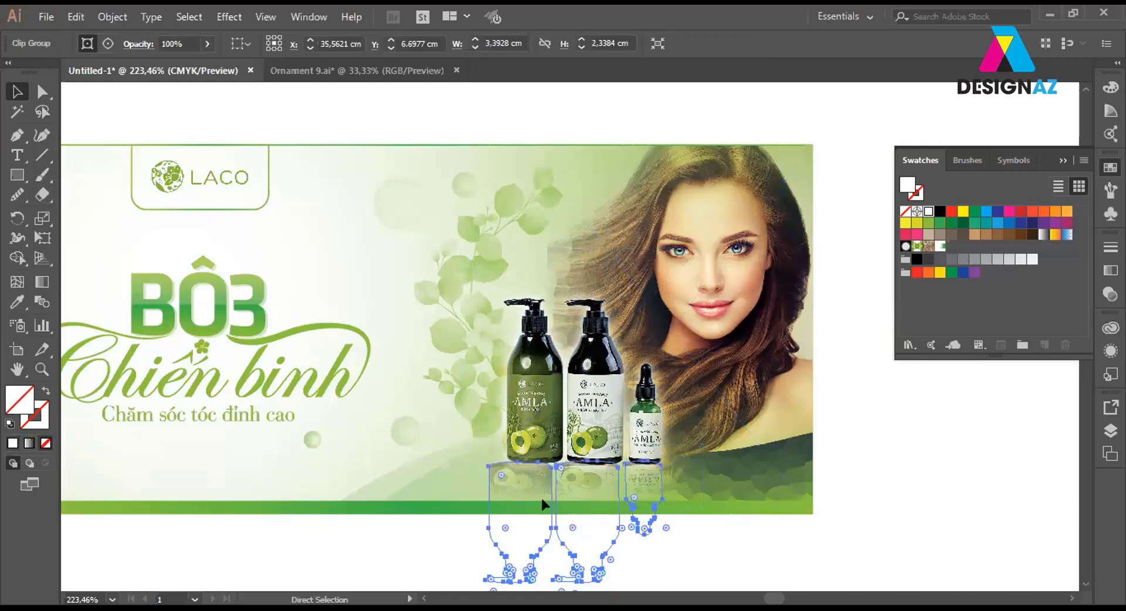
left_click(847, 431)
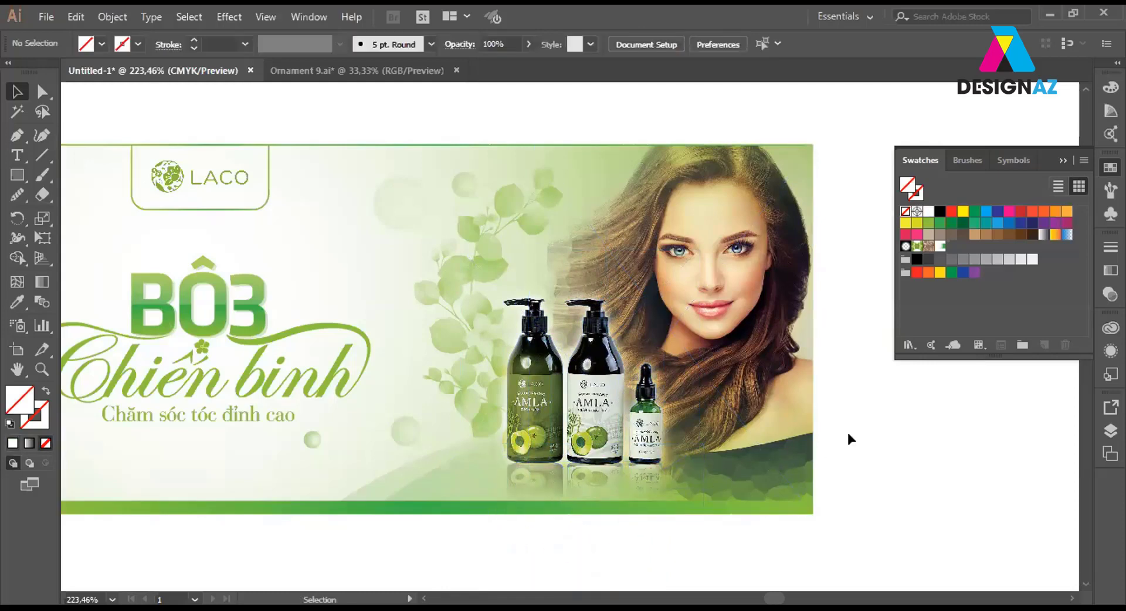
left_click(462, 269)
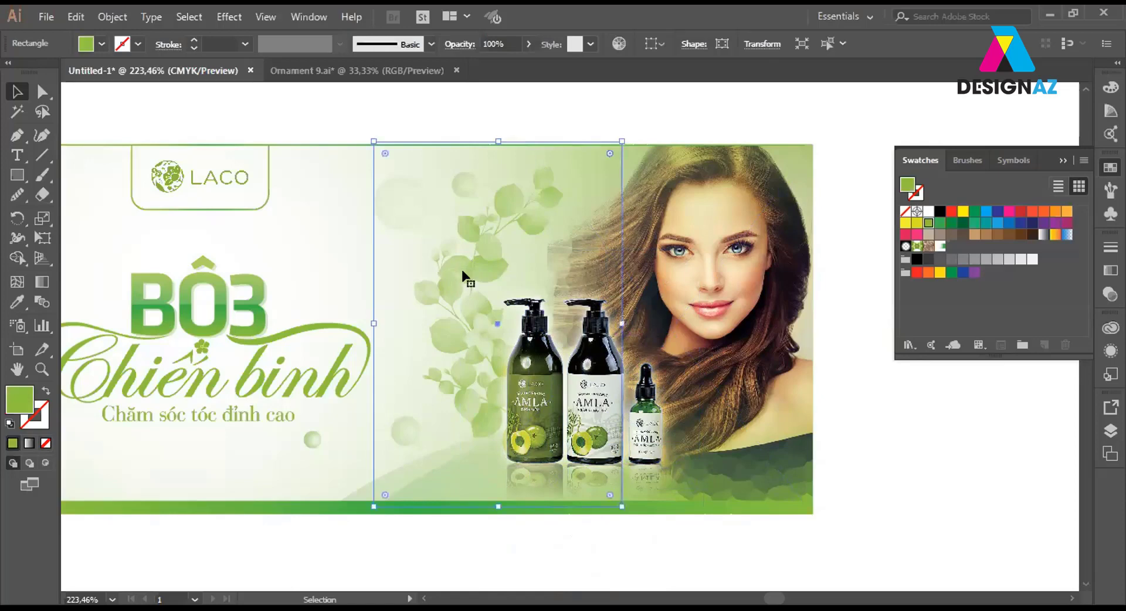
Try orange and green swatches on the leaf rectangle, then sample the 3's green gradient onto it.
left_click(1055, 234)
left_click(930, 223)
key("i")
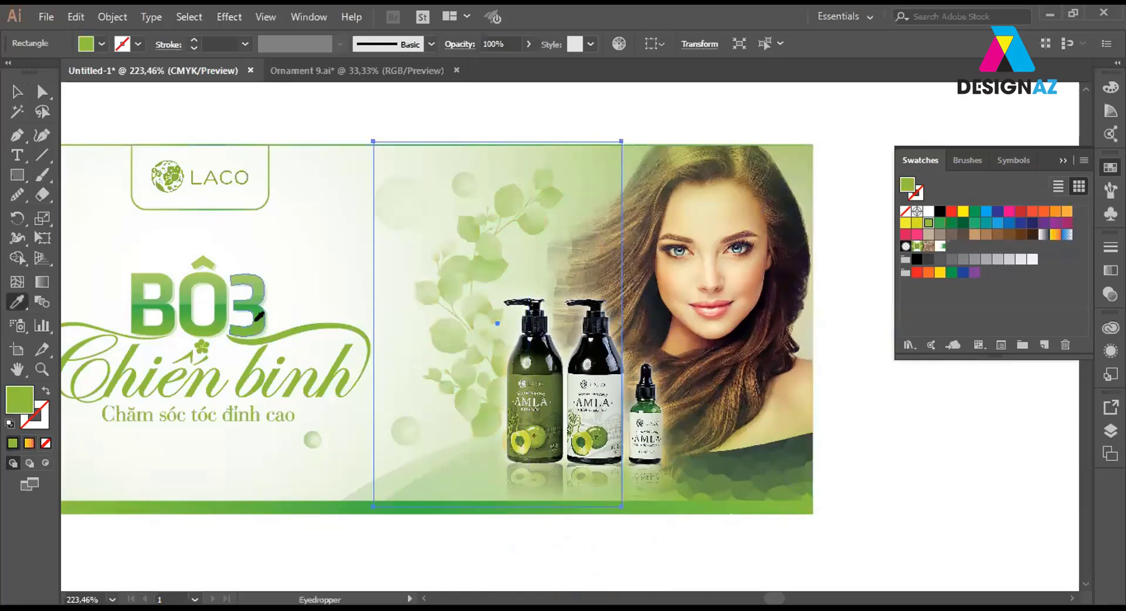
left_click(258, 317)
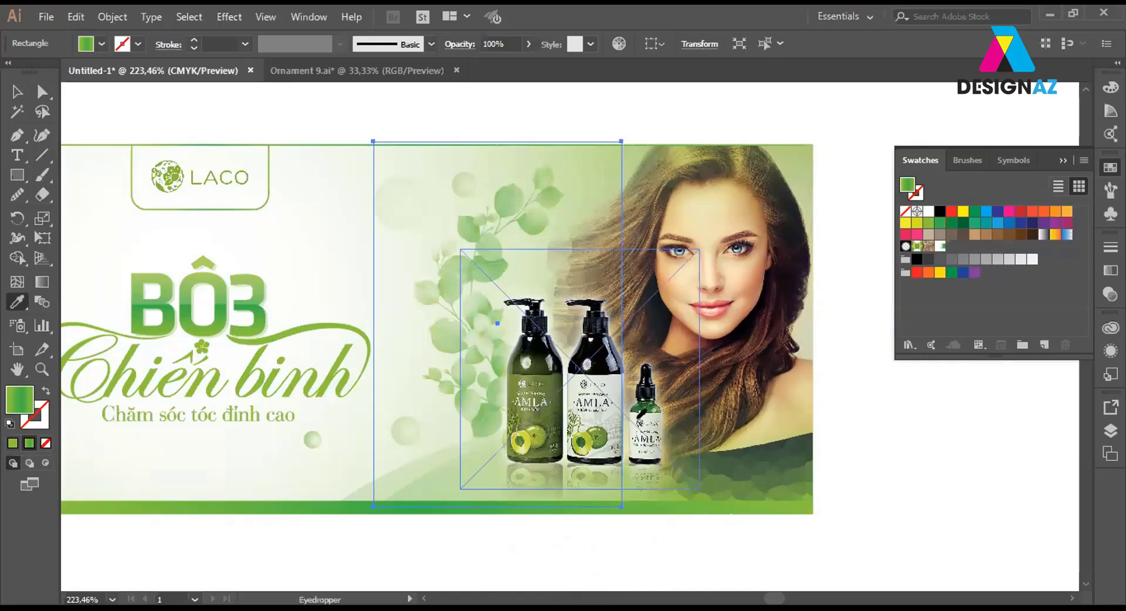
Deselect and reselect the leaf graphic to check its new gradient fill, then zoom out.
key("v")
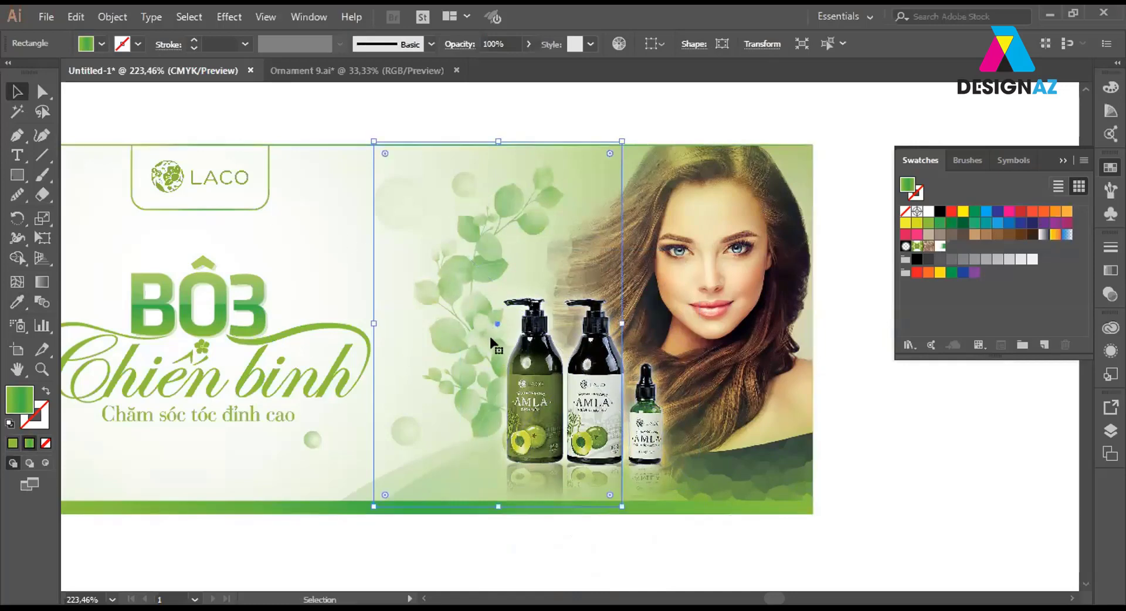
left_click(915, 413)
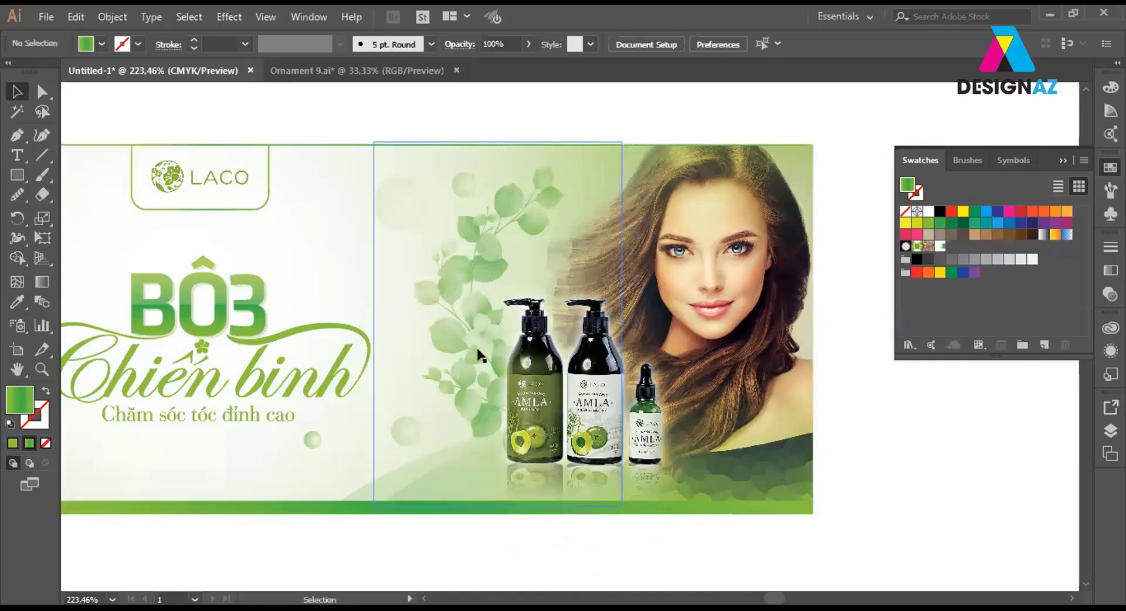
left_click(479, 354)
left_click(850, 420)
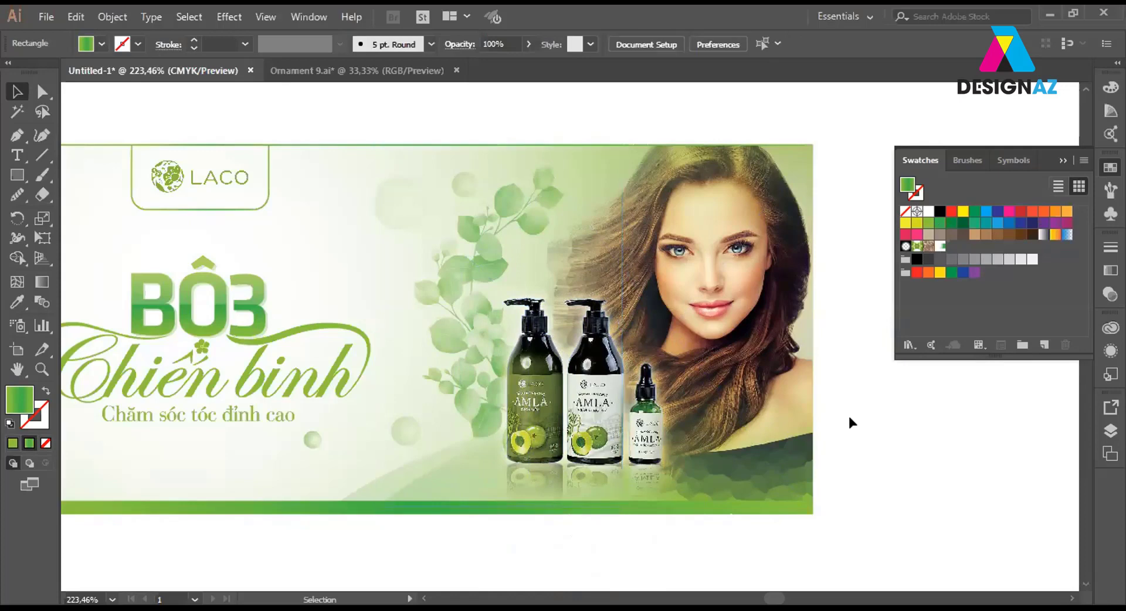
key("ctrl+minus")
key("ctrl+minus")
Pan across both banners, zoom in to center the first banner, and collapse the Swatches panel.
left_click_drag(317, 408, 748, 396)
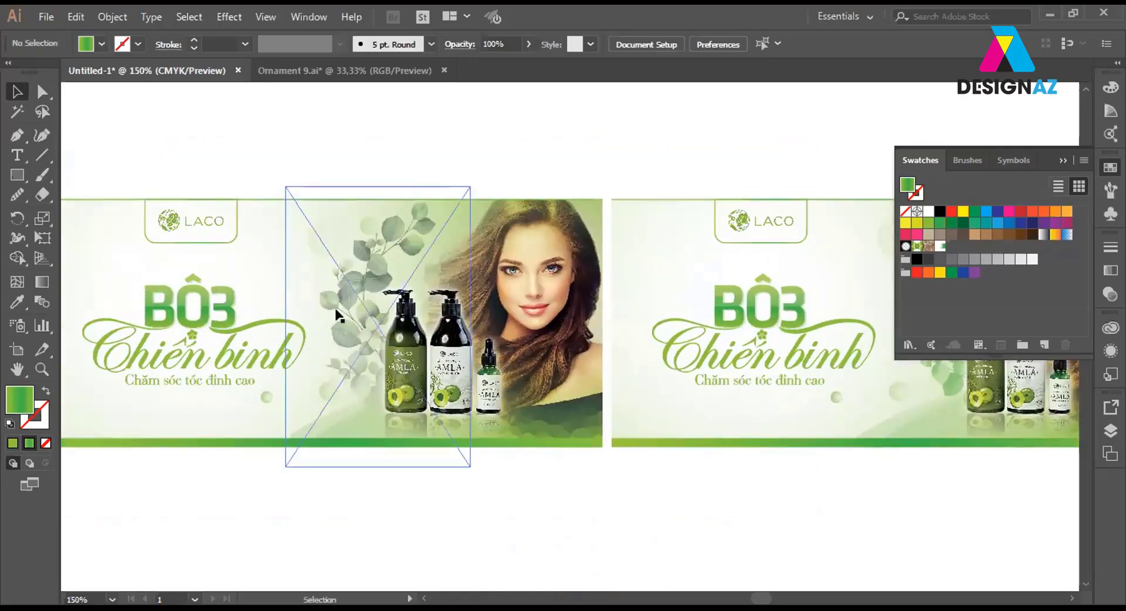
left_click_drag(423, 313, 624, 314)
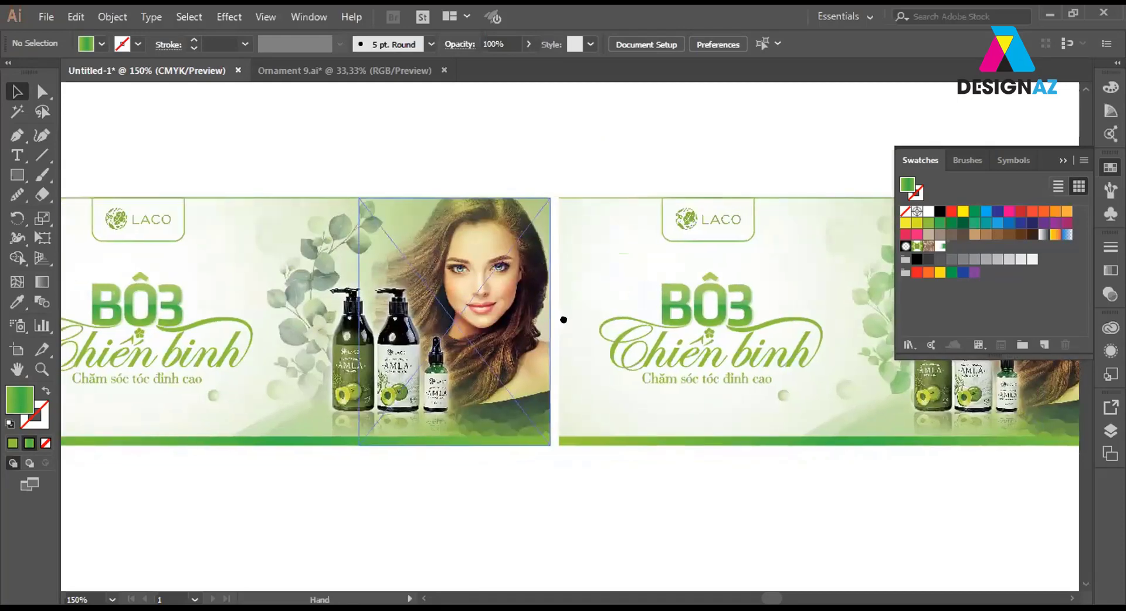
left_click_drag(563, 320, 731, 328)
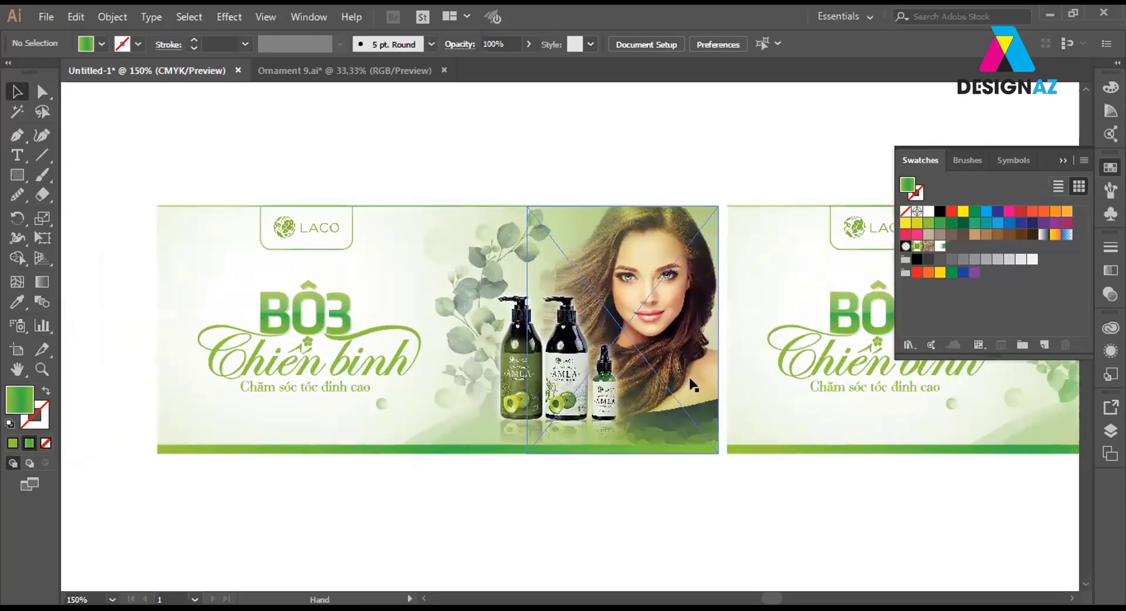
scroll(692, 384, "up", 2)
left_click_drag(645, 384, 703, 384)
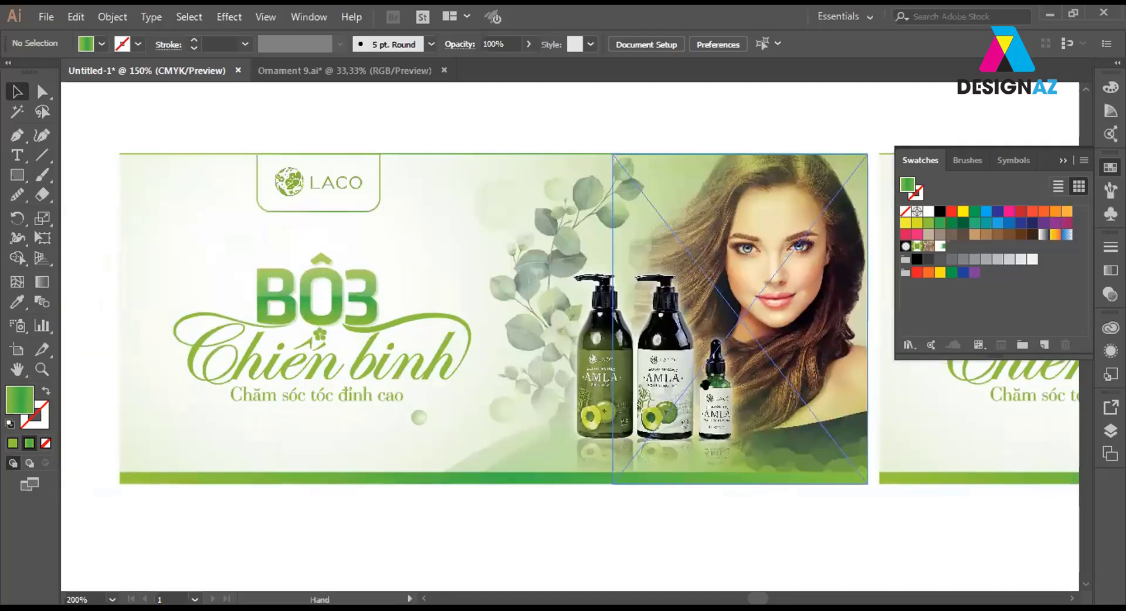
left_click(1110, 167)
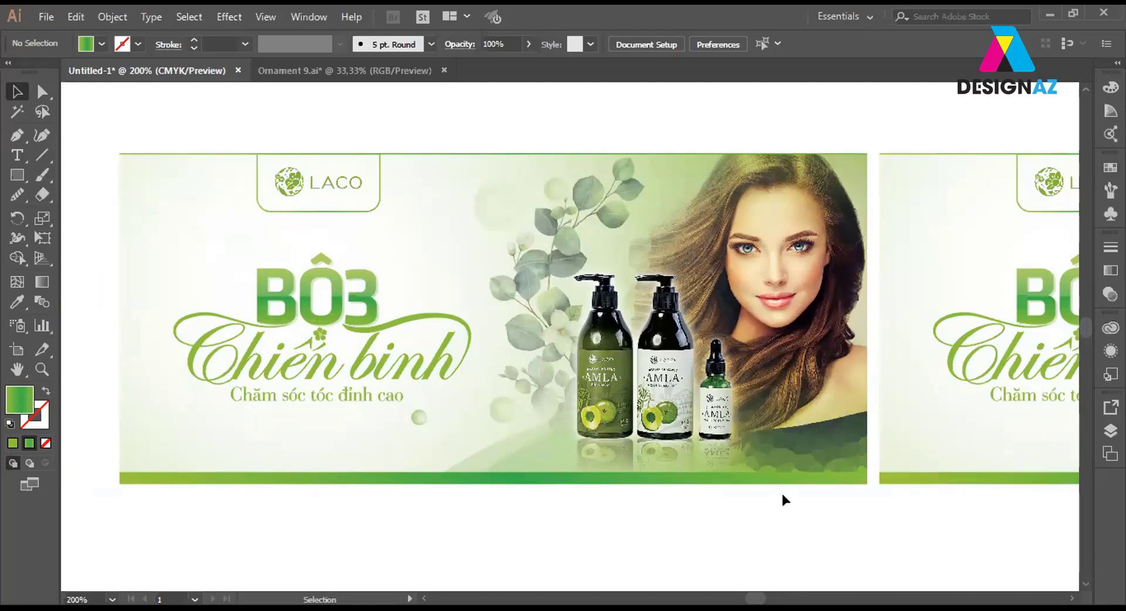
mouse_move(498, 359)
left_mouse_down()
mouse_move(519, 360)
mouse_move(511, 371)
left_mouse_up()
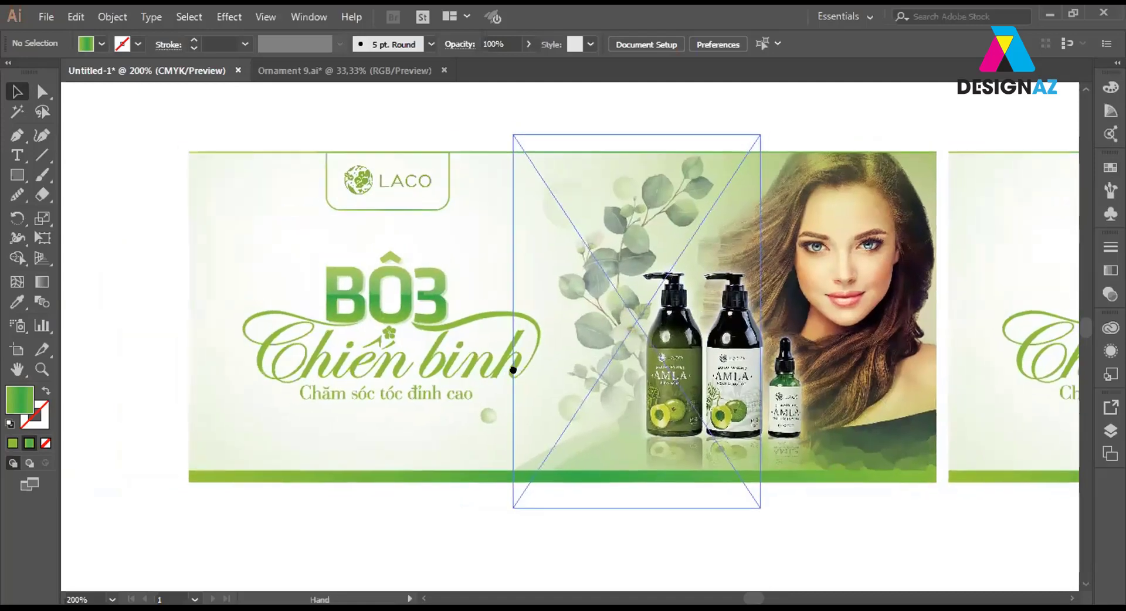